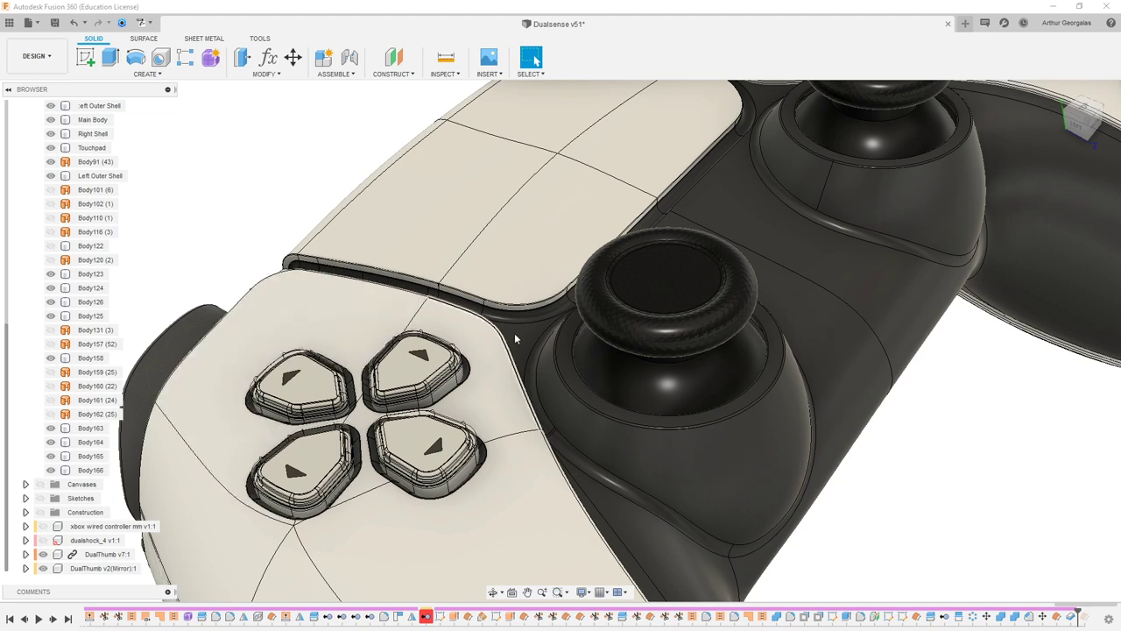
- Examine the controller's touchpad, directional buttons and thumbsticks from above and from the side
{"action": "left_click", "coordinate": [217, 283]}
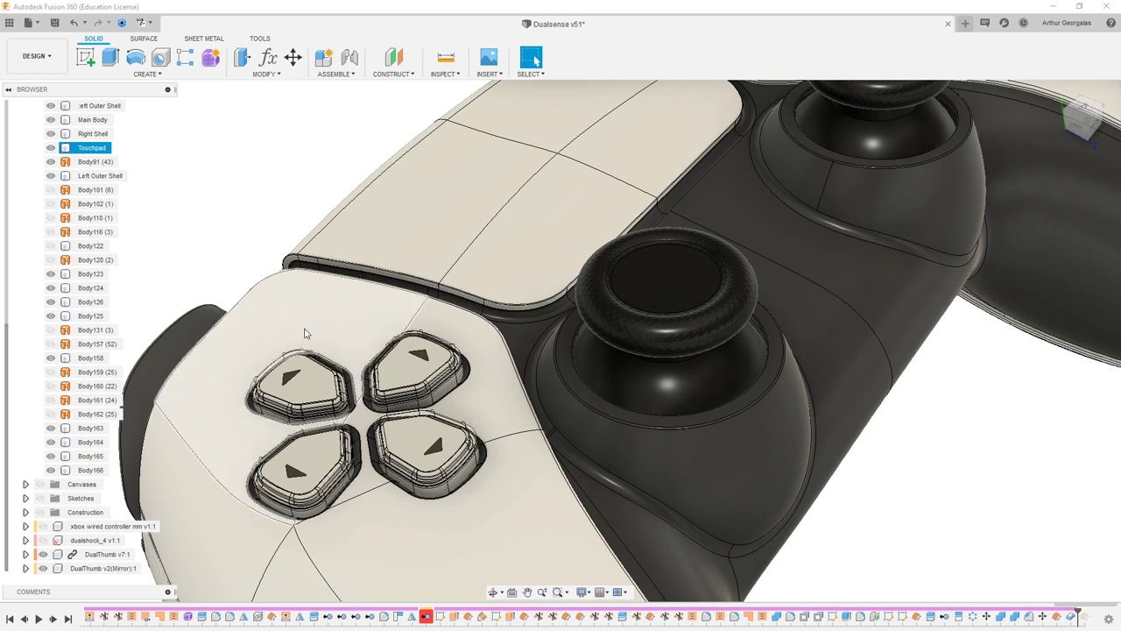
{"action": "left_click", "coordinate": [523, 348]}
{"action": "scroll", "coordinate": [523, 348], "scroll_direction": "down", "scroll_amount": 3}
{"action": "left_click", "coordinate": [875, 300]}
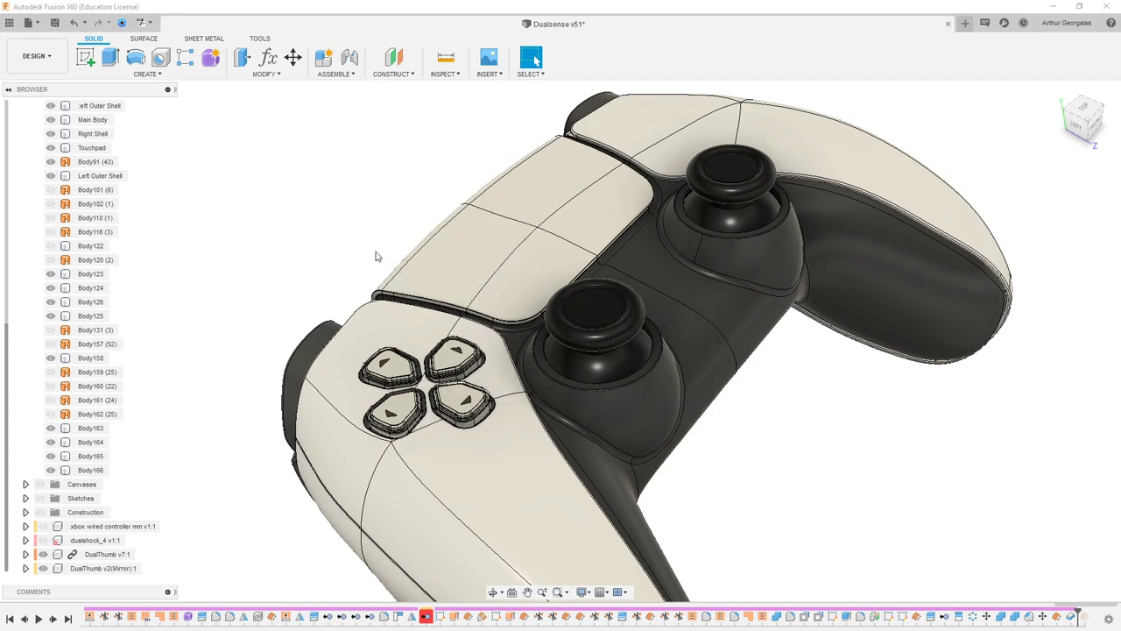
{"action": "middle_click_drag", "start_coordinate": [380, 285], "coordinate": [706, 285], "text": "shift"}
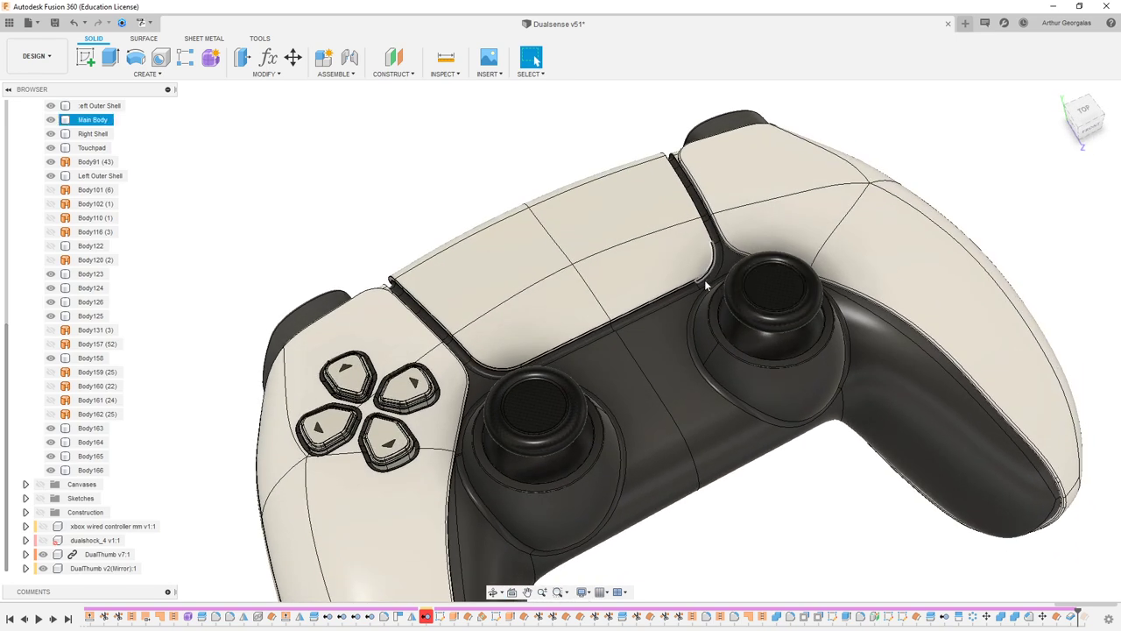
{"action": "middle_click_drag", "start_coordinate": [610, 342], "coordinate": [652, 300]}
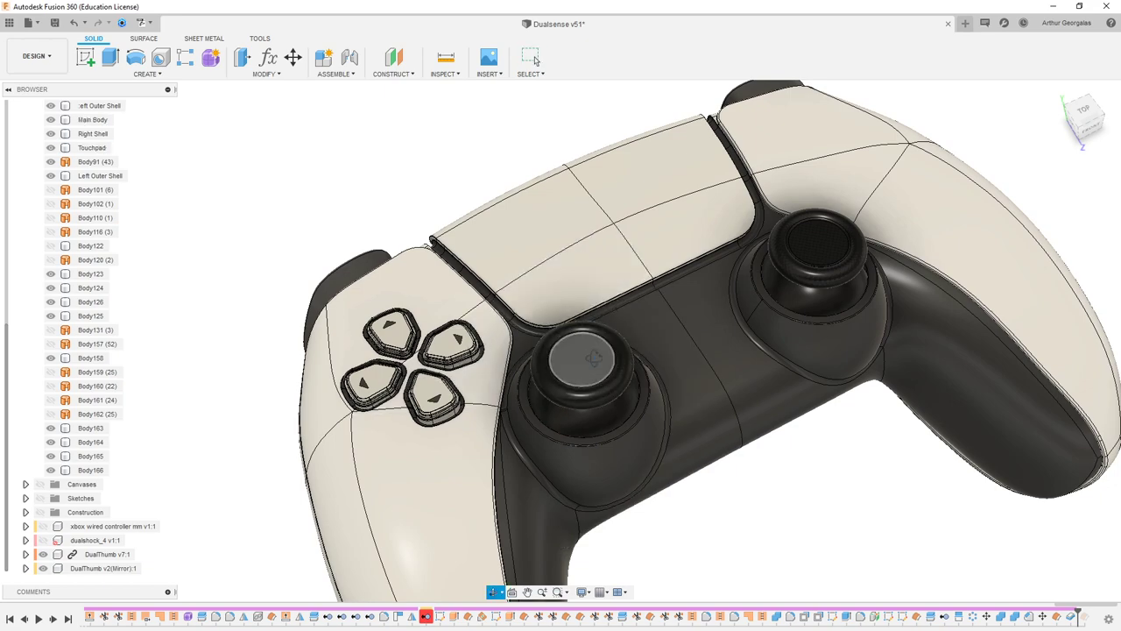
{"action": "middle_click_drag", "start_coordinate": [594, 358], "coordinate": [670, 308], "text": "shift"}
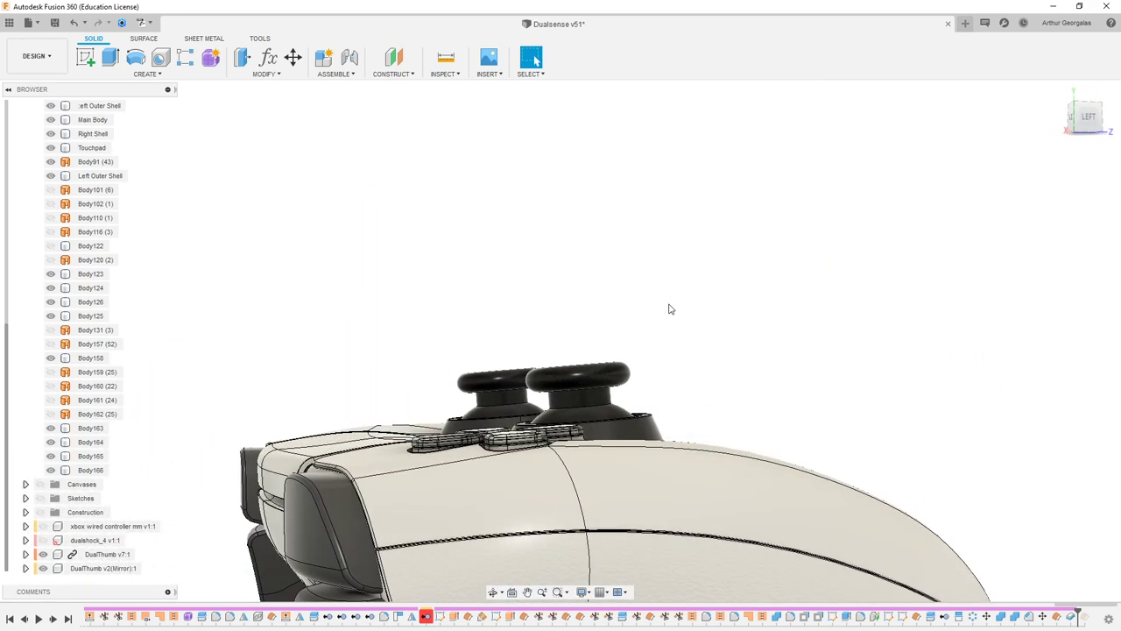
{"action": "scroll", "coordinate": [670, 309], "scroll_direction": "down", "scroll_amount": 4}
{"action": "scroll", "coordinate": [634, 538], "scroll_direction": "up", "scroll_amount": 4}
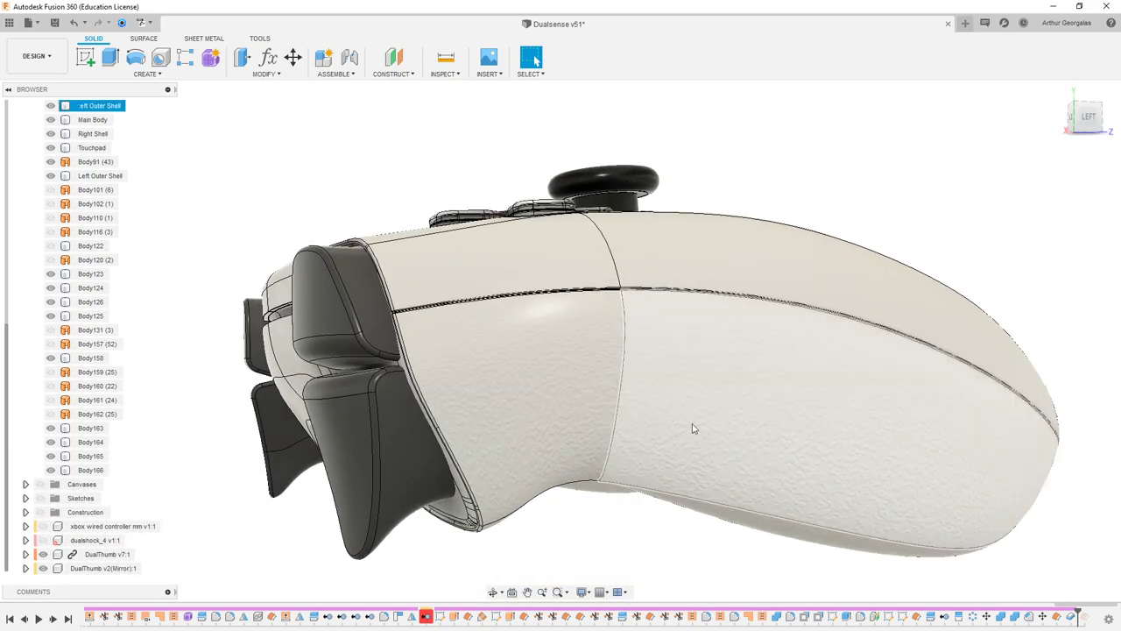
- Examine the left outer shell's textured lower surface and smooth upper surface along the handle
{"action": "middle_click_drag", "start_coordinate": [692, 429], "coordinate": [528, 446], "text": "shift"}
{"action": "scroll", "coordinate": [516, 430], "scroll_direction": "up", "scroll_amount": 3}
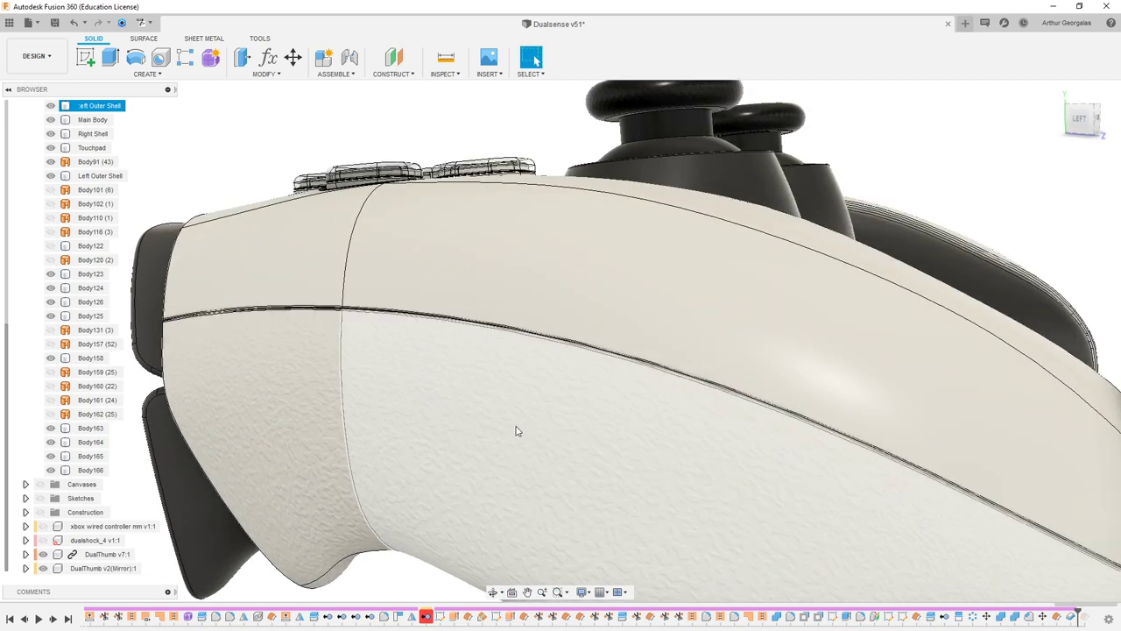
{"action": "scroll", "coordinate": [488, 323], "scroll_direction": "down", "scroll_amount": 3}
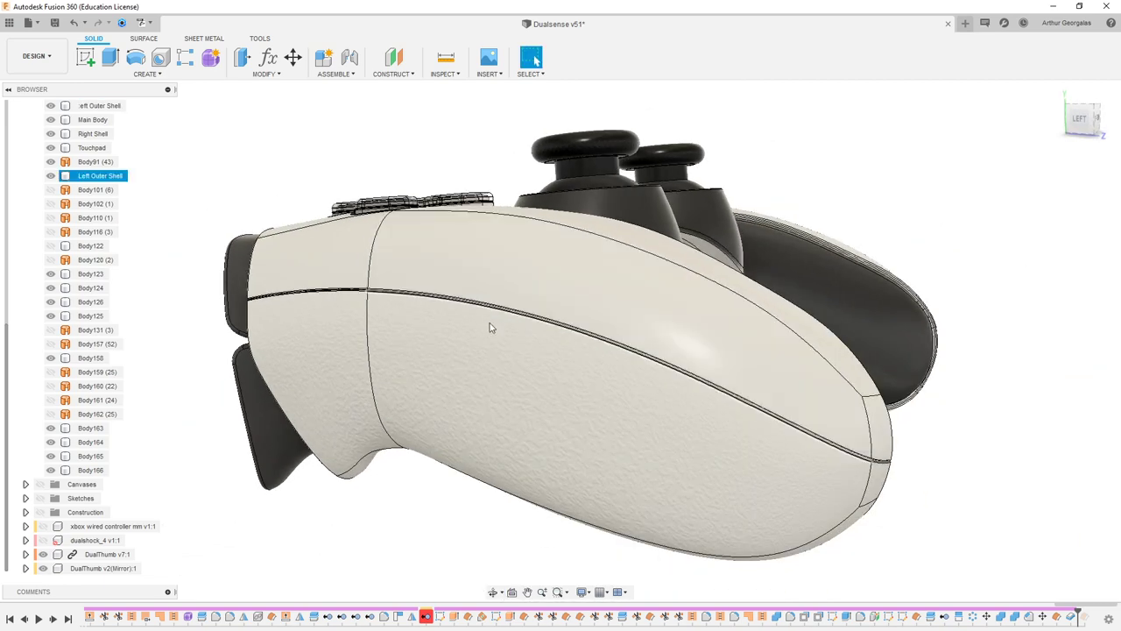
{"action": "middle_click_drag", "start_coordinate": [526, 353], "coordinate": [605, 335], "text": "shift"}
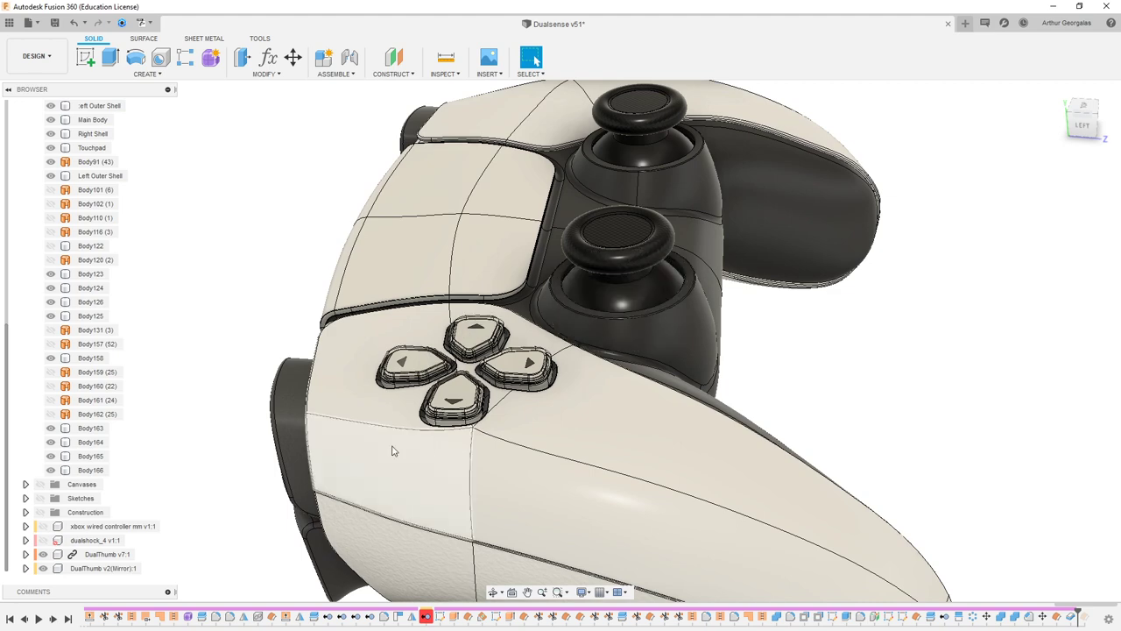
{"action": "left_click", "coordinate": [705, 378]}
{"action": "middle_click_drag", "start_coordinate": [862, 366], "coordinate": [535, 60], "text": "shift"}
{"action": "middle_click_drag", "start_coordinate": [824, 333], "coordinate": [545, 330], "text": "shift"}
{"action": "left_click", "coordinate": [683, 359]}
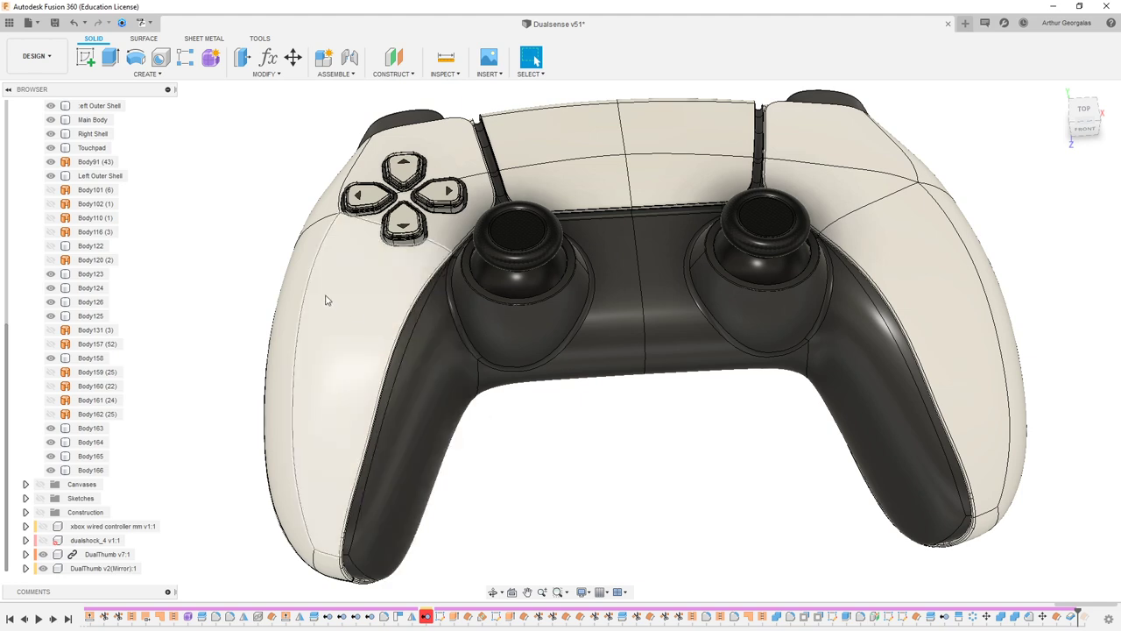
{"action": "middle_click_drag", "start_coordinate": [325, 295], "coordinate": [363, 244], "text": "shift"}
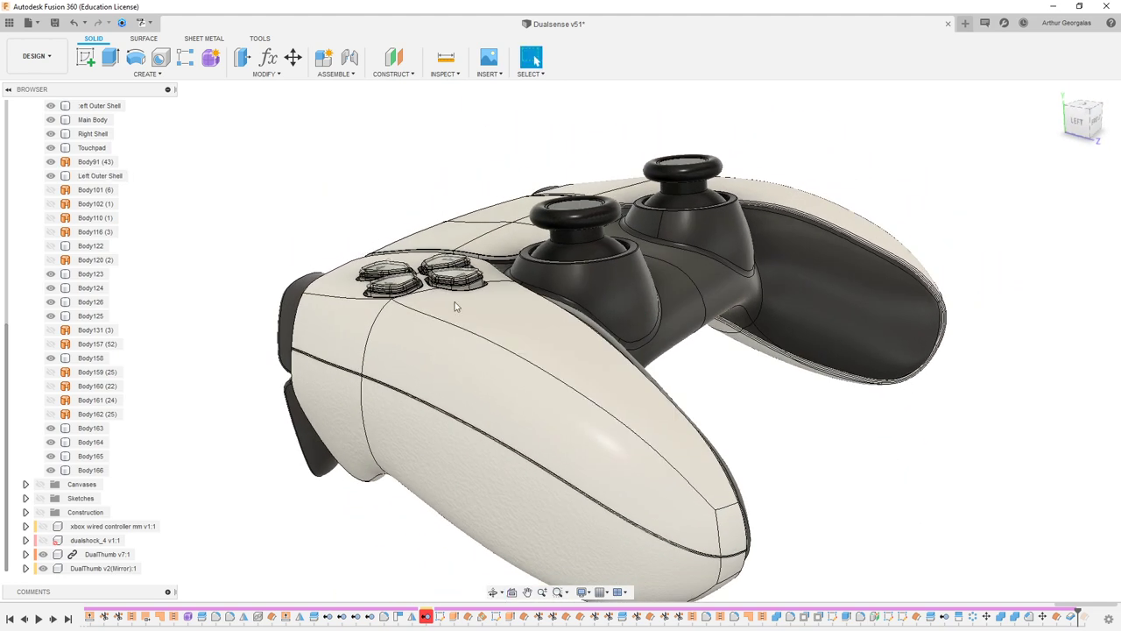
- Start the Appearance command, set it to apply to faces and select the left outer shell's smooth upper faces
{"action": "left_click", "coordinate": [497, 381]}
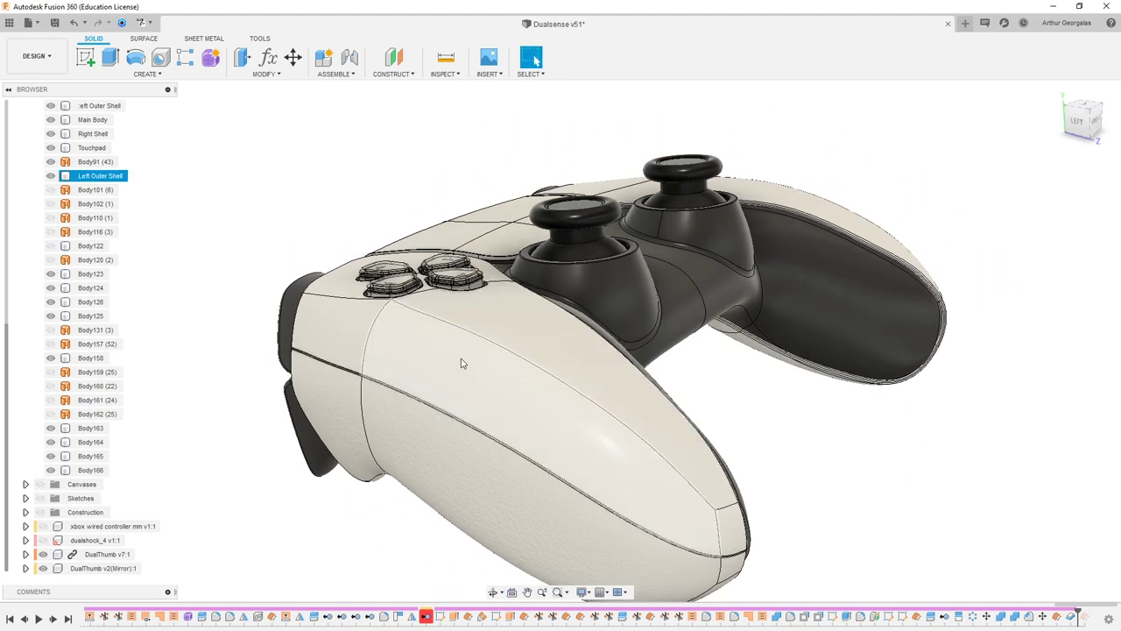
{"action": "key", "text": "a"}
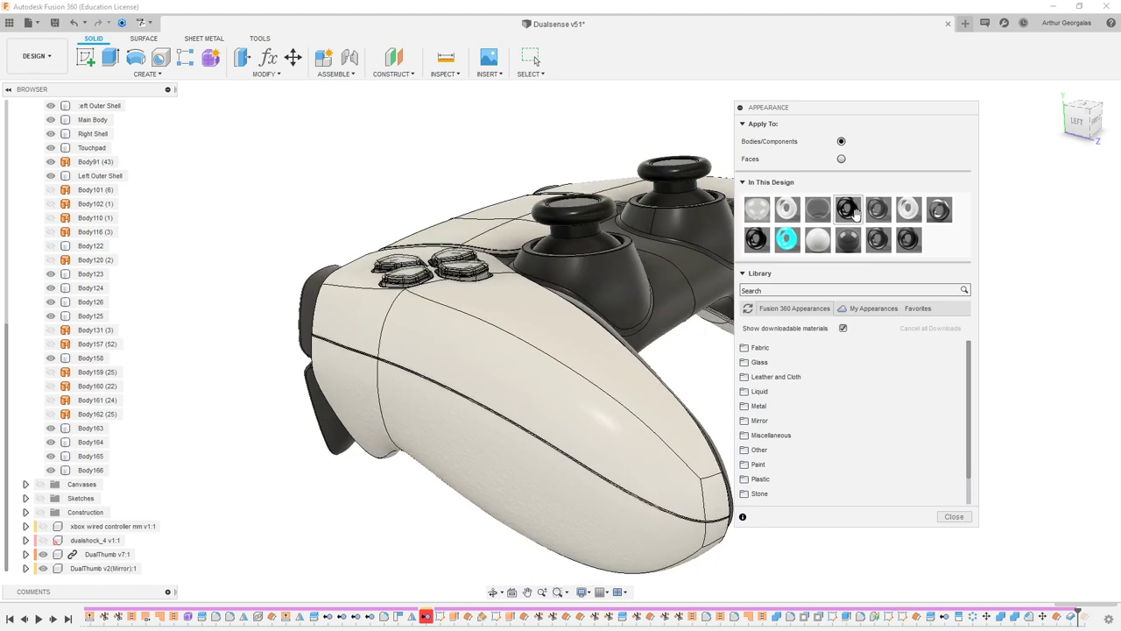
{"action": "left_click", "coordinate": [841, 160]}
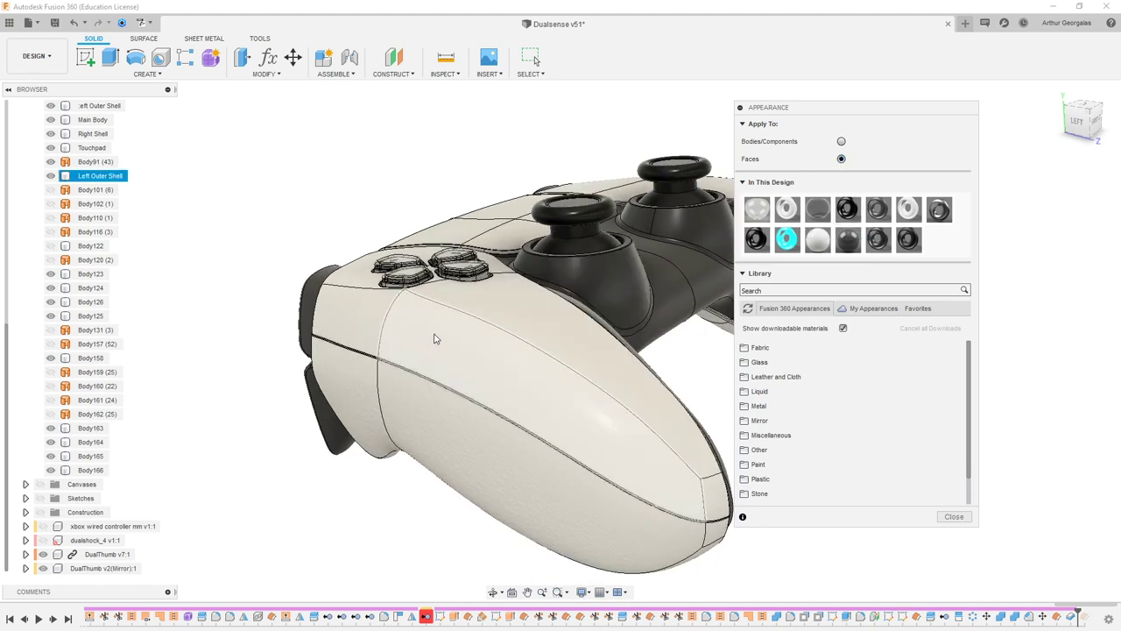
{"action": "left_click", "coordinate": [371, 325]}
{"action": "left_click", "coordinate": [368, 321], "text": "ctrl"}
{"action": "scroll", "coordinate": [369, 289], "scroll_direction": "up", "scroll_amount": 3}
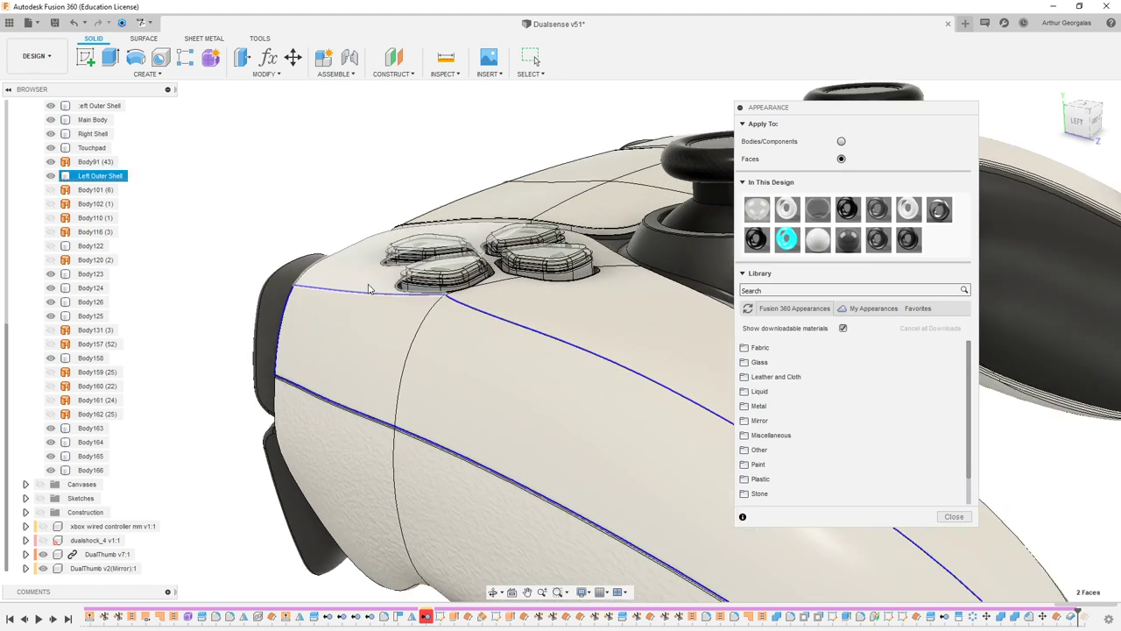
{"action": "scroll", "coordinate": [369, 289], "scroll_direction": "up", "scroll_amount": 2}
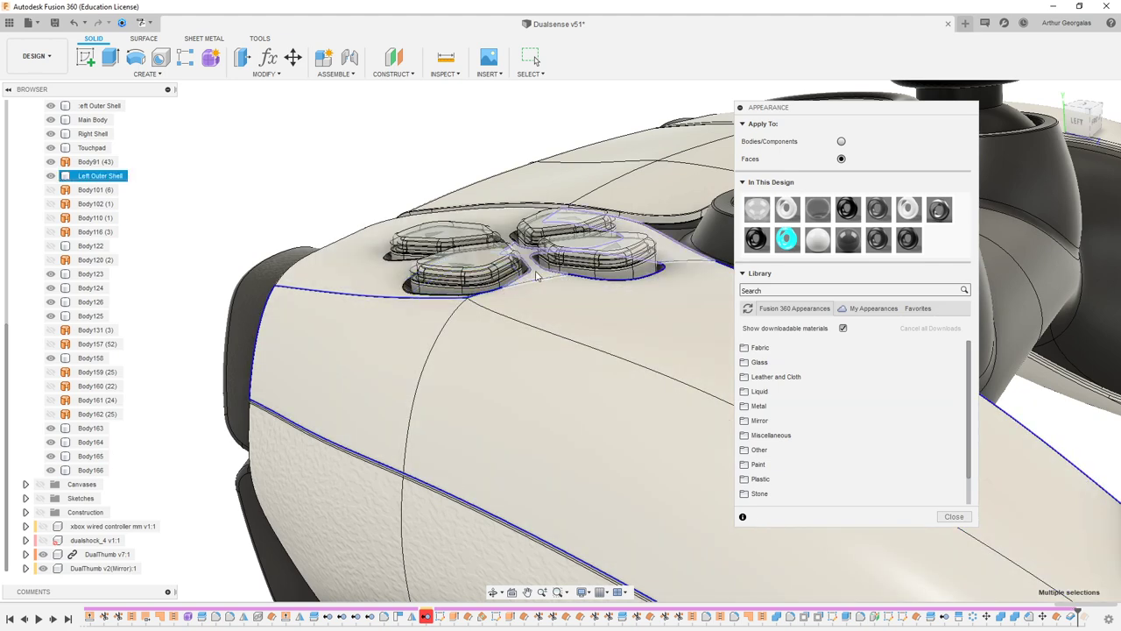
{"action": "left_click", "coordinate": [386, 267], "text": "ctrl"}
- Examine the boundaries of the selected left shell faces around the directional buttons, handle and controller back
{"action": "middle_click_drag", "start_coordinate": [553, 336], "coordinate": [264, 360], "text": "shift"}
{"action": "scroll", "coordinate": [340, 284], "scroll_direction": "up", "scroll_amount": 8}
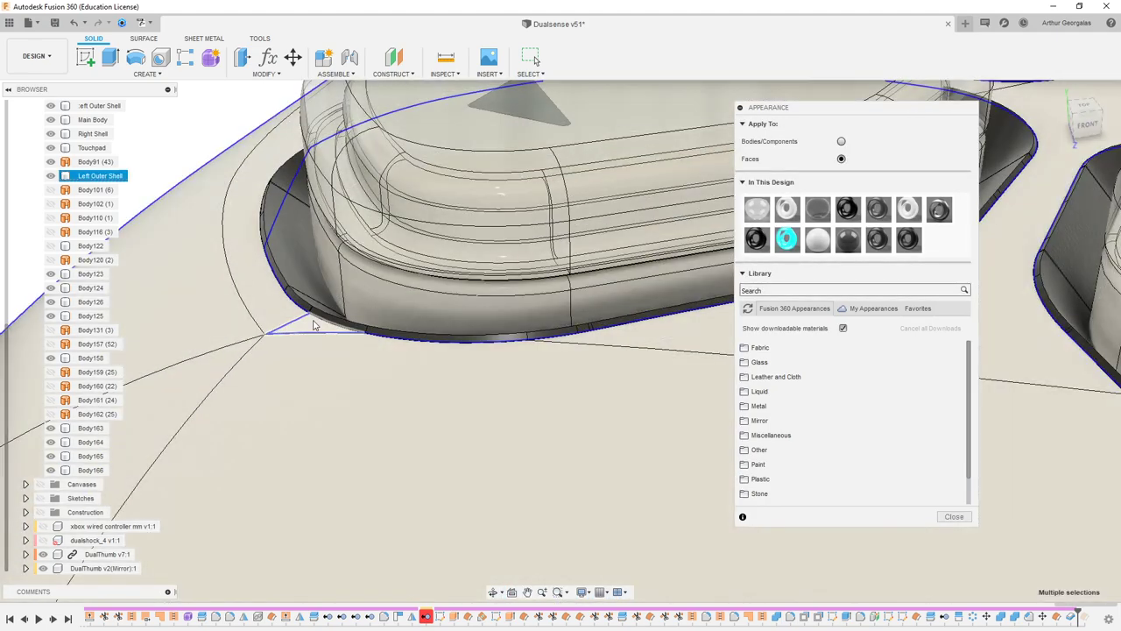
{"action": "scroll", "coordinate": [329, 343], "scroll_direction": "down", "scroll_amount": 1}
{"action": "scroll", "coordinate": [330, 346], "scroll_direction": "down", "scroll_amount": 7}
{"action": "middle_click_drag", "start_coordinate": [412, 396], "coordinate": [422, 360], "text": "shift"}
{"action": "scroll", "coordinate": [420, 359], "scroll_direction": "down", "scroll_amount": 3}
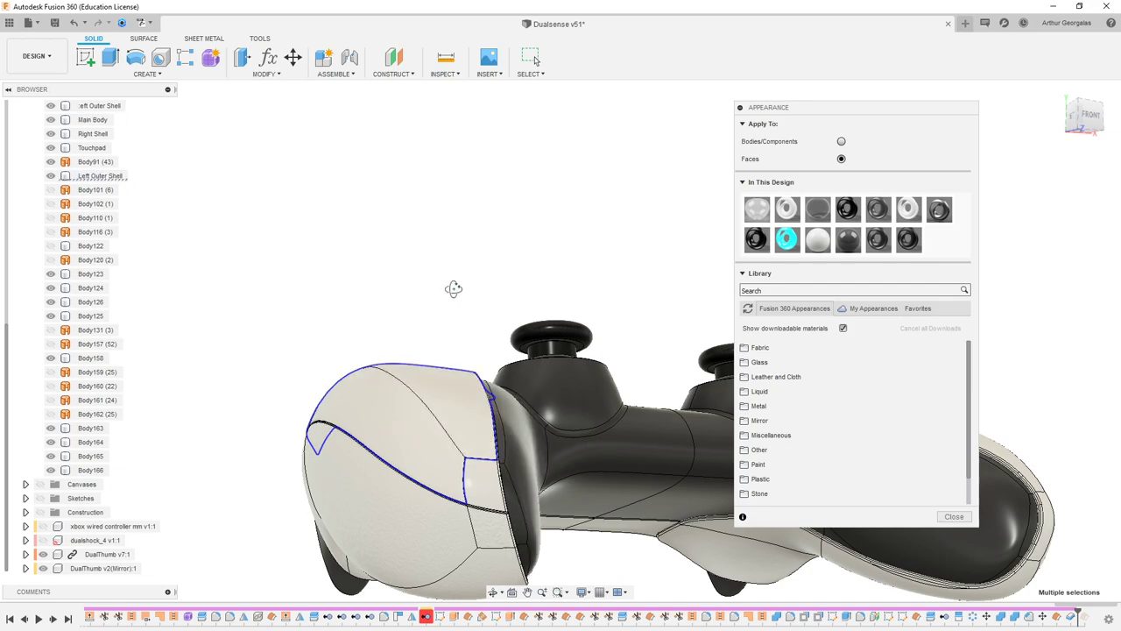
{"action": "middle_click_drag", "start_coordinate": [453, 289], "coordinate": [481, 324], "text": "shift"}
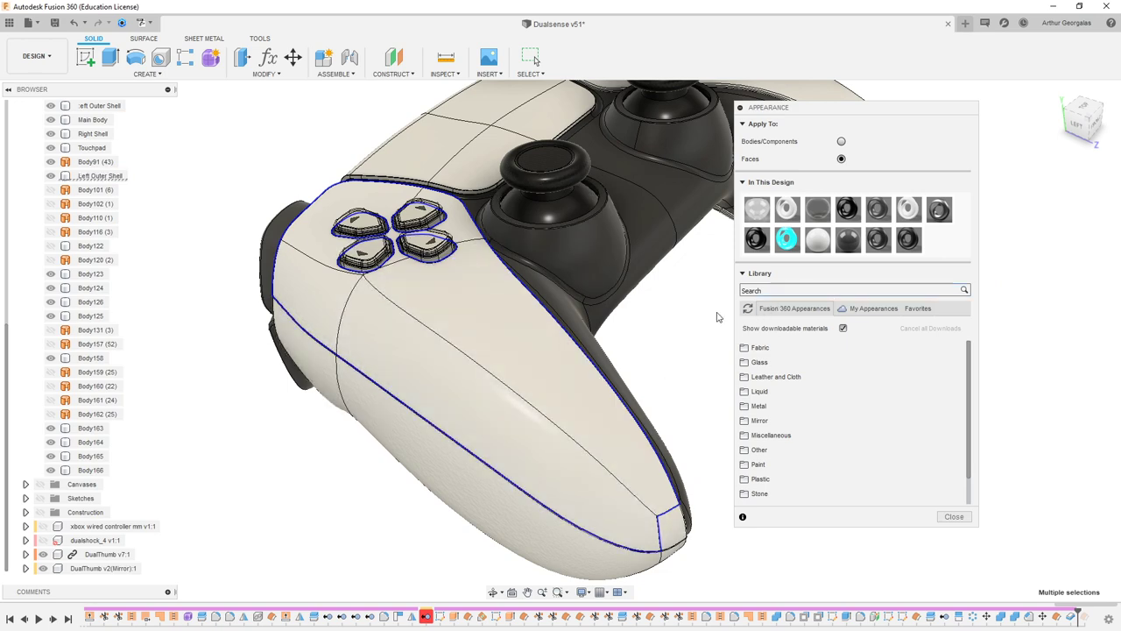
{"action": "left_click", "coordinate": [373, 336]}
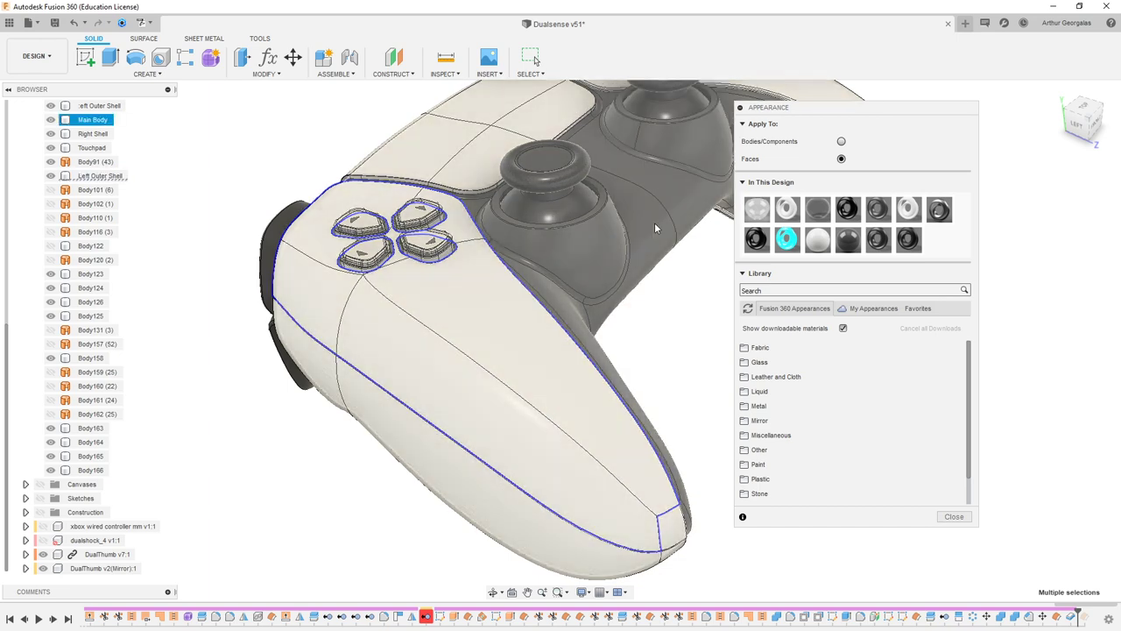
{"action": "middle_click_drag", "start_coordinate": [416, 326], "coordinate": [261, 154], "text": "shift"}
{"action": "middle_click_drag", "start_coordinate": [411, 160], "coordinate": [411, 389], "text": "shift"}
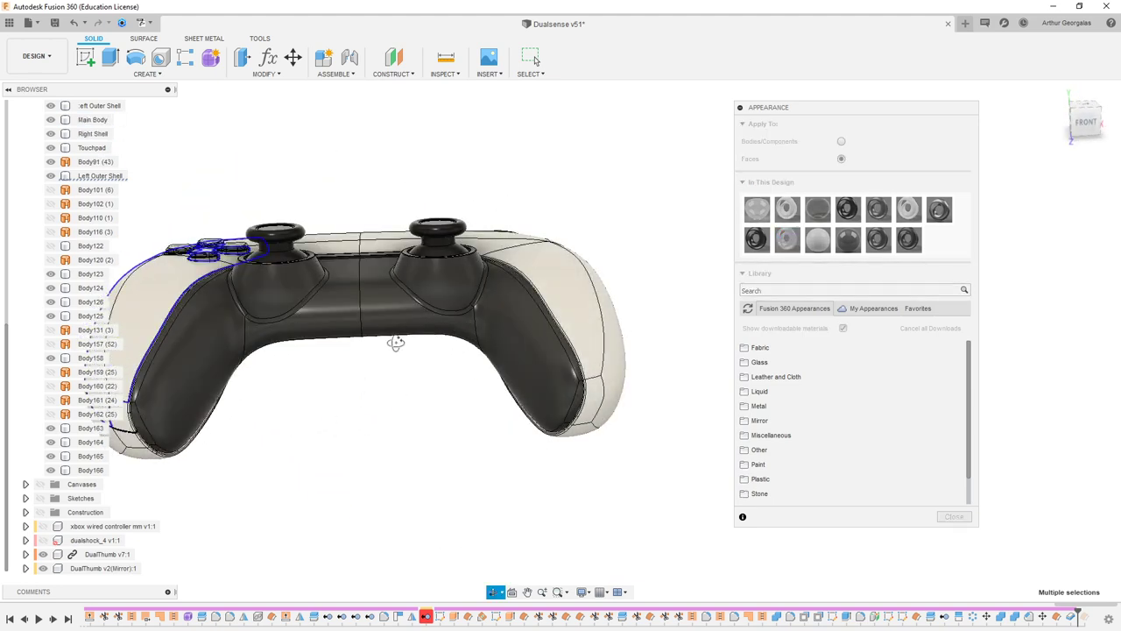
{"action": "middle_click_drag", "start_coordinate": [396, 342], "coordinate": [541, 350], "text": "shift"}
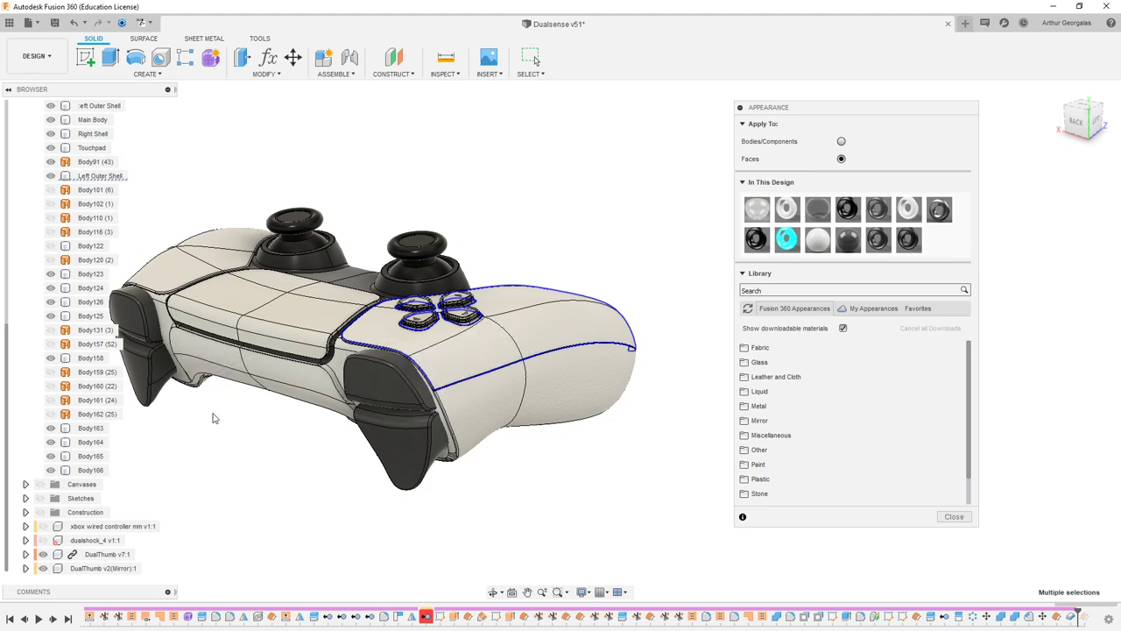
- Set appearances to apply to bodies/components and apply Paint - Enamel Glossy (Blue) to the whole Touchpad body
{"action": "scroll", "coordinate": [213, 418], "scroll_direction": "up", "scroll_amount": 3}
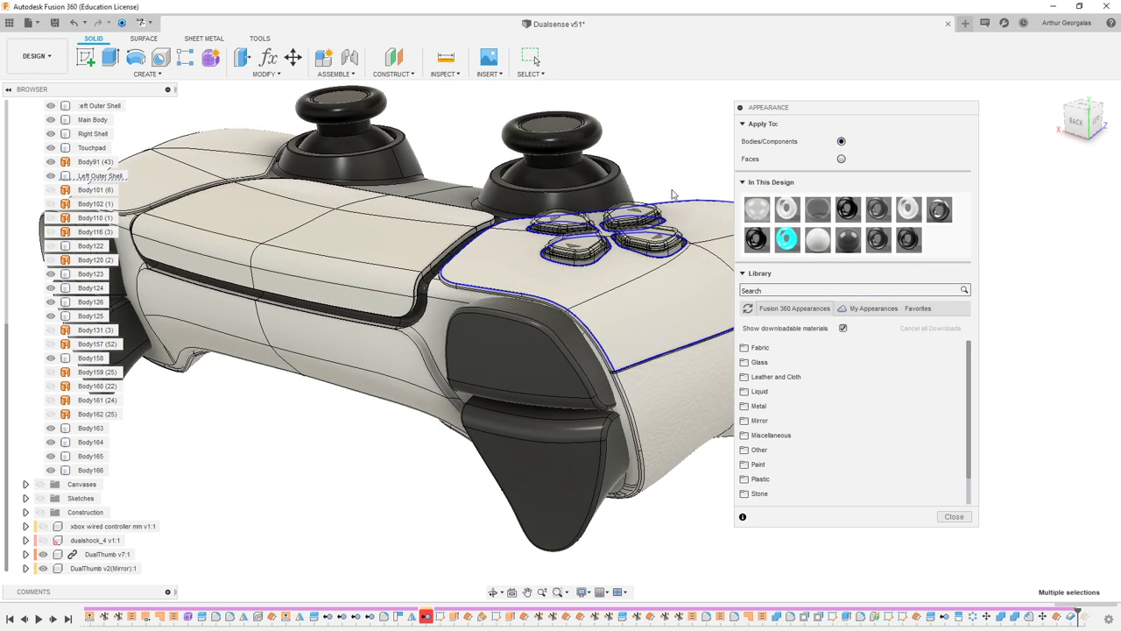
{"action": "left_click", "coordinate": [219, 211]}
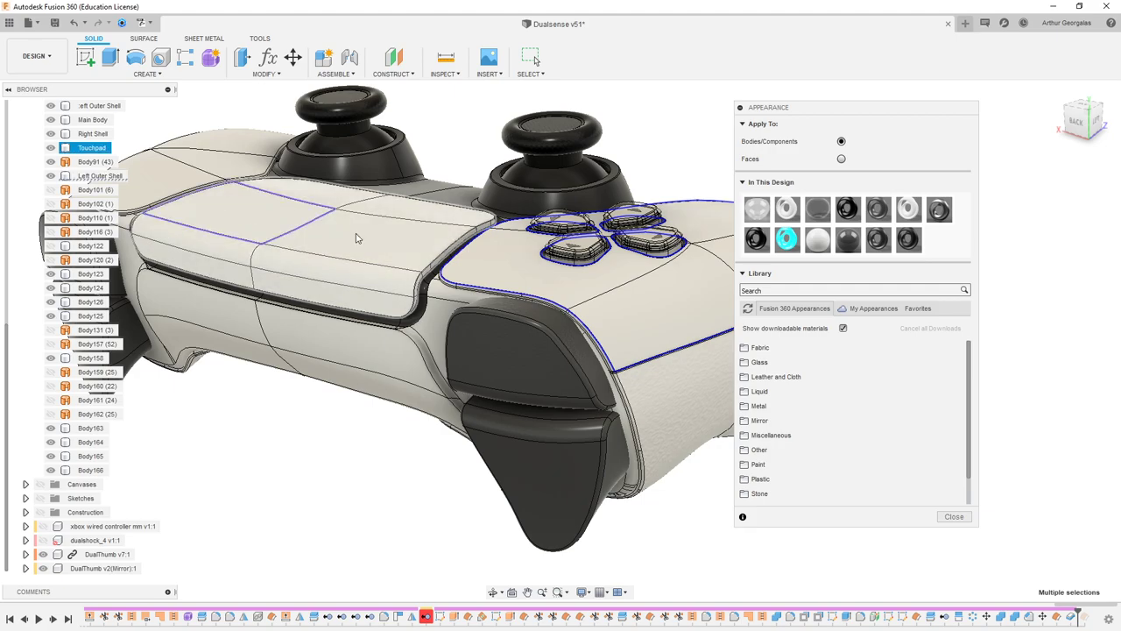
{"action": "scroll", "coordinate": [211, 220], "scroll_direction": "up", "scroll_amount": 2}
{"action": "middle_click_drag", "start_coordinate": [211, 220], "coordinate": [618, 288], "text": "shift"}
{"action": "scroll", "coordinate": [632, 322], "scroll_direction": "up", "scroll_amount": 4}
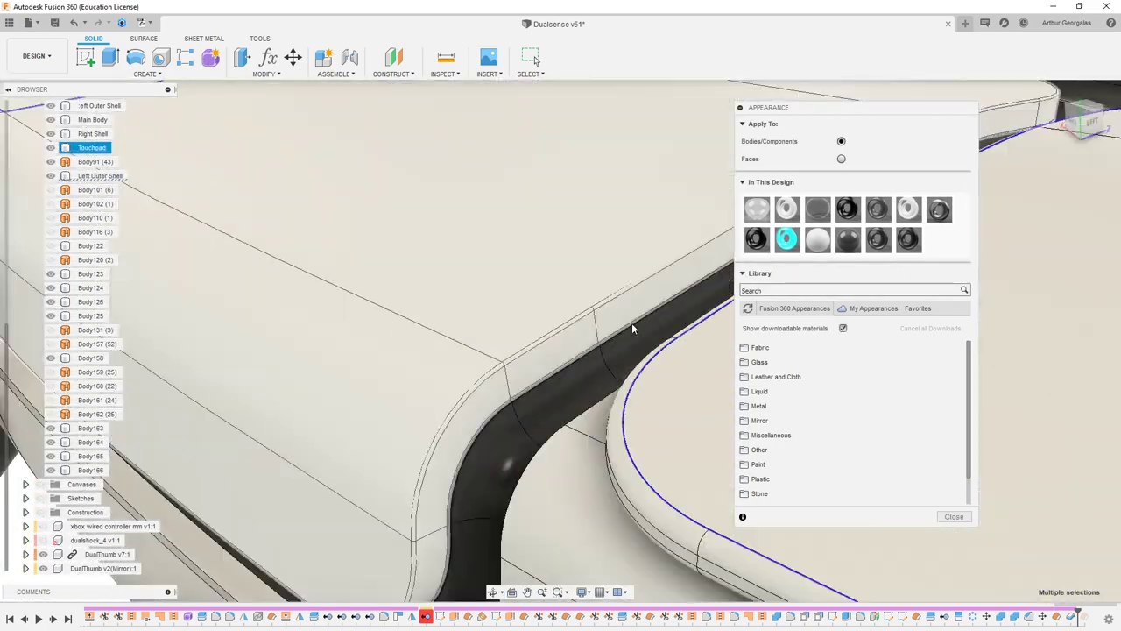
{"action": "scroll", "coordinate": [464, 260], "scroll_direction": "down", "scroll_amount": 6}
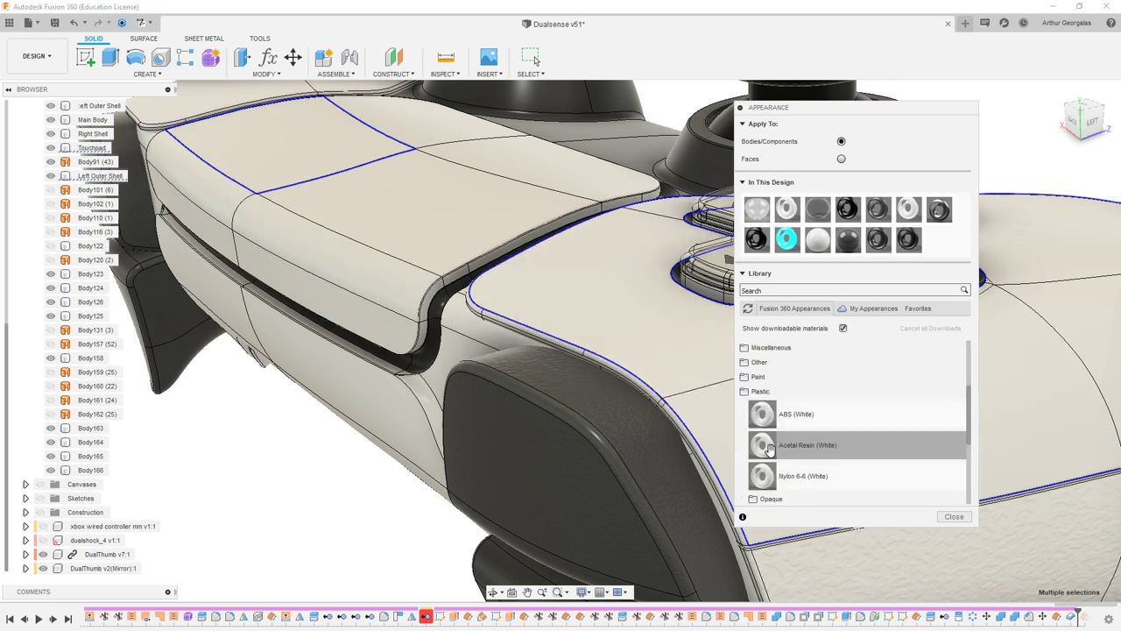
{"action": "scroll", "coordinate": [769, 447], "scroll_direction": "down", "scroll_amount": 2}
{"action": "scroll", "coordinate": [769, 443], "scroll_direction": "up", "scroll_amount": 5}
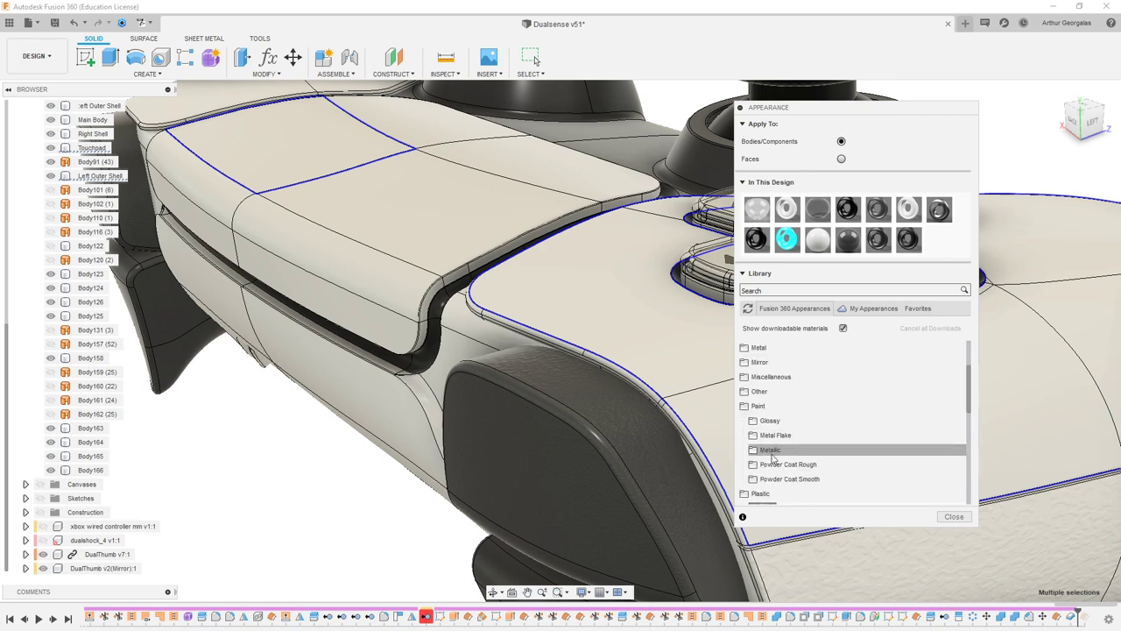
{"action": "scroll", "coordinate": [771, 422], "scroll_direction": "down", "scroll_amount": 1}
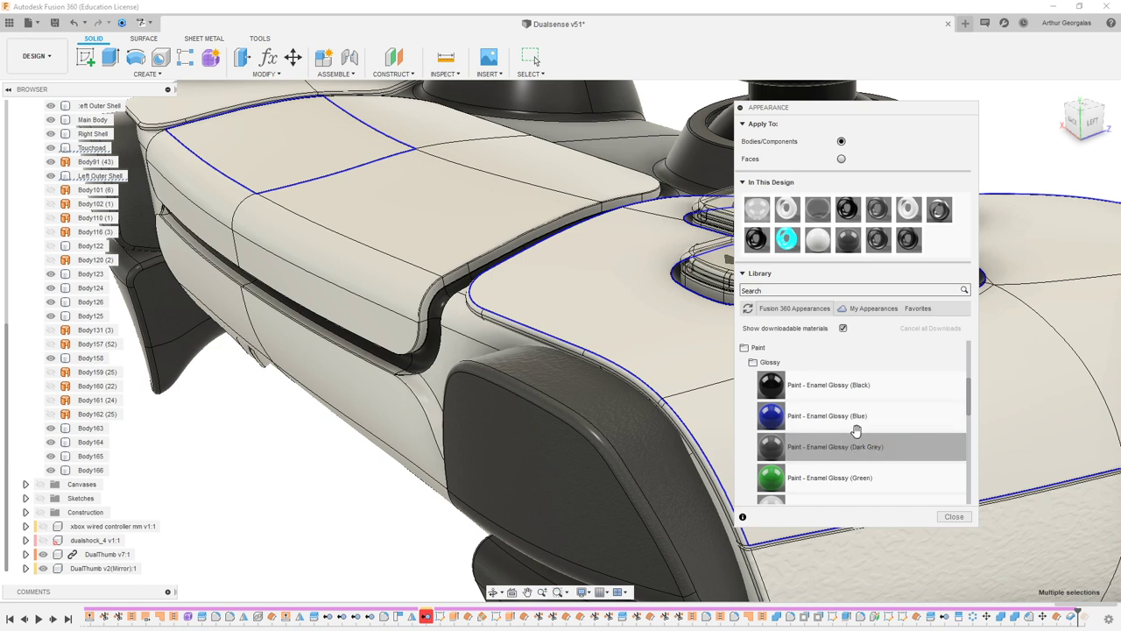
{"action": "mouse_move", "coordinate": [864, 416]}
{"action": "left_mouse_down"}
{"action": "mouse_move", "coordinate": [391, 211]}
{"action": "mouse_move", "coordinate": [391, 168]}
{"action": "mouse_move", "coordinate": [377, 153]}
{"action": "left_mouse_up"}
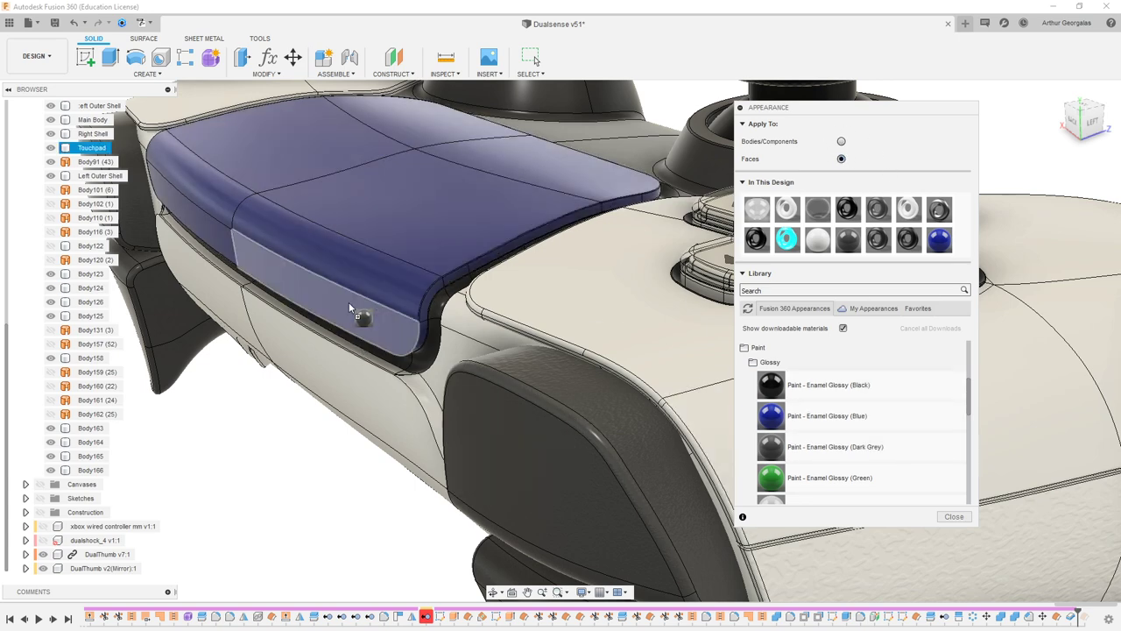
- Set appearances to apply to faces and apply Paint - Enamel Glossy (Dark Grey) to the touchpad's top and front faces
{"action": "left_click_drag", "start_coordinate": [337, 267], "coordinate": [346, 263]}
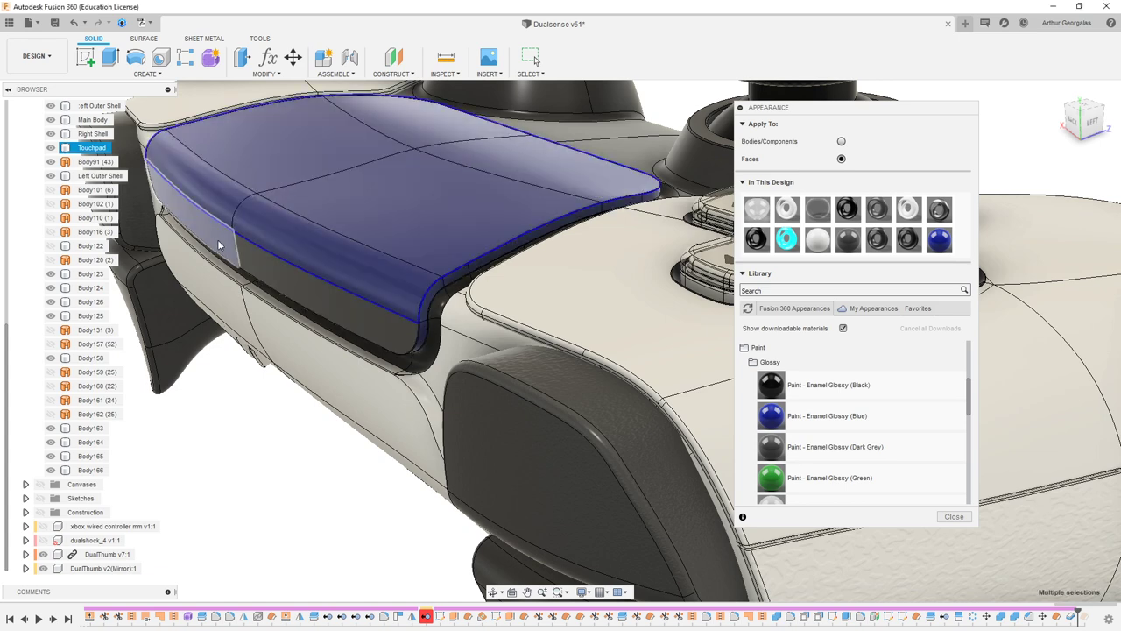
{"action": "left_click_drag", "start_coordinate": [826, 446], "coordinate": [394, 230]}
{"action": "left_click_drag", "start_coordinate": [393, 230], "coordinate": [392, 225]}
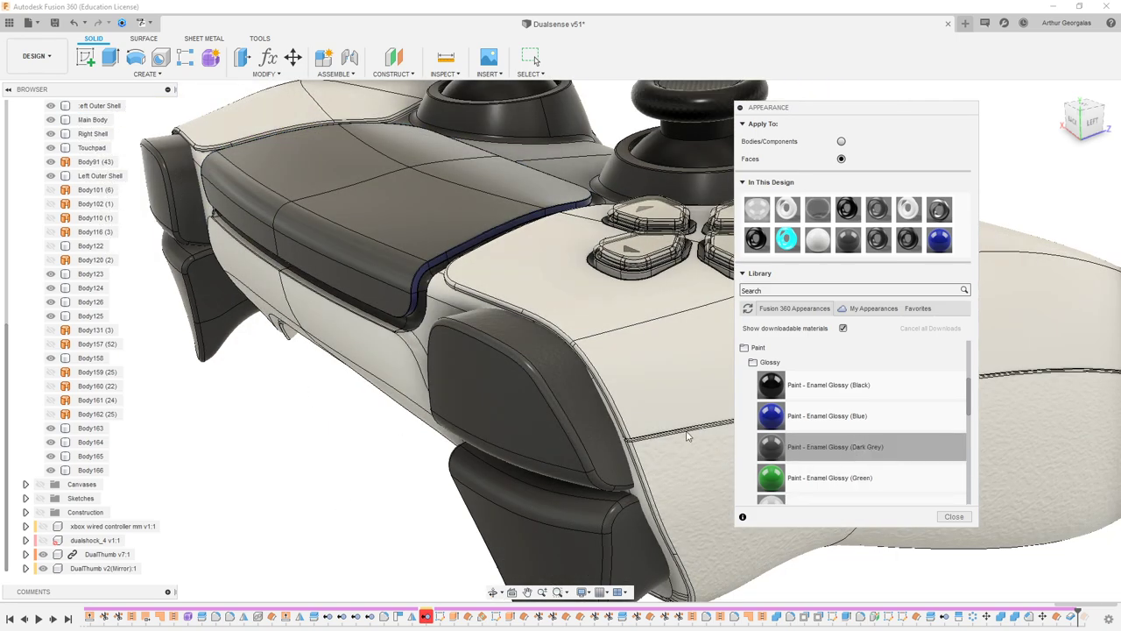
- Examine the touchpad's side edge and top surface up close to compare the face and body appearances
{"action": "middle_click_drag", "start_coordinate": [688, 435], "coordinate": [432, 248], "text": "shift"}
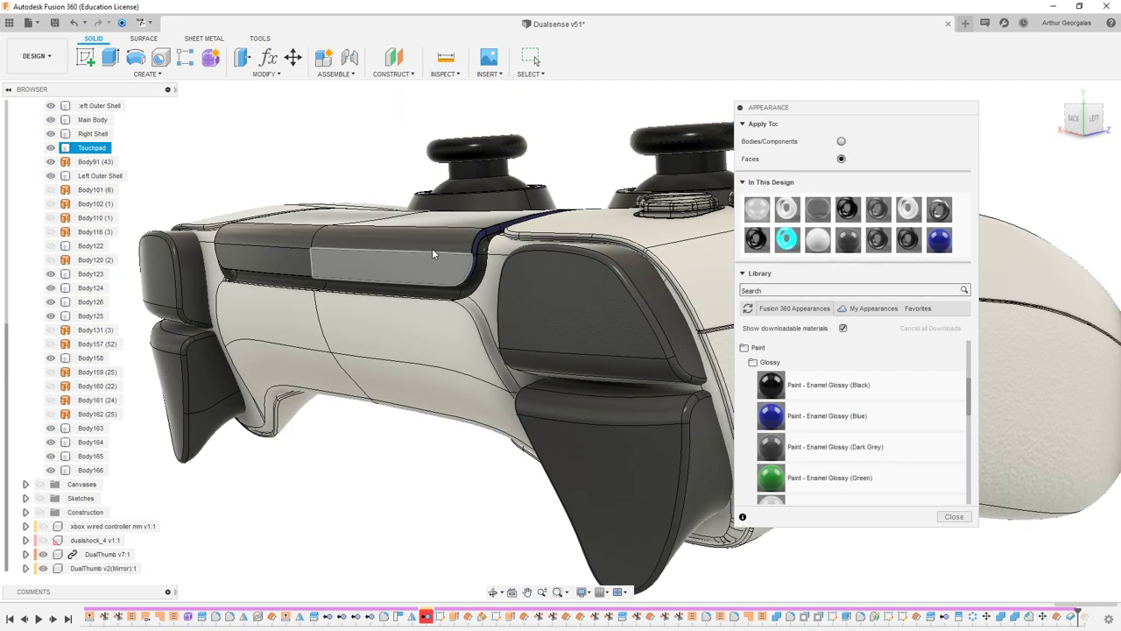
{"action": "scroll", "coordinate": [500, 252], "scroll_direction": "up", "scroll_amount": 5}
{"action": "scroll", "coordinate": [447, 263], "scroll_direction": "up", "scroll_amount": 5}
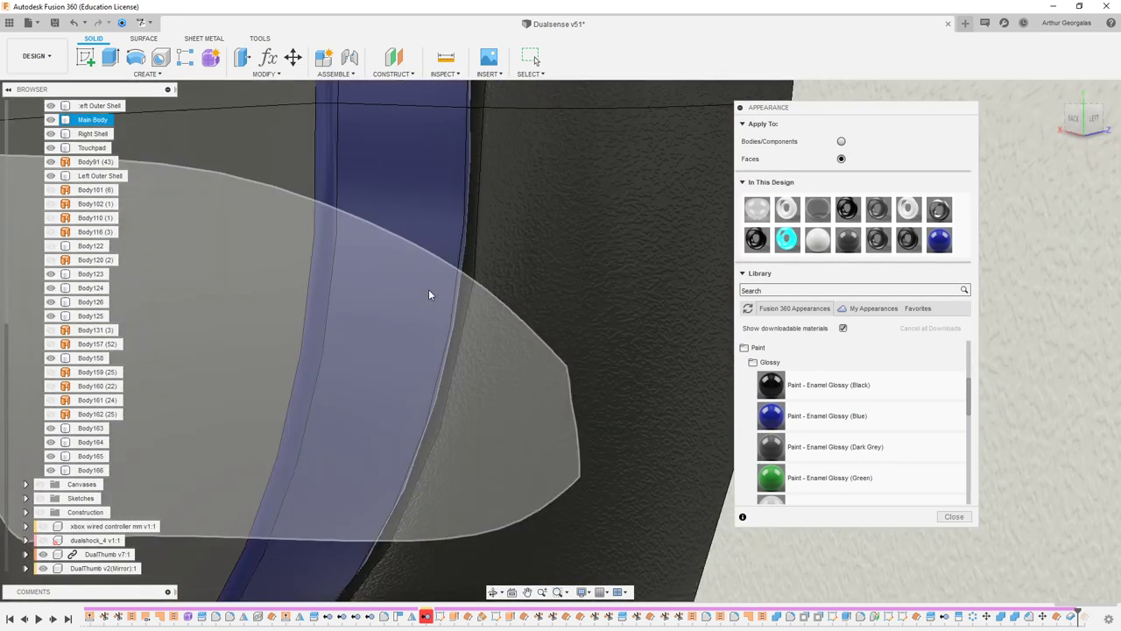
{"action": "scroll", "coordinate": [349, 244], "scroll_direction": "down", "scroll_amount": 9}
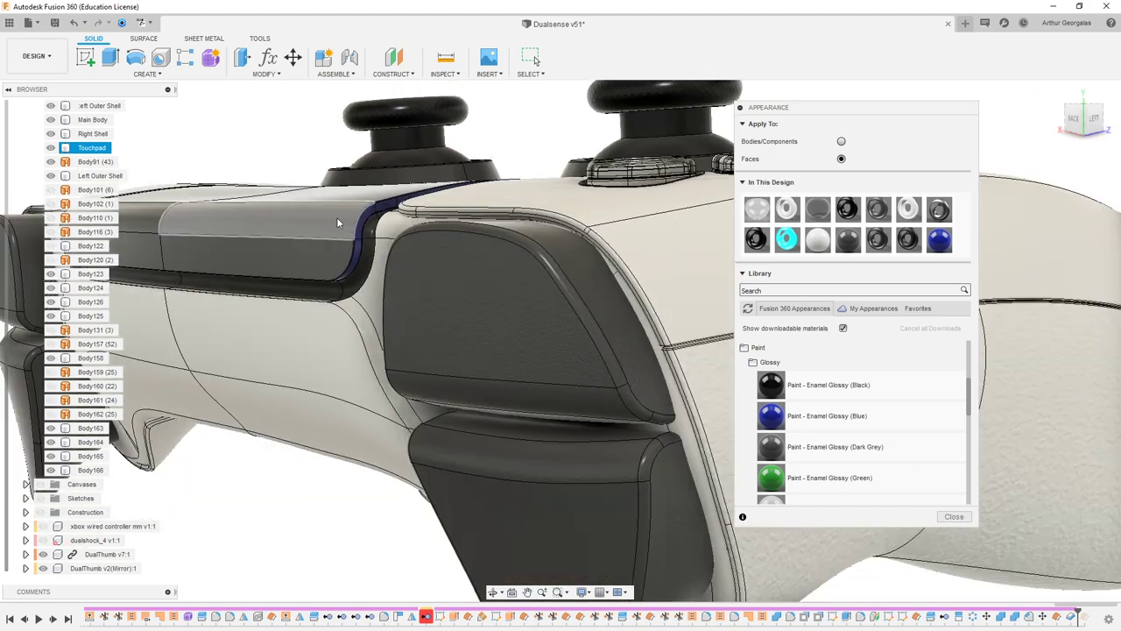
{"action": "middle_click_drag", "start_coordinate": [340, 220], "coordinate": [376, 243], "text": "shift"}
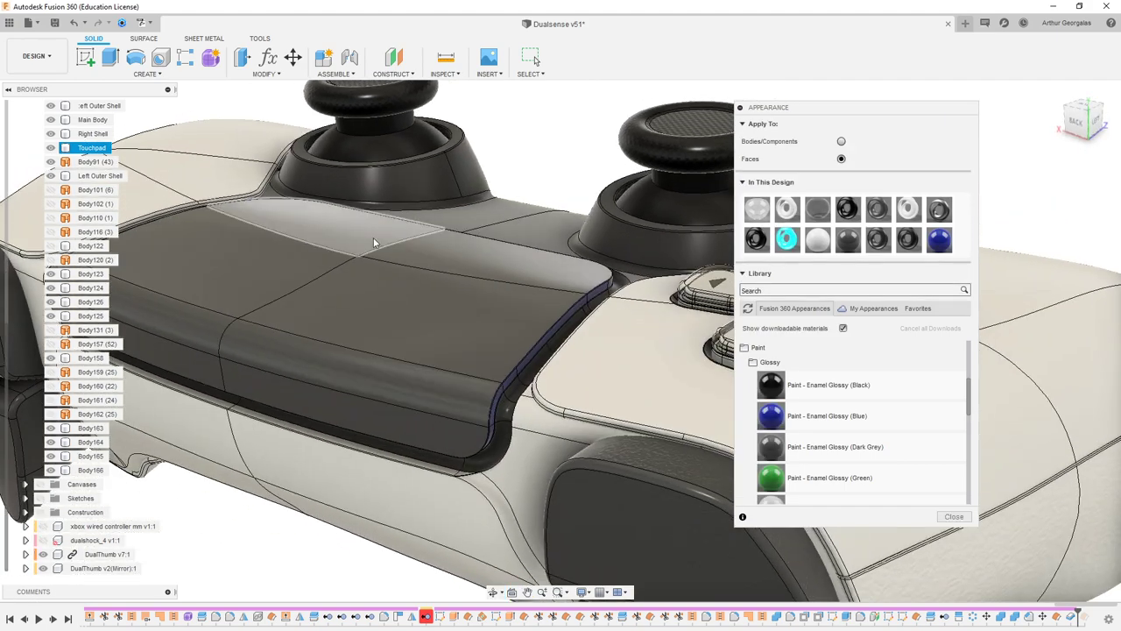
- Examine the touchpad, the left outer shell and the textured handle underside from the front, side and back
{"action": "scroll", "coordinate": [585, 346], "scroll_direction": "down", "scroll_amount": 1}
{"action": "middle_click_drag", "start_coordinate": [622, 358], "coordinate": [460, 166], "text": "shift"}
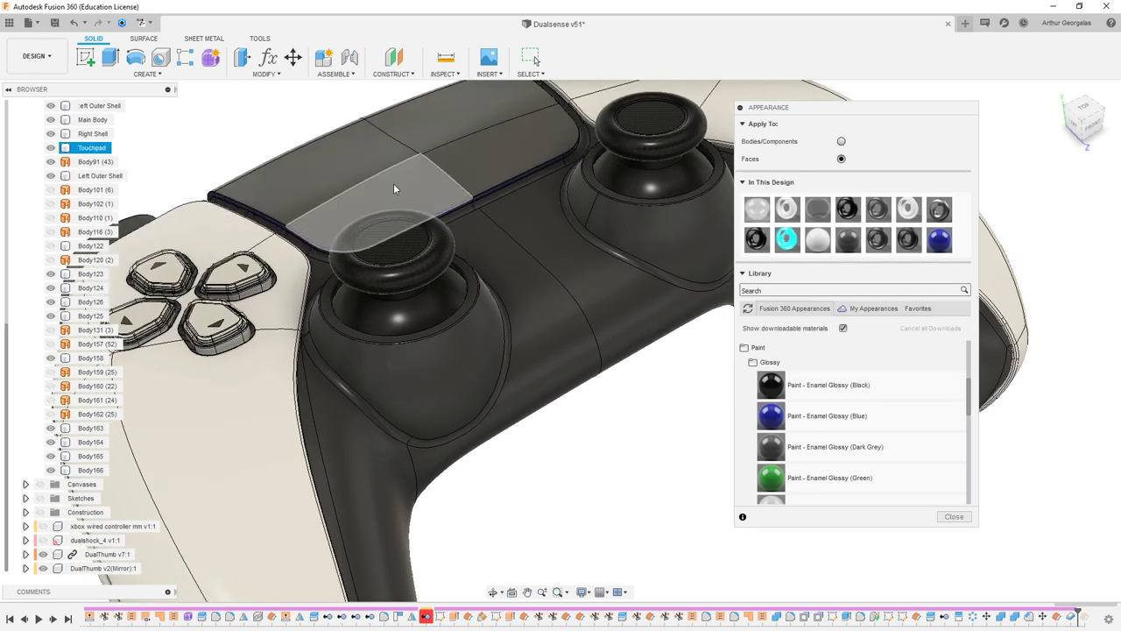
{"action": "middle_click_drag", "start_coordinate": [308, 169], "coordinate": [490, 178]}
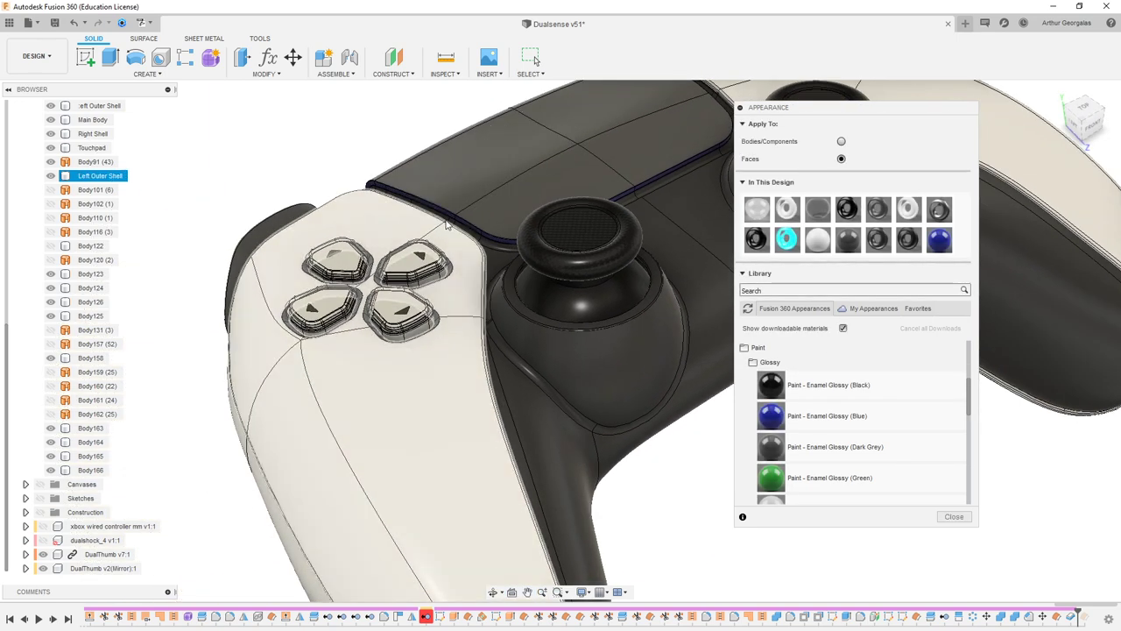
{"action": "scroll", "coordinate": [442, 220], "scroll_direction": "down", "scroll_amount": 4}
{"action": "middle_click_drag", "start_coordinate": [296, 493], "coordinate": [296, 453], "text": "shift"}
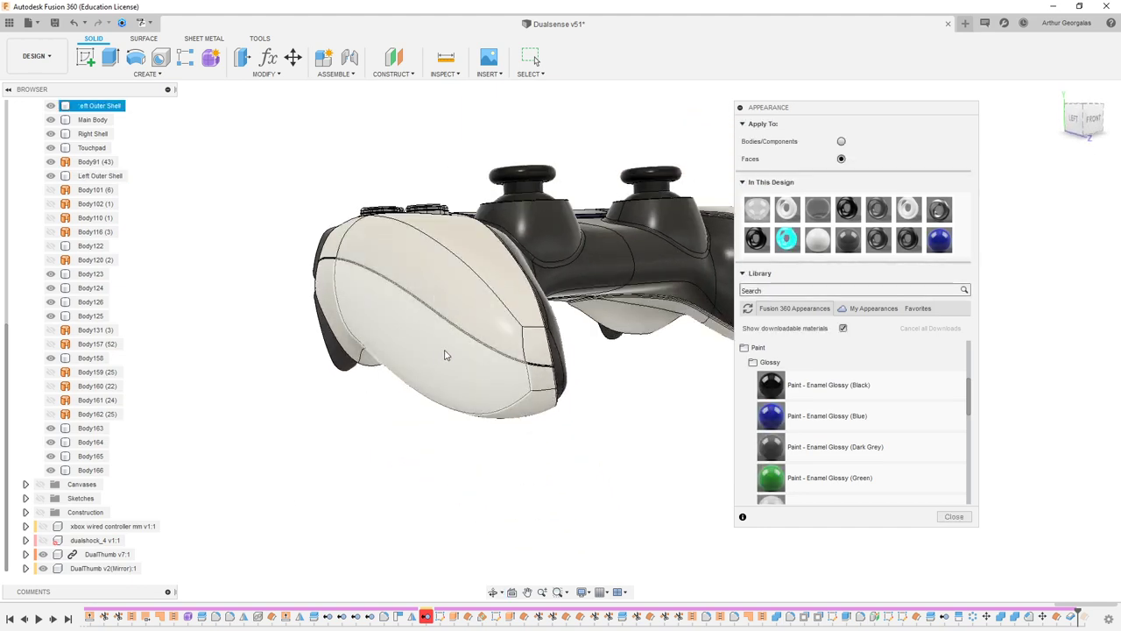
{"action": "scroll", "coordinate": [431, 376], "scroll_direction": "up", "scroll_amount": 5}
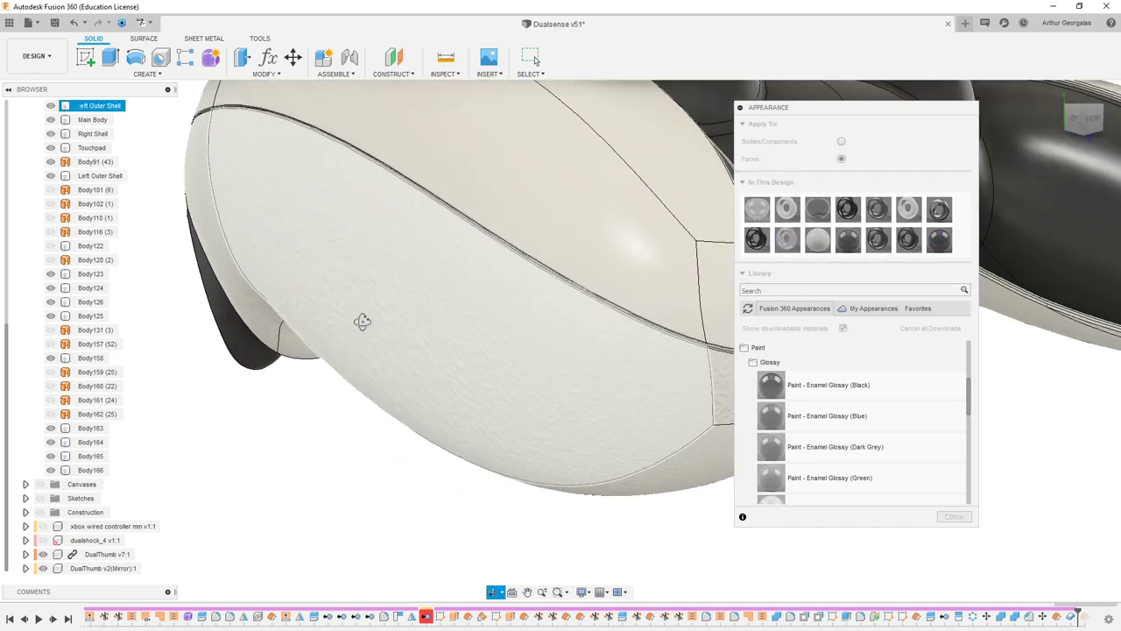
{"action": "middle_click_drag", "start_coordinate": [362, 322], "coordinate": [515, 335], "text": "shift"}
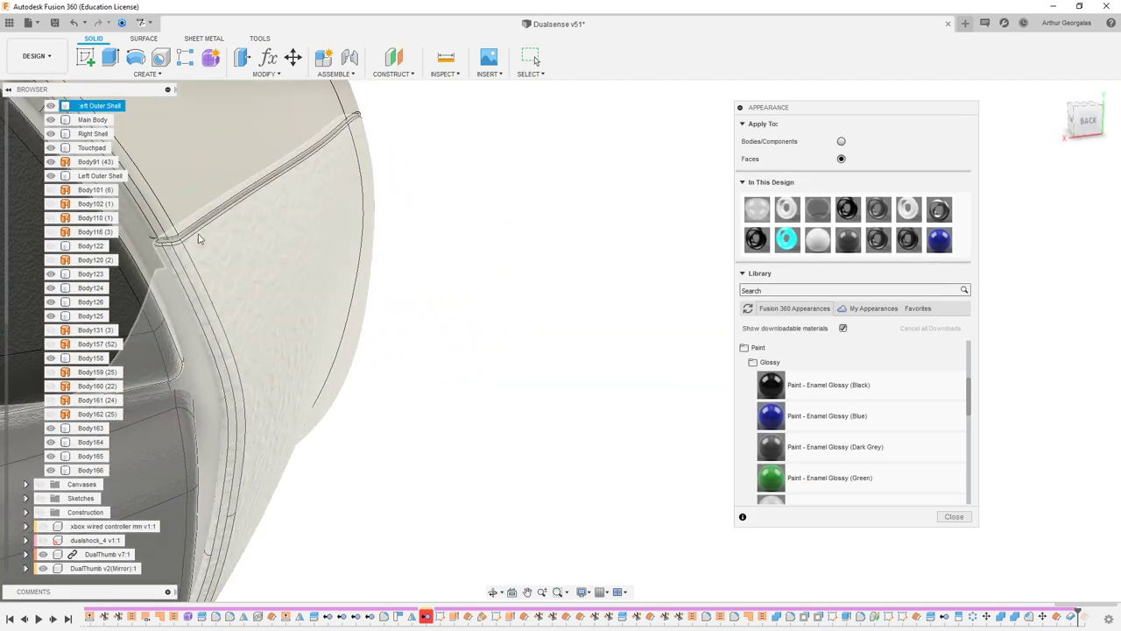
{"action": "middle_click_drag", "start_coordinate": [308, 276], "coordinate": [194, 269], "text": "shift"}
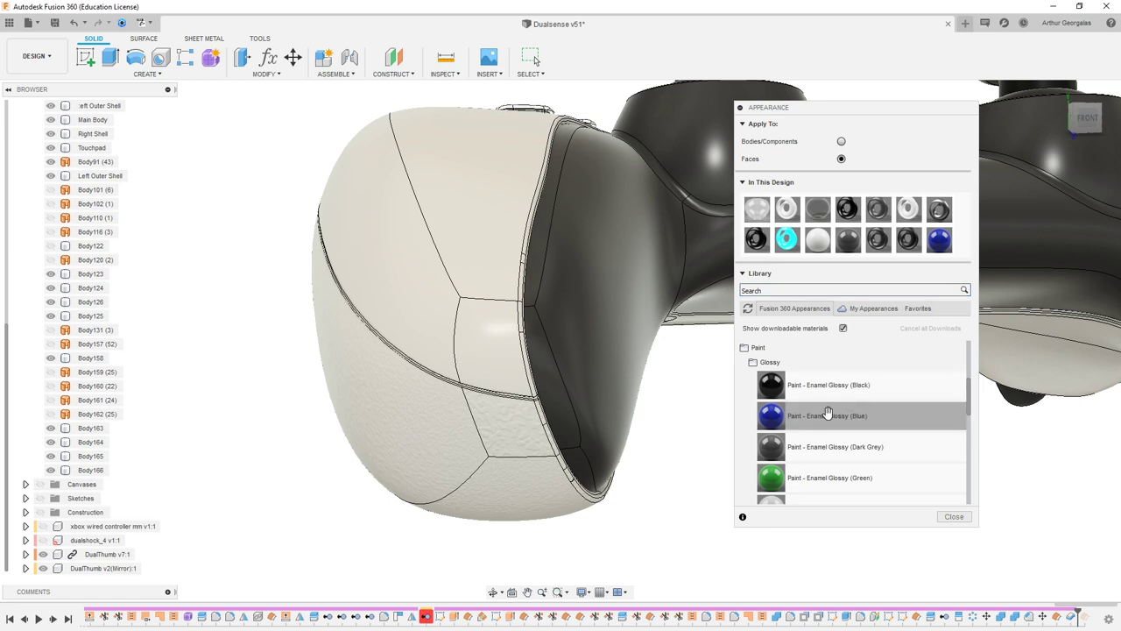
- Set appearances to apply to bodies/components and apply Paint - Enamel Glossy (Green) to the controller's left and right upper outer shells
{"action": "scroll", "coordinate": [828, 413], "scroll_direction": "down", "scroll_amount": 3}
{"action": "left_click_drag", "start_coordinate": [828, 386], "coordinate": [944, 193]}
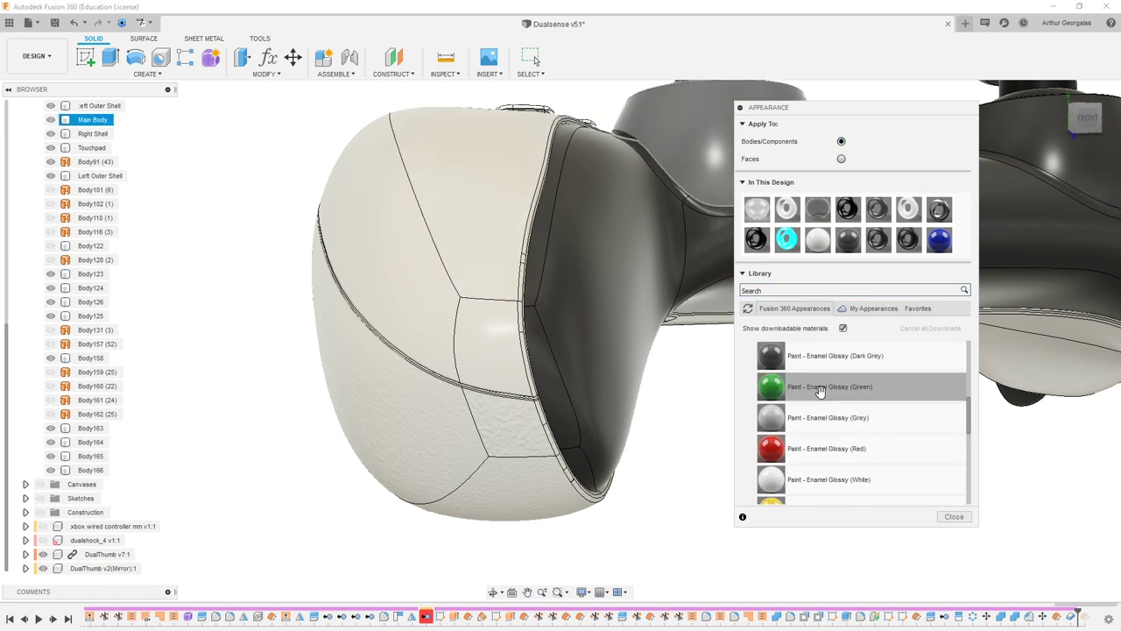
{"action": "left_click_drag", "start_coordinate": [818, 392], "coordinate": [434, 221]}
{"action": "scroll", "coordinate": [321, 212], "scroll_direction": "down", "scroll_amount": 5}
{"action": "middle_click_drag", "start_coordinate": [554, 227], "coordinate": [316, 304]}
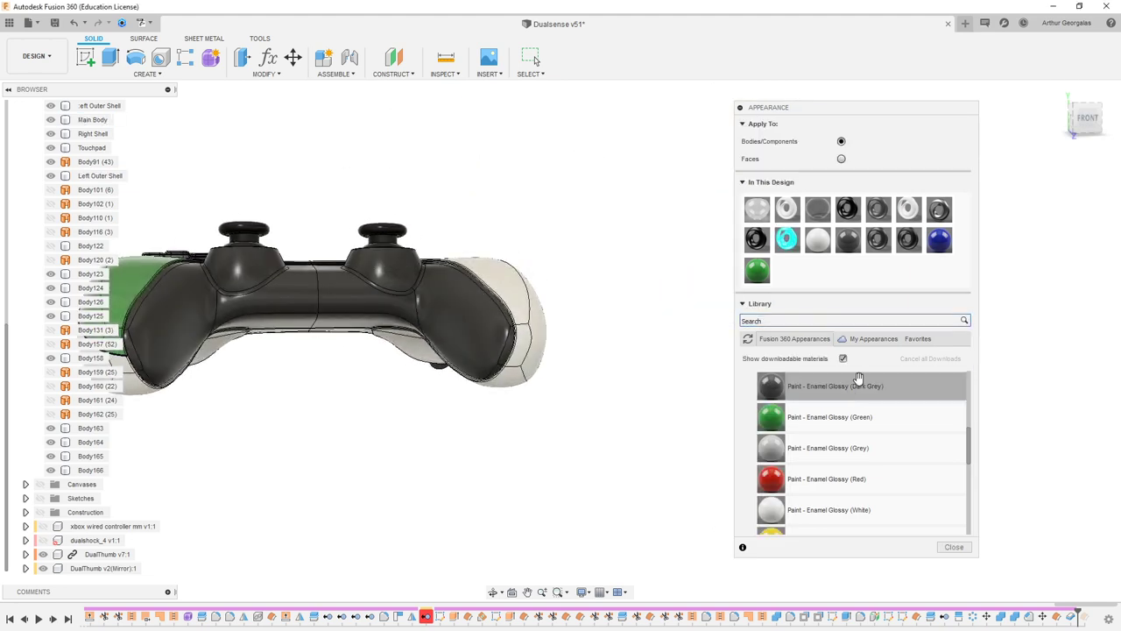
{"action": "left_click_drag", "start_coordinate": [827, 419], "coordinate": [488, 295]}
{"action": "left_click_drag", "start_coordinate": [508, 279], "coordinate": [518, 282]}
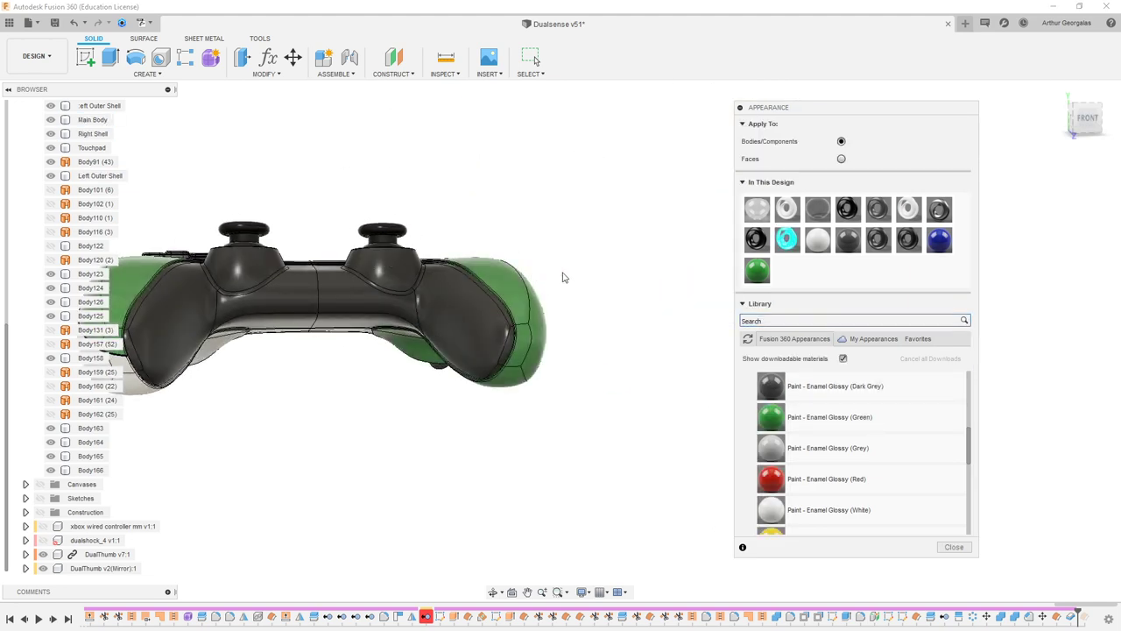
- Examine the painted shell's edge and the layered faces and bodies around the directional buttons up close
{"action": "mouse_move", "coordinate": [561, 278]}
{"action": "middle_mouse_down", "text": "shift"}
{"action": "mouse_move", "coordinate": [555, 323]}
{"action": "mouse_move", "coordinate": [420, 360]}
{"action": "mouse_move", "coordinate": [438, 273]}
{"action": "mouse_move", "coordinate": [442, 294]}
{"action": "middle_mouse_up", "text": "shift"}
{"action": "scroll", "coordinate": [473, 254], "scroll_direction": "up", "scroll_amount": 5}
{"action": "scroll", "coordinate": [560, 347], "scroll_direction": "up", "scroll_amount": 5}
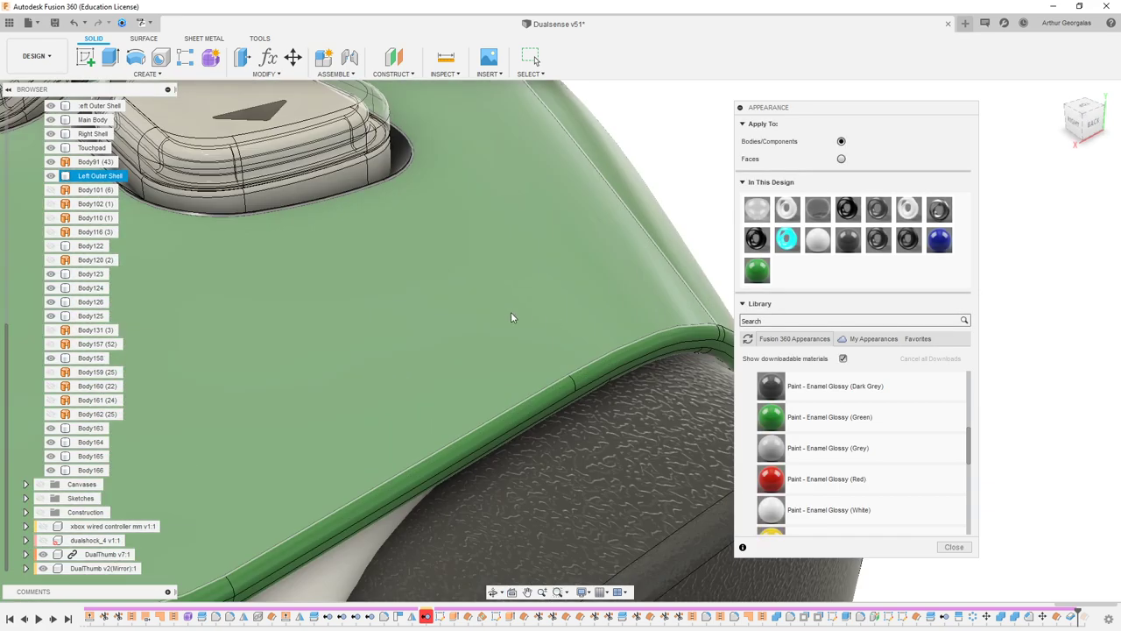
{"action": "scroll", "coordinate": [423, 372], "scroll_direction": "down", "scroll_amount": 6}
{"action": "scroll", "coordinate": [325, 333], "scroll_direction": "up", "scroll_amount": 6}
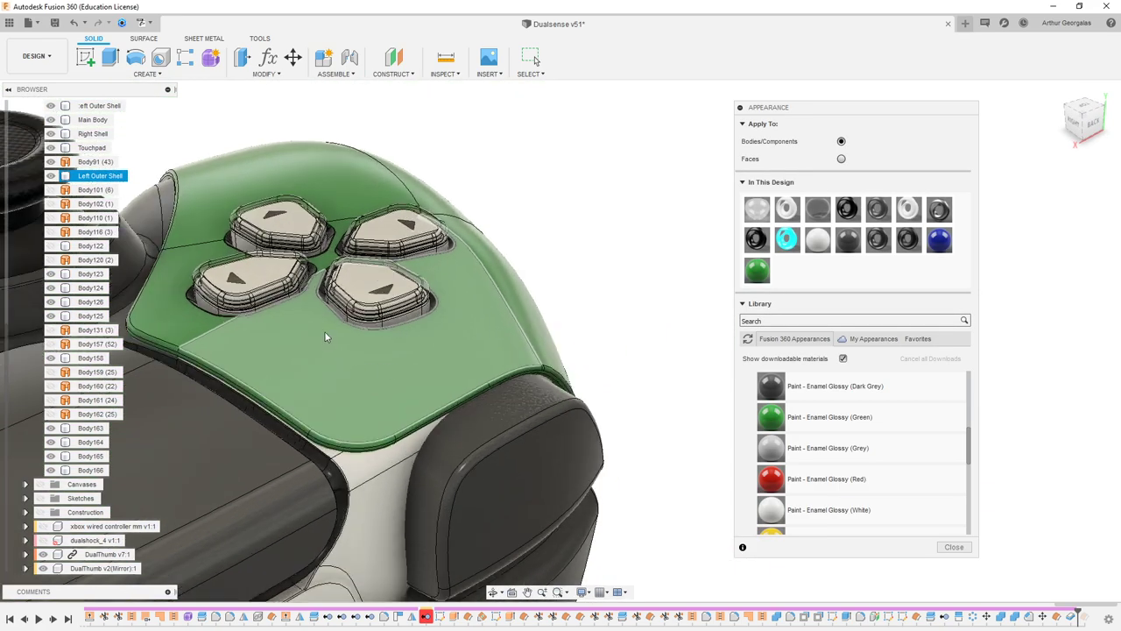
{"action": "left_click", "coordinate": [432, 303]}
{"action": "scroll", "coordinate": [434, 309], "scroll_direction": "up", "scroll_amount": 3}
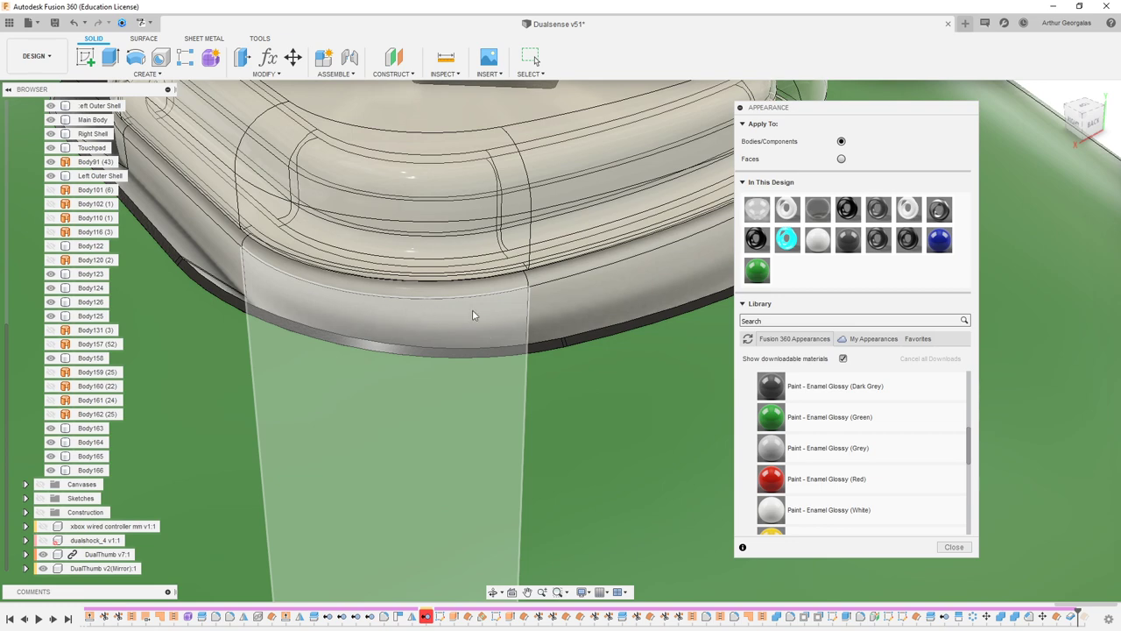
{"action": "scroll", "coordinate": [440, 317], "scroll_direction": "down", "scroll_amount": 5}
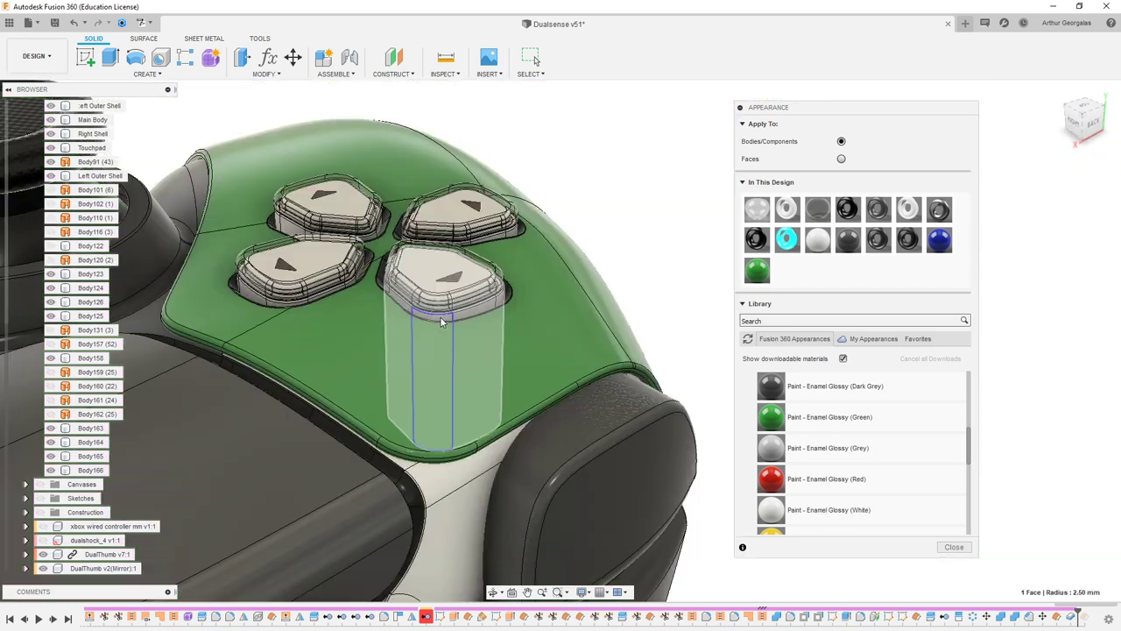
{"action": "left_click", "coordinate": [398, 276]}
{"action": "scroll", "coordinate": [397, 355], "scroll_direction": "up", "scroll_amount": 2}
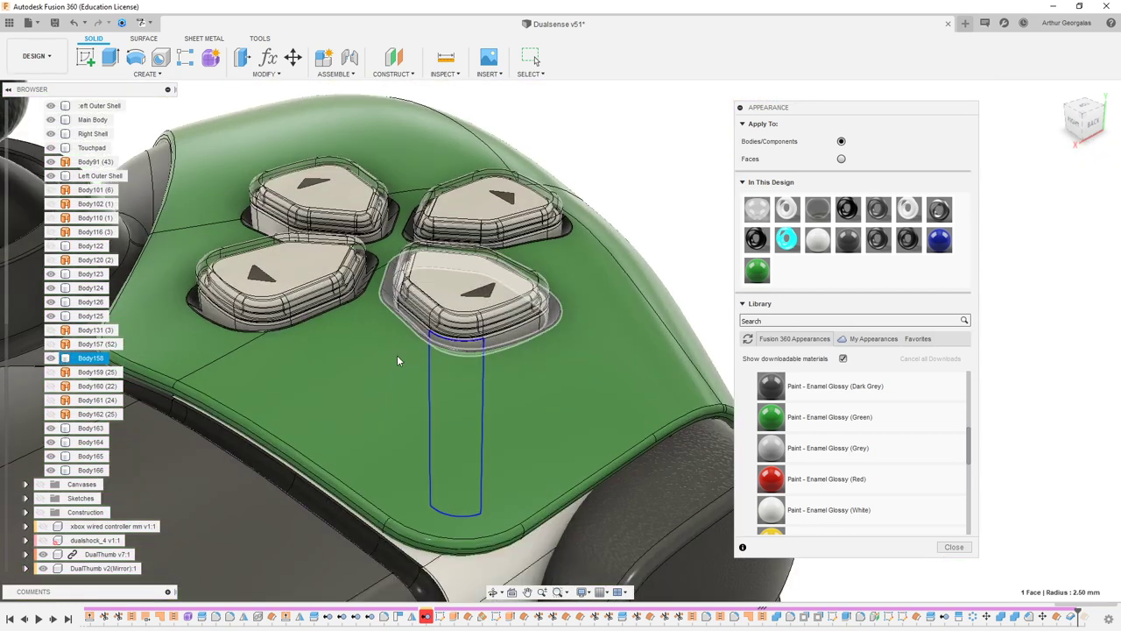
{"action": "left_click", "coordinate": [365, 354]}
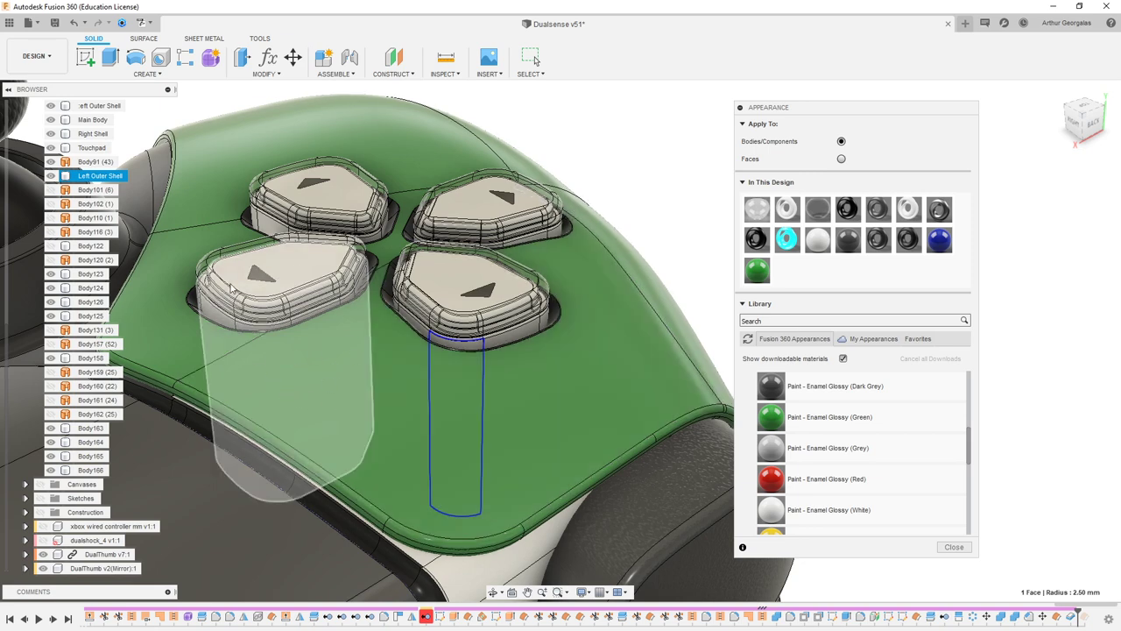
- Apply Paint - Enamel Glossy (Green) to the up directional button (Body146), removing the appearances applied to its faces
{"action": "left_click_drag", "start_coordinate": [758, 271], "coordinate": [466, 340]}
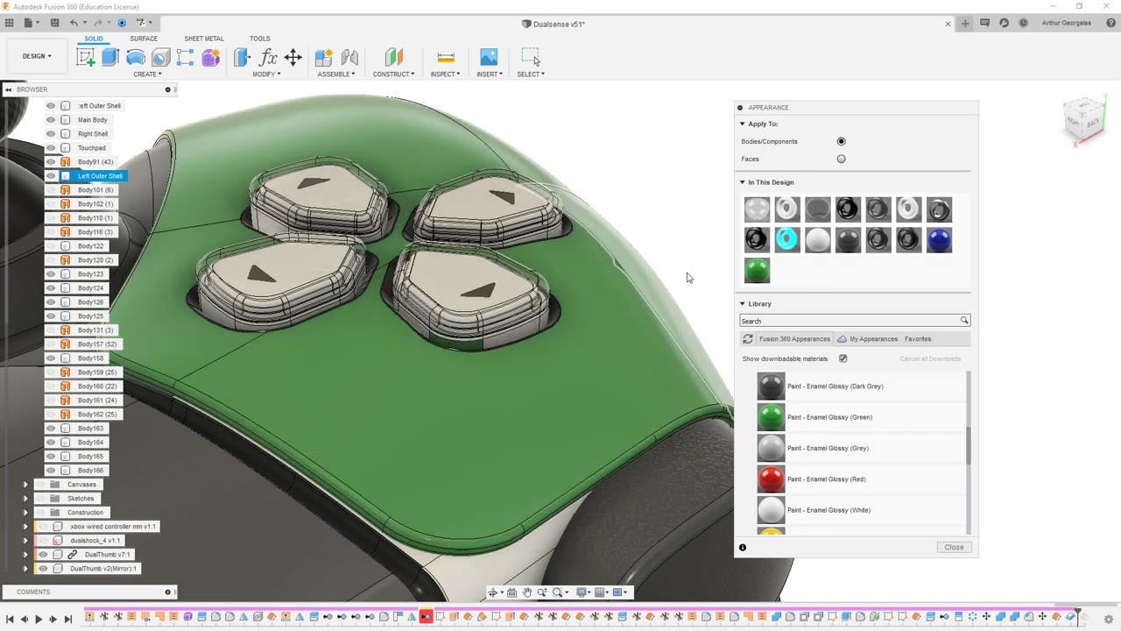
{"action": "left_click_drag", "start_coordinate": [757, 270], "coordinate": [510, 336]}
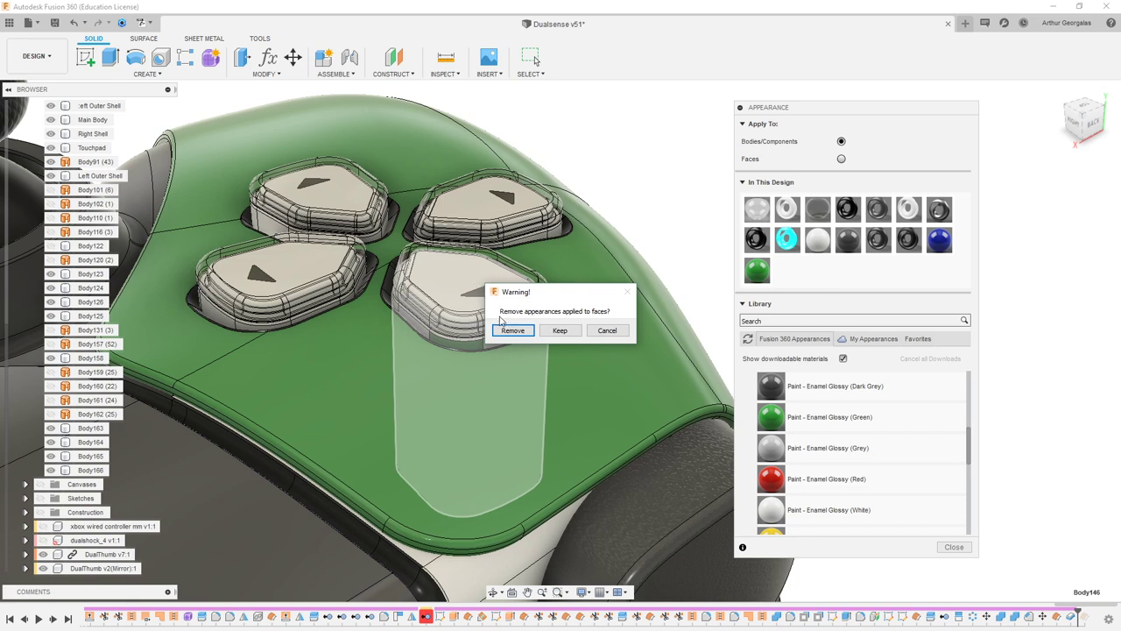
{"action": "left_click", "coordinate": [514, 330]}
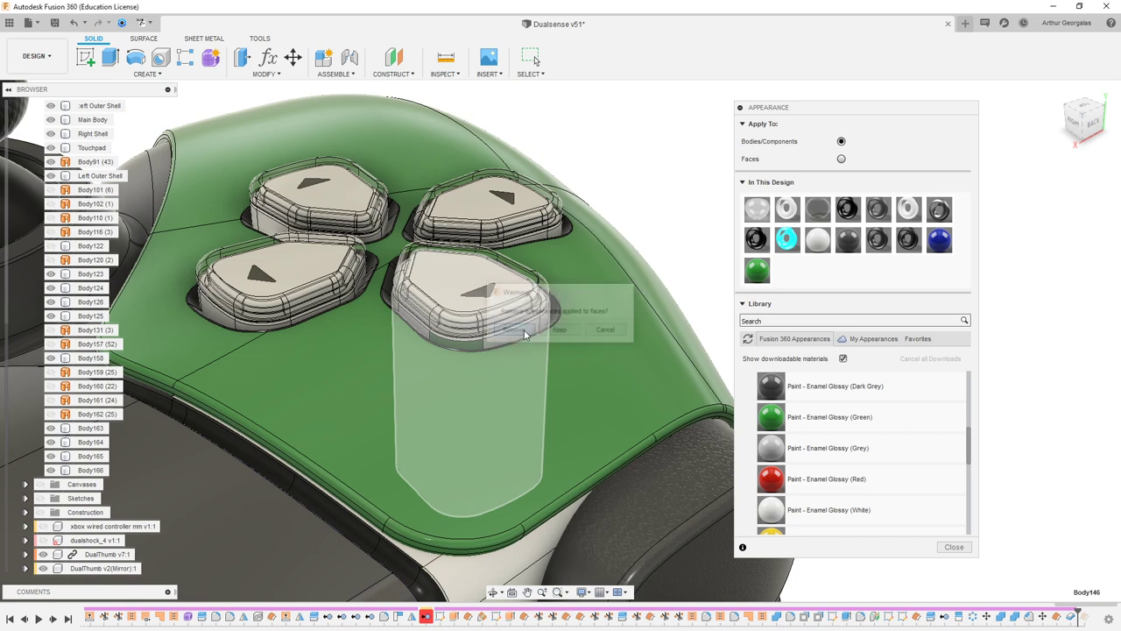
- Hide Body158, the clear cover over the green directional button, and compare that button with its neighbours
{"action": "left_click", "coordinate": [487, 294]}
{"action": "scroll", "coordinate": [487, 294], "scroll_direction": "up", "scroll_amount": 10}
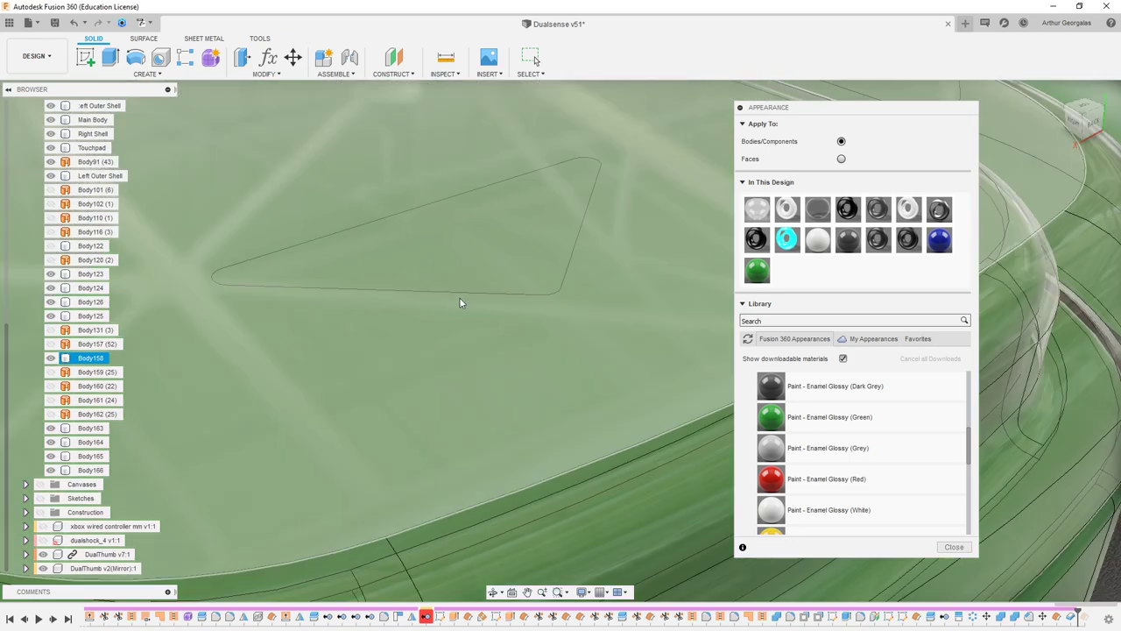
{"action": "scroll", "coordinate": [456, 264], "scroll_direction": "down", "scroll_amount": 10}
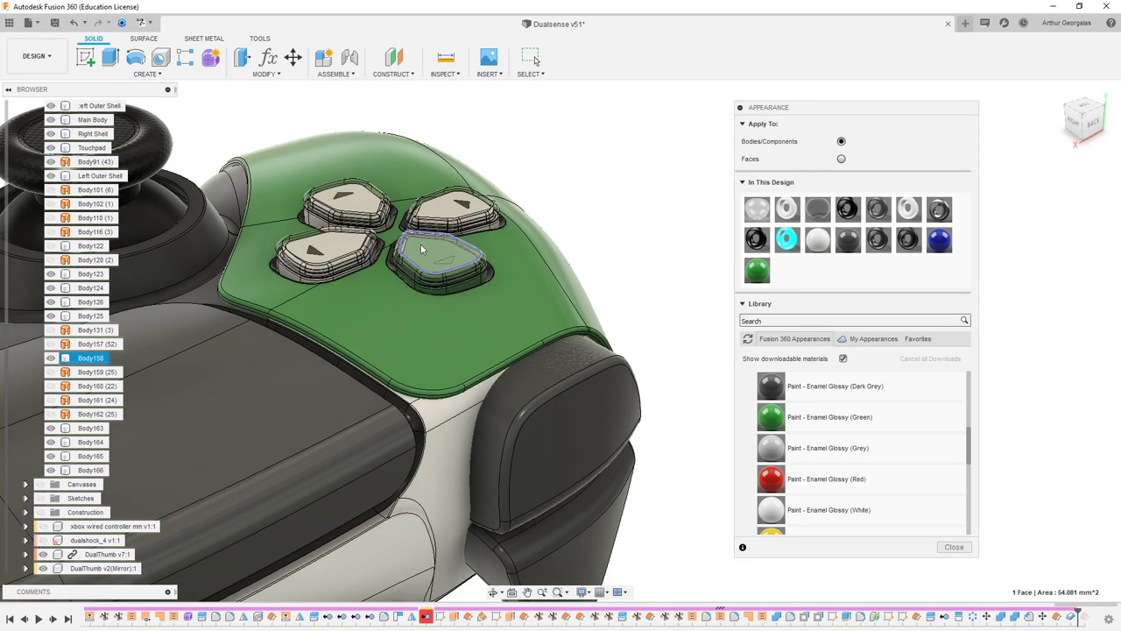
{"action": "scroll", "coordinate": [425, 254], "scroll_direction": "up", "scroll_amount": 5}
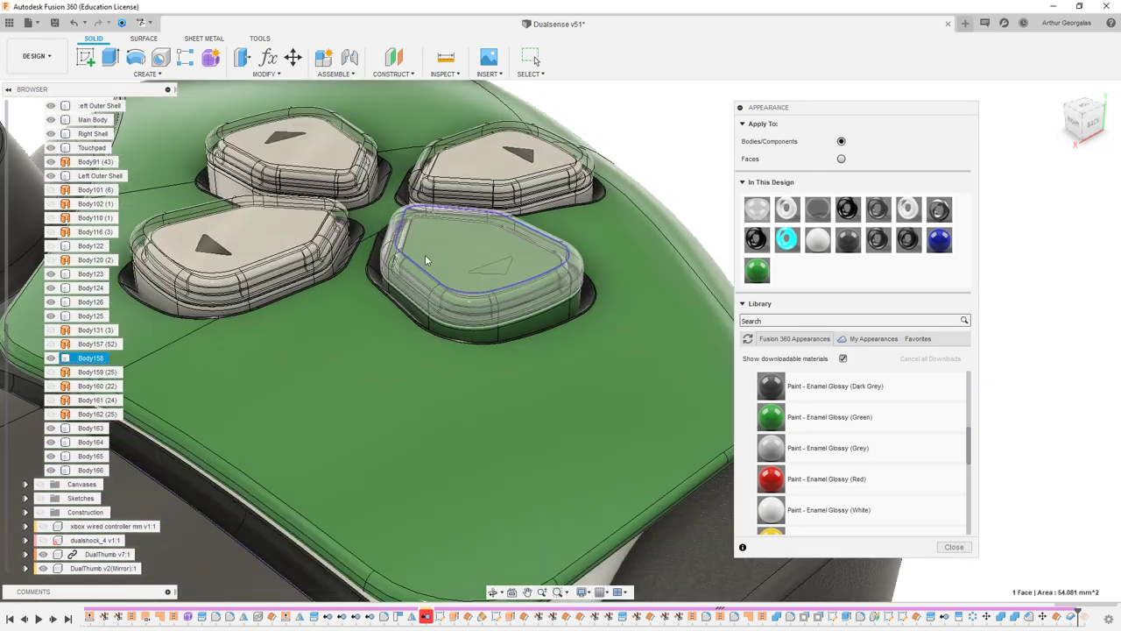
{"action": "left_click", "coordinate": [51, 358]}
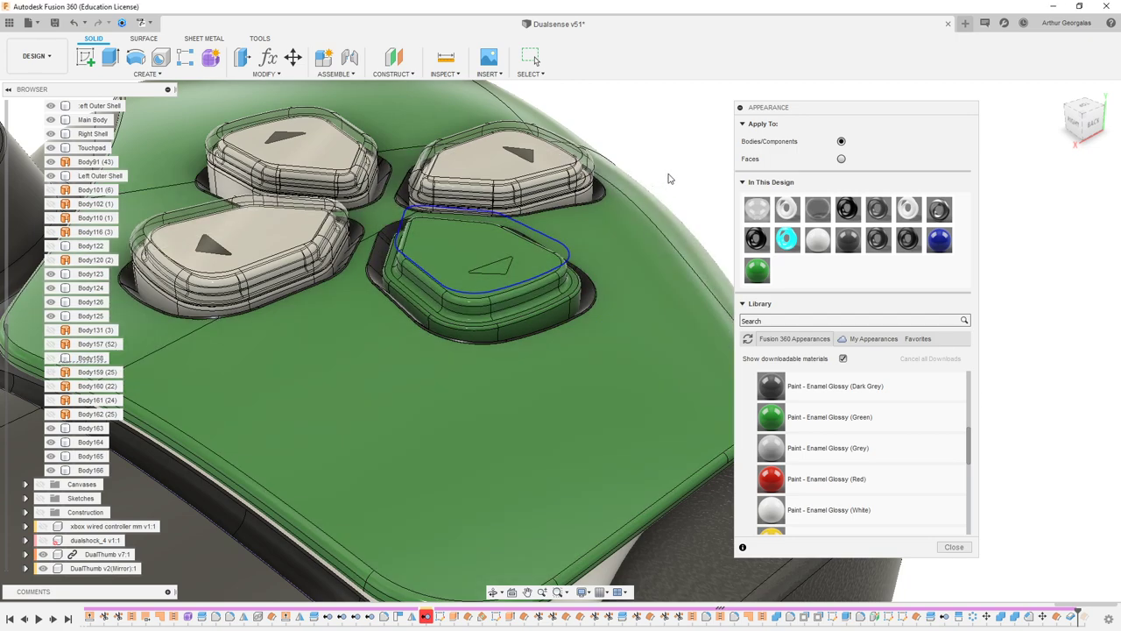
{"action": "scroll", "coordinate": [527, 275], "scroll_direction": "up", "scroll_amount": 8}
{"action": "scroll", "coordinate": [310, 231], "scroll_direction": "down", "scroll_amount": 10}
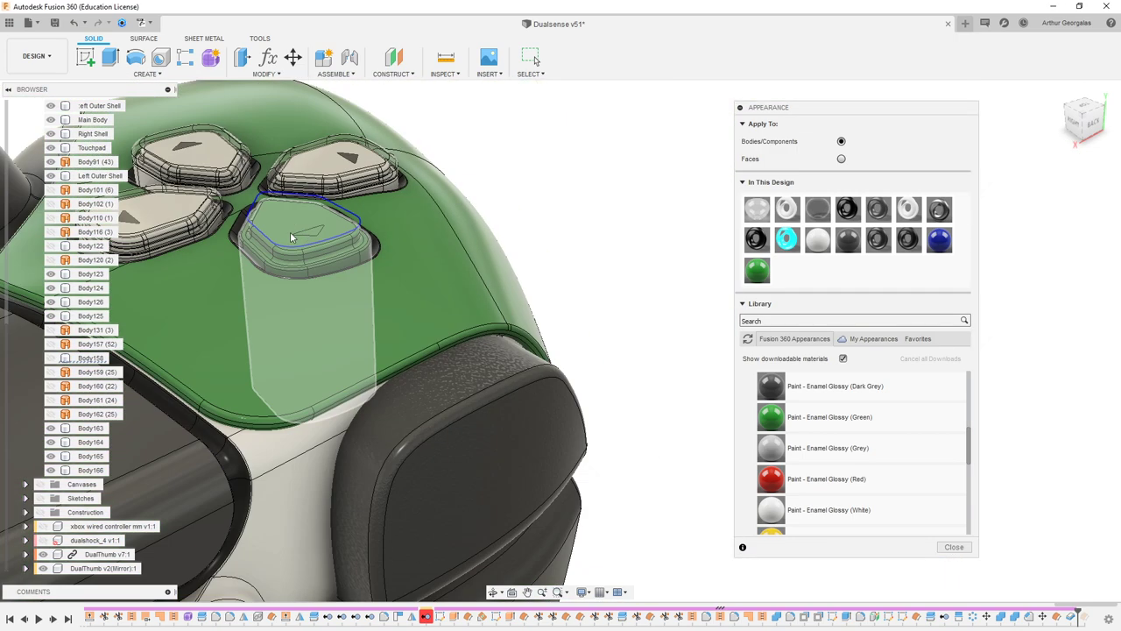
{"action": "scroll", "coordinate": [292, 236], "scroll_direction": "up", "scroll_amount": 6}
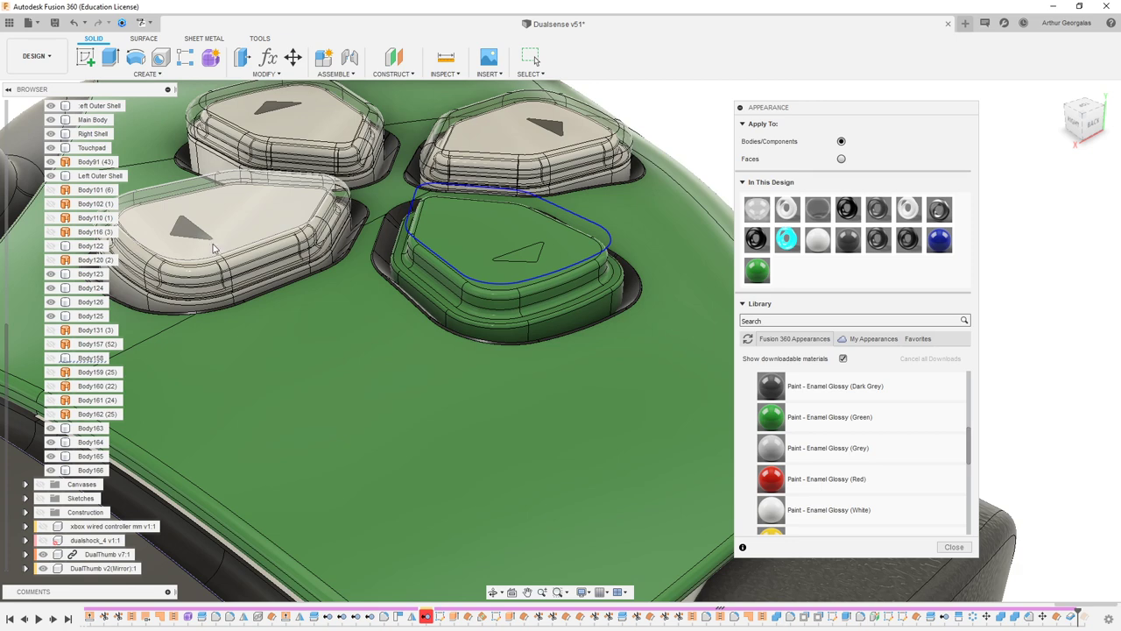
- Apply Paint - Enamel Glossy (Green) to the three remaining directional button bodies, removing the appearances applied to their faces
{"action": "mouse_move", "coordinate": [757, 270]}
{"action": "left_mouse_down"}
{"action": "mouse_move", "coordinate": [599, 186]}
{"action": "mouse_move", "coordinate": [604, 176]}
{"action": "left_mouse_up"}
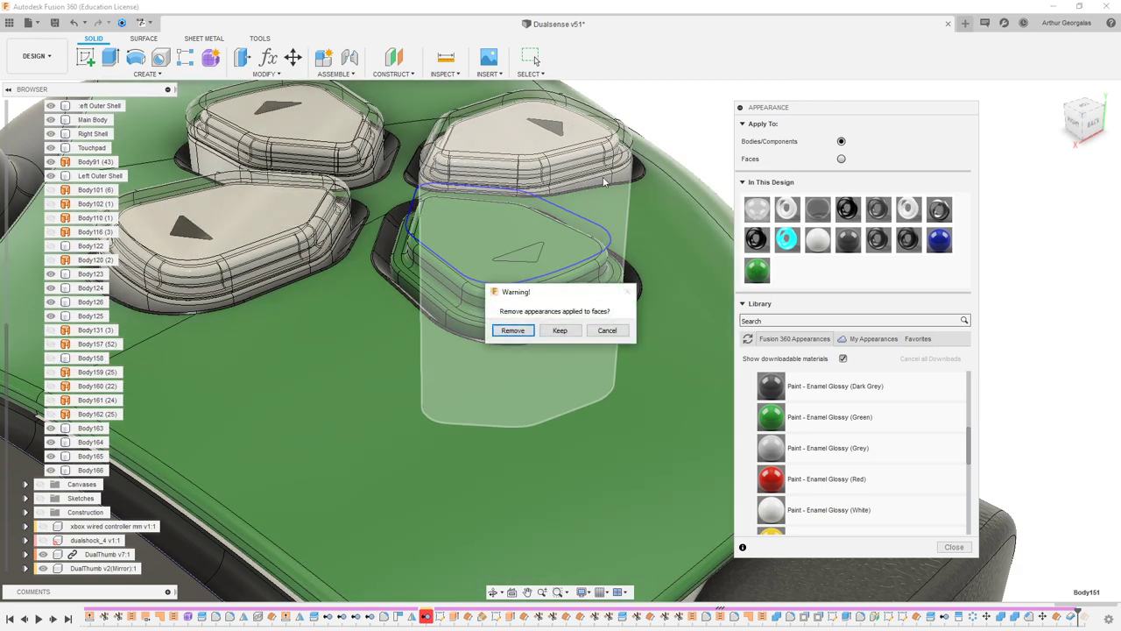
{"action": "left_click", "coordinate": [515, 333]}
{"action": "left_click_drag", "start_coordinate": [757, 270], "coordinate": [365, 178]}
{"action": "left_click", "coordinate": [514, 331]}
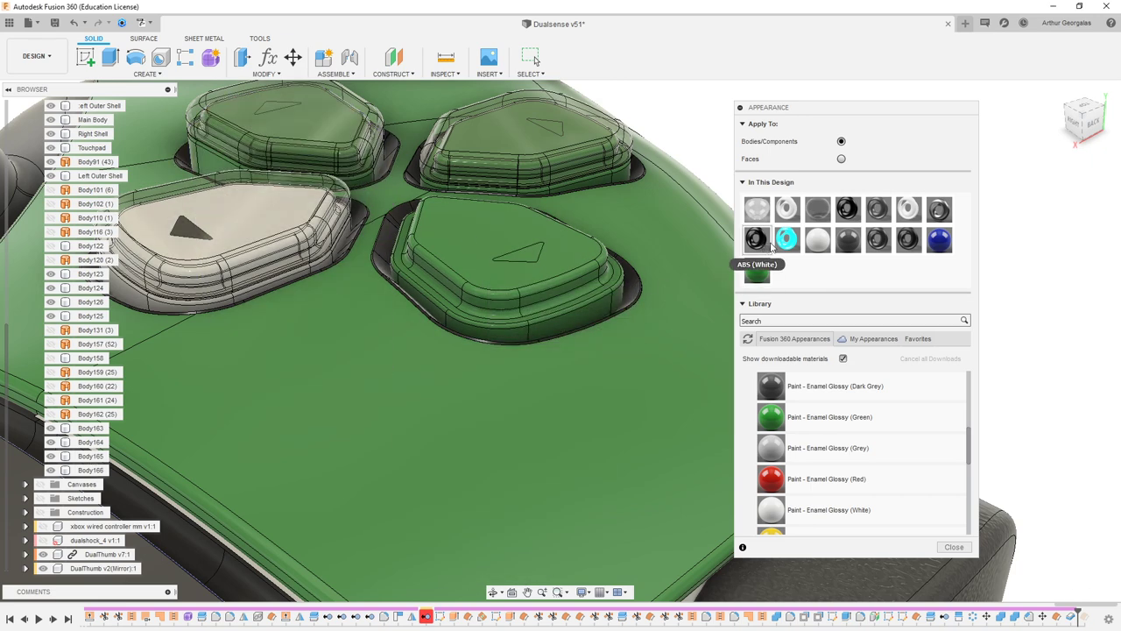
{"action": "left_click_drag", "start_coordinate": [757, 274], "coordinate": [180, 304]}
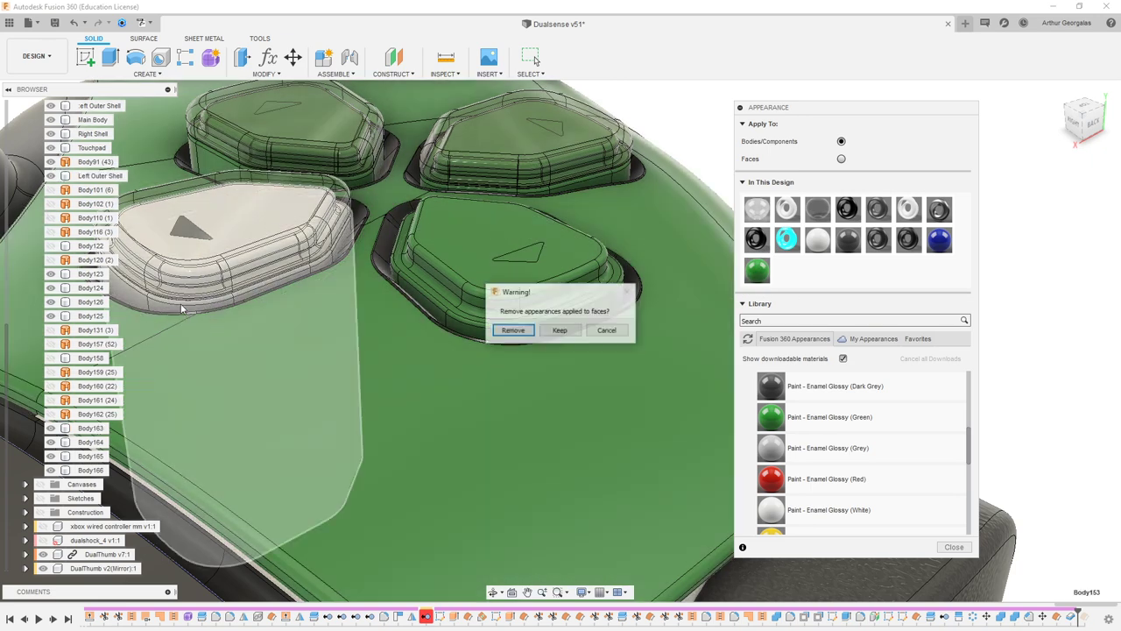
{"action": "left_click", "coordinate": [523, 330]}
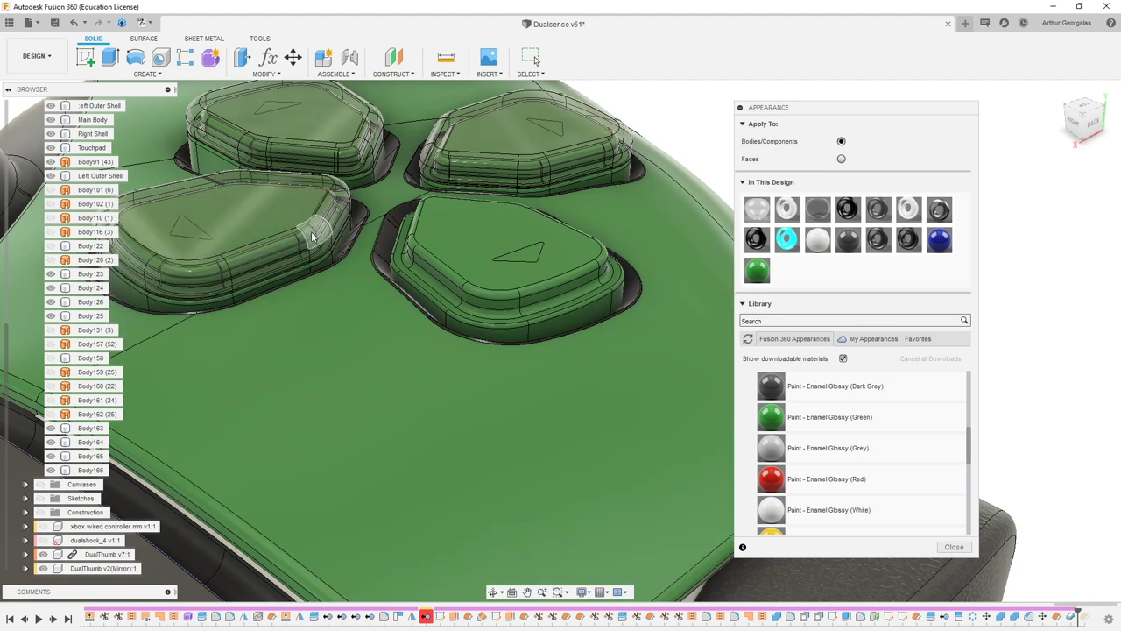
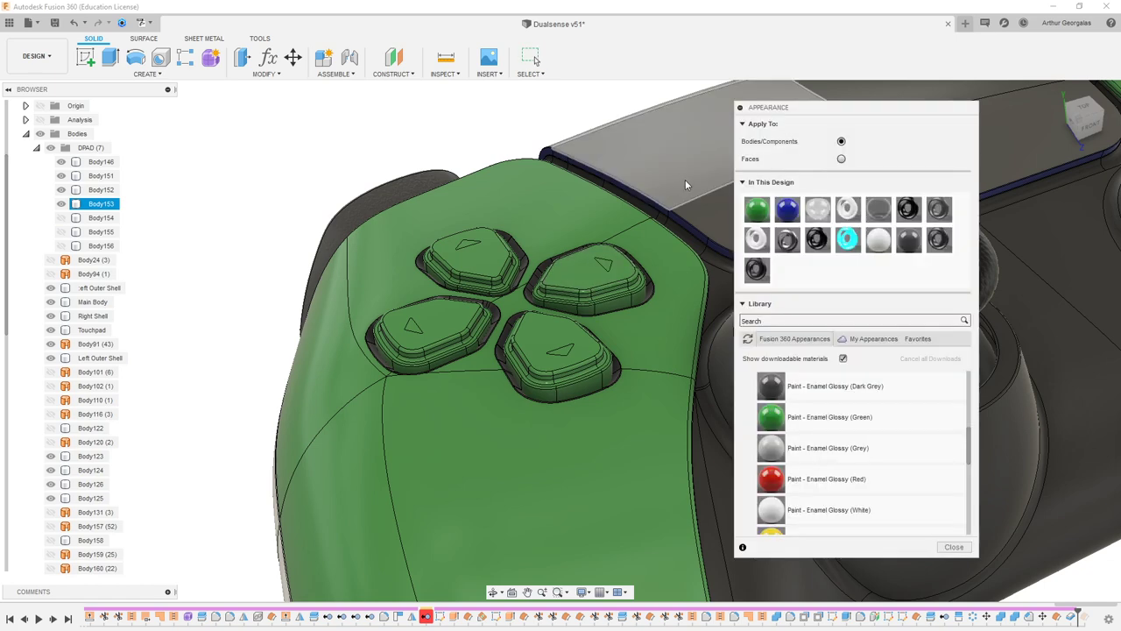
- Set appearances to apply to faces and apply Paint - Enamel Glossy (Red) to the arrow faces of all four directional buttons
{"action": "left_click", "coordinate": [842, 159]}
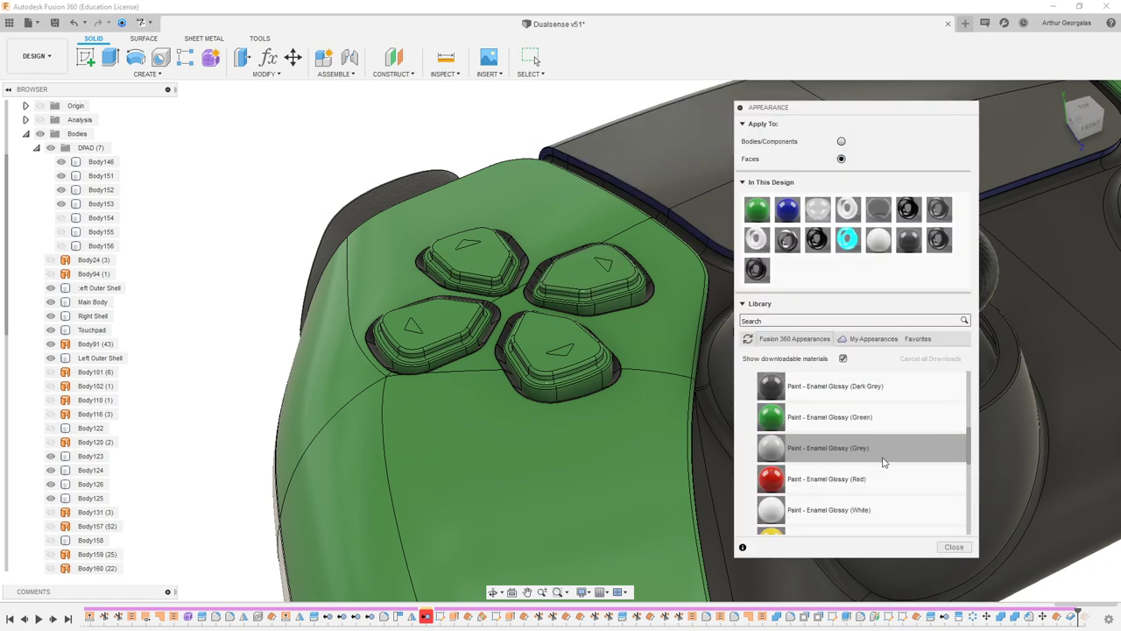
{"action": "left_click_drag", "start_coordinate": [858, 496], "coordinate": [567, 356]}
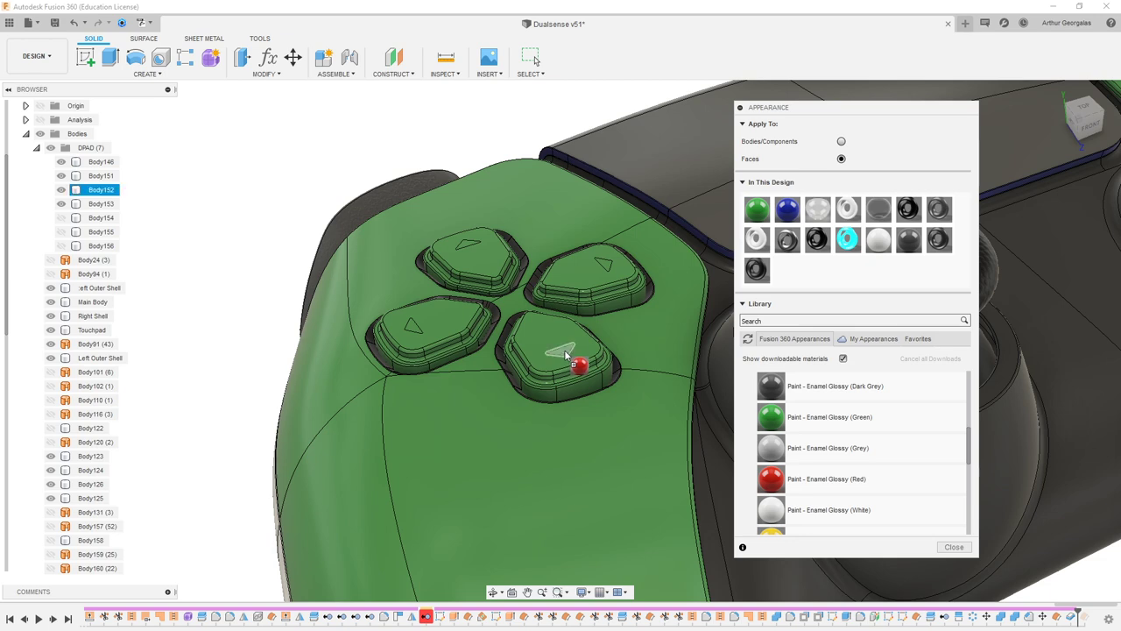
{"action": "left_click_drag", "start_coordinate": [592, 298], "coordinate": [592, 300]}
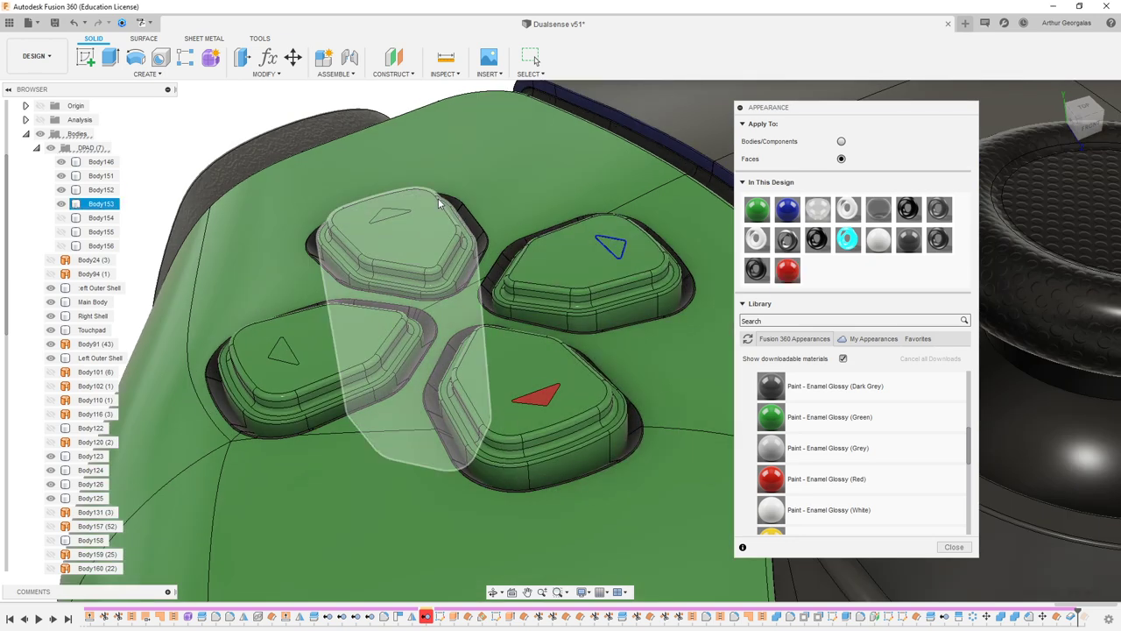
{"action": "left_click", "coordinate": [387, 214], "text": "ctrl"}
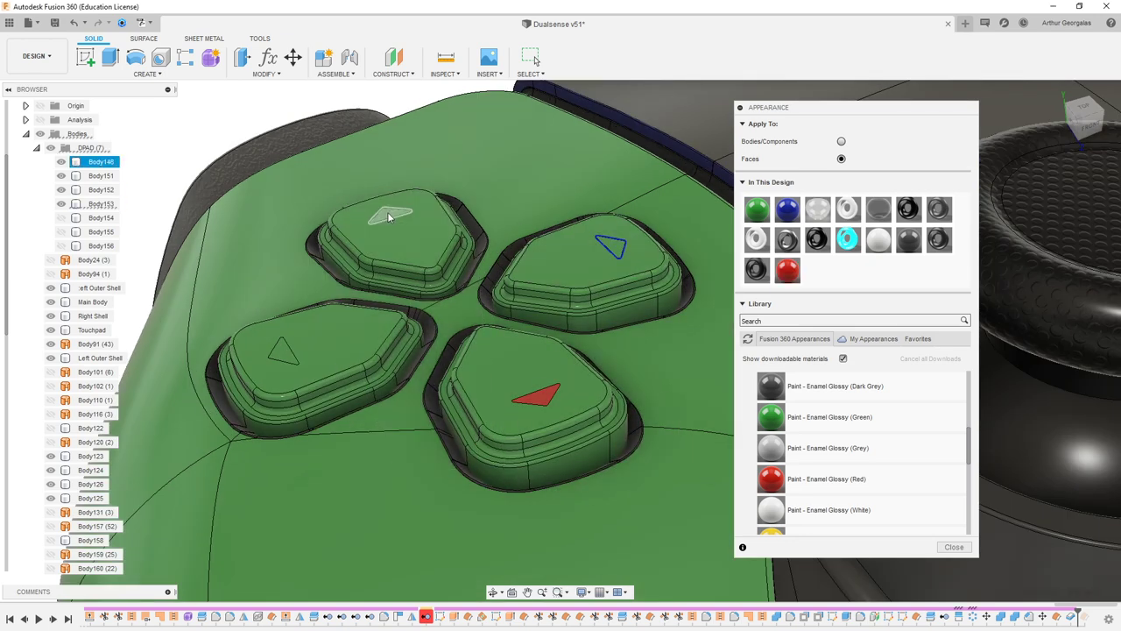
{"action": "left_click", "coordinate": [280, 357], "text": "ctrl"}
{"action": "left_click_drag", "start_coordinate": [788, 270], "coordinate": [618, 255]}
{"action": "left_click_drag", "start_coordinate": [466, 244], "coordinate": [469, 247]}
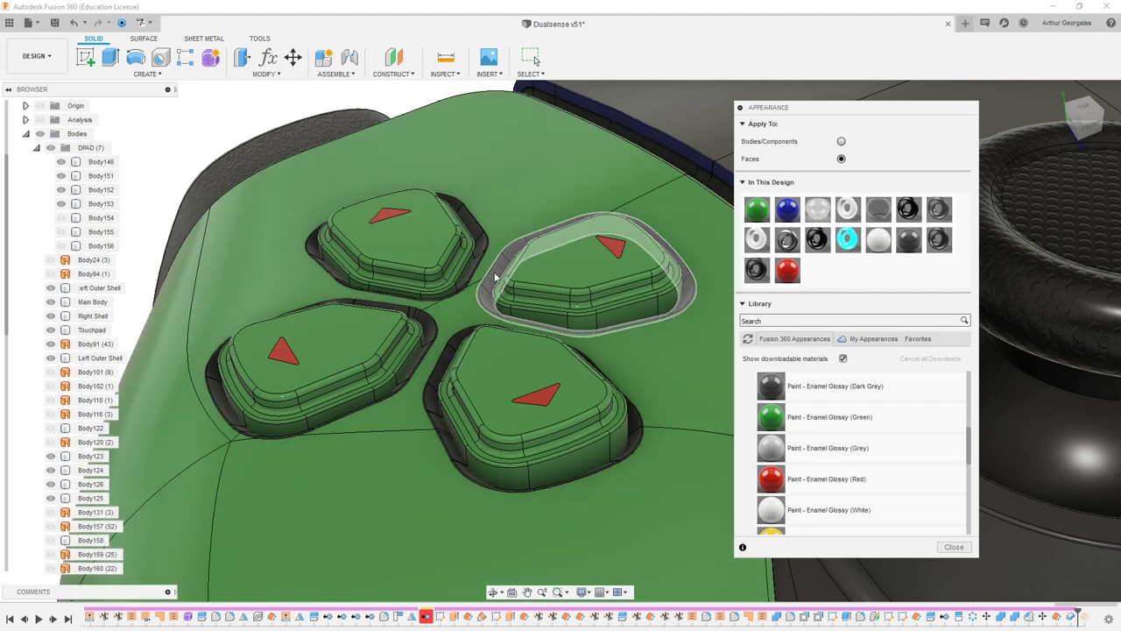
{"action": "left_click", "coordinate": [493, 277]}
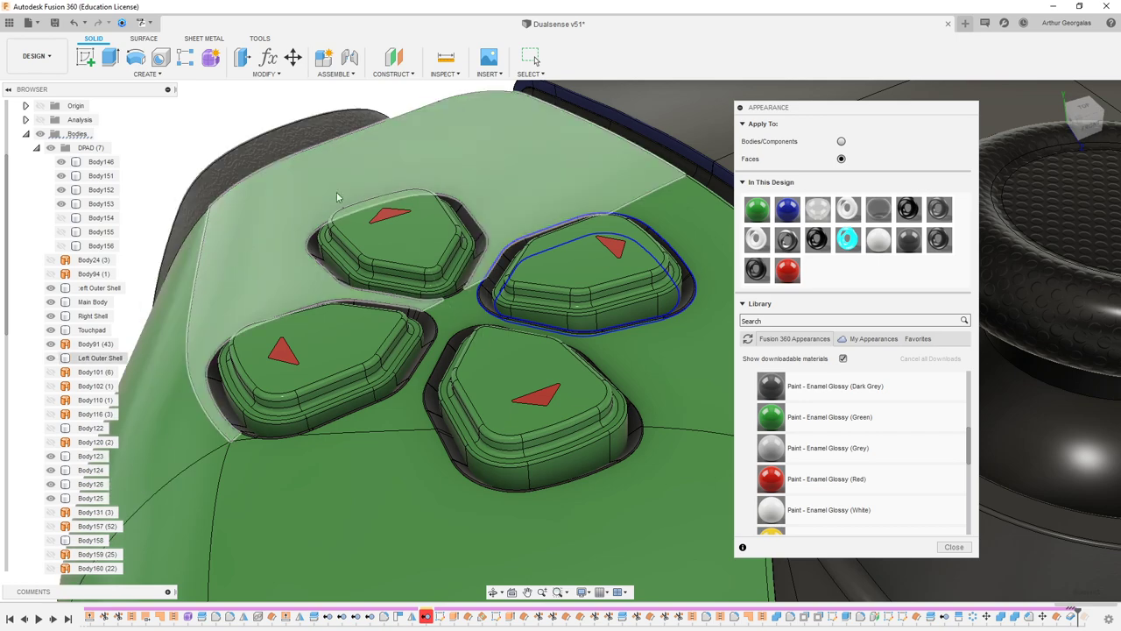
{"action": "scroll", "coordinate": [433, 192], "scroll_direction": "down", "scroll_amount": 4}
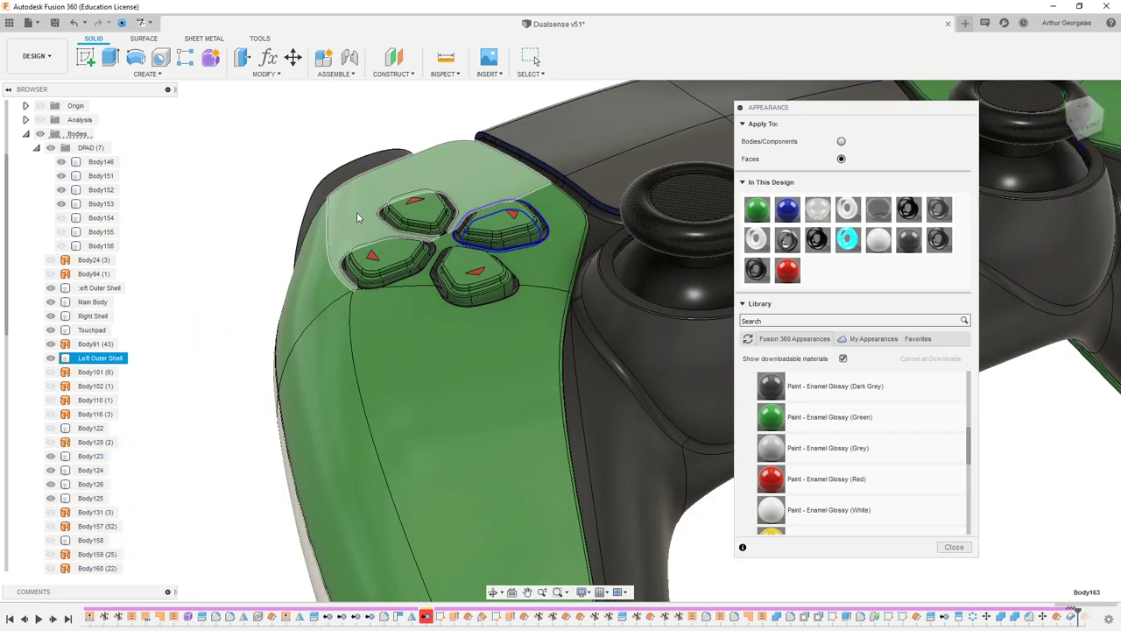
{"action": "scroll", "coordinate": [385, 216], "scroll_direction": "up", "scroll_amount": 3}
{"action": "left_click", "coordinate": [396, 218]}
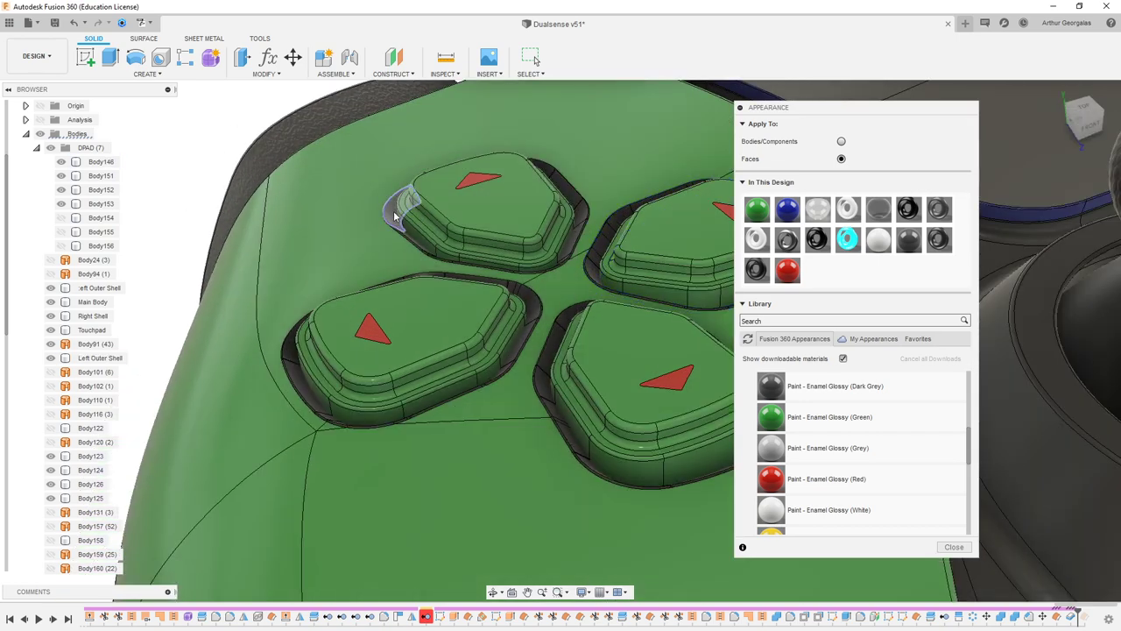
- Set appearances to apply to bodies and show the clear button covers Body154, Body155, Body156 and Body158
{"action": "left_click", "coordinate": [841, 142]}
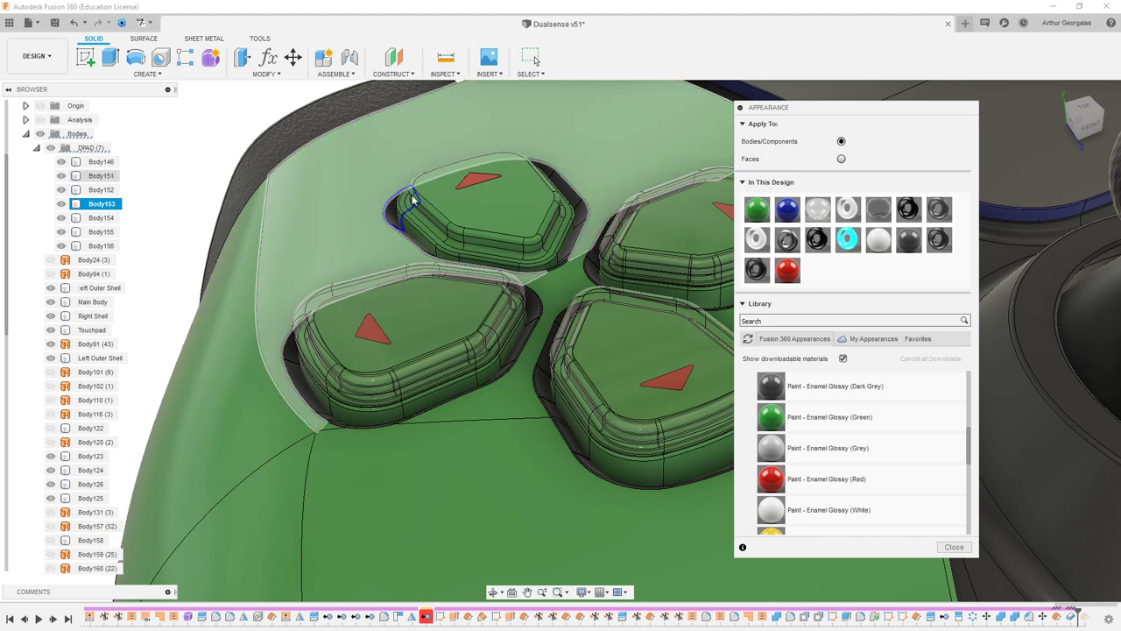
{"action": "scroll", "coordinate": [85, 318], "scroll_direction": "down", "scroll_amount": 3}
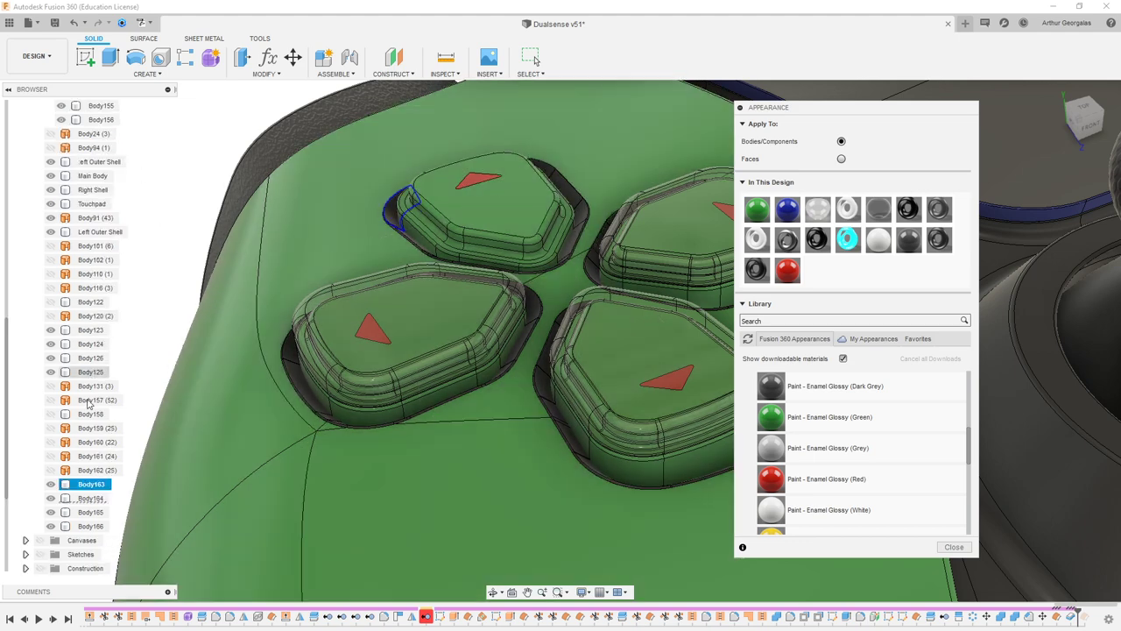
{"action": "scroll", "coordinate": [64, 493], "scroll_direction": "down", "scroll_amount": 1}
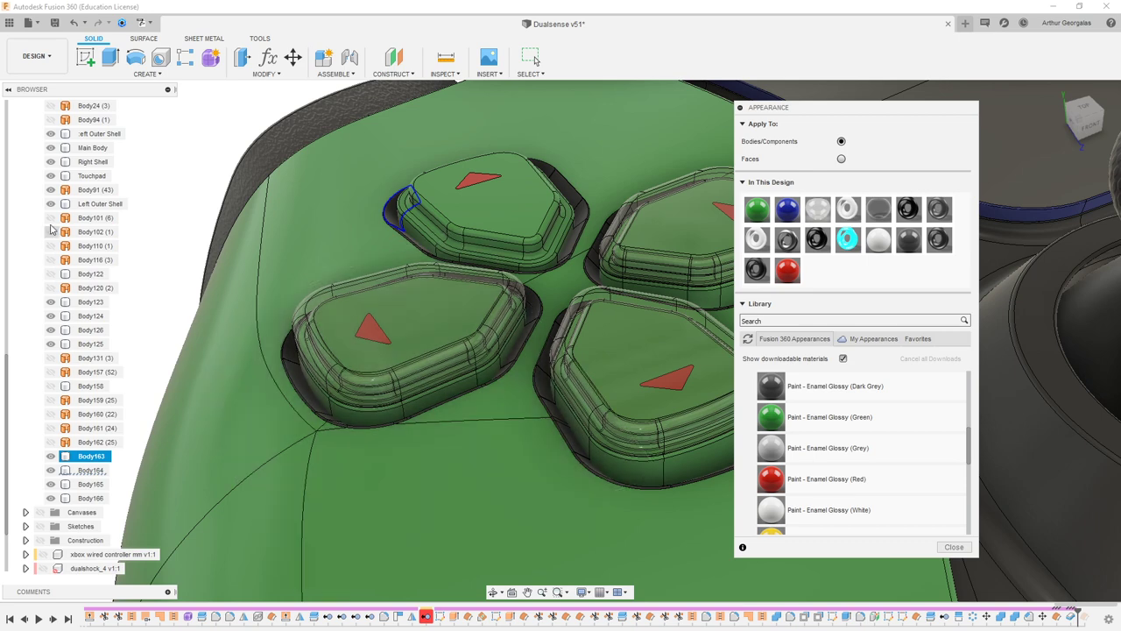
{"action": "scroll", "coordinate": [79, 173], "scroll_direction": "up", "scroll_amount": 3}
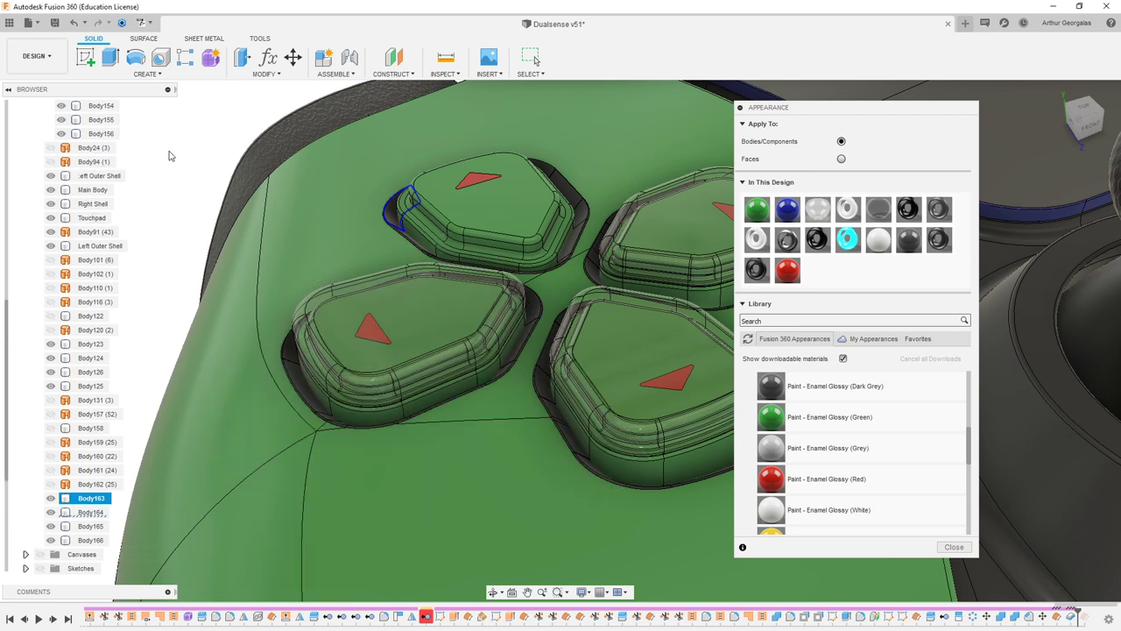
{"action": "scroll", "coordinate": [174, 155], "scroll_direction": "up", "scroll_amount": 2}
{"action": "scroll", "coordinate": [106, 119], "scroll_direction": "up", "scroll_amount": 1}
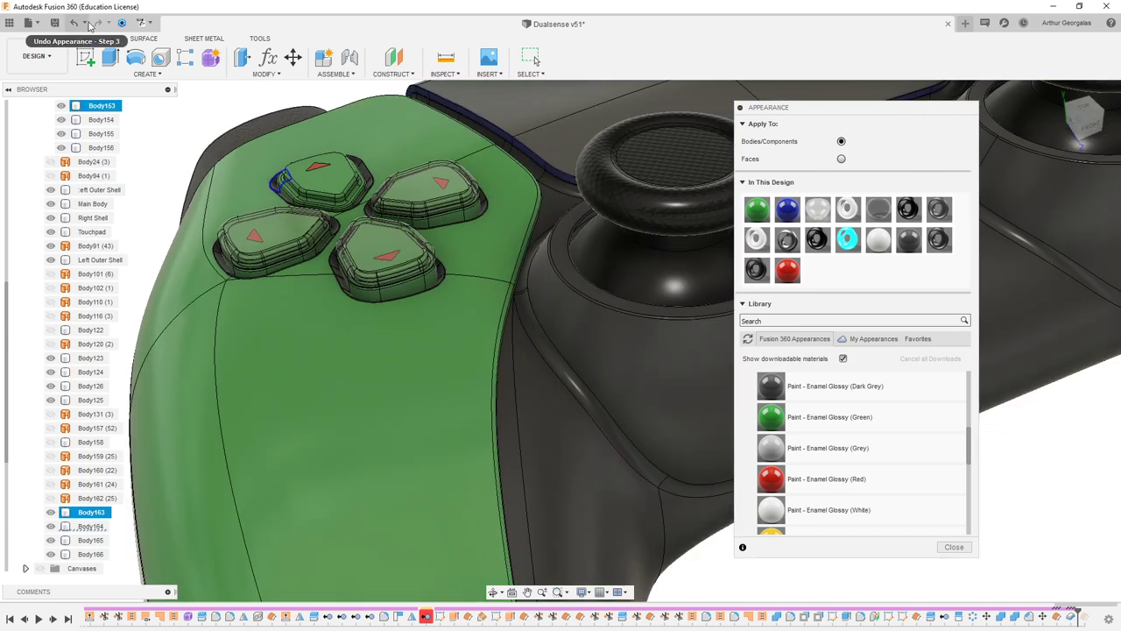
{"action": "left_click", "coordinate": [86, 24]}
{"action": "scroll", "coordinate": [87, 197], "scroll_direction": "down", "scroll_amount": 2}
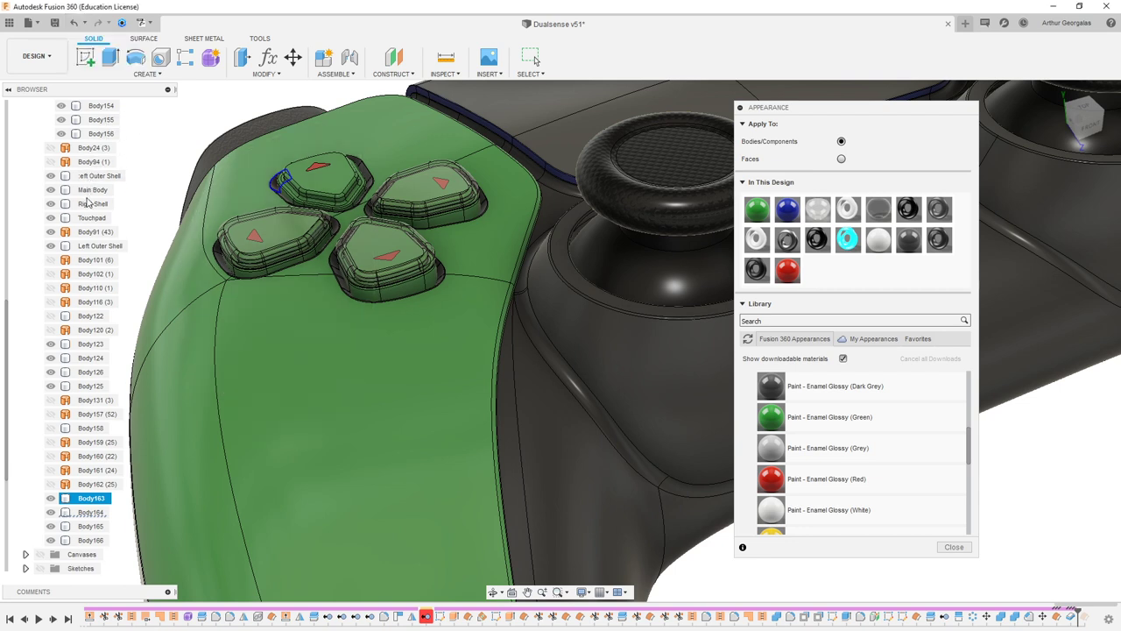
{"action": "left_click", "coordinate": [50, 301]}
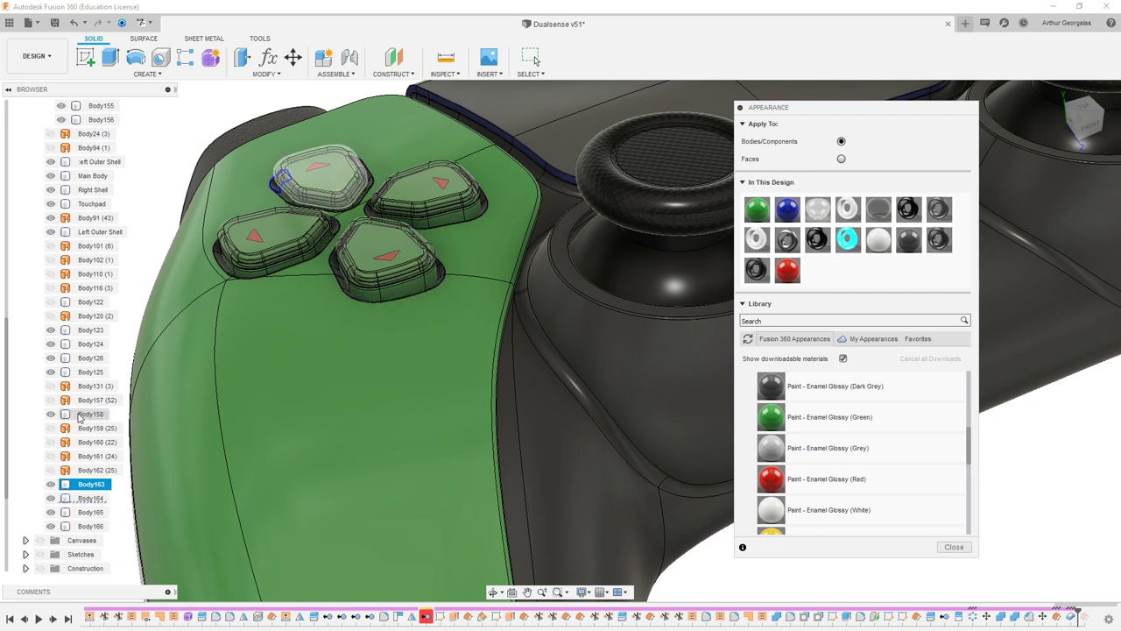
- Try to move Body158 into the DPAD group while the appearance settings are open, and close those settings
{"action": "scroll", "coordinate": [114, 178], "scroll_direction": "up", "scroll_amount": 1}
{"action": "scroll", "coordinate": [95, 133], "scroll_direction": "up", "scroll_amount": 4}
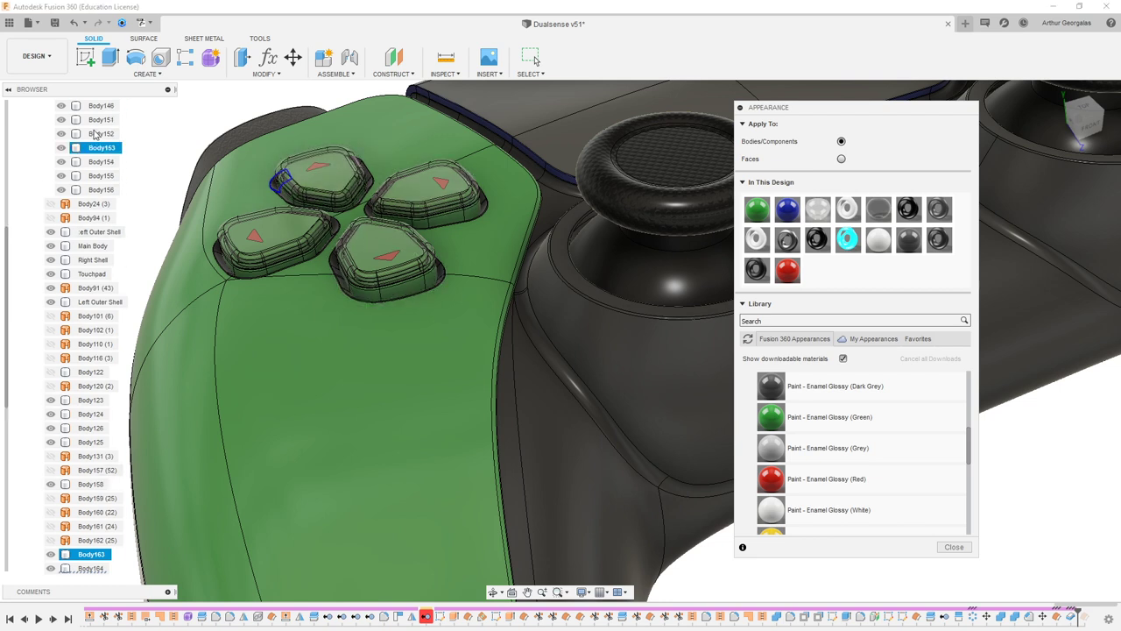
{"action": "double_click", "coordinate": [92, 553]}
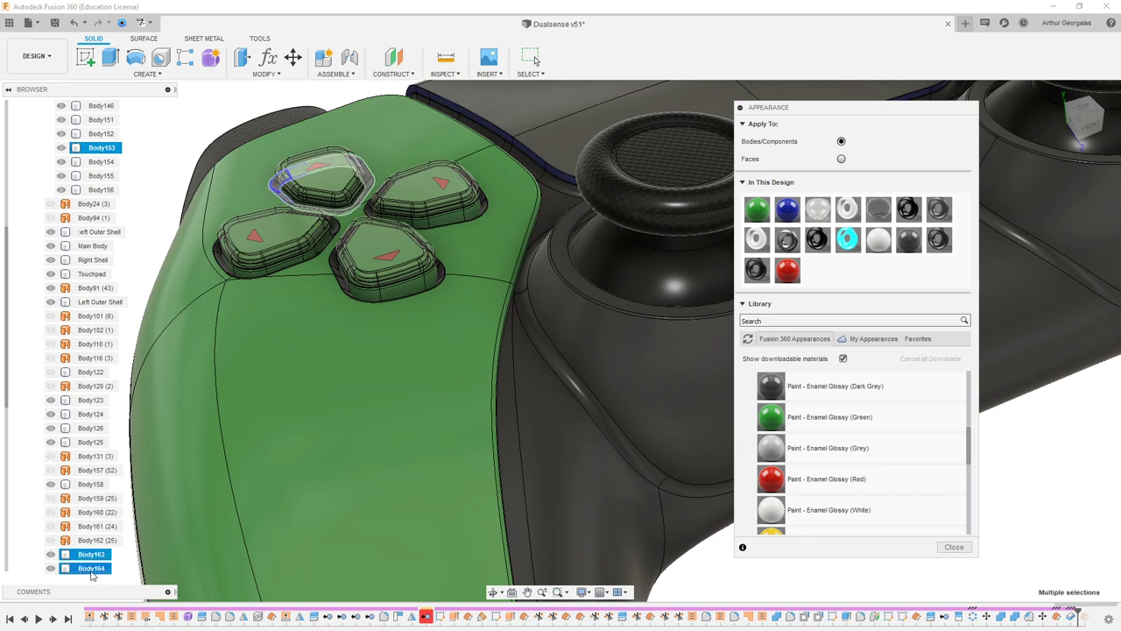
{"action": "left_click", "coordinate": [91, 554]}
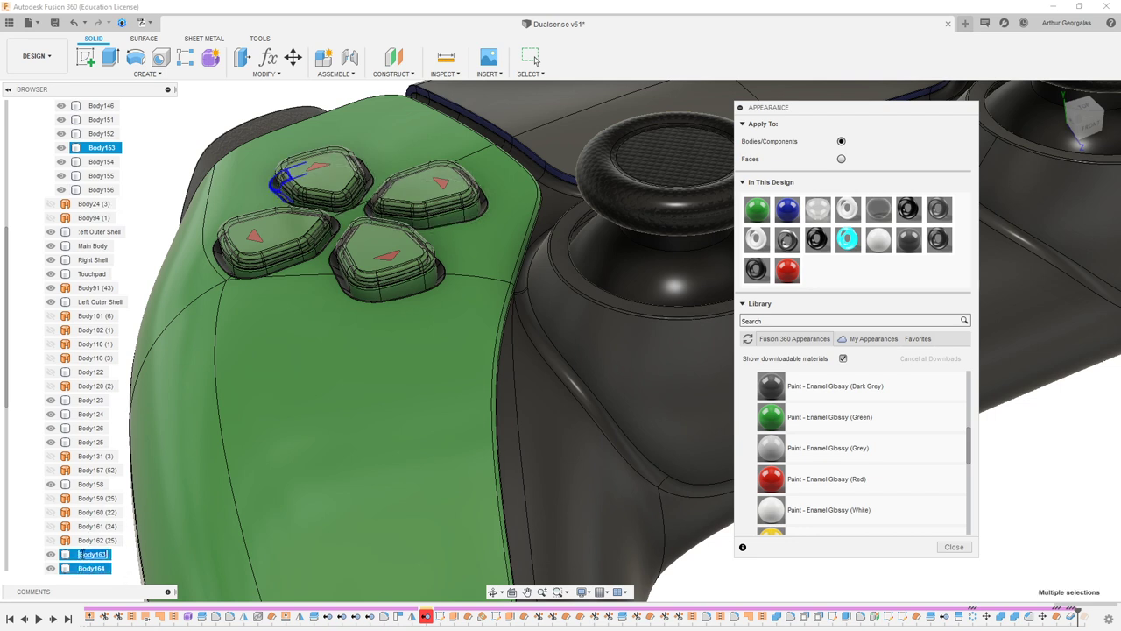
{"action": "left_click", "coordinate": [90, 484], "text": "ctrl"}
{"action": "left_click", "coordinate": [953, 547]}
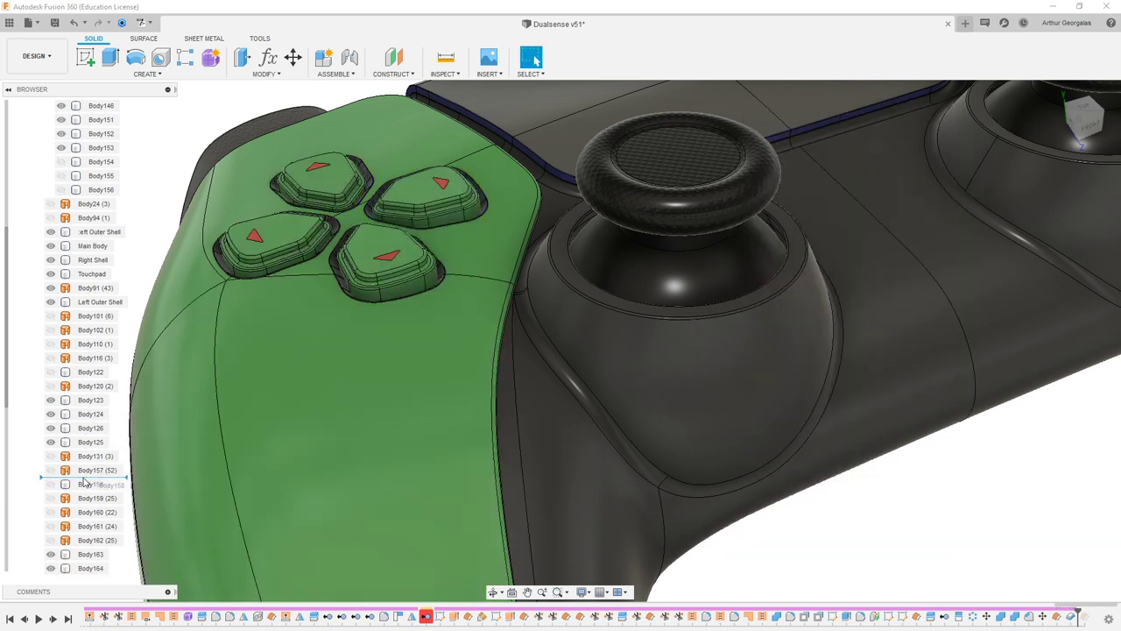
- Move Body158 into the DPAD group and show all four clear button covers, Body154, Body155, Body156 and Body158
{"action": "left_click_drag", "start_coordinate": [64, 485], "coordinate": [93, 151]}
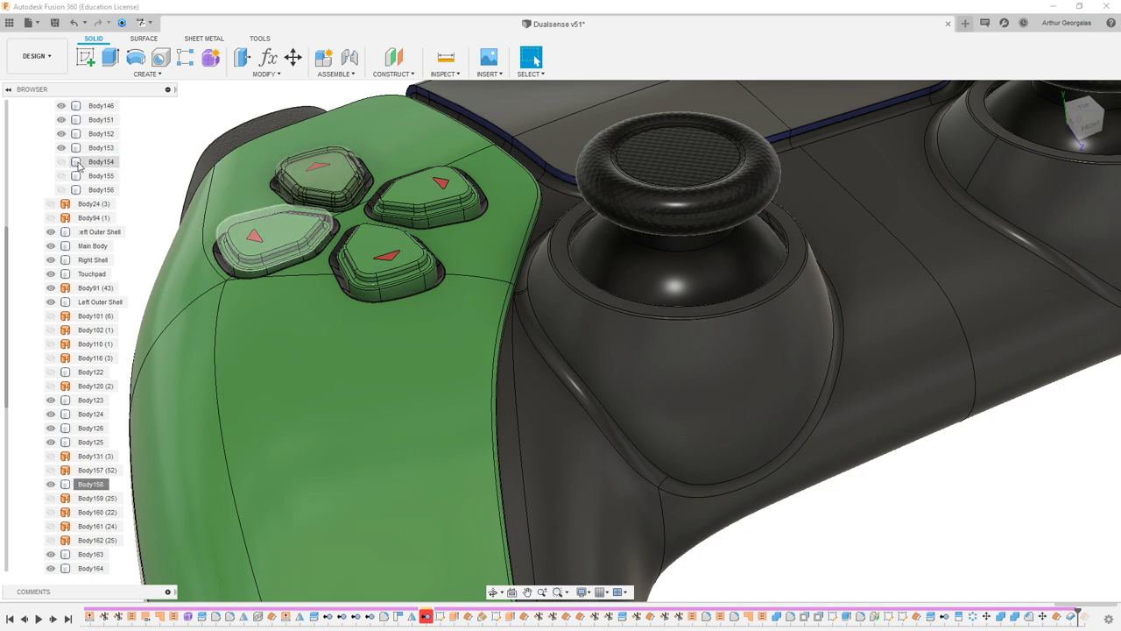
{"action": "left_click_drag", "start_coordinate": [80, 482], "coordinate": [97, 400]}
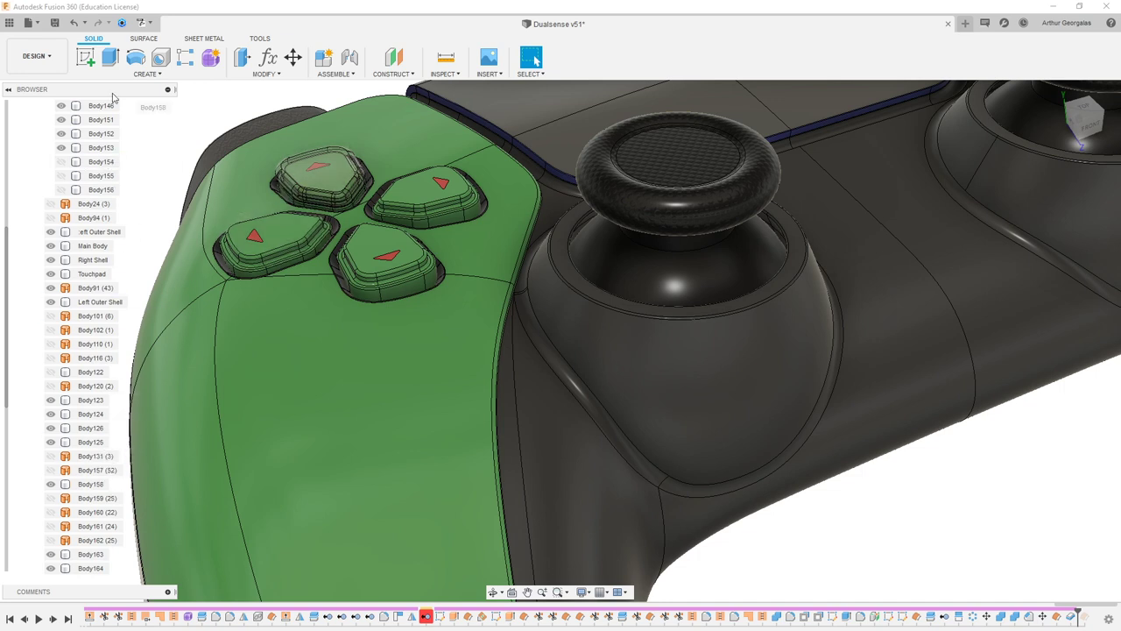
{"action": "left_click_drag", "start_coordinate": [112, 98], "coordinate": [72, 119]}
{"action": "left_click_drag", "start_coordinate": [77, 198], "coordinate": [81, 195]}
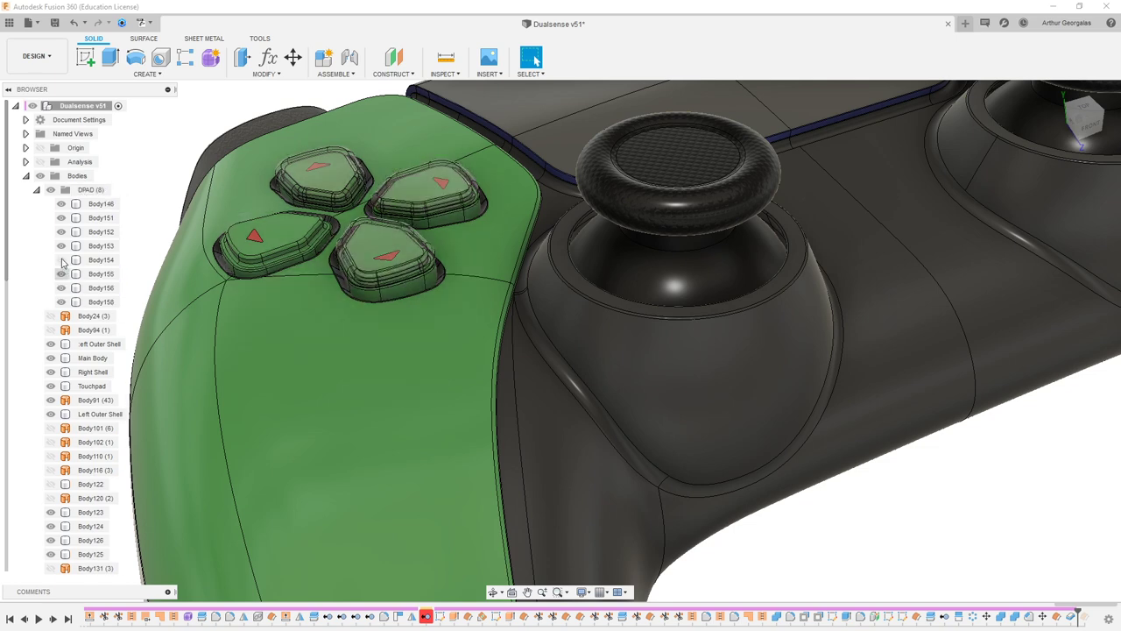
{"action": "left_click", "coordinate": [450, 156]}
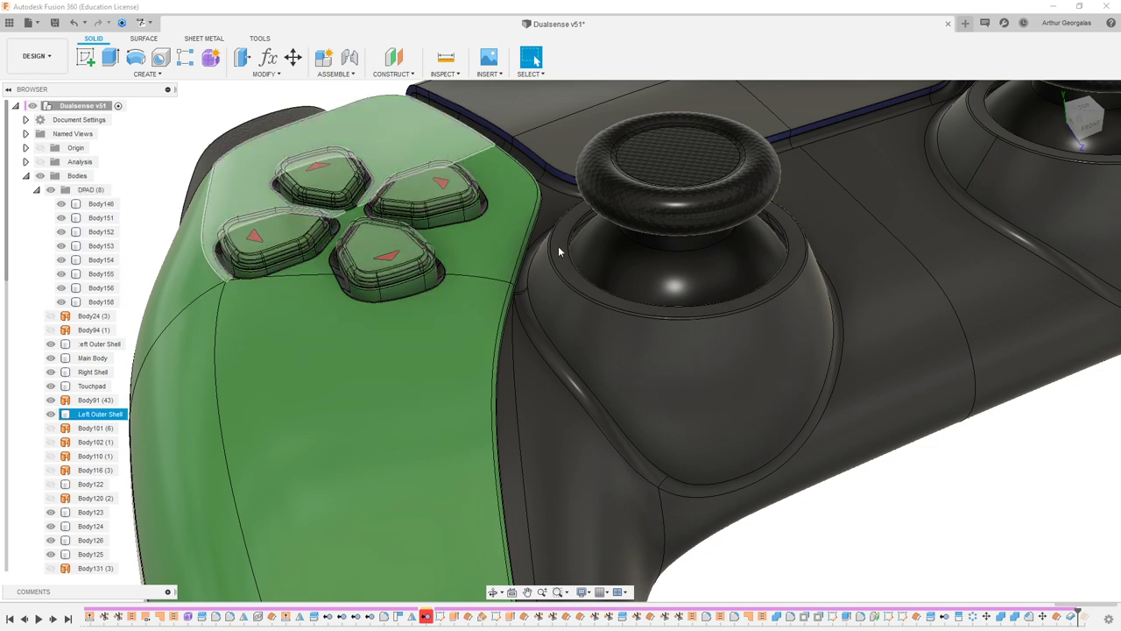
- Apply the transparent plastic Phenolic (Amber) to the clear cover bodies over all four directional buttons
{"action": "key", "text": "a"}
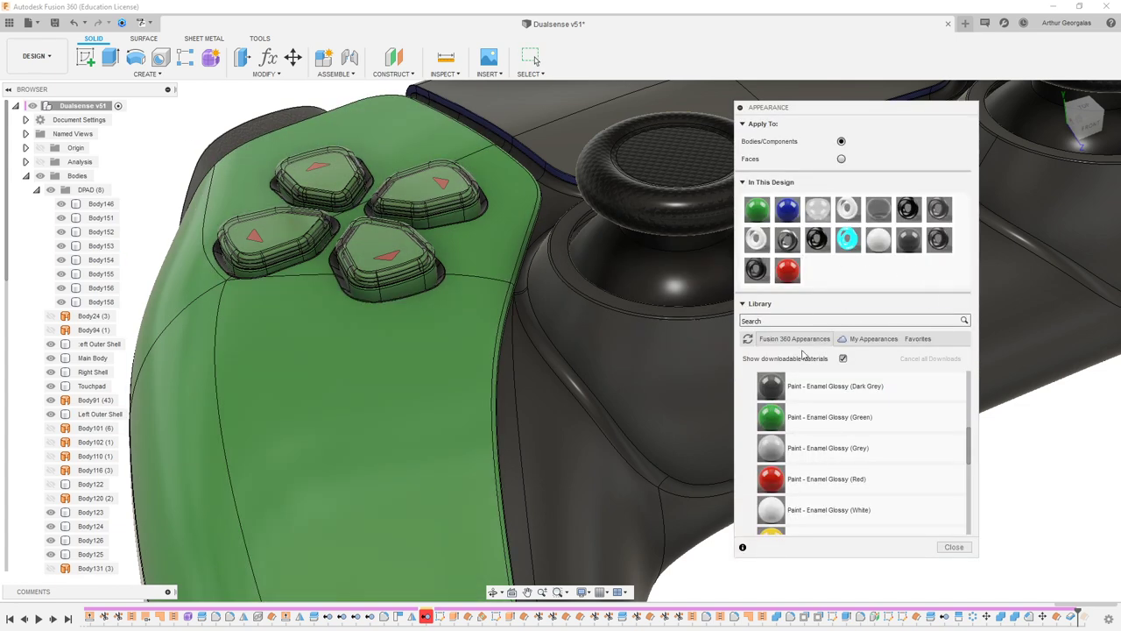
{"action": "scroll", "coordinate": [811, 412], "scroll_direction": "down", "scroll_amount": 5}
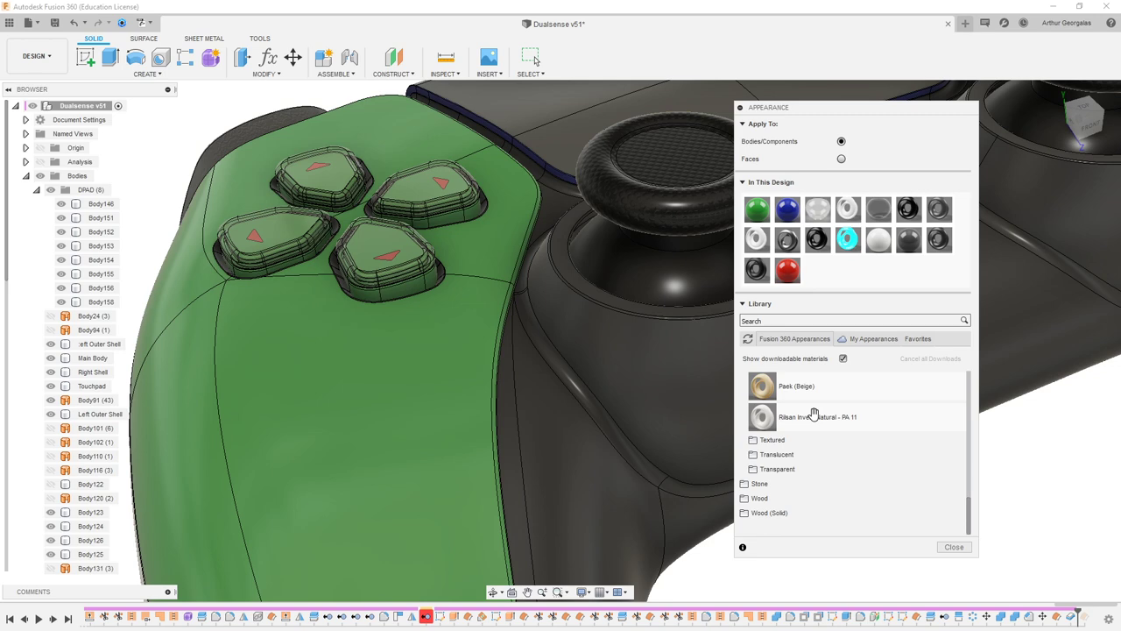
{"action": "left_click", "coordinate": [779, 458]}
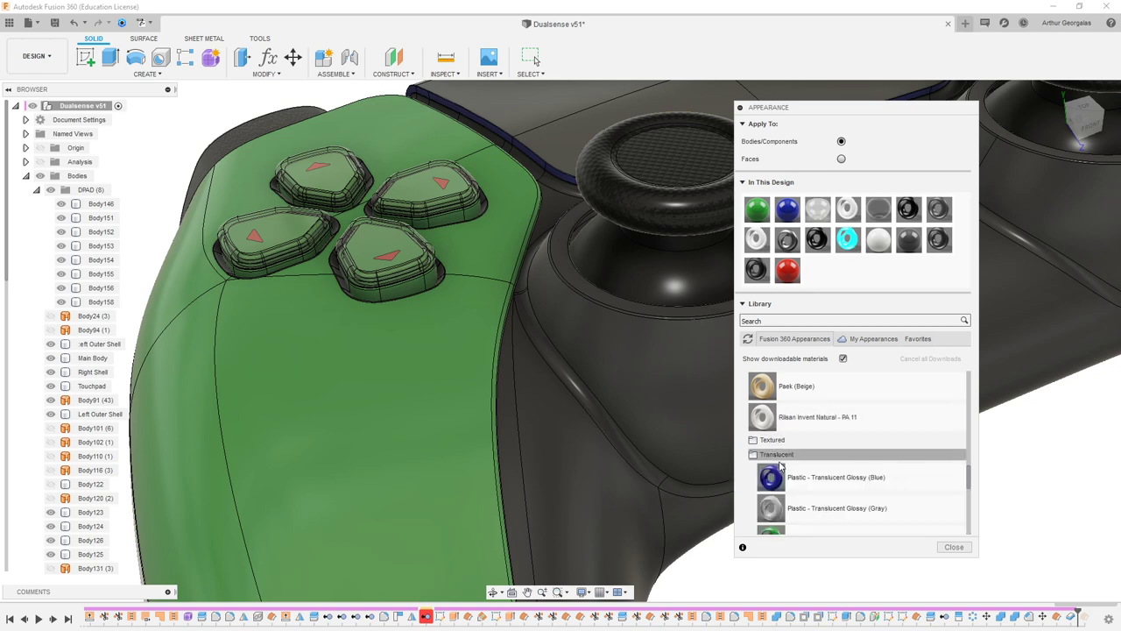
{"action": "left_click", "coordinate": [777, 454]}
{"action": "left_click", "coordinate": [777, 469]}
{"action": "left_click_drag", "start_coordinate": [786, 491], "coordinate": [840, 503]}
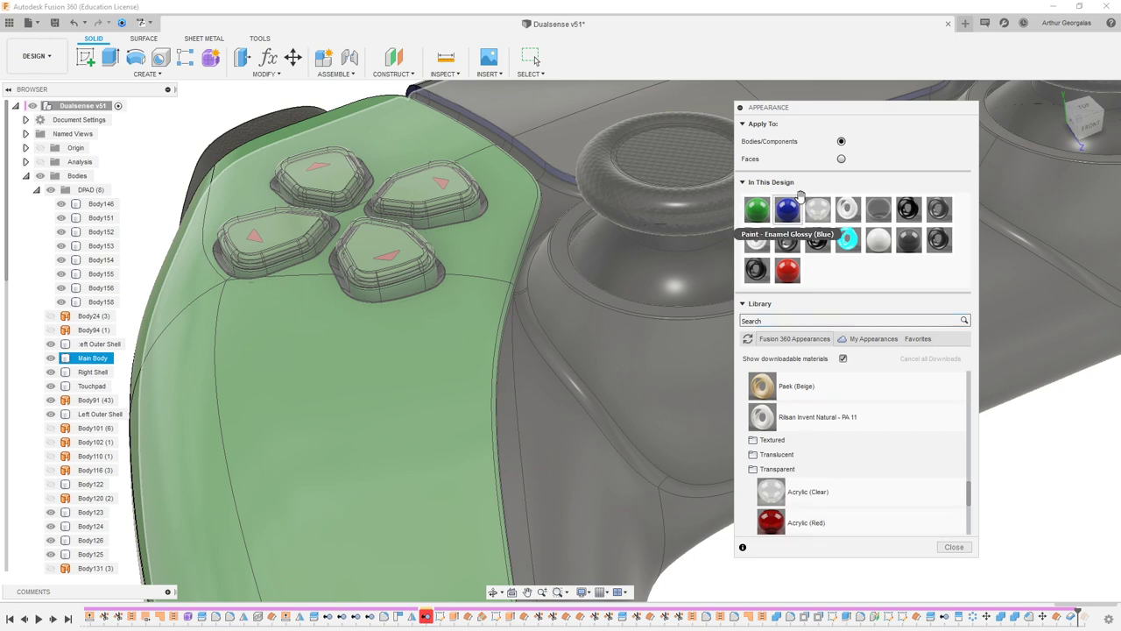
{"action": "scroll", "coordinate": [832, 465], "scroll_direction": "down", "scroll_amount": 2}
{"action": "left_click_drag", "start_coordinate": [817, 467], "coordinate": [419, 203]}
{"action": "left_click_drag", "start_coordinate": [826, 462], "coordinate": [336, 178]}
{"action": "left_click_drag", "start_coordinate": [815, 463], "coordinate": [268, 252]}
- Close the appearance settings and isolate the Main Body of the controller
{"action": "scroll", "coordinate": [494, 413], "scroll_direction": "down", "scroll_amount": 3}
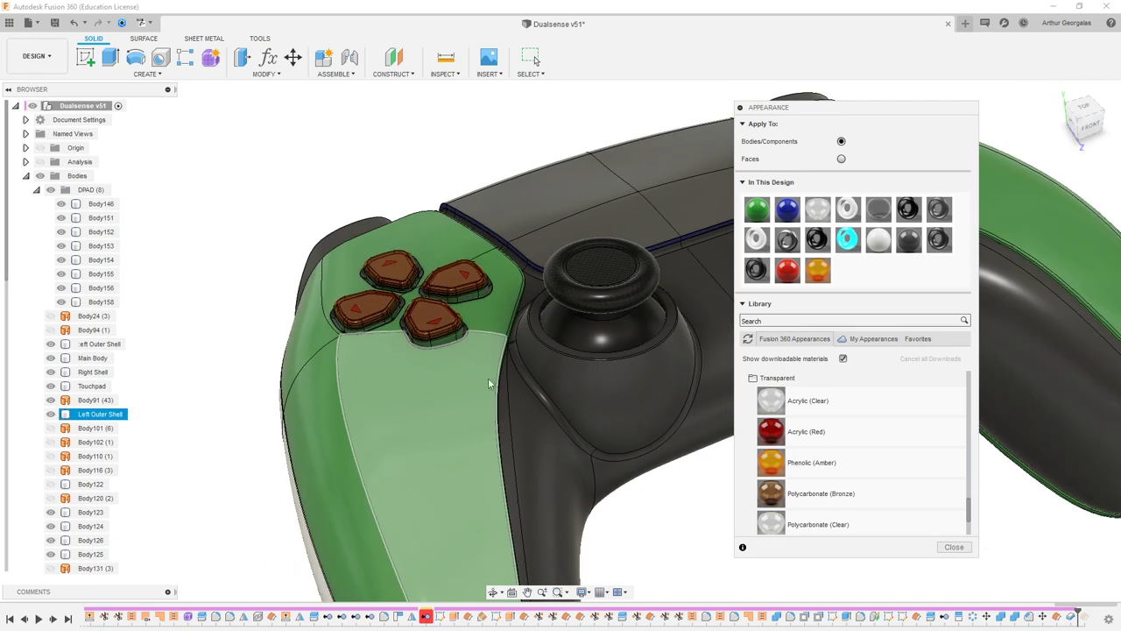
{"action": "middle_click_drag", "start_coordinate": [564, 273], "coordinate": [460, 309], "text": "shift"}
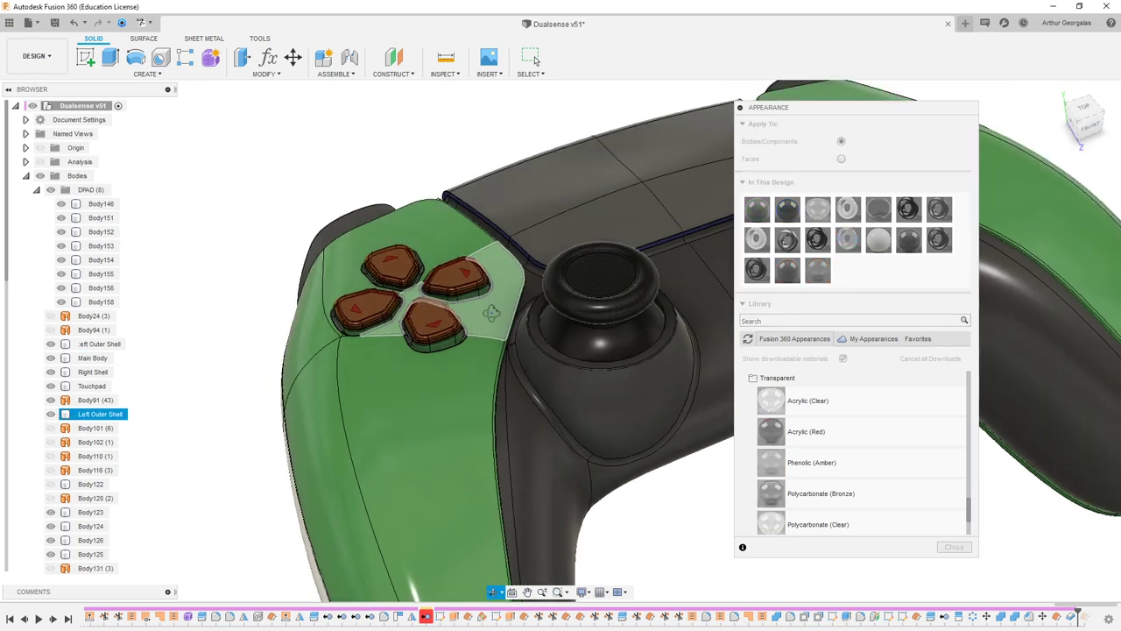
{"action": "left_click", "coordinate": [504, 450]}
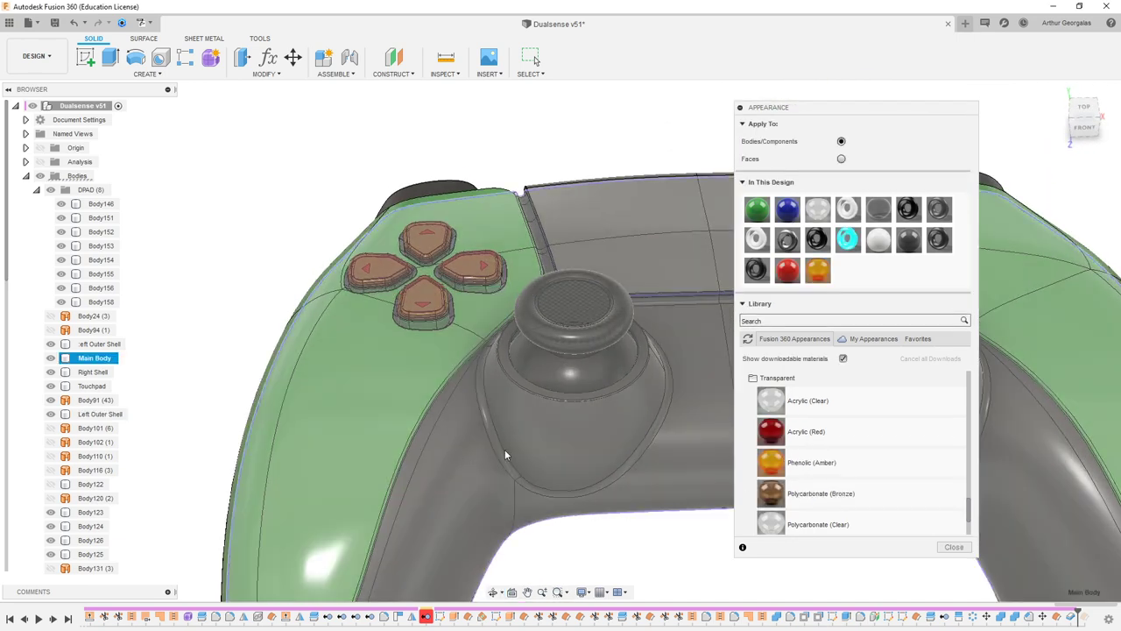
{"action": "scroll", "coordinate": [505, 449], "scroll_direction": "down", "scroll_amount": 3}
{"action": "middle_click_drag", "start_coordinate": [422, 394], "coordinate": [492, 166], "text": "shift"}
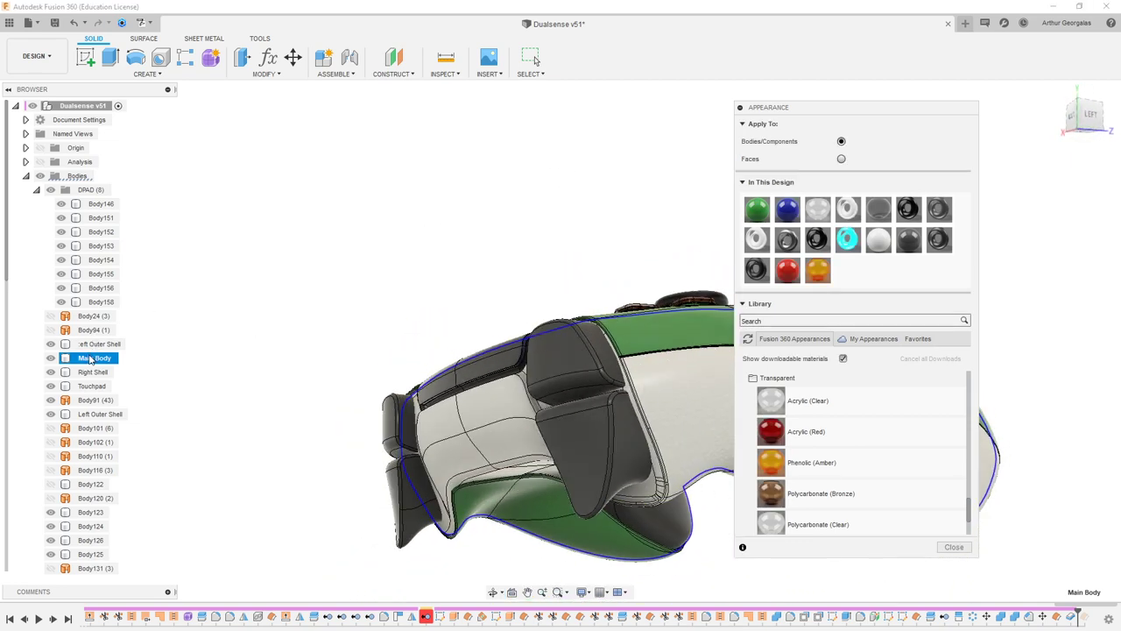
{"action": "left_click", "coordinate": [953, 546]}
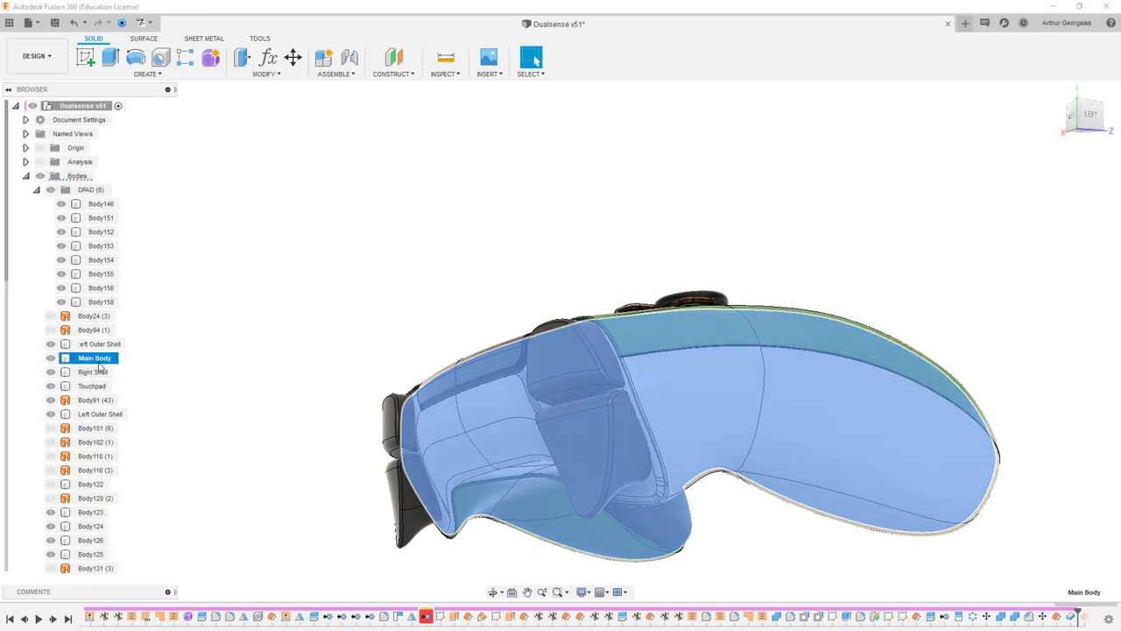
{"action": "right_click", "coordinate": [99, 362]}
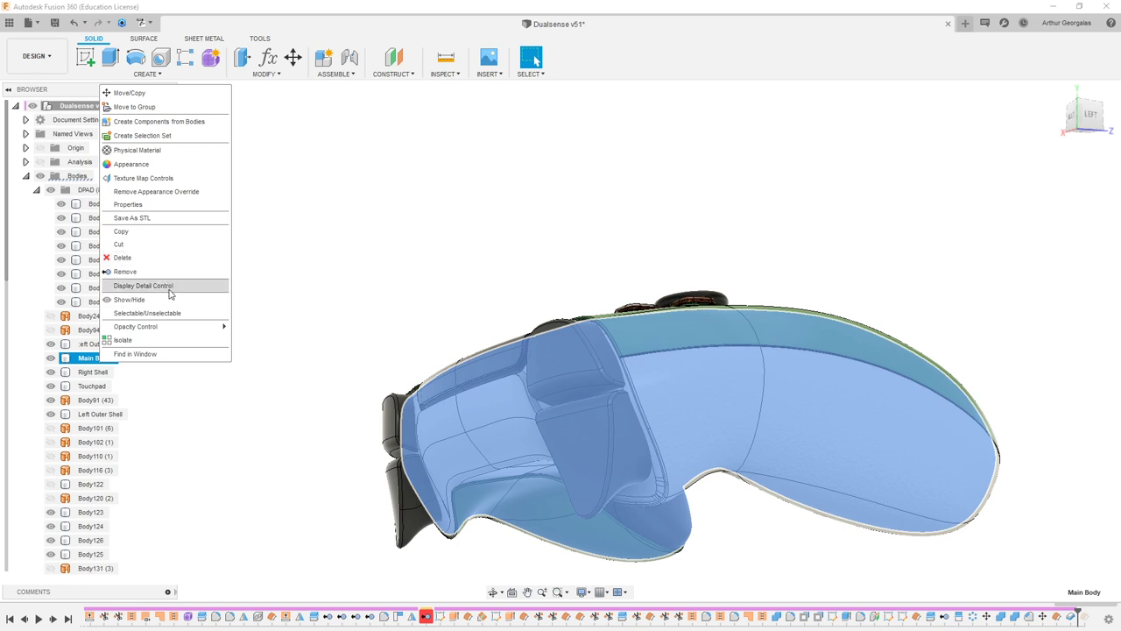
{"action": "left_click", "coordinate": [147, 340]}
{"action": "left_click", "coordinate": [358, 266]}
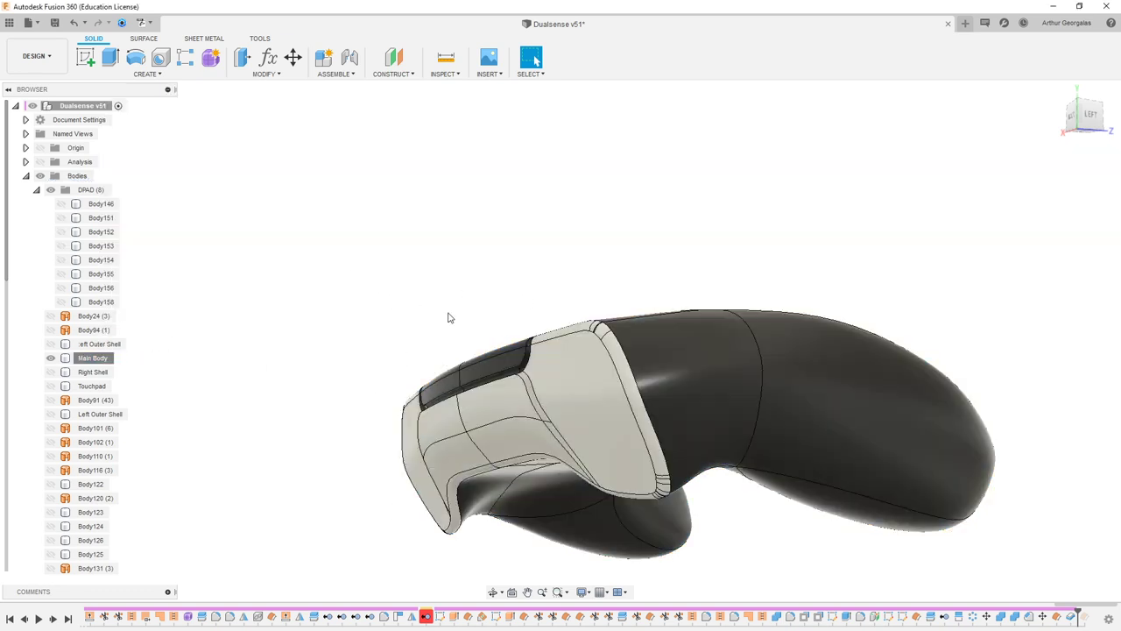
- Apply Paint - Enamel Glossy (Yellow) from the library to the whole Main Body, keeping the appearances already assigned to its faces
{"action": "middle_click_drag", "start_coordinate": [563, 424], "coordinate": [605, 434], "text": "shift"}
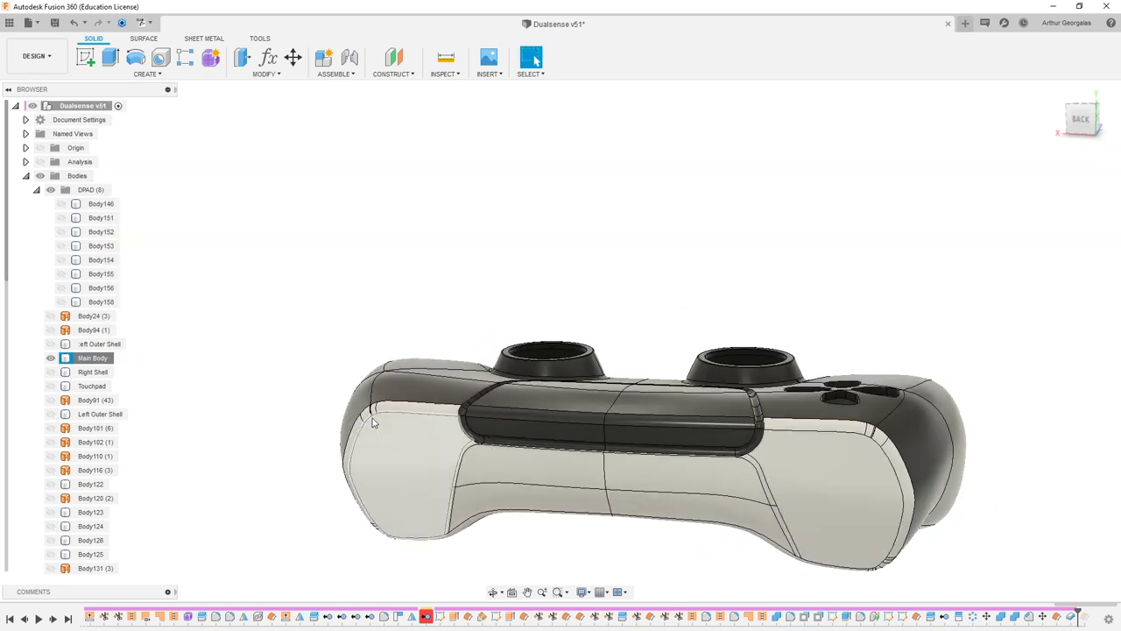
{"action": "scroll", "coordinate": [750, 470], "scroll_direction": "up", "scroll_amount": 5}
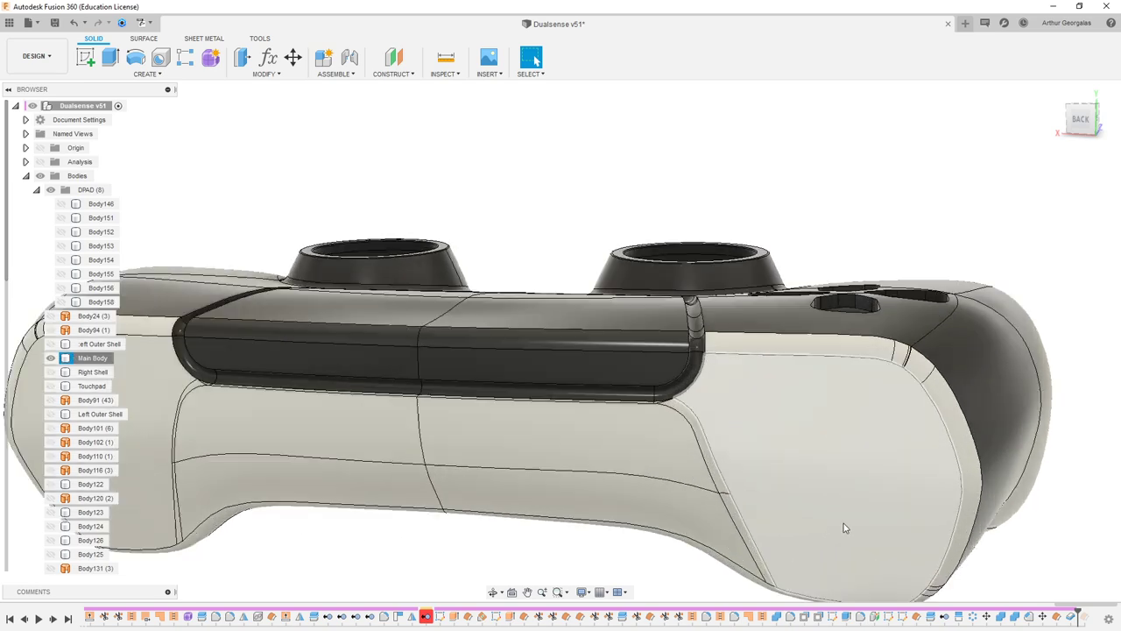
{"action": "middle_click_drag", "start_coordinate": [794, 379], "coordinate": [717, 402], "text": "shift"}
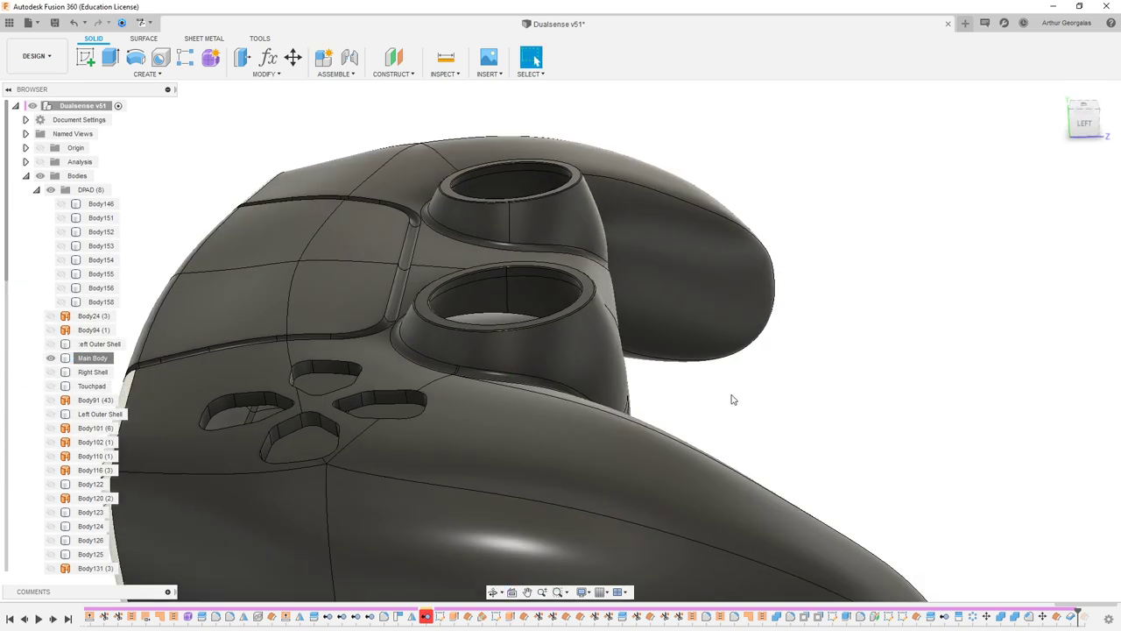
{"action": "scroll", "coordinate": [729, 392], "scroll_direction": "down", "scroll_amount": 4}
{"action": "middle_click_drag", "start_coordinate": [707, 352], "coordinate": [664, 344], "text": "shift"}
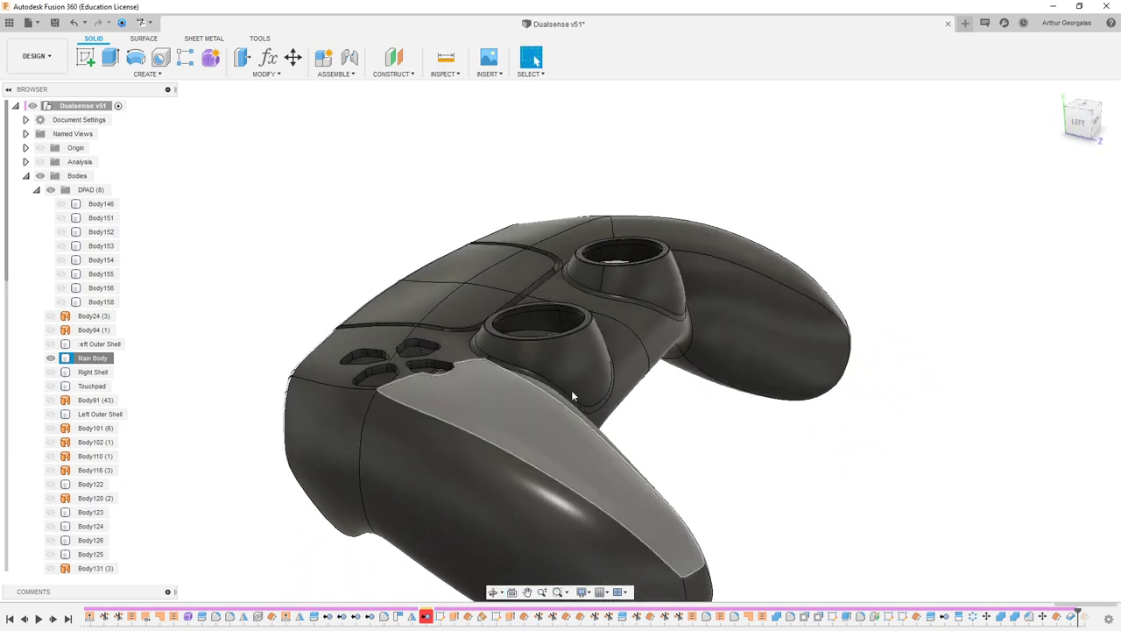
{"action": "key", "text": "a"}
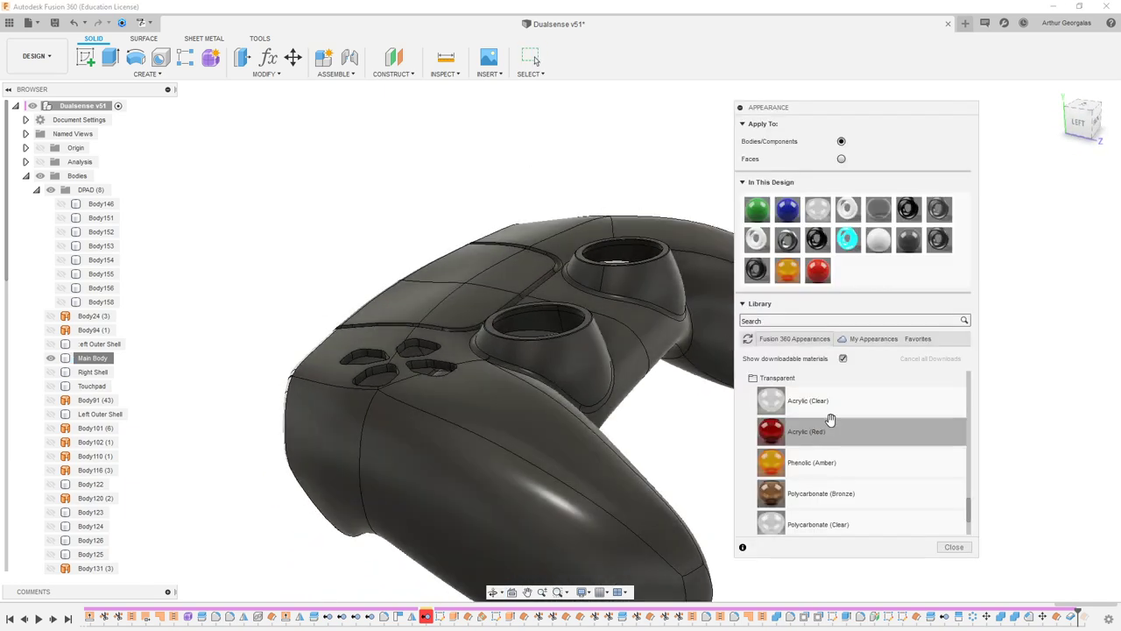
{"action": "scroll", "coordinate": [841, 448], "scroll_direction": "down", "scroll_amount": 2}
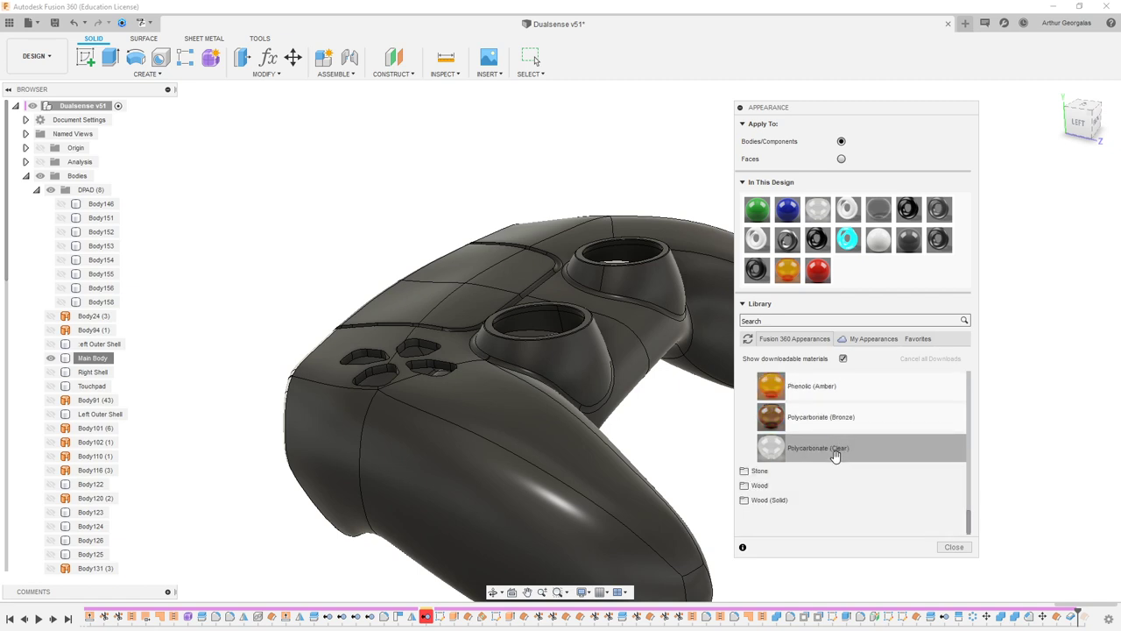
{"action": "scroll", "coordinate": [814, 451], "scroll_direction": "up", "scroll_amount": 5}
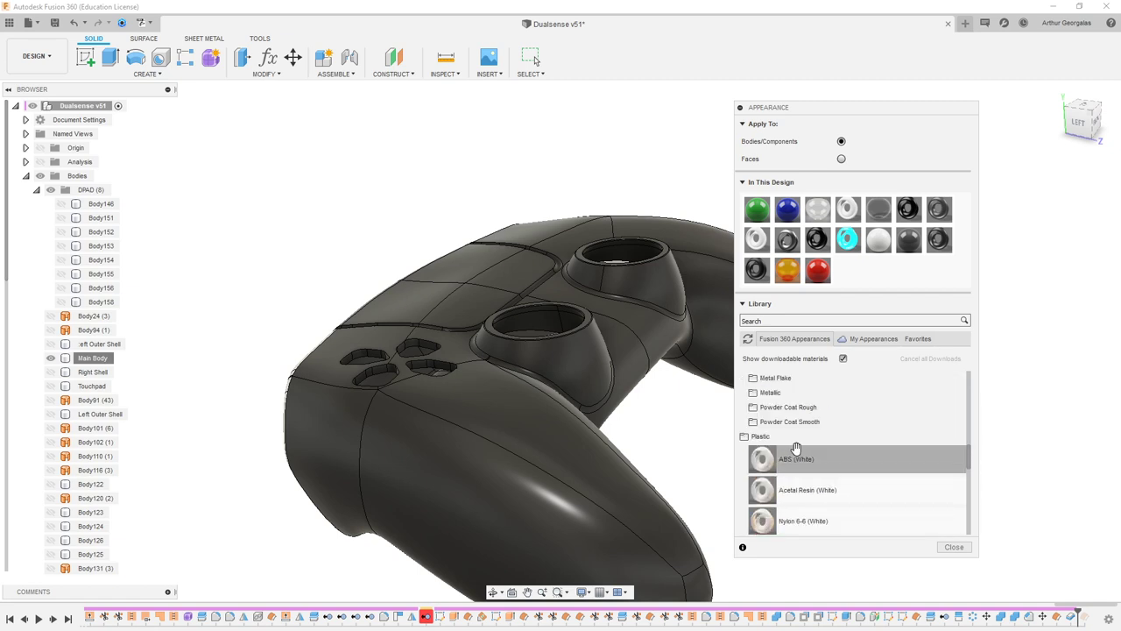
{"action": "scroll", "coordinate": [815, 438], "scroll_direction": "up", "scroll_amount": 3}
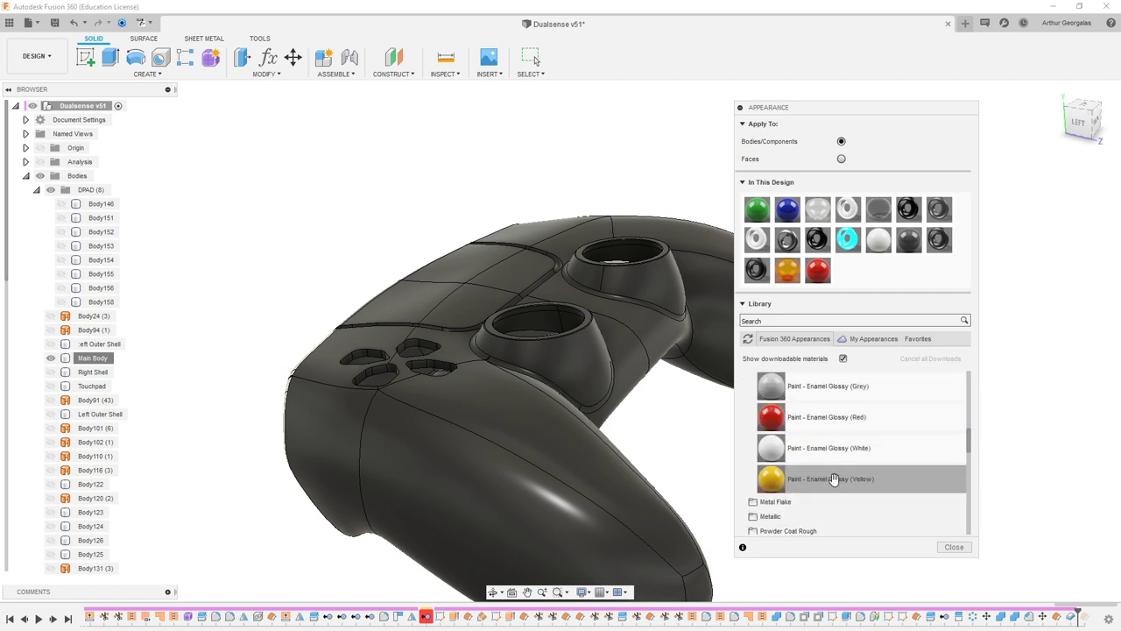
{"action": "left_click_drag", "start_coordinate": [834, 479], "coordinate": [473, 392]}
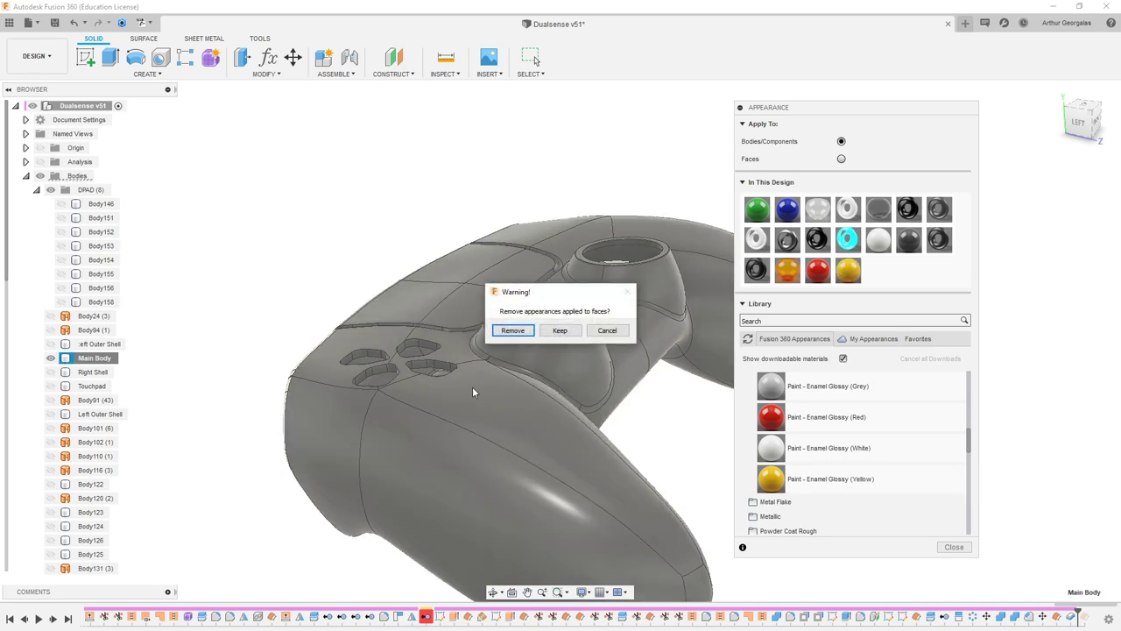
{"action": "left_click", "coordinate": [561, 330]}
- Recolor the design's Paint - Enamel Glossy (White) appearance on the Main Body's back faces to teal blue, and close the appearance settings
{"action": "middle_click_drag", "start_coordinate": [526, 368], "coordinate": [402, 470], "text": "shift"}
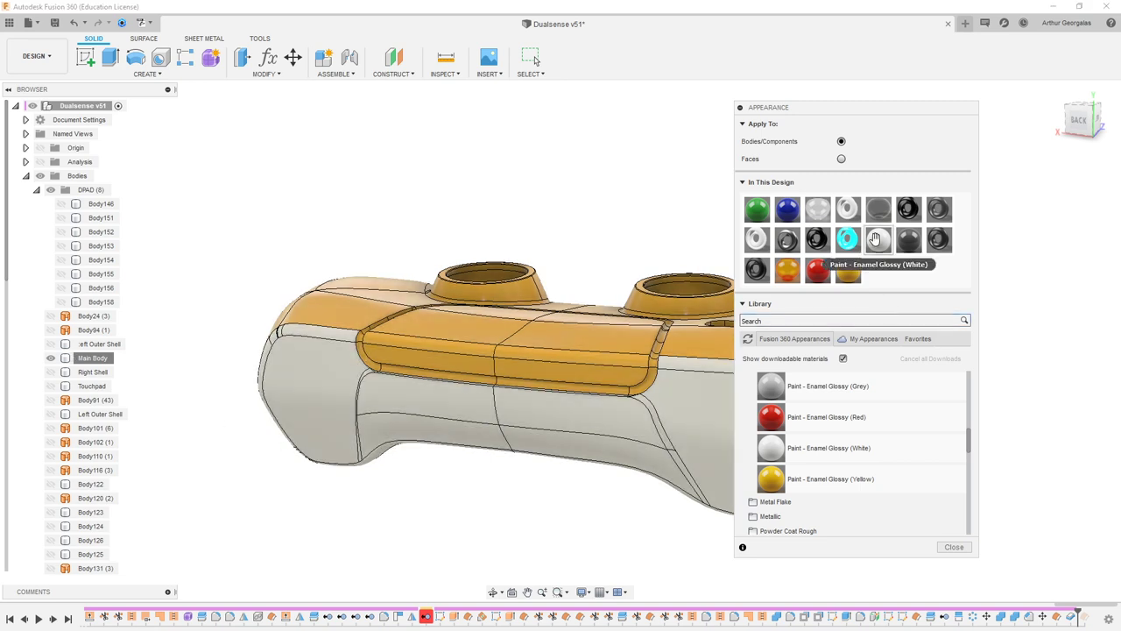
{"action": "double_click", "coordinate": [876, 240]}
{"action": "left_click_drag", "start_coordinate": [639, 179], "coordinate": [665, 197]}
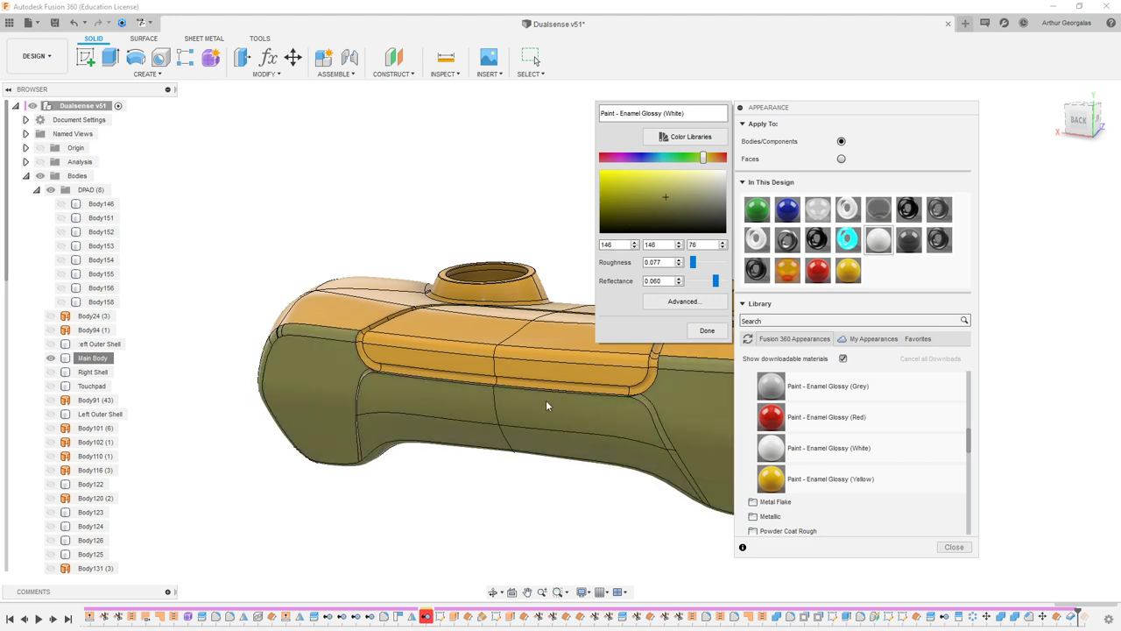
{"action": "left_click_drag", "start_coordinate": [675, 159], "coordinate": [684, 168]}
{"action": "left_click", "coordinate": [645, 158]}
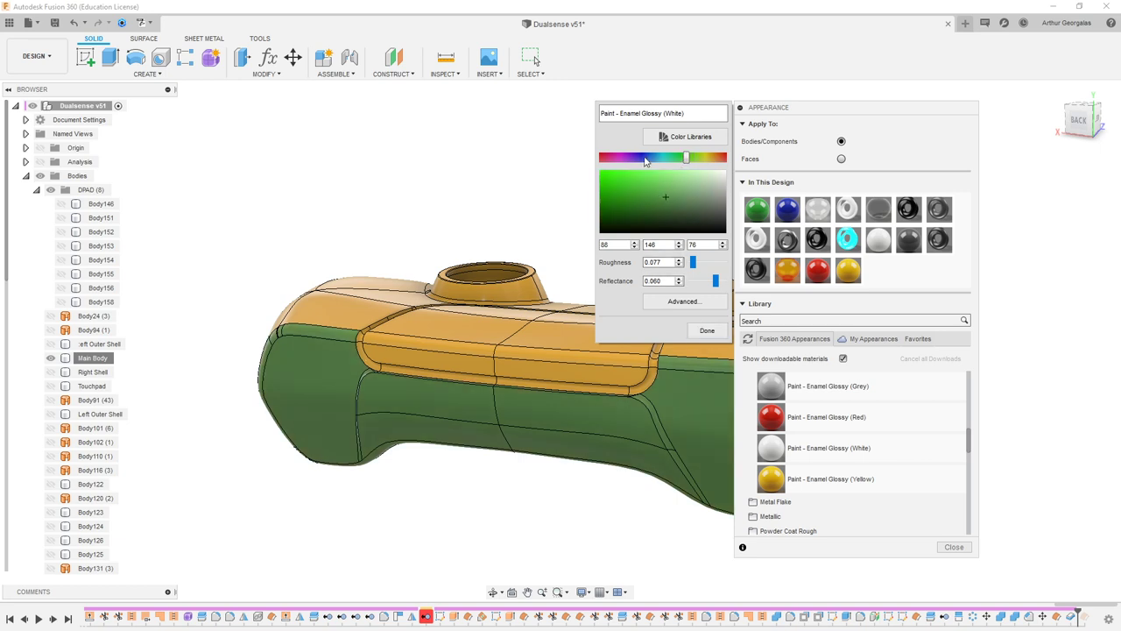
{"action": "left_click", "coordinate": [708, 331]}
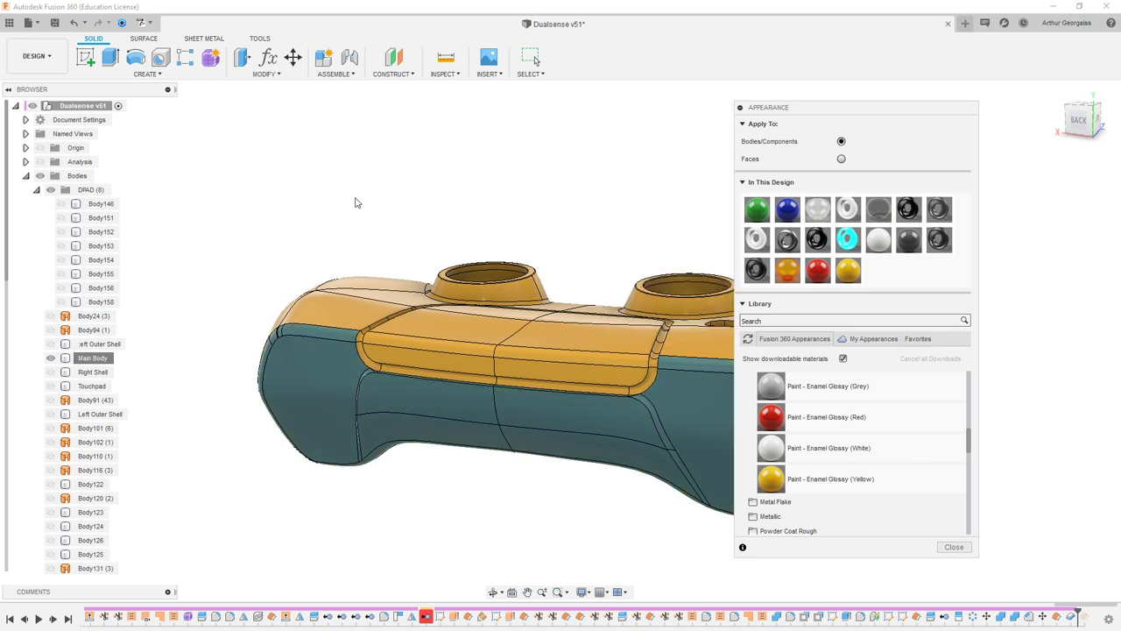
{"action": "left_click", "coordinate": [963, 552]}
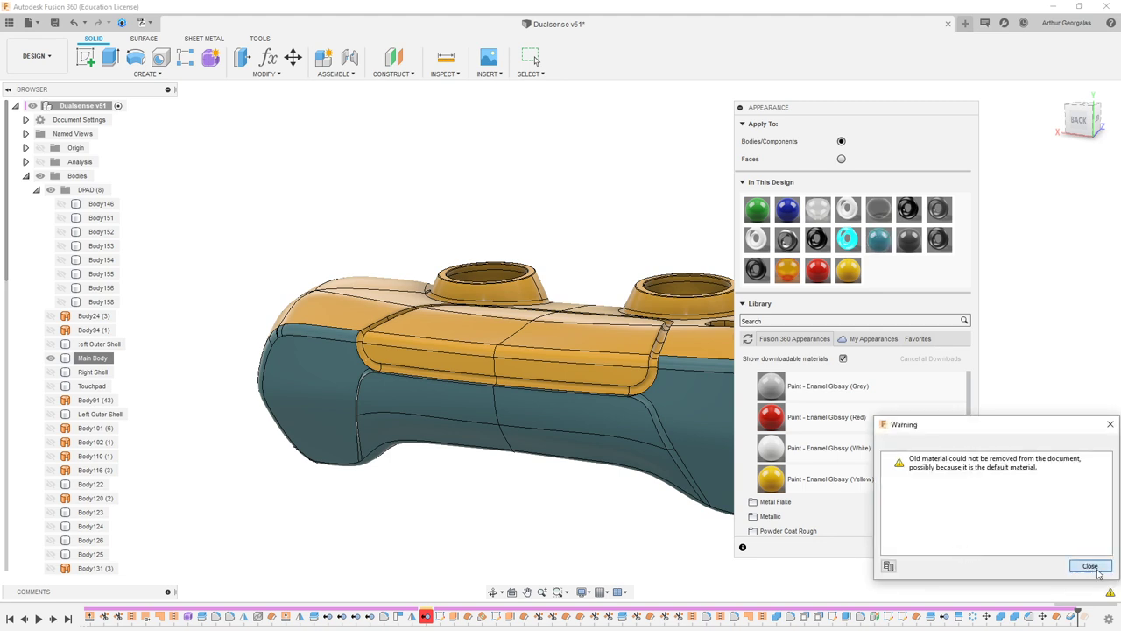
{"action": "left_click", "coordinate": [1089, 567]}
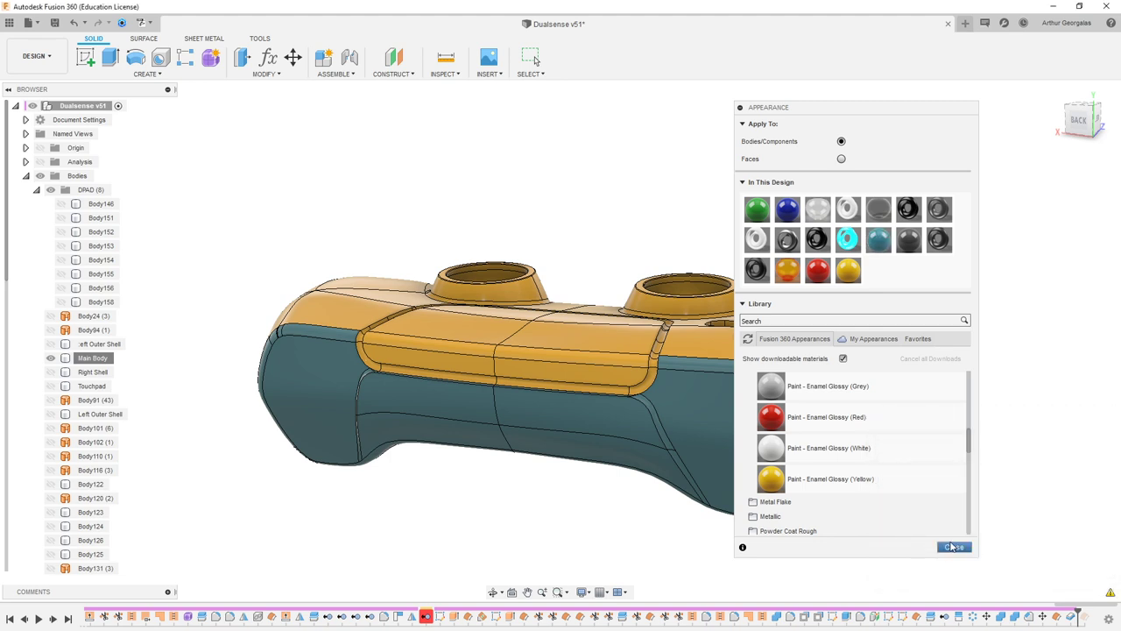
{"action": "left_click", "coordinate": [955, 551]}
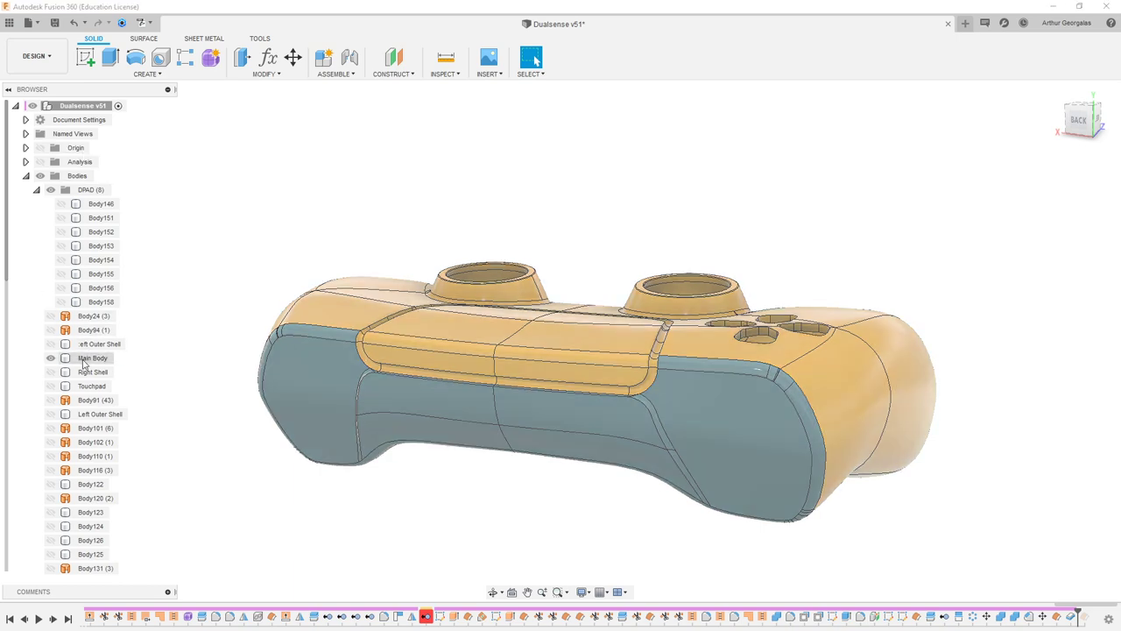
- Unisolate the Main Body to bring the rest of the controller back into view
{"action": "right_click", "coordinate": [90, 357]}
{"action": "left_click", "coordinate": [138, 340]}
{"action": "left_click", "coordinate": [394, 531]}
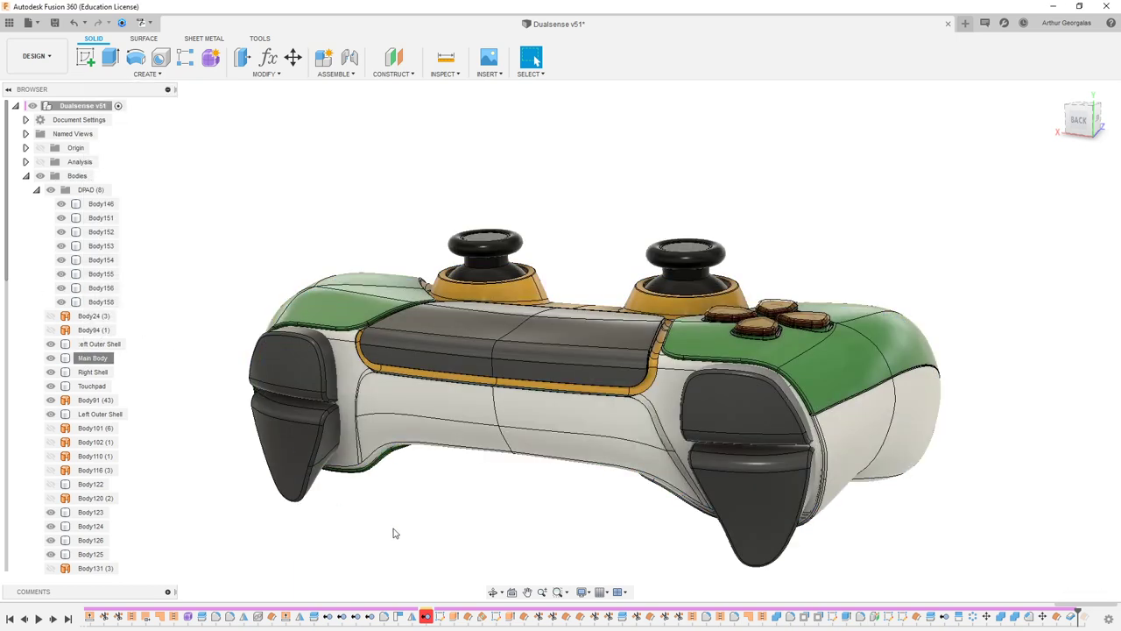
- Examine the surface texture on the side of the upper shoulder button, Body124, beside the directional buttons
{"action": "left_click", "coordinate": [681, 524]}
{"action": "middle_click_drag", "start_coordinate": [680, 524], "coordinate": [981, 531], "text": "shift"}
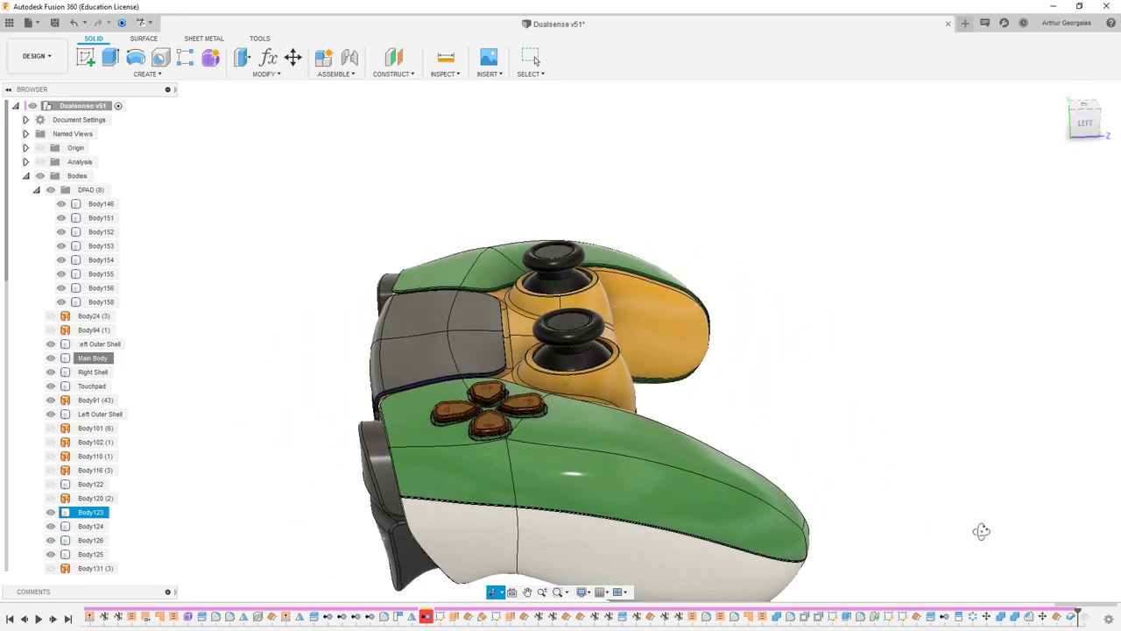
{"action": "left_click", "coordinate": [368, 438]}
{"action": "scroll", "coordinate": [367, 438], "scroll_direction": "up", "scroll_amount": 5}
{"action": "scroll", "coordinate": [367, 438], "scroll_direction": "up", "scroll_amount": 3}
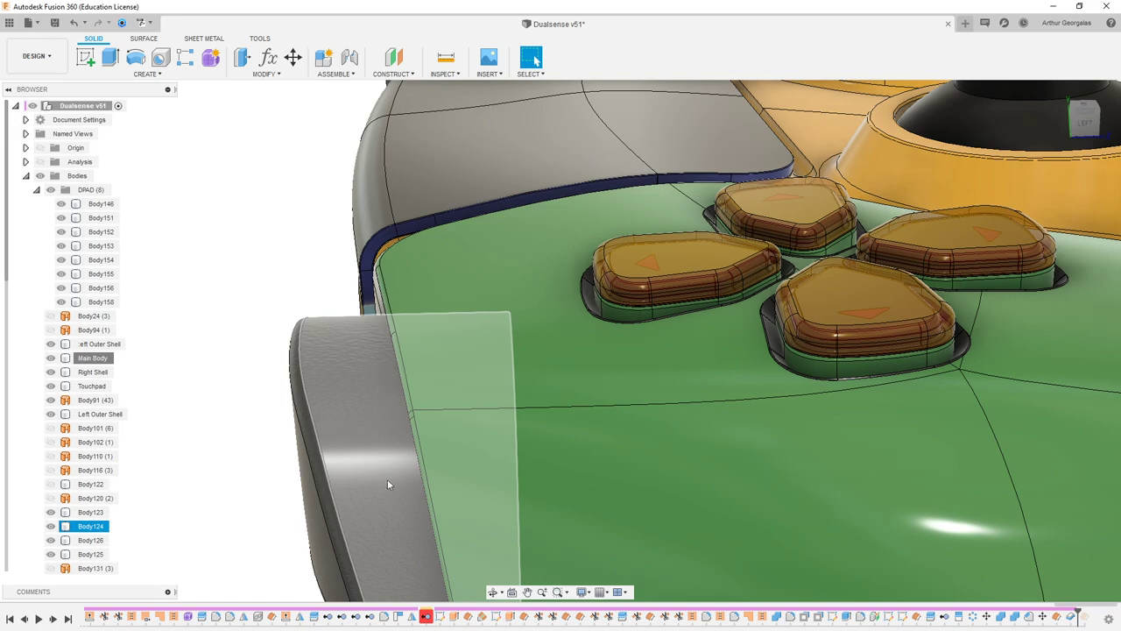
{"action": "scroll", "coordinate": [365, 456], "scroll_direction": "down", "scroll_amount": 4}
{"action": "scroll", "coordinate": [365, 456], "scroll_direction": "up", "scroll_amount": 8}
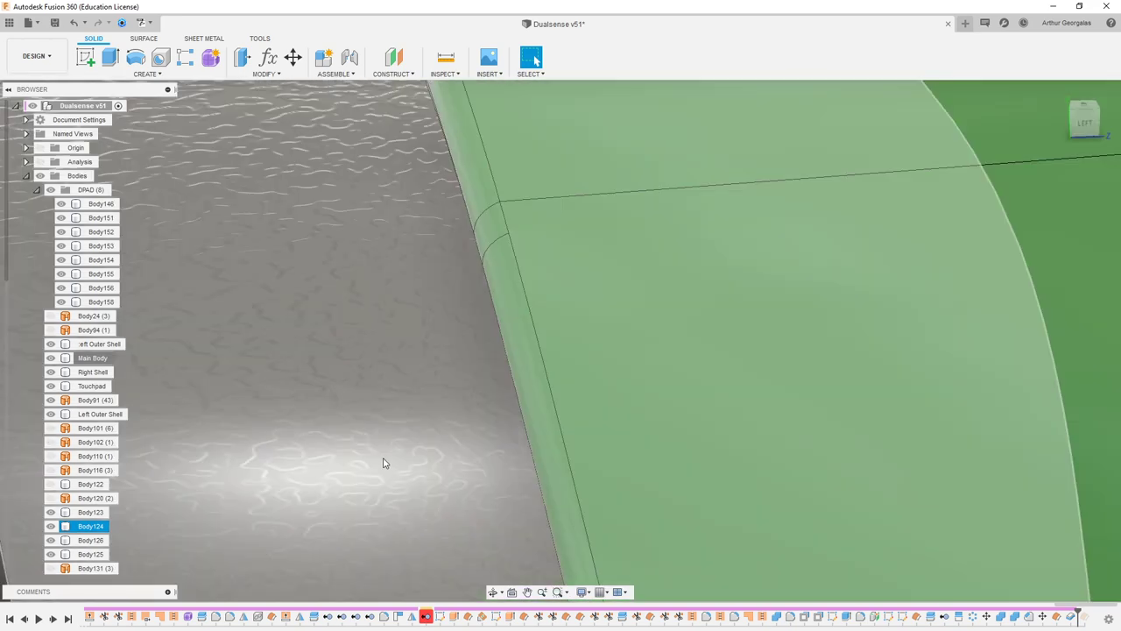
{"action": "scroll", "coordinate": [384, 462], "scroll_direction": "down", "scroll_amount": 4}
{"action": "middle_click_drag", "start_coordinate": [329, 453], "coordinate": [345, 479], "text": "shift"}
{"action": "scroll", "coordinate": [345, 479], "scroll_direction": "down", "scroll_amount": 6}
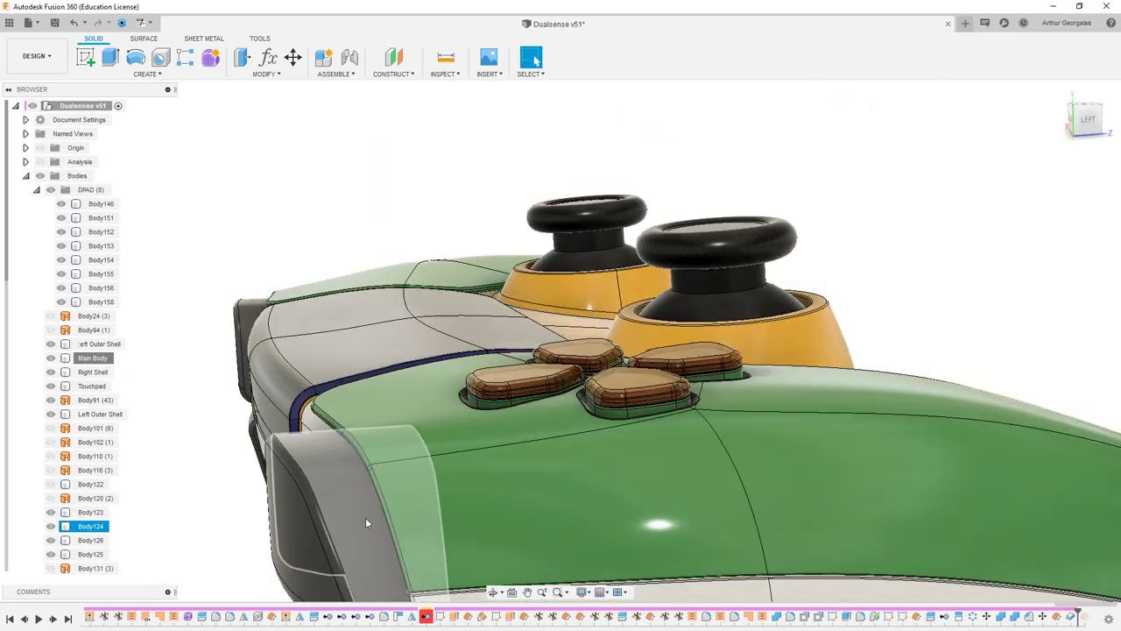
{"action": "middle_click_drag", "start_coordinate": [365, 517], "coordinate": [483, 325]}
{"action": "left_click", "coordinate": [233, 382]}
- Examine the trigger and shell textures in the reference photo by temporarily showing the canvases and hiding all bodies
{"action": "scroll", "coordinate": [107, 390], "scroll_direction": "down", "scroll_amount": 5}
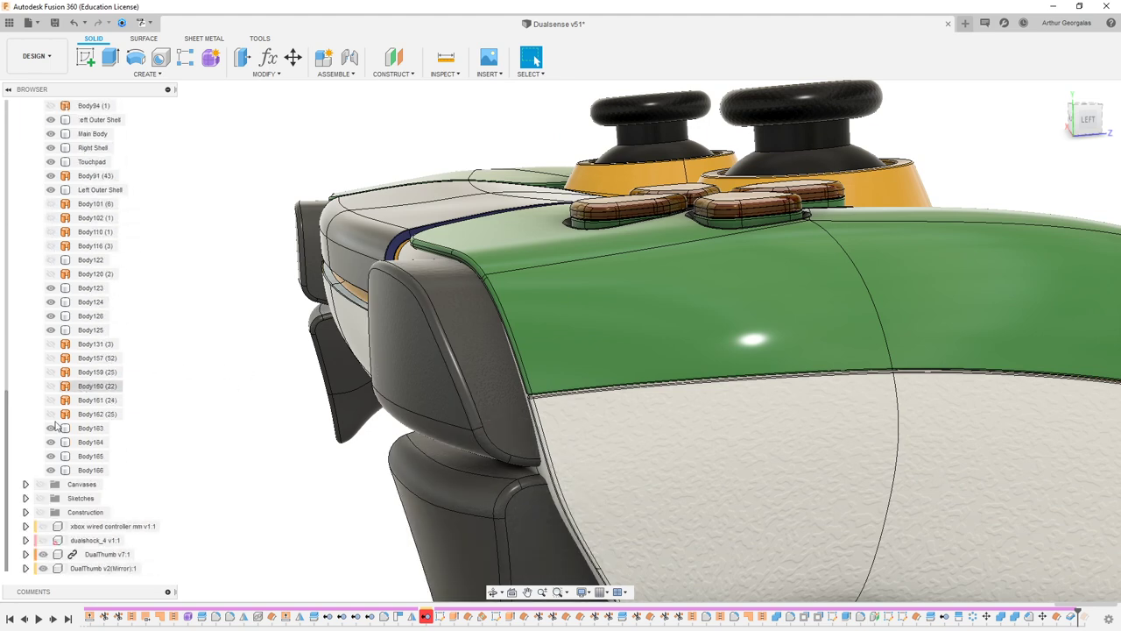
{"action": "left_click", "coordinate": [41, 486]}
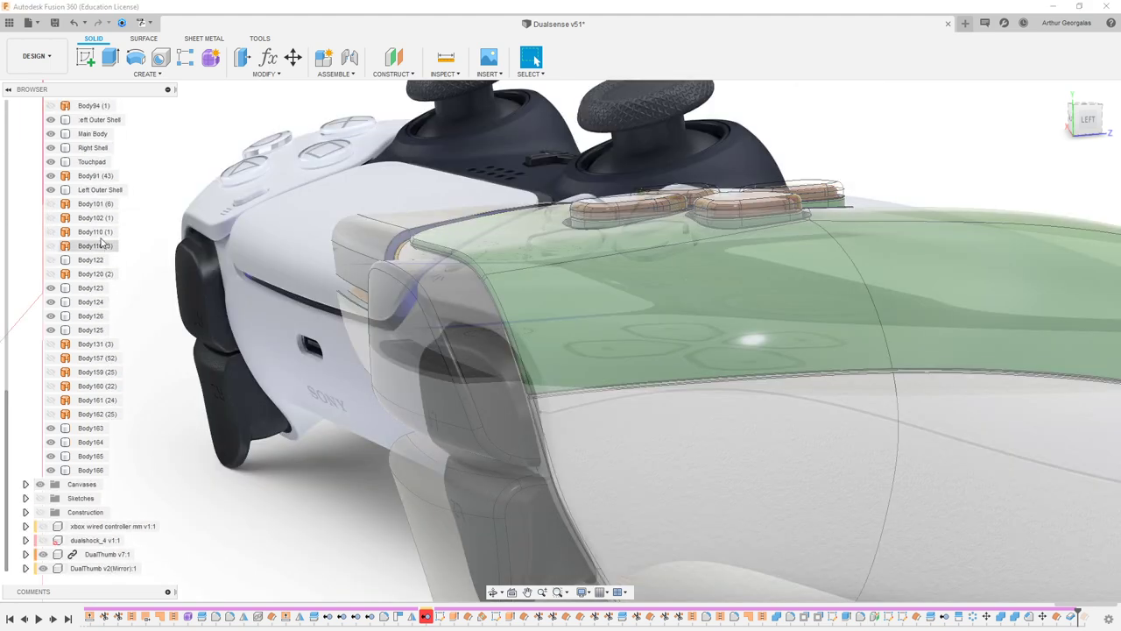
{"action": "scroll", "coordinate": [44, 150], "scroll_direction": "up", "scroll_amount": 5}
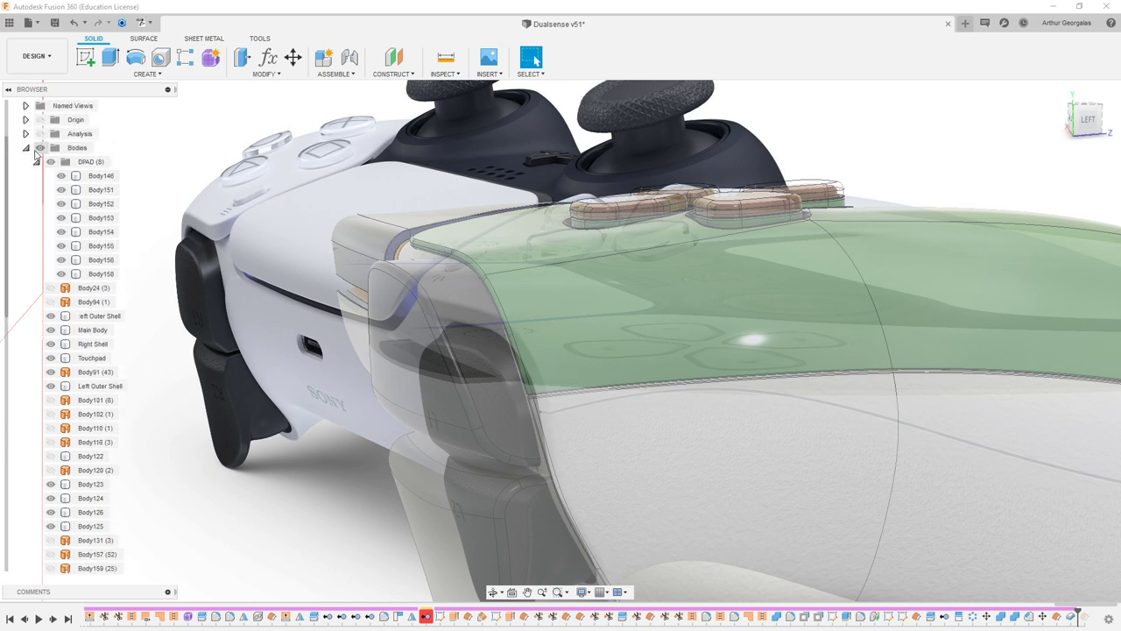
{"action": "left_click", "coordinate": [40, 148]}
{"action": "scroll", "coordinate": [681, 484], "scroll_direction": "down", "scroll_amount": 4}
{"action": "scroll", "coordinate": [652, 465], "scroll_direction": "up", "scroll_amount": 8}
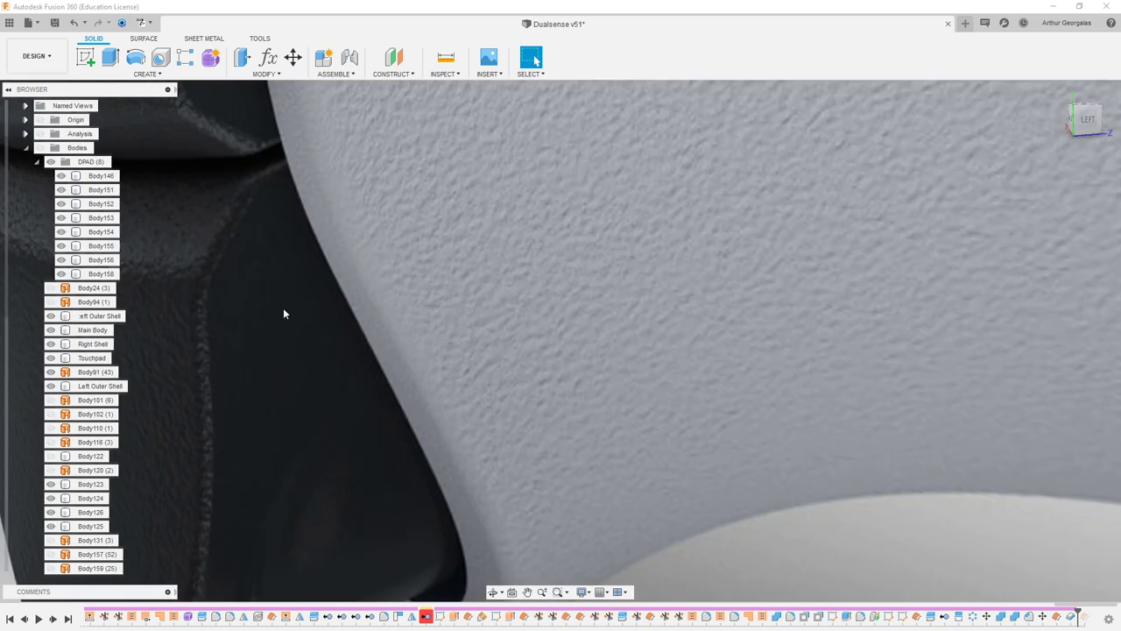
{"action": "middle_click_drag", "start_coordinate": [311, 297], "coordinate": [197, 282], "text": "shift"}
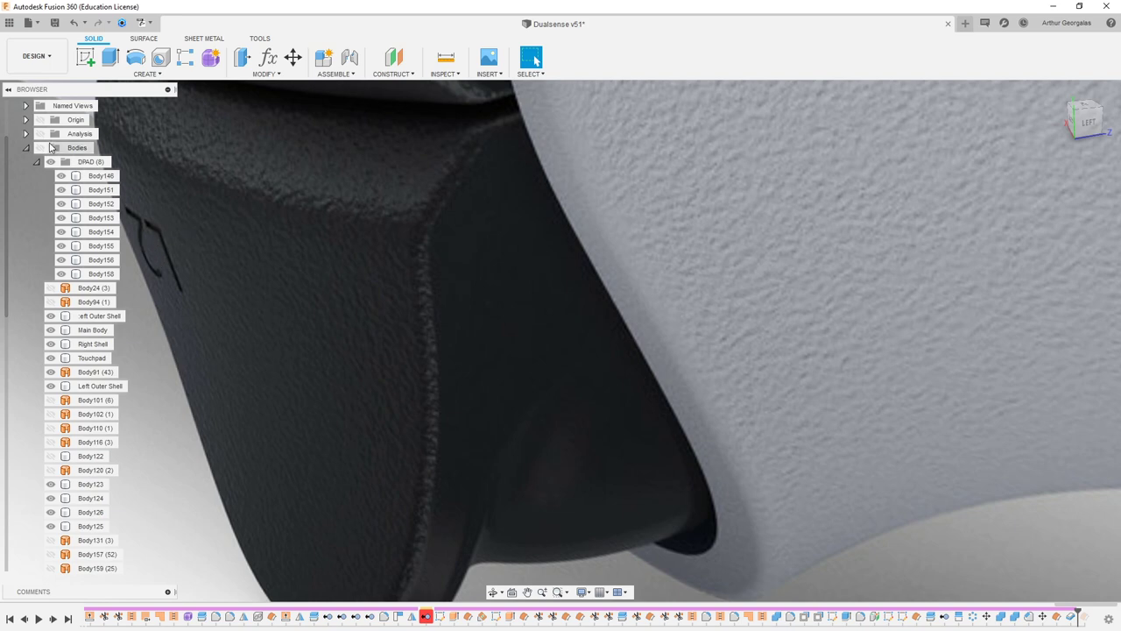
{"action": "left_click", "coordinate": [40, 148]}
{"action": "scroll", "coordinate": [79, 391], "scroll_direction": "down", "scroll_amount": 3}
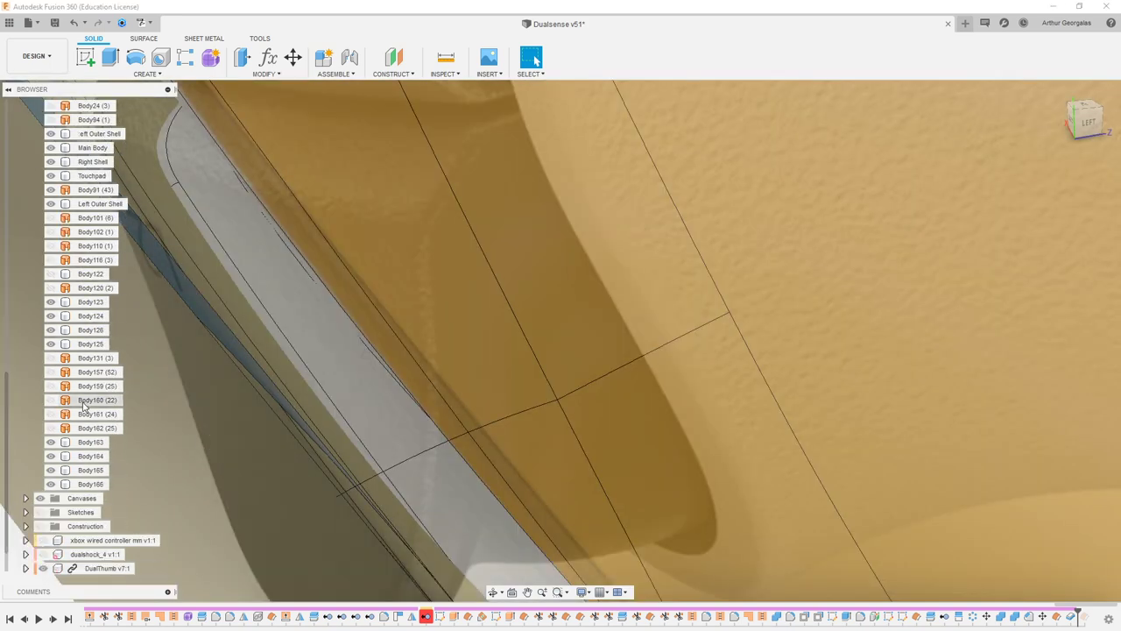
{"action": "left_click", "coordinate": [44, 485]}
{"action": "scroll", "coordinate": [593, 380], "scroll_direction": "down", "scroll_amount": 10}
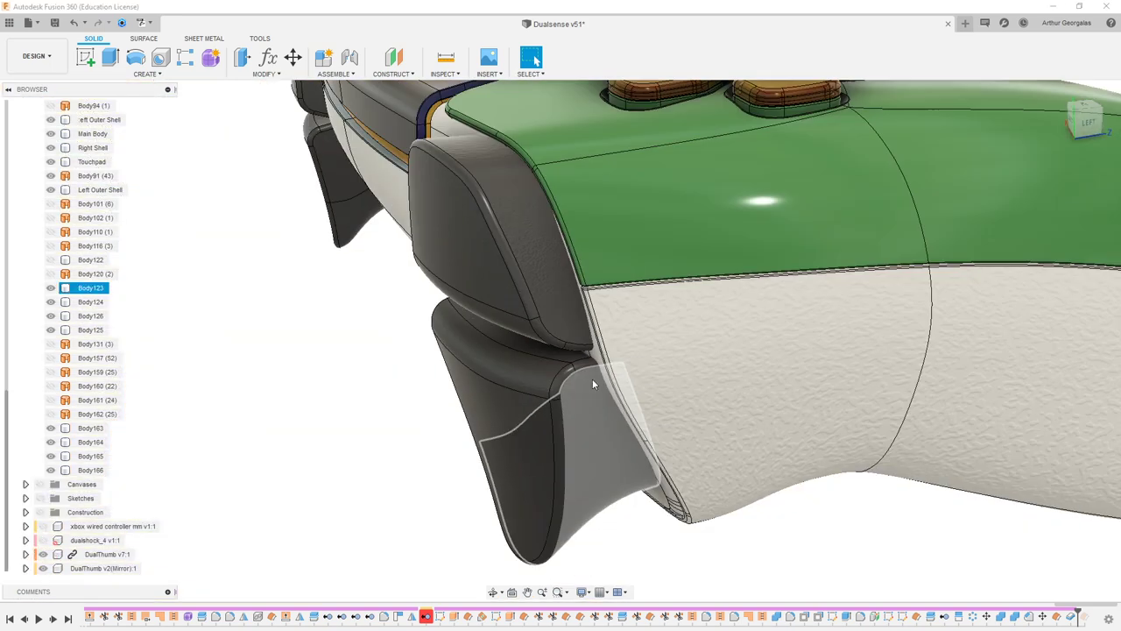
- Select and inspect the side faces of the upper shoulder button and lower trigger, Body124 and Body123, and clear the selection
{"action": "scroll", "coordinate": [543, 287], "scroll_direction": "up", "scroll_amount": 5}
{"action": "left_click", "coordinate": [557, 255]}
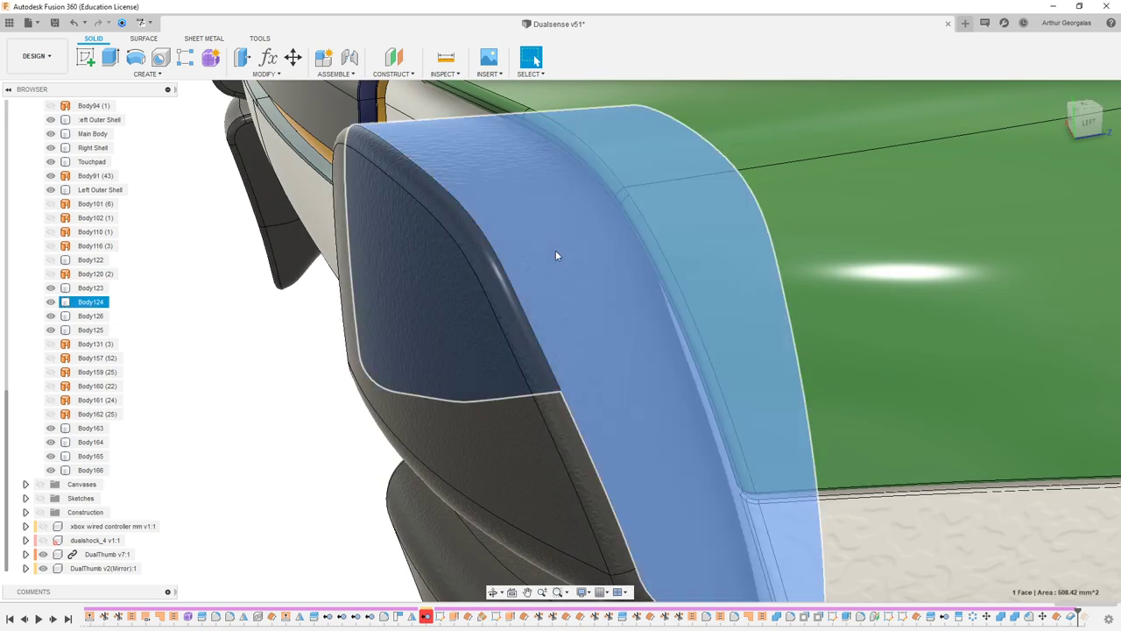
{"action": "scroll", "coordinate": [579, 333], "scroll_direction": "down", "scroll_amount": 5}
{"action": "scroll", "coordinate": [622, 447], "scroll_direction": "up", "scroll_amount": 5}
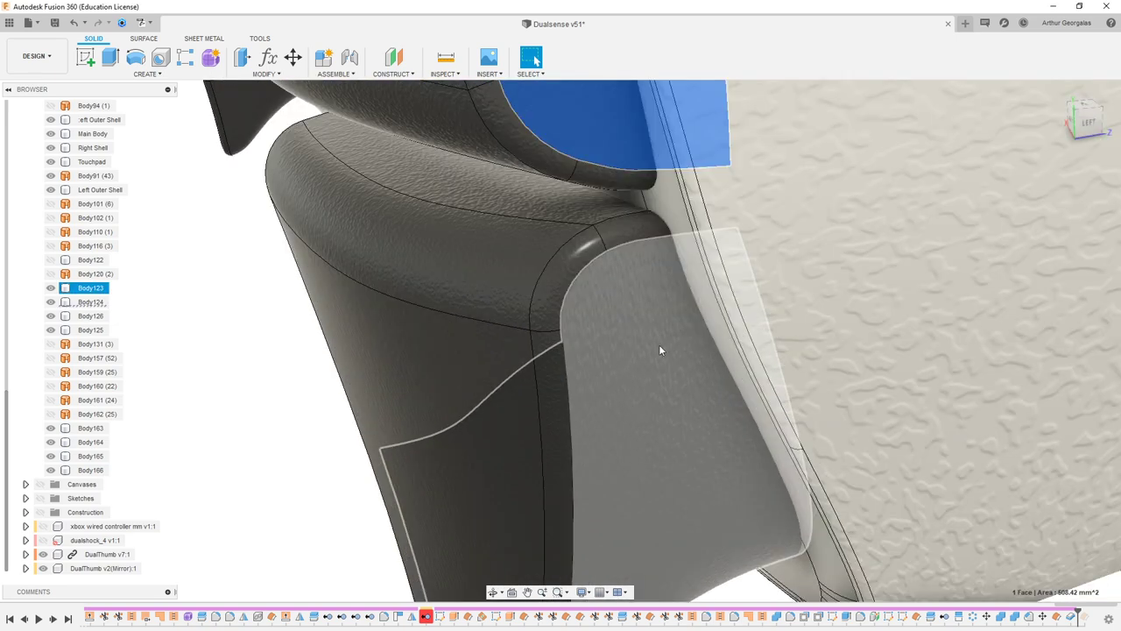
{"action": "scroll", "coordinate": [661, 350], "scroll_direction": "down", "scroll_amount": 3}
{"action": "left_click", "coordinate": [659, 408], "text": "ctrl"}
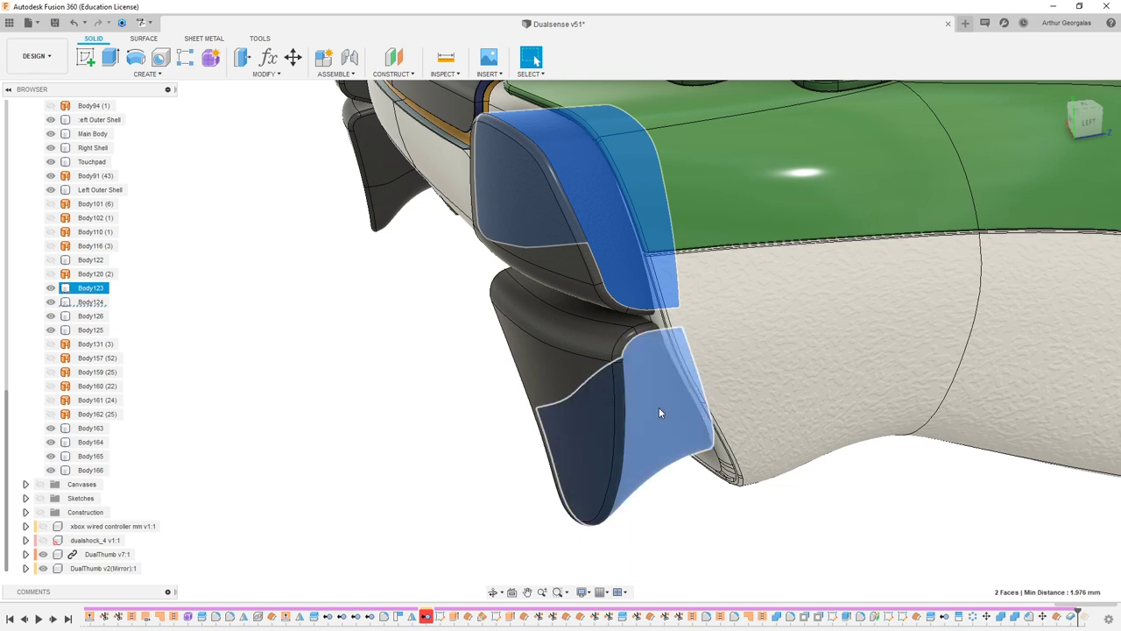
{"action": "scroll", "coordinate": [649, 412], "scroll_direction": "down", "scroll_amount": 3}
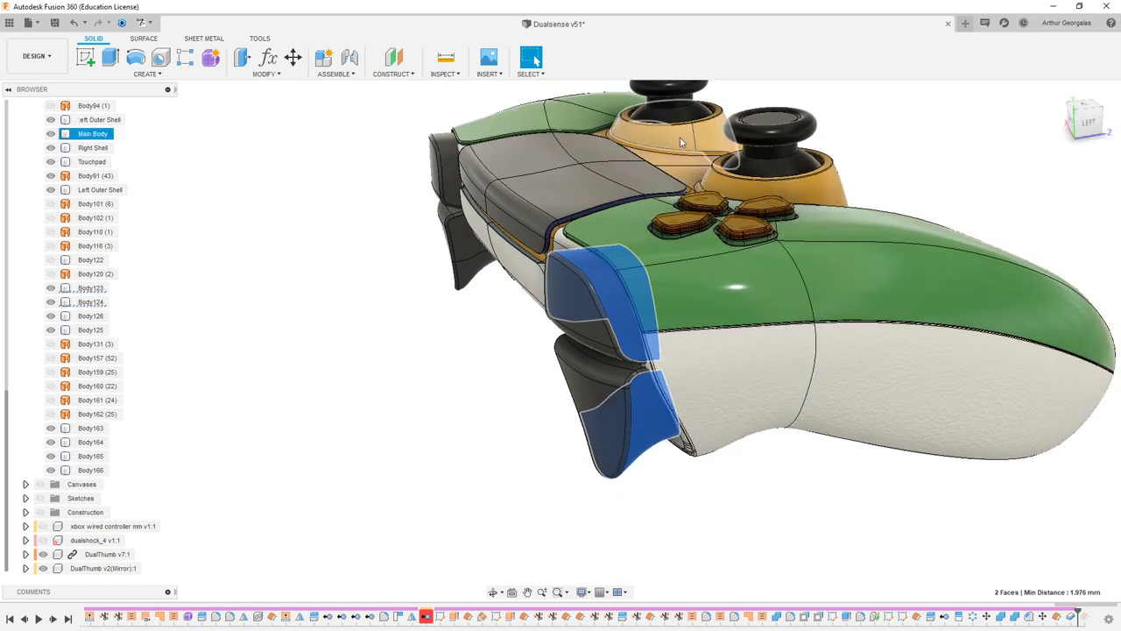
{"action": "left_click", "coordinate": [307, 196]}
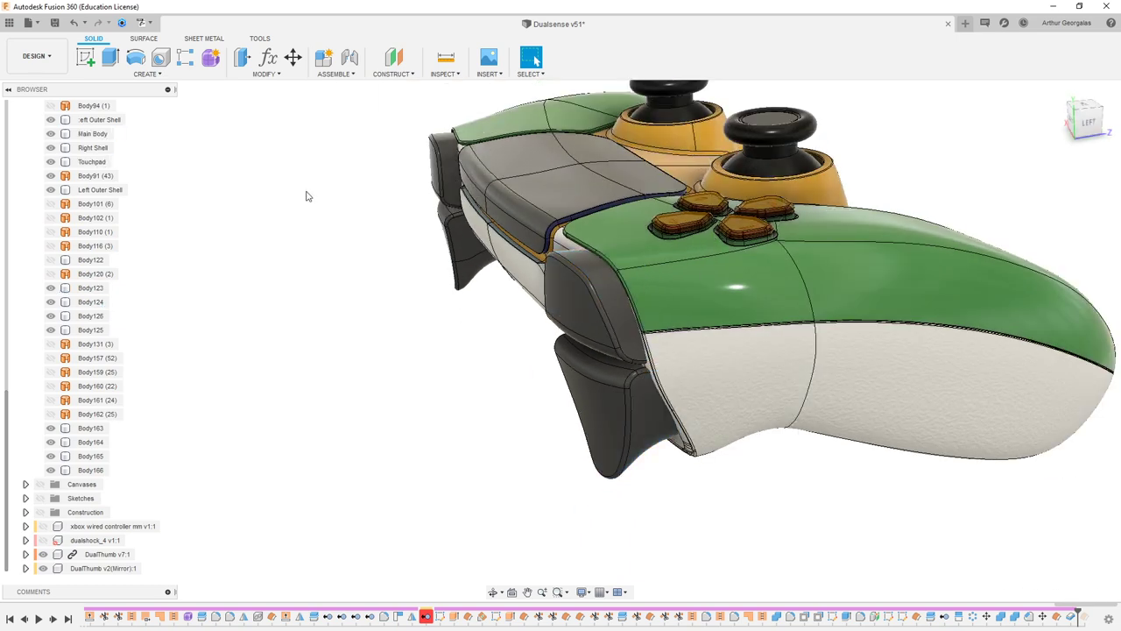
- Apply Paint - Enamel Glossy (Yellow) at face level to the side faces of both upper shoulder buttons and both triggers
{"action": "key", "text": "a"}
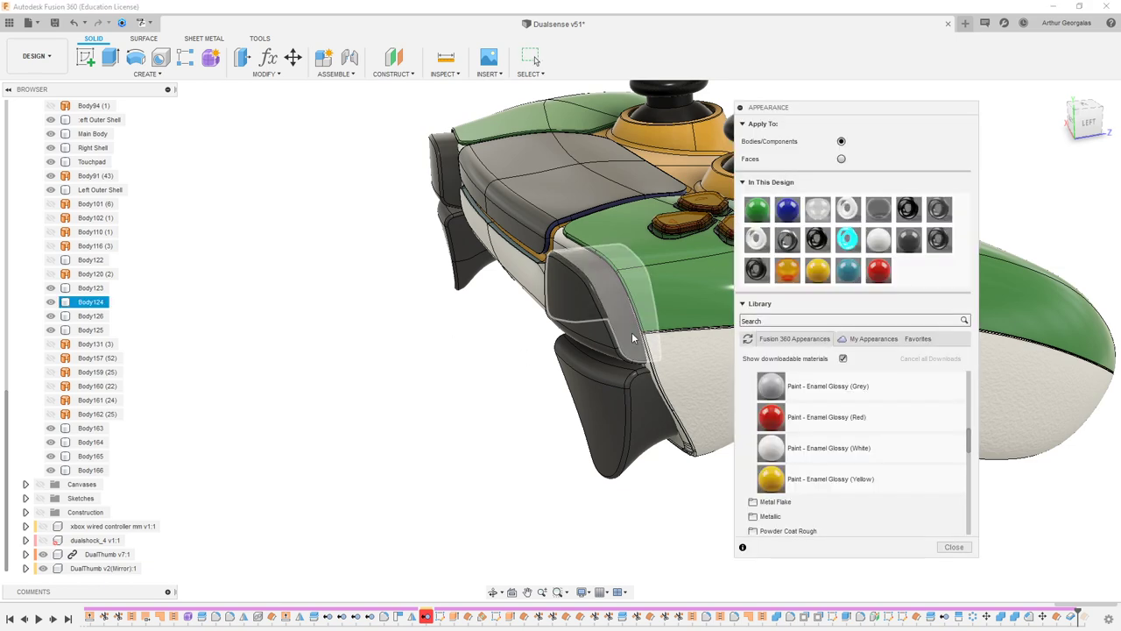
{"action": "left_click", "coordinate": [841, 159]}
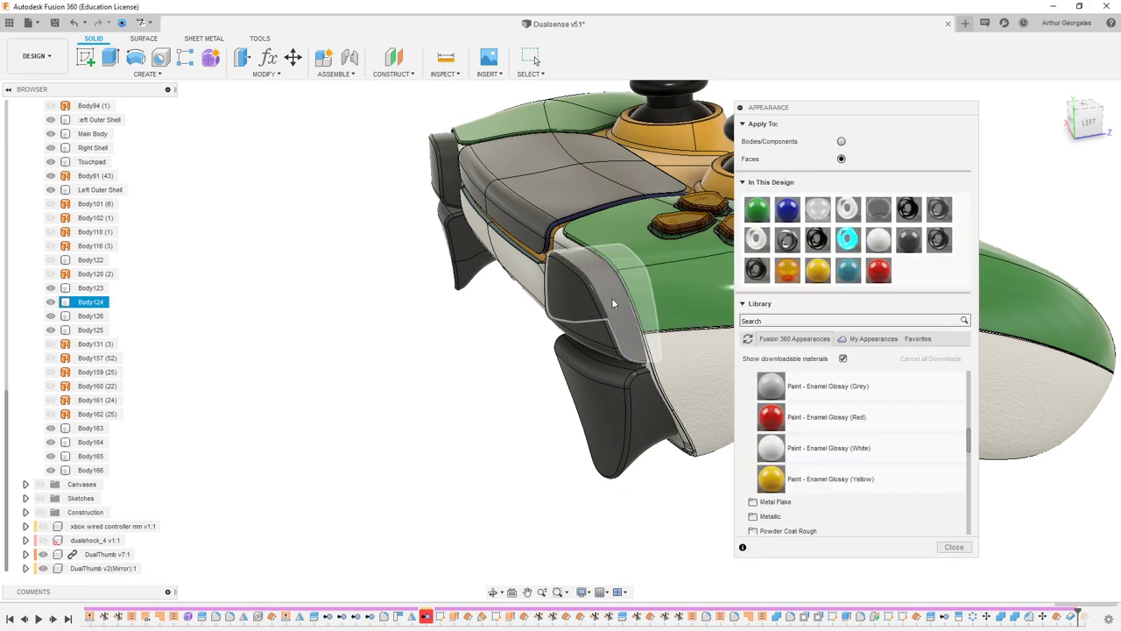
{"action": "left_click", "coordinate": [612, 297]}
{"action": "left_click", "coordinate": [643, 434]}
{"action": "middle_click_drag", "start_coordinate": [552, 409], "coordinate": [681, 401], "text": "shift"}
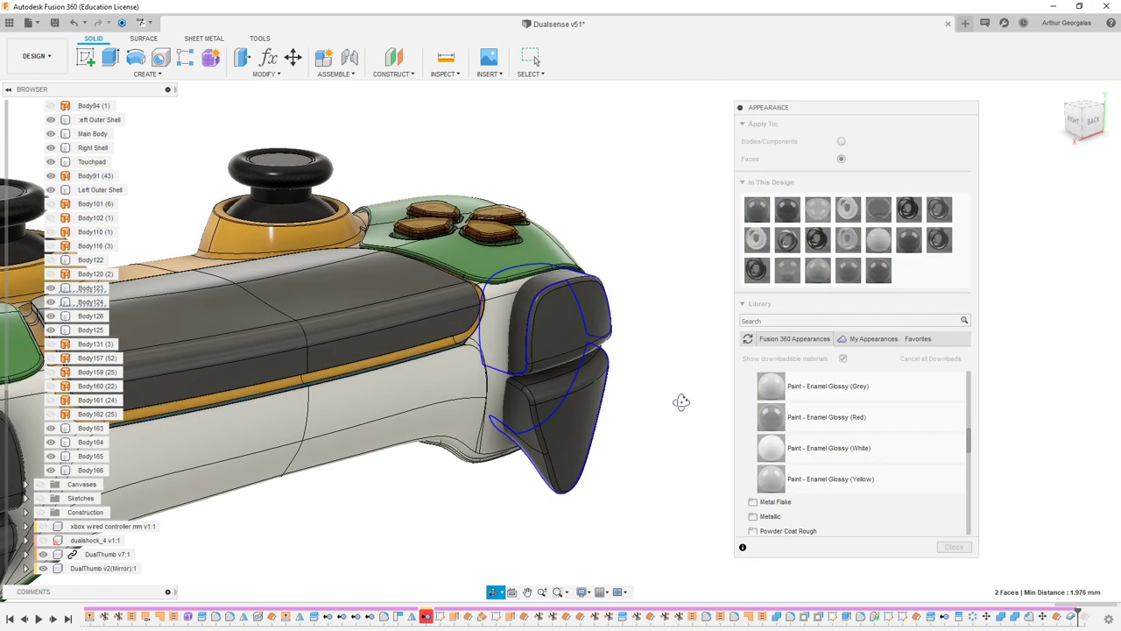
{"action": "left_click", "coordinate": [522, 420]}
{"action": "middle_click_drag", "start_coordinate": [453, 433], "coordinate": [832, 301], "text": "shift"}
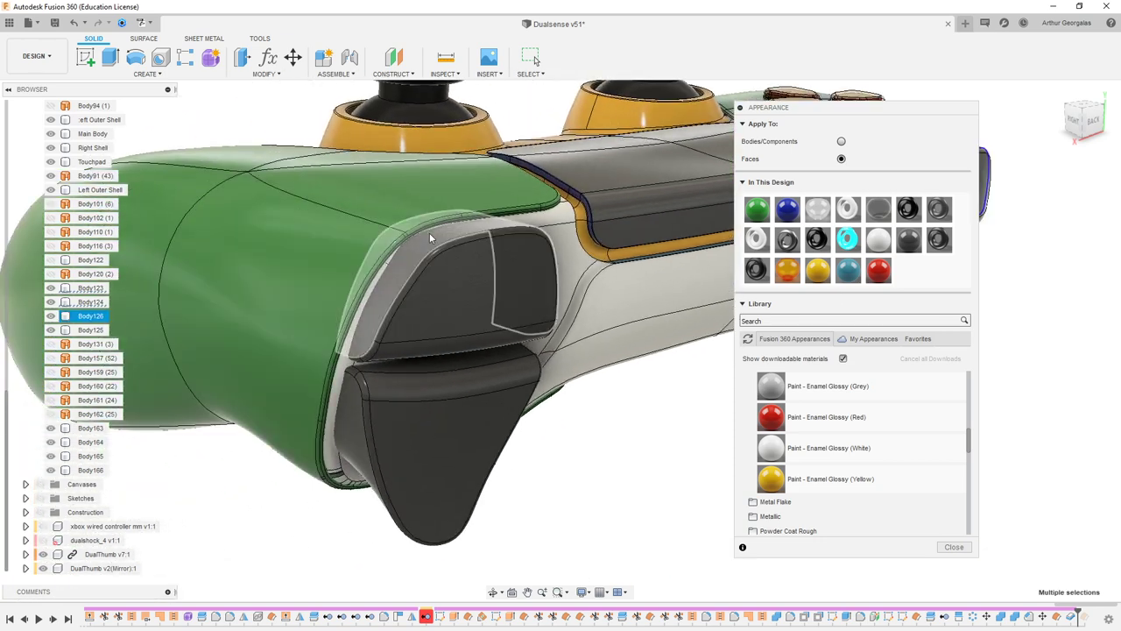
{"action": "left_click", "coordinate": [429, 232]}
{"action": "middle_click_drag", "start_coordinate": [351, 407], "coordinate": [587, 264], "text": "shift"}
{"action": "left_click", "coordinate": [550, 416]}
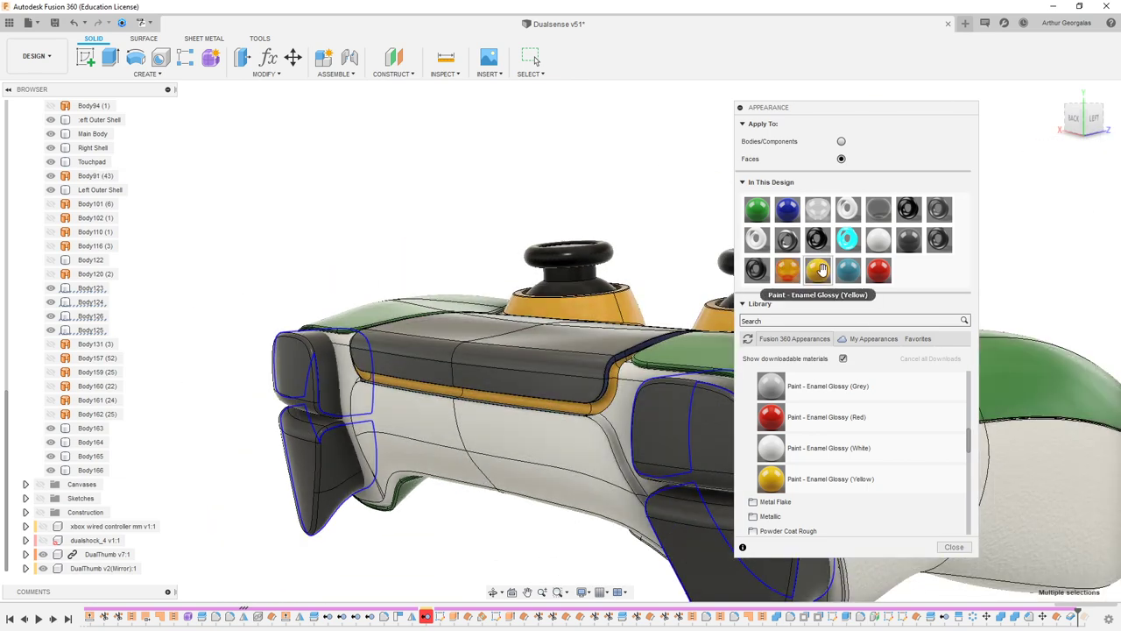
{"action": "left_click_drag", "start_coordinate": [821, 272], "coordinate": [324, 377]}
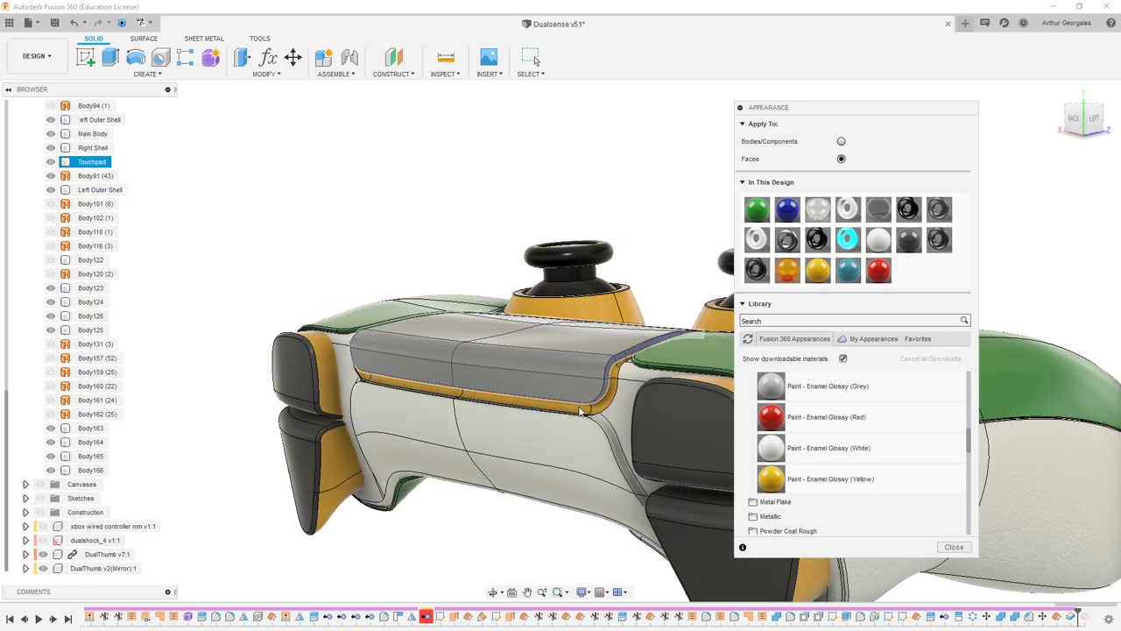
- Recolour the Plastic - Texture - Random appearance that has a scale of 41 to dark red, RGB 155, 52, 52
{"action": "middle_click_drag", "start_coordinate": [478, 528], "coordinate": [491, 330], "text": "shift"}
{"action": "scroll", "coordinate": [508, 331], "scroll_direction": "up", "scroll_amount": 8}
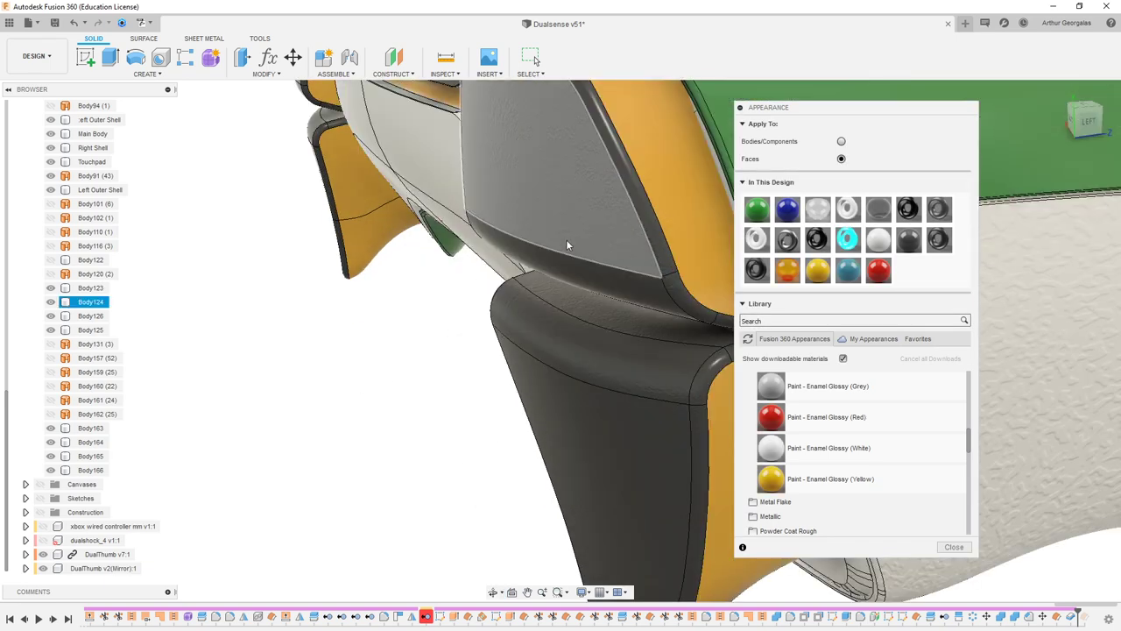
{"action": "left_click", "coordinate": [567, 244]}
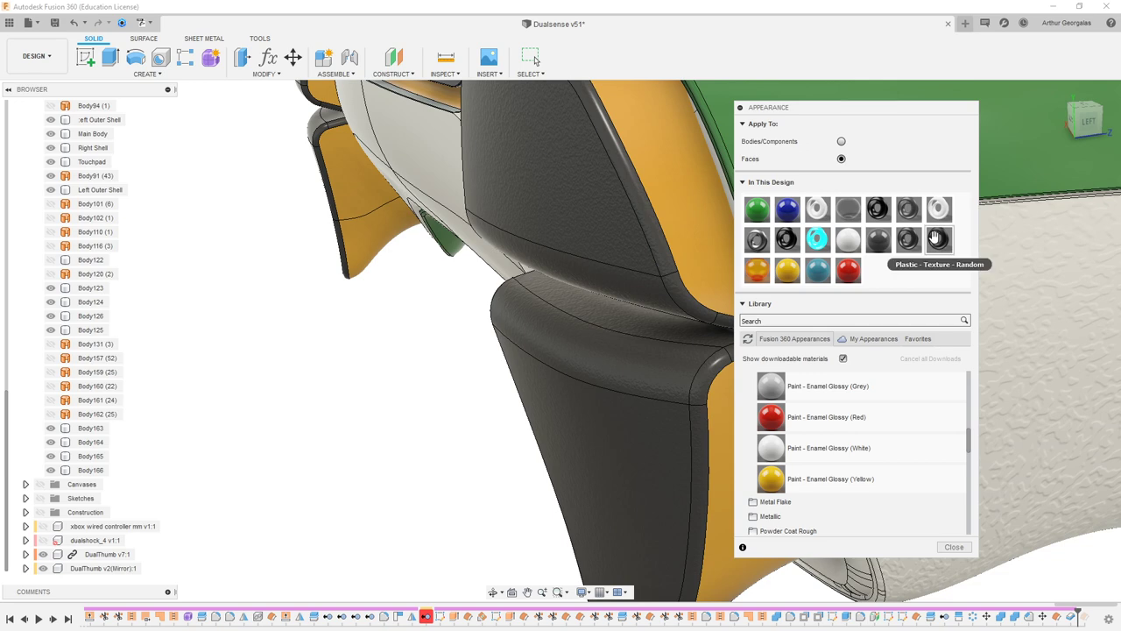
{"action": "double_click", "coordinate": [936, 238]}
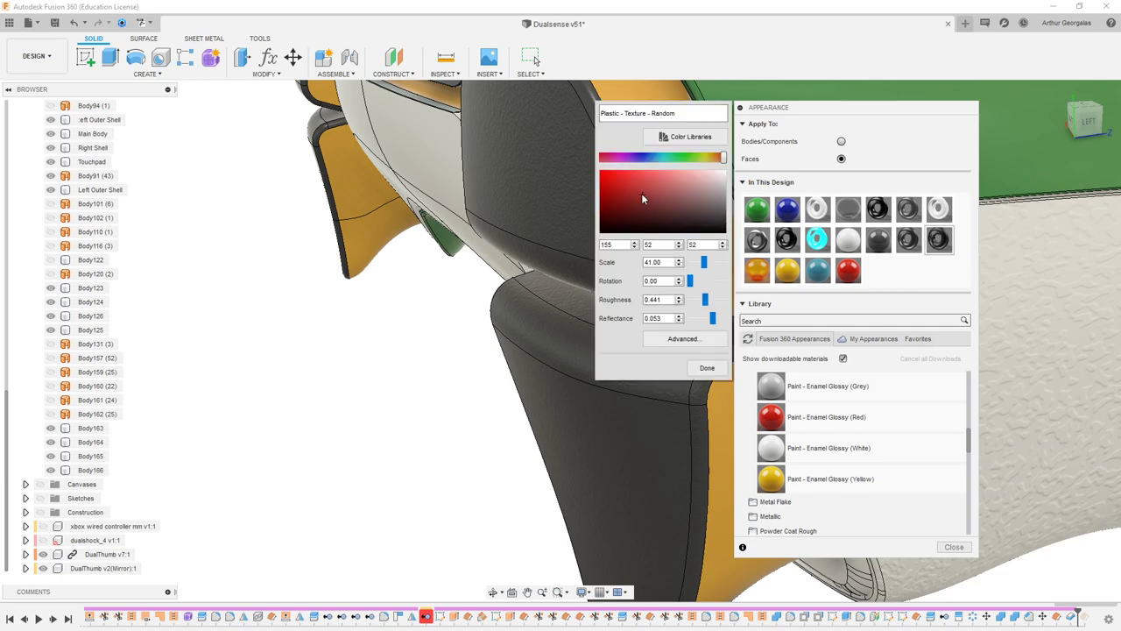
{"action": "left_click", "coordinate": [707, 367]}
- Recolour the Plastic - Texture - Random appearance that has a scale of 5 to muted red, RGB 158, 77, 77
{"action": "scroll", "coordinate": [312, 366], "scroll_direction": "down", "scroll_amount": 8}
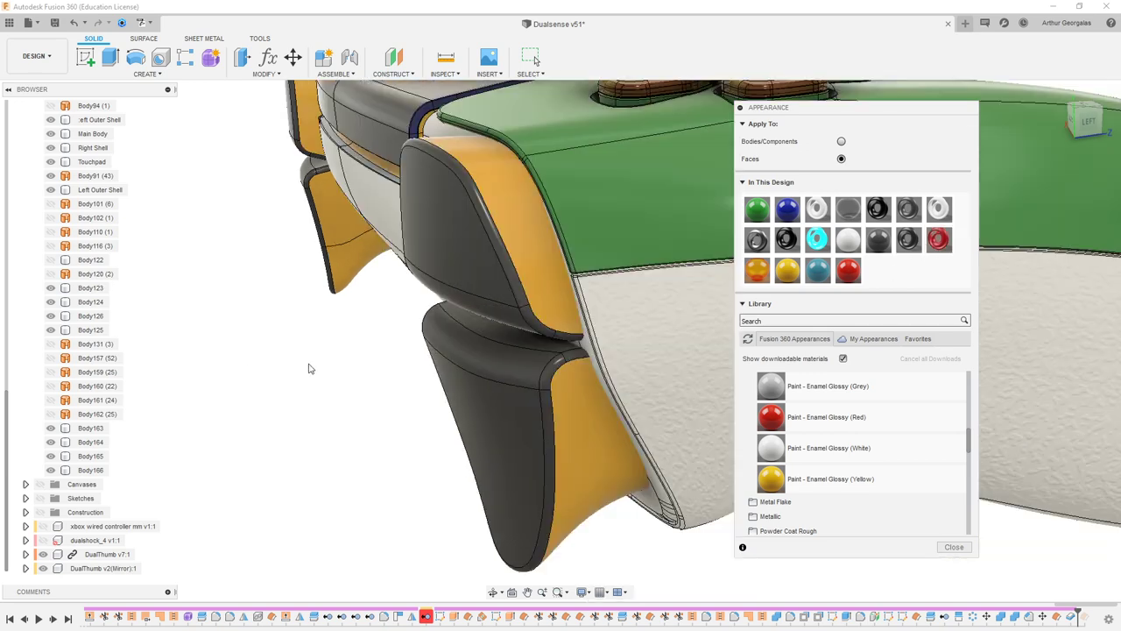
{"action": "scroll", "coordinate": [304, 237], "scroll_direction": "up", "scroll_amount": 3}
{"action": "double_click", "coordinate": [911, 241]}
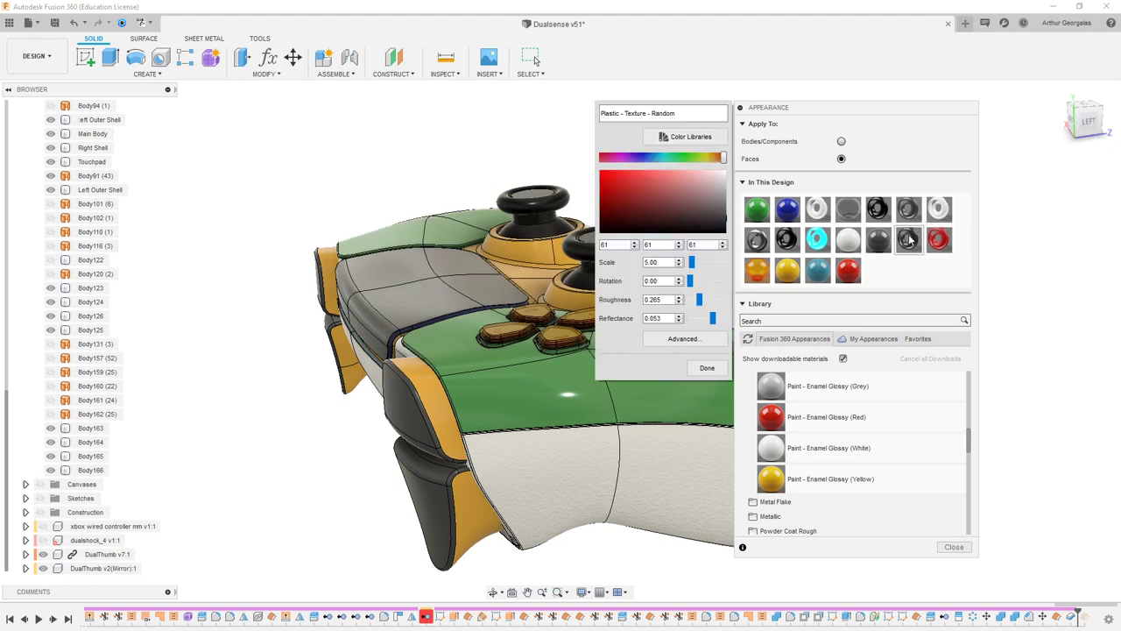
{"action": "mouse_move", "coordinate": [644, 195]}
{"action": "left_mouse_down"}
{"action": "mouse_move", "coordinate": [618, 179]}
{"action": "mouse_move", "coordinate": [662, 195]}
{"action": "left_mouse_up"}
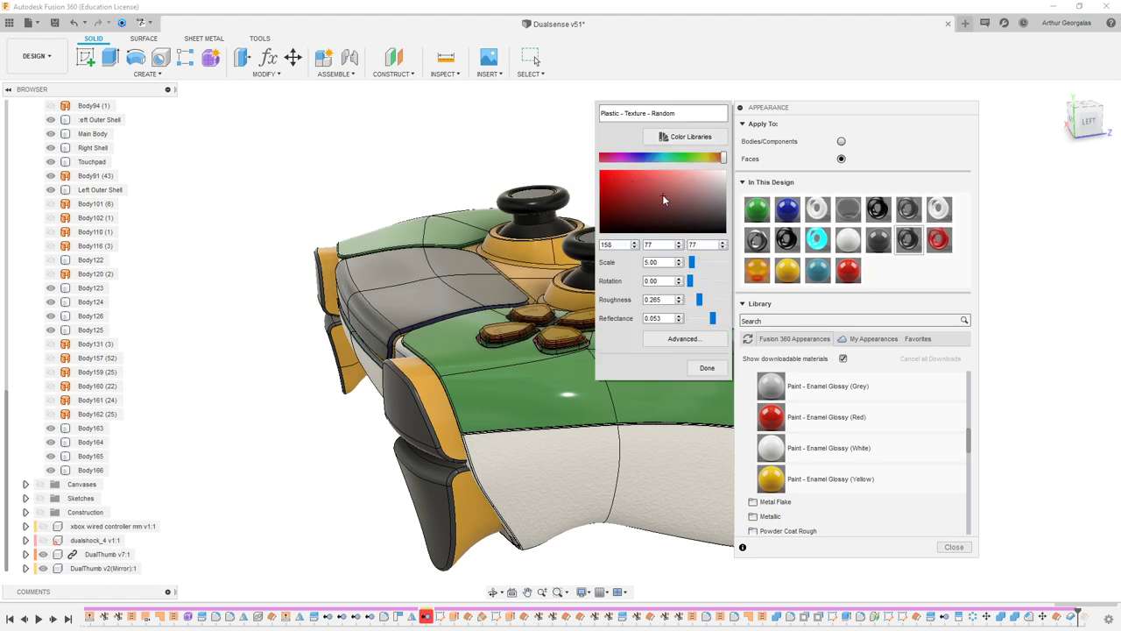
{"action": "left_click", "coordinate": [846, 233]}
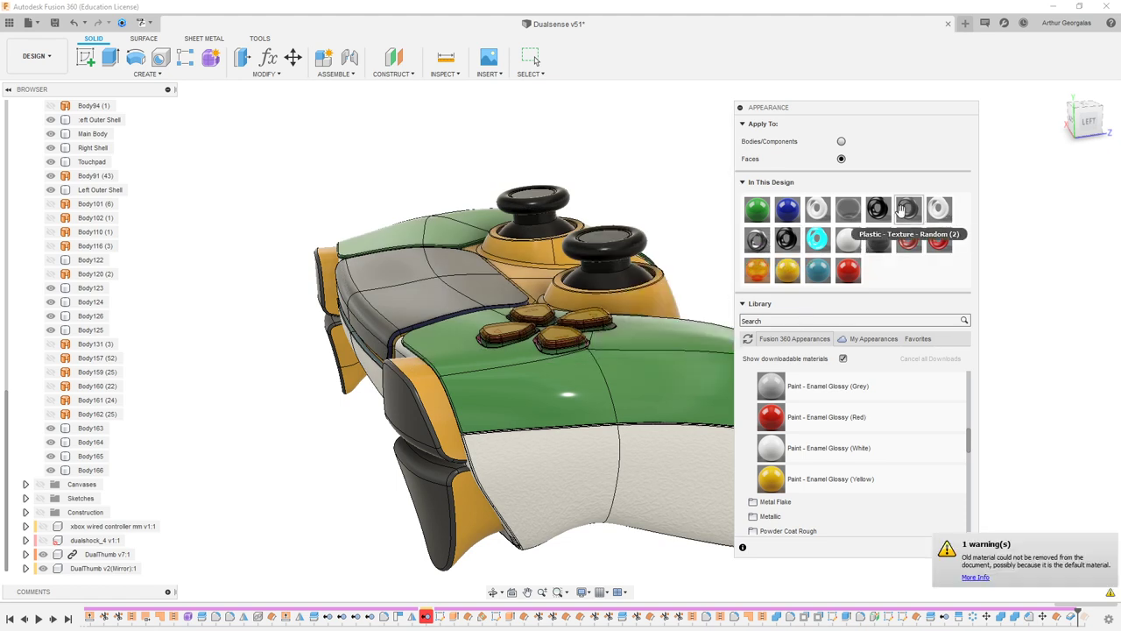
- Recolour the Plastic - Texture - Random (2) appearance on the shoulder buttons and triggers to bright red, RGB 247, 0, 0
{"action": "double_click", "coordinate": [901, 210]}
{"action": "left_click_drag", "start_coordinate": [650, 206], "coordinate": [581, 177]}
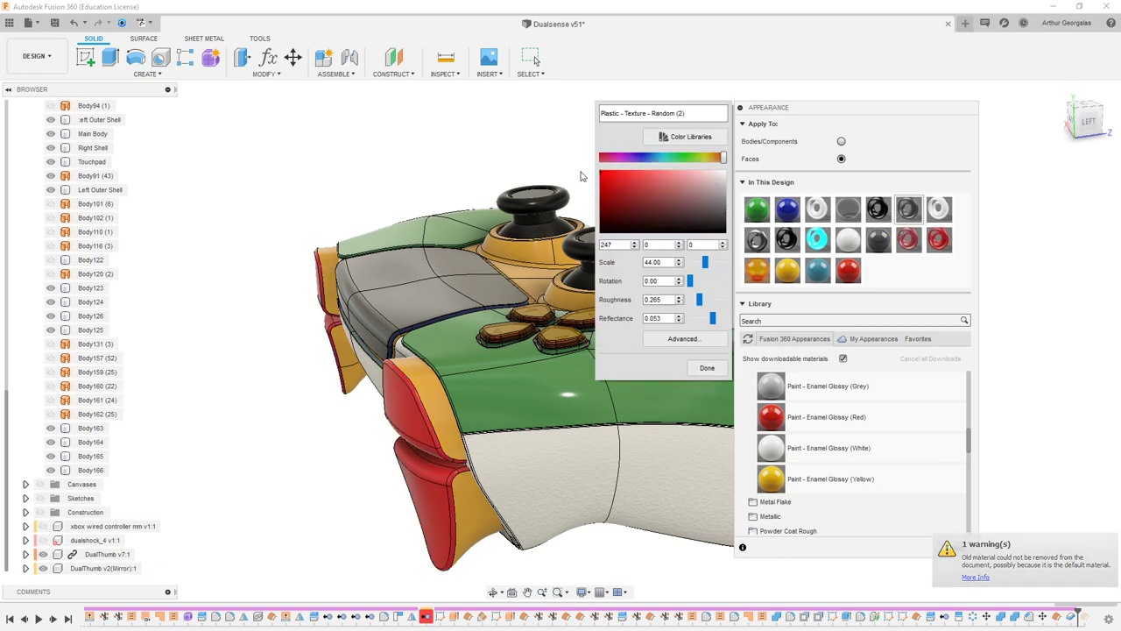
{"action": "left_click", "coordinate": [712, 375]}
- Apply Paint - Enamel Glossy (Yellow) to a single face of Body165, the surround of a directional button
{"action": "middle_click_drag", "start_coordinate": [601, 341], "coordinate": [495, 486], "text": "shift"}
{"action": "scroll", "coordinate": [443, 512], "scroll_direction": "up", "scroll_amount": 10}
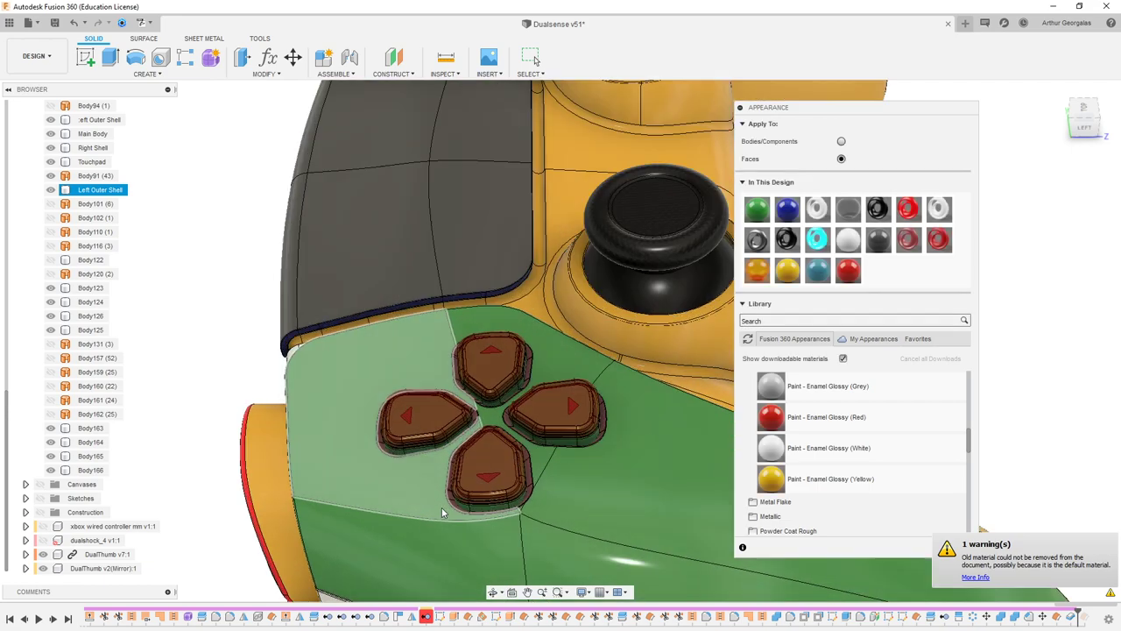
{"action": "scroll", "coordinate": [453, 502], "scroll_direction": "down", "scroll_amount": 5}
{"action": "middle_click_drag", "start_coordinate": [445, 459], "coordinate": [482, 426], "text": "shift"}
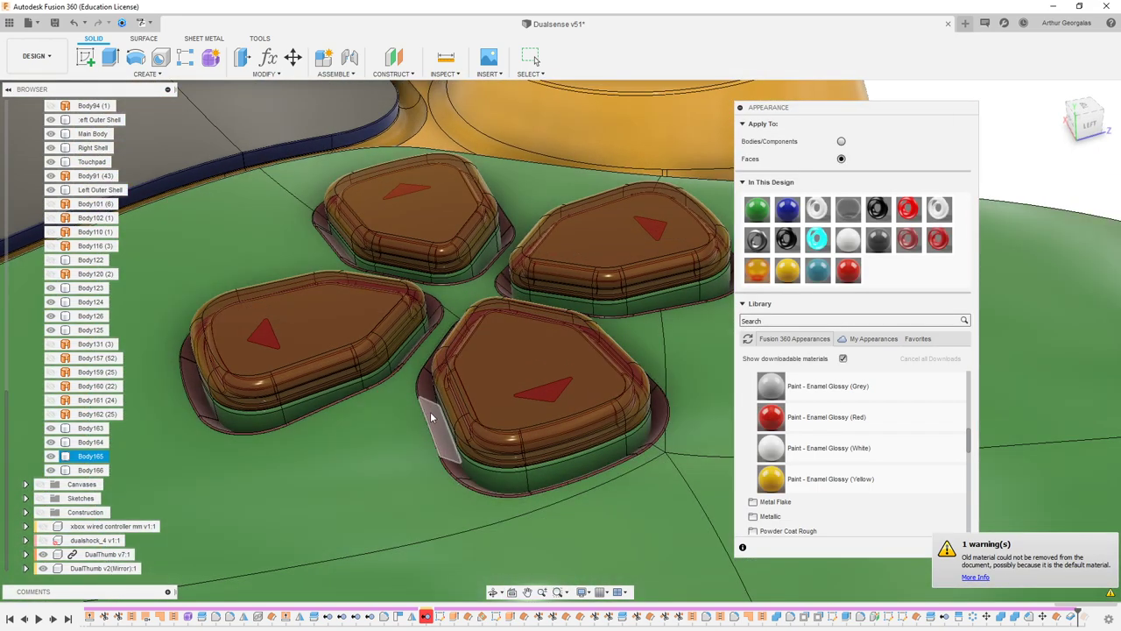
{"action": "left_click", "coordinate": [430, 418]}
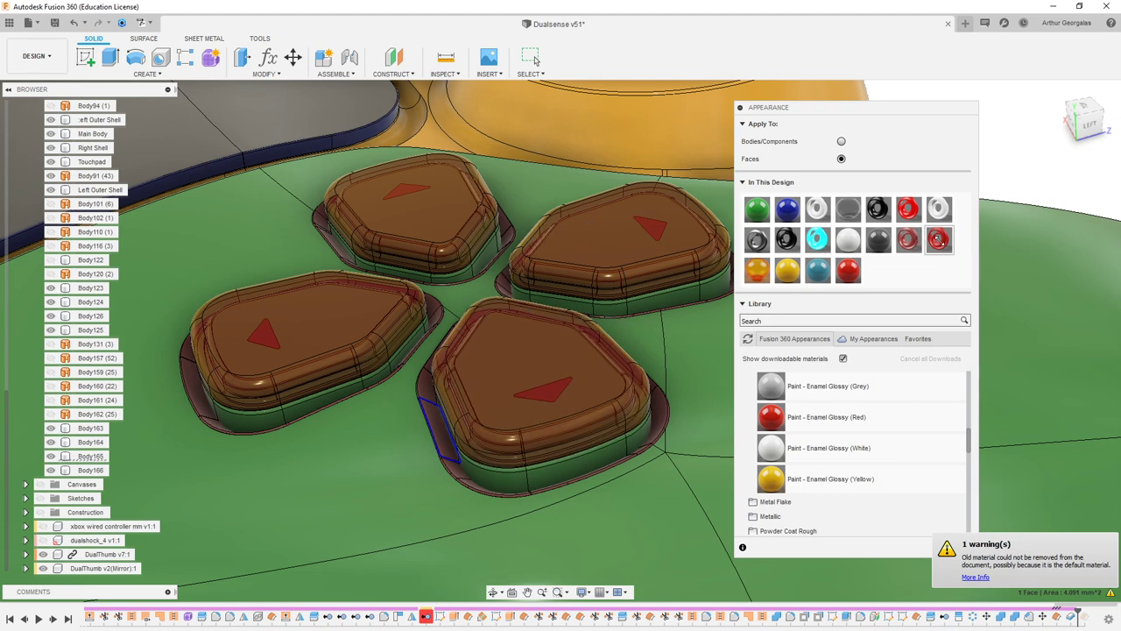
{"action": "scroll", "coordinate": [685, 229], "scroll_direction": "down", "scroll_amount": 4}
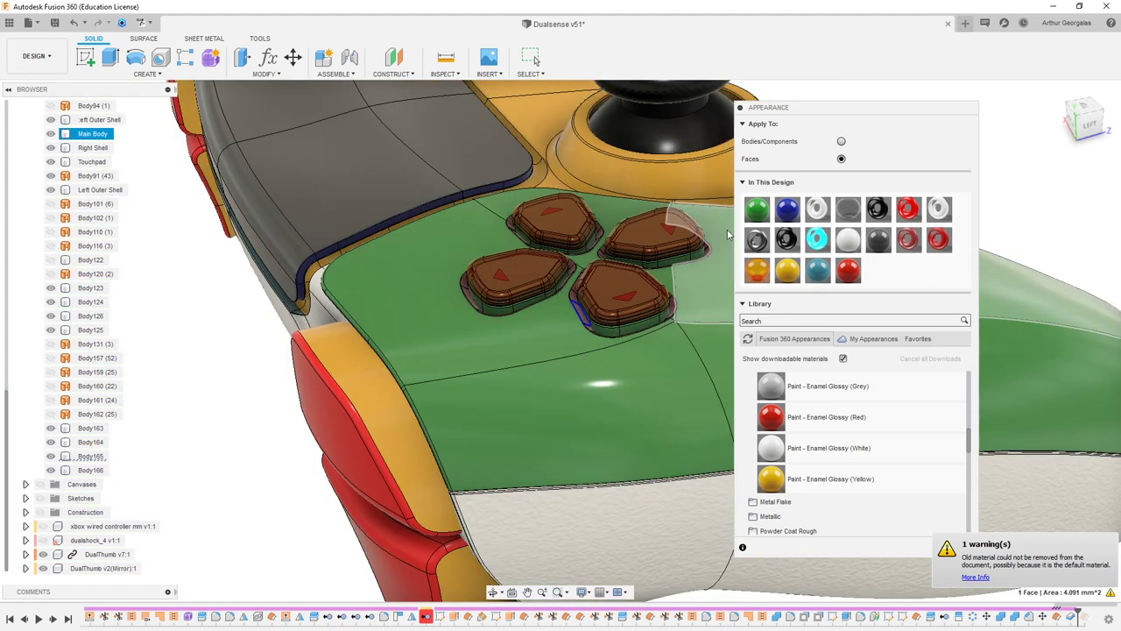
{"action": "left_click_drag", "start_coordinate": [787, 270], "coordinate": [850, 284]}
- Apply Paint - Enamel Glossy (Yellow) at body level to the surrounds of the directional buttons
{"action": "left_click_drag", "start_coordinate": [834, 140], "coordinate": [841, 143]}
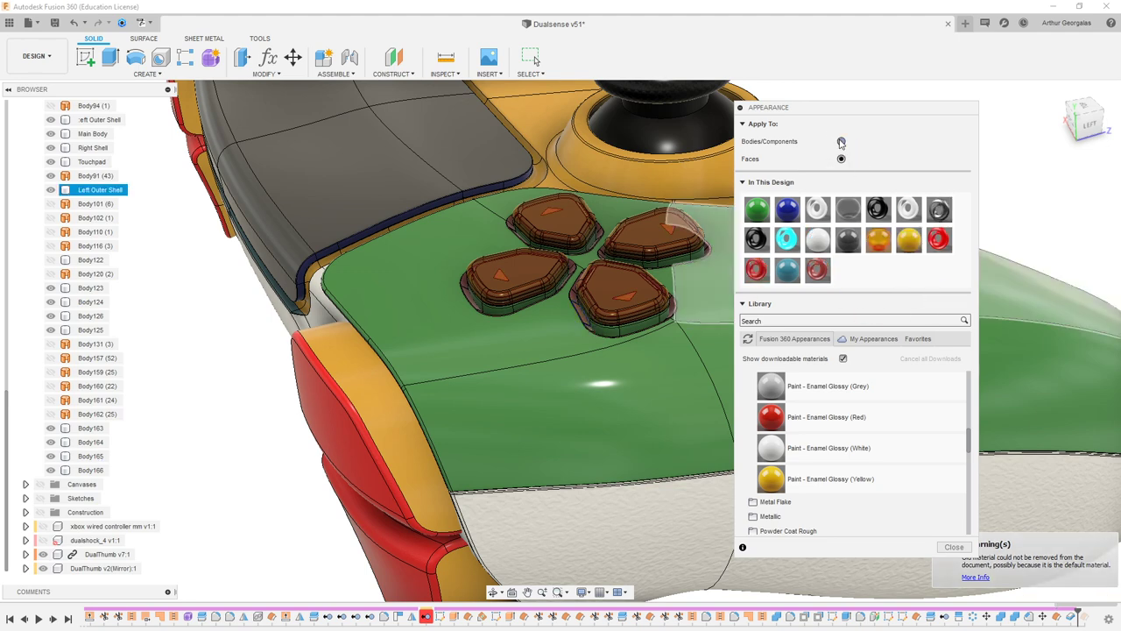
{"action": "left_click_drag", "start_coordinate": [909, 238], "coordinate": [573, 302]}
{"action": "scroll", "coordinate": [475, 298], "scroll_direction": "up", "scroll_amount": 3}
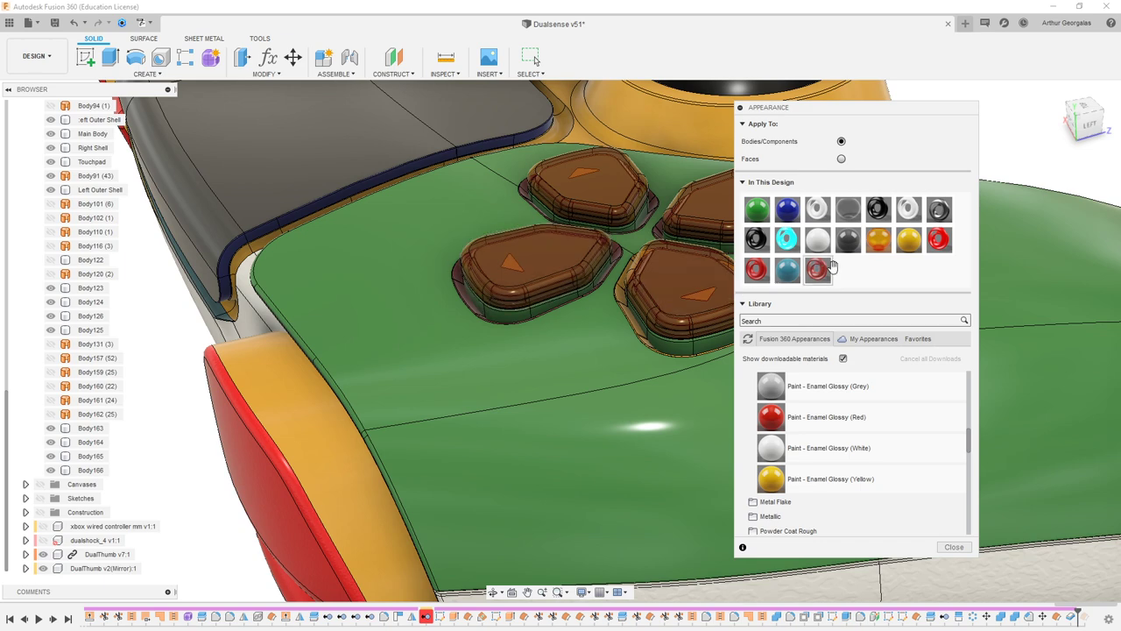
{"action": "left_click_drag", "start_coordinate": [909, 240], "coordinate": [455, 283]}
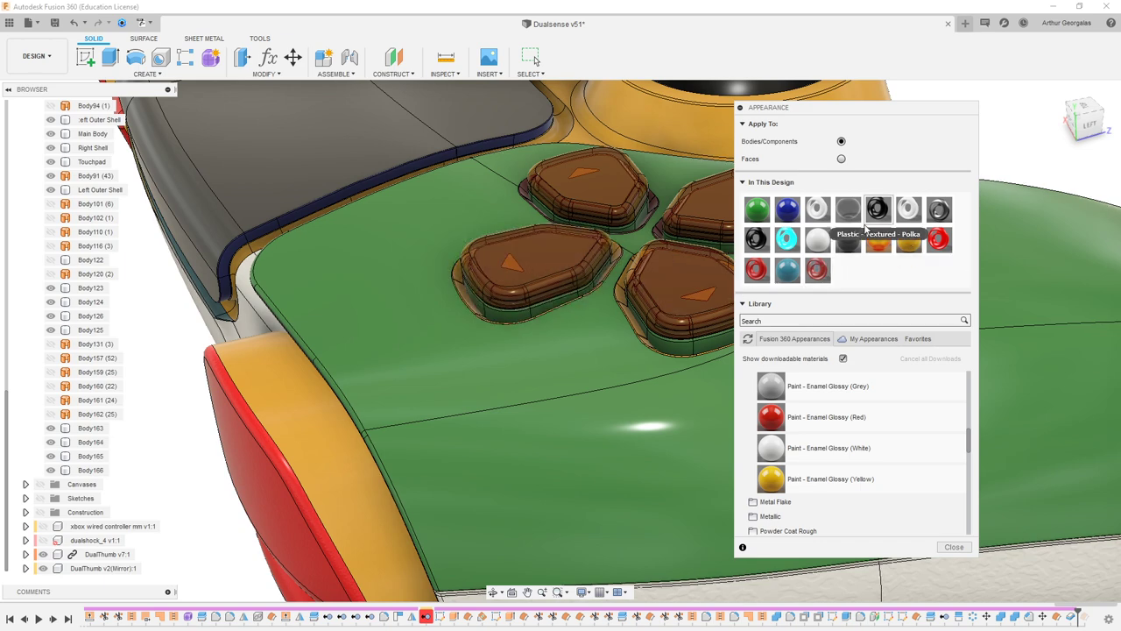
{"action": "left_click_drag", "start_coordinate": [909, 238], "coordinate": [660, 207]}
{"action": "scroll", "coordinate": [670, 230], "scroll_direction": "up", "scroll_amount": 5}
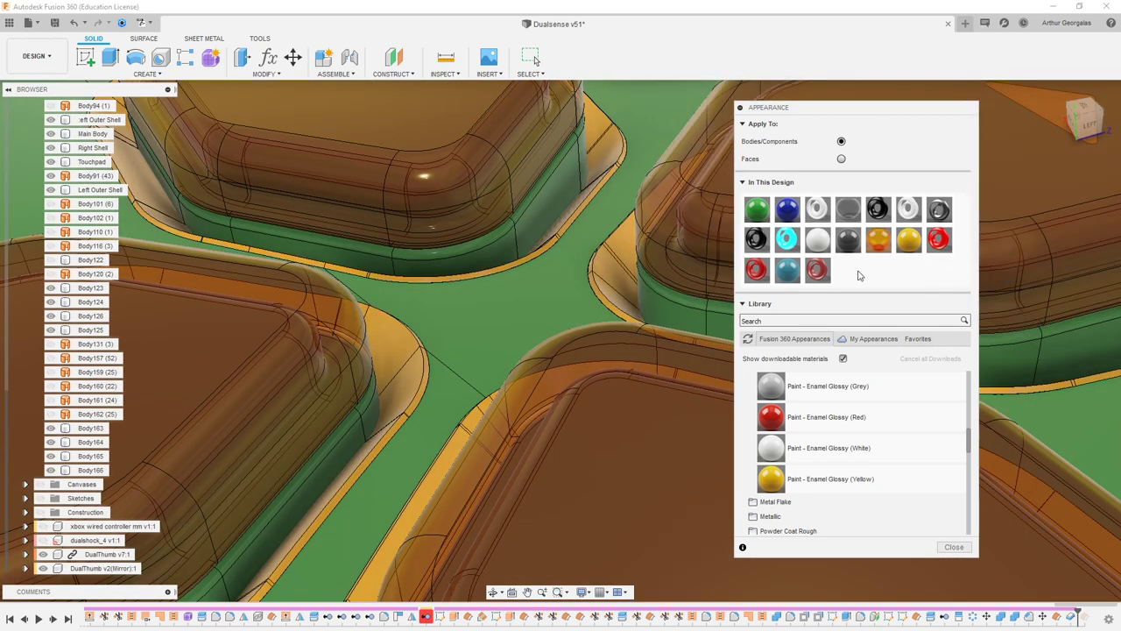
- Recolour the Paint - Enamel Glossy (White) appearance to pale olive yellow, RGB 179, 179, 108
{"action": "scroll", "coordinate": [679, 281], "scroll_direction": "down", "scroll_amount": 7}
{"action": "middle_click_drag", "start_coordinate": [430, 372], "coordinate": [526, 302], "text": "shift"}
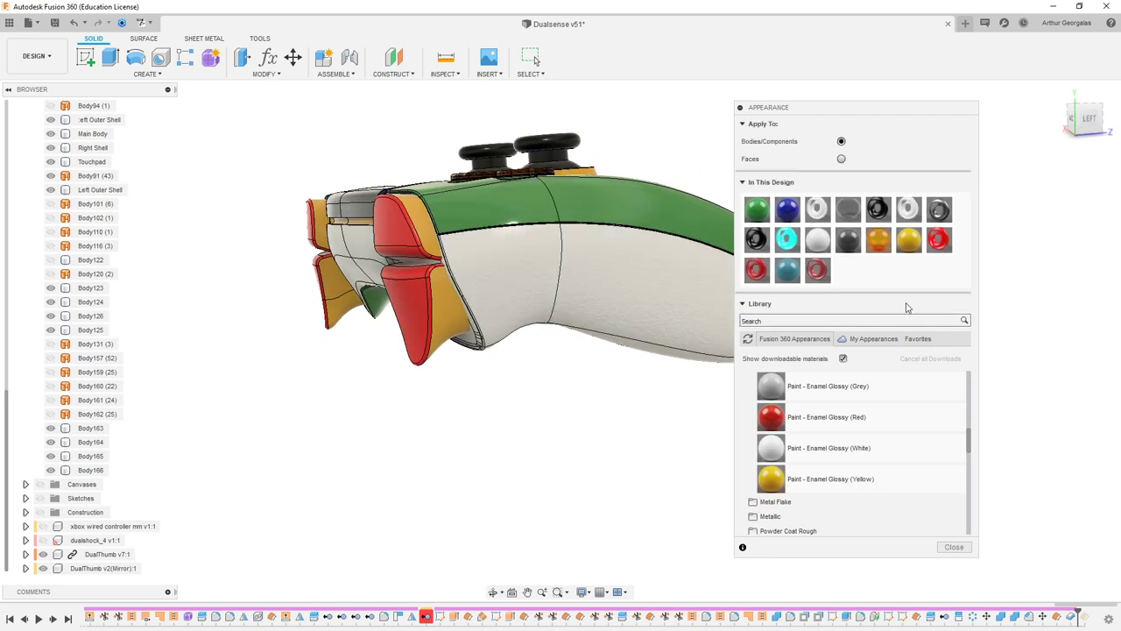
{"action": "double_click", "coordinate": [817, 242]}
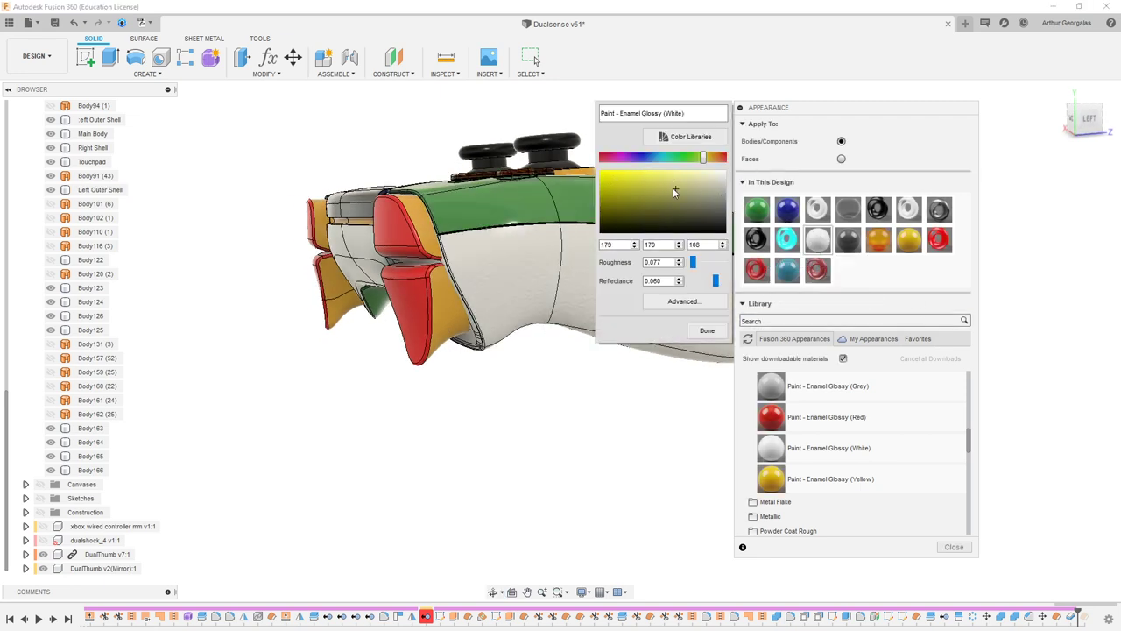
{"action": "left_click", "coordinate": [708, 330]}
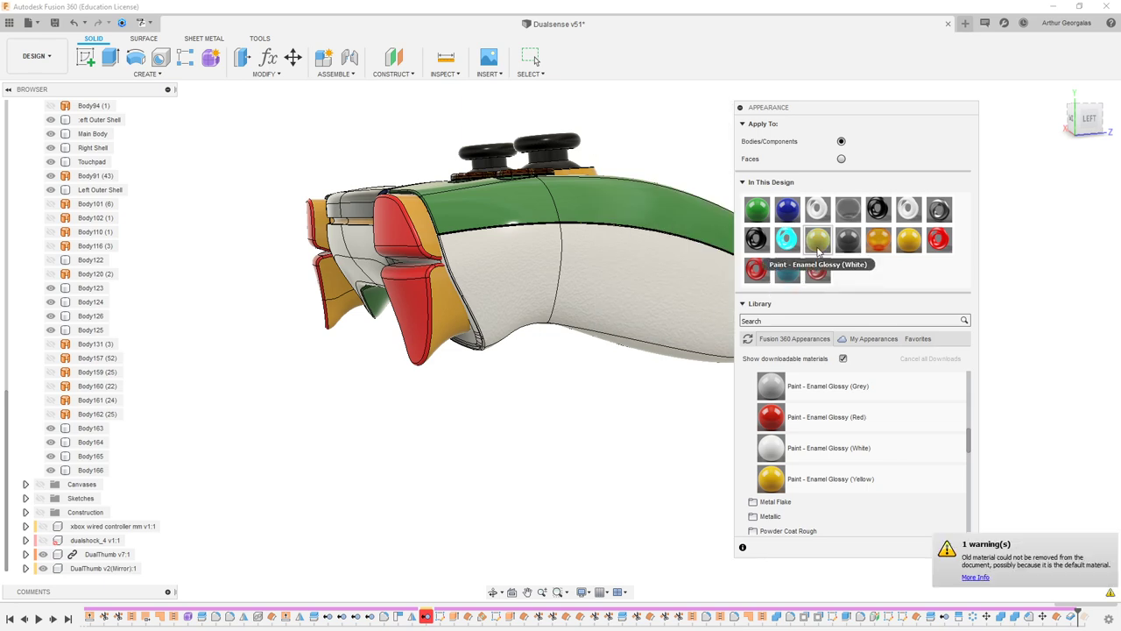
- Recolour the Plastic - Texture - Random (1) appearance on the lower grip shell to red, RGB 255, 78, 78
{"action": "middle_click_drag", "start_coordinate": [613, 386], "coordinate": [509, 258], "text": "shift"}
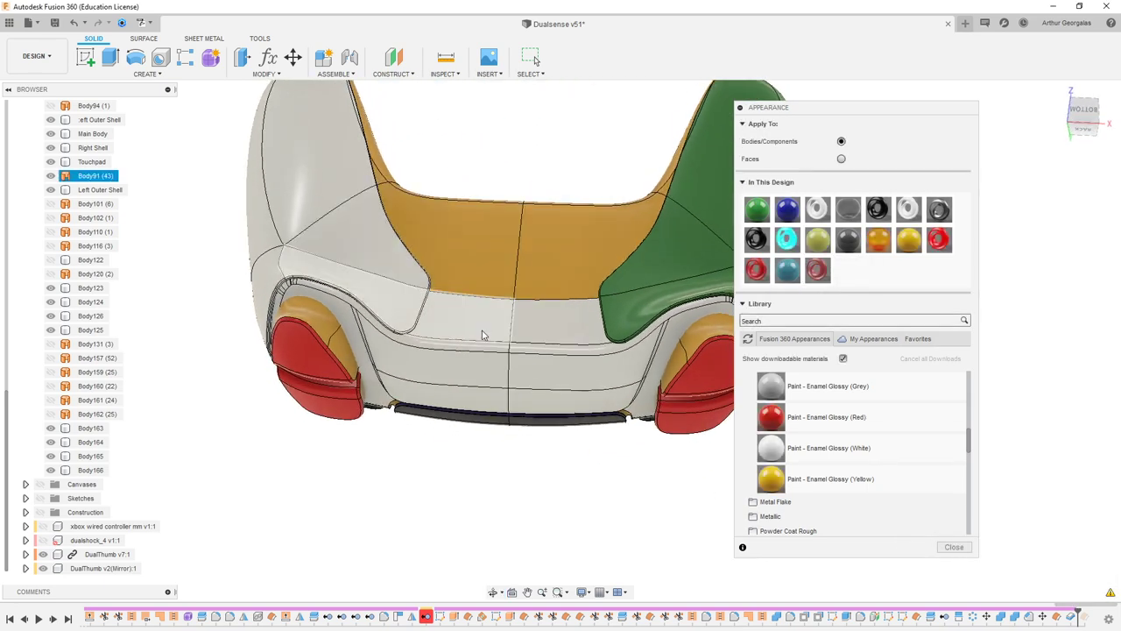
{"action": "double_click", "coordinate": [819, 209]}
{"action": "left_click_drag", "start_coordinate": [670, 180], "coordinate": [637, 168]}
{"action": "left_click", "coordinate": [424, 140]}
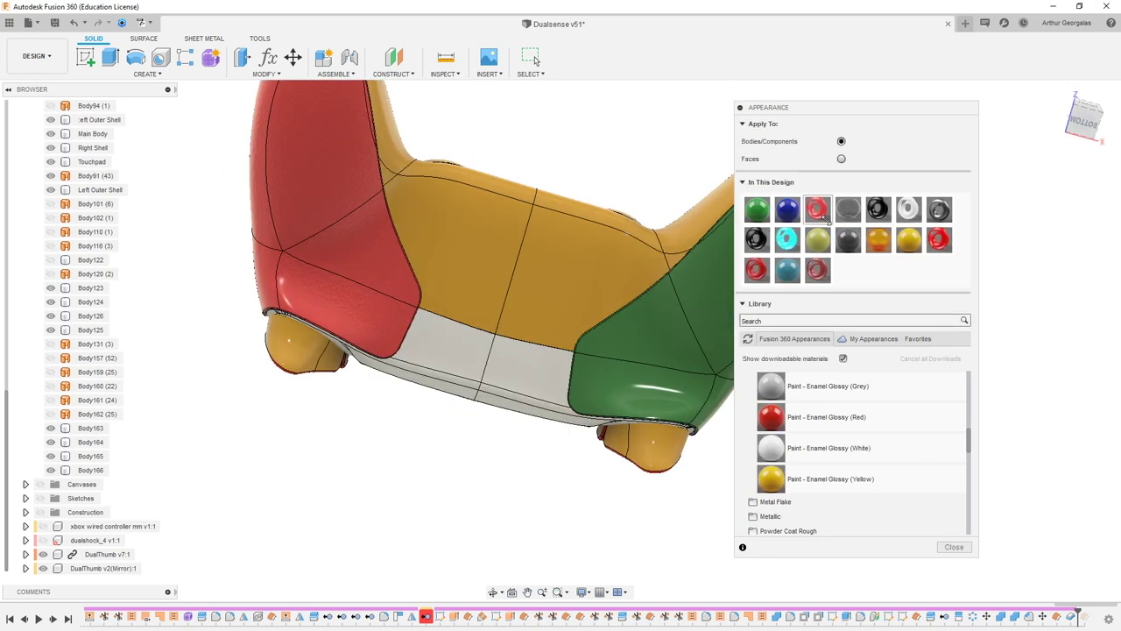
{"action": "middle_click_drag", "start_coordinate": [568, 159], "coordinate": [571, 224], "text": "shift"}
- Shift the hue of the Plastic - Texture - Random (1) appearance to magenta, RGB 247, 78, 255
{"action": "double_click", "coordinate": [818, 209]}
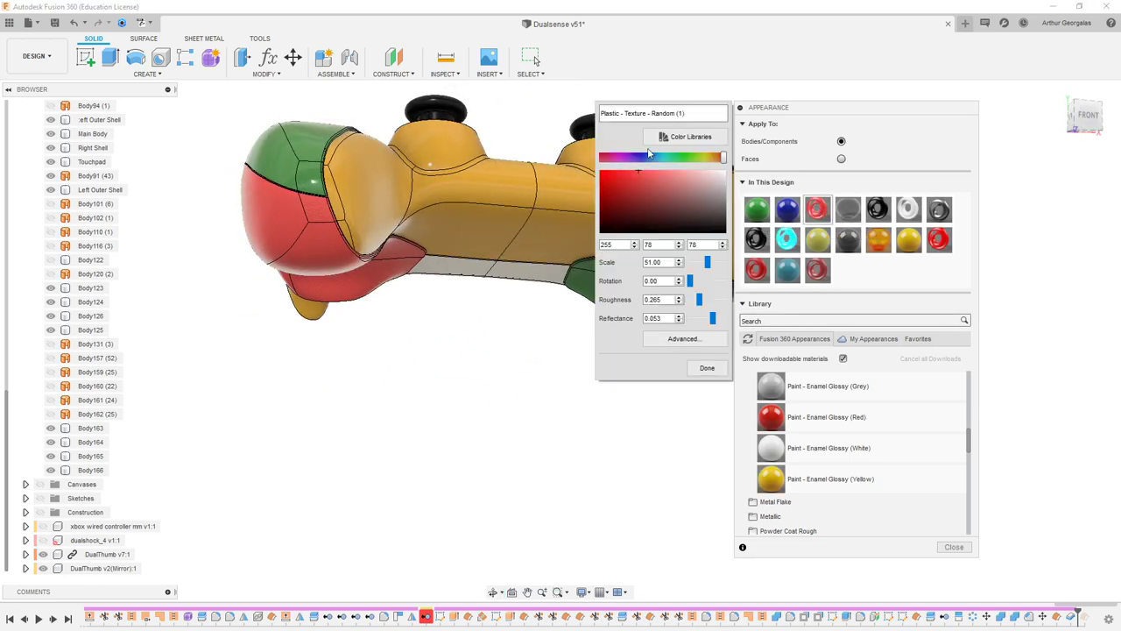
{"action": "left_click_drag", "start_coordinate": [649, 155], "coordinate": [618, 159]}
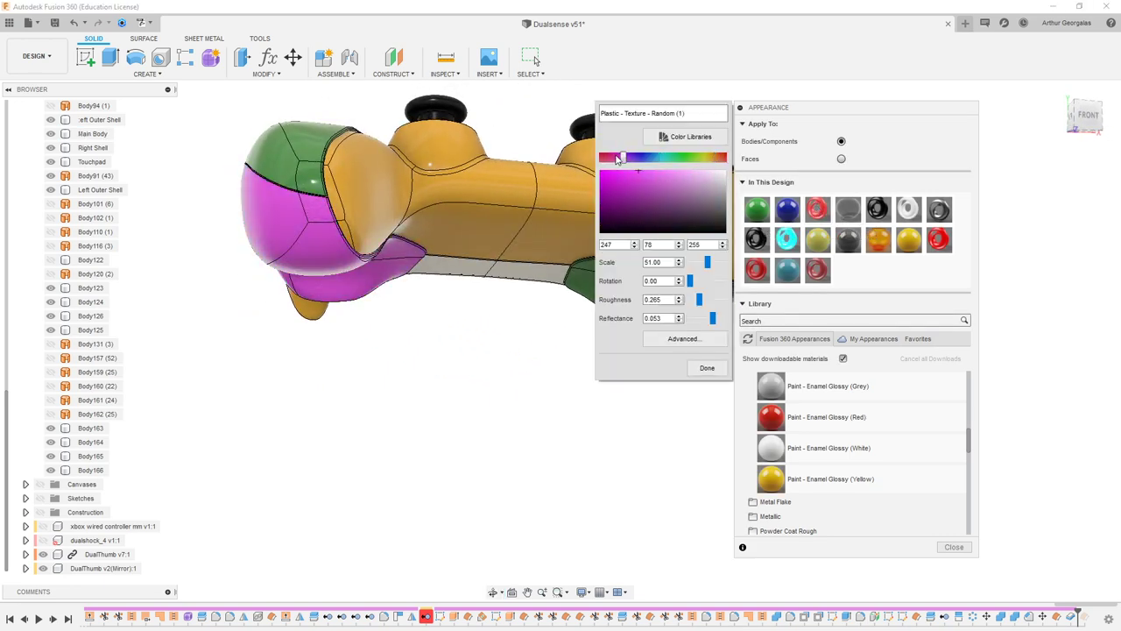
{"action": "left_click", "coordinate": [705, 368]}
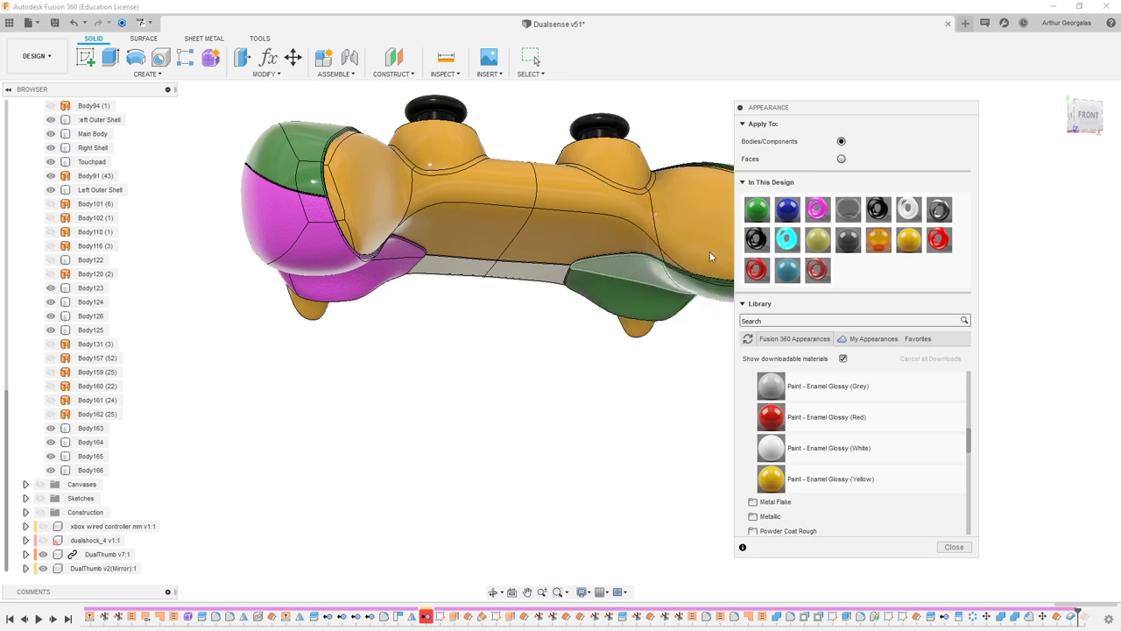
- Recolour the white Plastic - Texture - Random appearance with a scale of 19 to blue, RGB 0, 145, 255
{"action": "double_click", "coordinate": [909, 209]}
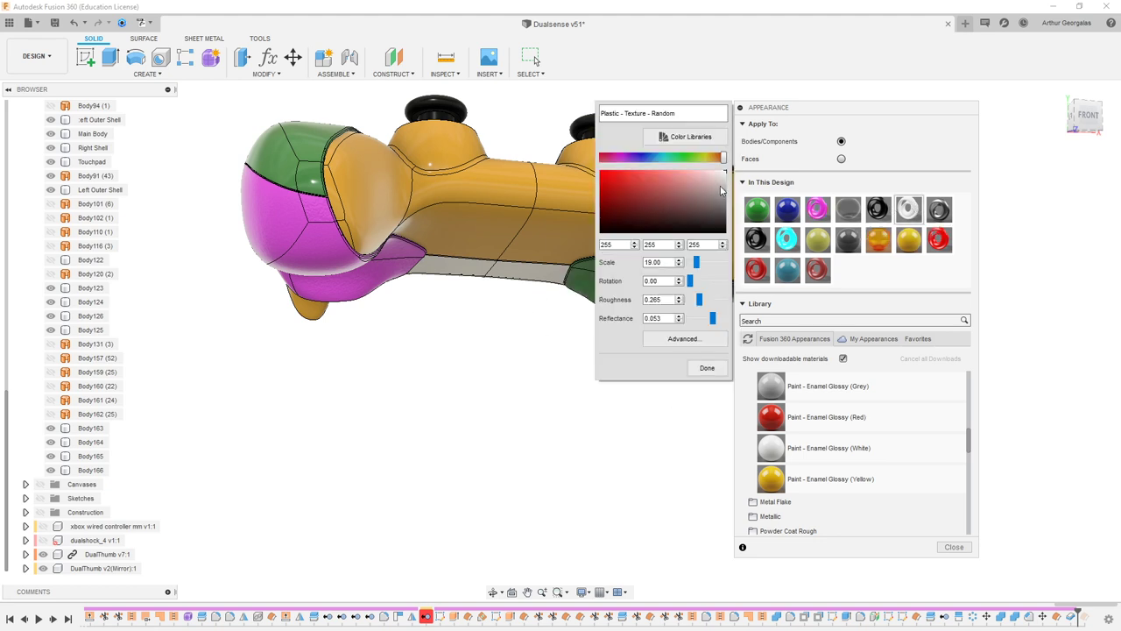
{"action": "mouse_move", "coordinate": [721, 190]}
{"action": "left_mouse_down"}
{"action": "mouse_move", "coordinate": [653, 186]}
{"action": "mouse_move", "coordinate": [736, 177]}
{"action": "mouse_move", "coordinate": [713, 195]}
{"action": "left_mouse_up"}
{"action": "left_click_drag", "start_coordinate": [680, 156], "coordinate": [654, 162]}
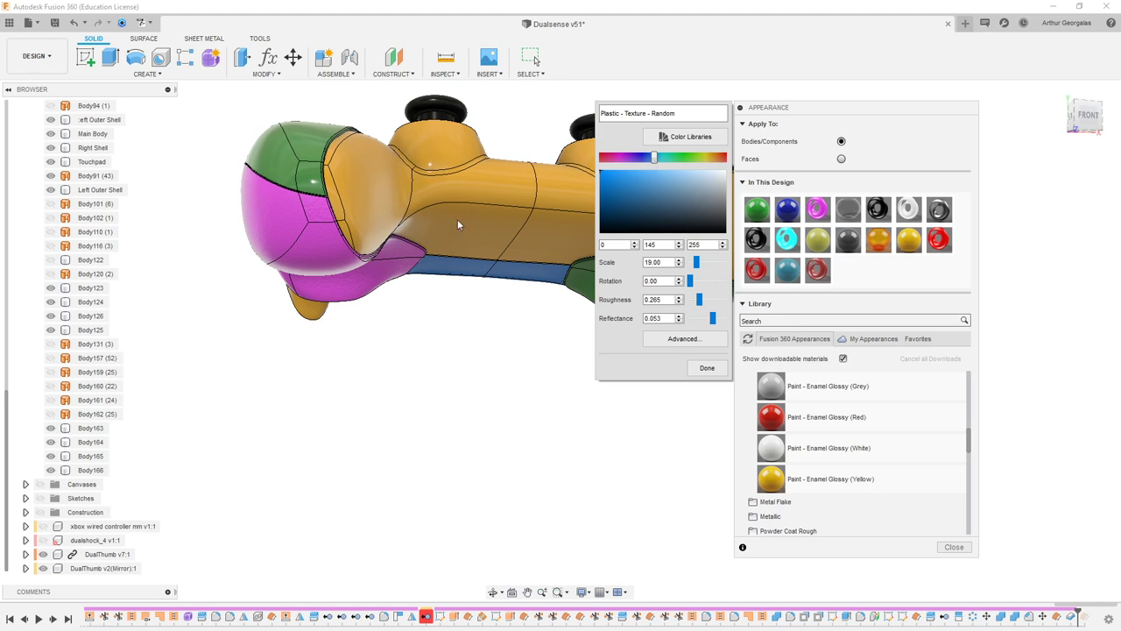
- Examine the recoloured controller from the back and front, including the surface texture of the thumbstick beside the directional buttons
{"action": "middle_click_drag", "start_coordinate": [457, 220], "coordinate": [509, 248], "text": "shift"}
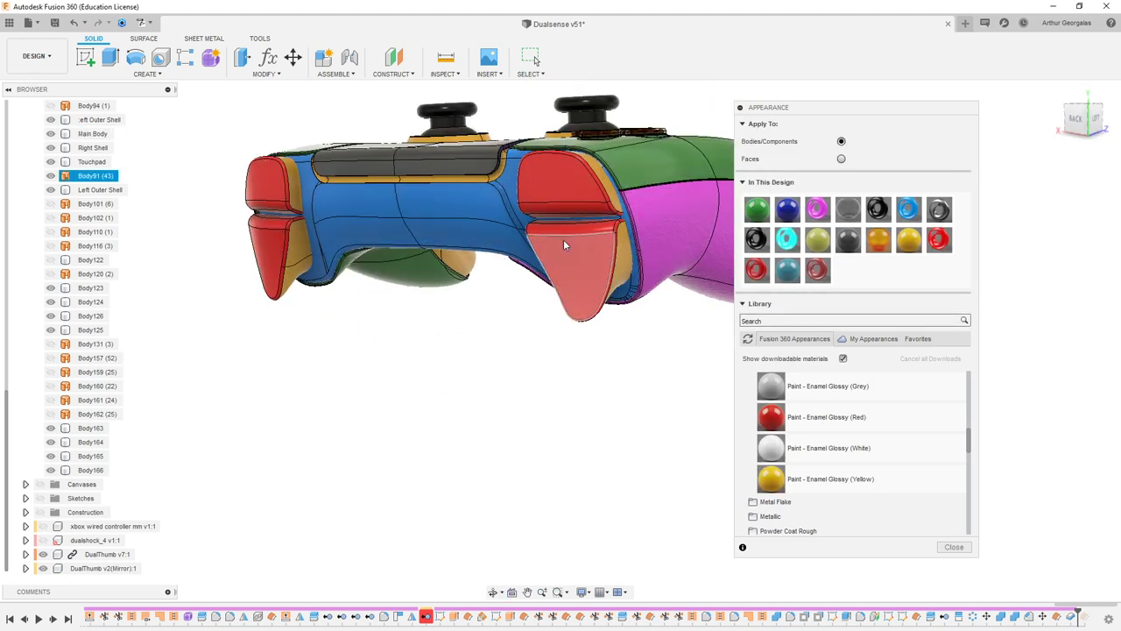
{"action": "scroll", "coordinate": [466, 340], "scroll_direction": "down", "scroll_amount": 3}
{"action": "middle_click_drag", "start_coordinate": [545, 320], "coordinate": [742, 353], "text": "shift"}
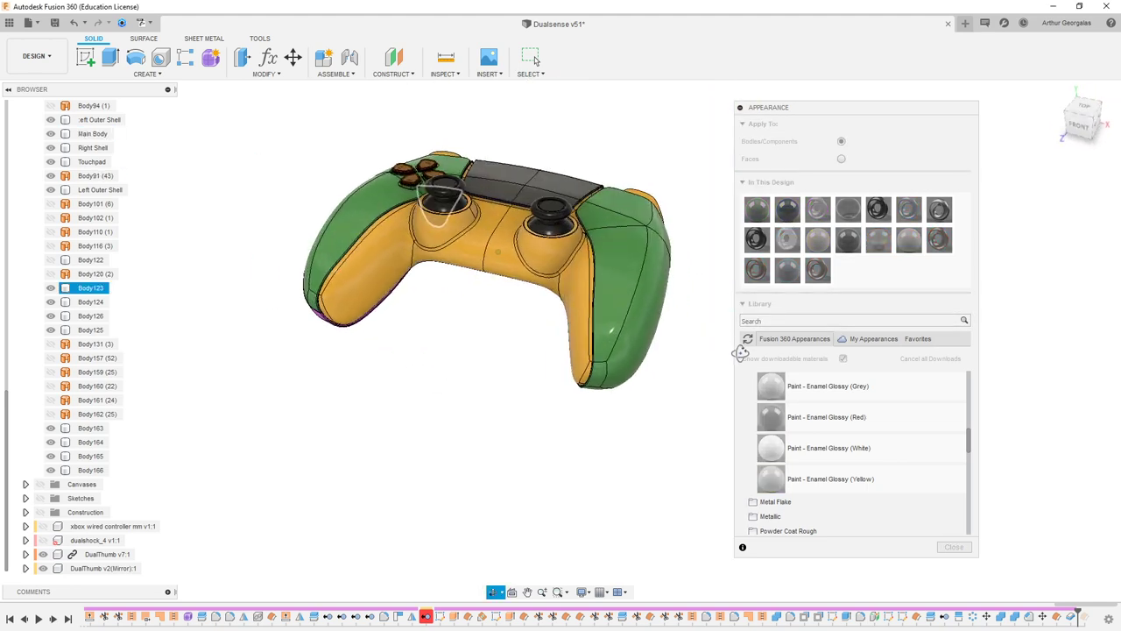
{"action": "scroll", "coordinate": [460, 180], "scroll_direction": "up", "scroll_amount": 10}
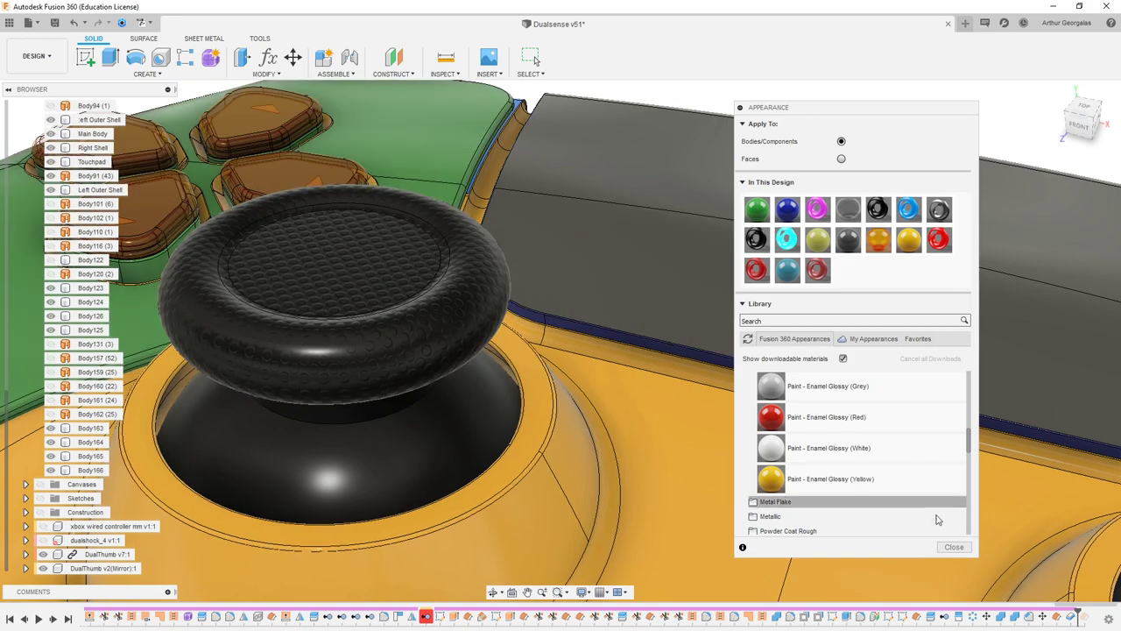
- Recolour the ABS (White) appearance on the mirrored thumbstick's base to light purple, RGB 235, 172, 255
{"action": "middle_click_drag", "start_coordinate": [405, 477], "coordinate": [450, 399], "text": "shift"}
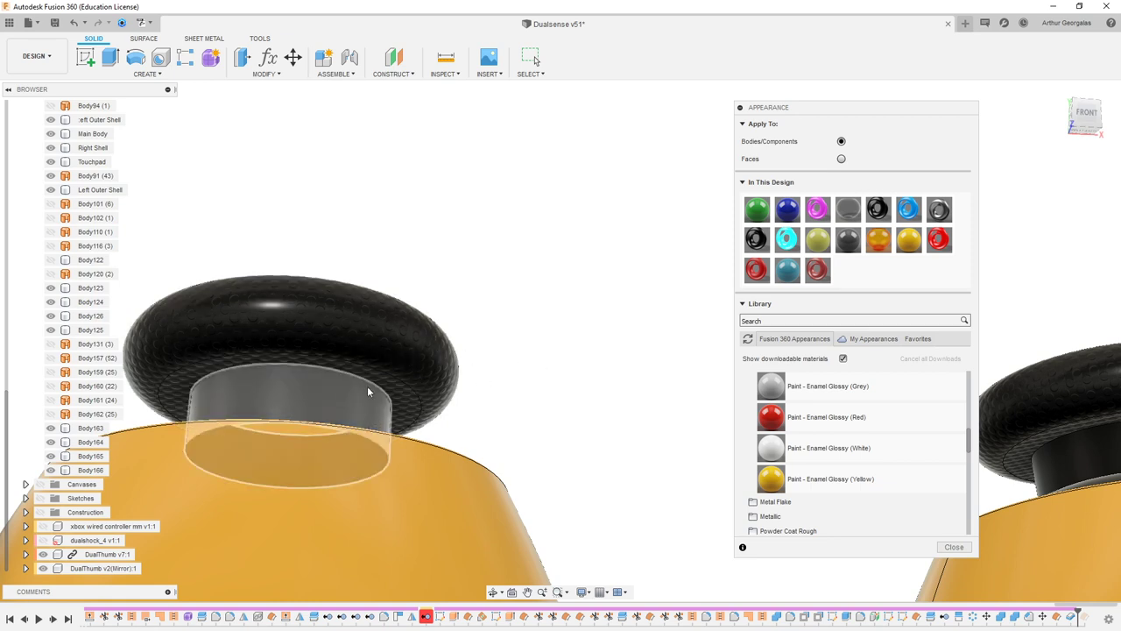
{"action": "double_click", "coordinate": [760, 239]}
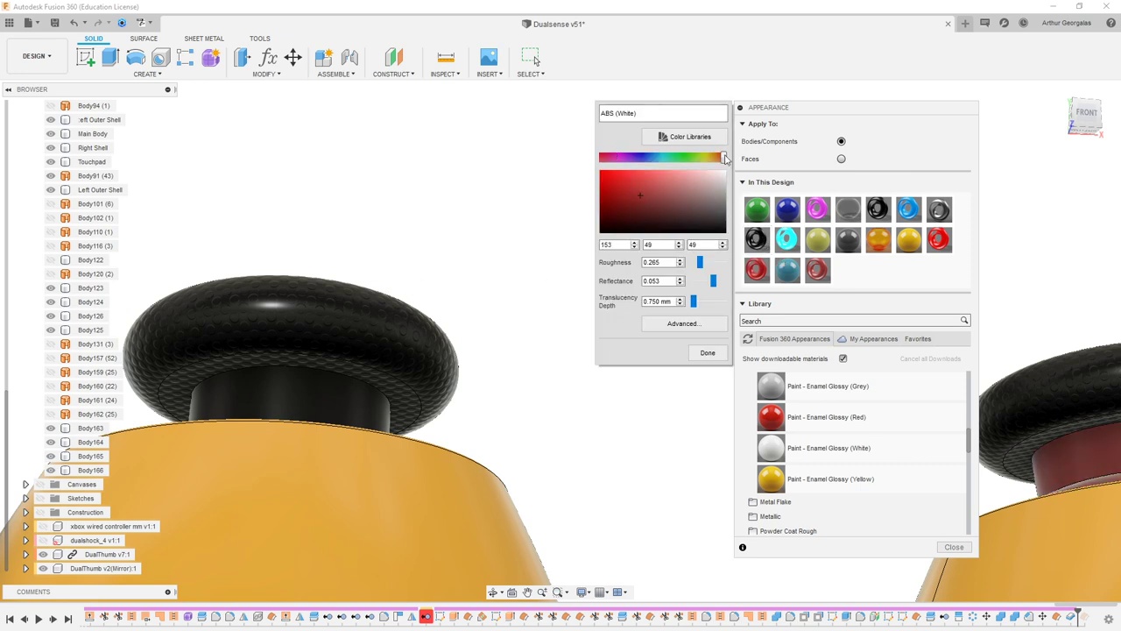
{"action": "left_click_drag", "start_coordinate": [725, 158], "coordinate": [686, 166]}
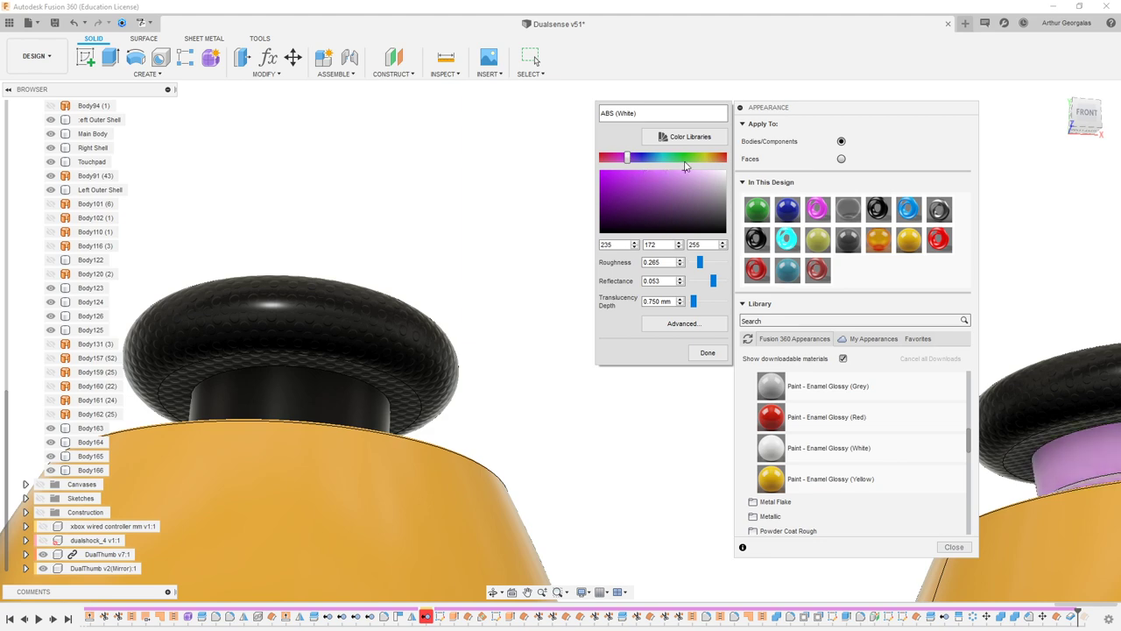
{"action": "left_click", "coordinate": [708, 353]}
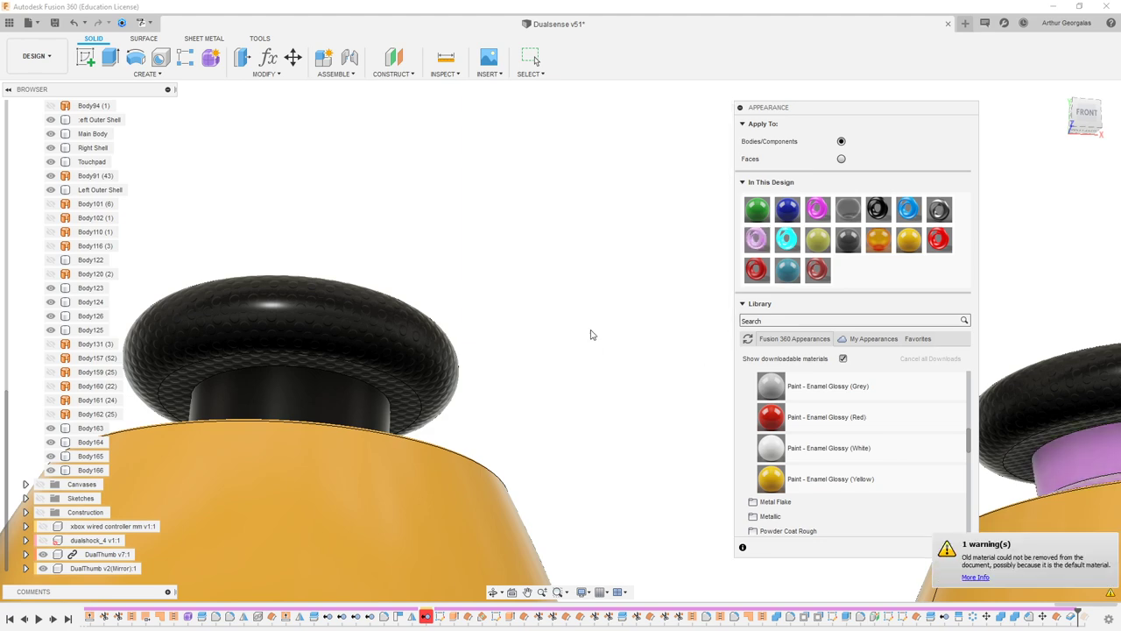
{"action": "scroll", "coordinate": [596, 338], "scroll_direction": "down", "scroll_amount": 4}
{"action": "middle_click_drag", "start_coordinate": [618, 328], "coordinate": [711, 255], "text": "shift"}
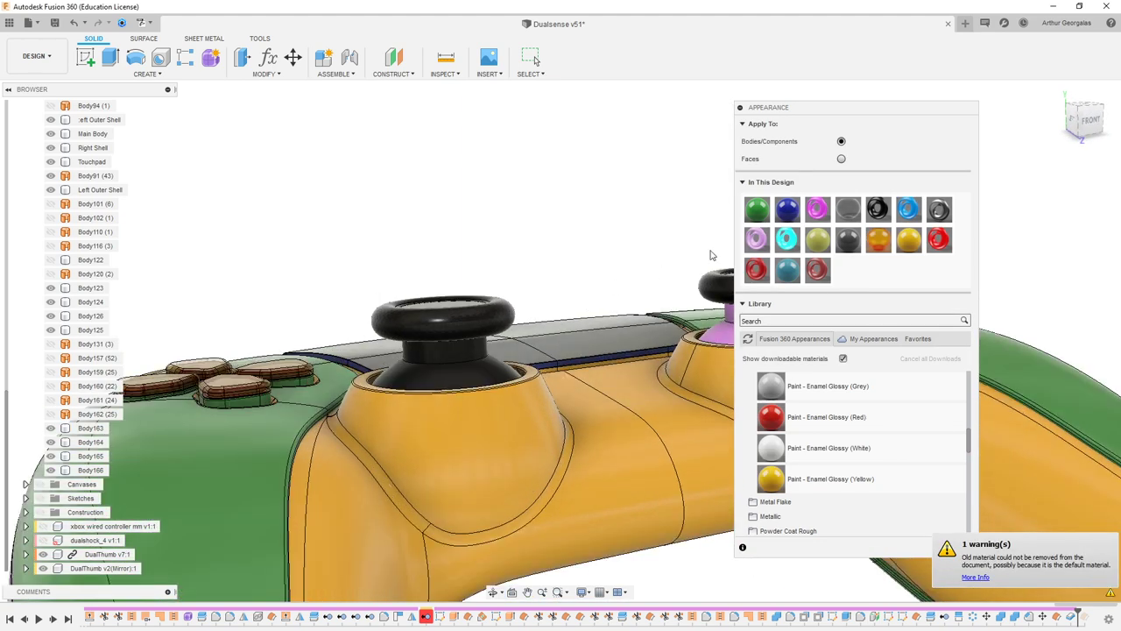
- Try to apply the light purple ABS (White) appearance to the linked thumbstick beside the directional buttons, and finish editing appearances
{"action": "left_click_drag", "start_coordinate": [755, 237], "coordinate": [463, 357]}
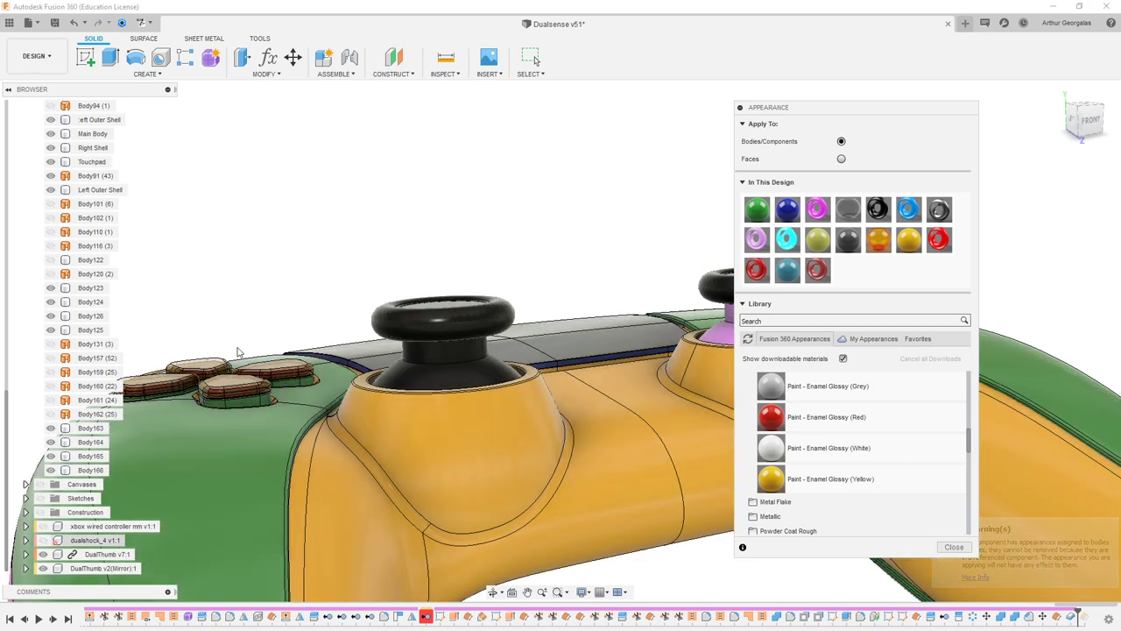
{"action": "middle_click_drag", "start_coordinate": [454, 252], "coordinate": [447, 292], "text": "shift"}
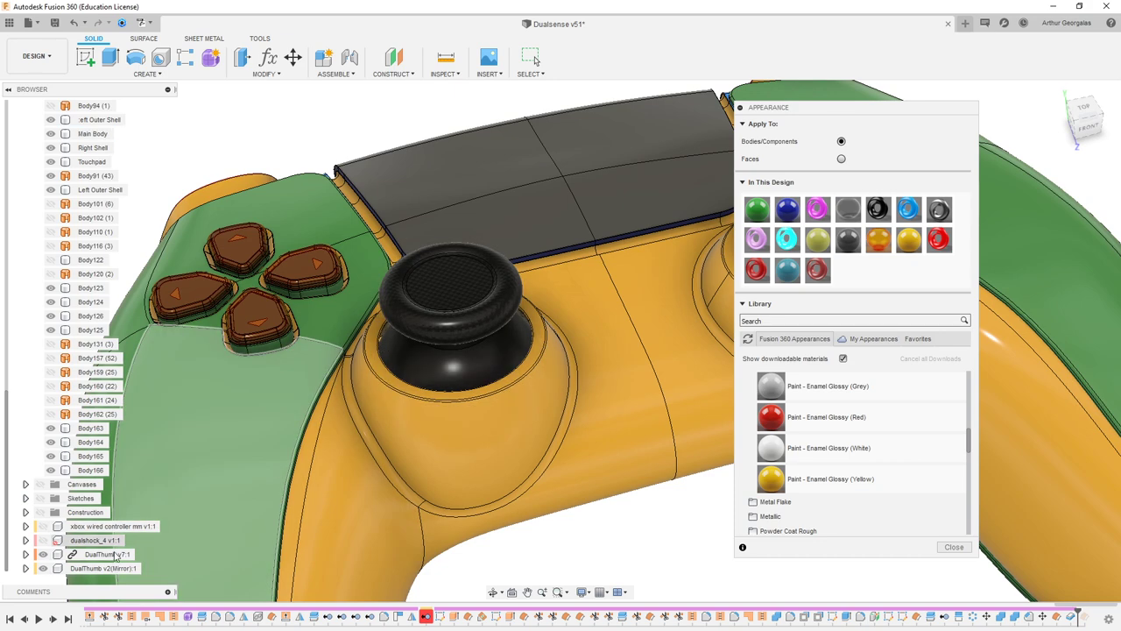
{"action": "scroll", "coordinate": [489, 335], "scroll_direction": "down", "scroll_amount": 5}
{"action": "scroll", "coordinate": [518, 288], "scroll_direction": "up", "scroll_amount": 8}
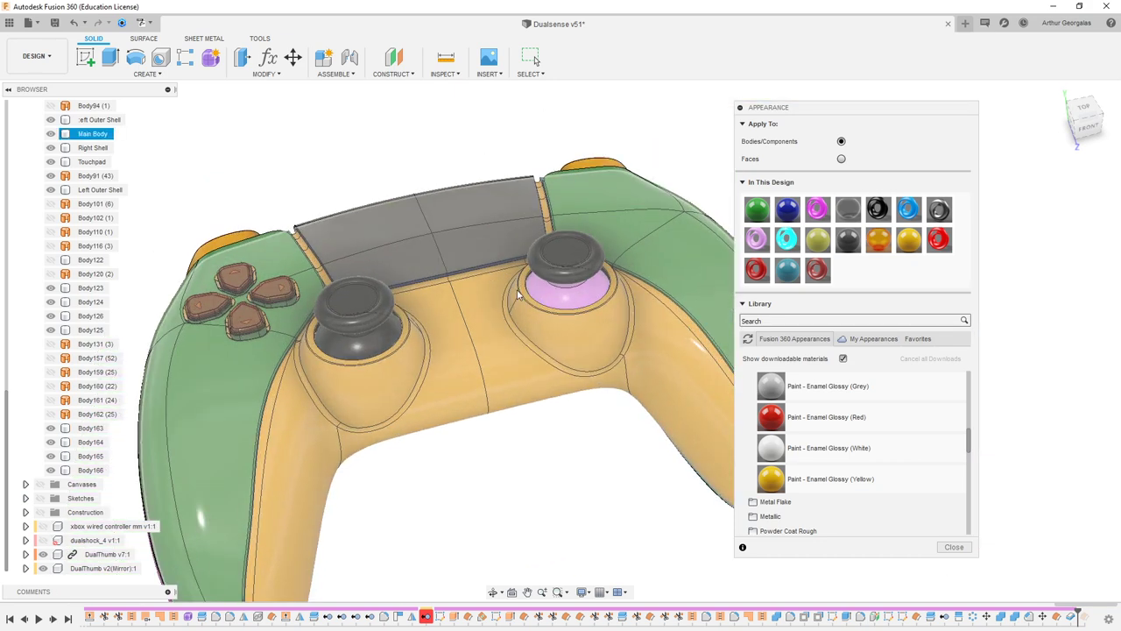
{"action": "middle_click_drag", "start_coordinate": [613, 294], "coordinate": [551, 303], "text": "shift"}
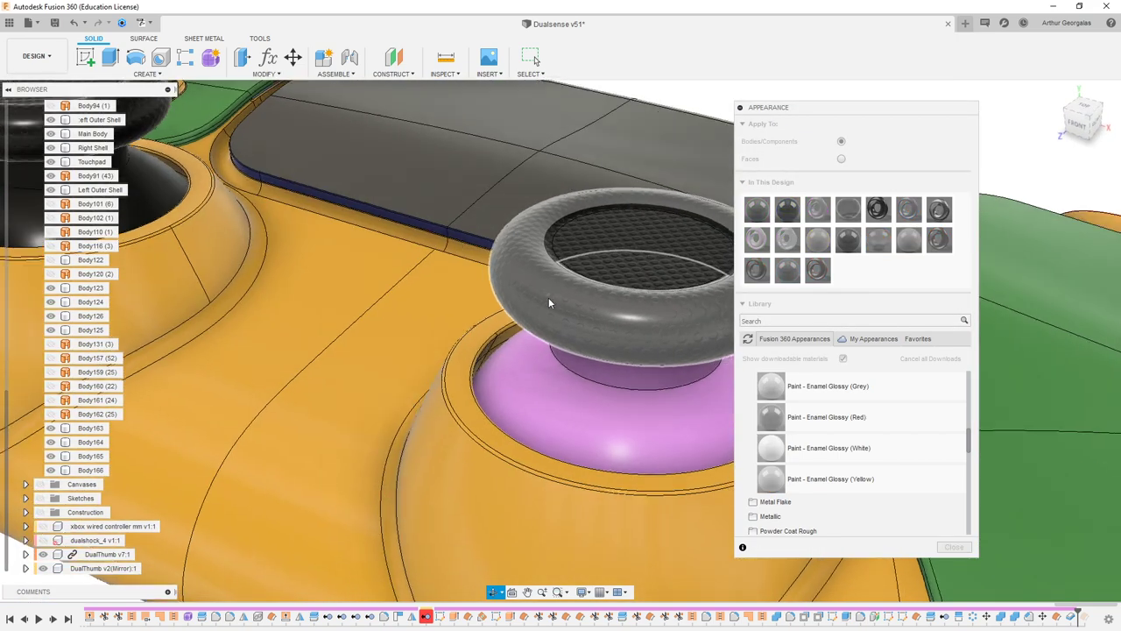
{"action": "scroll", "coordinate": [579, 340], "scroll_direction": "down", "scroll_amount": 5}
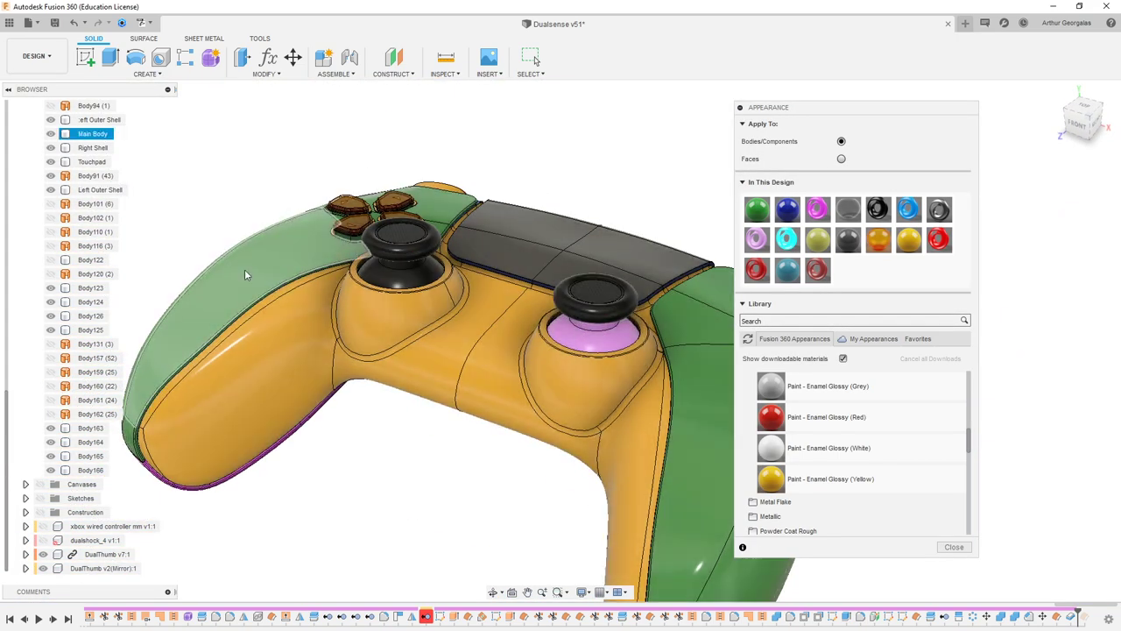
{"action": "middle_click_drag", "start_coordinate": [285, 250], "coordinate": [736, 228], "text": "shift"}
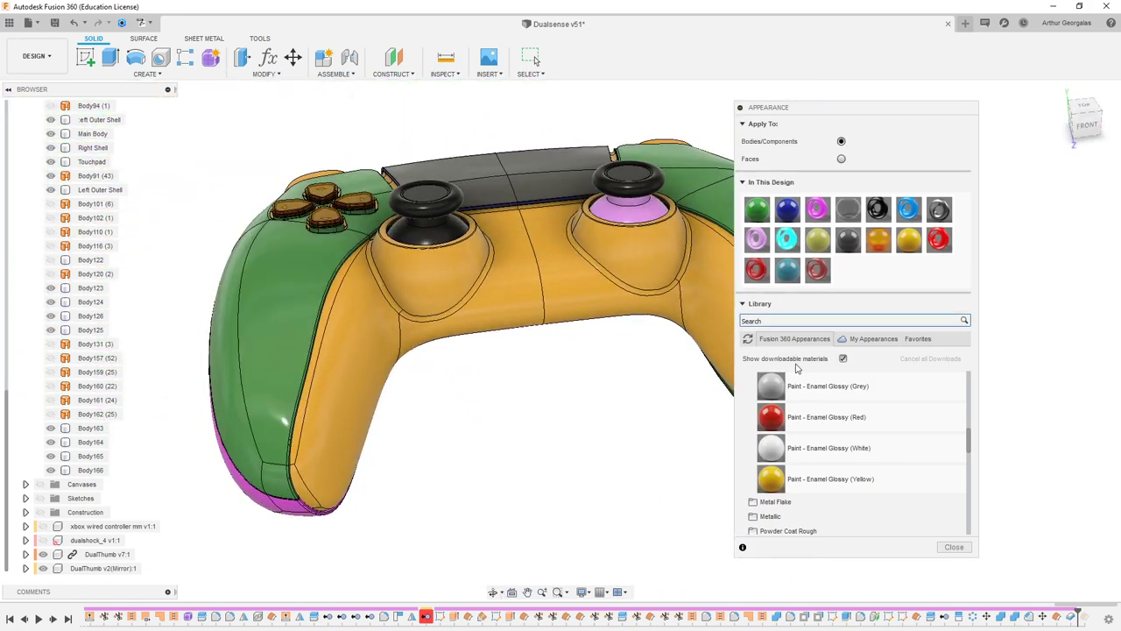
{"action": "left_click", "coordinate": [953, 548]}
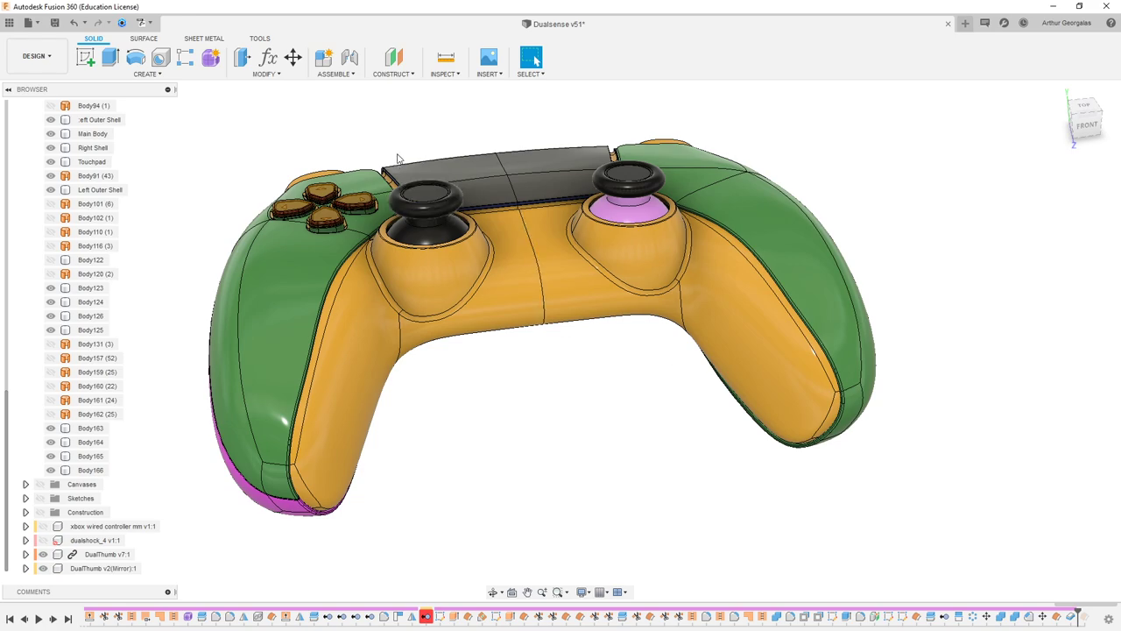
- Hide the bodies and show the canvases to examine the light strips beside the touchpad on the reference image
{"action": "scroll", "coordinate": [424, 145], "scroll_direction": "up", "scroll_amount": 3}
{"action": "middle_click_drag", "start_coordinate": [423, 145], "coordinate": [338, 249]}
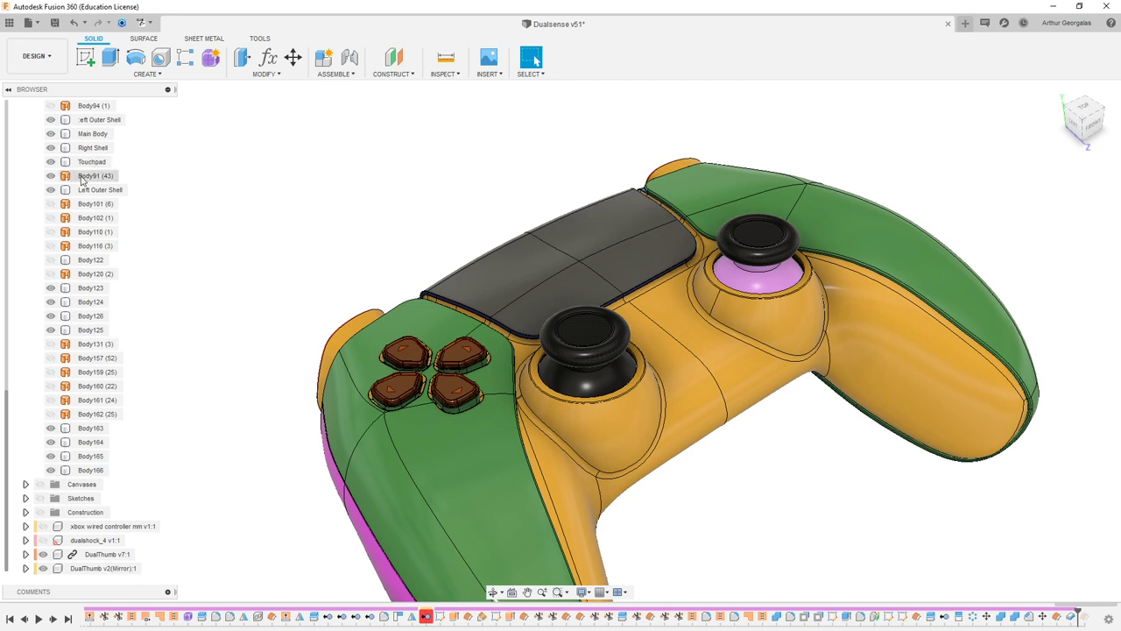
{"action": "scroll", "coordinate": [70, 176], "scroll_direction": "up", "scroll_amount": 4}
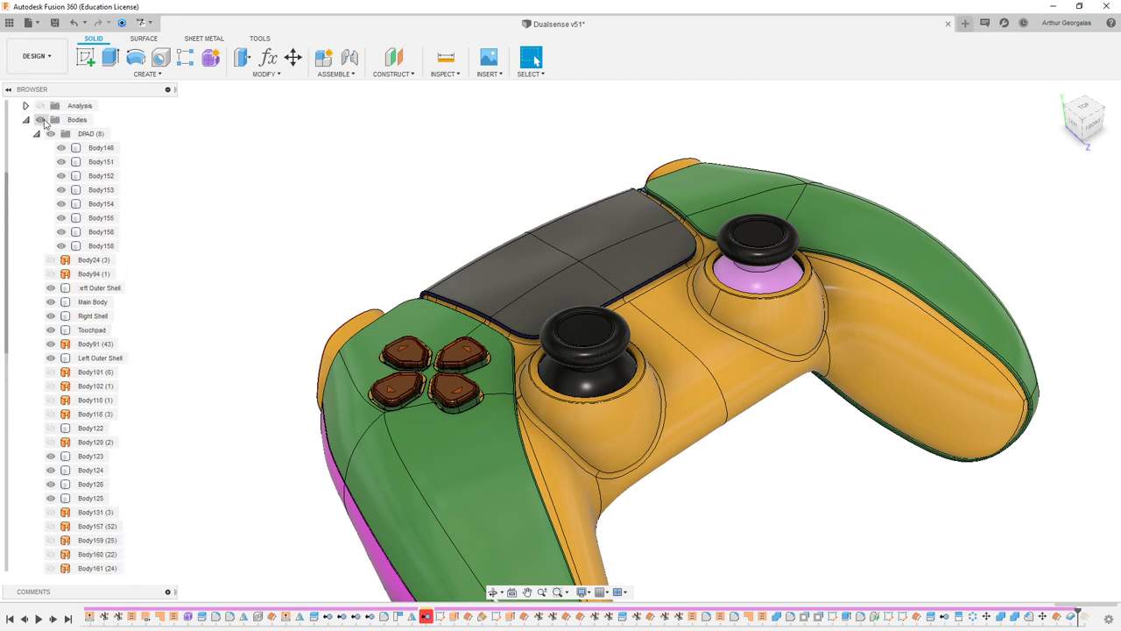
{"action": "left_click", "coordinate": [41, 120]}
{"action": "left_click", "coordinate": [27, 121]}
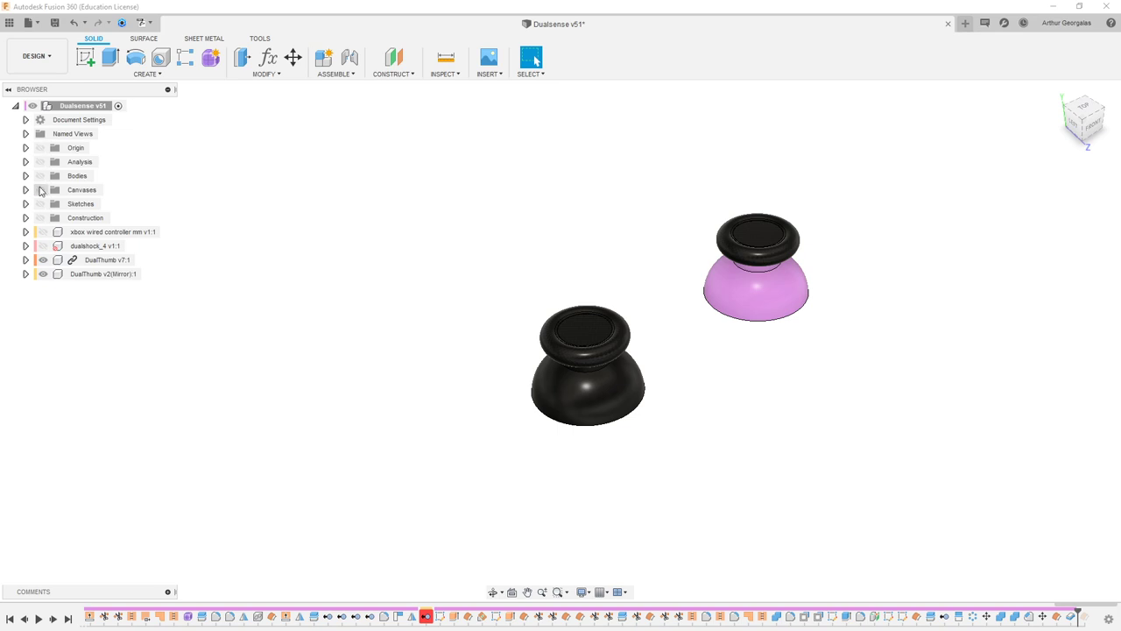
{"action": "left_click", "coordinate": [41, 190]}
{"action": "middle_click_drag", "start_coordinate": [554, 228], "coordinate": [533, 274], "text": "shift"}
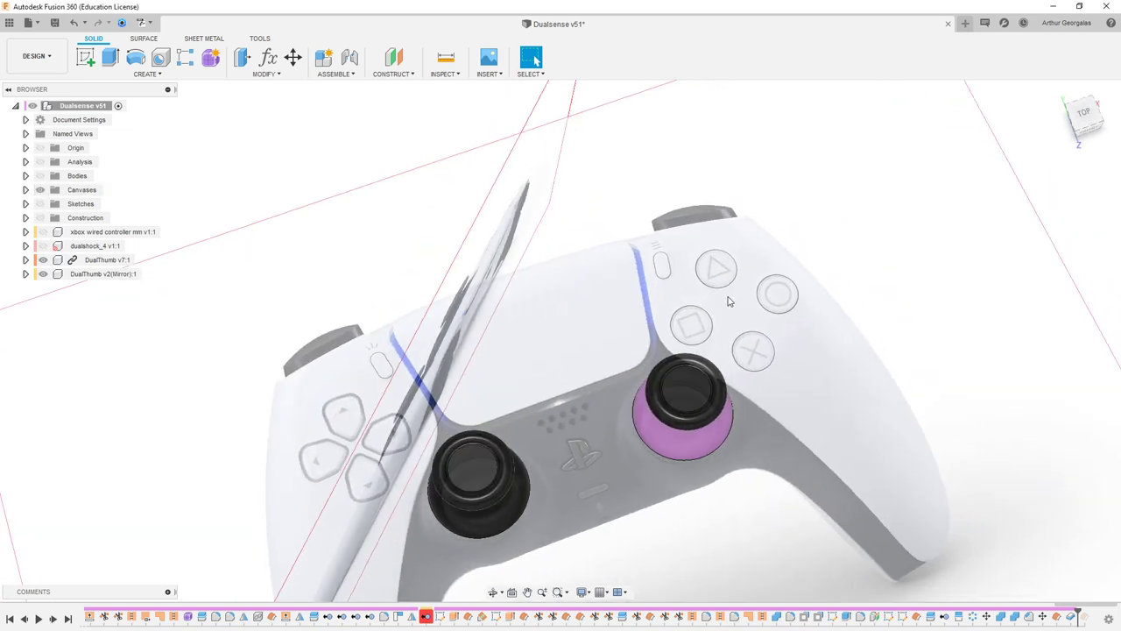
{"action": "scroll", "coordinate": [680, 272], "scroll_direction": "up", "scroll_amount": 4}
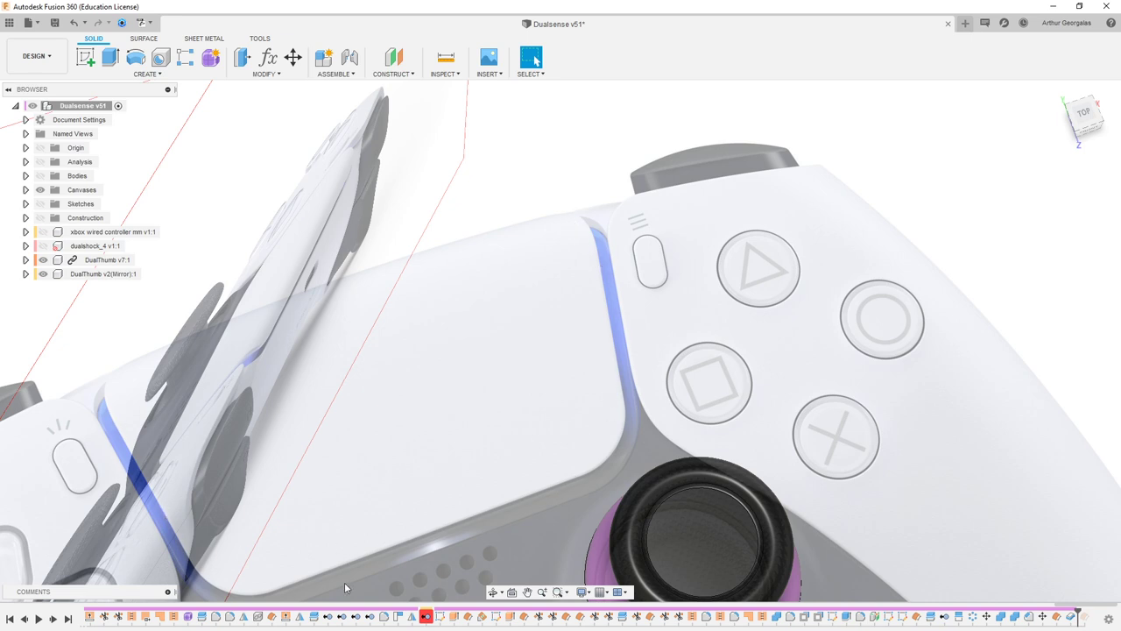
- Hide the canvases, restore the bodies and examine the main body's rim around the touchpad from the top, back and sides
{"action": "left_click", "coordinate": [40, 190]}
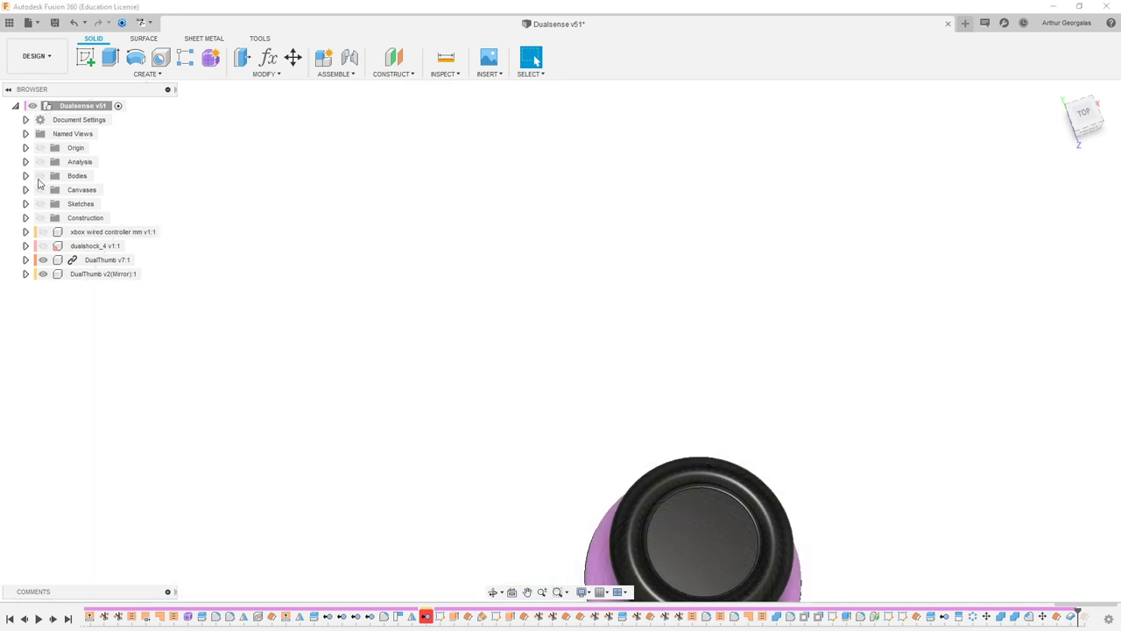
{"action": "left_click", "coordinate": [41, 176]}
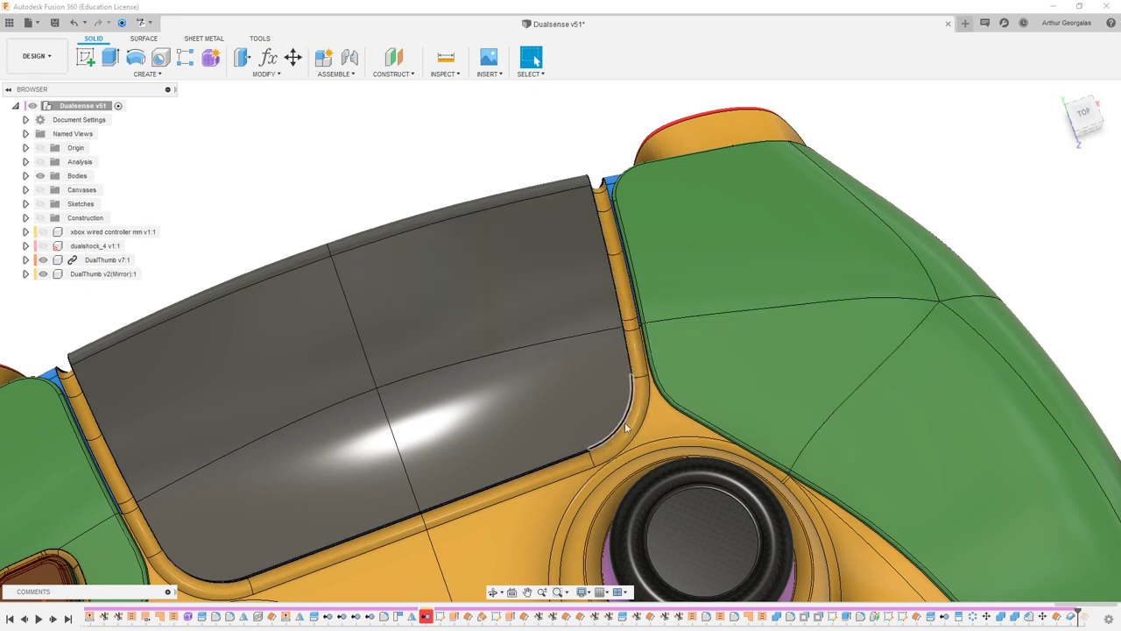
{"action": "scroll", "coordinate": [487, 497], "scroll_direction": "down", "scroll_amount": 3}
{"action": "middle_click_drag", "start_coordinate": [466, 475], "coordinate": [603, 276], "text": "shift"}
{"action": "scroll", "coordinate": [364, 391], "scroll_direction": "up", "scroll_amount": 3}
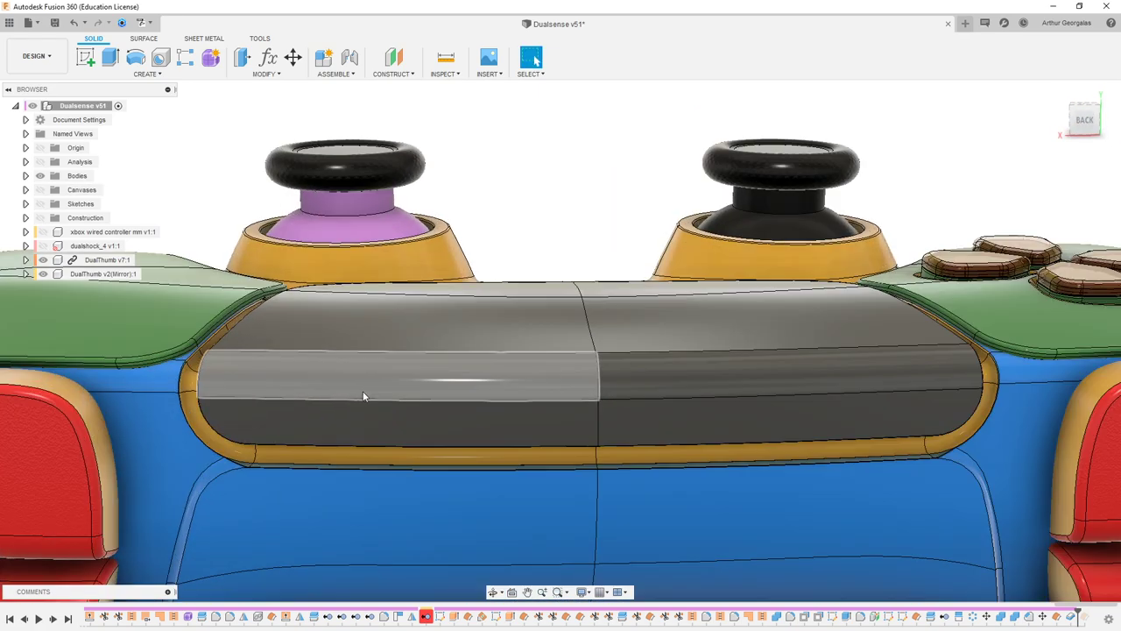
{"action": "mouse_move", "coordinate": [602, 484]}
{"action": "middle_mouse_down", "text": "shift"}
{"action": "mouse_move", "coordinate": [638, 488]}
{"action": "mouse_move", "coordinate": [608, 503]}
{"action": "middle_mouse_up", "text": "shift"}
{"action": "scroll", "coordinate": [639, 464], "scroll_direction": "up", "scroll_amount": 4}
{"action": "middle_click_drag", "start_coordinate": [608, 274], "coordinate": [739, 227], "text": "shift"}
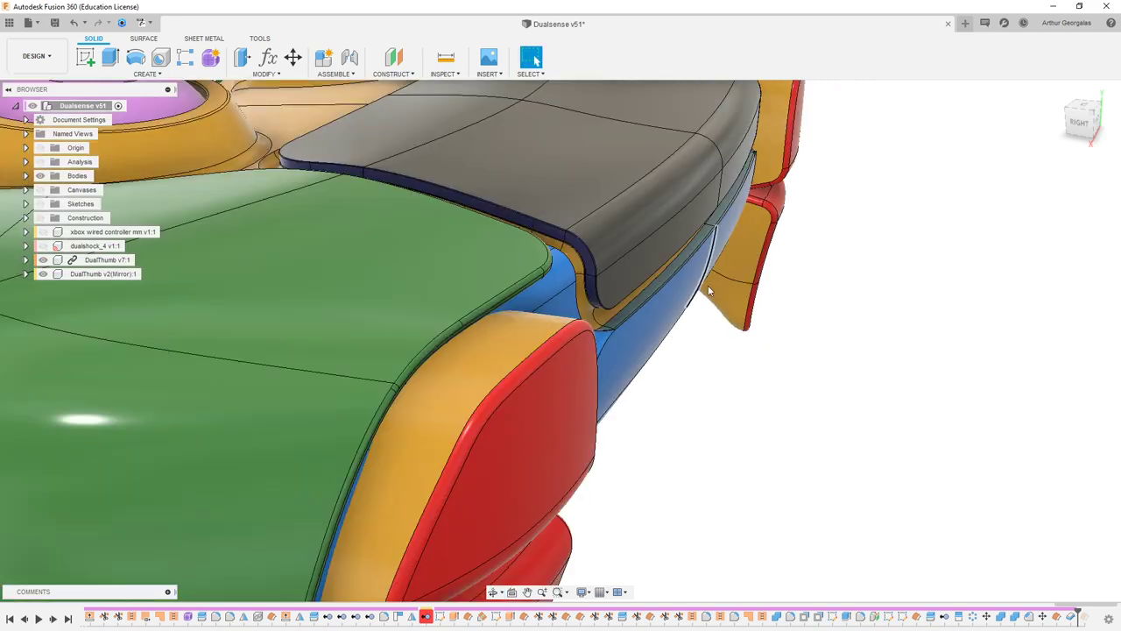
{"action": "middle_click_drag", "start_coordinate": [614, 289], "coordinate": [586, 328], "text": "shift"}
{"action": "scroll", "coordinate": [585, 329], "scroll_direction": "down", "scroll_amount": 5}
{"action": "scroll", "coordinate": [704, 311], "scroll_direction": "up", "scroll_amount": 3}
{"action": "scroll", "coordinate": [701, 324], "scroll_direction": "up", "scroll_amount": 5}
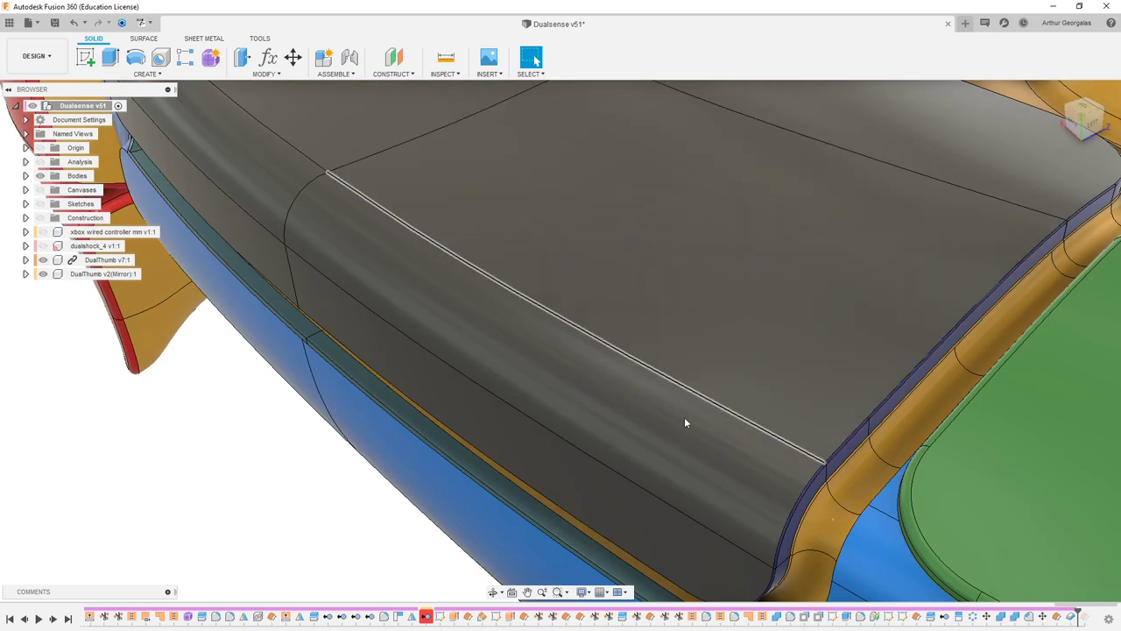
- Locate the body that owns the thin face below the touchpad's back edge by toggling the Main Body's visibility
{"action": "left_click", "coordinate": [534, 520]}
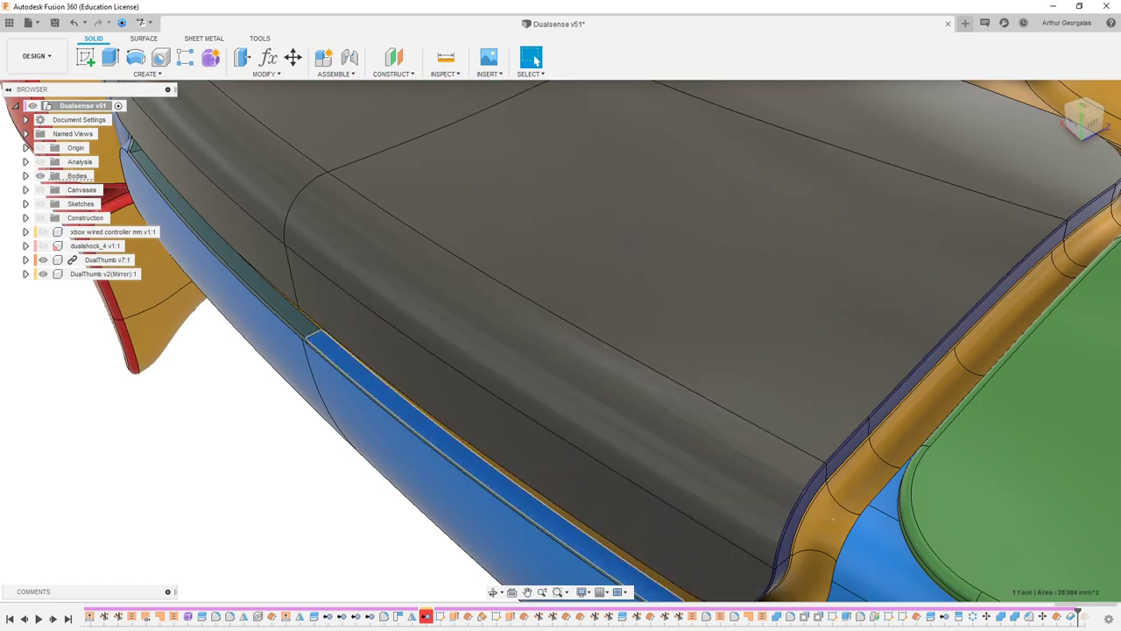
{"action": "left_click", "coordinate": [25, 176]}
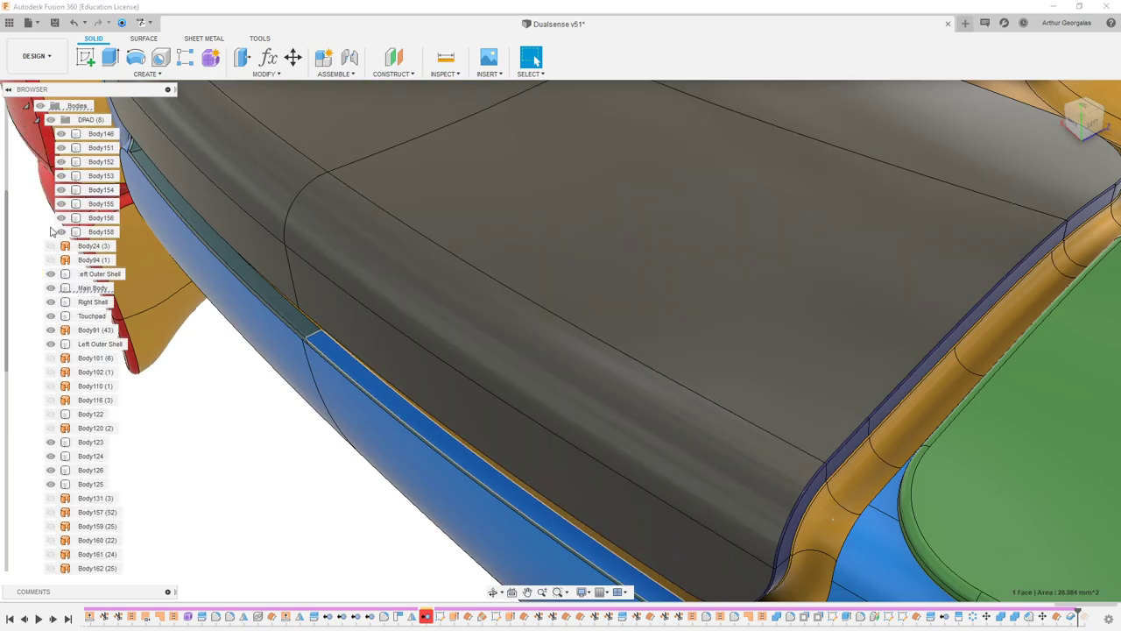
{"action": "left_click", "coordinate": [53, 288]}
{"action": "left_click", "coordinate": [51, 288]}
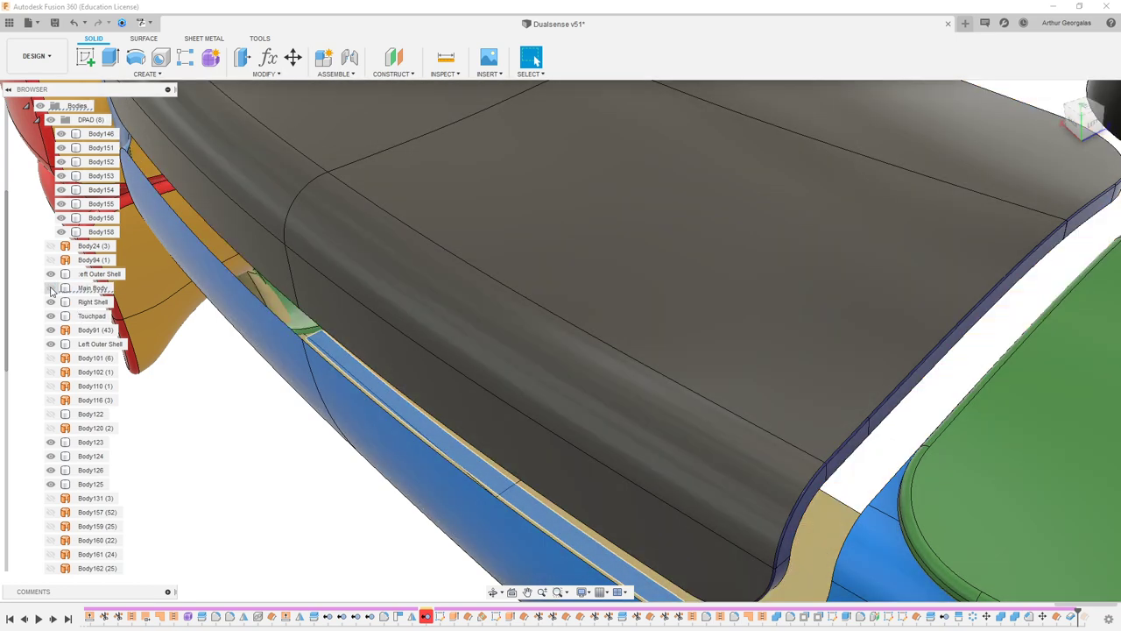
{"action": "left_click", "coordinate": [51, 289]}
{"action": "scroll", "coordinate": [319, 406], "scroll_direction": "down", "scroll_amount": 5}
{"action": "left_click", "coordinate": [361, 494]}
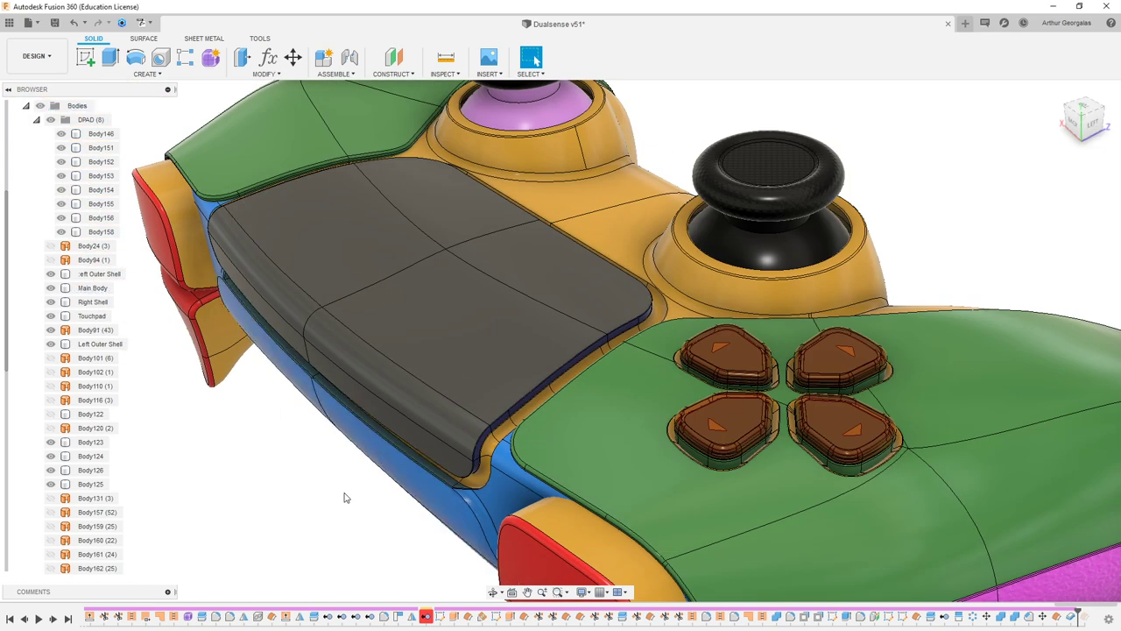
- Roll the timeline forward to its end and examine the rim around the touchpad from the back and top
{"action": "middle_click_drag", "start_coordinate": [472, 499], "coordinate": [510, 496], "text": "shift"}
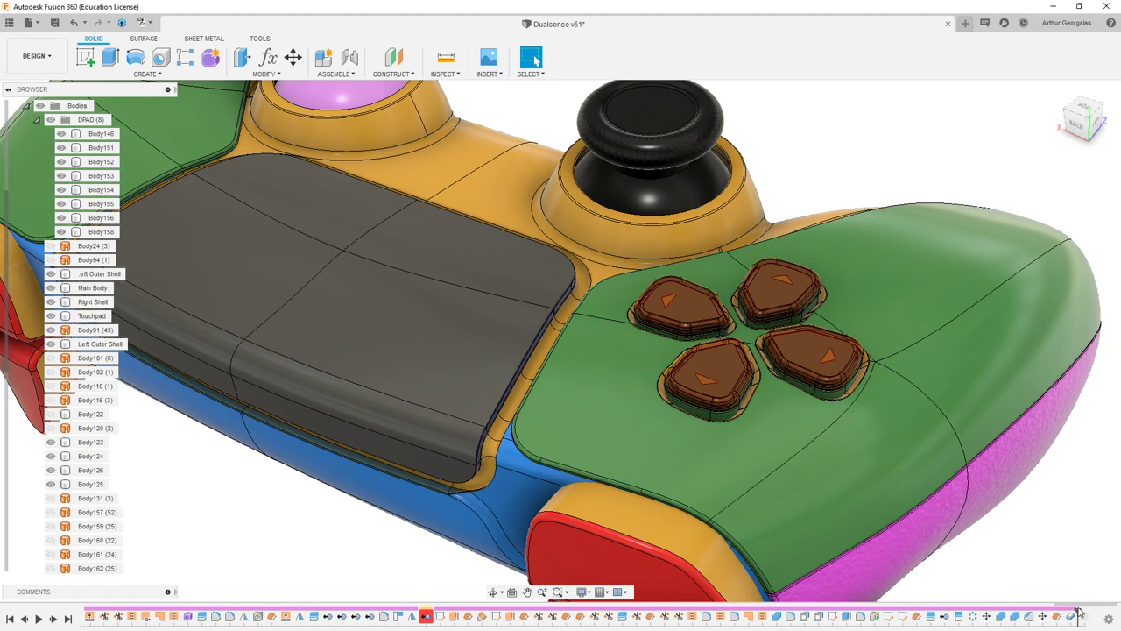
{"action": "left_click_drag", "start_coordinate": [1081, 612], "coordinate": [1084, 616]}
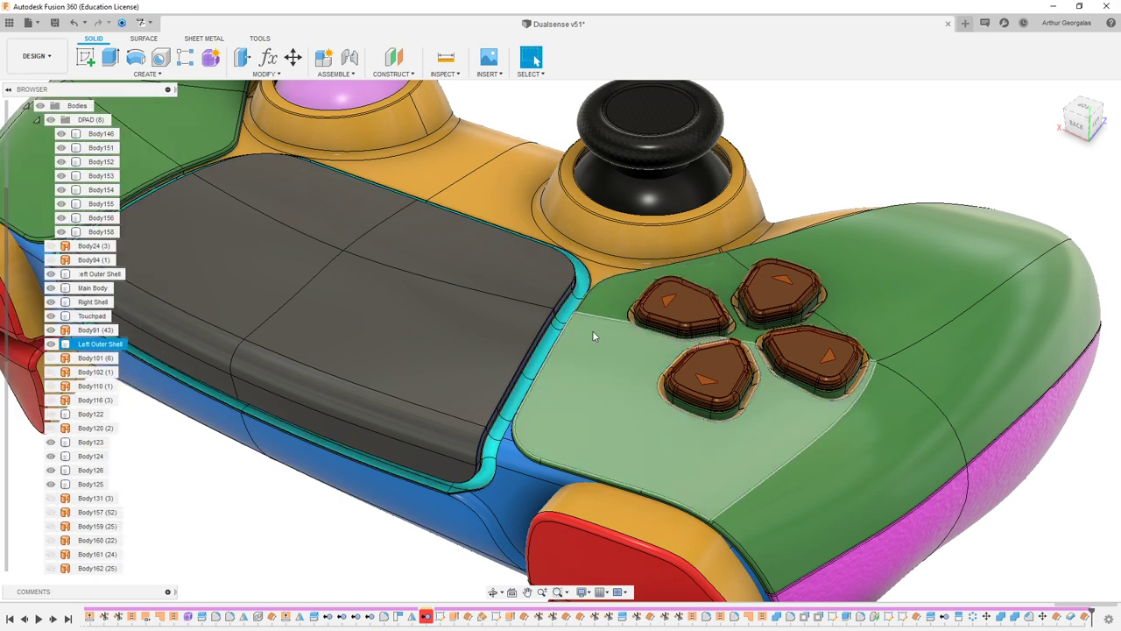
{"action": "middle_click_drag", "start_coordinate": [592, 336], "coordinate": [622, 392], "text": "shift"}
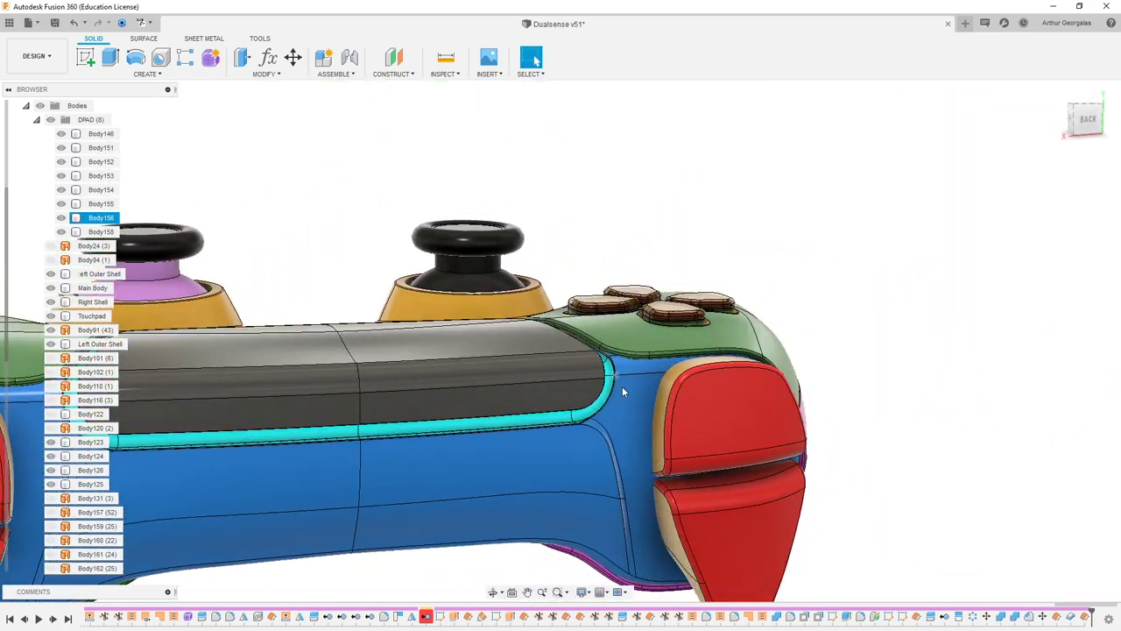
{"action": "middle_click_drag", "start_coordinate": [293, 433], "coordinate": [503, 436], "text": "shift"}
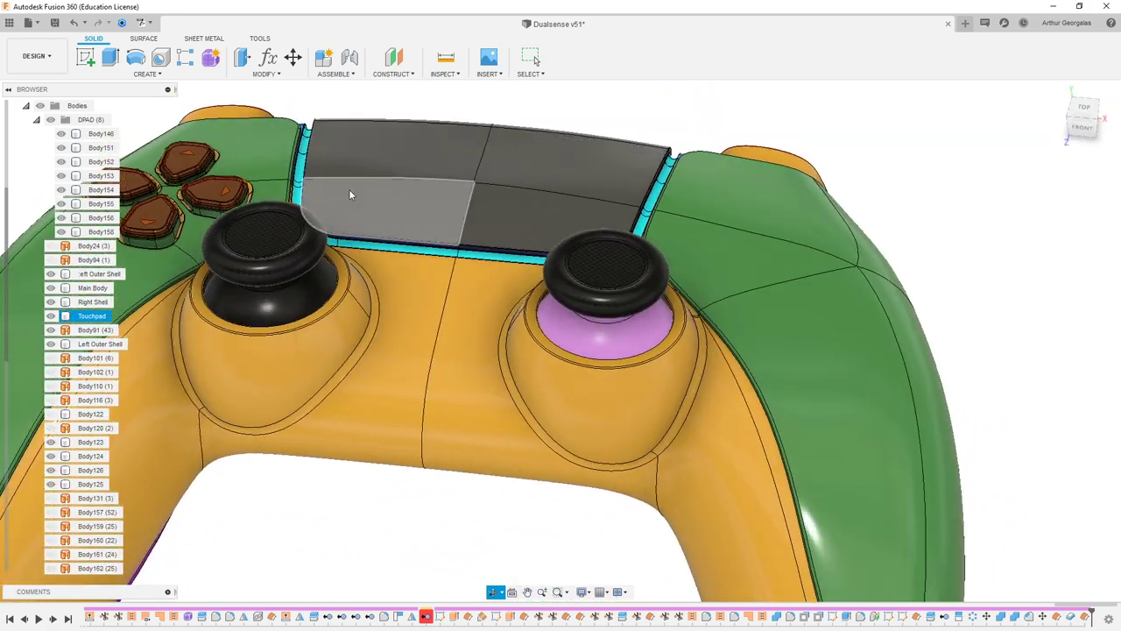
{"action": "middle_click_drag", "start_coordinate": [350, 194], "coordinate": [430, 268]}
{"action": "middle_click_drag", "start_coordinate": [423, 211], "coordinate": [426, 270], "text": "shift"}
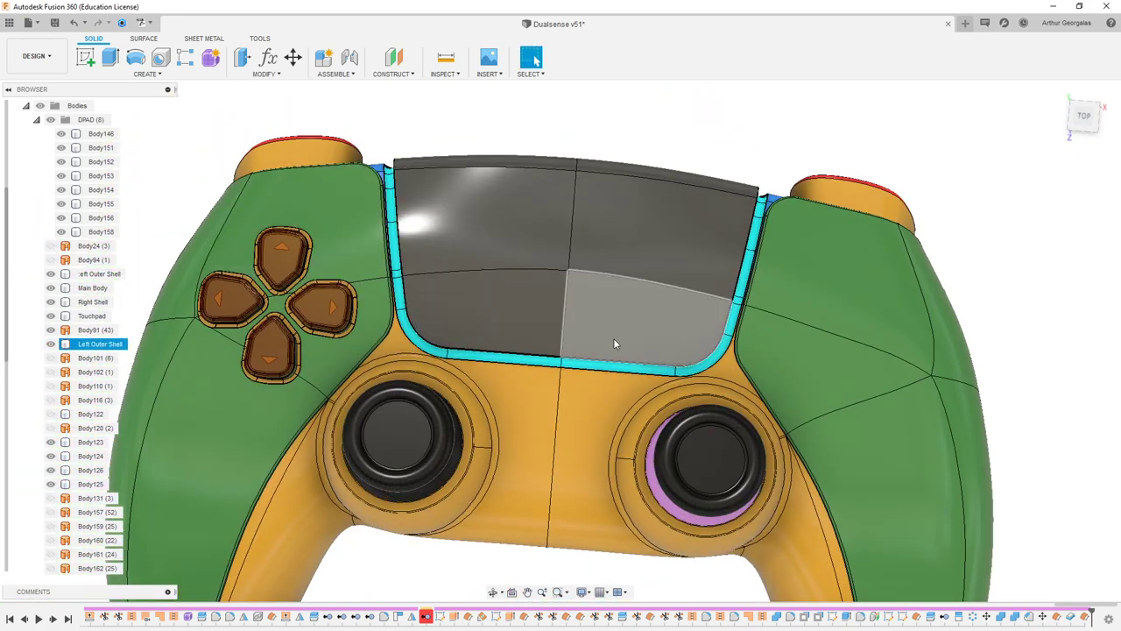
- Save the design with the version description User Saved and export Dualsense v52 to the Desktop as a Fusion 360 archive (.f3z)
{"action": "left_click", "coordinate": [54, 22]}
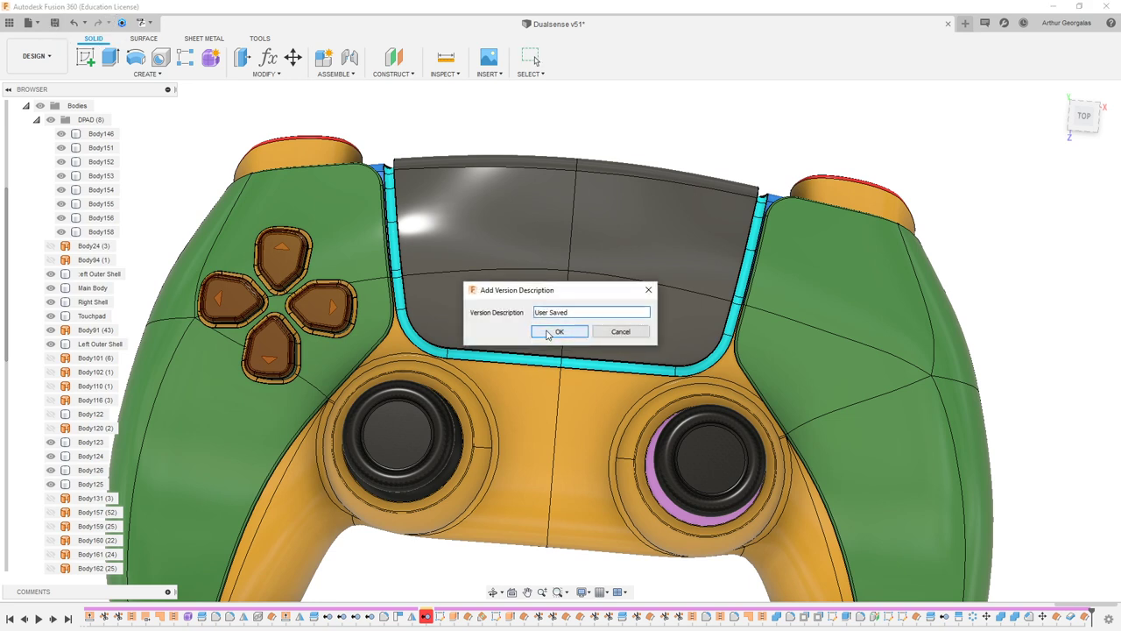
{"action": "left_click", "coordinate": [547, 333]}
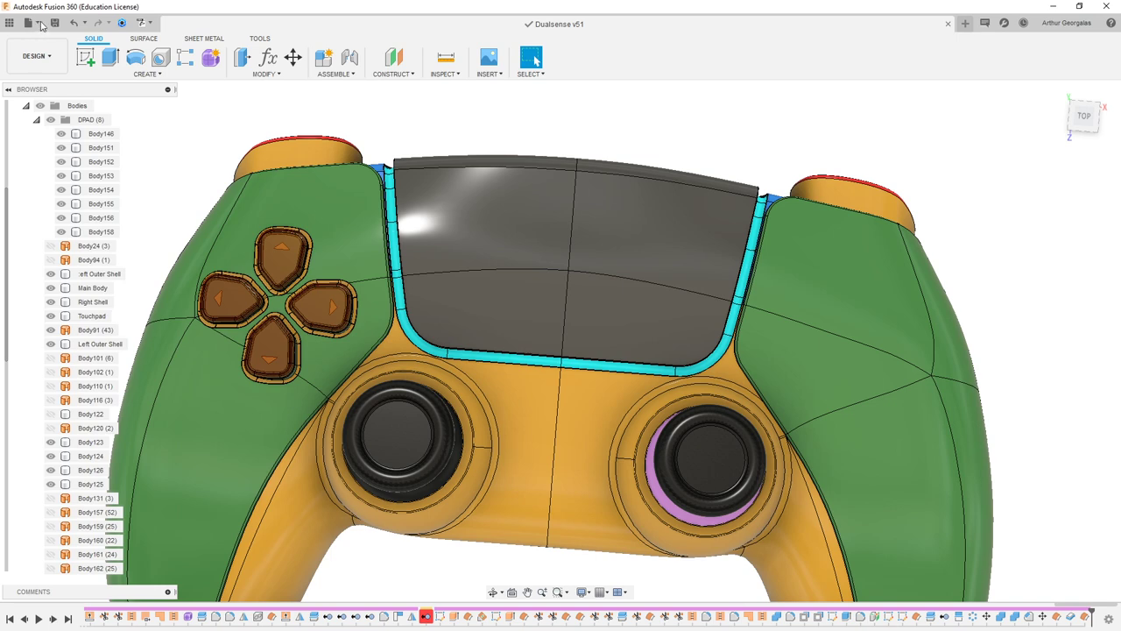
{"action": "left_click", "coordinate": [39, 24]}
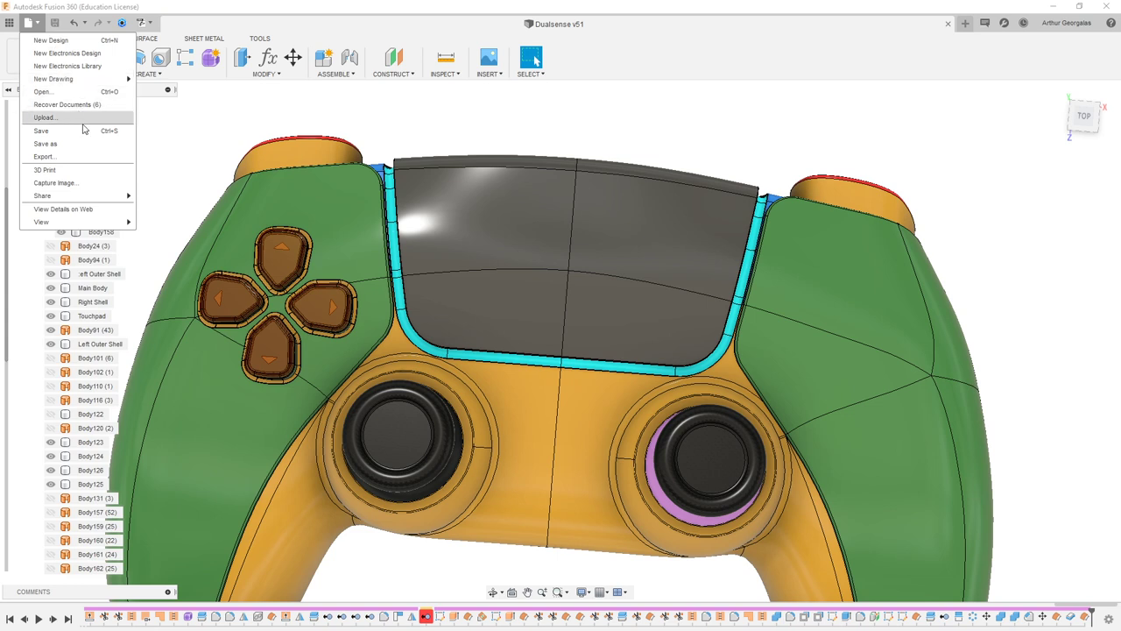
{"action": "left_click", "coordinate": [85, 156]}
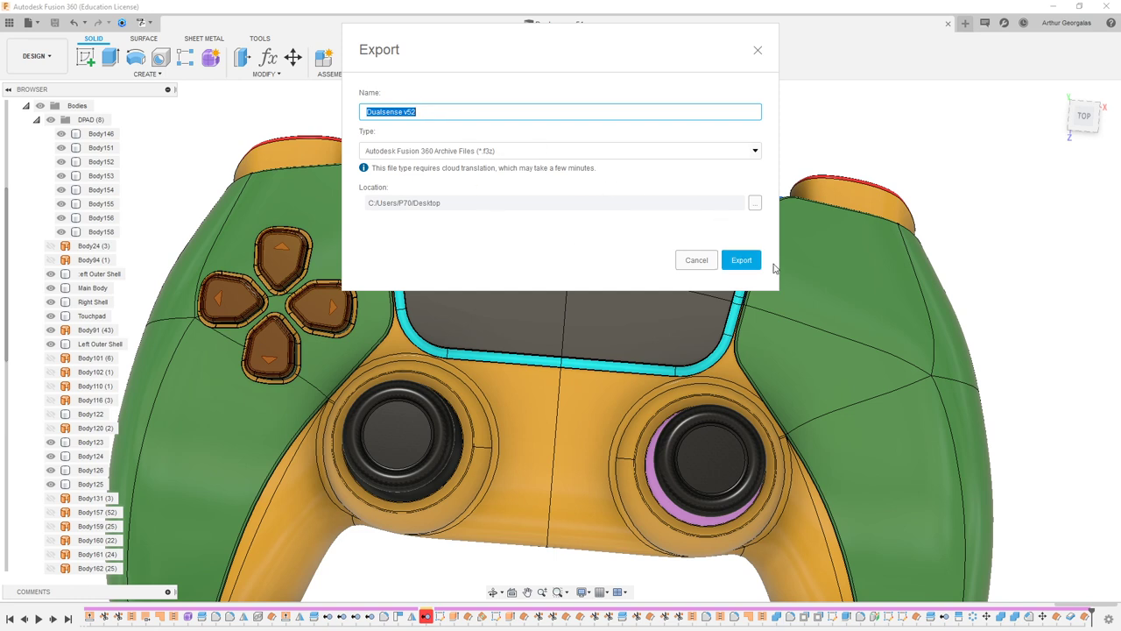
{"action": "left_click", "coordinate": [743, 261]}
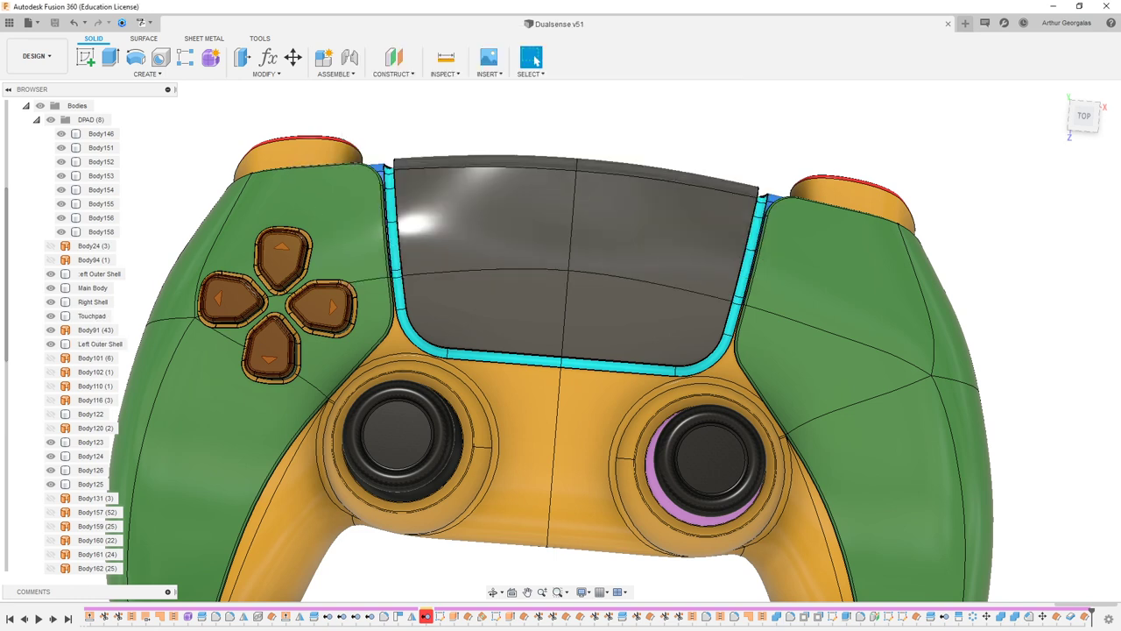
- Export Dualsense v52 to the Desktop as a STEP file
{"action": "left_click", "coordinate": [29, 29]}
{"action": "left_click", "coordinate": [43, 156]}
{"action": "left_click", "coordinate": [499, 157]}
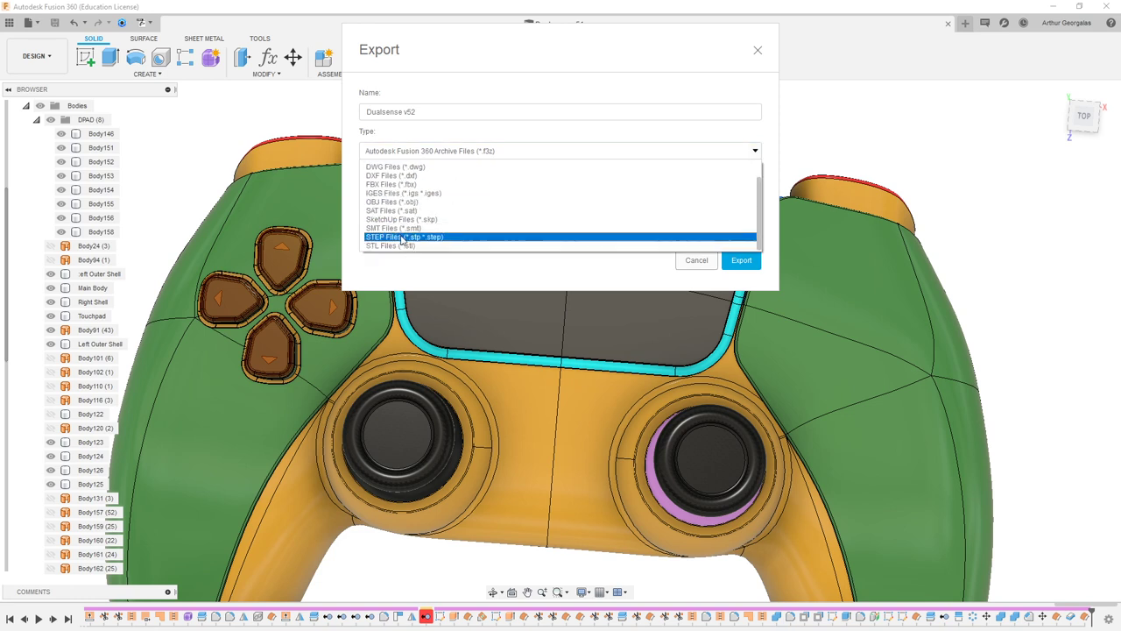
{"action": "left_click", "coordinate": [403, 237]}
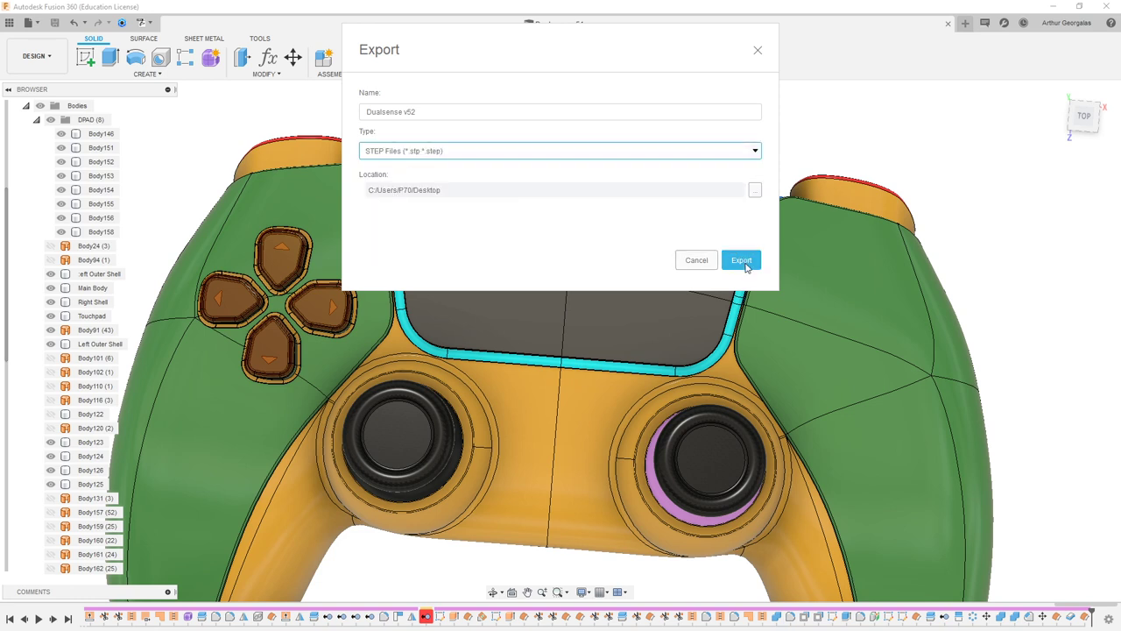
{"action": "left_click", "coordinate": [741, 261]}
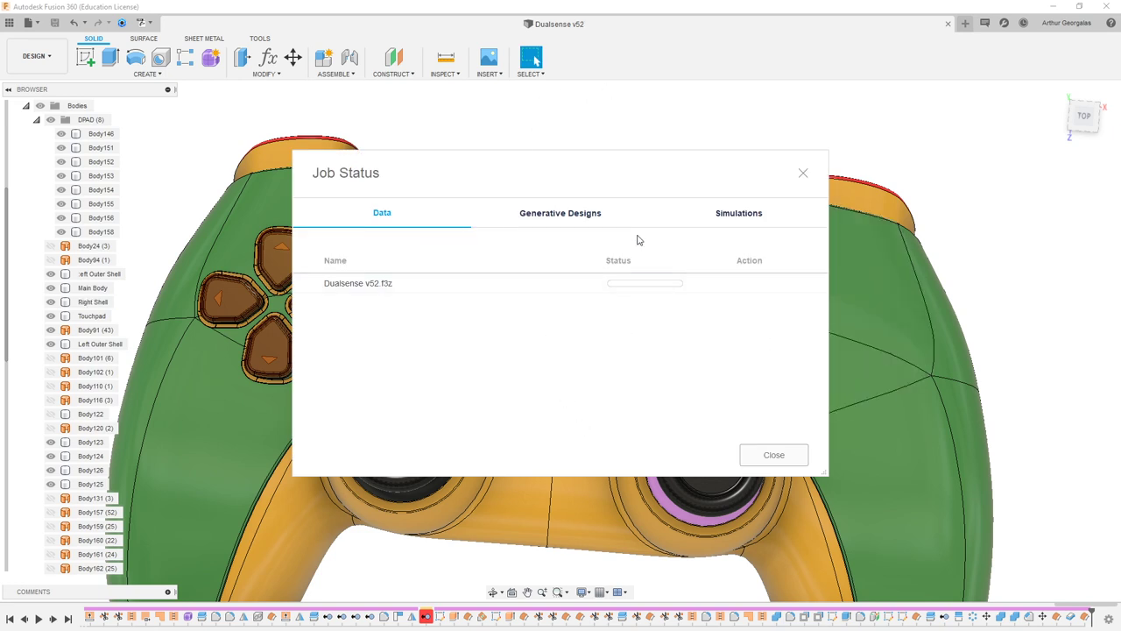
- Dismiss the job status and quit Fusion 360 despite the running translation
{"action": "left_click", "coordinate": [780, 452]}
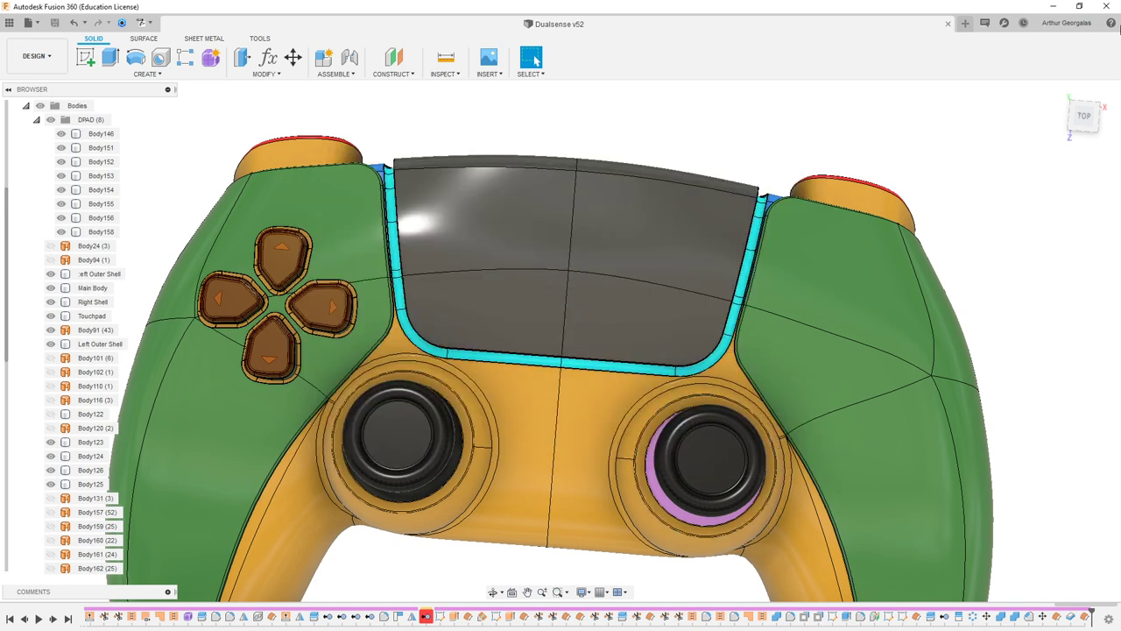
{"action": "left_click", "coordinate": [1107, 6]}
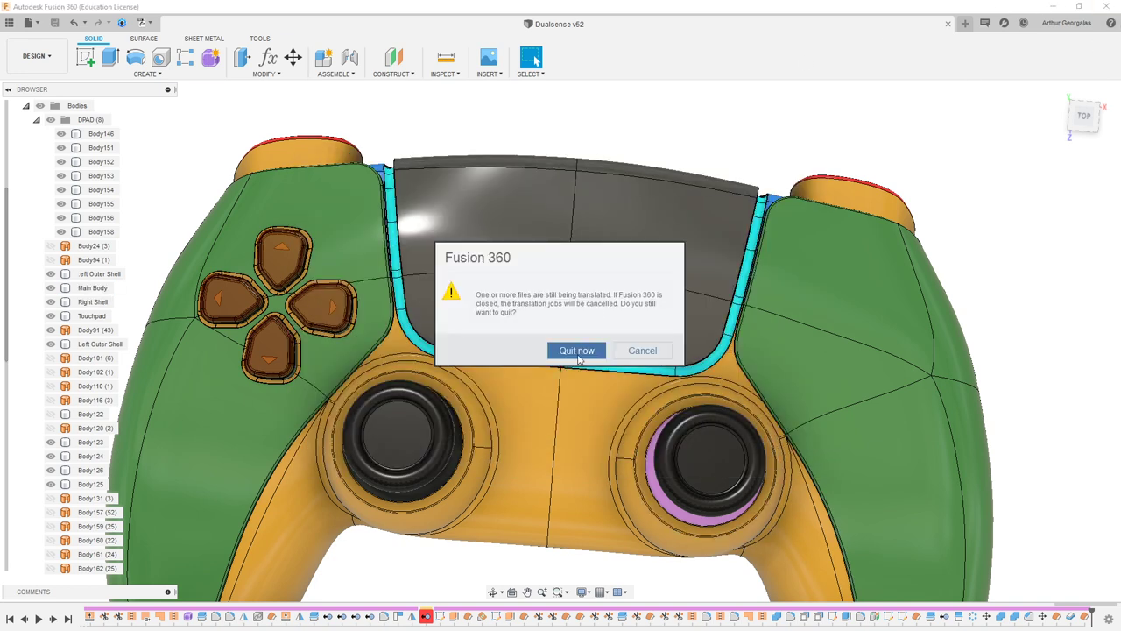
{"action": "left_click", "coordinate": [577, 351]}
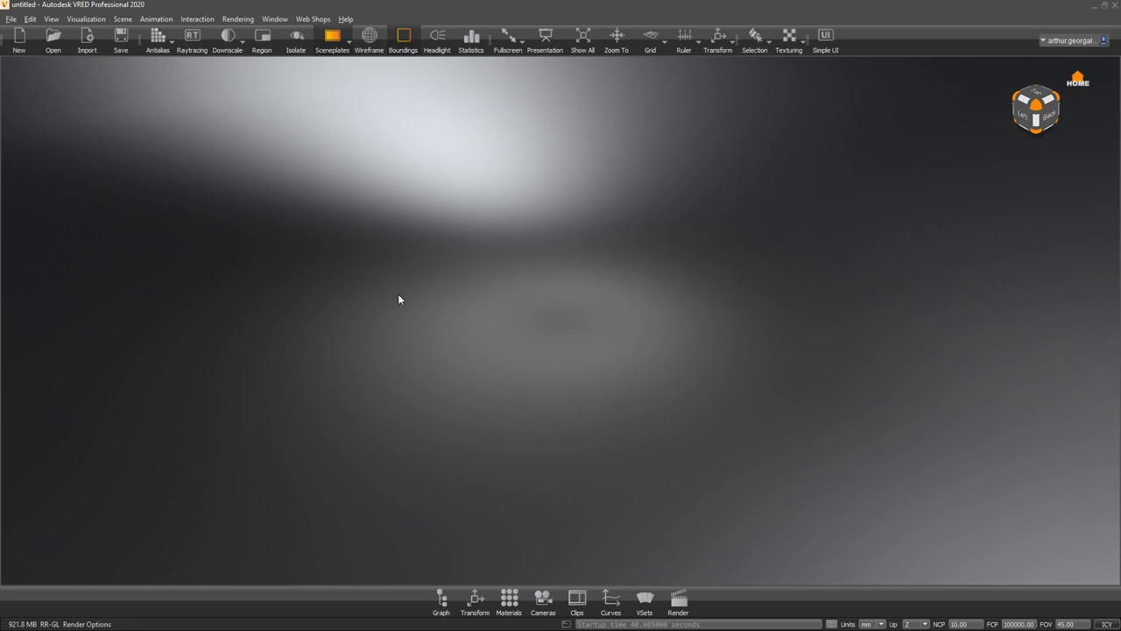
- Import Dualsense v52.step from the Desktop into VRED Professional with the tessellation quality set to High
{"action": "left_click", "coordinate": [88, 37]}
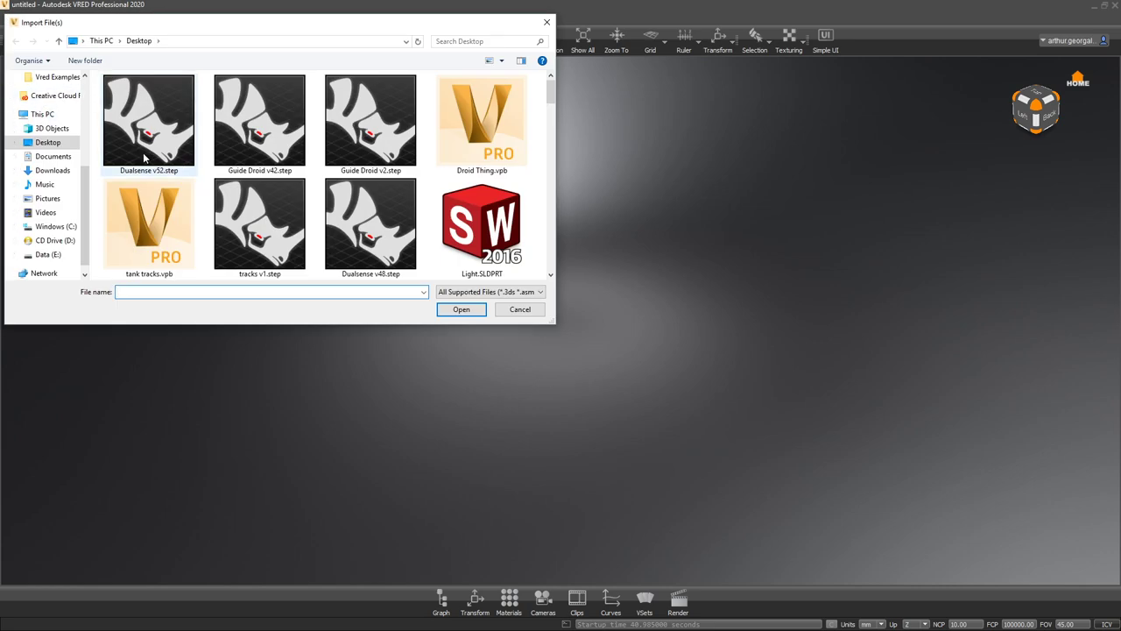
{"action": "double_click", "coordinate": [151, 108]}
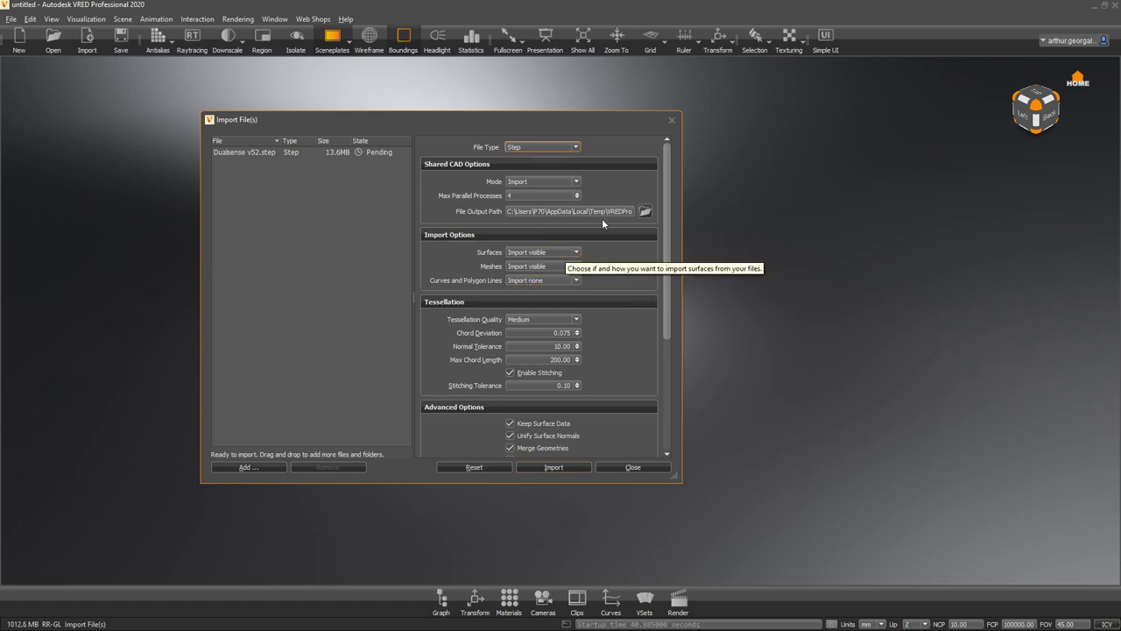
{"action": "left_click", "coordinate": [512, 320]}
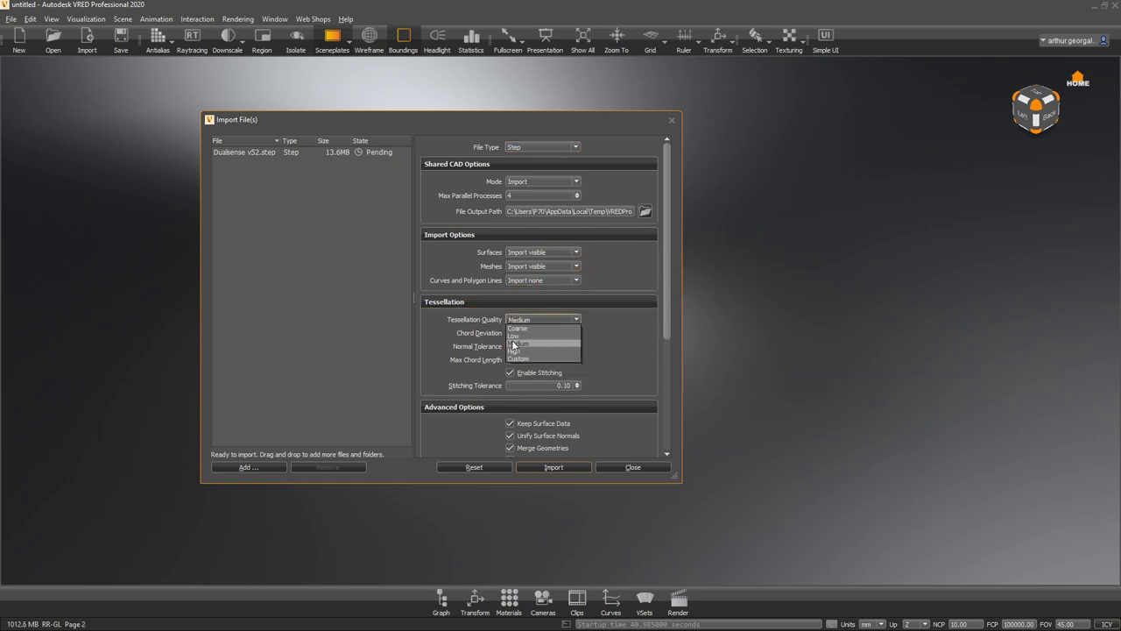
{"action": "left_click", "coordinate": [517, 351]}
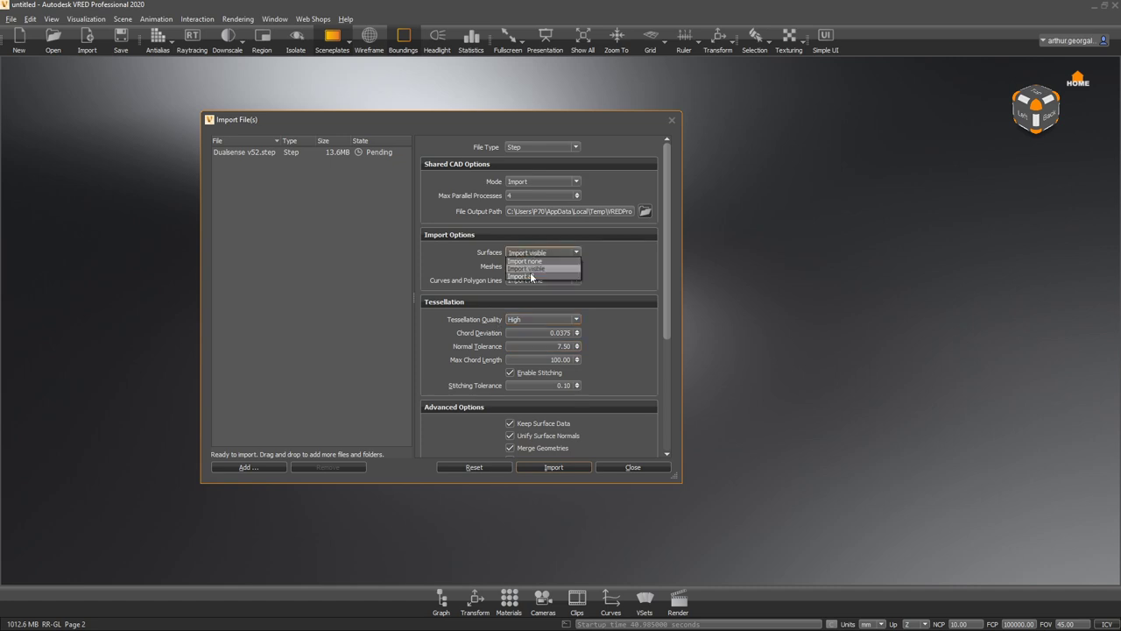
{"action": "left_click", "coordinate": [456, 235]}
{"action": "left_click", "coordinate": [458, 238]}
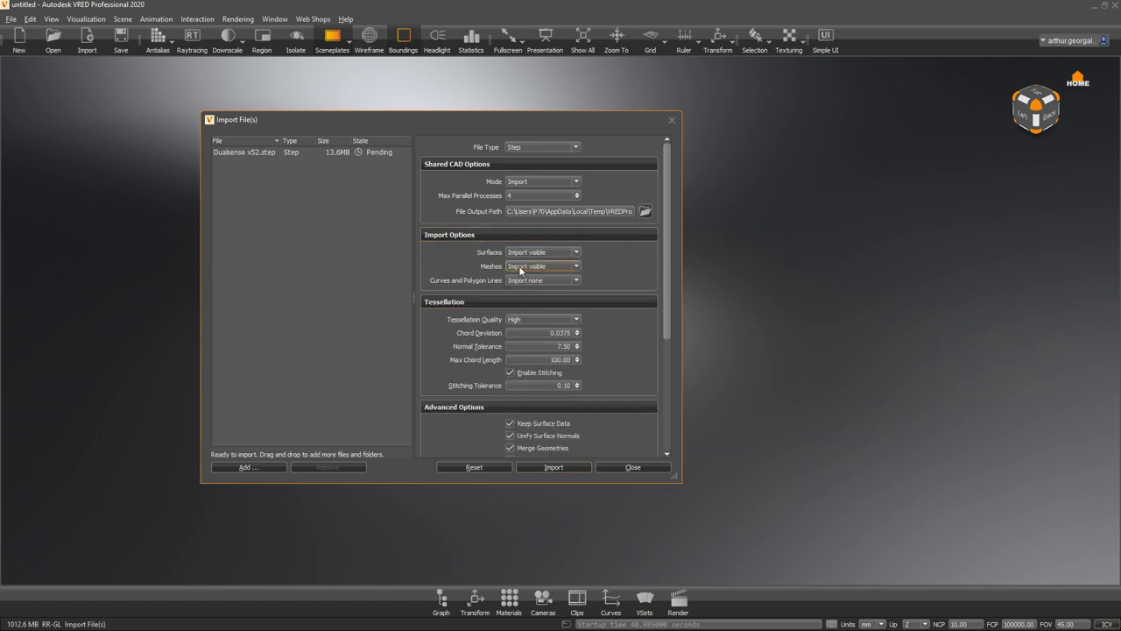
{"action": "scroll", "coordinate": [480, 413], "scroll_direction": "down", "scroll_amount": 5}
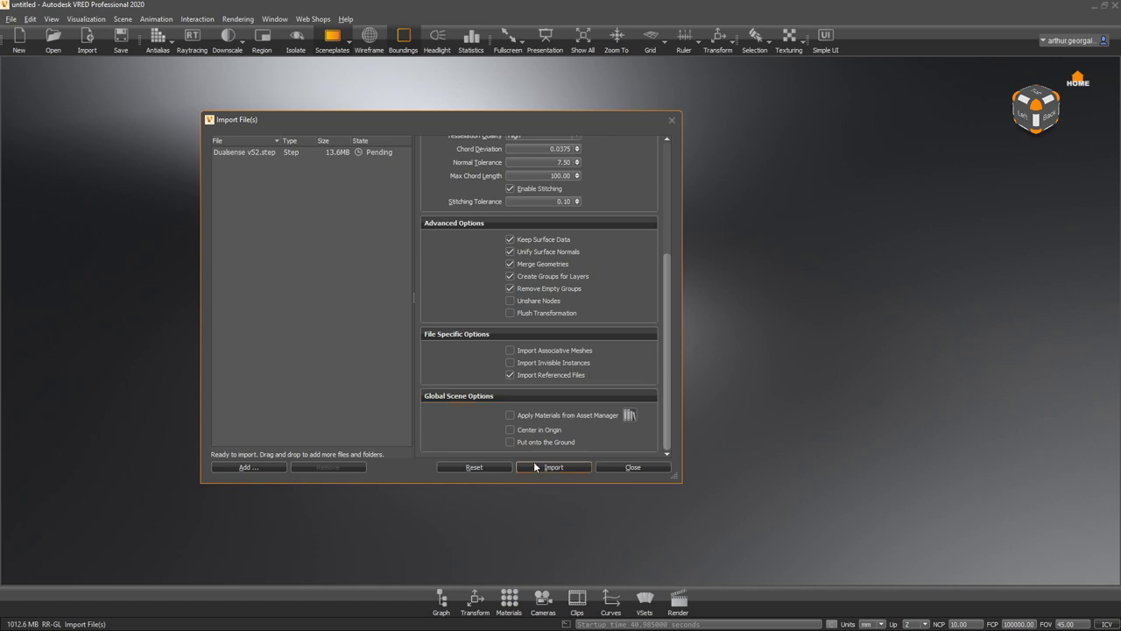
{"action": "left_click", "coordinate": [556, 466]}
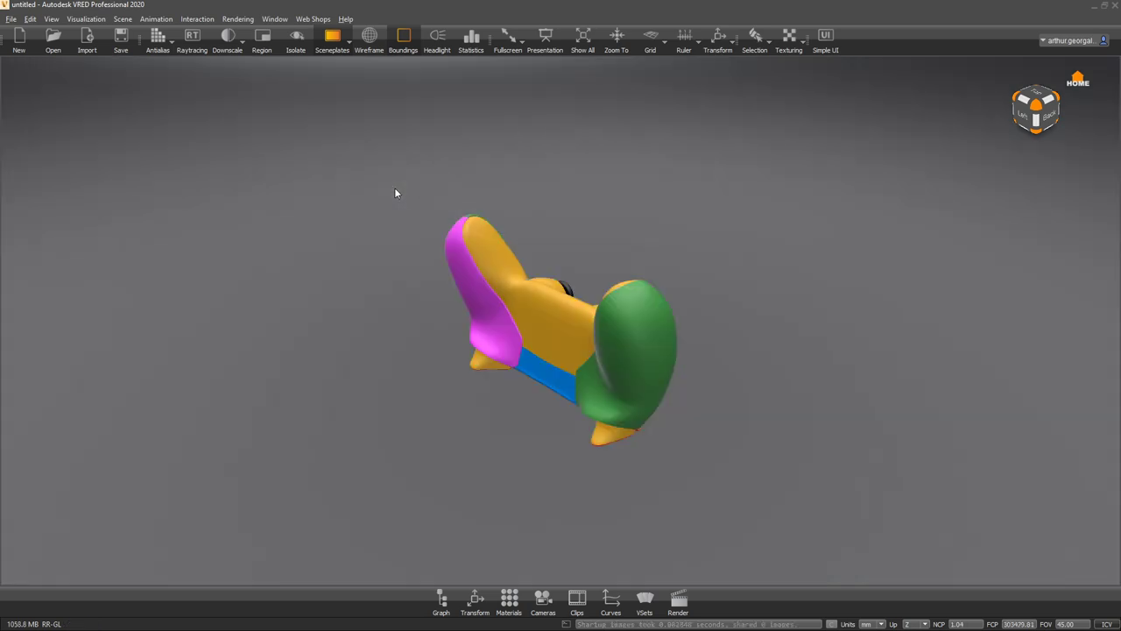
- Examine the imported controller from the back, side and front, including a close look at the D-pad buttons
{"action": "left_click_drag", "start_coordinate": [746, 298], "coordinate": [623, 311]}
{"action": "right_click_drag", "start_coordinate": [623, 311], "coordinate": [637, 382]}
{"action": "left_click_drag", "start_coordinate": [826, 388], "coordinate": [712, 357]}
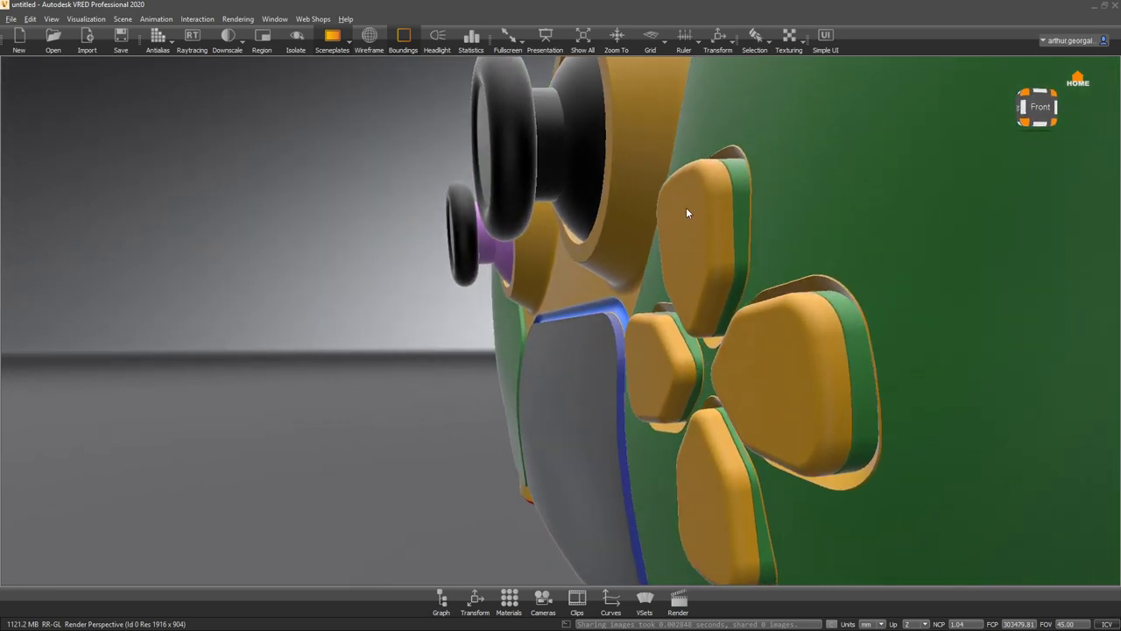
{"action": "left_click_drag", "start_coordinate": [722, 253], "coordinate": [651, 375]}
{"action": "scroll", "coordinate": [647, 351], "scroll_direction": "down", "scroll_amount": 8}
{"action": "scroll", "coordinate": [593, 350], "scroll_direction": "up", "scroll_amount": 3}
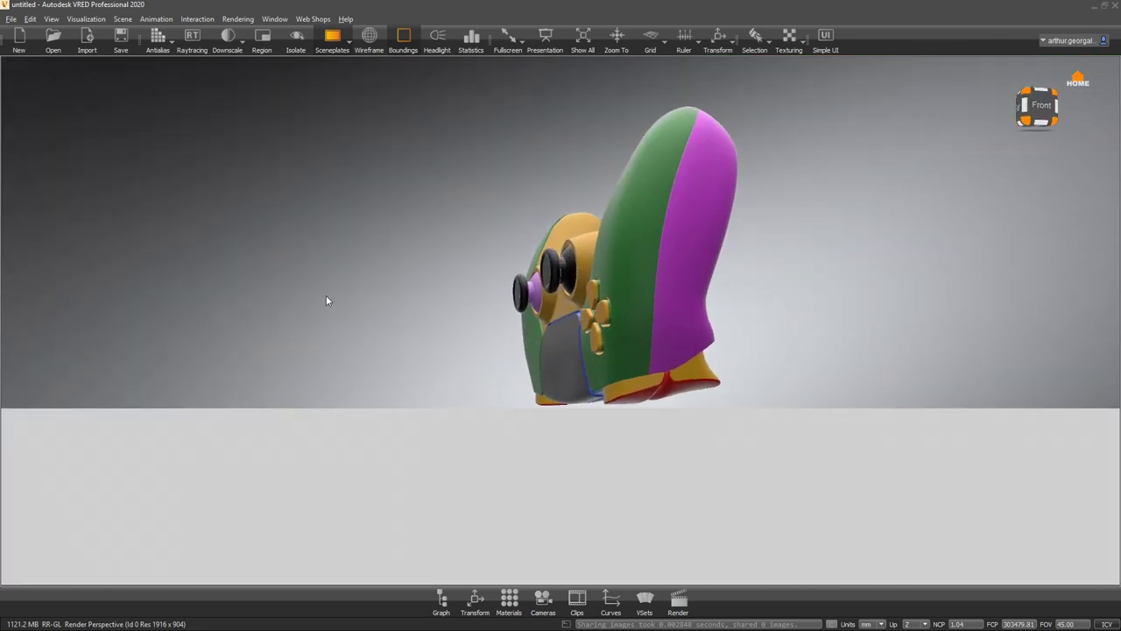
{"action": "scroll", "coordinate": [488, 298], "scroll_direction": "up", "scroll_amount": 1}
{"action": "left_click_drag", "start_coordinate": [488, 298], "coordinate": [413, 359]}
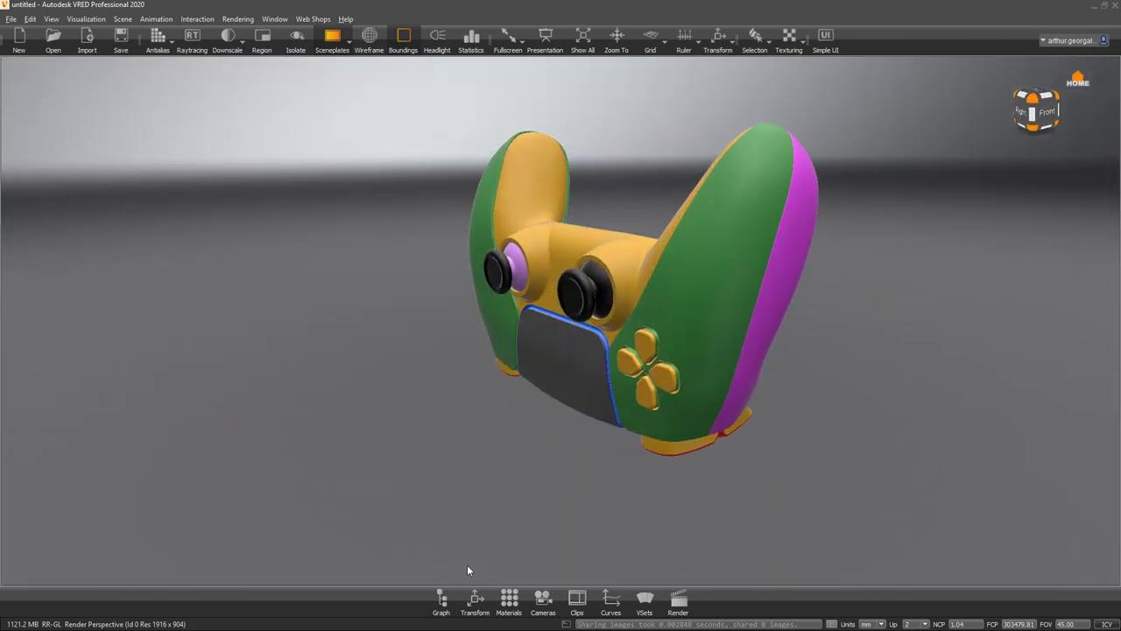
- Expand the imported Dualsense nodes in the scene graph and highlight the bodies from Body123 to Body166
{"action": "left_click", "coordinate": [442, 602]}
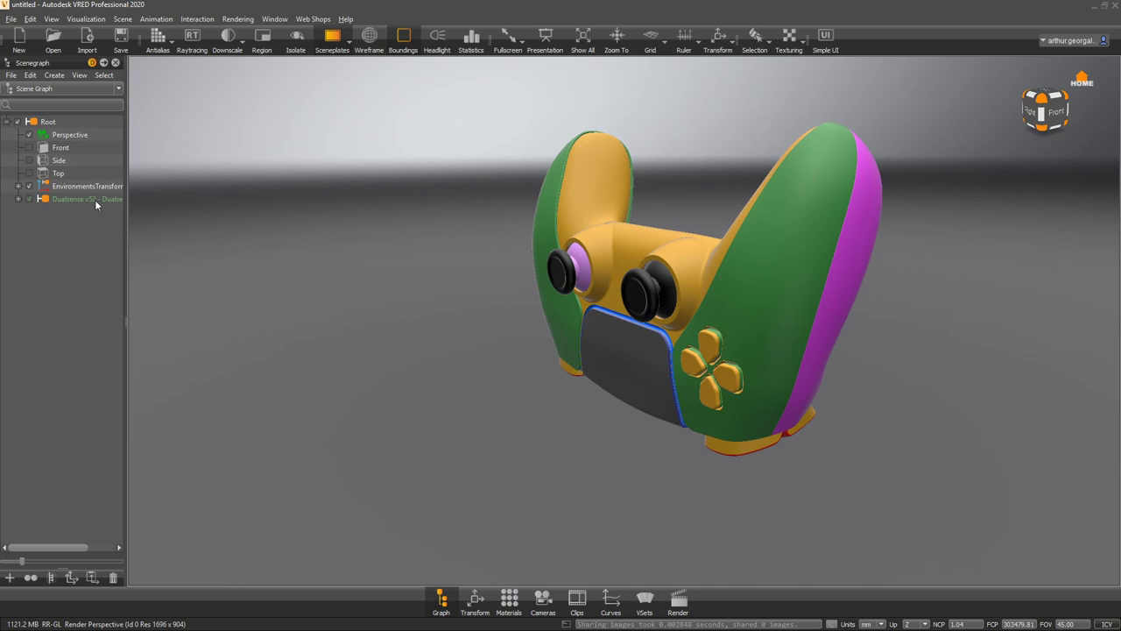
{"action": "left_click", "coordinate": [19, 199]}
{"action": "left_click", "coordinate": [29, 212]}
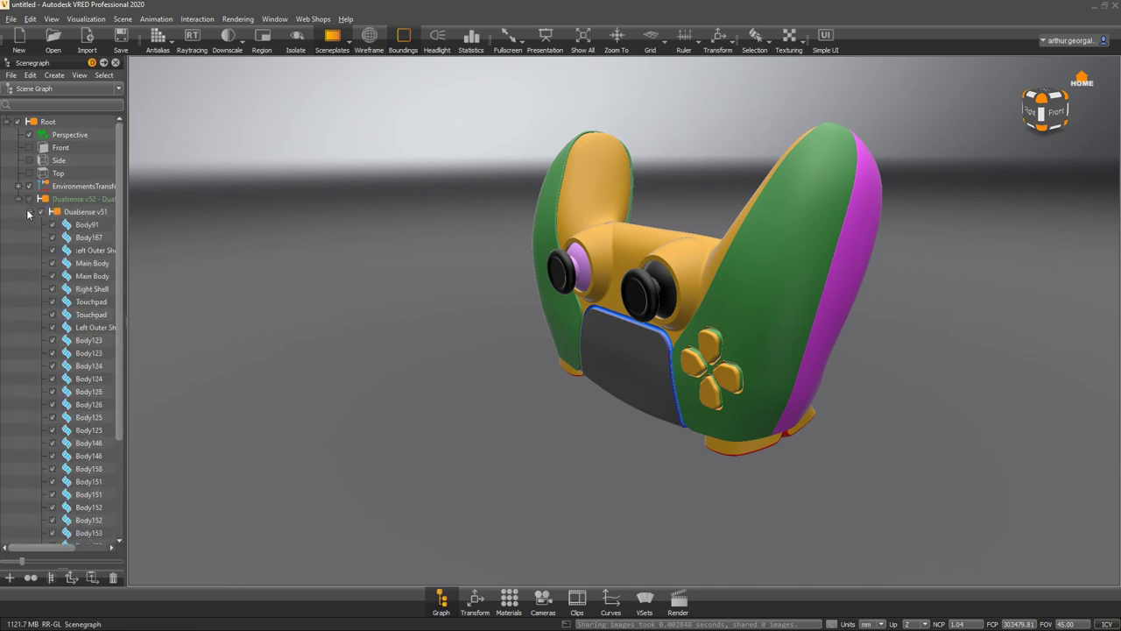
{"action": "scroll", "coordinate": [97, 333], "scroll_direction": "down", "scroll_amount": 3}
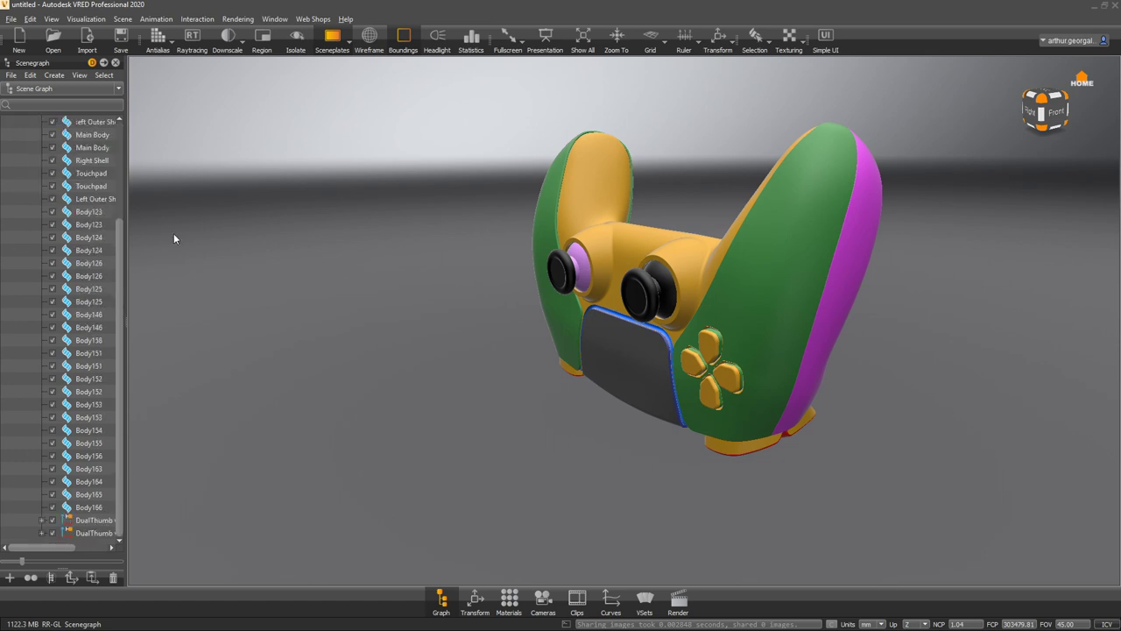
{"action": "left_click", "coordinate": [94, 212]}
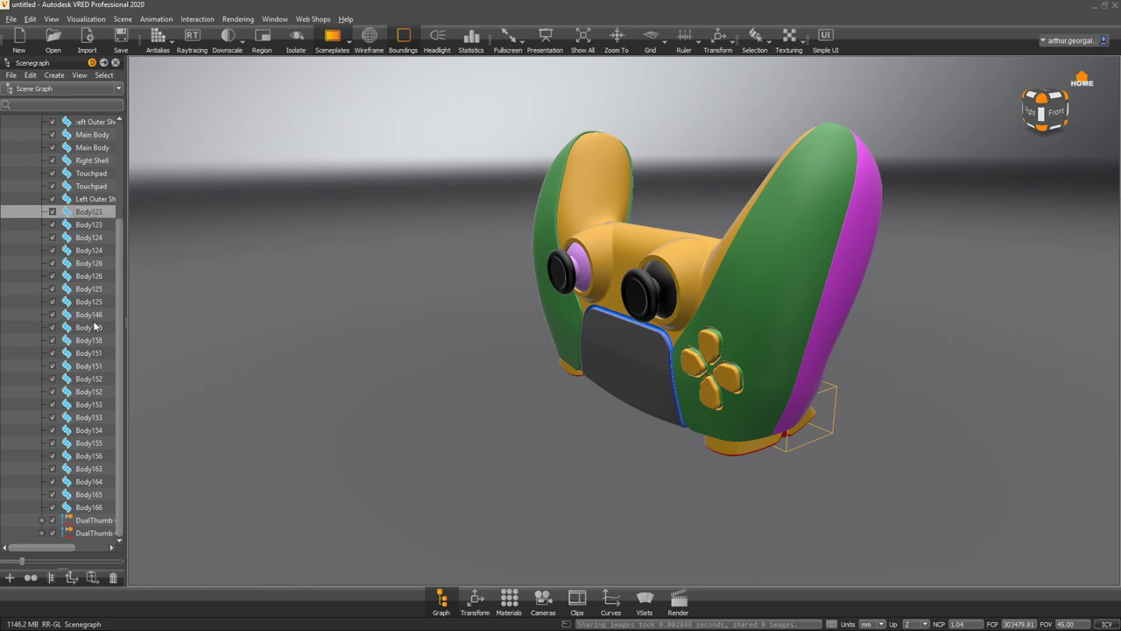
{"action": "left_click", "coordinate": [101, 507], "text": "shift"}
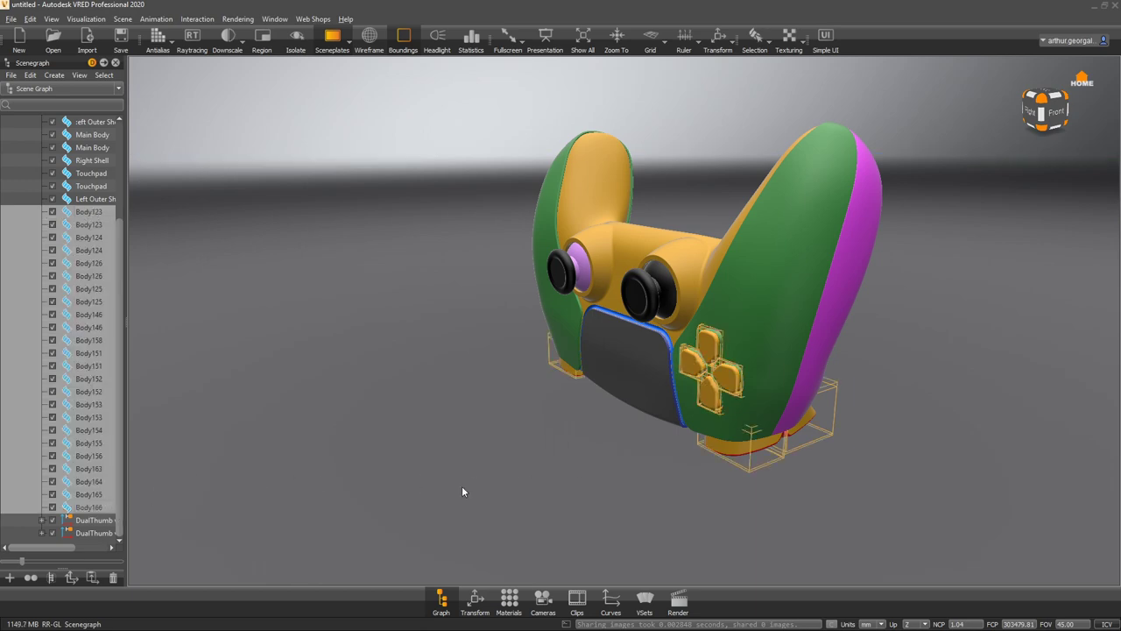
- Rotate the whole Dualsense v52 node 90 degrees about X with the Transform editor so the controller lies flat
{"action": "left_click_drag", "start_coordinate": [463, 492], "coordinate": [339, 389]}
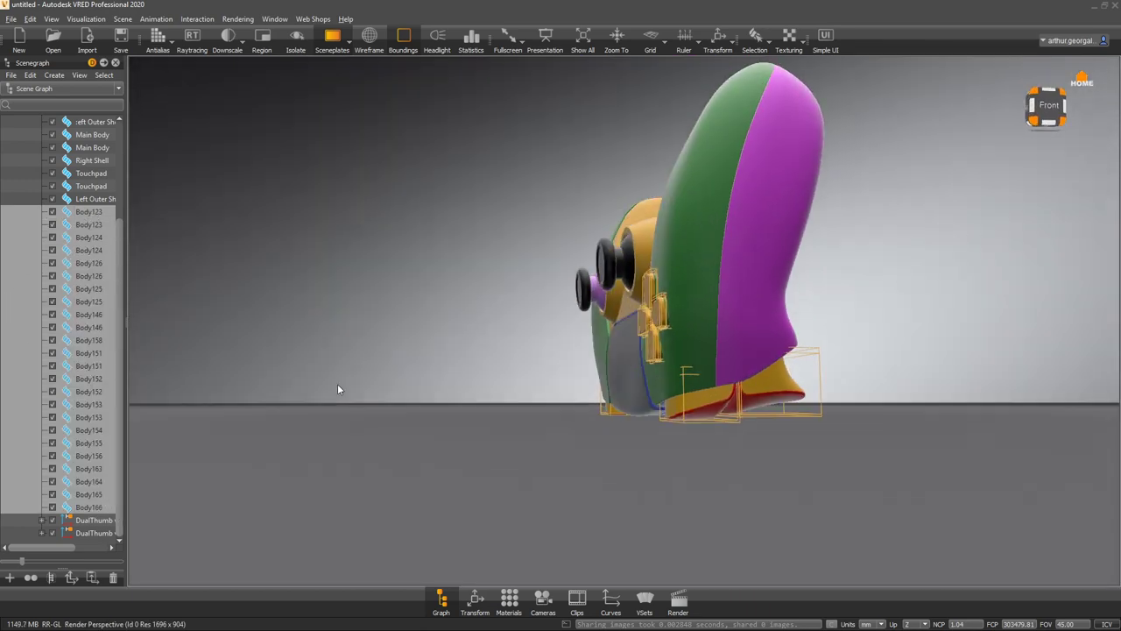
{"action": "left_click", "coordinate": [35, 173]}
{"action": "scroll", "coordinate": [48, 224], "scroll_direction": "up", "scroll_amount": 4}
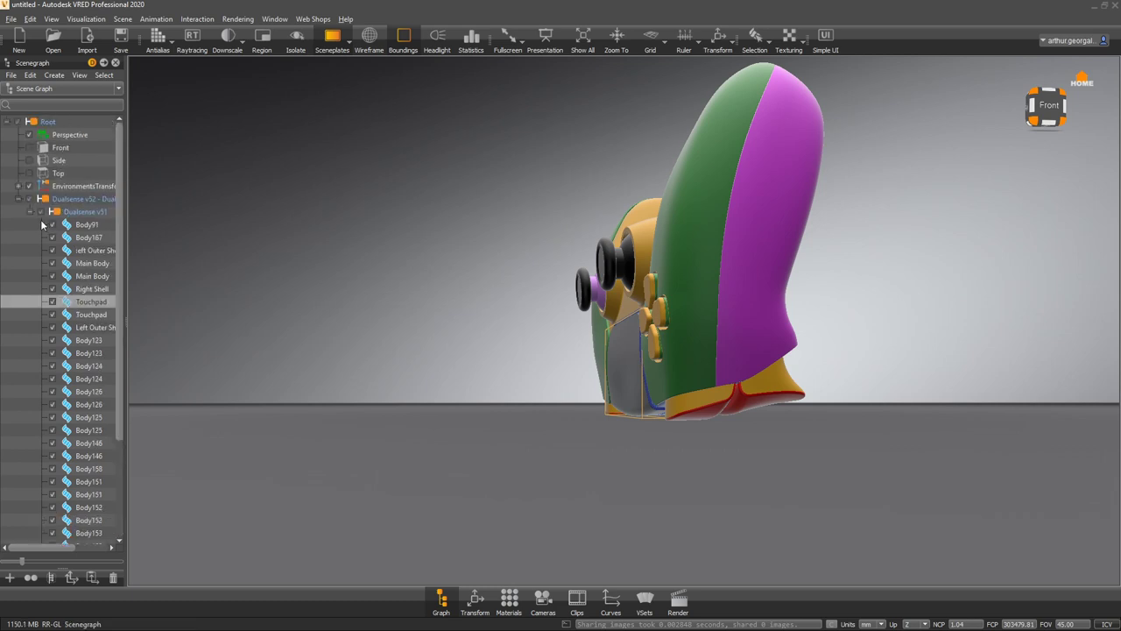
{"action": "left_click", "coordinate": [70, 200]}
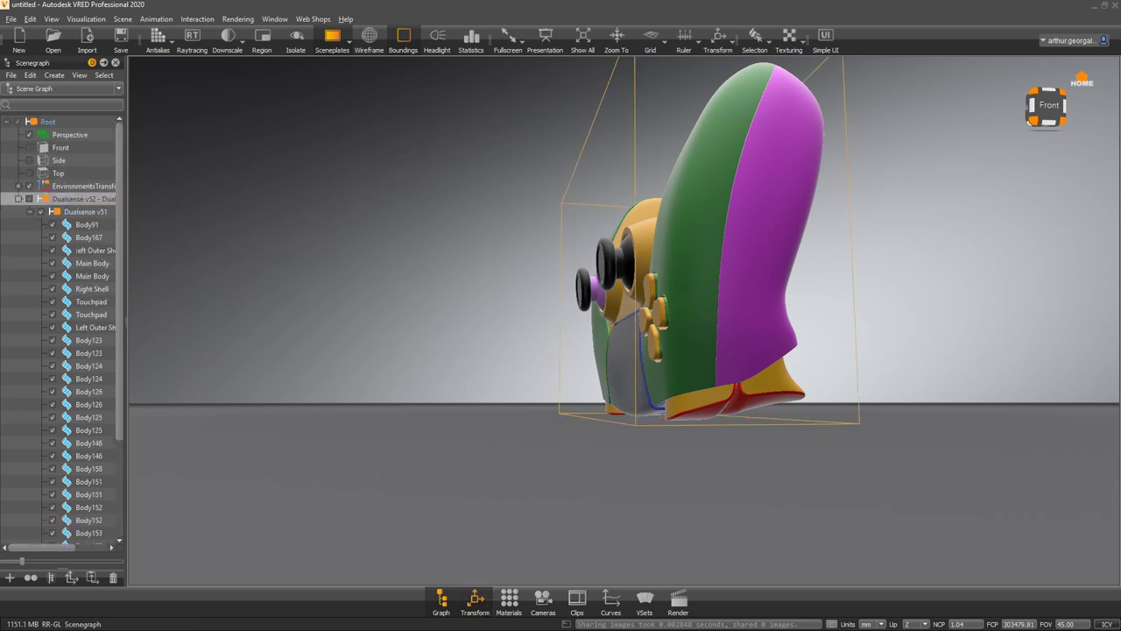
{"action": "left_click_drag", "start_coordinate": [0, 106], "coordinate": [287, 128]}
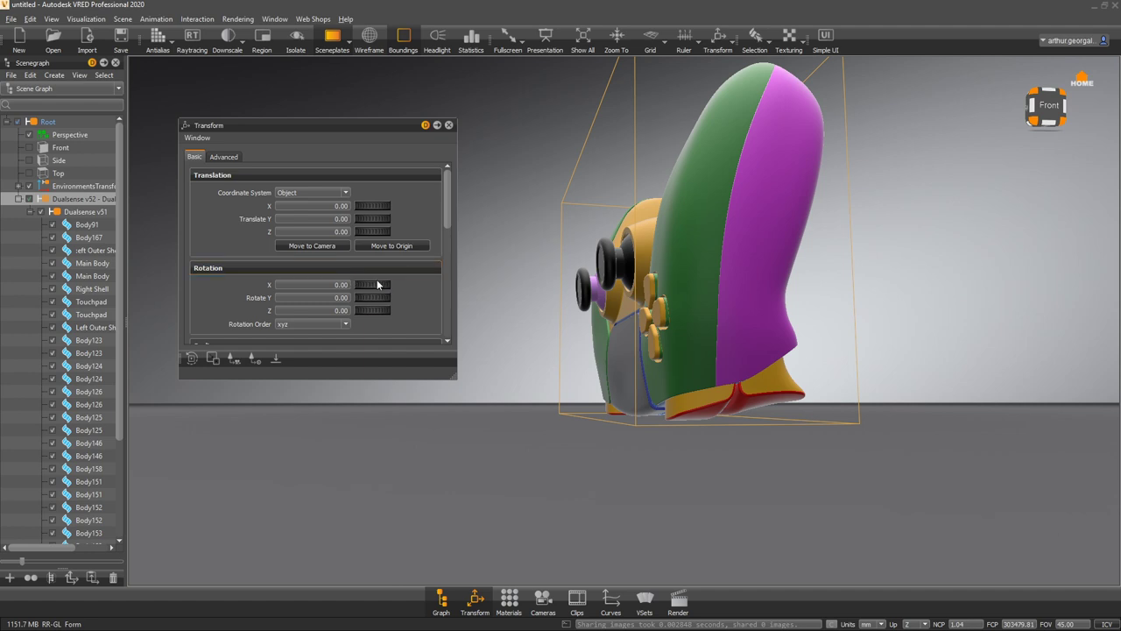
{"action": "left_click_drag", "start_coordinate": [364, 284], "coordinate": [418, 302]}
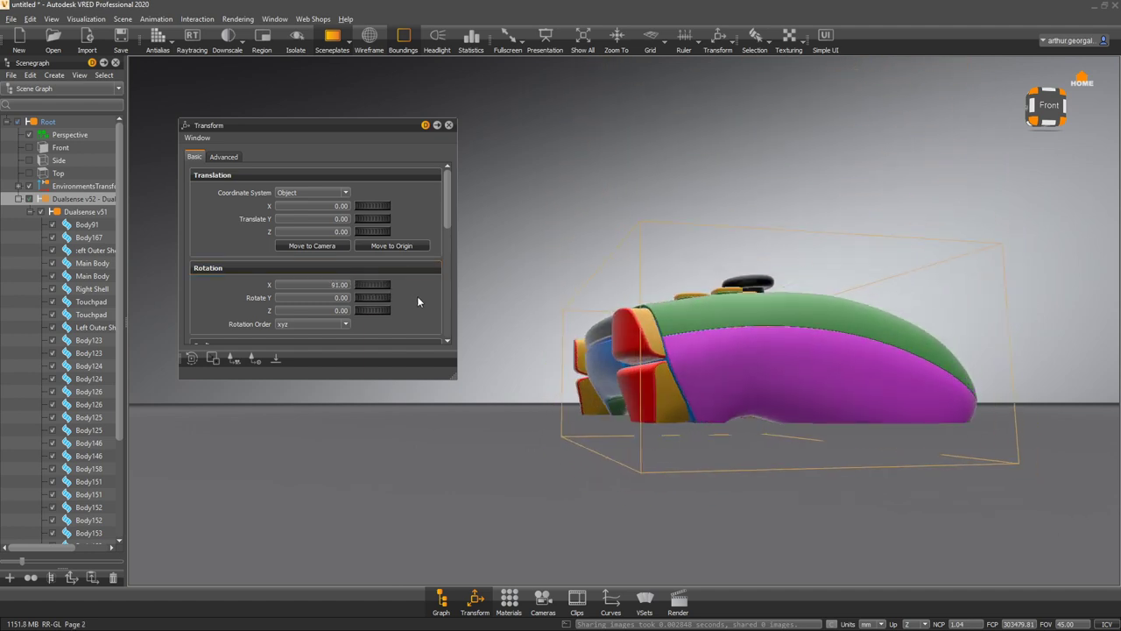
{"action": "left_click_drag", "start_coordinate": [332, 283], "coordinate": [366, 282]}
{"action": "type", "text": "9"}
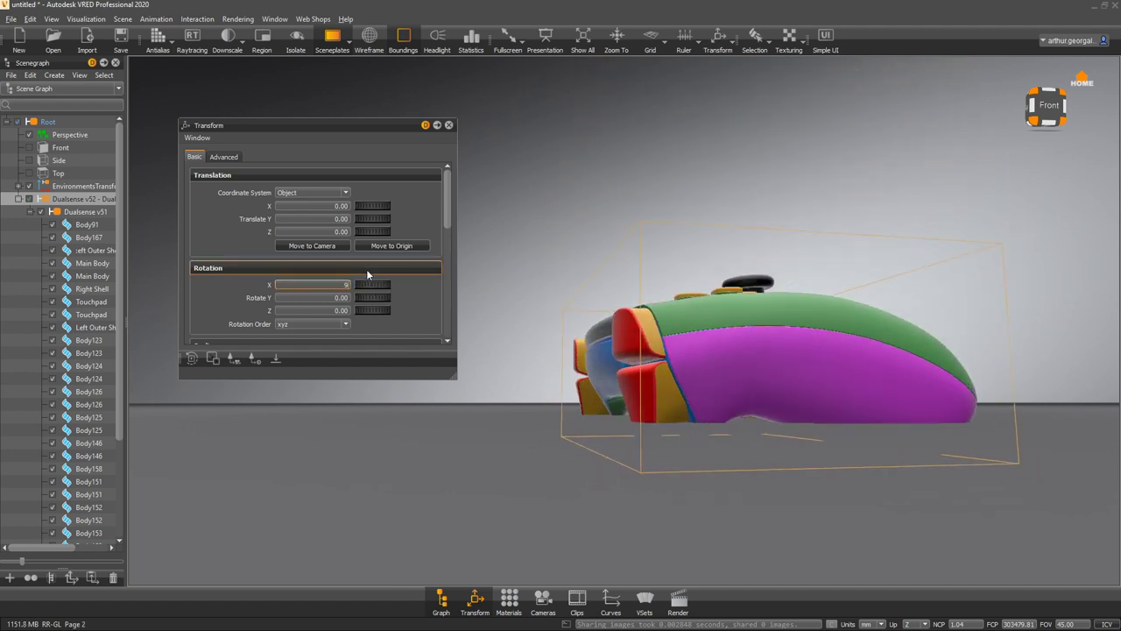
{"action": "type", "text": "0"}
{"action": "key", "text": "Return"}
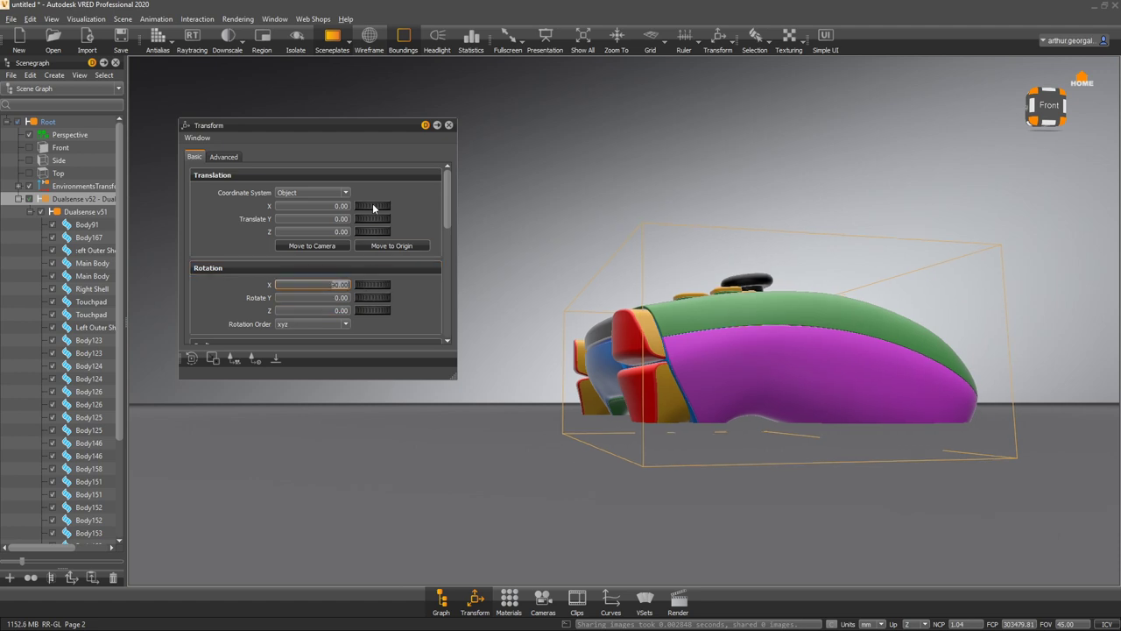
- Raise the controller above the floor by setting its Z translation to 50, with X and Y translation at 0
{"action": "left_click_drag", "start_coordinate": [374, 207], "coordinate": [426, 235]}
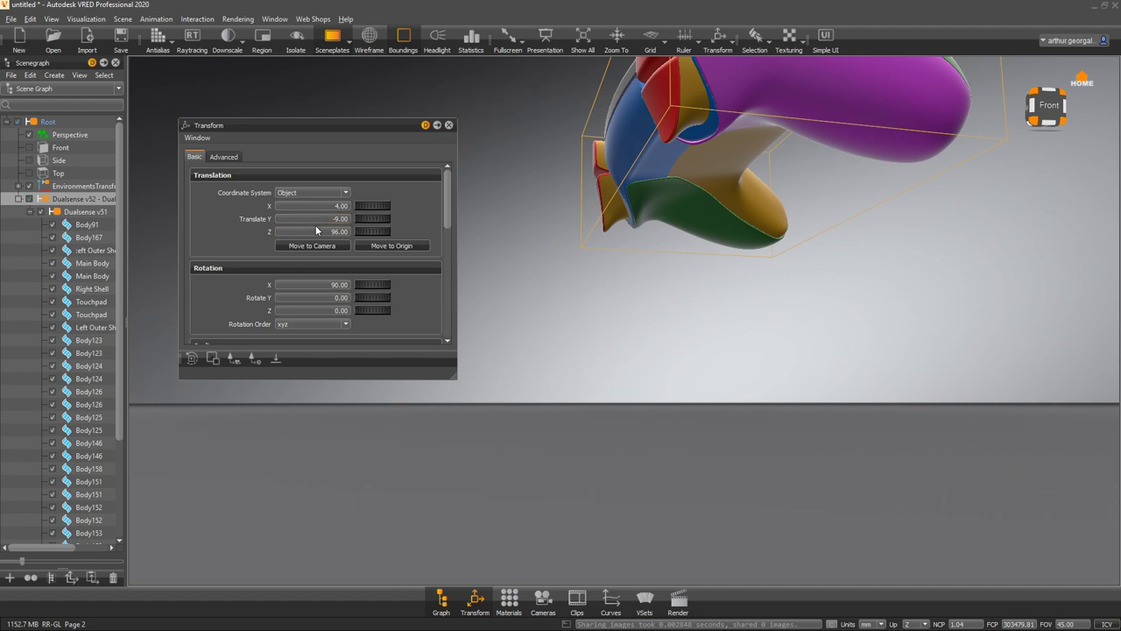
{"action": "double_click", "coordinate": [317, 231]}
{"action": "type", "text": "50"}
{"action": "double_click", "coordinate": [319, 206]}
{"action": "type", "text": "0"}
{"action": "double_click", "coordinate": [316, 219]}
{"action": "type", "text": "0"}
{"action": "left_click", "coordinate": [550, 267]}
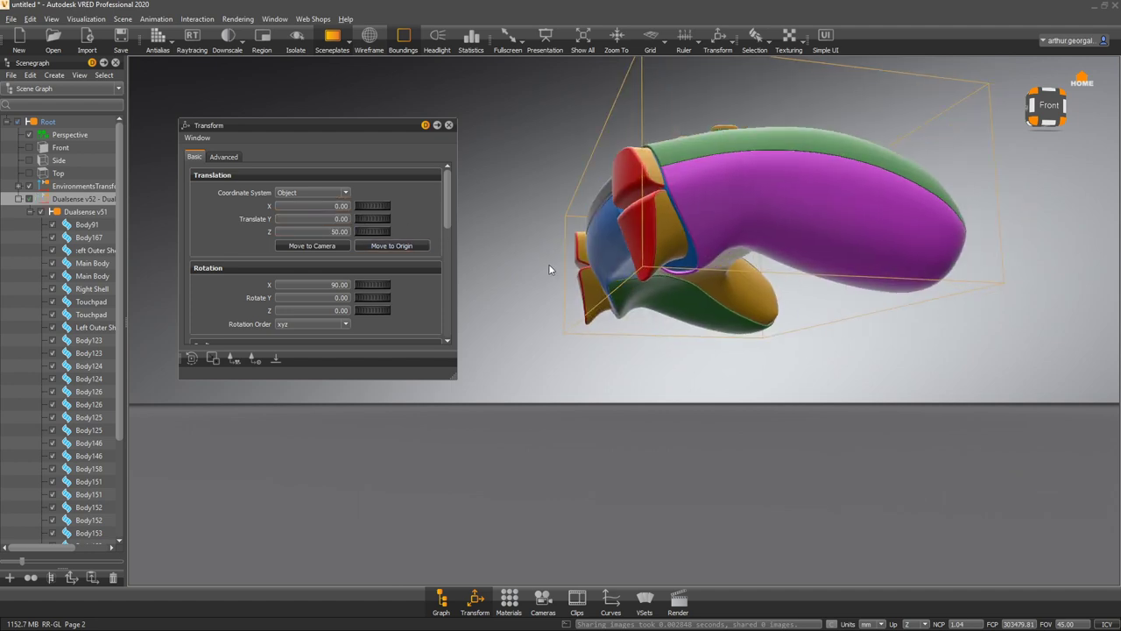
- Close the Transform editor and save the scene to the Desktop as the VRED project Controller
{"action": "left_click_drag", "start_coordinate": [550, 267], "coordinate": [464, 365], "text": "alt"}
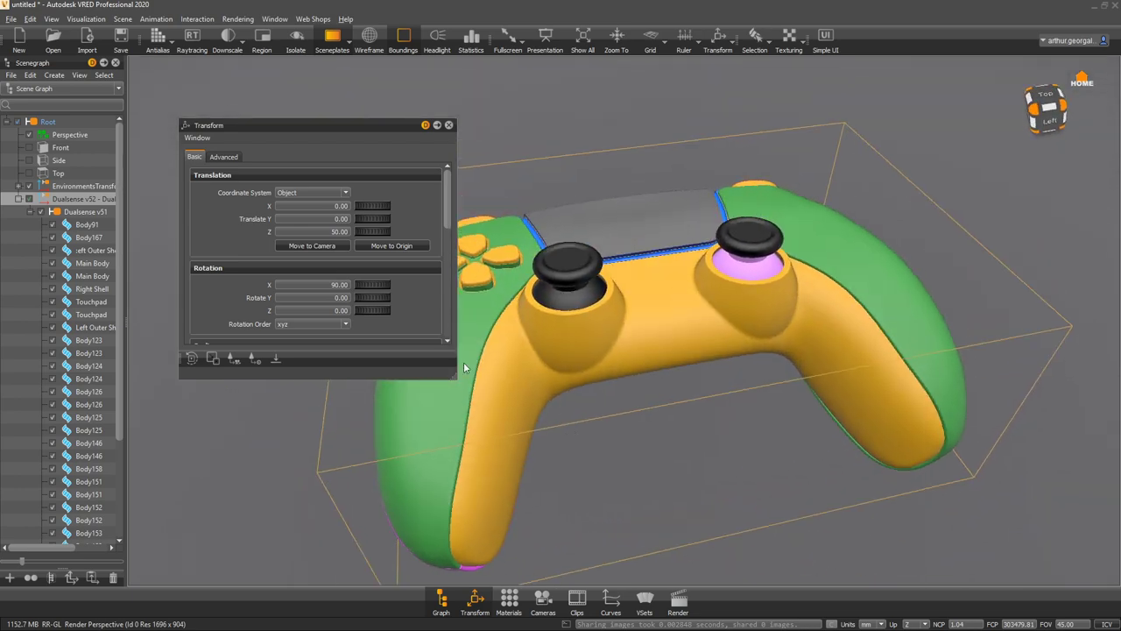
{"action": "left_click", "coordinate": [448, 125]}
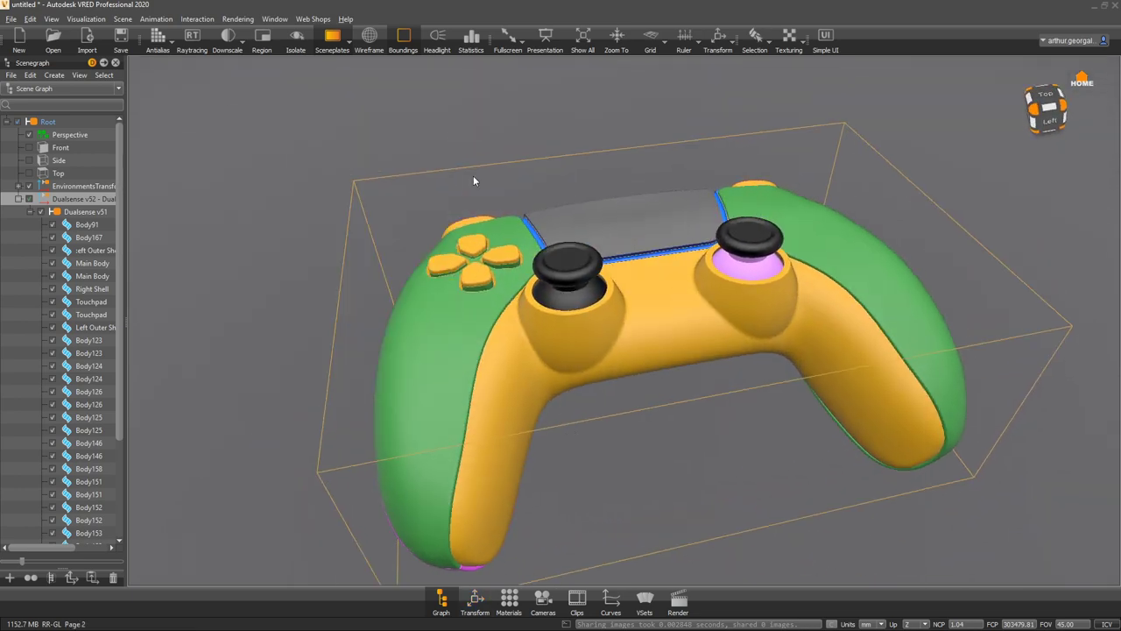
{"action": "left_click_drag", "start_coordinate": [474, 175], "coordinate": [704, 253]}
{"action": "key", "text": "ctrl+s"}
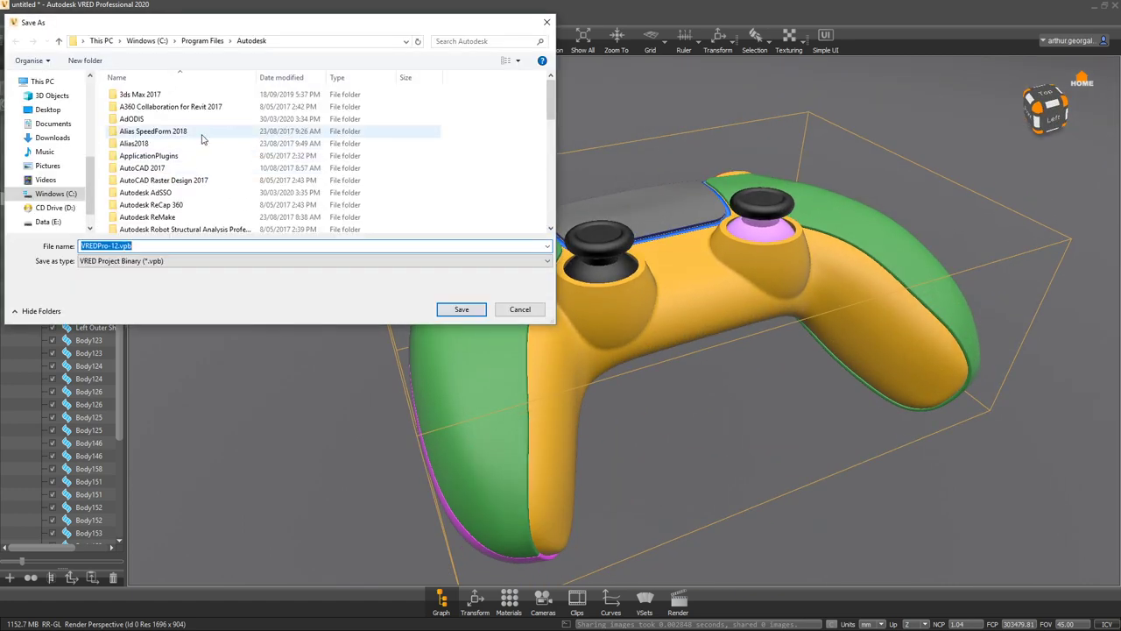
{"action": "left_click", "coordinate": [48, 109]}
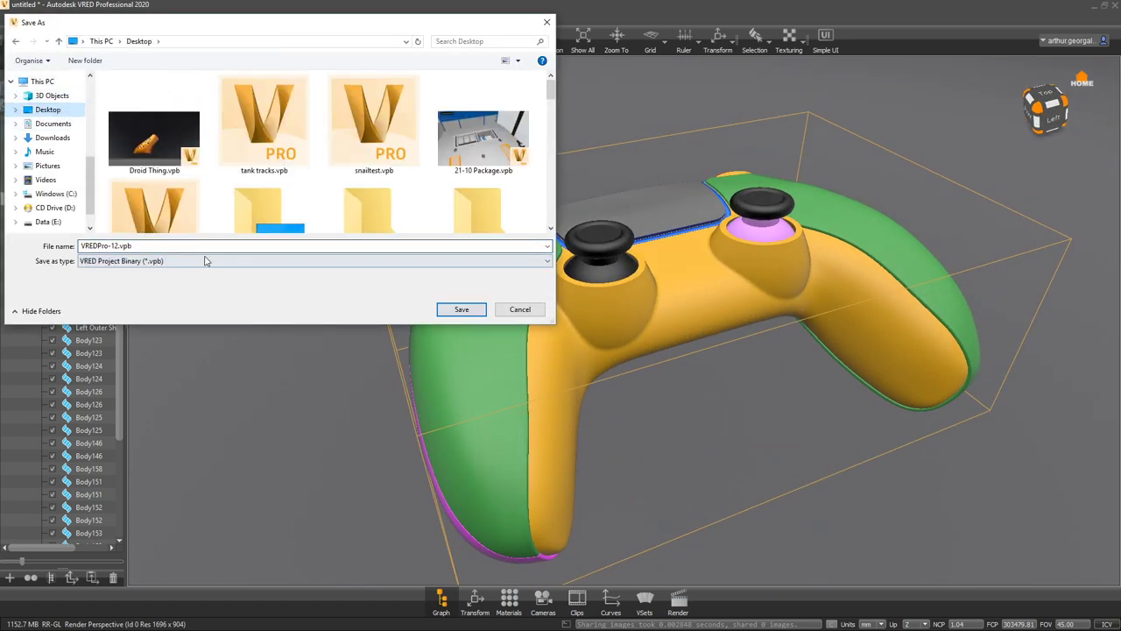
{"action": "triple_click", "coordinate": [151, 247]}
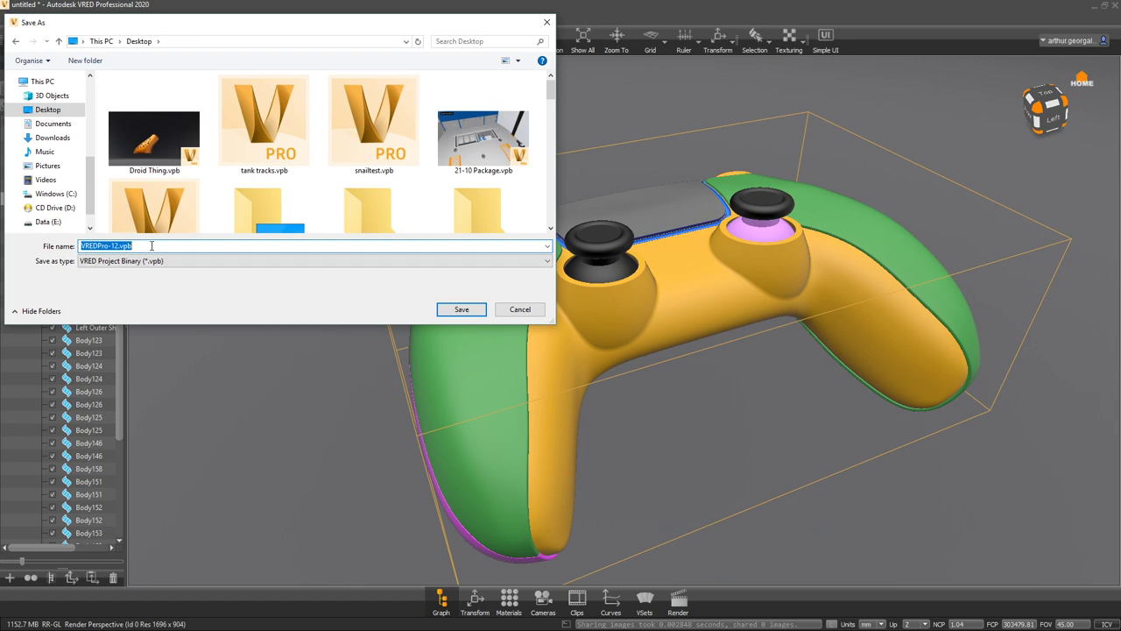
{"action": "type", "text": "Controller"}
{"action": "key", "text": "Return"}
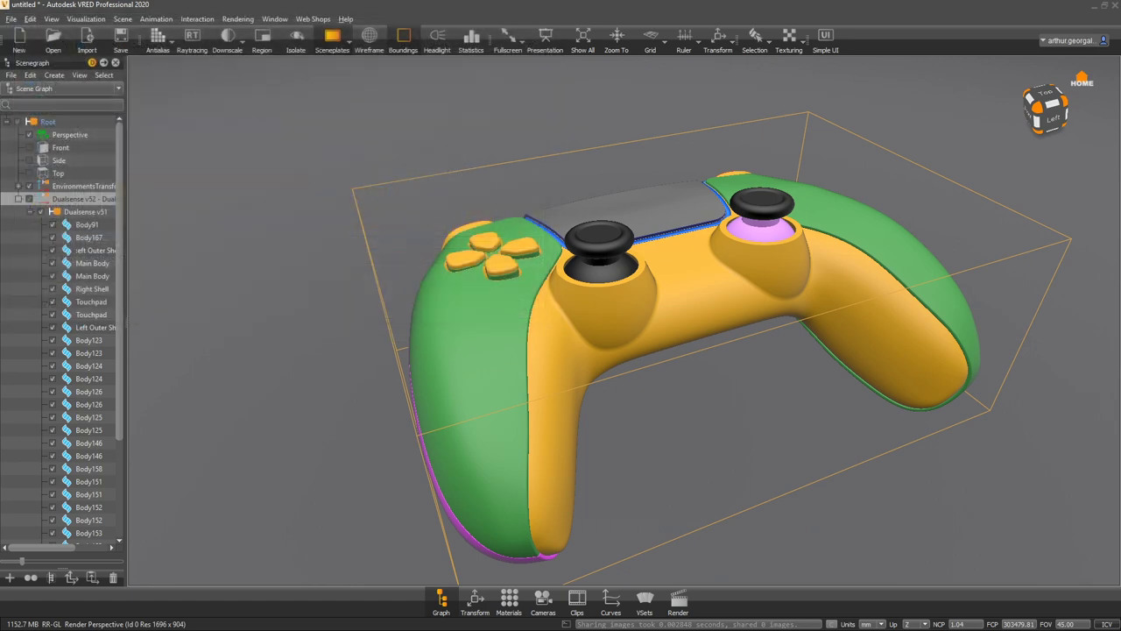
- Open the Material Editor and move its window so that all of its material settings are accessible beside the controller
{"action": "left_click_drag", "start_coordinate": [334, 239], "coordinate": [1036, 373]}
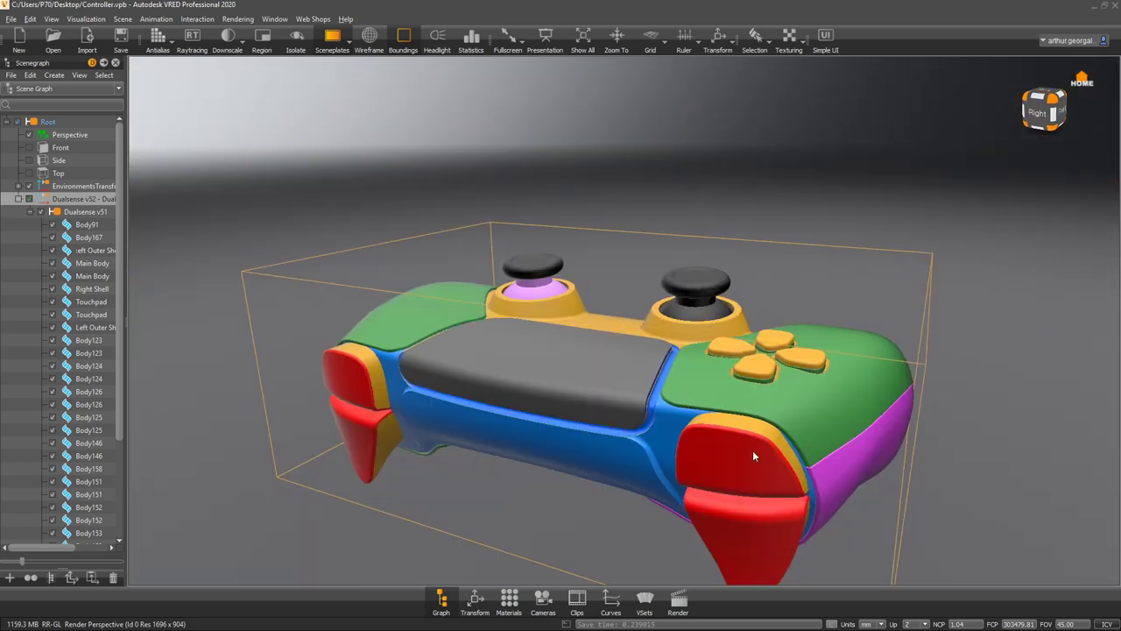
{"action": "left_click_drag", "start_coordinate": [753, 451], "coordinate": [508, 435]}
{"action": "left_click", "coordinate": [509, 600]}
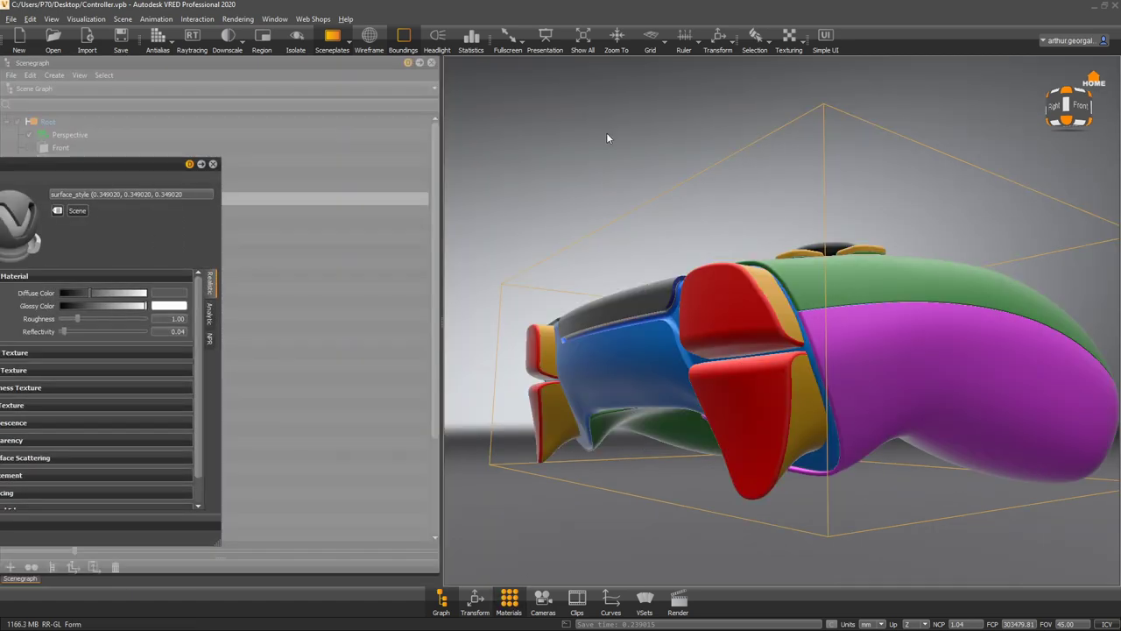
{"action": "left_click_drag", "start_coordinate": [173, 165], "coordinate": [292, 85]}
{"action": "left_click_drag", "start_coordinate": [712, 230], "coordinate": [604, 410]}
{"action": "left_click_drag", "start_coordinate": [725, 382], "coordinate": [823, 286]}
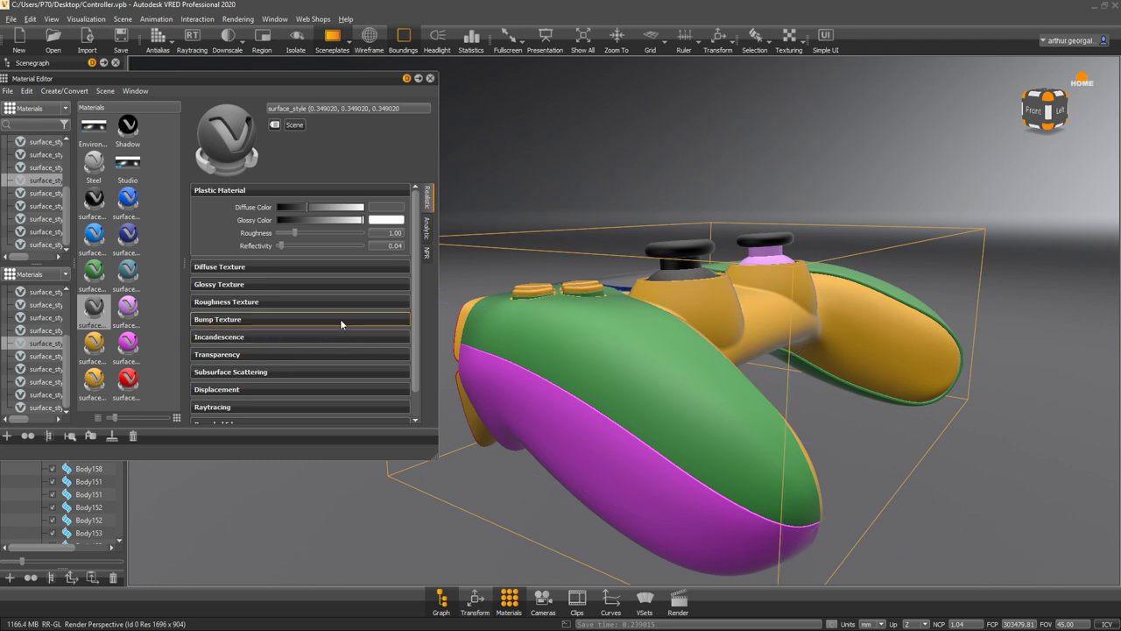
- Select the green outer shell material and change its diffuse color to white
{"action": "left_click", "coordinate": [93, 272]}
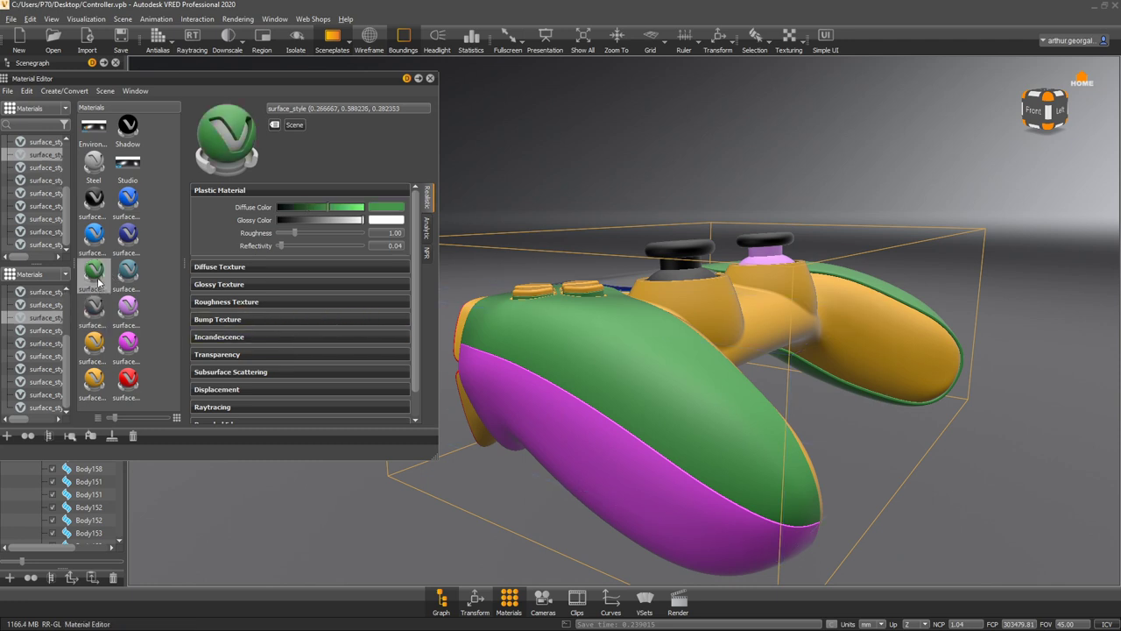
{"action": "left_click", "coordinate": [128, 198]}
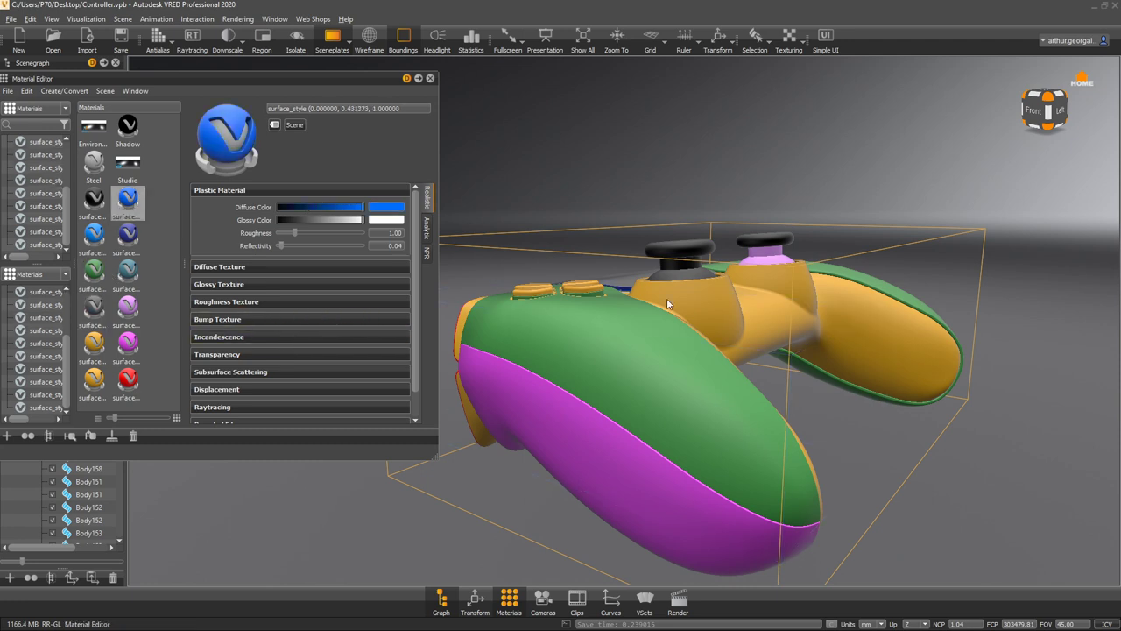
{"action": "left_click", "coordinate": [645, 325]}
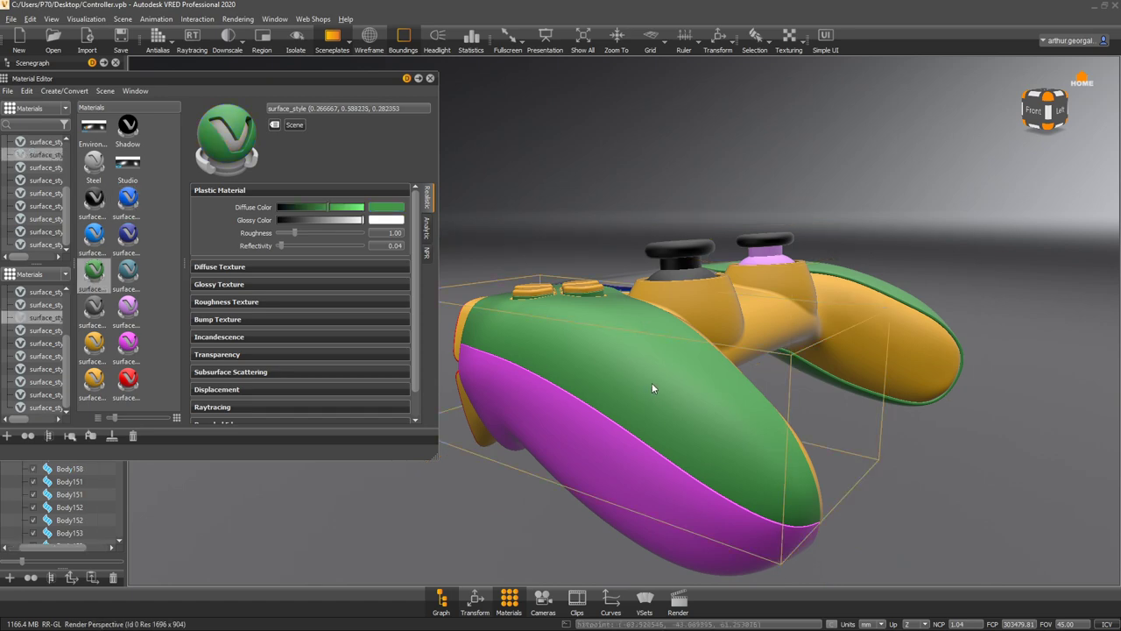
{"action": "left_click", "coordinate": [874, 322]}
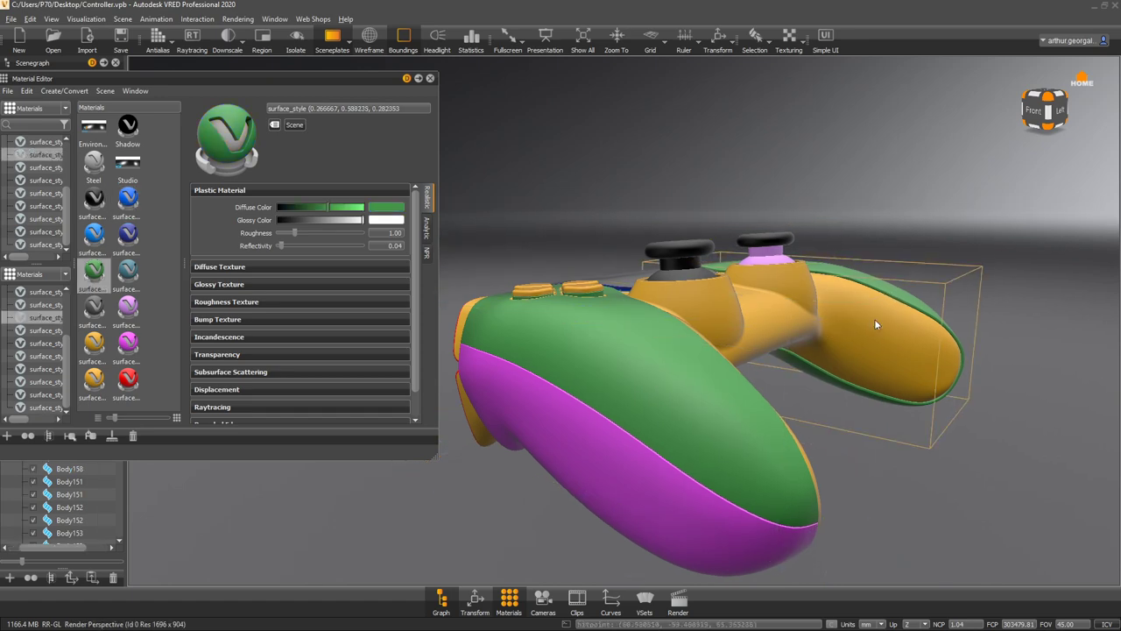
{"action": "left_click_drag", "start_coordinate": [875, 324], "coordinate": [610, 322]}
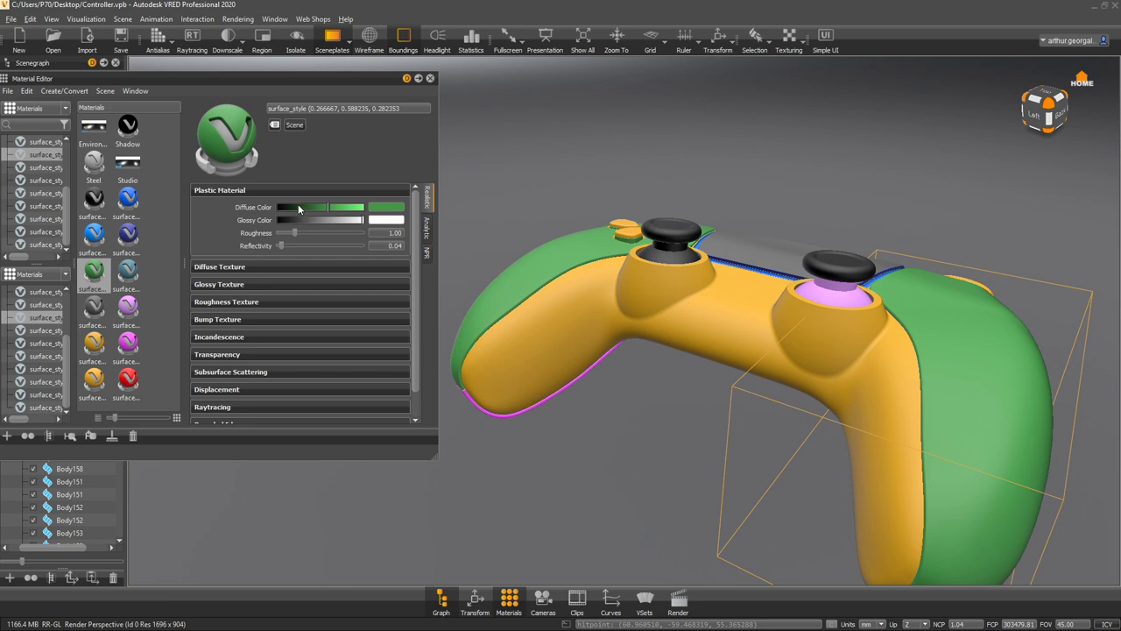
{"action": "left_click_drag", "start_coordinate": [299, 207], "coordinate": [498, 222]}
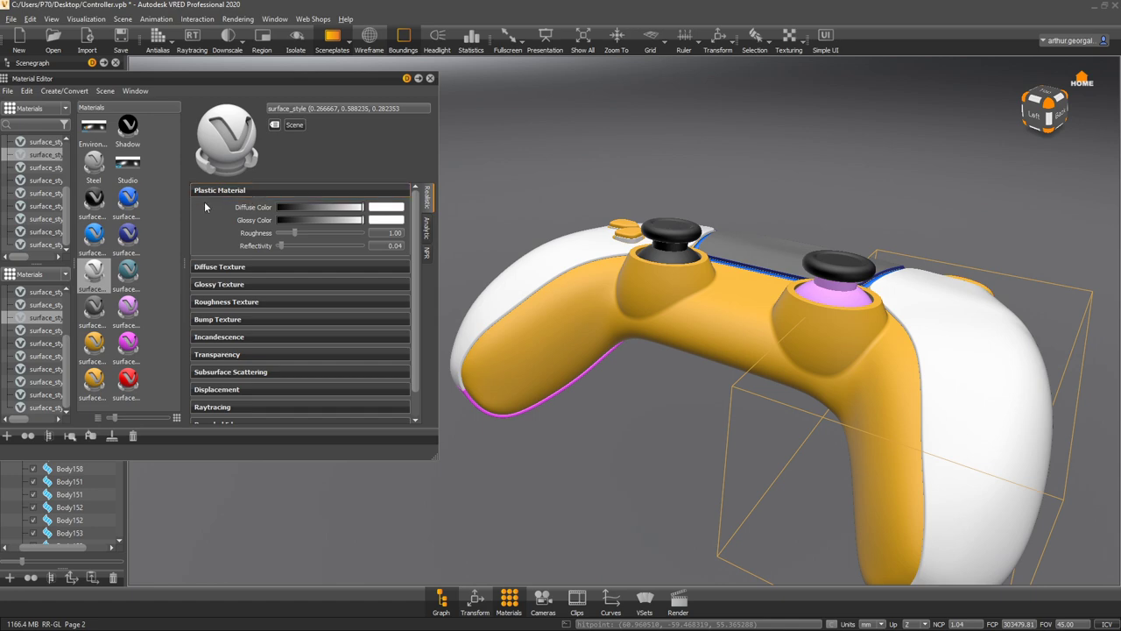
- Try the Metallic Carpaint Truelight material type on the white outer shell and inspect its flakes on the controller
{"action": "left_click_drag", "start_coordinate": [599, 240], "coordinate": [813, 230]}
{"action": "left_click_drag", "start_coordinate": [600, 276], "coordinate": [617, 296]}
{"action": "scroll", "coordinate": [617, 296], "scroll_direction": "up", "scroll_amount": 2}
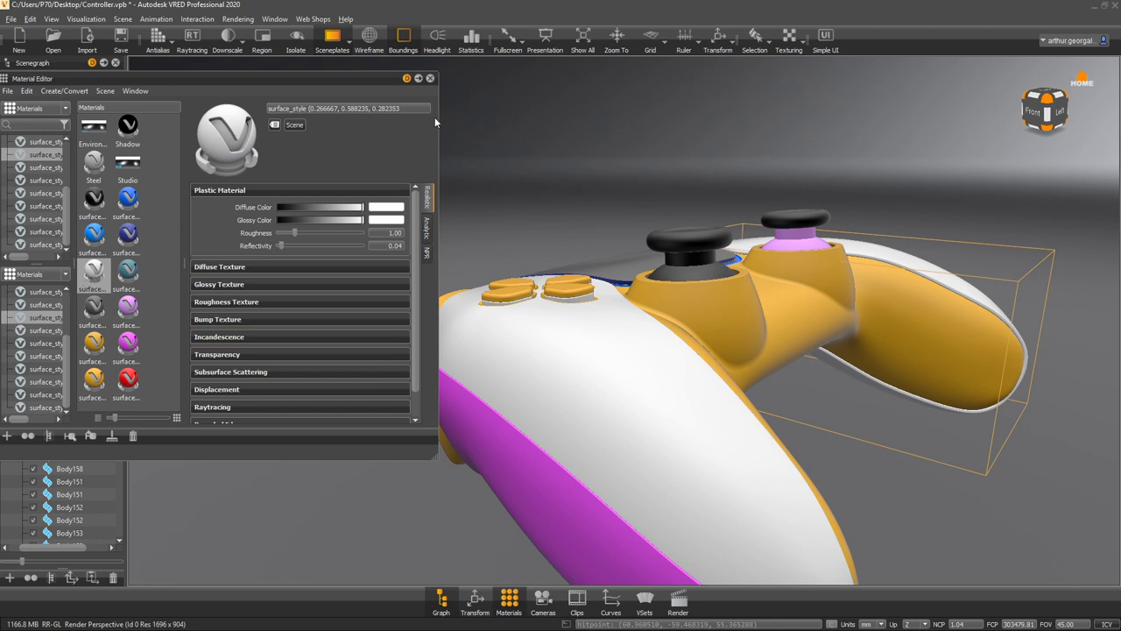
{"action": "right_click", "coordinate": [95, 274]}
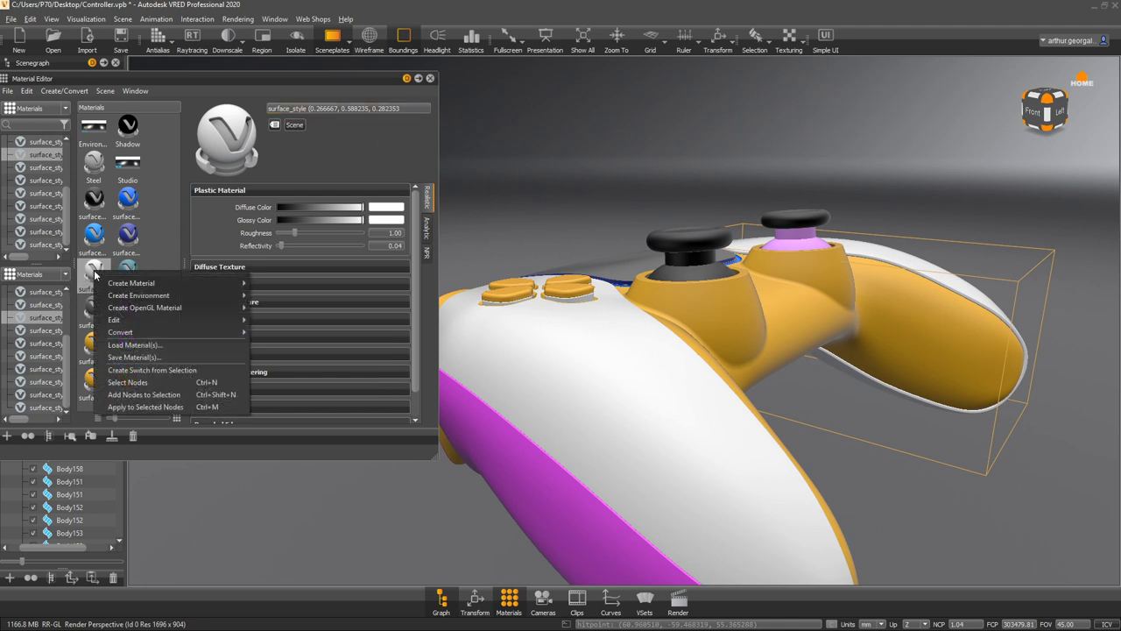
{"action": "mouse_move", "coordinate": [144, 333]}
{"action": "mouse_move", "coordinate": [295, 341]}
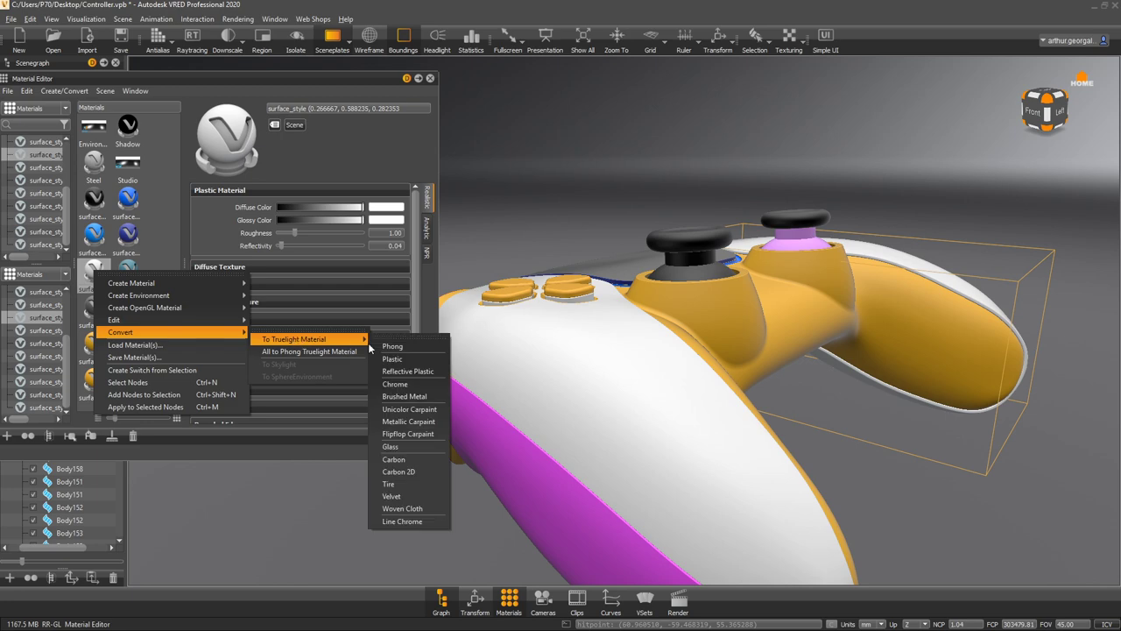
{"action": "left_click", "coordinate": [417, 422]}
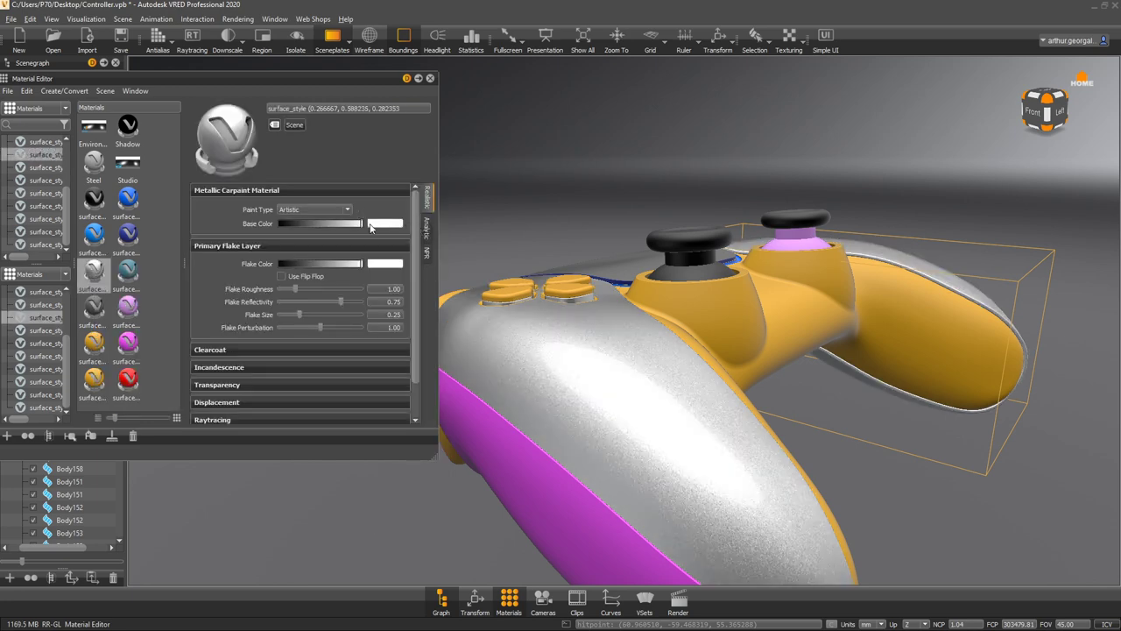
{"action": "left_click_drag", "start_coordinate": [666, 394], "coordinate": [526, 468]}
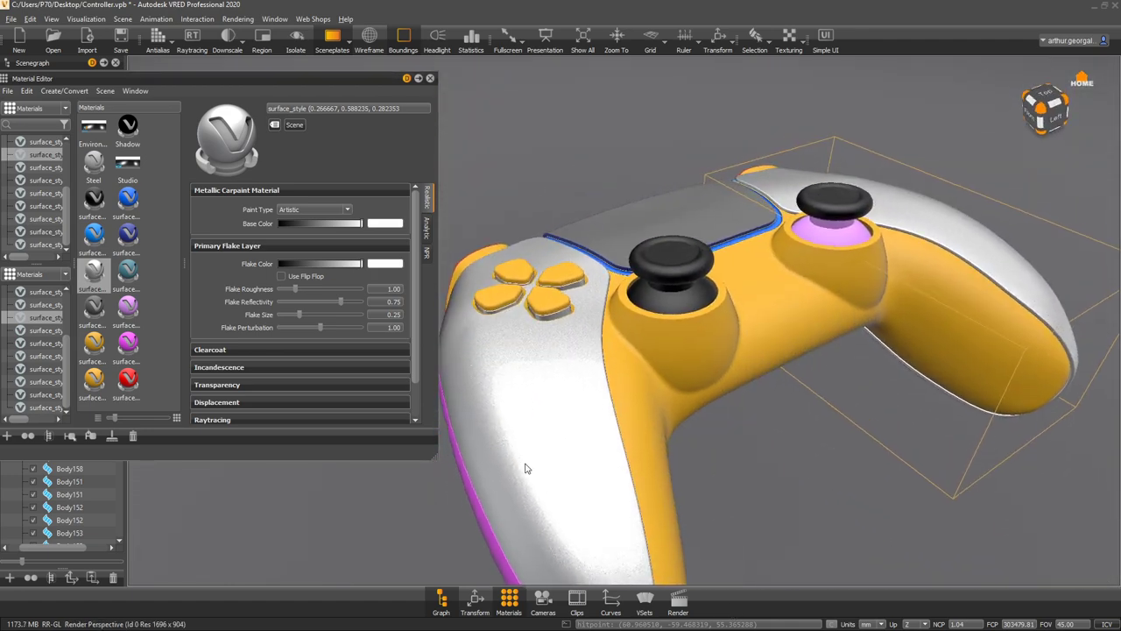
- Convert the metallic shell material back to Truelight Plastic and lower its roughness to 0.01
{"action": "right_click", "coordinate": [94, 277]}
{"action": "mouse_move", "coordinate": [184, 333]}
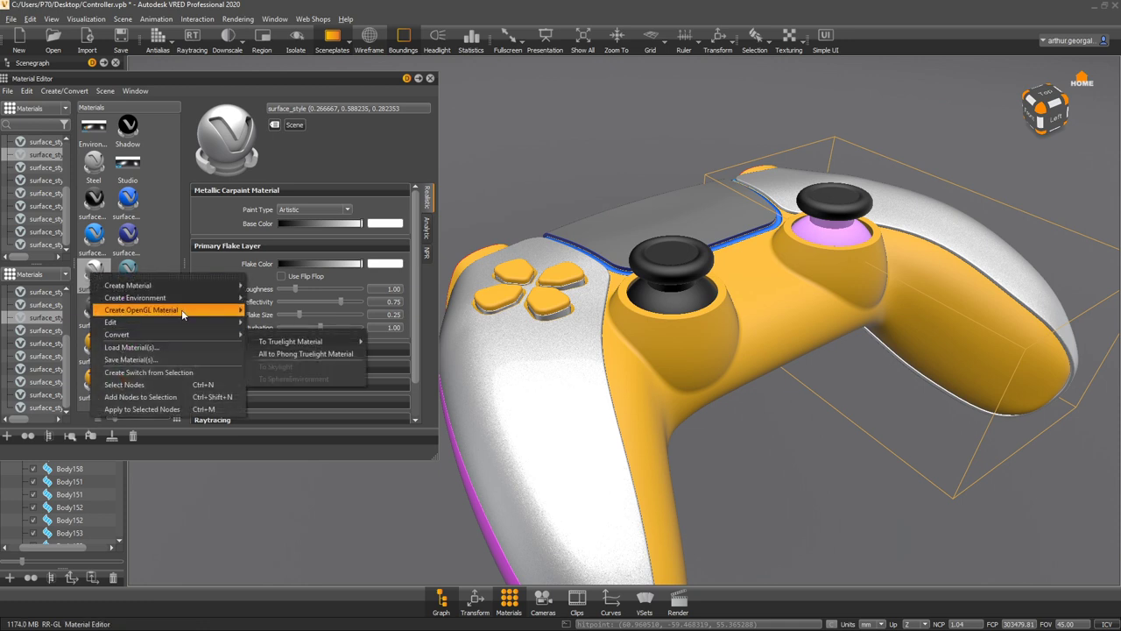
{"action": "mouse_move", "coordinate": [298, 341]}
{"action": "left_click", "coordinate": [395, 357]}
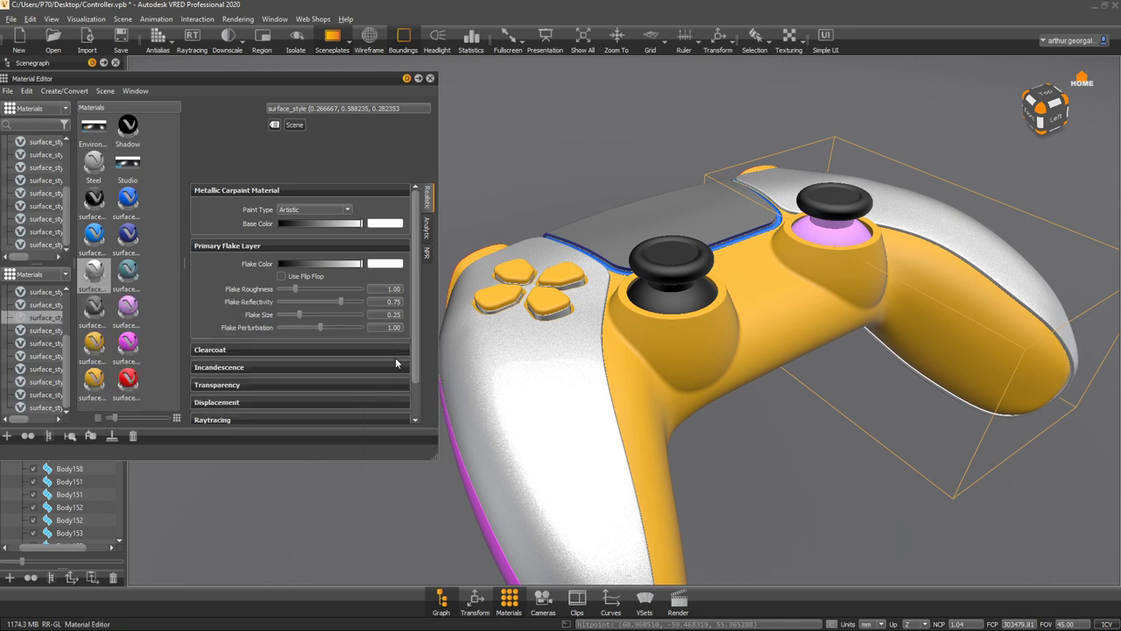
{"action": "left_click_drag", "start_coordinate": [648, 250], "coordinate": [697, 159]}
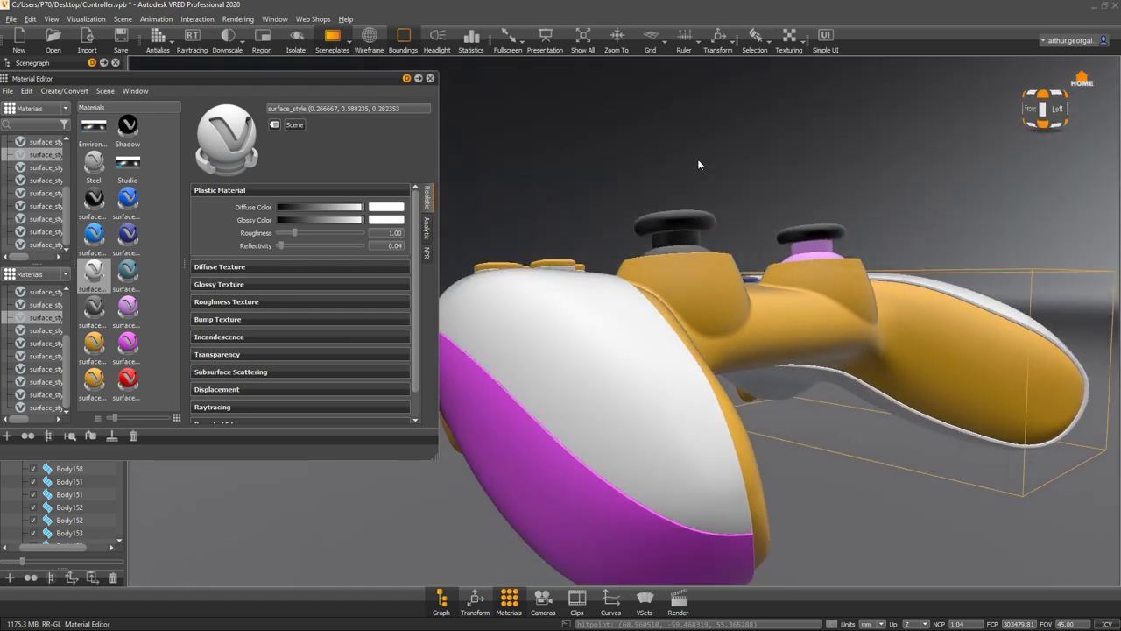
{"action": "left_click_drag", "start_coordinate": [296, 234], "coordinate": [226, 234]}
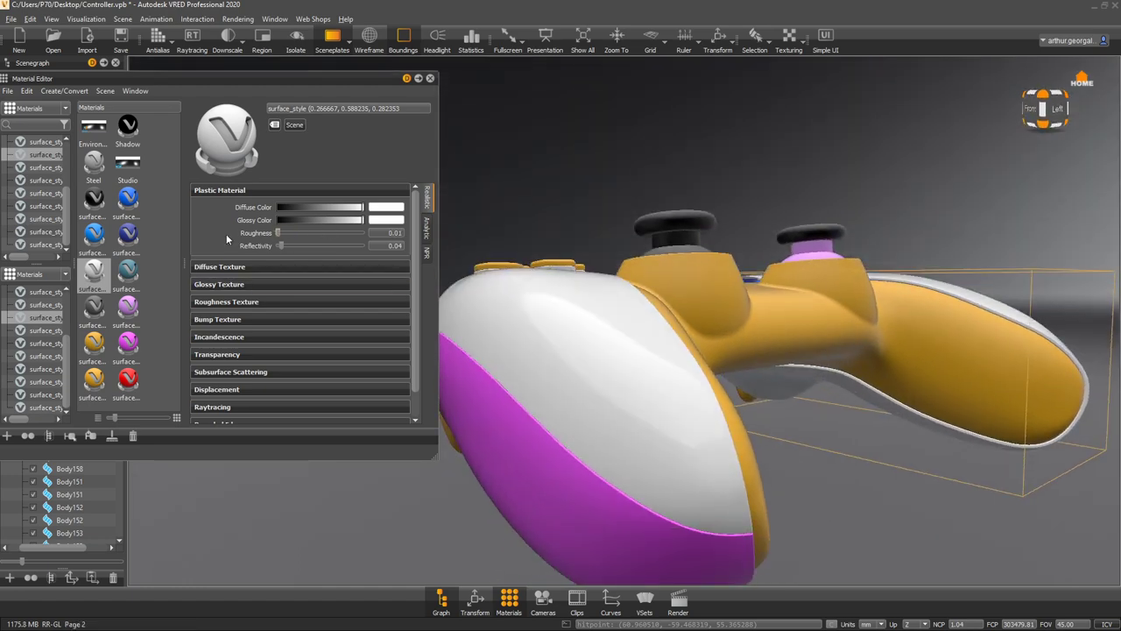
- Try the Reflective Plastic Truelight material type on the white outer shell and inspect its highlight up close
{"action": "right_click", "coordinate": [84, 264]}
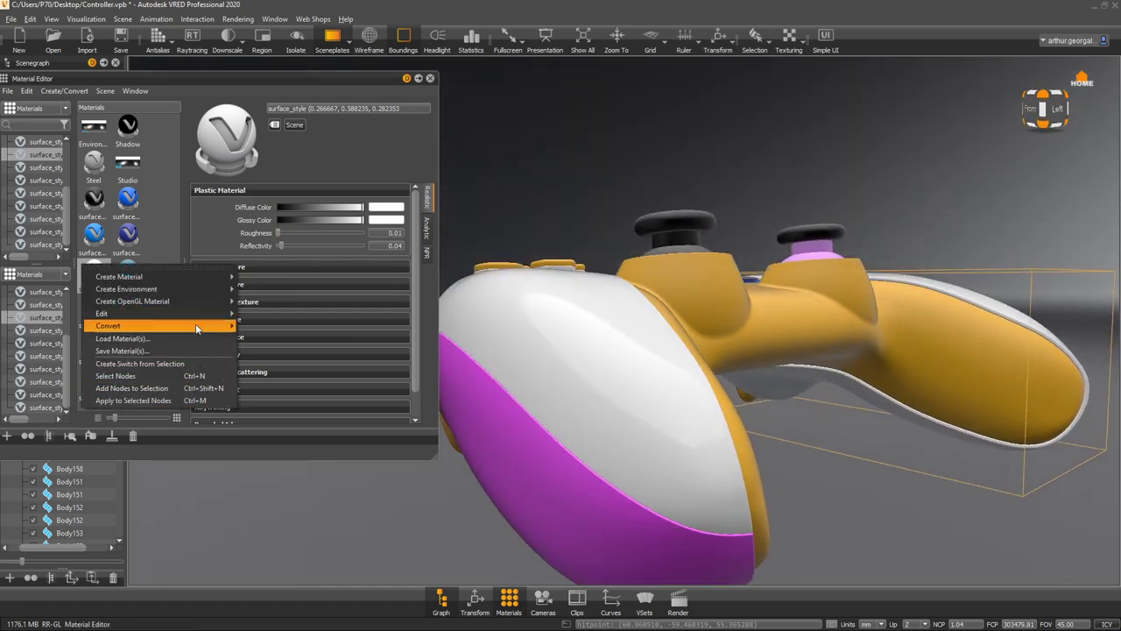
{"action": "mouse_move", "coordinate": [202, 326]}
{"action": "mouse_move", "coordinate": [298, 333]}
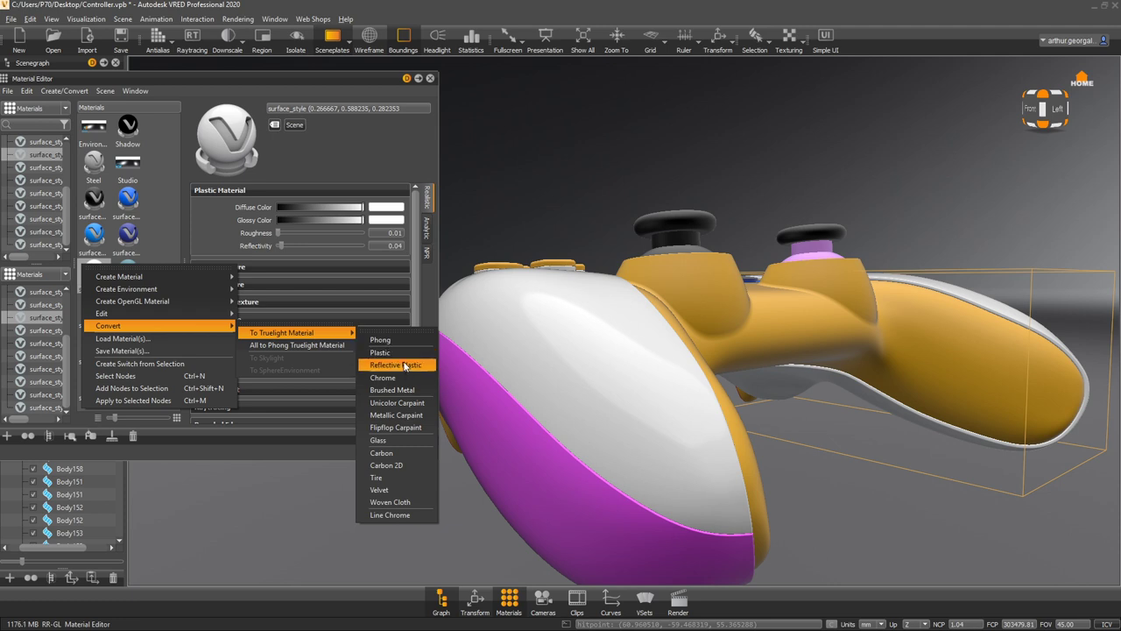
{"action": "left_click", "coordinate": [405, 366]}
{"action": "scroll", "coordinate": [530, 321], "scroll_direction": "up", "scroll_amount": 4}
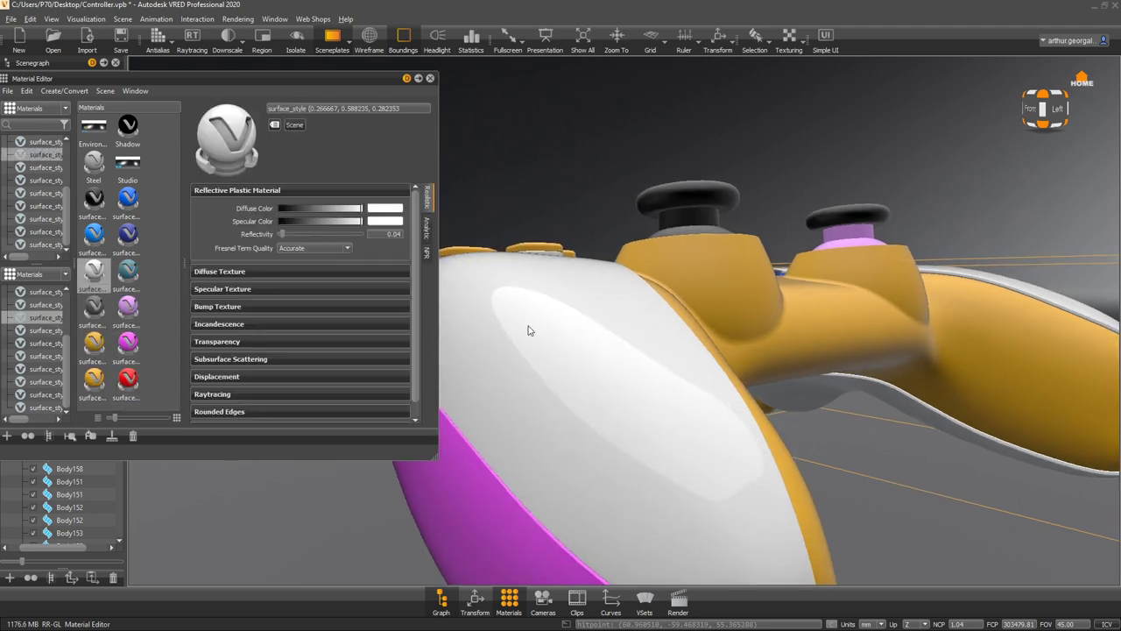
{"action": "mouse_move", "coordinate": [282, 232]}
{"action": "left_mouse_down"}
{"action": "mouse_move", "coordinate": [328, 238]}
{"action": "mouse_move", "coordinate": [291, 240]}
{"action": "left_mouse_up"}
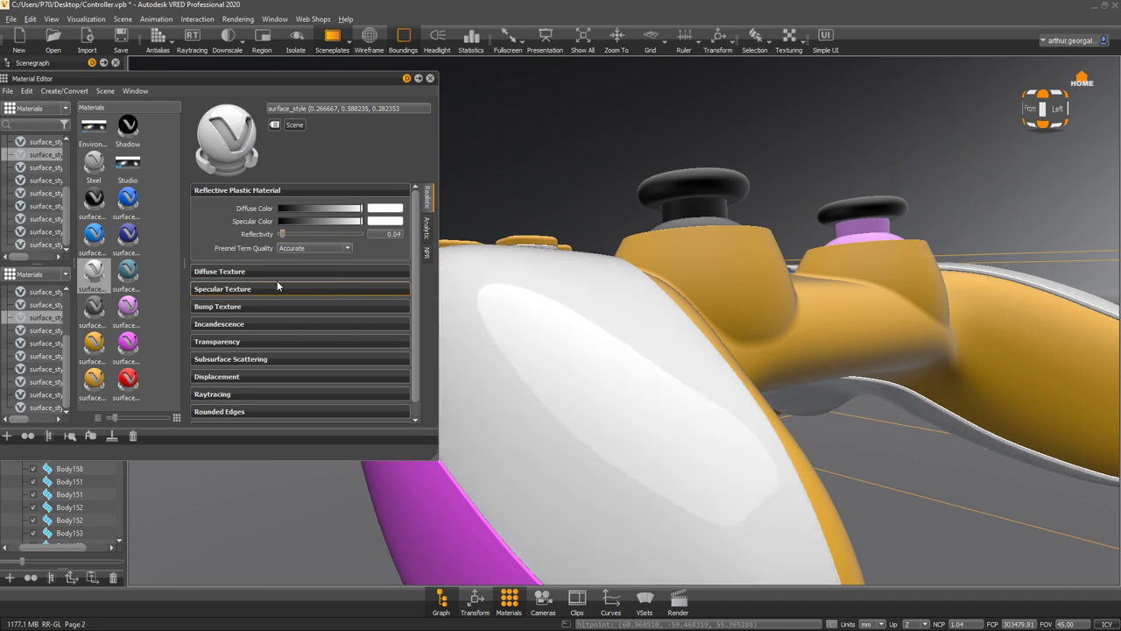
- Convert the white shell material from Reflective Plastic to Truelight Plastic and set its roughness to 0.01
{"action": "right_click", "coordinate": [96, 274]}
{"action": "mouse_move", "coordinate": [203, 332]}
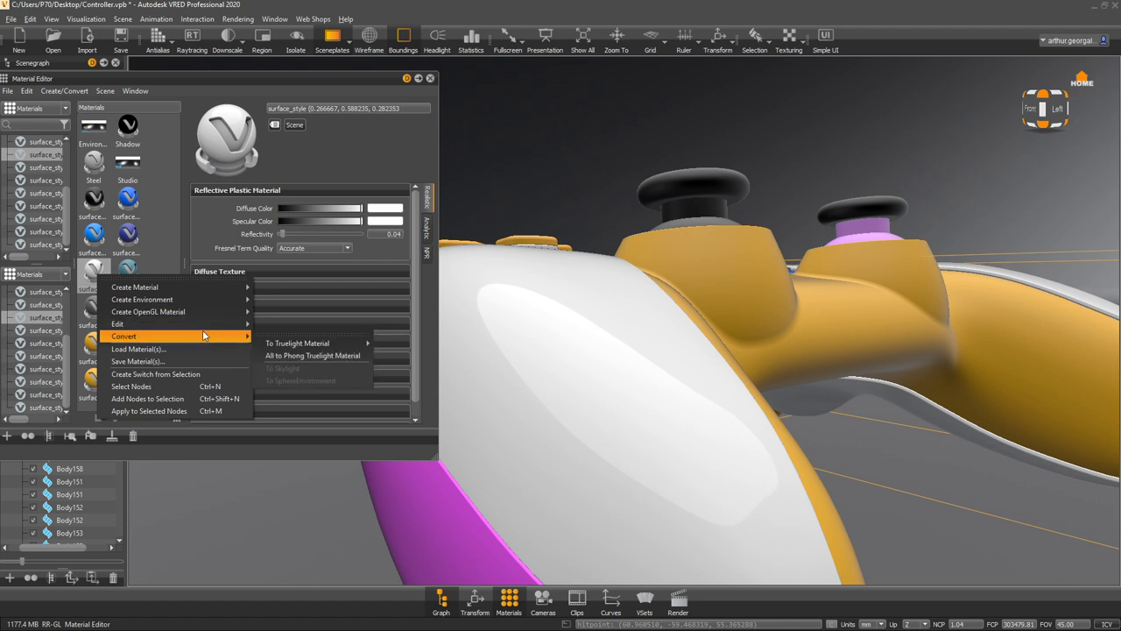
{"action": "mouse_move", "coordinate": [320, 344]}
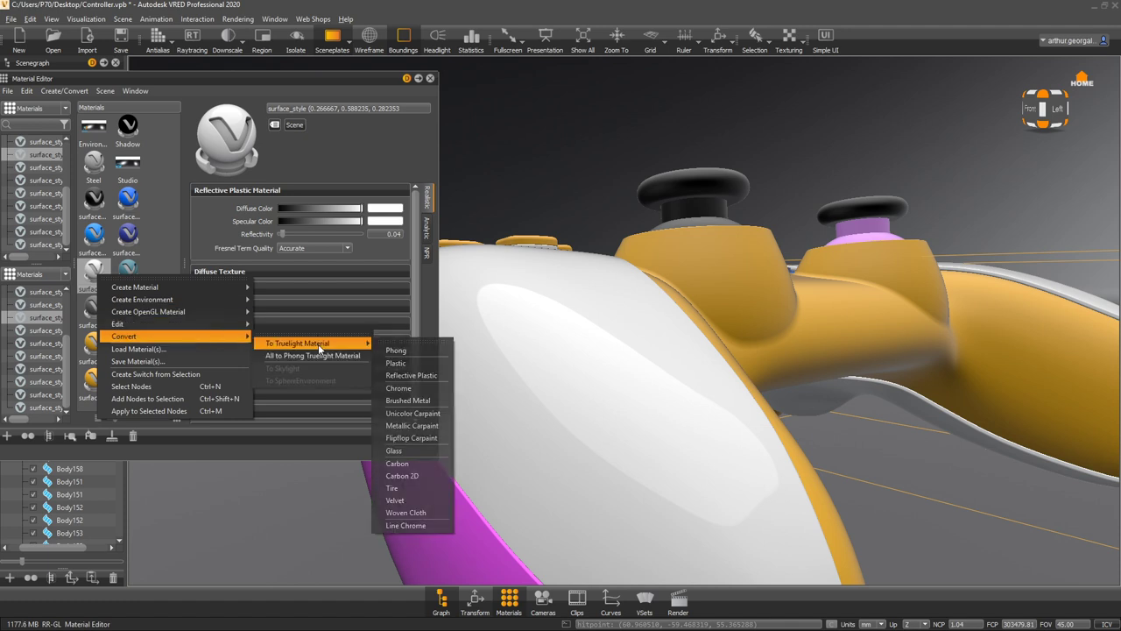
{"action": "left_click", "coordinate": [403, 359]}
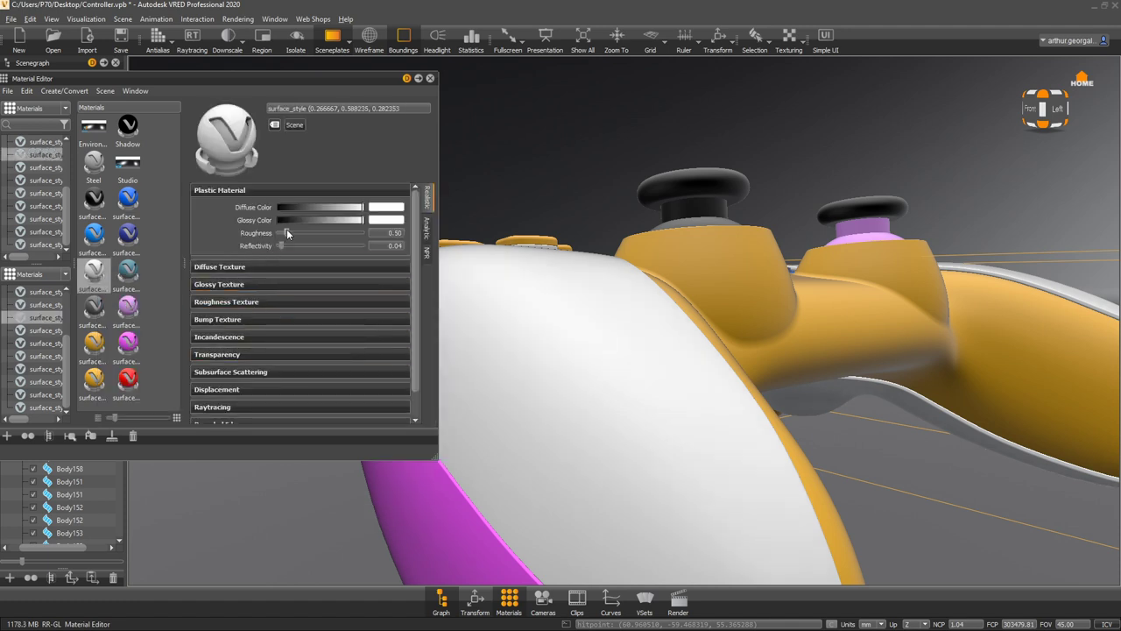
{"action": "left_click_drag", "start_coordinate": [287, 232], "coordinate": [201, 229]}
- Try a reflectivity of 0.414 on the white shell material and restore it to 0.04
{"action": "left_click_drag", "start_coordinate": [574, 349], "coordinate": [788, 348]}
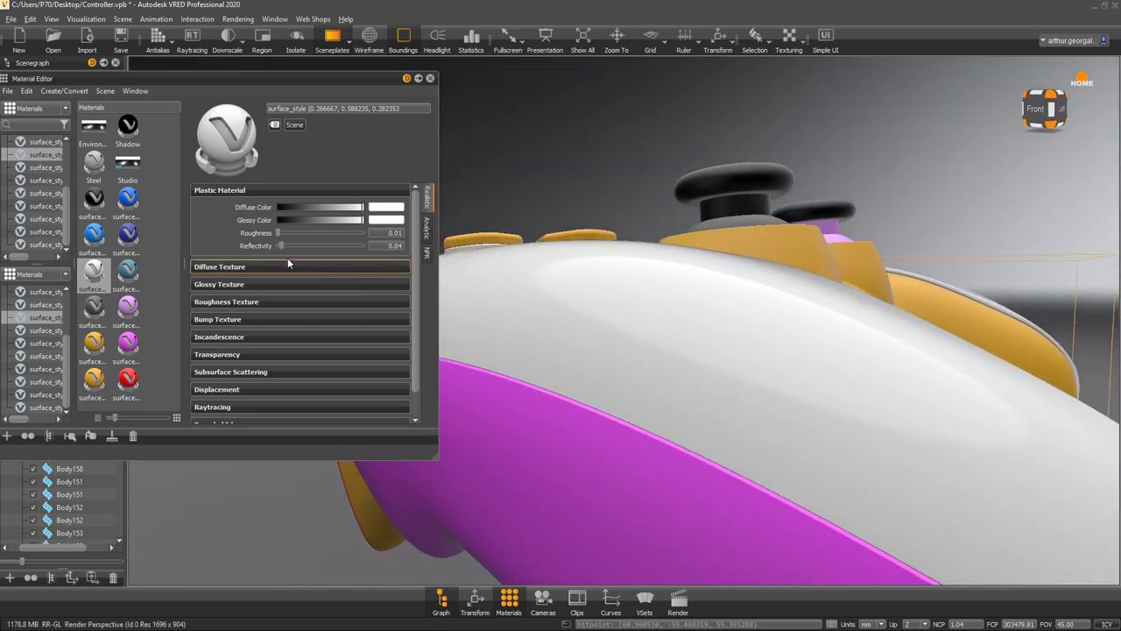
{"action": "left_click_drag", "start_coordinate": [280, 245], "coordinate": [312, 246]}
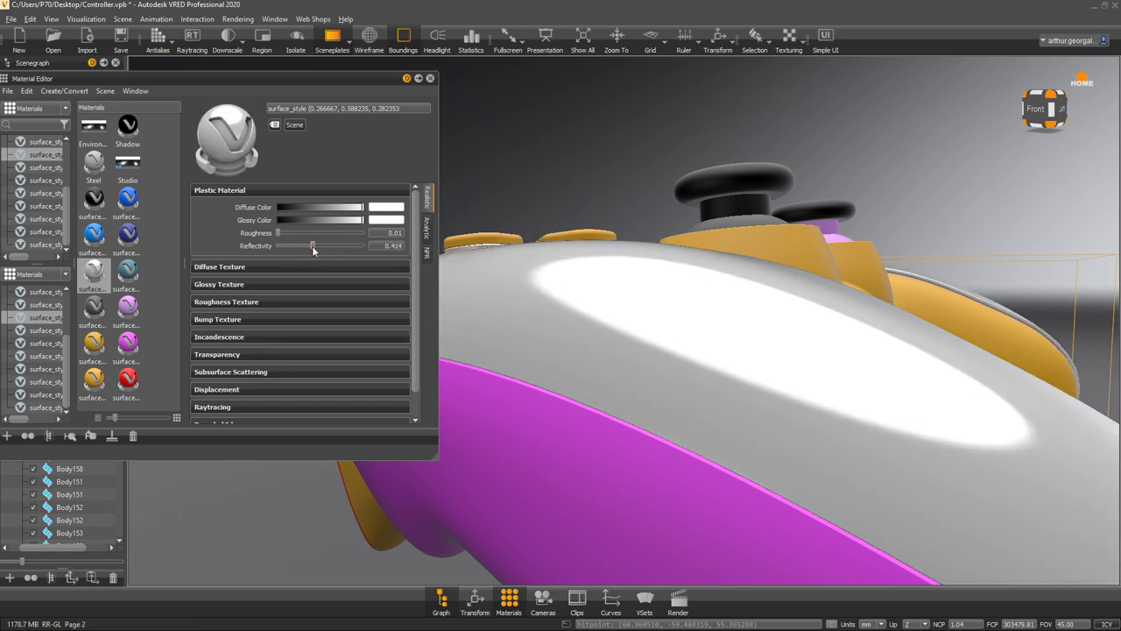
{"action": "double_click", "coordinate": [375, 245]}
{"action": "type", "text": "0.04"}
{"action": "key", "text": "Return"}
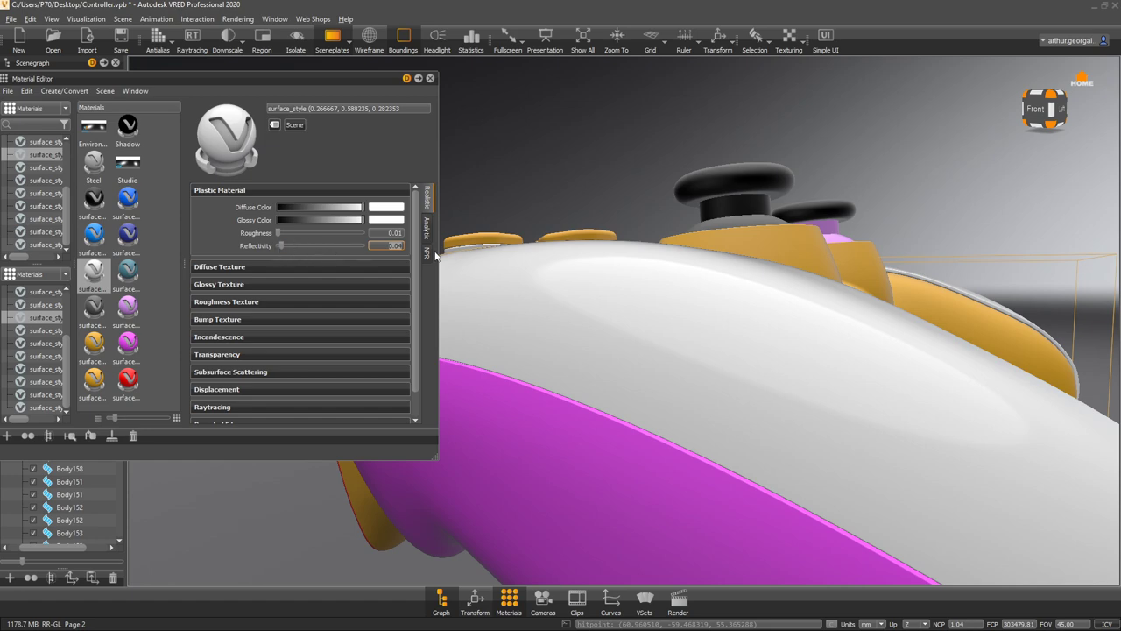
{"action": "left_click_drag", "start_coordinate": [926, 315], "coordinate": [578, 412]}
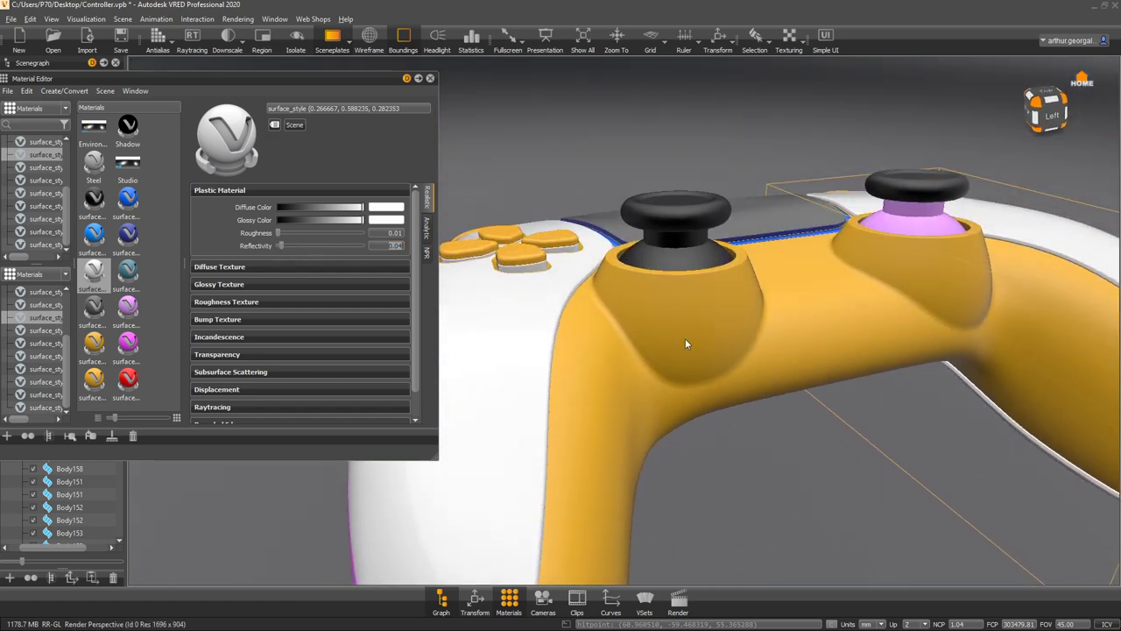
- Rename the white outer shell's material as Top White Plastic and shrink the material previews into a compact name list
{"action": "left_click_drag", "start_coordinate": [686, 343], "coordinate": [759, 321]}
{"action": "scroll", "coordinate": [791, 271], "scroll_direction": "down", "scroll_amount": 5}
{"action": "scroll", "coordinate": [616, 309], "scroll_direction": "up", "scroll_amount": 5}
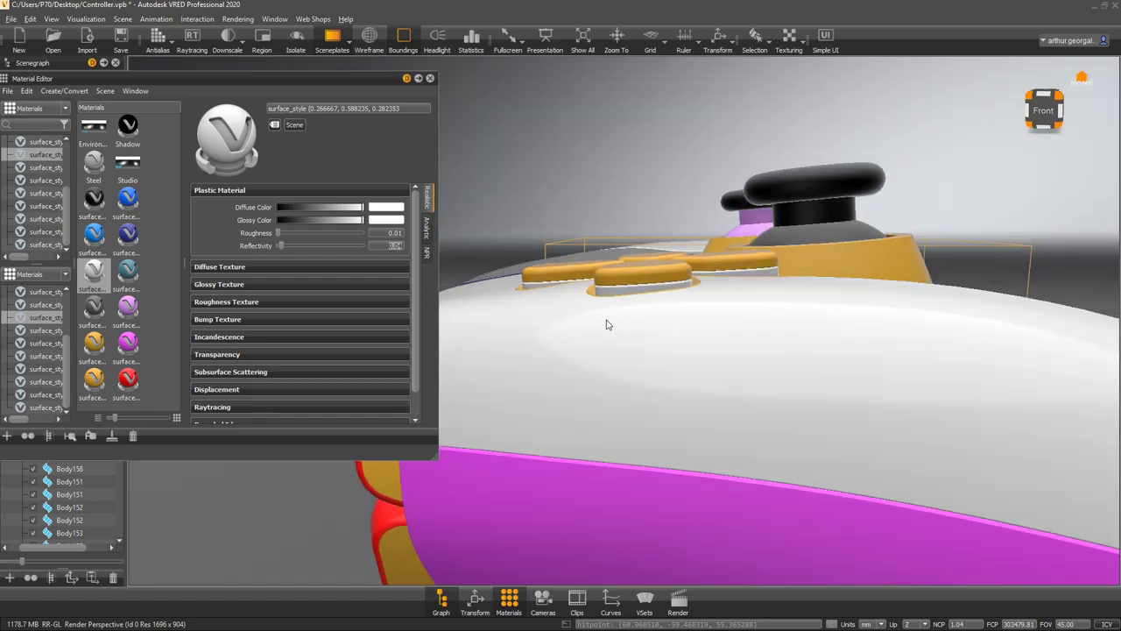
{"action": "left_click_drag", "start_coordinate": [607, 325], "coordinate": [131, 105]}
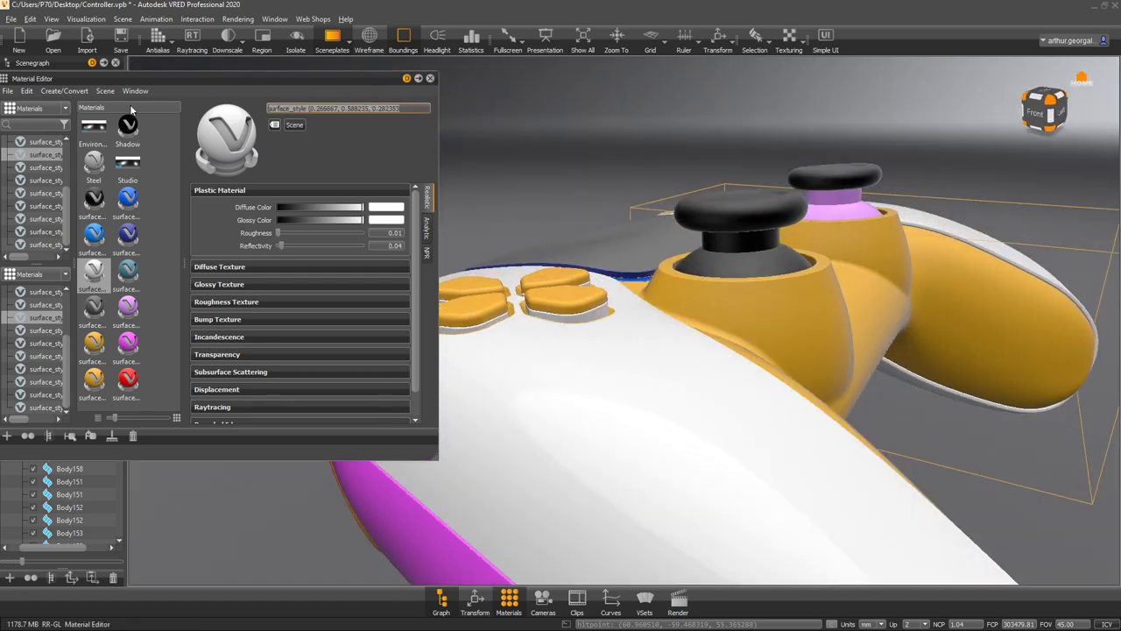
{"action": "type", "text": "Top"}
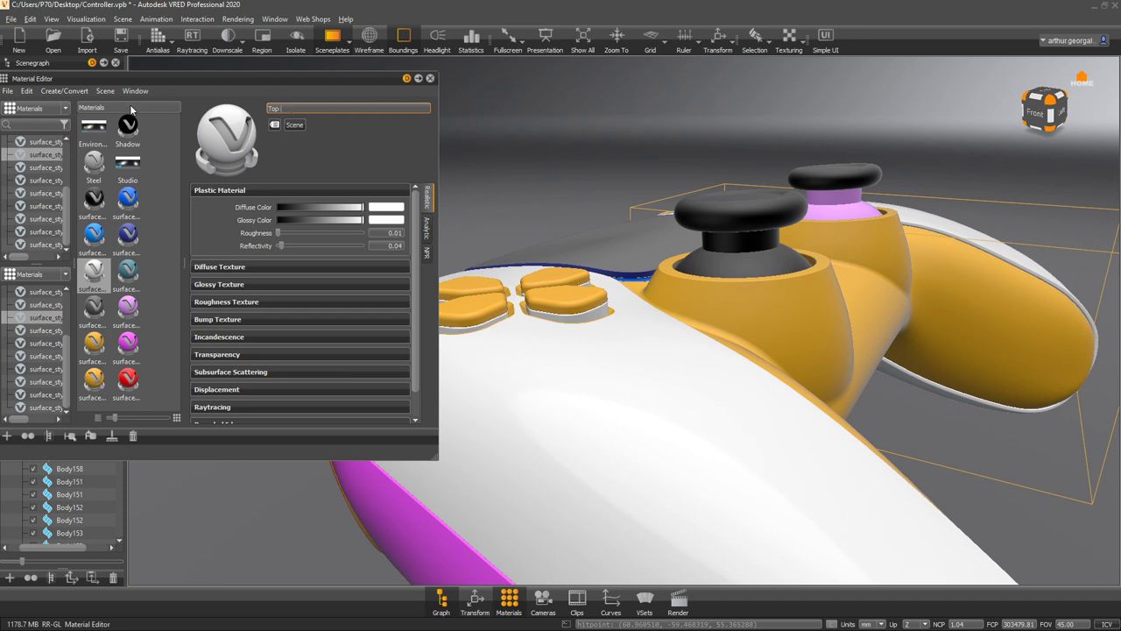
{"action": "type", "text": " White Plastic"}
{"action": "key", "text": "Return"}
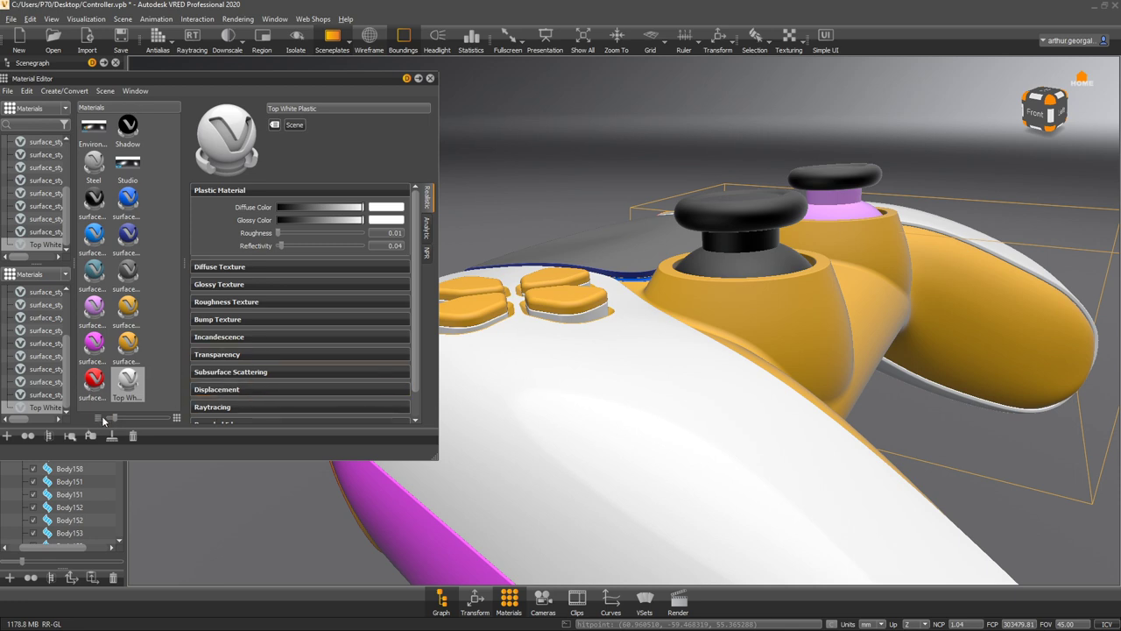
{"action": "mouse_move", "coordinate": [123, 419]}
{"action": "left_mouse_down"}
{"action": "mouse_move", "coordinate": [131, 416]}
{"action": "mouse_move", "coordinate": [105, 415]}
{"action": "left_mouse_up"}
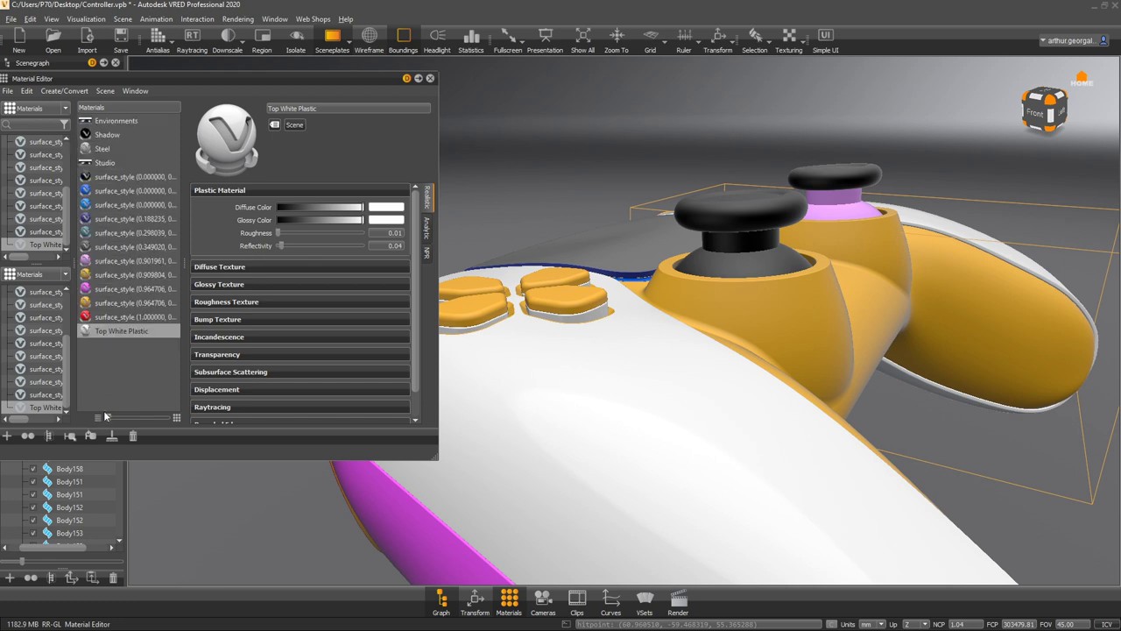
- Rename the red material used on the controller's triggers as Trigger Back
{"action": "left_click", "coordinate": [131, 317]}
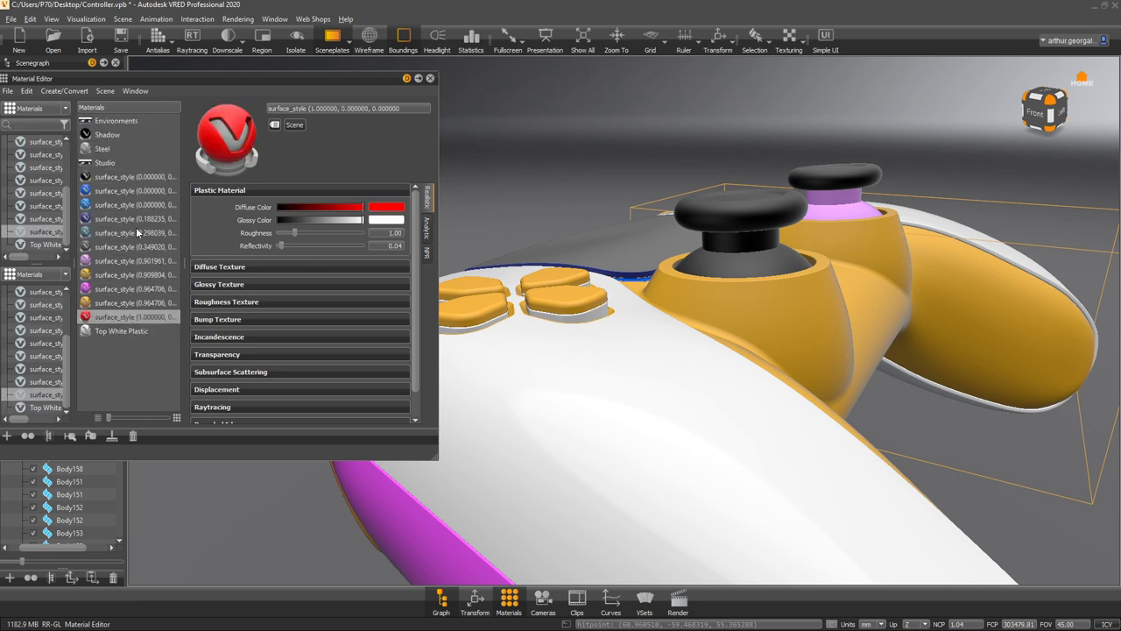
{"action": "left_click_drag", "start_coordinate": [771, 377], "coordinate": [767, 400]}
{"action": "scroll", "coordinate": [727, 421], "scroll_direction": "down", "scroll_amount": 5}
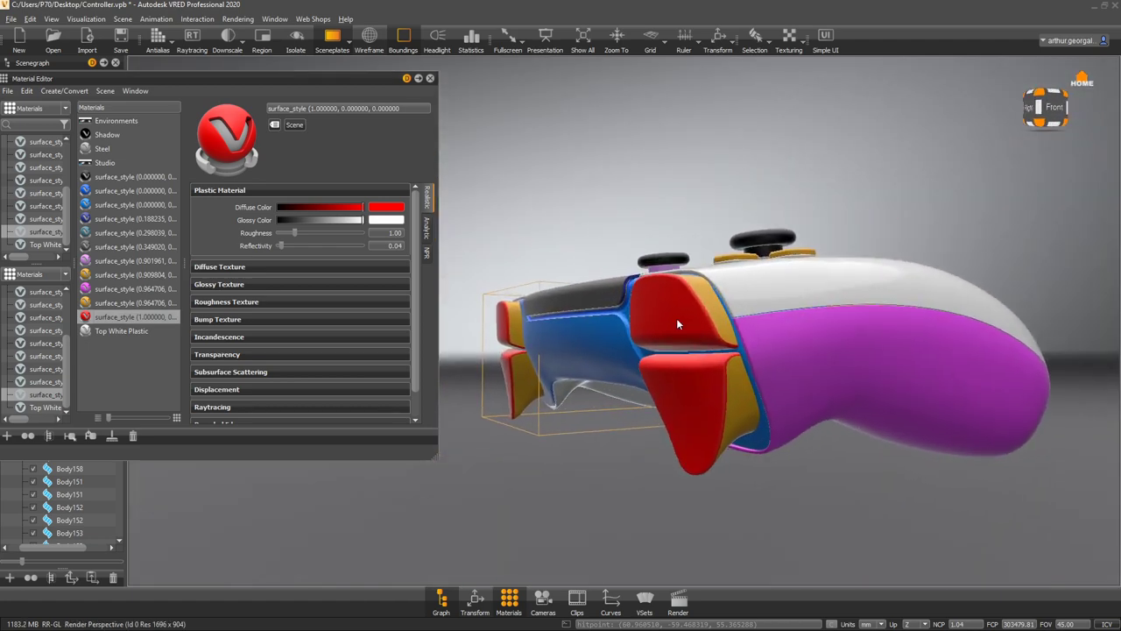
{"action": "left_click_drag", "start_coordinate": [406, 109], "coordinate": [134, 95]}
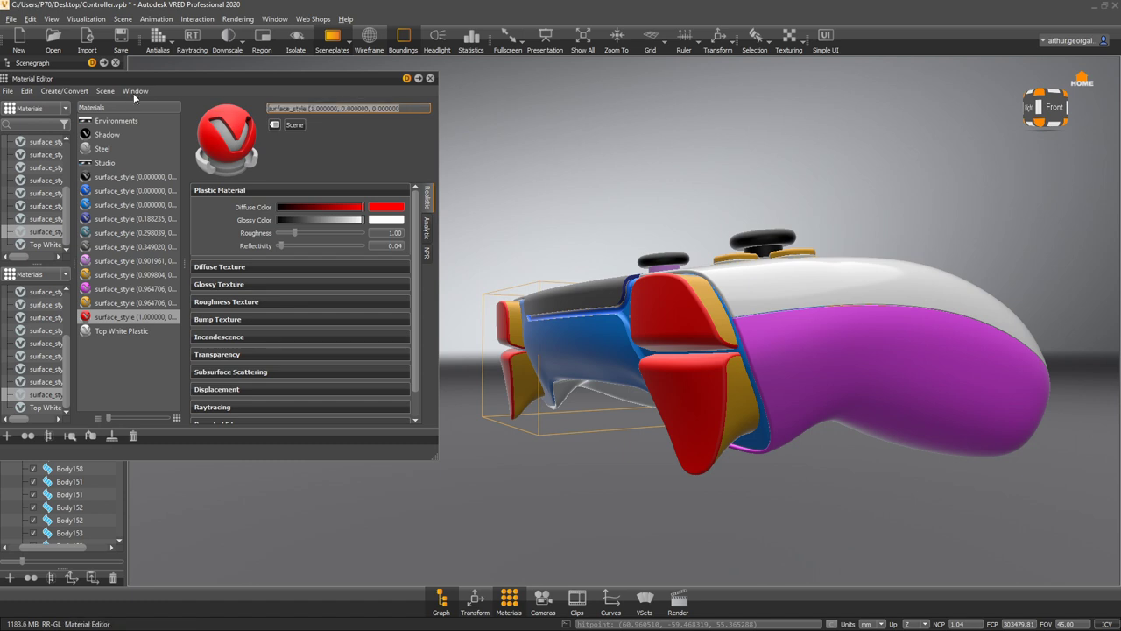
{"action": "type", "text": "Trigger"}
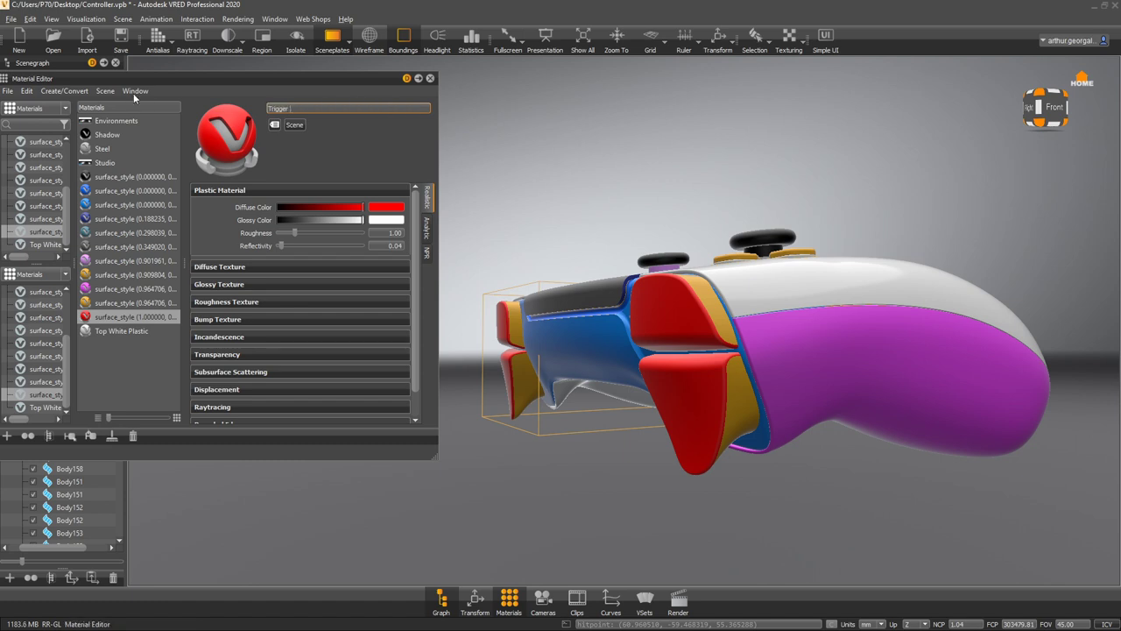
{"action": "type", "text": " Bacl"}
{"action": "key", "text": "Return"}
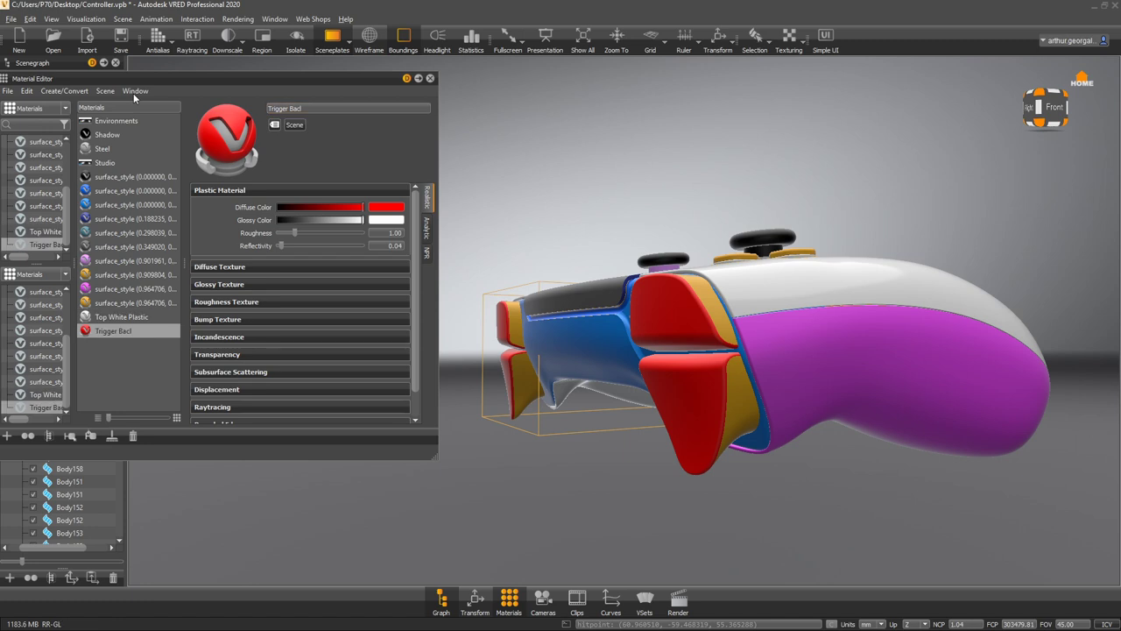
{"action": "left_click", "coordinate": [325, 108]}
{"action": "type", "text": "k"}
{"action": "key", "text": "Return"}
{"action": "left_click", "coordinate": [165, 380]}
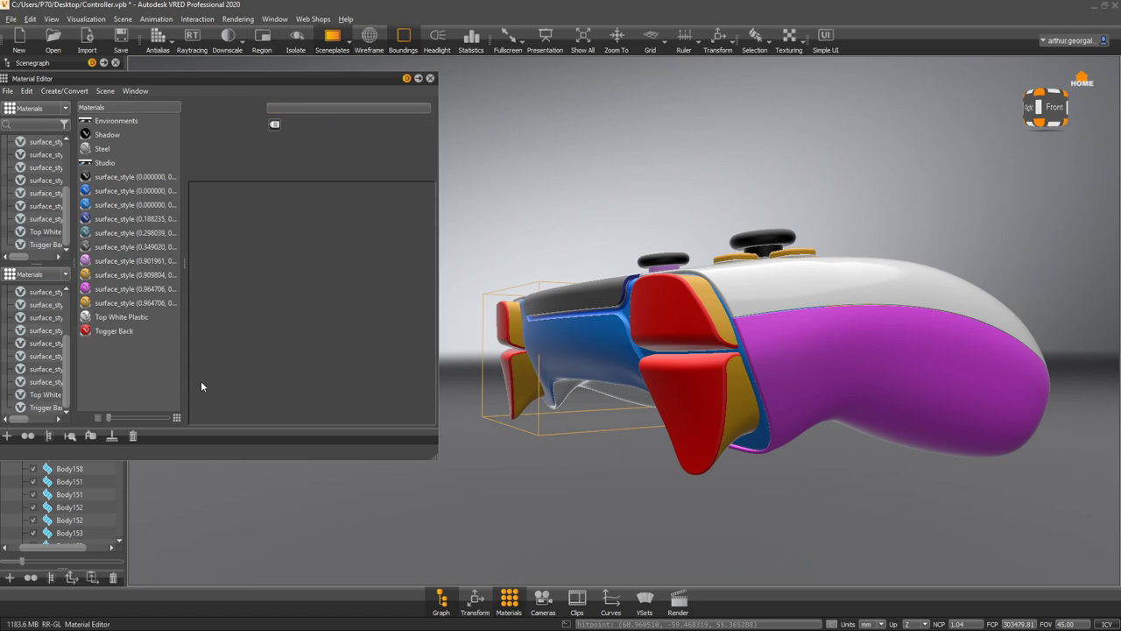
- Change the Trigger Back material's diffuse color to near-black and set its roughness to 0.01
{"action": "left_click", "coordinate": [123, 331]}
{"action": "scroll", "coordinate": [737, 367], "scroll_direction": "up", "scroll_amount": 5}
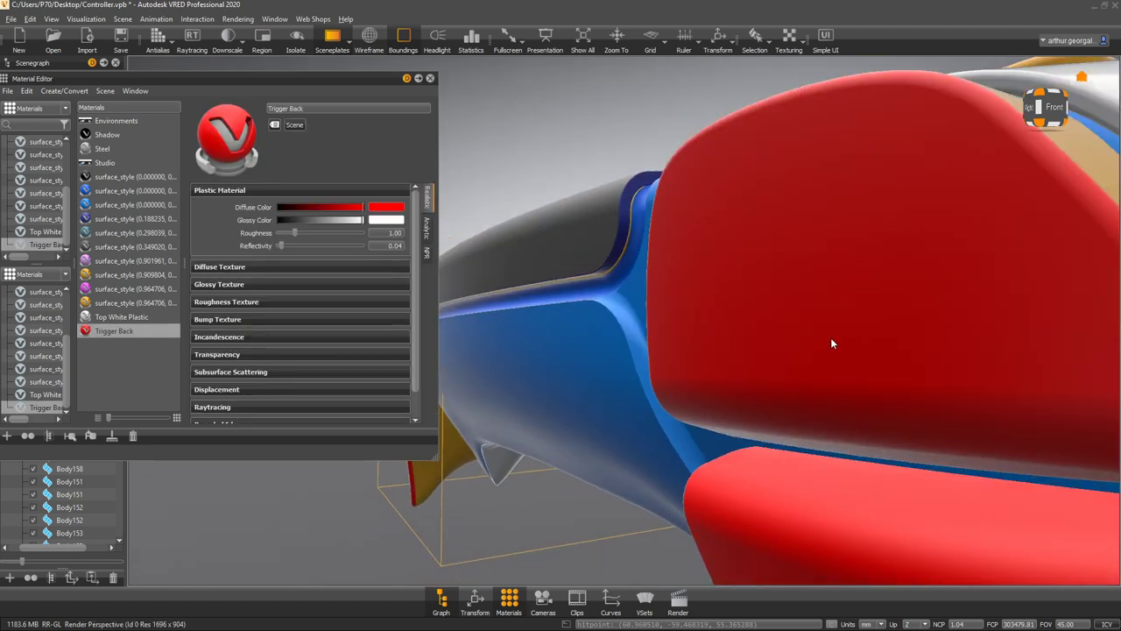
{"action": "left_click_drag", "start_coordinate": [832, 339], "coordinate": [676, 338]}
{"action": "left_click_drag", "start_coordinate": [348, 213], "coordinate": [167, 215]}
{"action": "left_click_drag", "start_coordinate": [246, 213], "coordinate": [286, 215]}
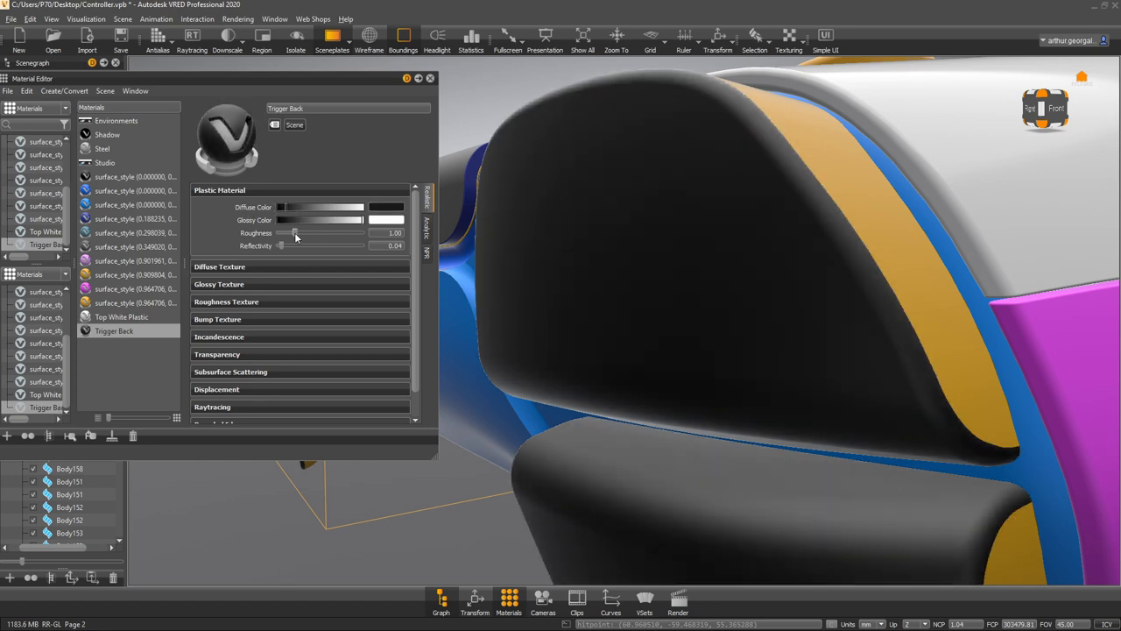
{"action": "left_click_drag", "start_coordinate": [295, 232], "coordinate": [273, 233]}
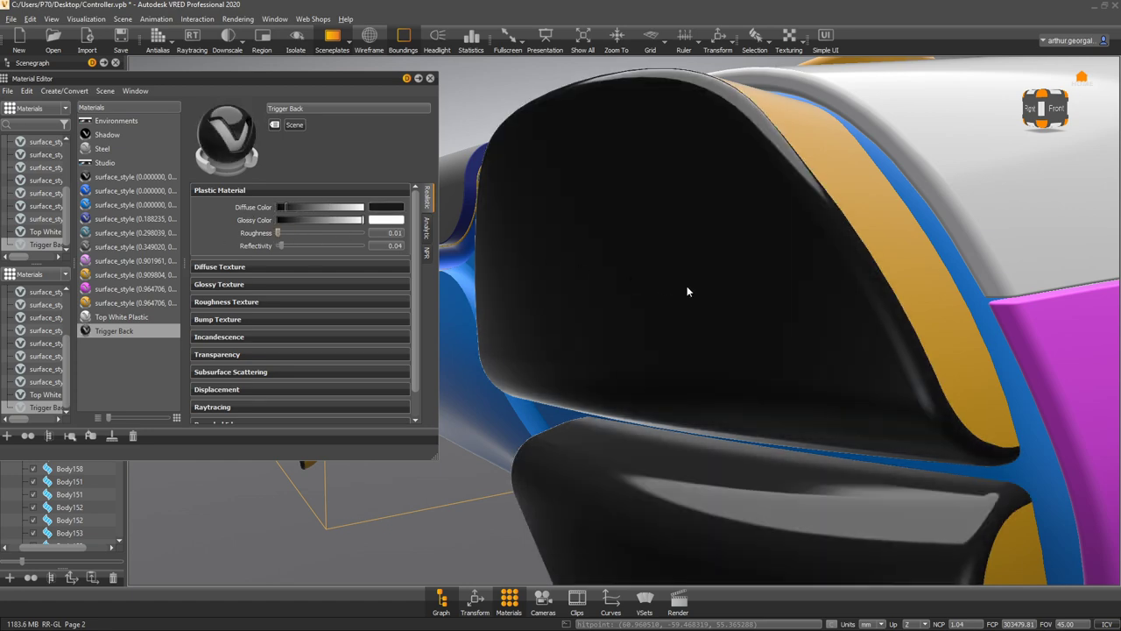
{"action": "left_click_drag", "start_coordinate": [687, 286], "coordinate": [745, 256]}
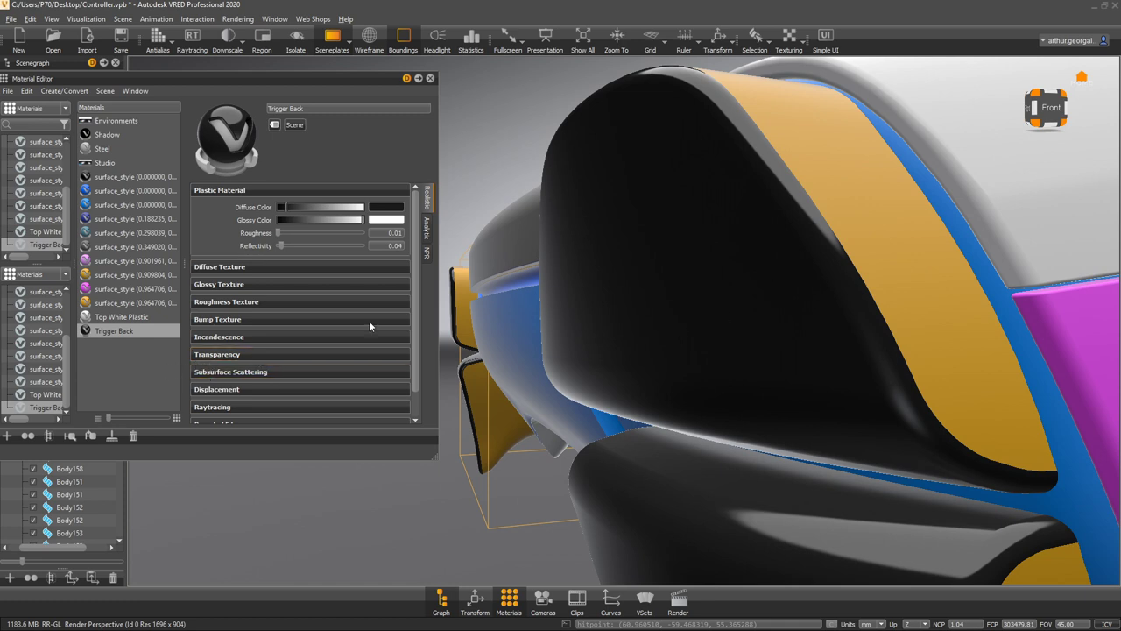
- Enable structure in the Trigger Back material's bump texture with a bump intensity of 0.53 and a structure size of 0.12956
{"action": "left_click", "coordinate": [219, 320]}
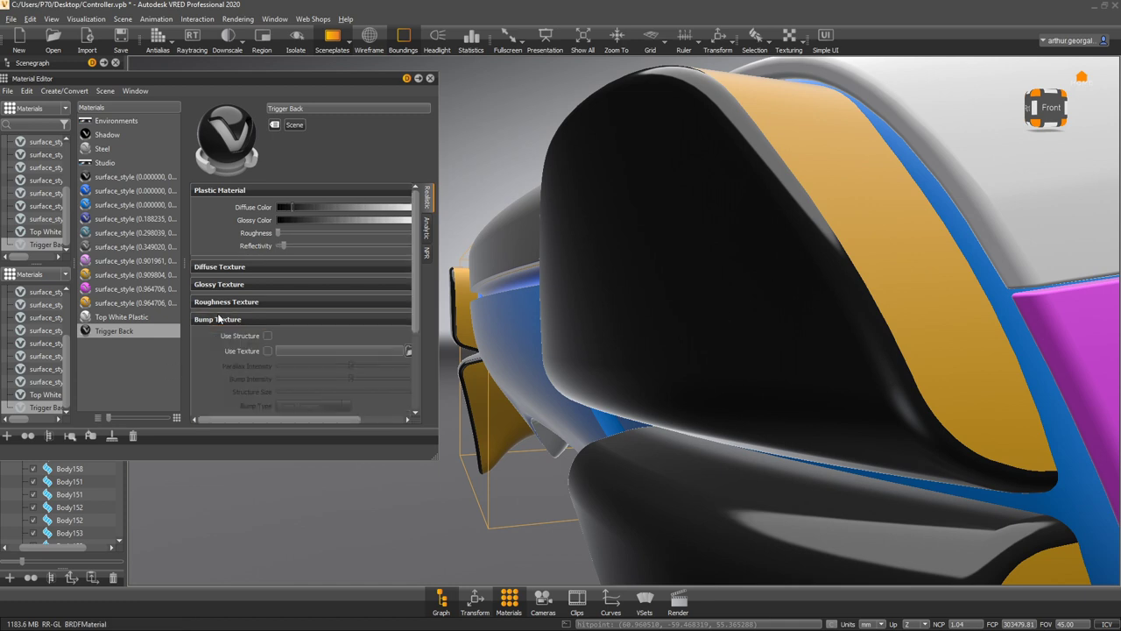
{"action": "left_click", "coordinate": [269, 336]}
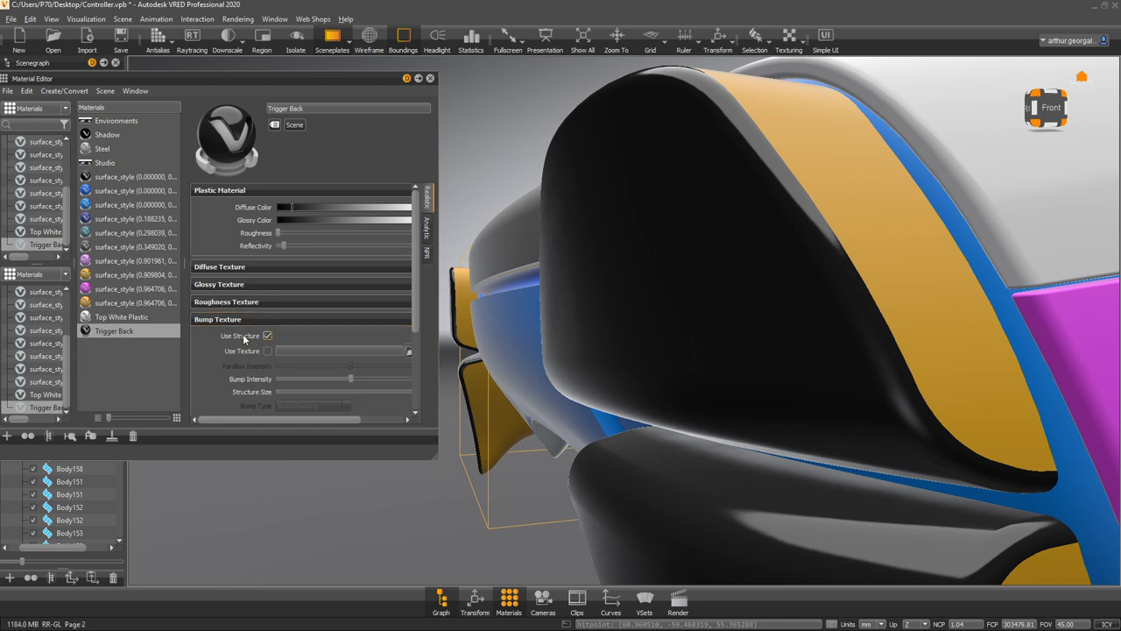
{"action": "left_click_drag", "start_coordinate": [270, 424], "coordinate": [316, 423]}
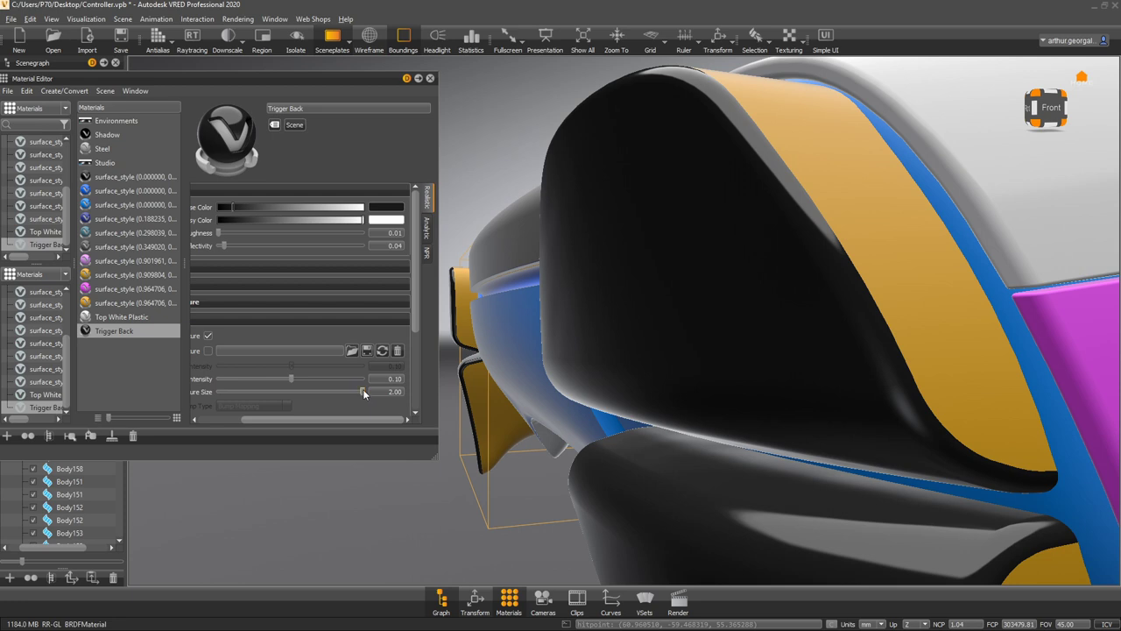
{"action": "left_click_drag", "start_coordinate": [363, 390], "coordinate": [228, 386]}
{"action": "left_click_drag", "start_coordinate": [729, 468], "coordinate": [753, 291]}
{"action": "scroll", "coordinate": [753, 287], "scroll_direction": "up", "scroll_amount": 5}
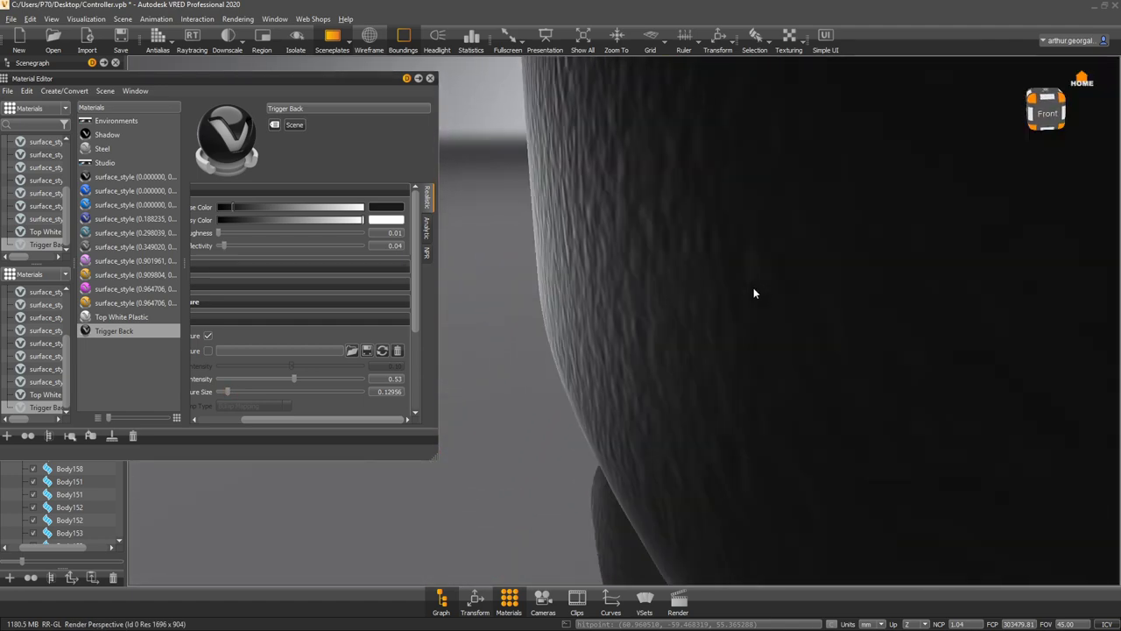
{"action": "scroll", "coordinate": [754, 287], "scroll_direction": "down", "scroll_amount": 4}
- Widen the Material Editor and set the Trigger Back material's roughness to 0.21
{"action": "mouse_move", "coordinate": [268, 420]}
{"action": "left_mouse_down"}
{"action": "mouse_move", "coordinate": [217, 418]}
{"action": "mouse_move", "coordinate": [271, 403]}
{"action": "left_mouse_up"}
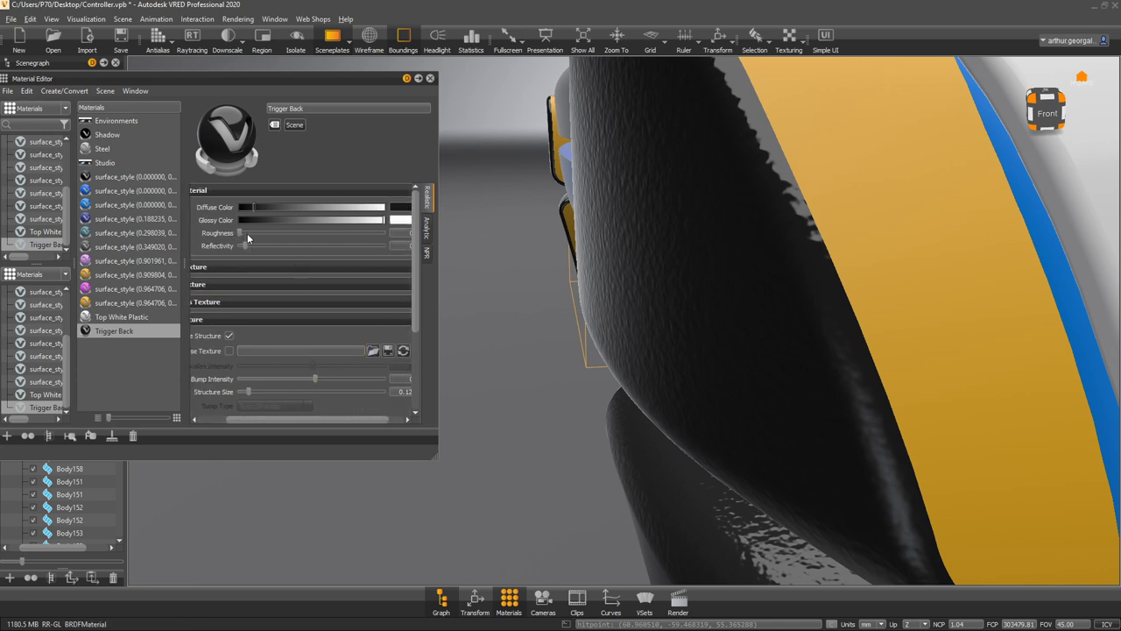
{"action": "left_click_drag", "start_coordinate": [240, 233], "coordinate": [250, 231]}
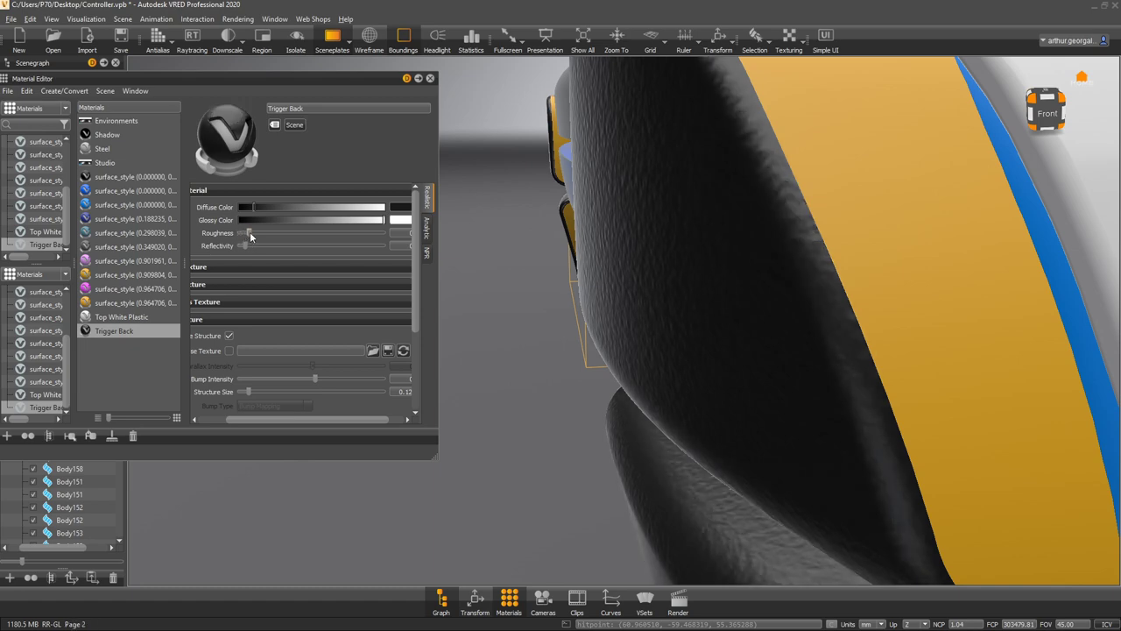
{"action": "left_click_drag", "start_coordinate": [522, 329], "coordinate": [874, 295]}
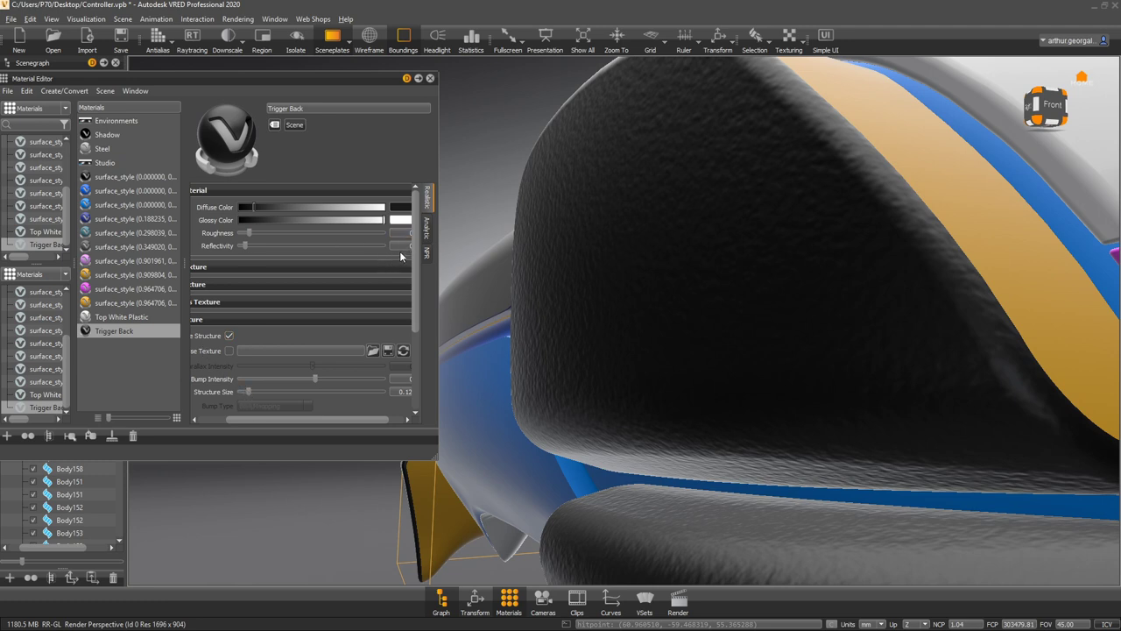
{"action": "left_click_drag", "start_coordinate": [433, 465], "coordinate": [484, 463]}
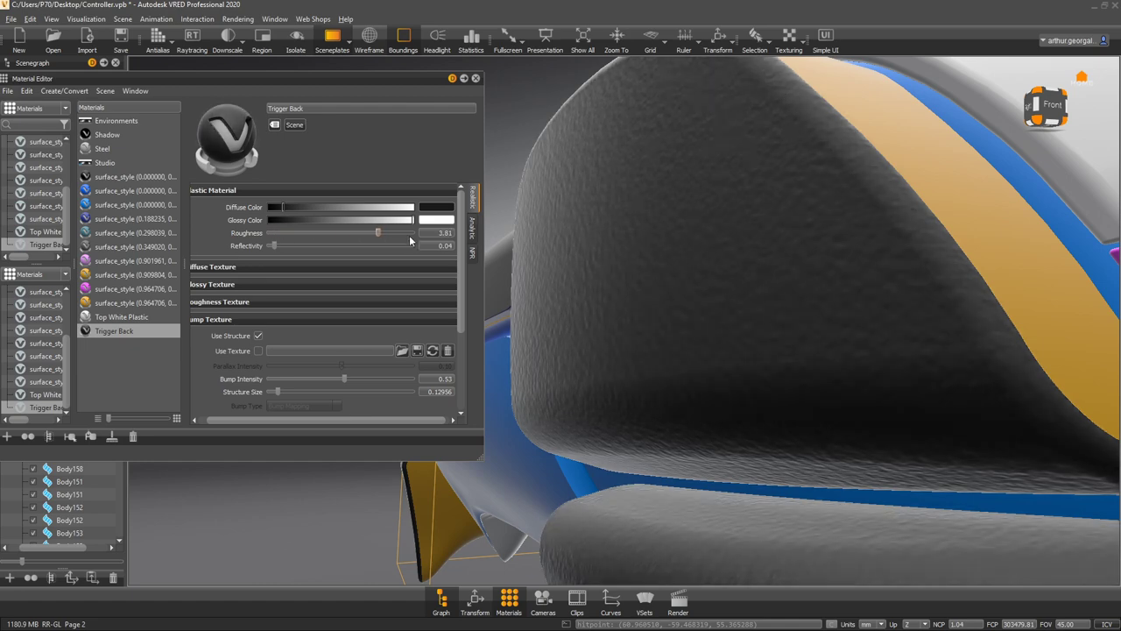
{"action": "mouse_move", "coordinate": [280, 230]}
{"action": "left_mouse_down"}
{"action": "mouse_move", "coordinate": [255, 230]}
{"action": "mouse_move", "coordinate": [276, 225]}
{"action": "left_mouse_up"}
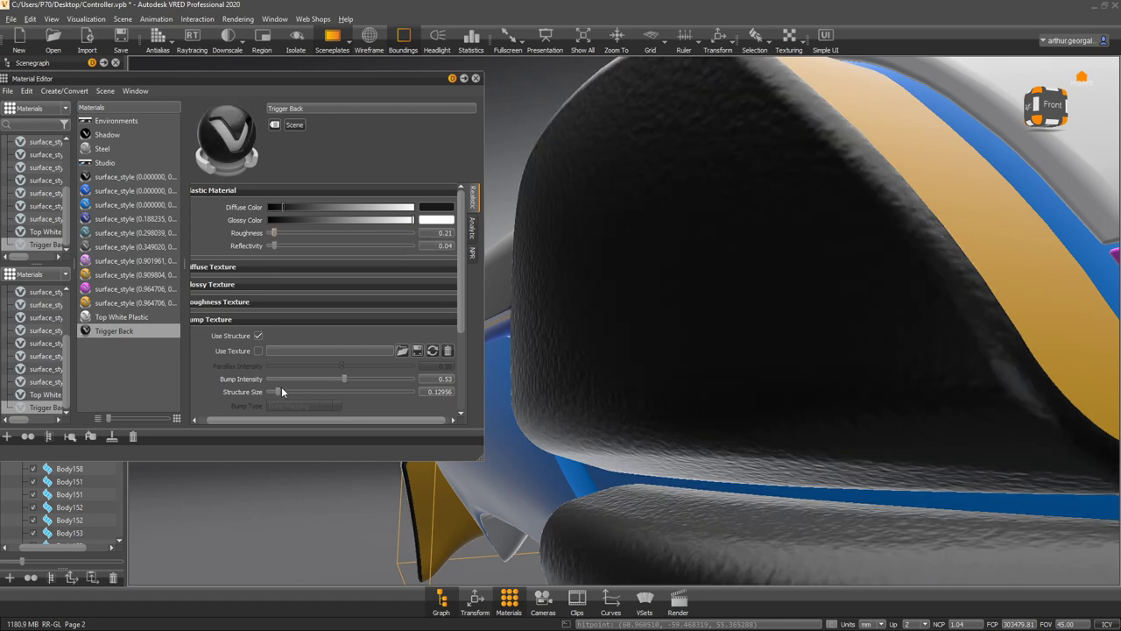
- Set the Trigger Back structure size to 0.06479 and bump intensity to 1.26, and inspect the grain on the triggers
{"action": "left_click_drag", "start_coordinate": [282, 389], "coordinate": [272, 390]}
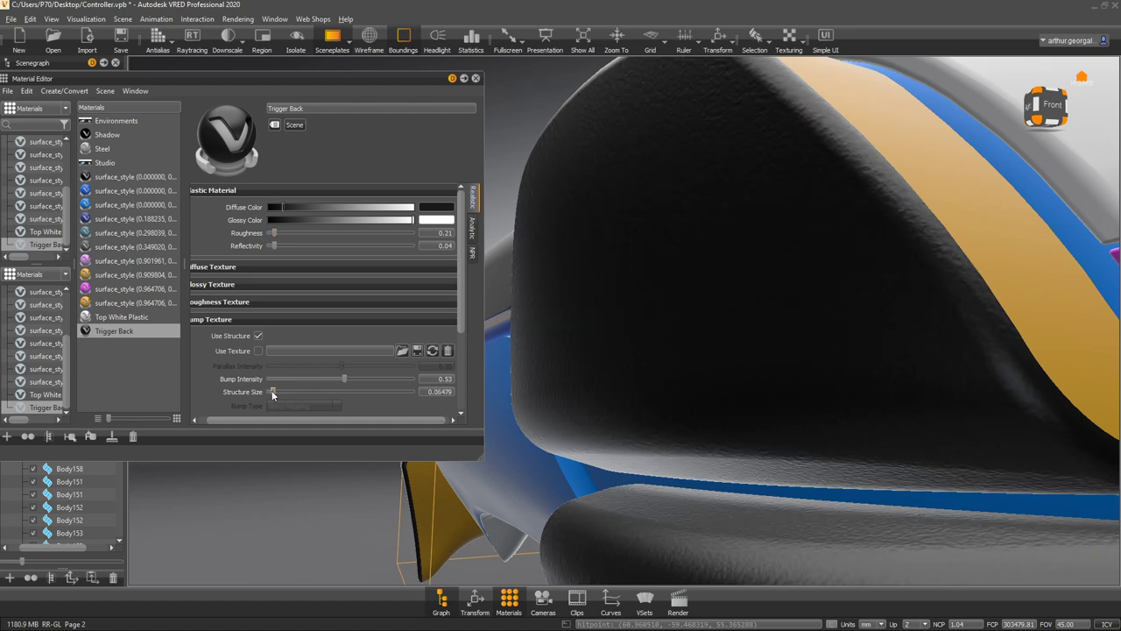
{"action": "mouse_move", "coordinate": [346, 379]}
{"action": "left_mouse_down"}
{"action": "mouse_move", "coordinate": [361, 378]}
{"action": "mouse_move", "coordinate": [349, 379]}
{"action": "left_mouse_up"}
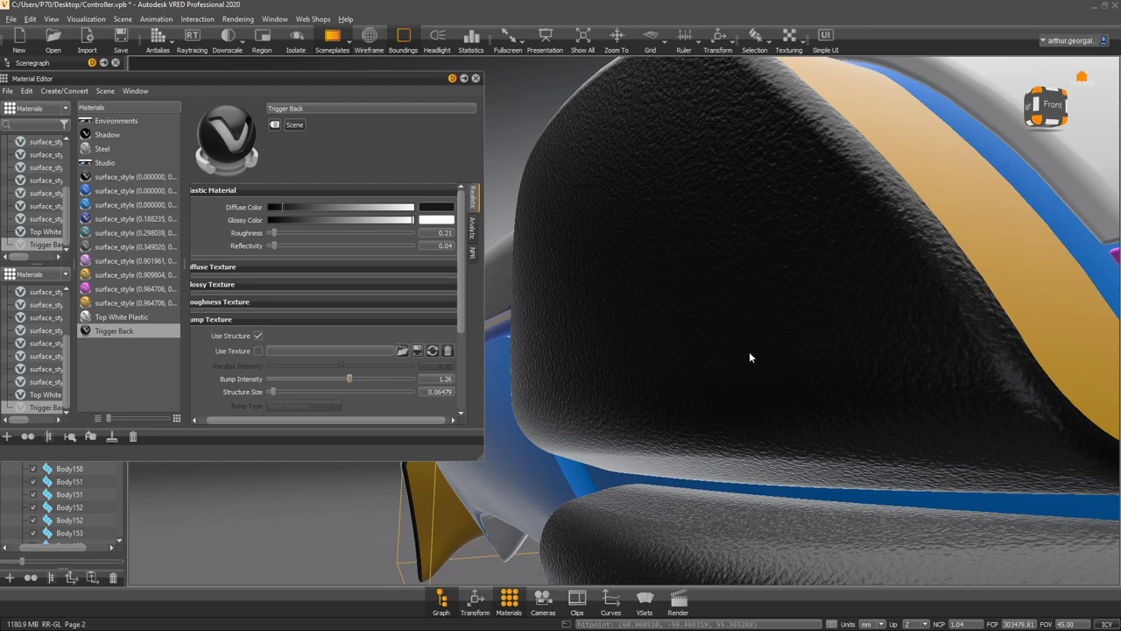
{"action": "left_click_drag", "start_coordinate": [750, 358], "coordinate": [834, 540], "text": "alt"}
{"action": "right_click_drag", "start_coordinate": [834, 540], "coordinate": [743, 531], "text": "alt"}
{"action": "left_click_drag", "start_coordinate": [743, 531], "coordinate": [723, 334], "text": "alt"}
{"action": "right_click_drag", "start_coordinate": [722, 335], "coordinate": [760, 349], "text": "alt"}
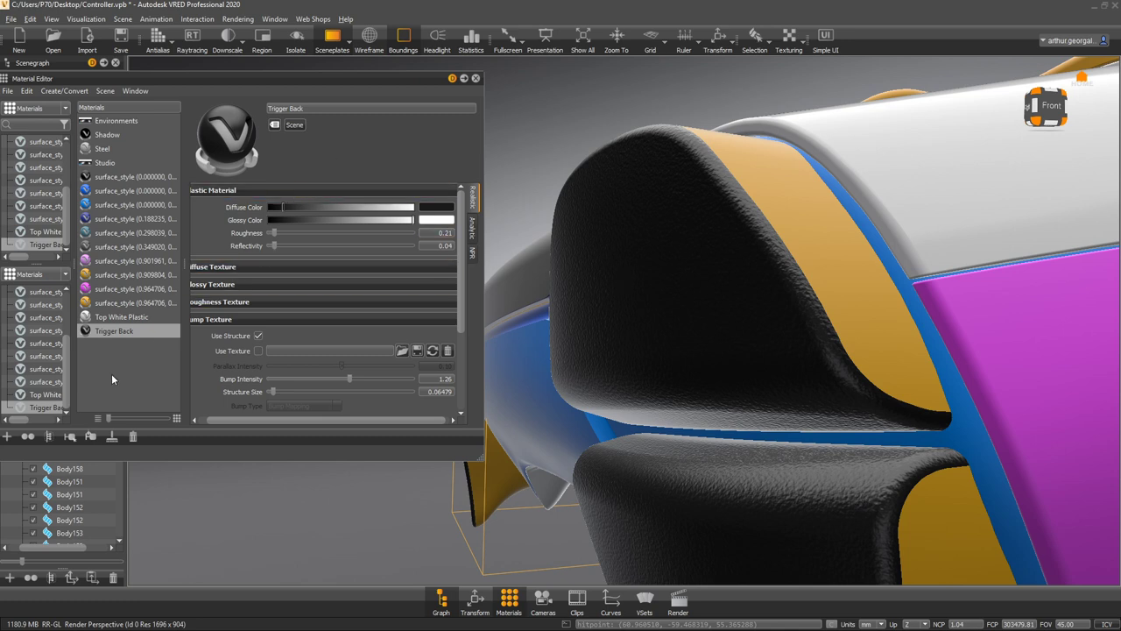
{"action": "left_click_drag", "start_coordinate": [719, 388], "coordinate": [528, 326]}
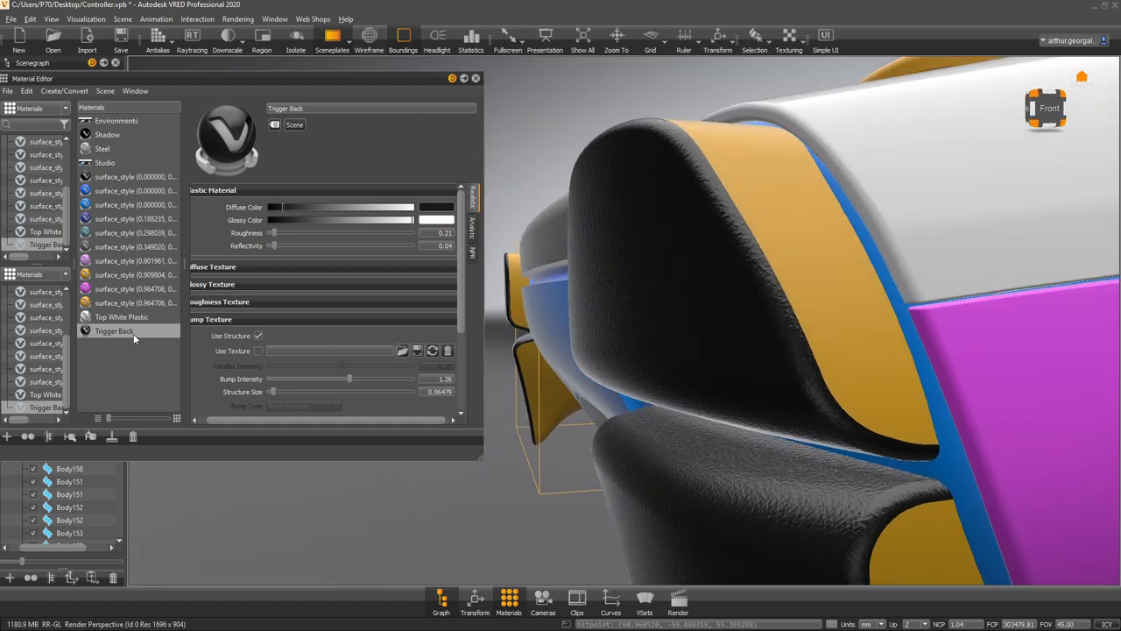
- Duplicate the Trigger Back material and rename the copy as Trigger Side for the triggers' orange side faces
{"action": "left_click", "coordinate": [783, 228]}
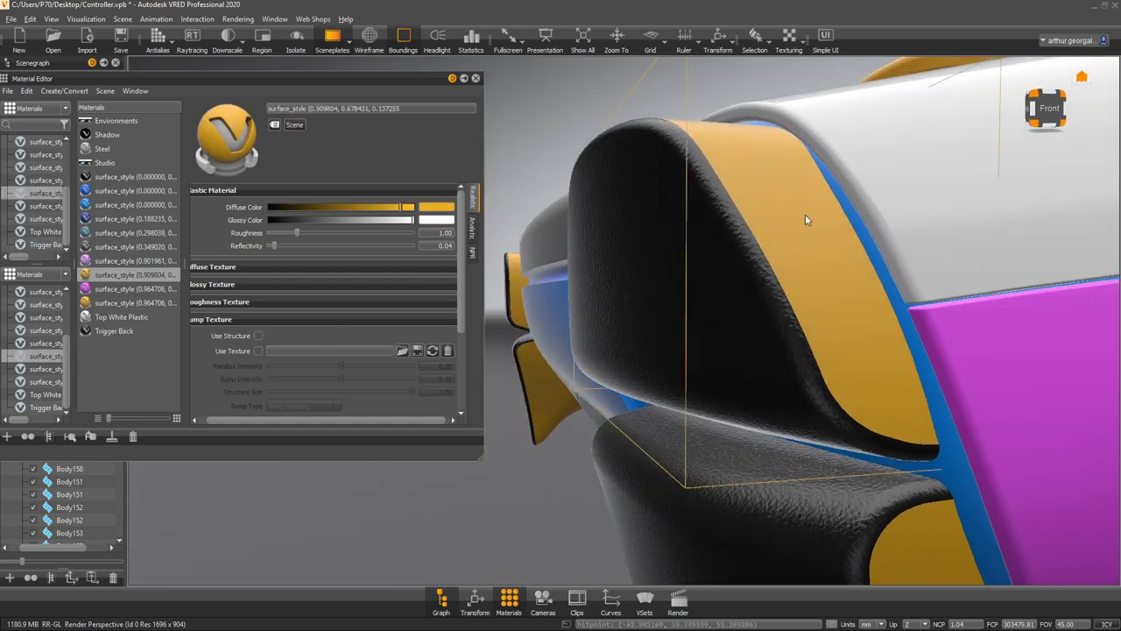
{"action": "scroll", "coordinate": [774, 265], "scroll_direction": "down", "scroll_amount": 5}
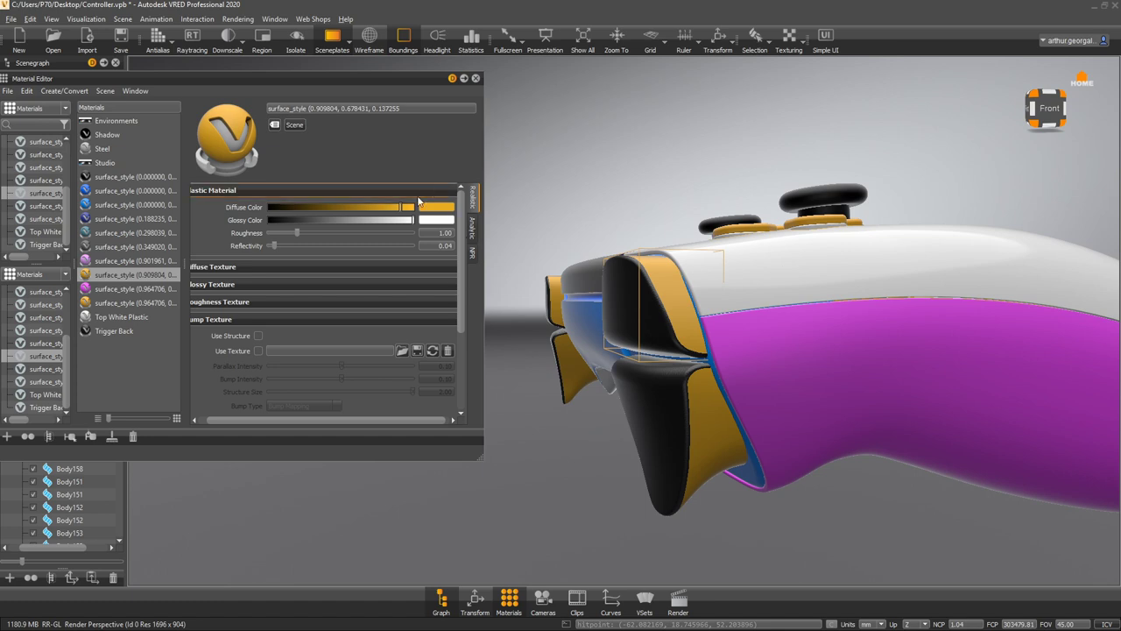
{"action": "left_click", "coordinate": [106, 350]}
{"action": "left_click", "coordinate": [114, 331]}
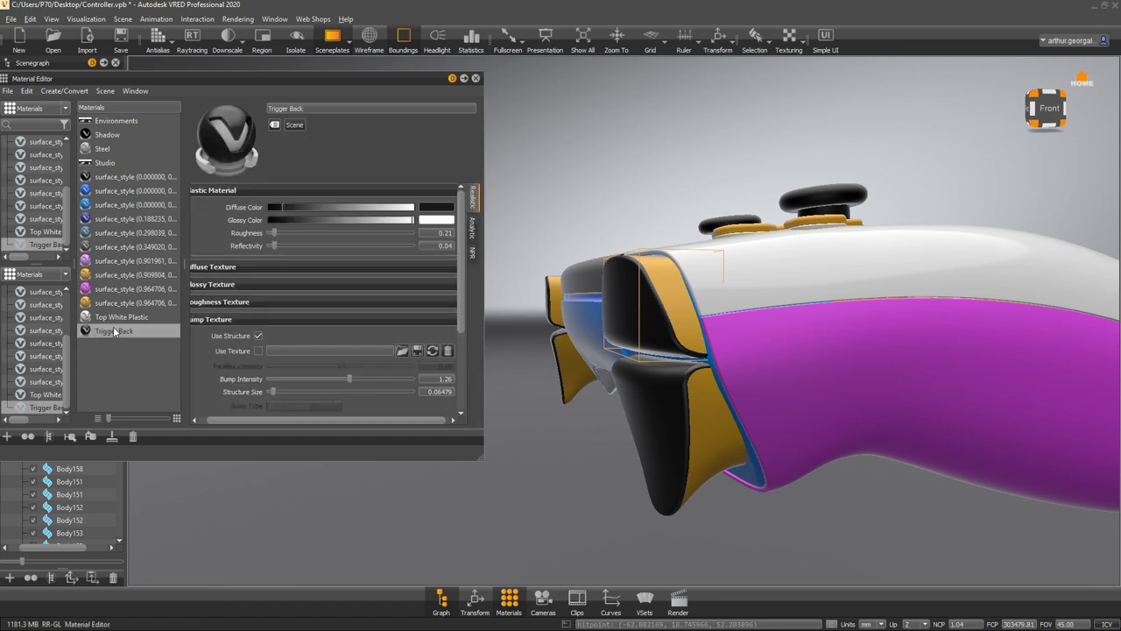
{"action": "left_click", "coordinate": [43, 435]}
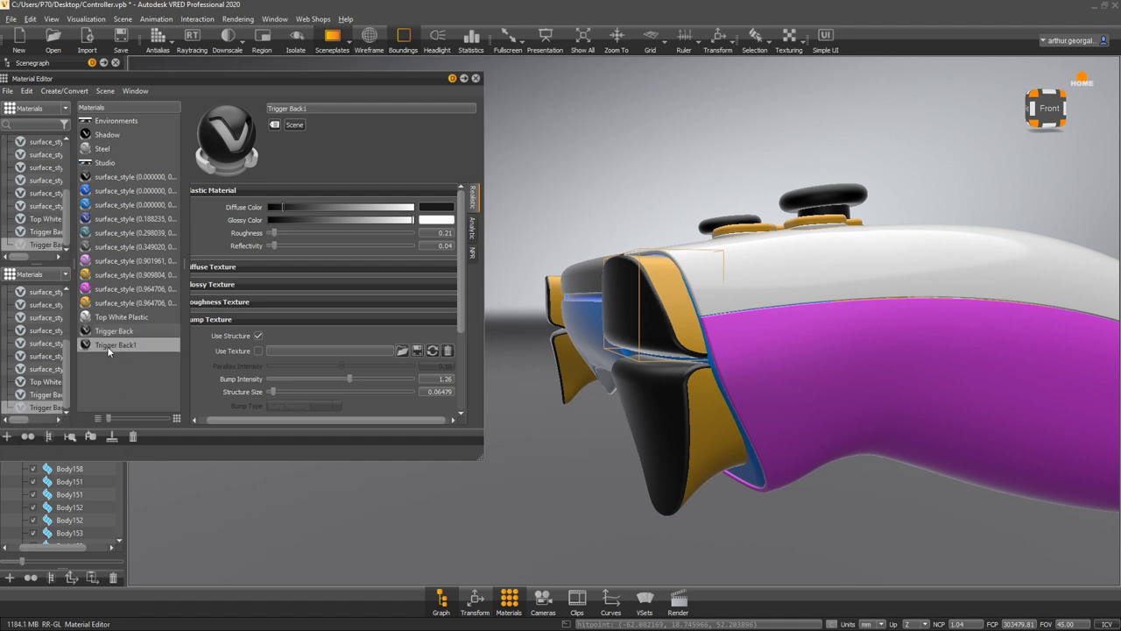
{"action": "left_click", "coordinate": [108, 345]}
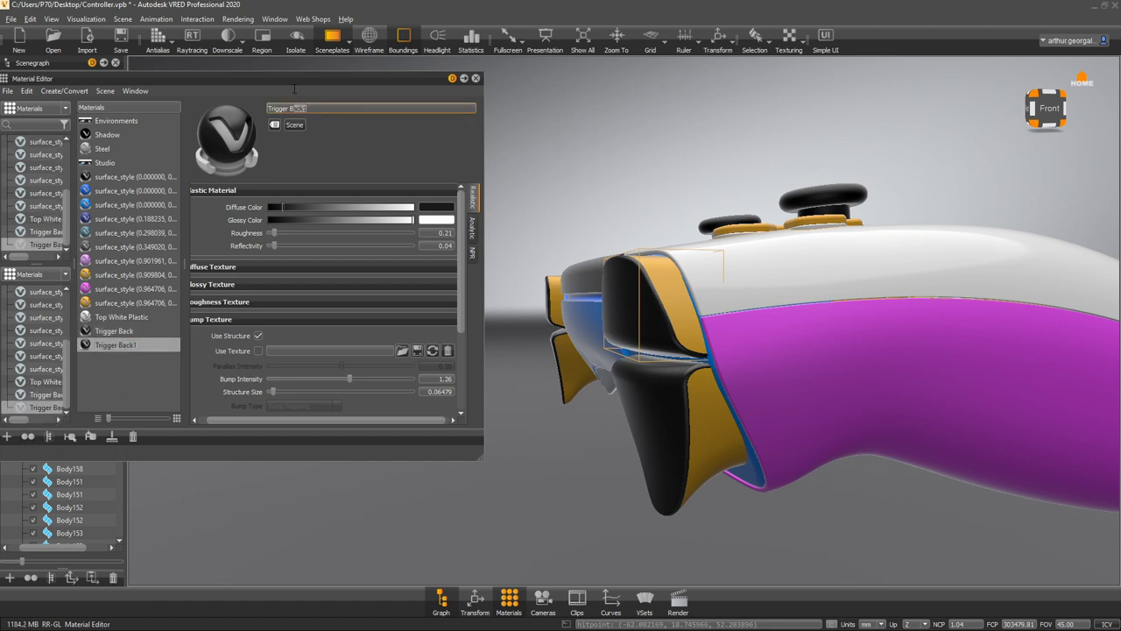
{"action": "type", "text": "Trigger Side"}
{"action": "key", "text": "Return"}
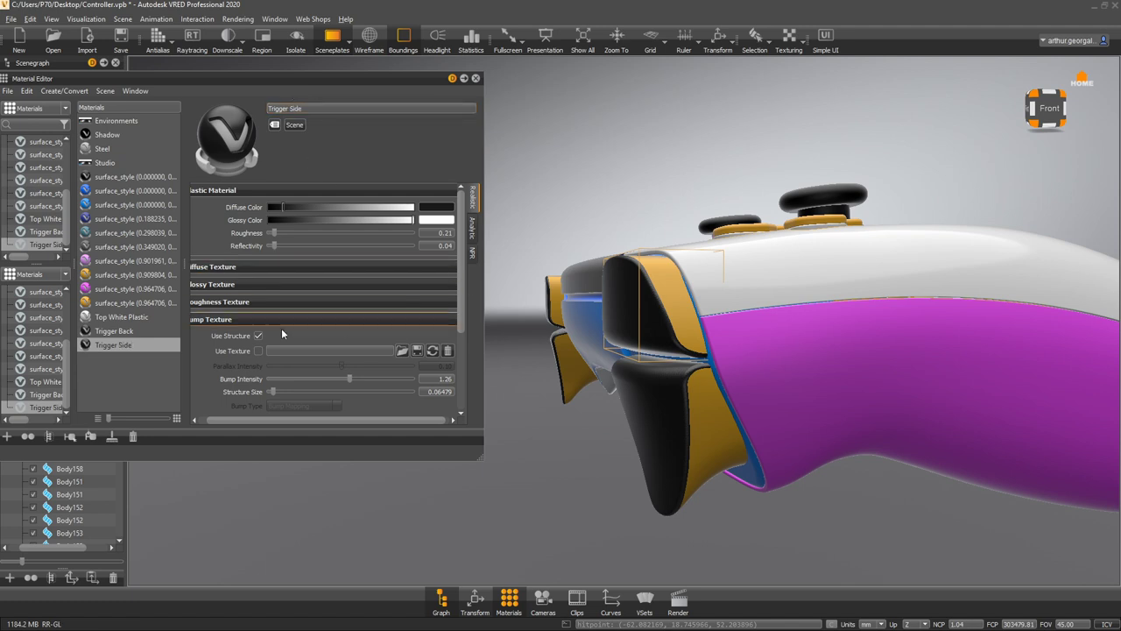
- Find the orange material on the lower trigger's side face and darken its diffuse color to brown
{"action": "left_click", "coordinate": [120, 360]}
{"action": "left_click", "coordinate": [133, 302]}
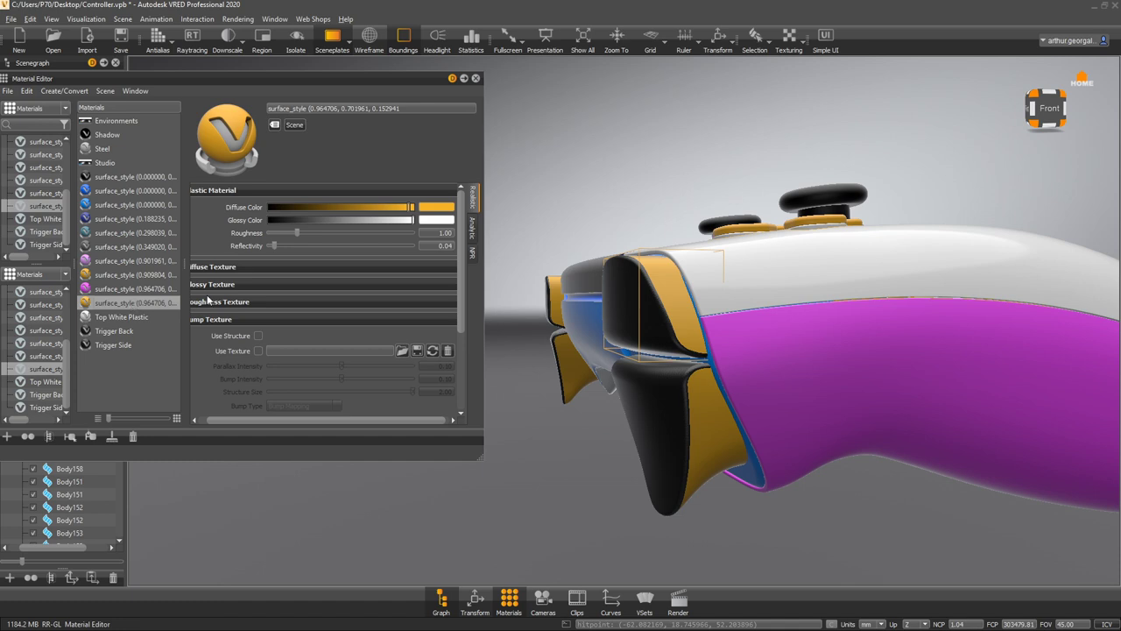
{"action": "left_click", "coordinate": [705, 431]}
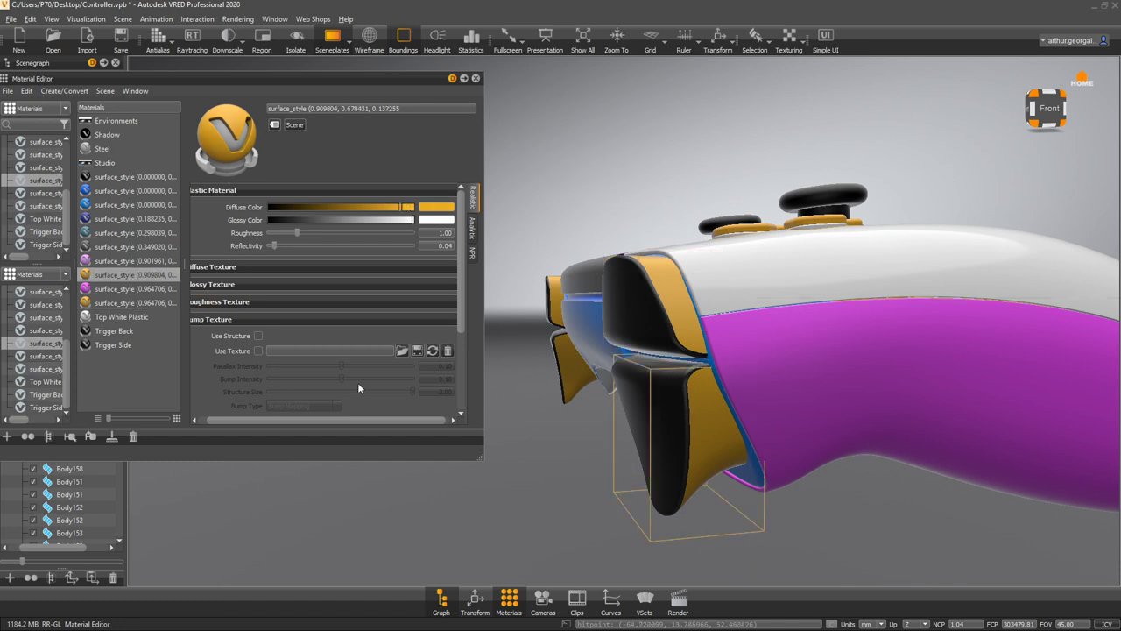
{"action": "left_click", "coordinate": [121, 262]}
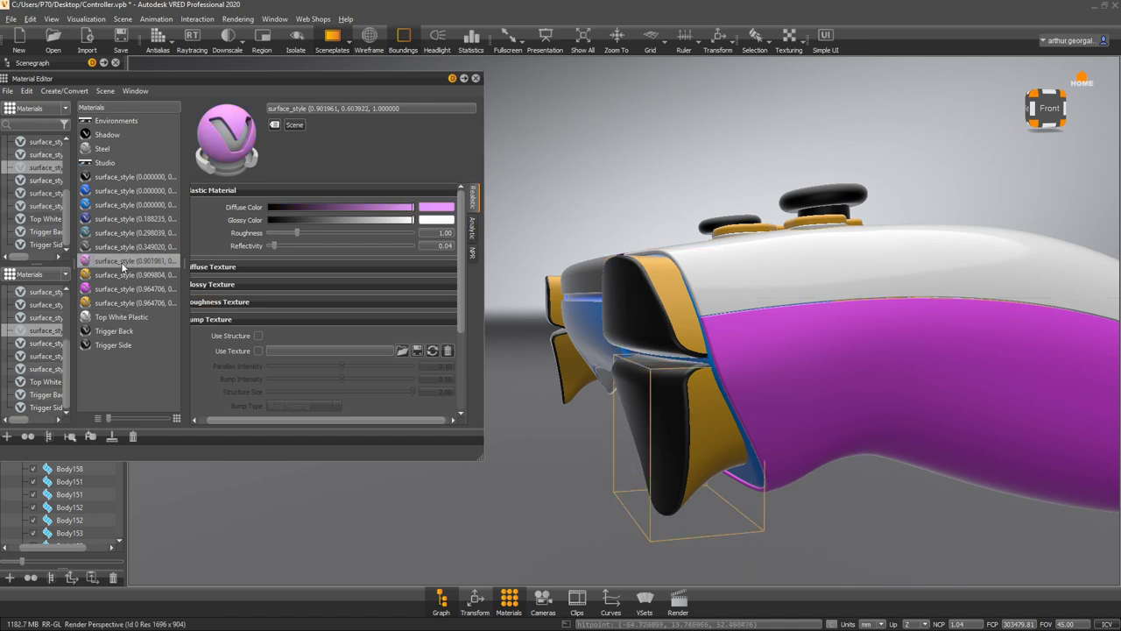
{"action": "left_click", "coordinate": [115, 274]}
{"action": "mouse_move", "coordinate": [304, 212]}
{"action": "left_mouse_down"}
{"action": "mouse_move", "coordinate": [276, 205]}
{"action": "mouse_move", "coordinate": [314, 214]}
{"action": "left_mouse_up"}
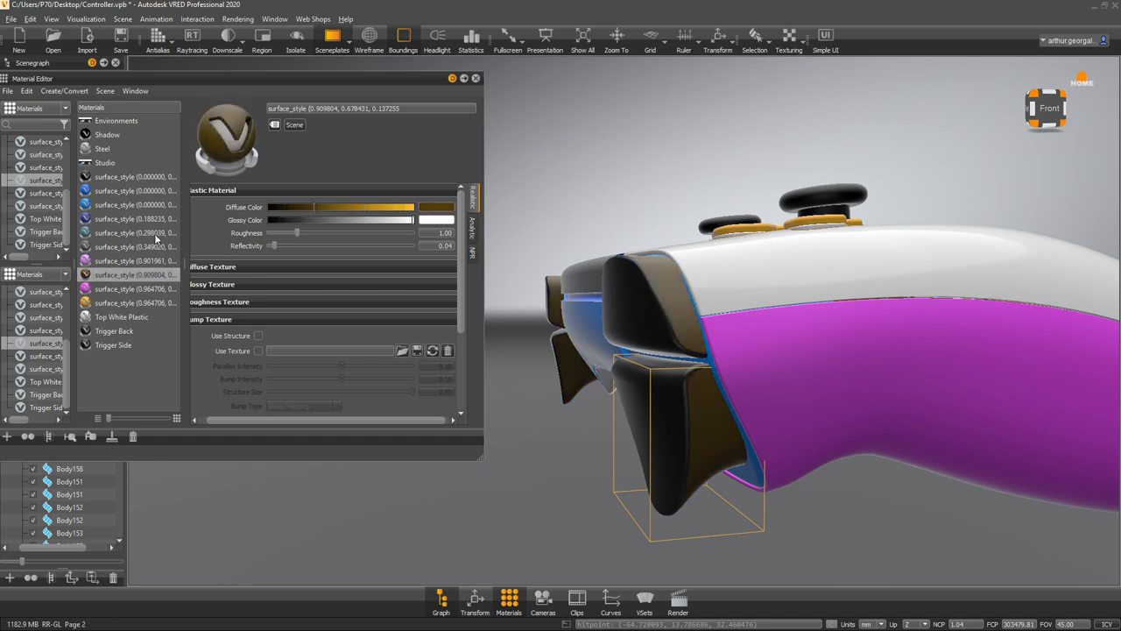
- Select all nodes that use the darkened orange material and apply the Trigger Side material to them
{"action": "right_click", "coordinate": [112, 276]}
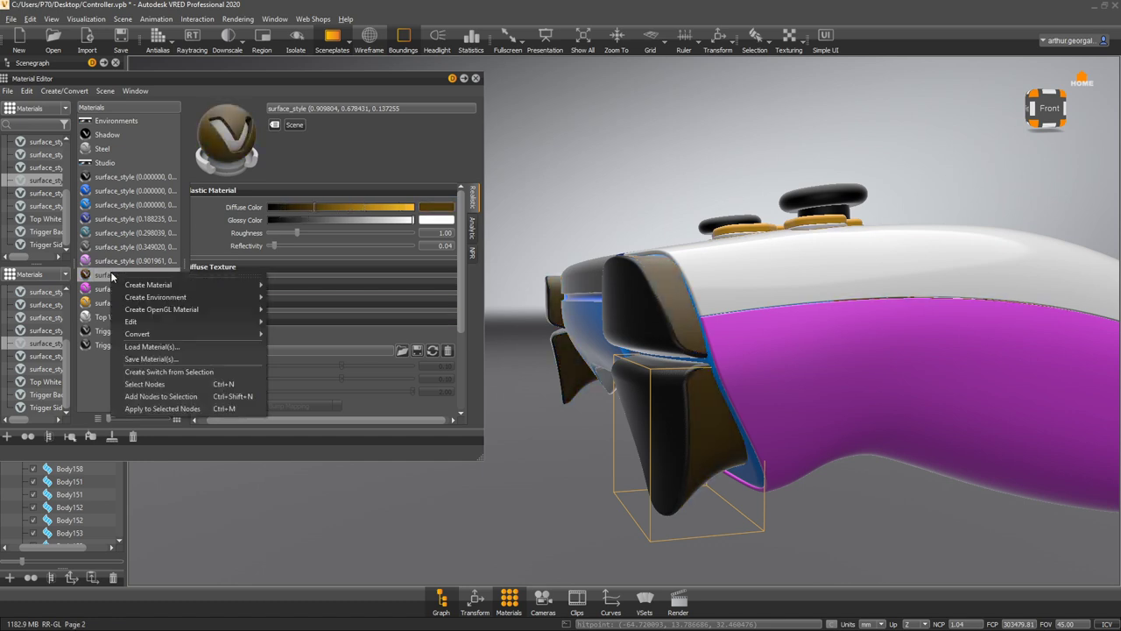
{"action": "left_click", "coordinate": [158, 386]}
{"action": "left_click_drag", "start_coordinate": [932, 394], "coordinate": [804, 418]}
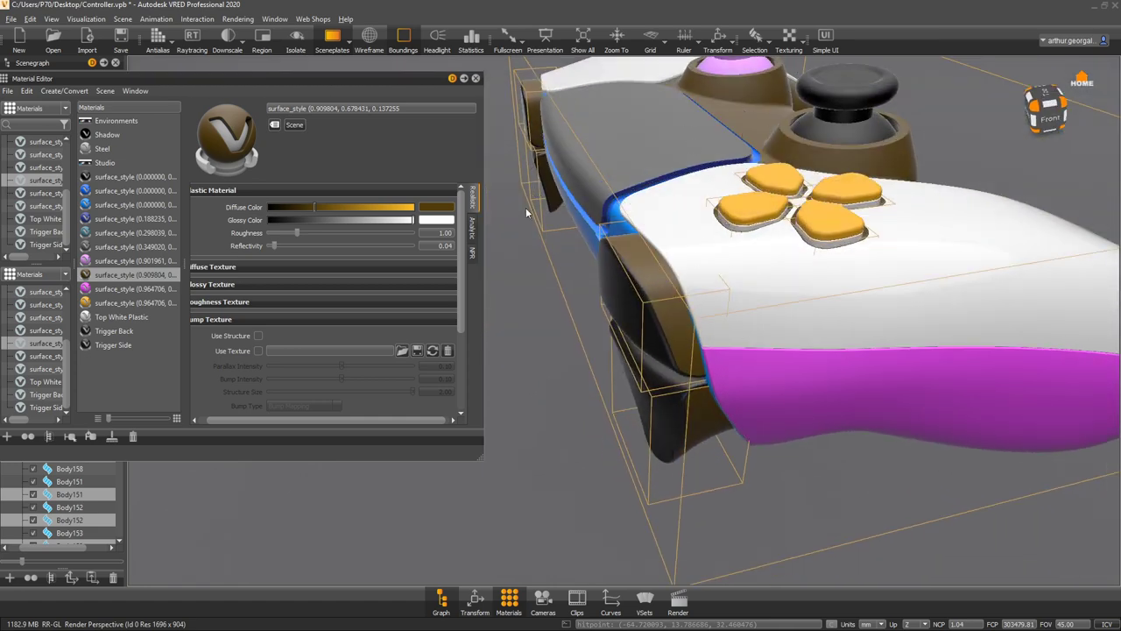
{"action": "left_click", "coordinate": [110, 346]}
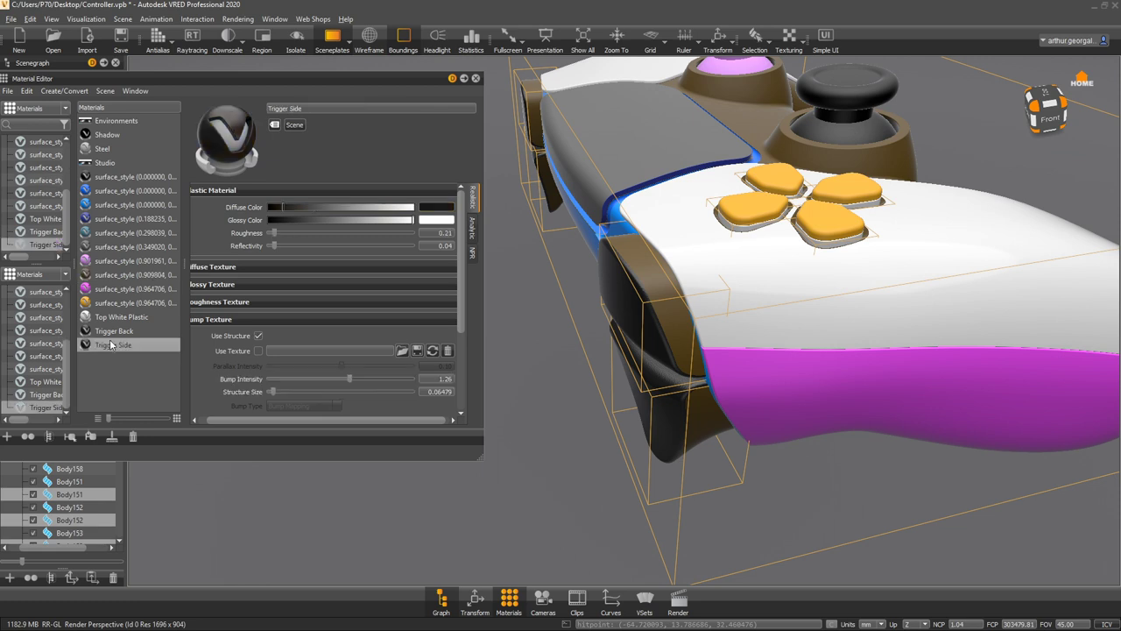
{"action": "right_click", "coordinate": [111, 345]}
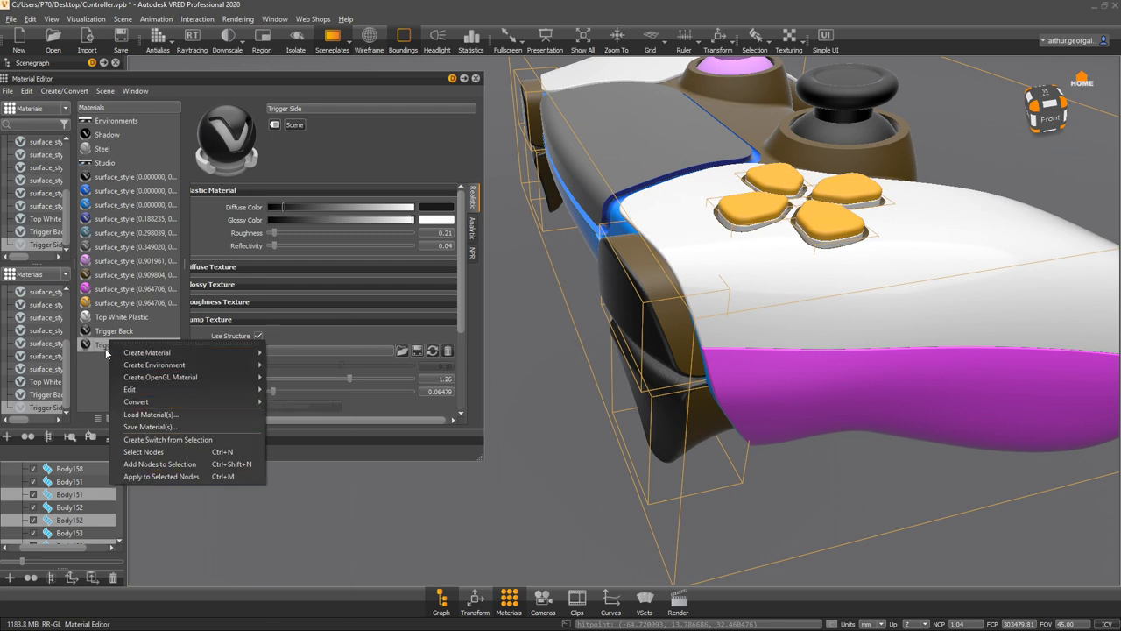
{"action": "left_click", "coordinate": [157, 476]}
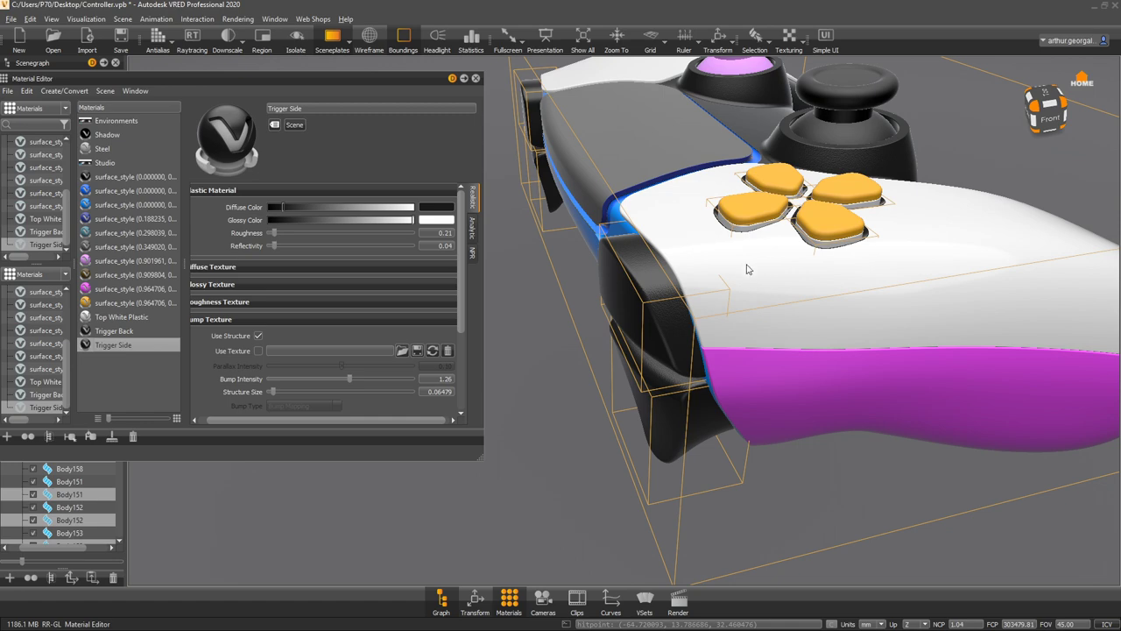
- Set the Trigger Side bump intensity to 0.12 and inspect the grain on the trigger's side faces
{"action": "scroll", "coordinate": [725, 313], "scroll_direction": "up", "scroll_amount": 5}
{"action": "scroll", "coordinate": [726, 311], "scroll_direction": "down", "scroll_amount": 1}
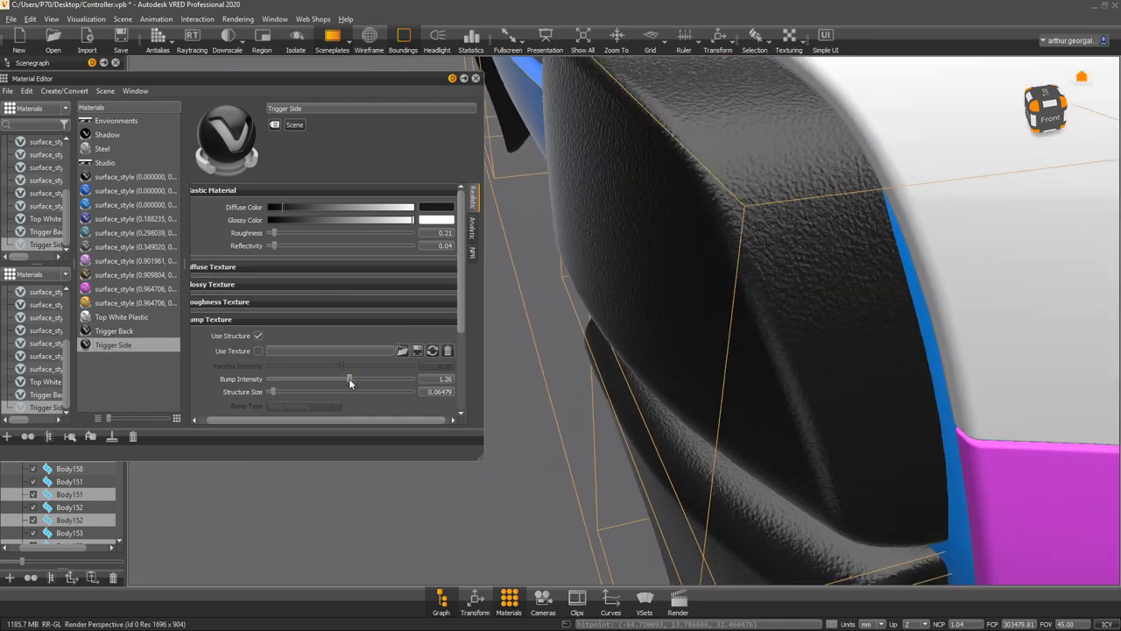
{"action": "left_click_drag", "start_coordinate": [348, 378], "coordinate": [342, 382]}
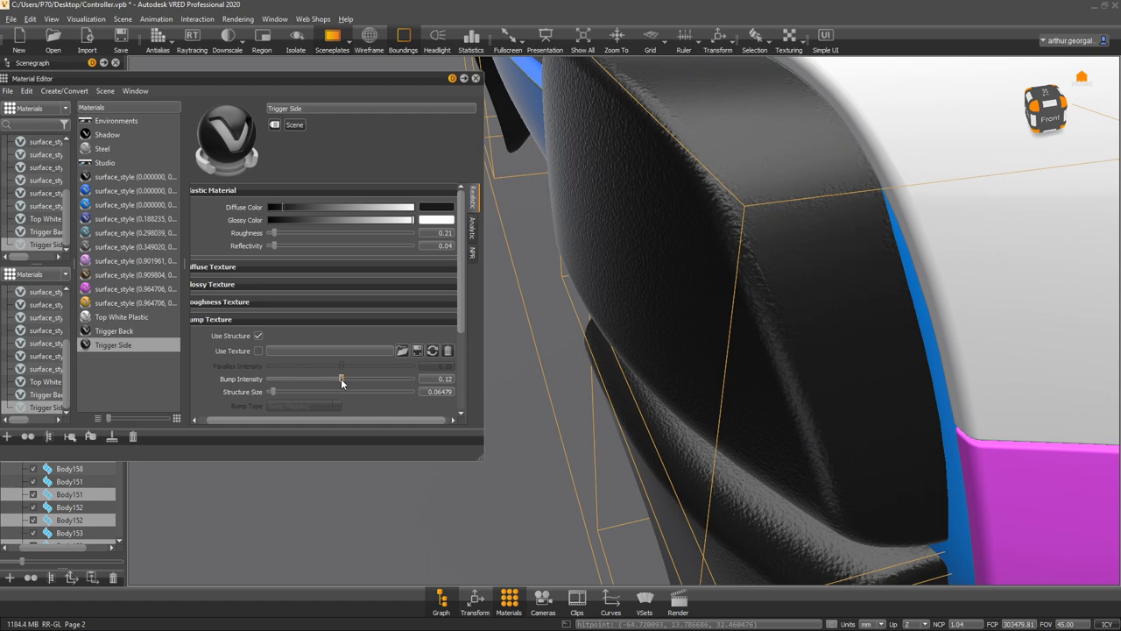
{"action": "left_click_drag", "start_coordinate": [825, 278], "coordinate": [679, 243]}
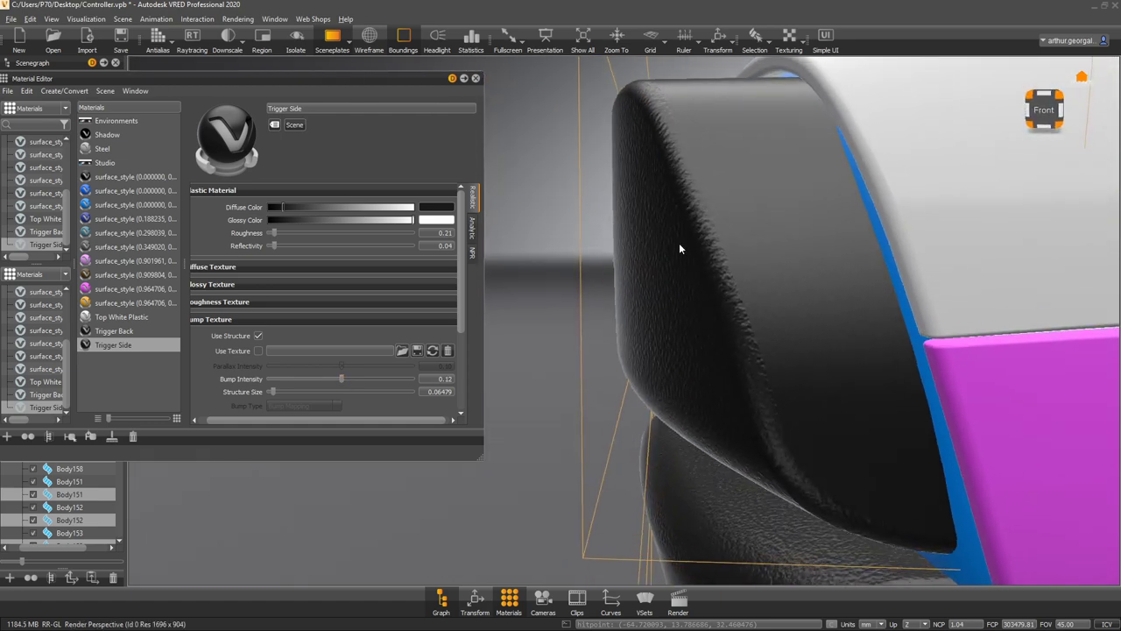
- Turn off the Trigger Side bump structure, inspect the smooth surfaces around the thumbsticks, and turn the structure back on
{"action": "left_click", "coordinate": [257, 336]}
{"action": "left_click_drag", "start_coordinate": [788, 232], "coordinate": [616, 388]}
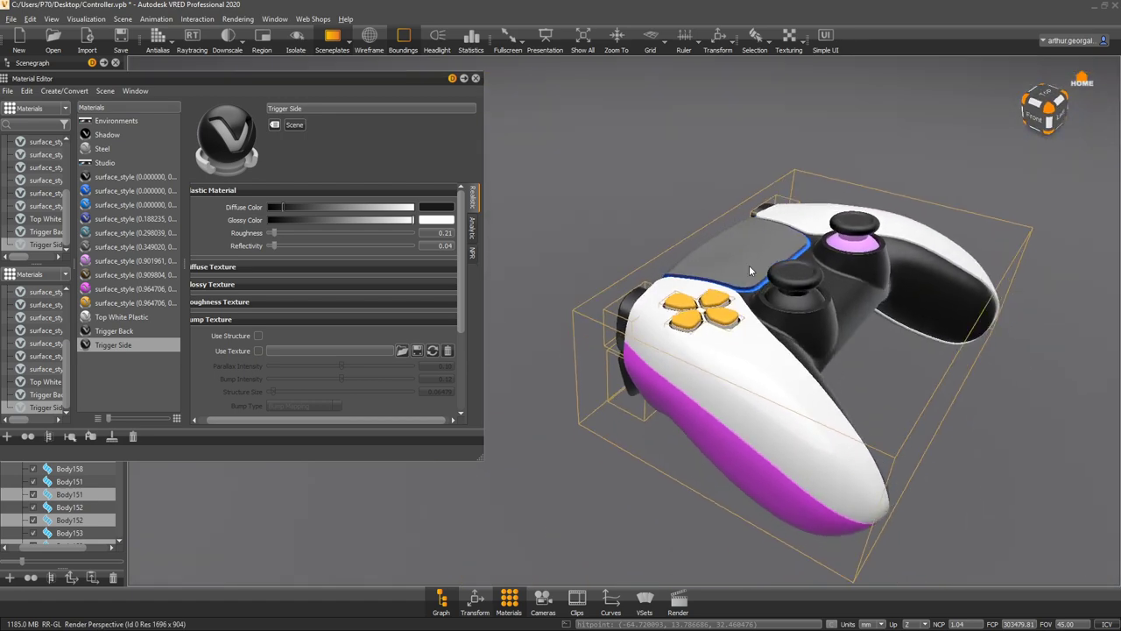
{"action": "left_click_drag", "start_coordinate": [929, 351], "coordinate": [764, 311]}
{"action": "scroll", "coordinate": [763, 312], "scroll_direction": "up", "scroll_amount": 5}
{"action": "left_click_drag", "start_coordinate": [862, 328], "coordinate": [818, 342]}
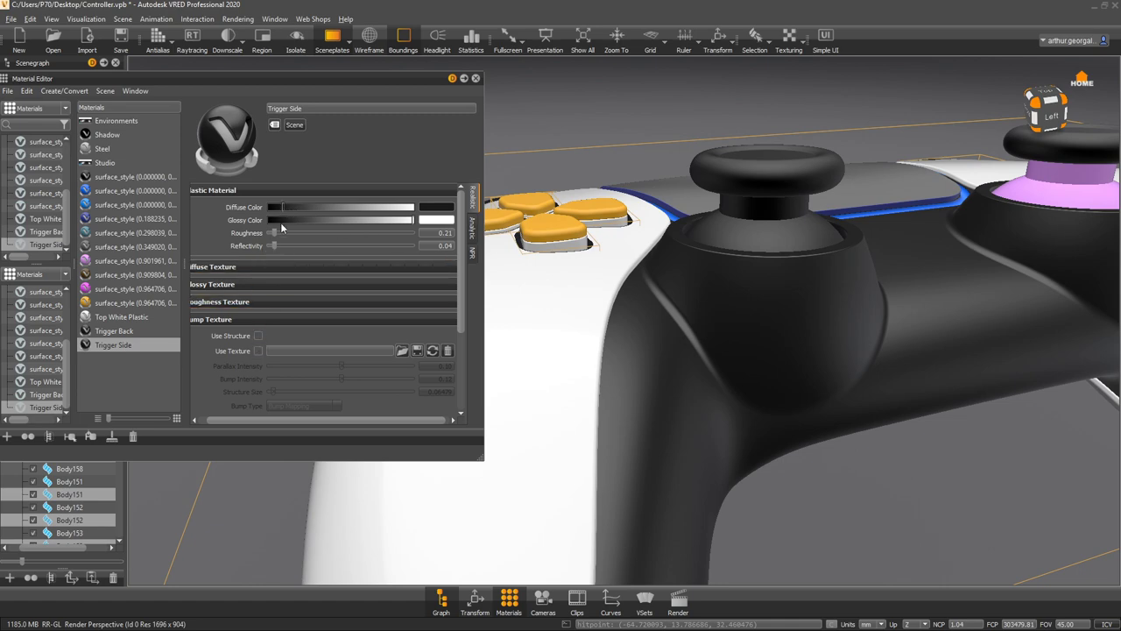
{"action": "left_click", "coordinate": [447, 207]}
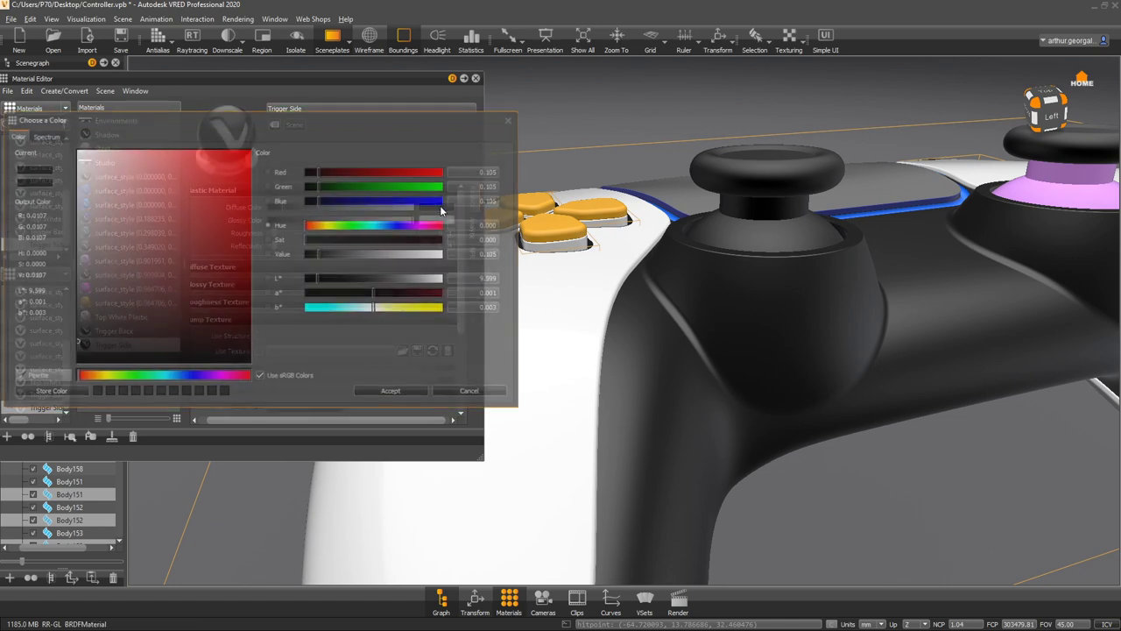
{"action": "left_click", "coordinate": [472, 392]}
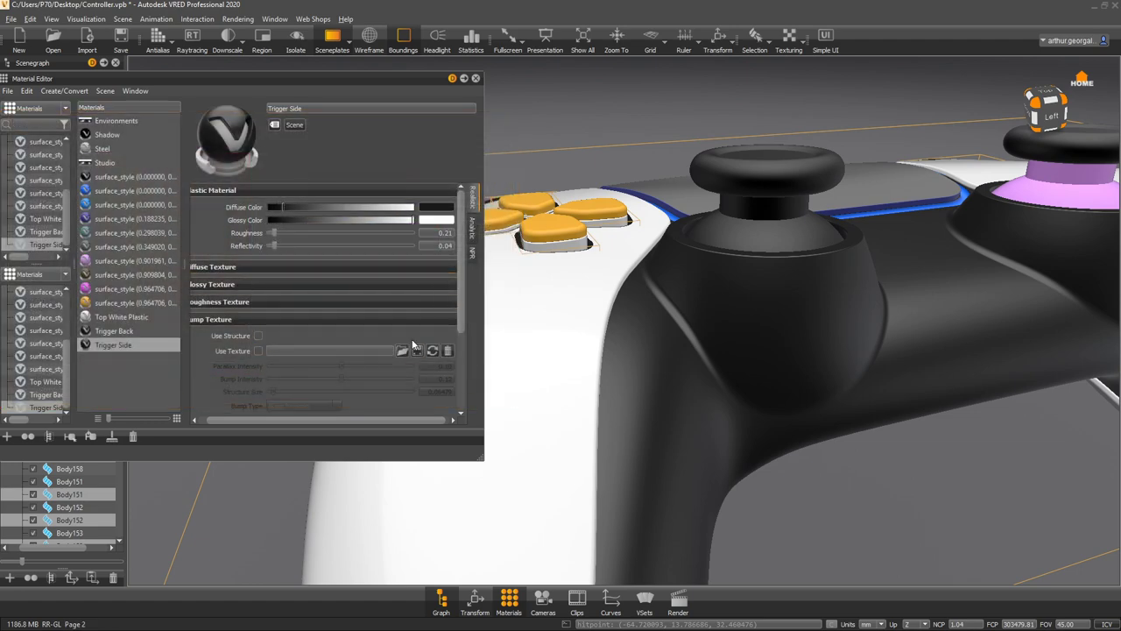
{"action": "left_click_drag", "start_coordinate": [711, 340], "coordinate": [598, 328]}
{"action": "scroll", "coordinate": [613, 275], "scroll_direction": "up", "scroll_amount": 3}
{"action": "scroll", "coordinate": [707, 299], "scroll_direction": "down", "scroll_amount": 3}
{"action": "left_click_drag", "start_coordinate": [709, 298], "coordinate": [377, 224]}
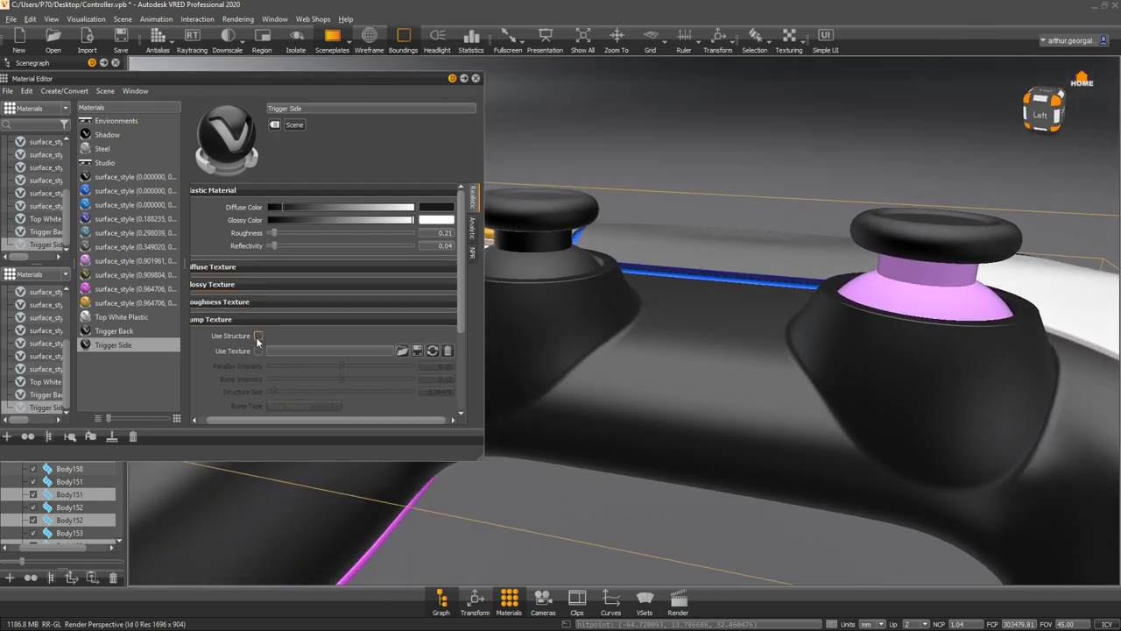
{"action": "left_click", "coordinate": [259, 336]}
{"action": "left_click_drag", "start_coordinate": [706, 326], "coordinate": [650, 353]}
{"action": "scroll", "coordinate": [625, 369], "scroll_direction": "up", "scroll_amount": 5}
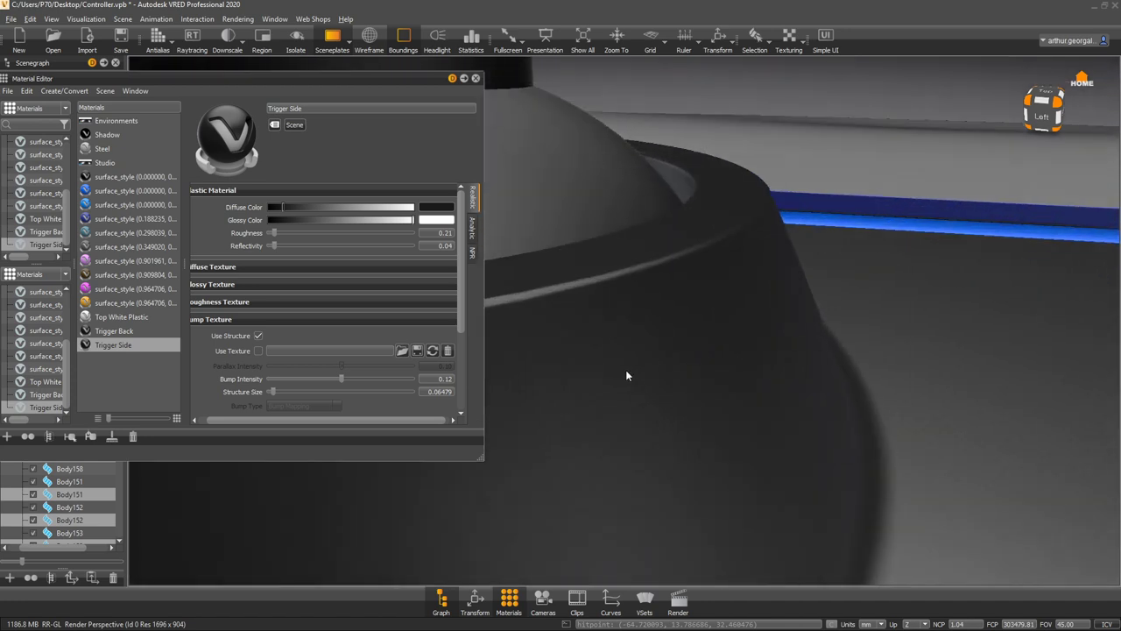
- Compare the black body around the thumbsticks up close with the Trigger Side structure switched off and on
{"action": "left_click", "coordinate": [258, 339]}
{"action": "left_click", "coordinate": [257, 339]}
{"action": "scroll", "coordinate": [701, 355], "scroll_direction": "up", "scroll_amount": 4}
{"action": "scroll", "coordinate": [702, 354], "scroll_direction": "down", "scroll_amount": 4}
{"action": "left_click_drag", "start_coordinate": [684, 285], "coordinate": [691, 298]}
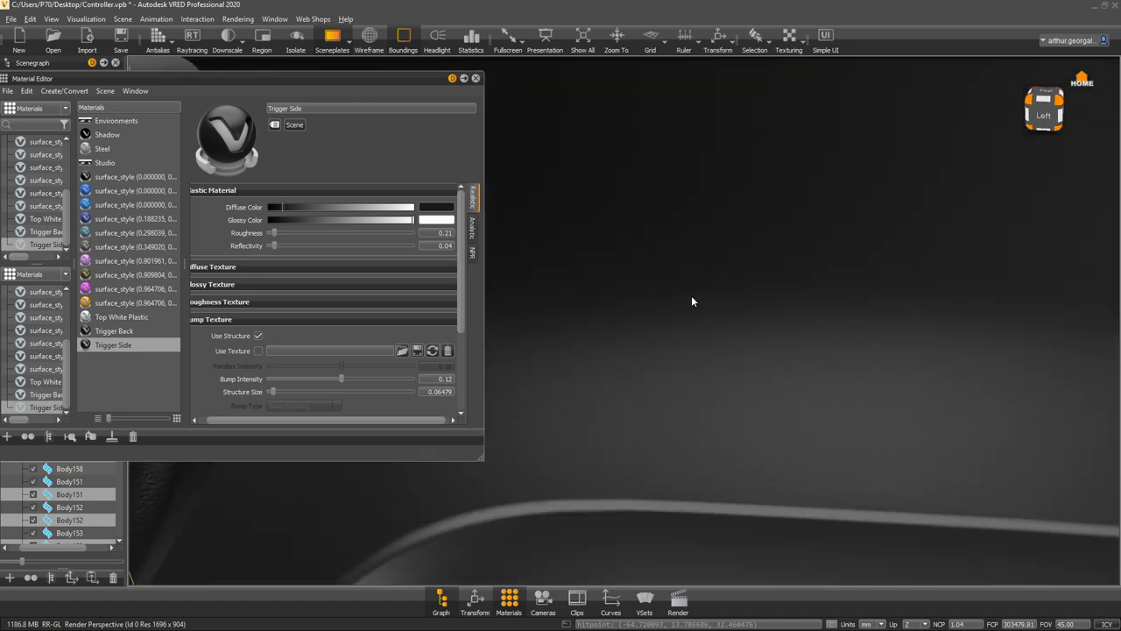
{"action": "scroll", "coordinate": [694, 296], "scroll_direction": "down", "scroll_amount": 2}
{"action": "middle_click_drag", "start_coordinate": [945, 403], "coordinate": [747, 357]}
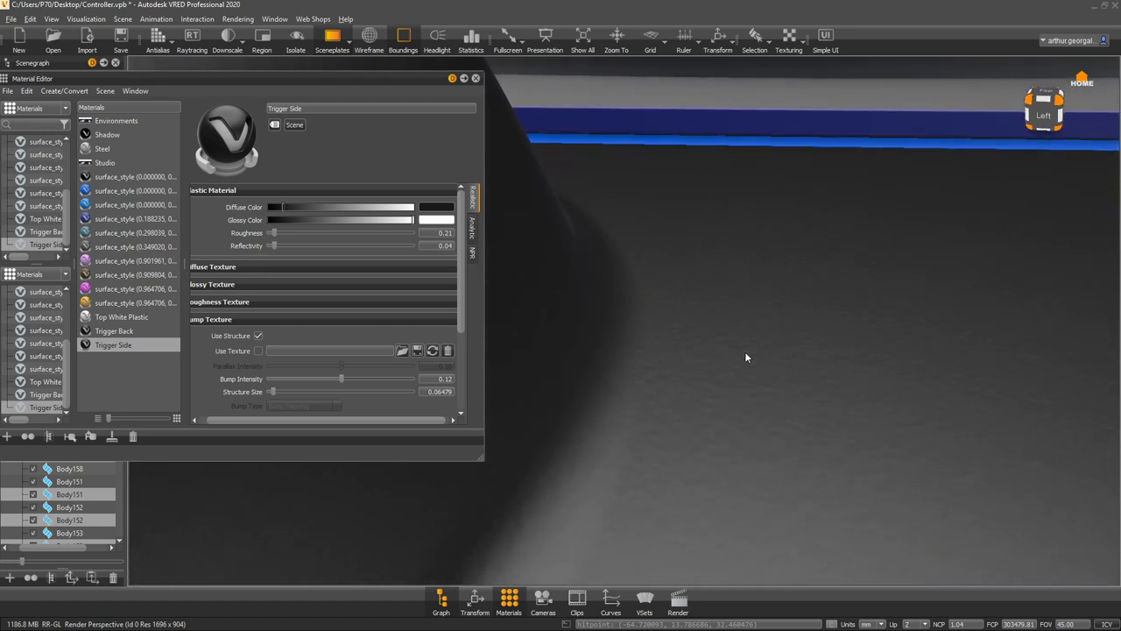
{"action": "left_click", "coordinate": [257, 337]}
{"action": "left_click", "coordinate": [256, 337]}
{"action": "scroll", "coordinate": [794, 390], "scroll_direction": "down", "scroll_amount": 6}
{"action": "left_click_drag", "start_coordinate": [757, 351], "coordinate": [1077, 328]}
{"action": "left_click_drag", "start_coordinate": [719, 308], "coordinate": [707, 370]}
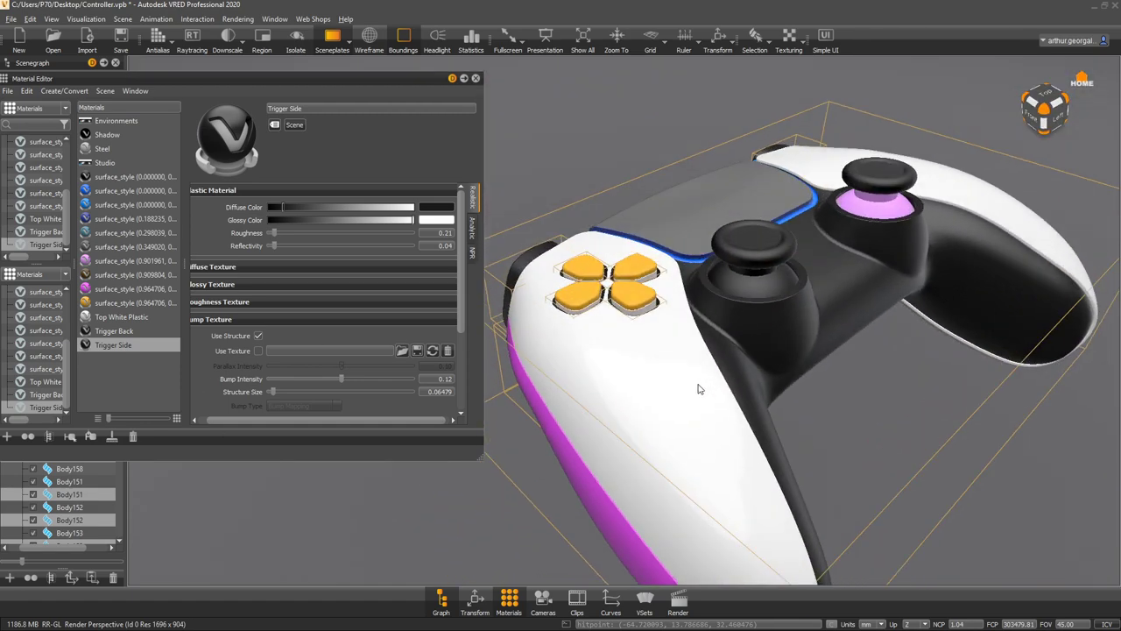
- Remove the unused darkened orange surface_style material from the material list
{"action": "left_click", "coordinate": [149, 396]}
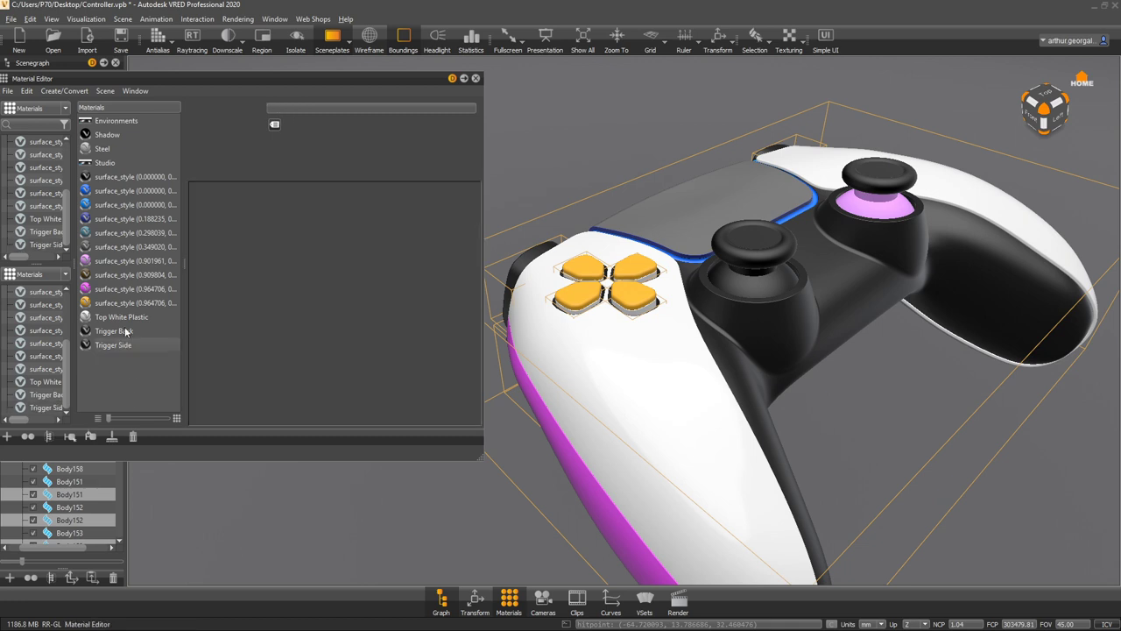
{"action": "left_click", "coordinate": [119, 274]}
{"action": "left_click", "coordinate": [109, 373]}
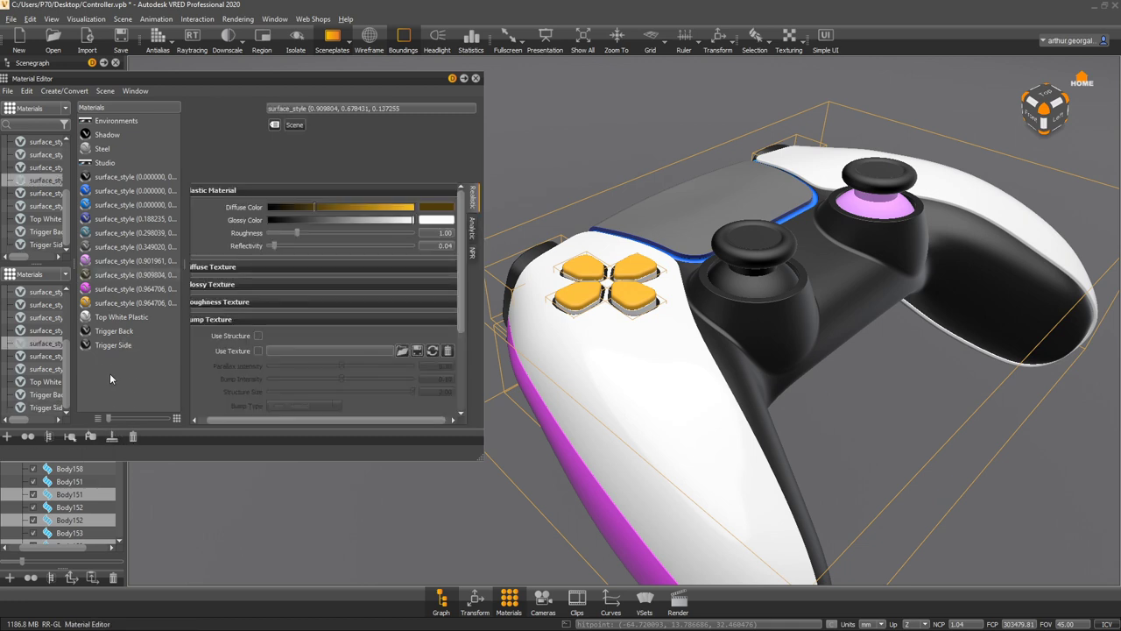
{"action": "left_click", "coordinate": [111, 436]}
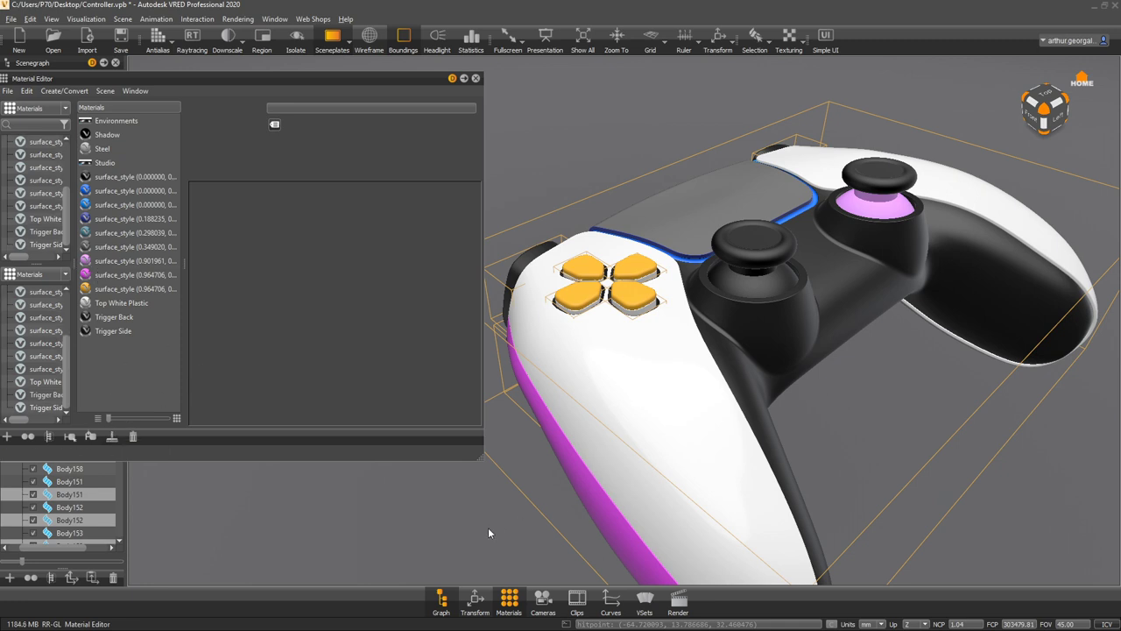
- Duplicate the Top White Plastic material and select the controller's magenta lower shell
{"action": "left_click", "coordinate": [124, 304]}
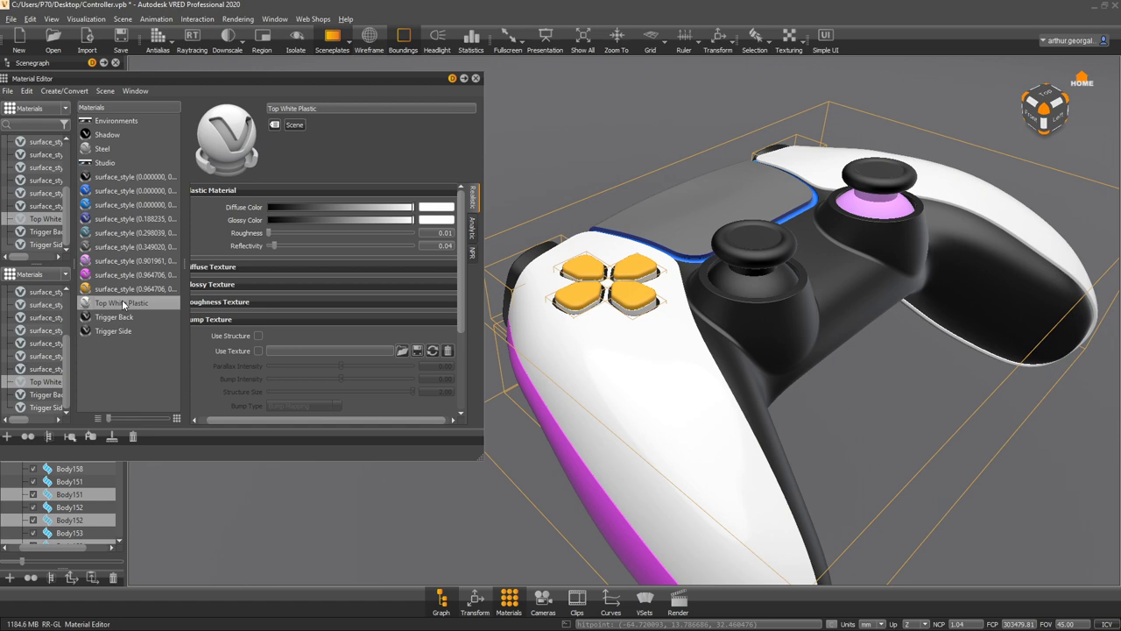
{"action": "right_click", "coordinate": [124, 304]}
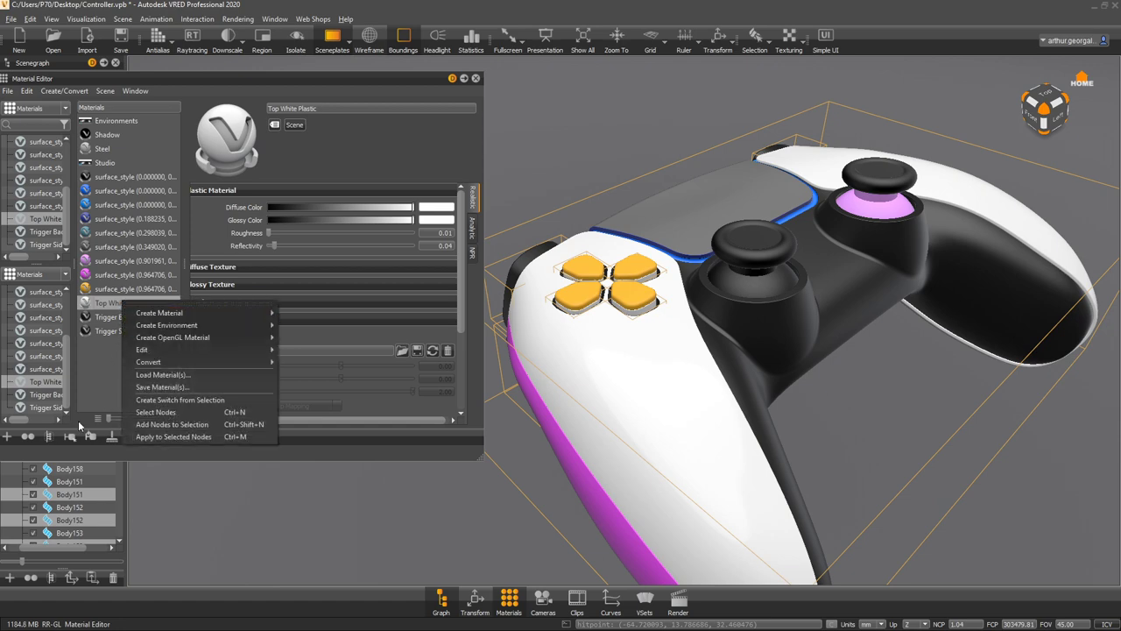
{"action": "left_click", "coordinate": [28, 437]}
{"action": "left_click_drag", "start_coordinate": [637, 463], "coordinate": [741, 297]}
{"action": "left_click", "coordinate": [584, 388], "text": "shift"}
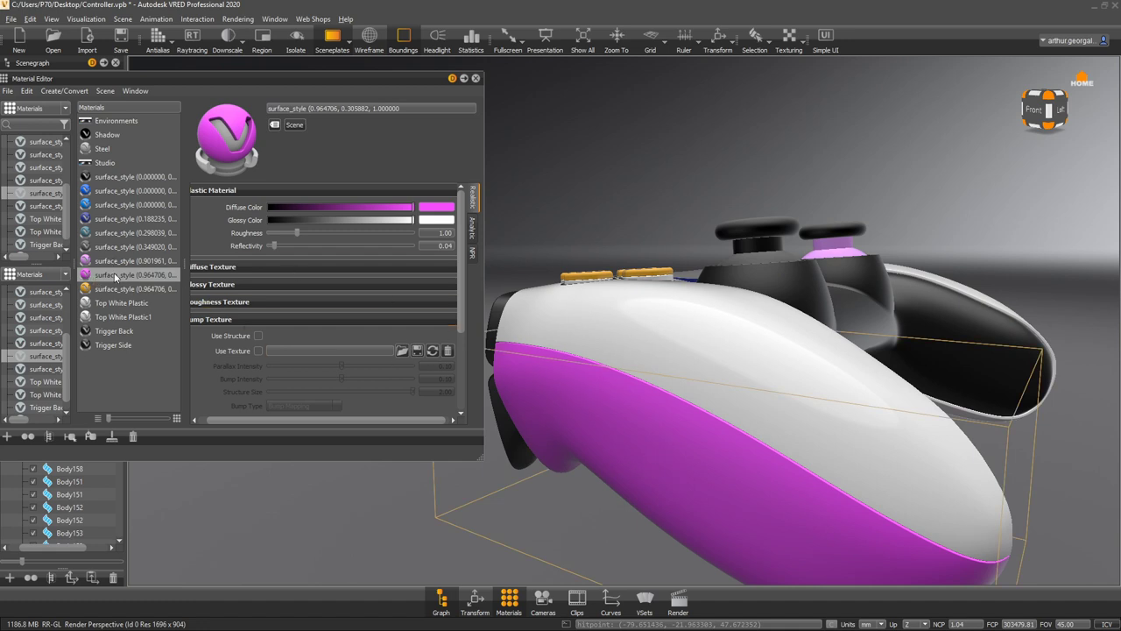
- Rename the duplicated white plastic material as Bottom White Plastic
{"action": "left_click", "coordinate": [140, 316]}
{"action": "left_click", "coordinate": [329, 109]}
{"action": "double_click", "coordinate": [330, 108]}
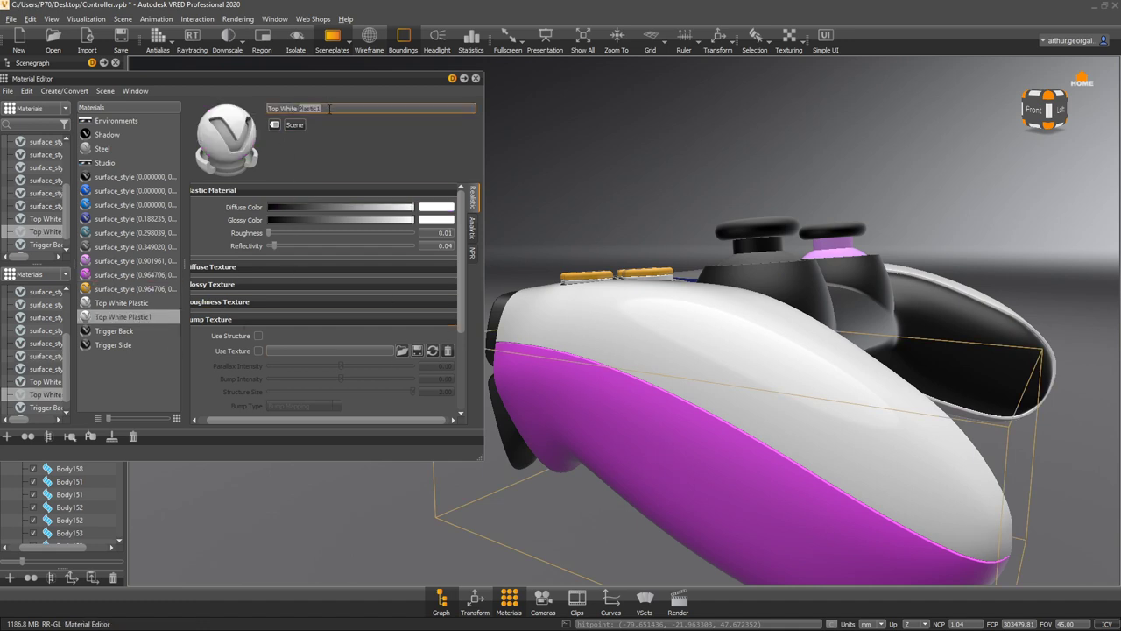
{"action": "left_click", "coordinate": [348, 107]}
{"action": "double_click", "coordinate": [273, 108]}
{"action": "type", "text": "Bottom"}
{"action": "key", "text": "Return"}
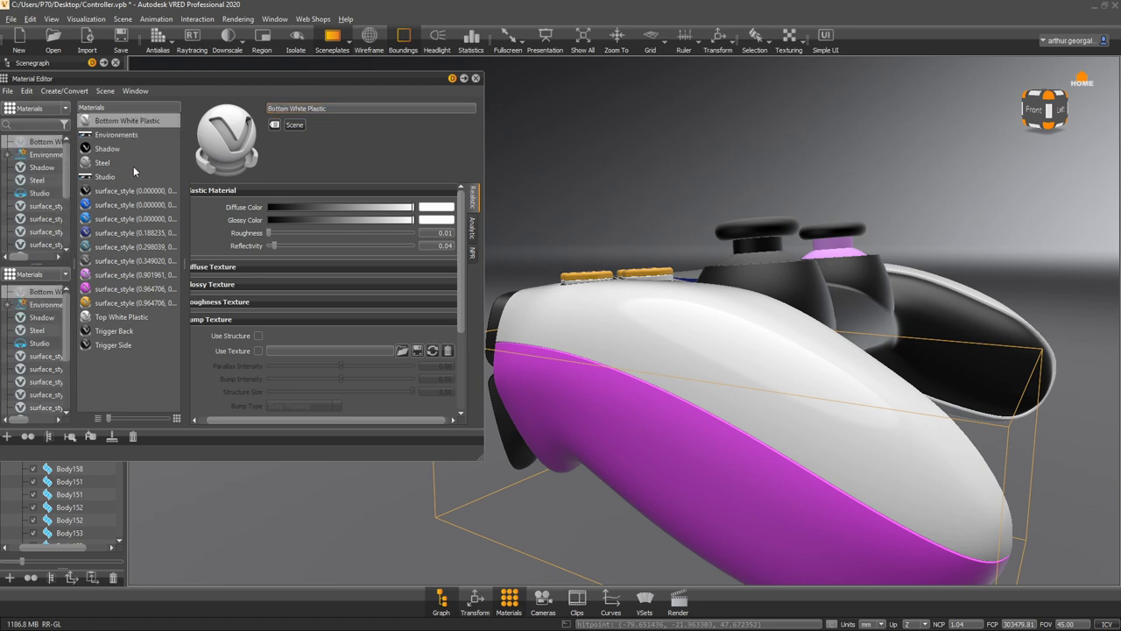
- Apply Bottom White Plastic to the selected lower shell and remove the unused magenta material
{"action": "right_click", "coordinate": [115, 119]}
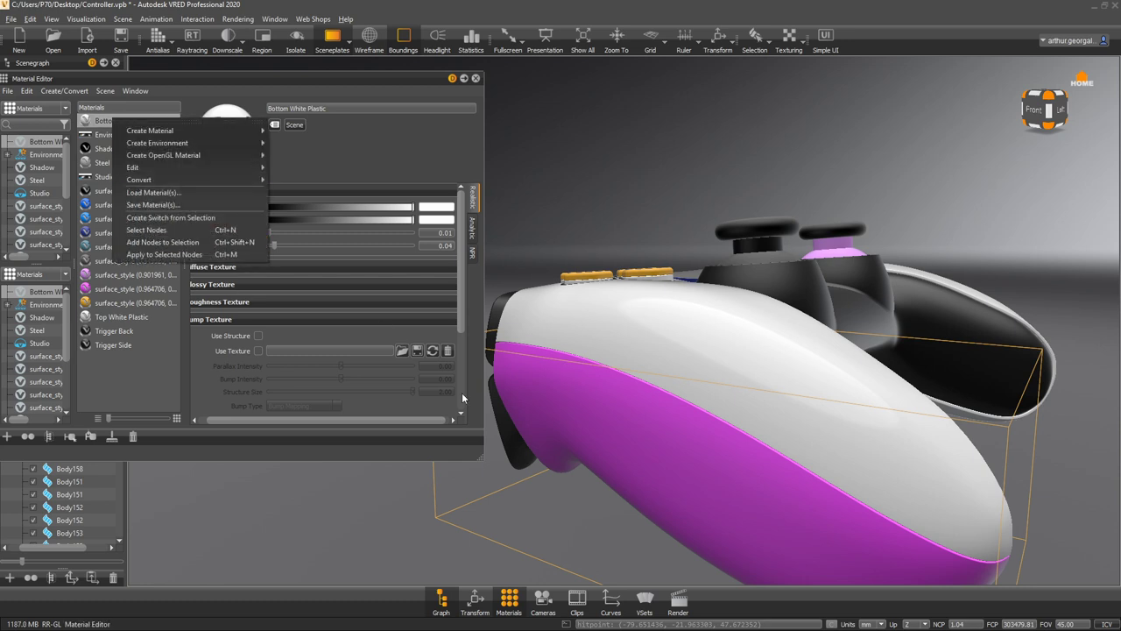
{"action": "left_click", "coordinate": [157, 255]}
{"action": "left_click", "coordinate": [132, 345]}
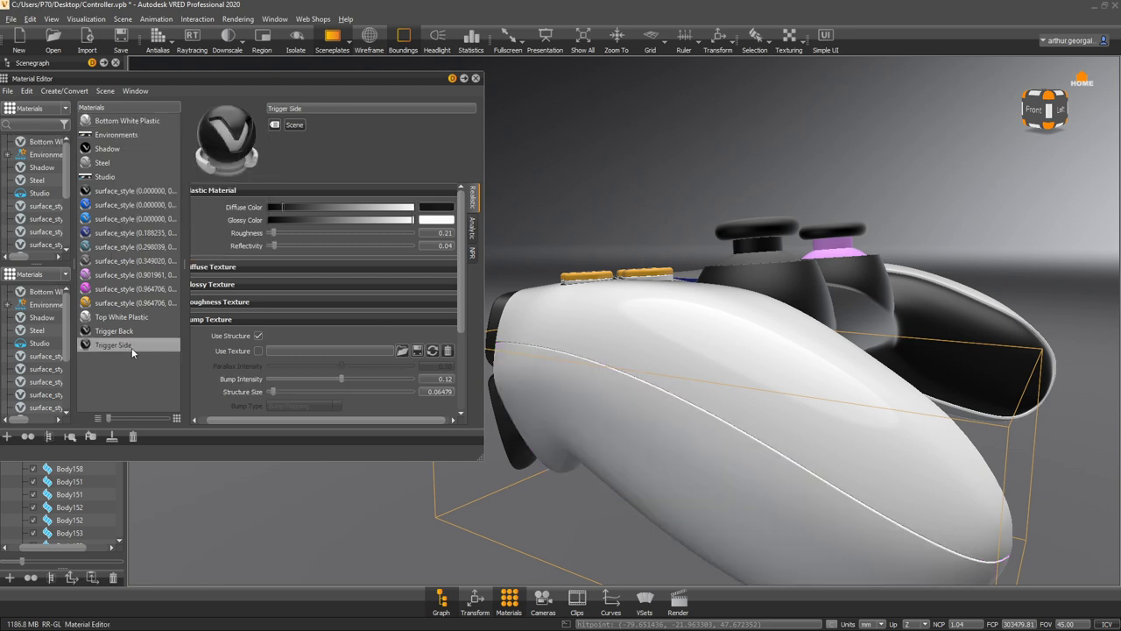
{"action": "left_click", "coordinate": [111, 436]}
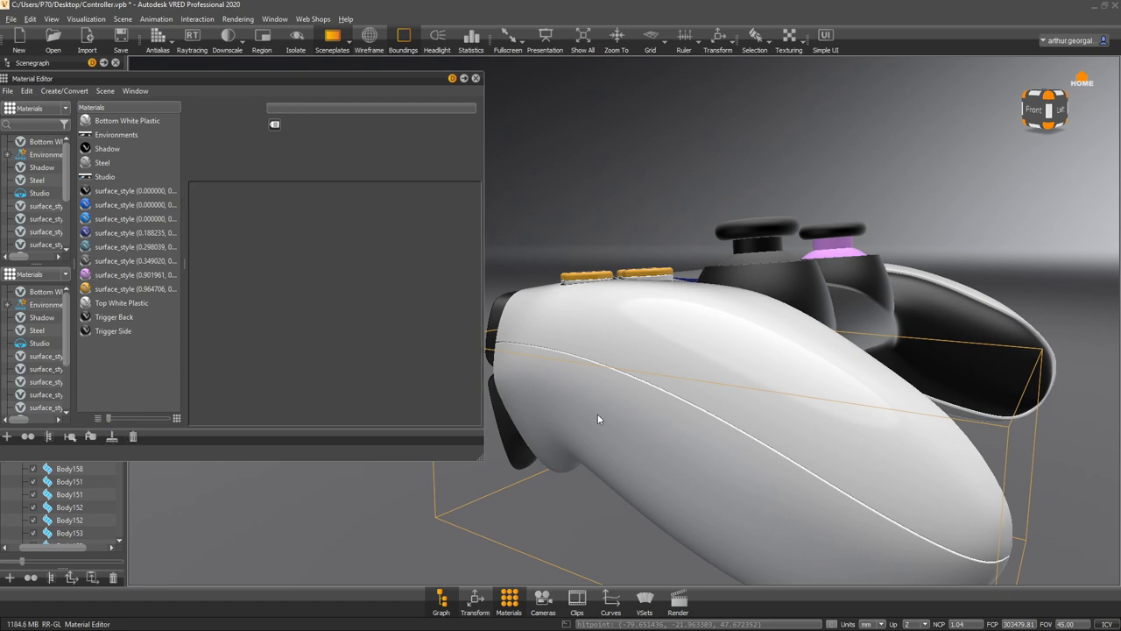
- Enable the bump structure on Bottom White Plastic with bump intensity 0.61 and structure size 0.15386
{"action": "left_click_drag", "start_coordinate": [598, 415], "coordinate": [516, 307]}
{"action": "left_click_drag", "start_coordinate": [659, 307], "coordinate": [634, 357]}
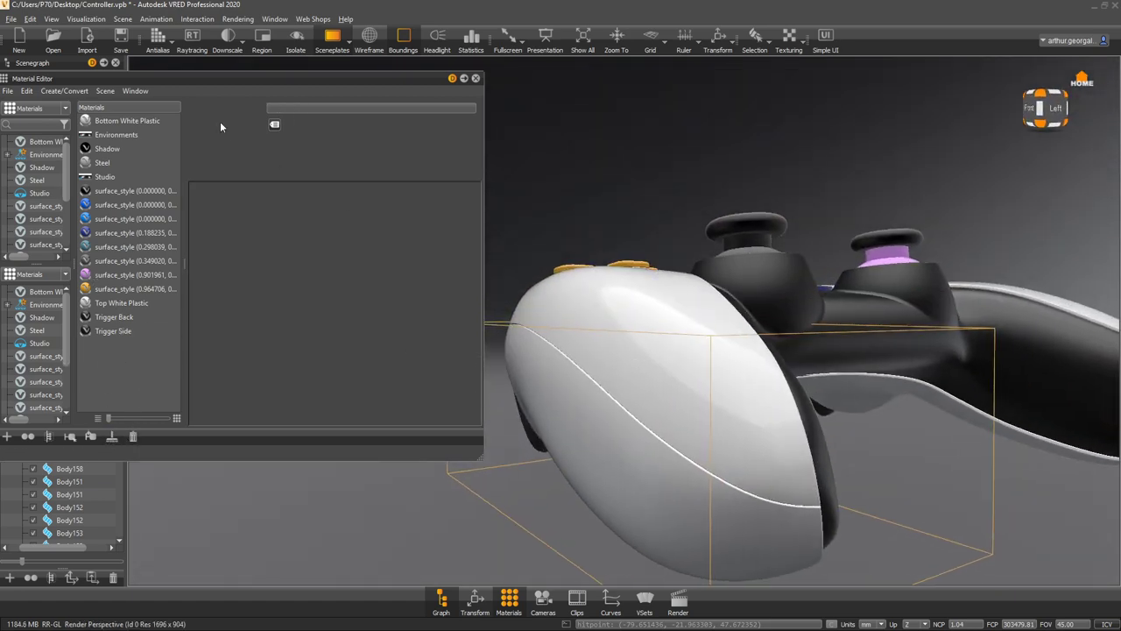
{"action": "left_click", "coordinate": [120, 123]}
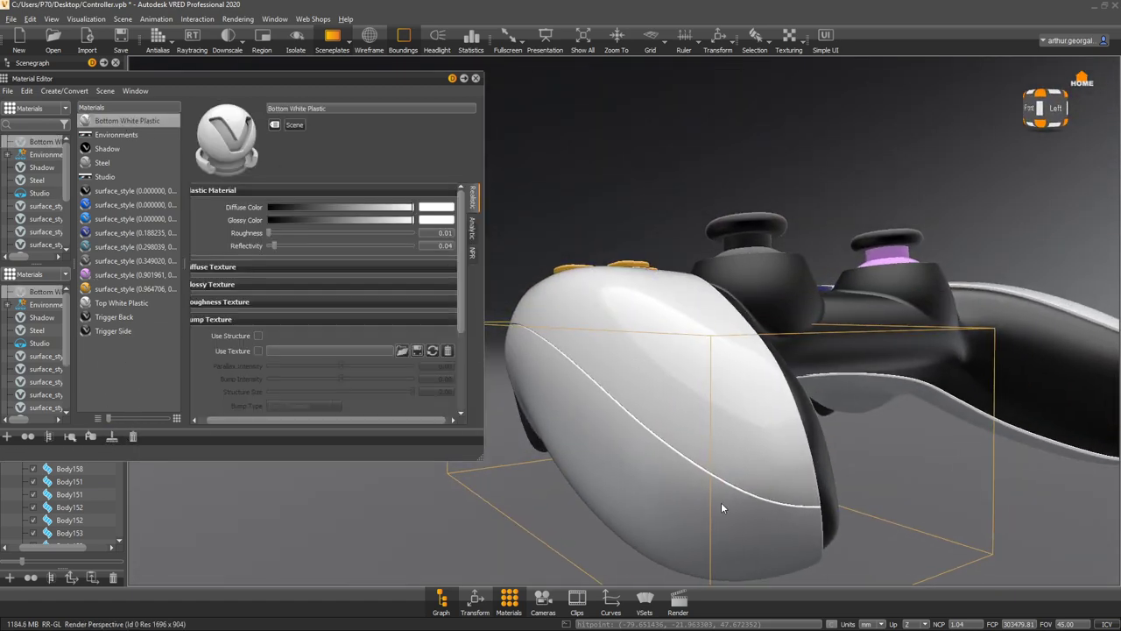
{"action": "left_click", "coordinate": [258, 336]}
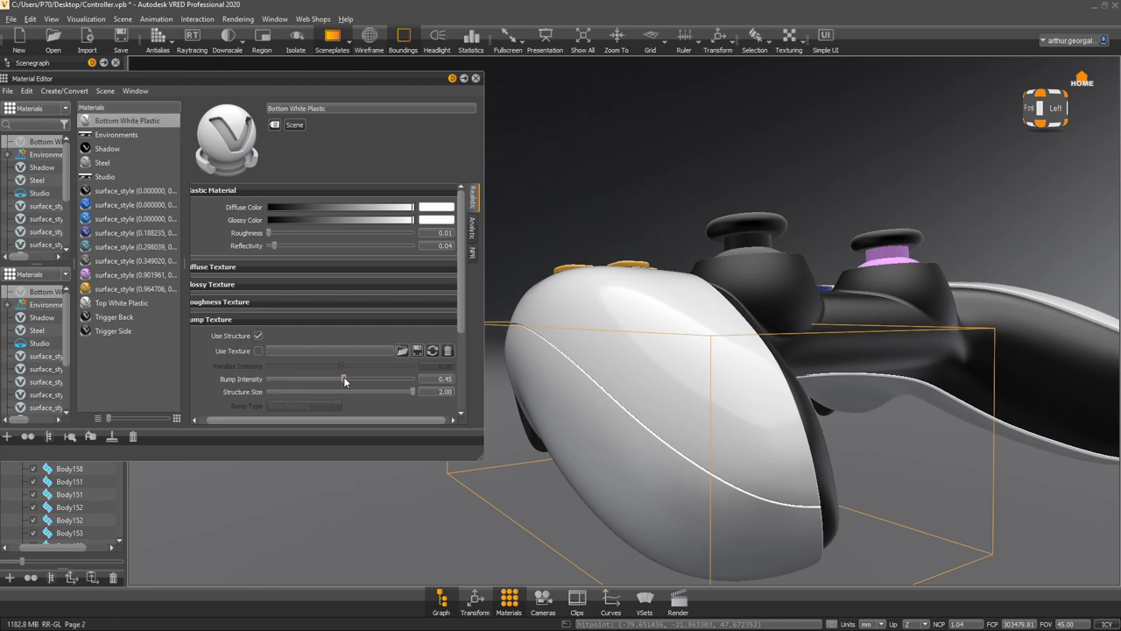
{"action": "left_click_drag", "start_coordinate": [345, 380], "coordinate": [347, 380]}
{"action": "left_click_drag", "start_coordinate": [411, 395], "coordinate": [277, 391]}
- Examine the bump structure on the controller's lower white shell, up close and from a distance
{"action": "scroll", "coordinate": [516, 394], "scroll_direction": "up", "scroll_amount": 3}
{"action": "left_click_drag", "start_coordinate": [517, 394], "coordinate": [890, 347]}
{"action": "left_click_drag", "start_coordinate": [683, 350], "coordinate": [886, 307]}
{"action": "scroll", "coordinate": [875, 318], "scroll_direction": "up", "scroll_amount": 3}
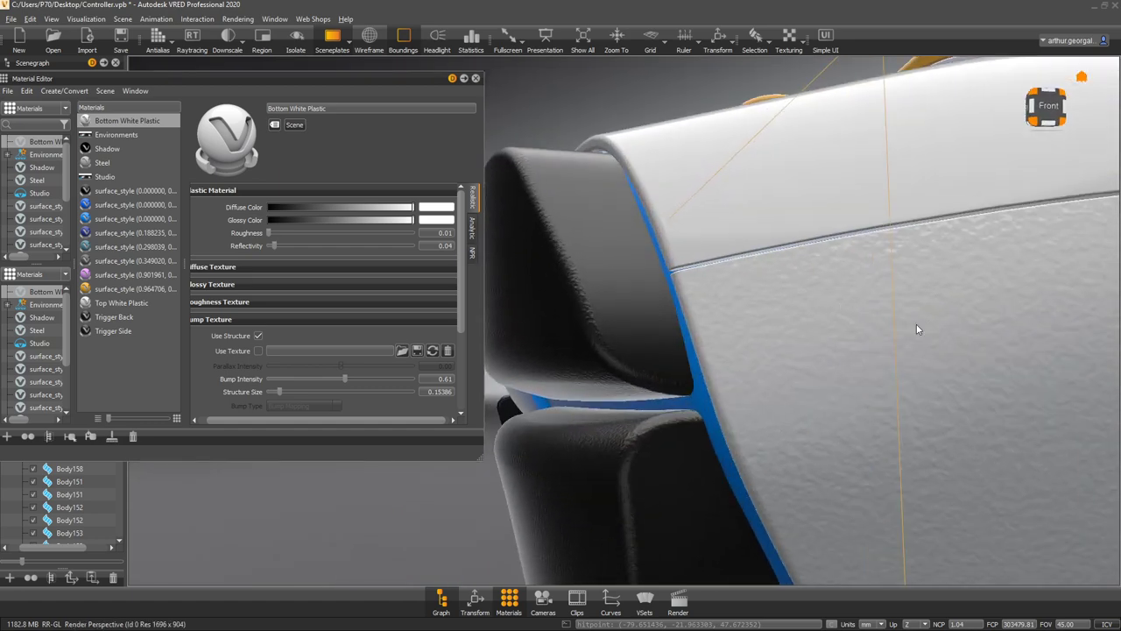
{"action": "scroll", "coordinate": [733, 318], "scroll_direction": "down", "scroll_amount": 3}
{"action": "scroll", "coordinate": [734, 320], "scroll_direction": "up", "scroll_amount": 3}
{"action": "scroll", "coordinate": [736, 316], "scroll_direction": "down", "scroll_amount": 3}
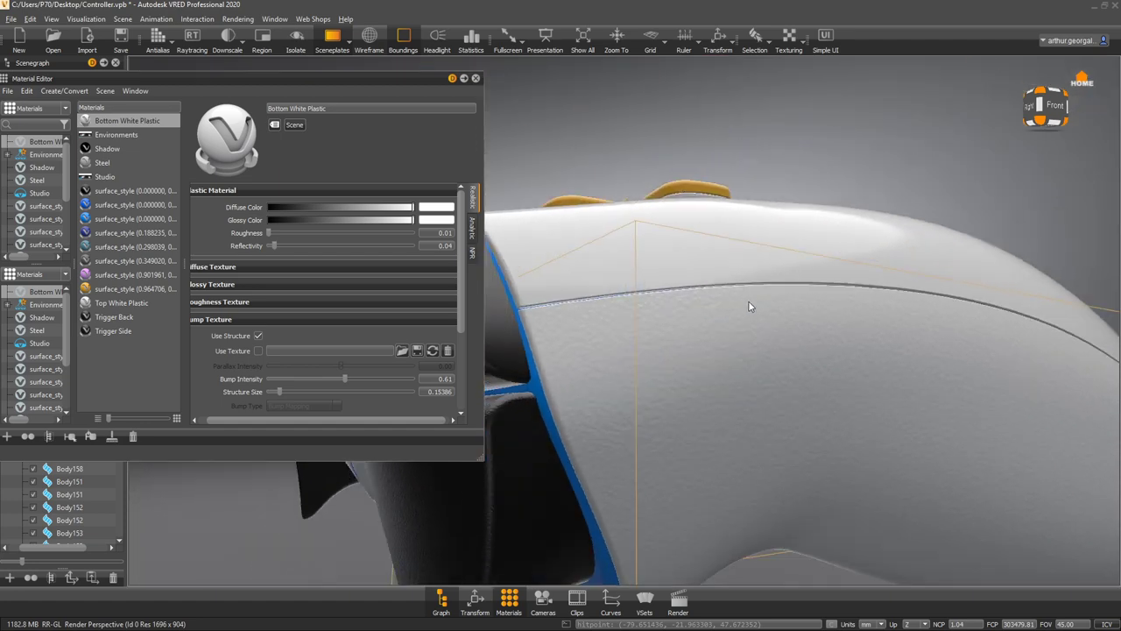
{"action": "scroll", "coordinate": [750, 307], "scroll_direction": "down", "scroll_amount": 4}
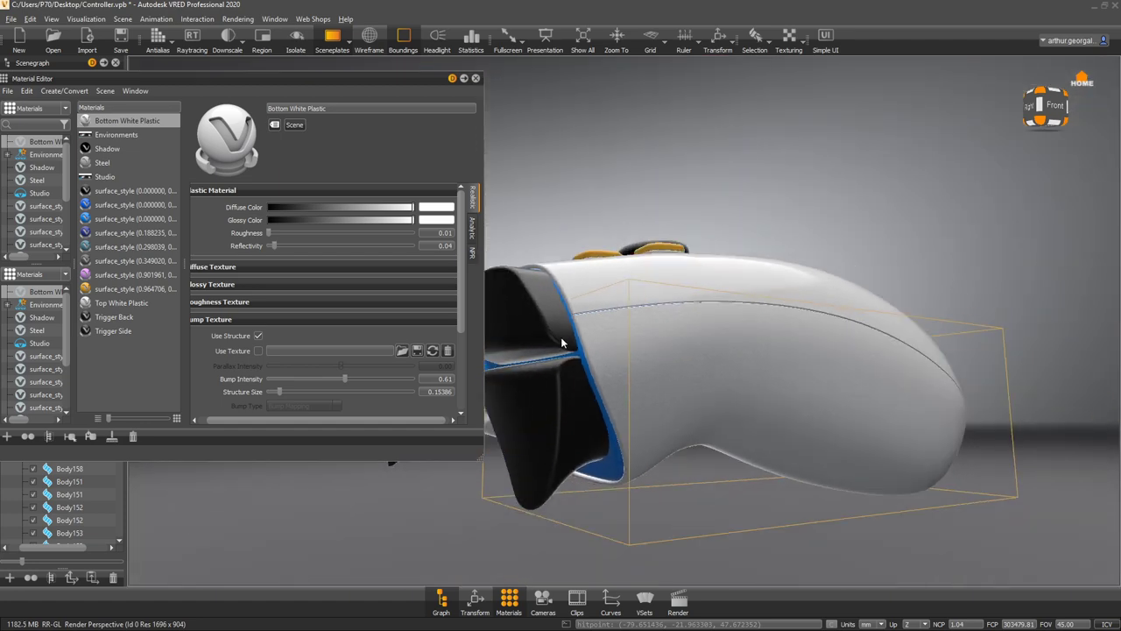
- Duplicate the Top White Plastic material and name the copy Back White Plastic
{"action": "left_click_drag", "start_coordinate": [561, 336], "coordinate": [1069, 473]}
{"action": "scroll", "coordinate": [993, 367], "scroll_direction": "up", "scroll_amount": 3}
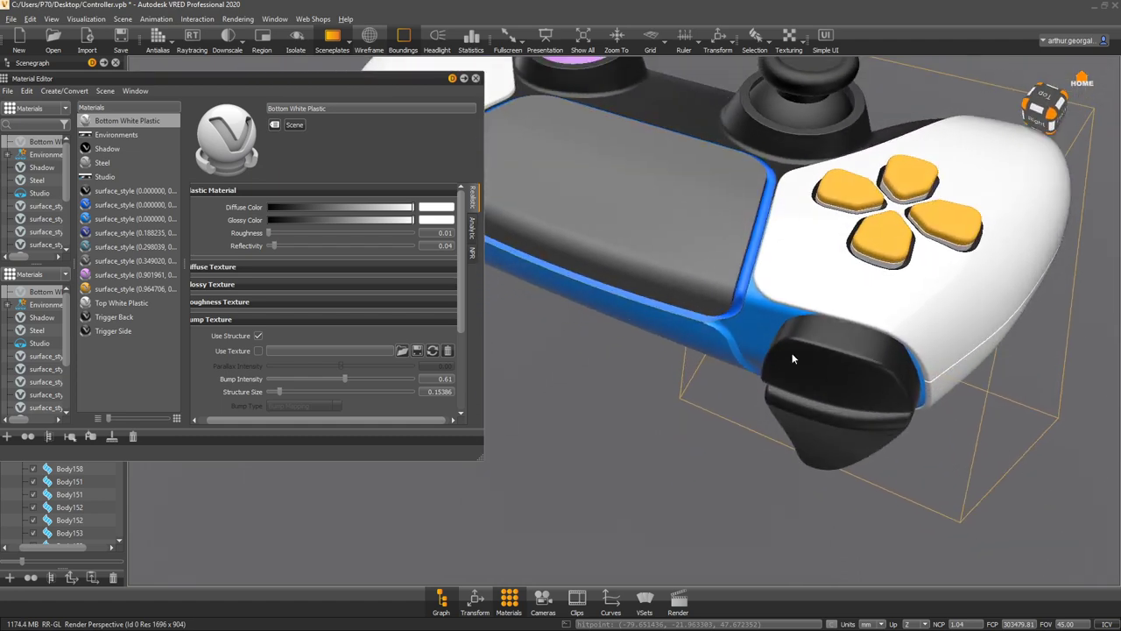
{"action": "left_click_drag", "start_coordinate": [733, 342], "coordinate": [668, 205]}
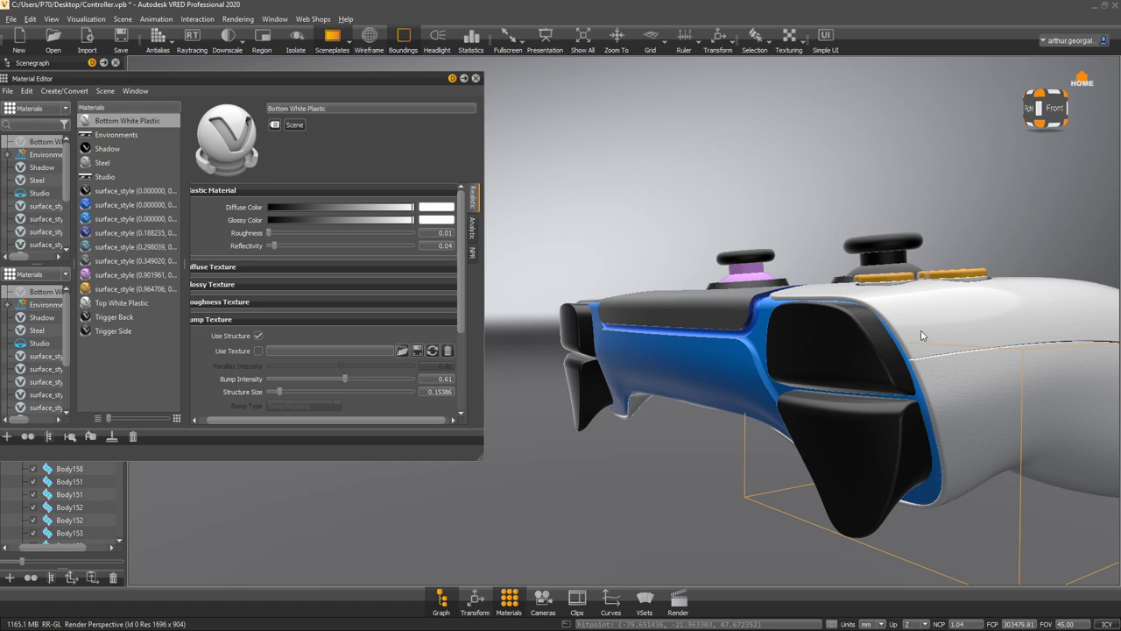
{"action": "left_click_drag", "start_coordinate": [920, 331], "coordinate": [911, 350]}
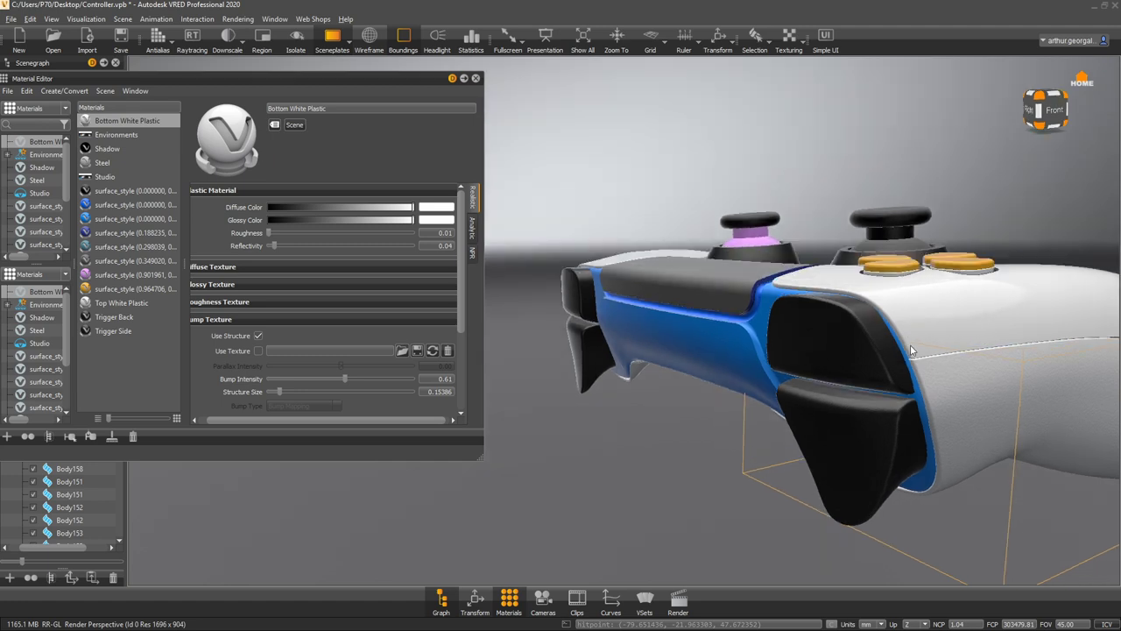
{"action": "left_click", "coordinate": [114, 303]}
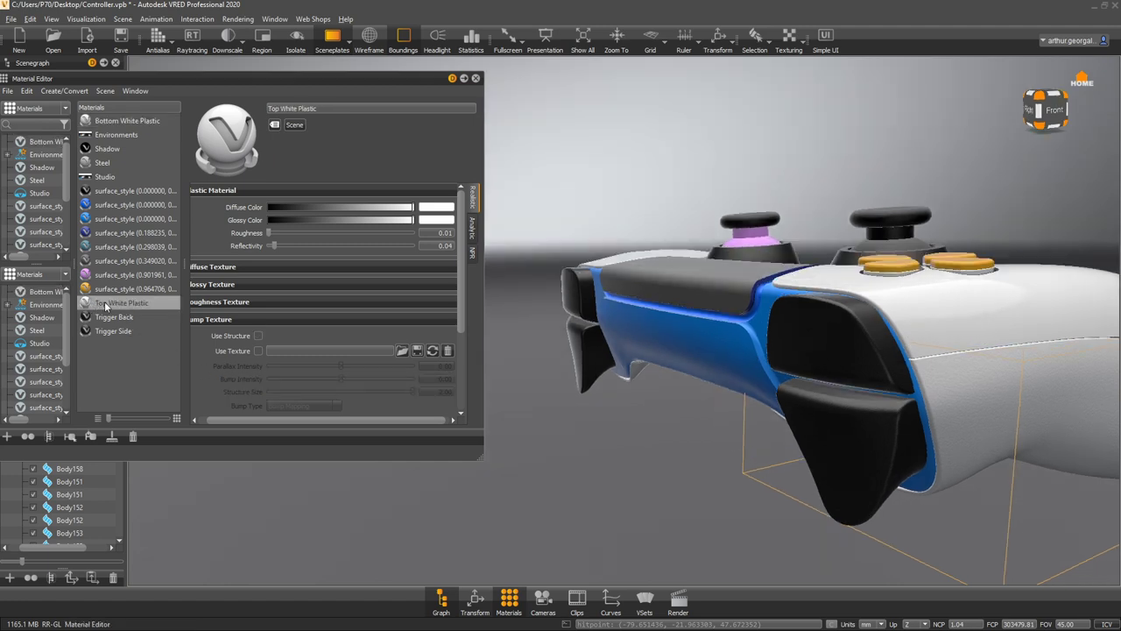
{"action": "left_click", "coordinate": [28, 437]}
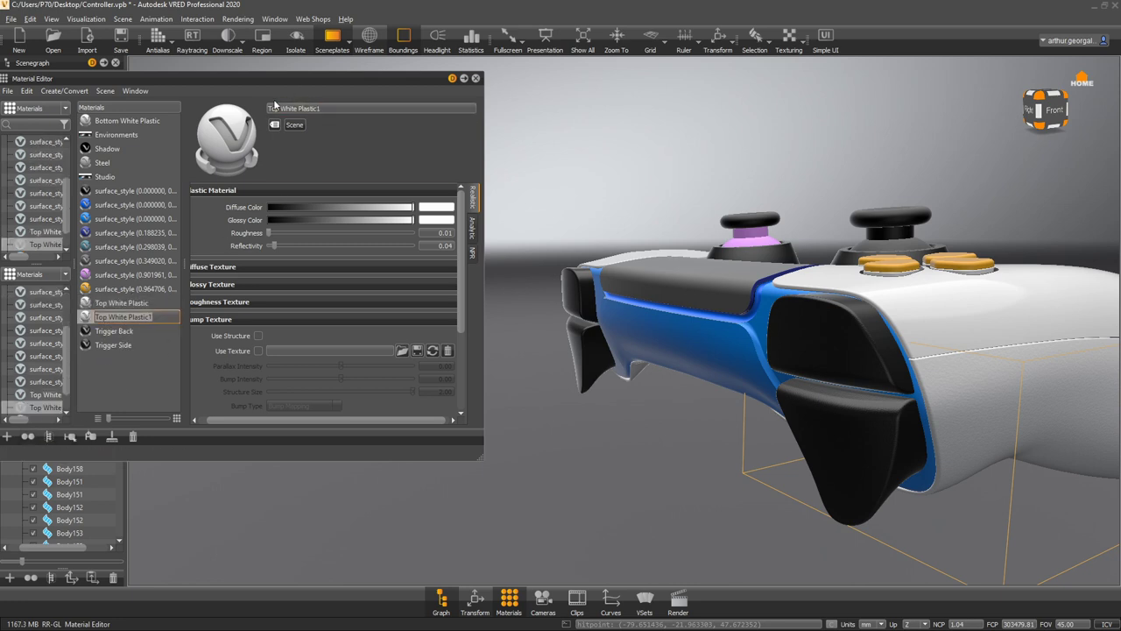
{"action": "left_click", "coordinate": [270, 108]}
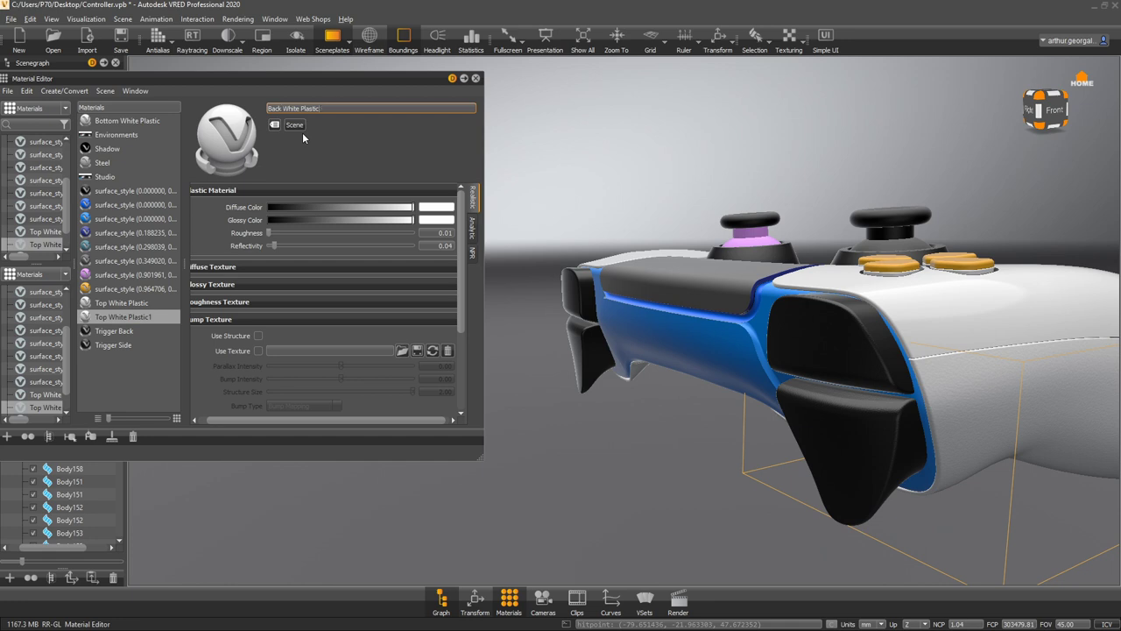
{"action": "key", "text": "Return"}
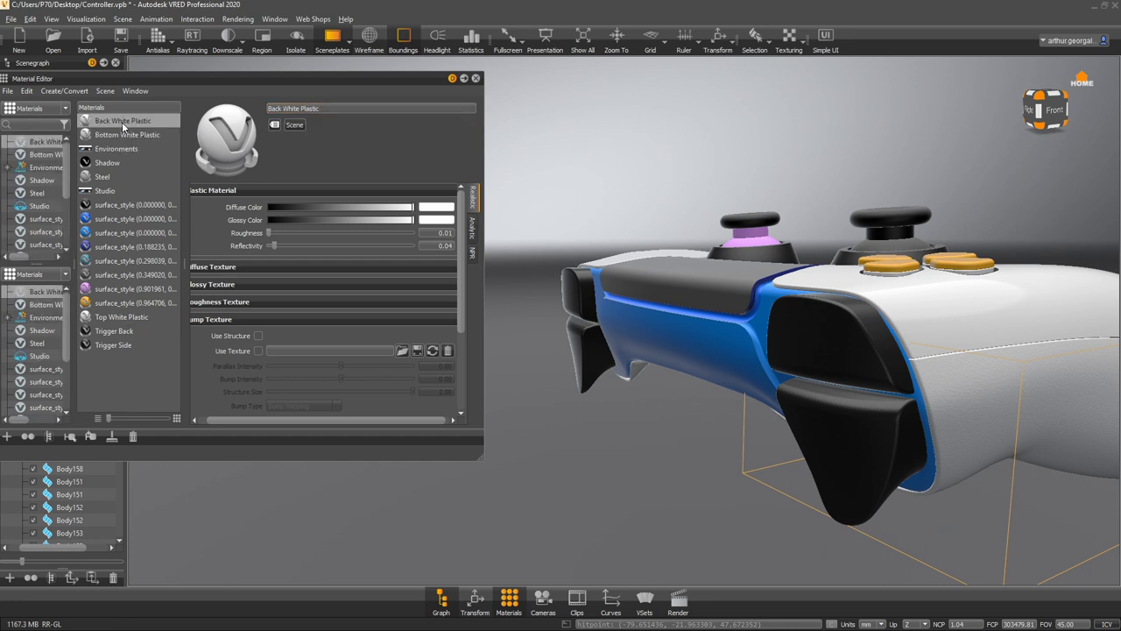
- Apply Back White Plastic to the controller's blue back housing between the triggers and check the part
{"action": "left_click_drag", "start_coordinate": [123, 127], "coordinate": [698, 350]}
{"action": "left_click_drag", "start_coordinate": [620, 356], "coordinate": [1120, 398]}
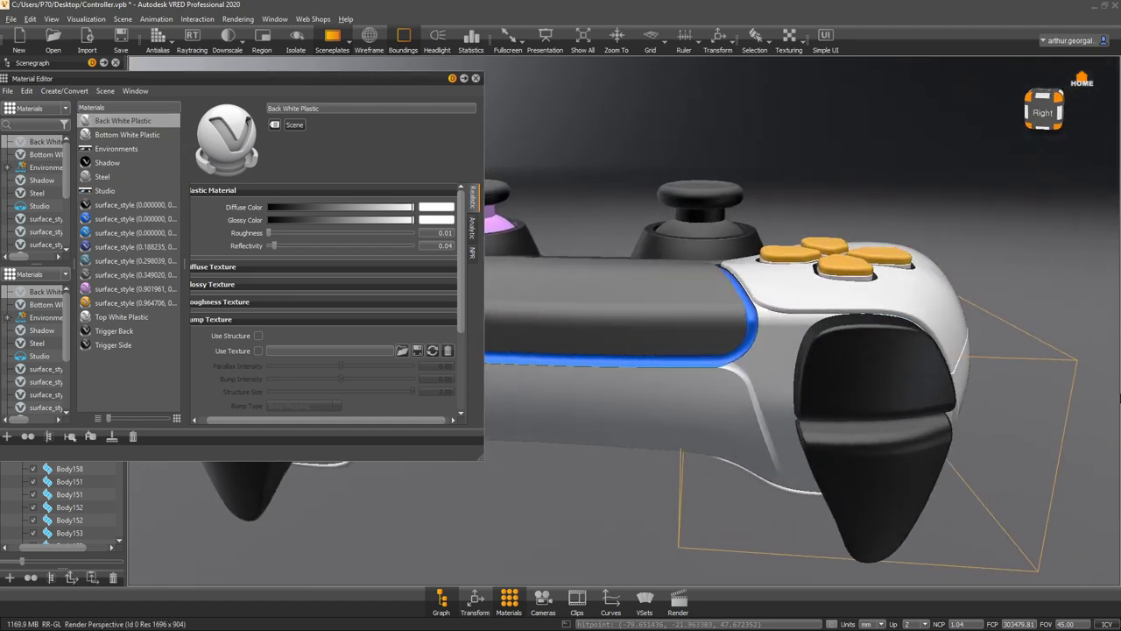
{"action": "left_click_drag", "start_coordinate": [788, 377], "coordinate": [906, 367]}
{"action": "left_click_drag", "start_coordinate": [873, 328], "coordinate": [974, 254]}
- Change the diffuse color of the orange button caps' surface_style material to white
{"action": "mouse_move", "coordinate": [626, 270]}
{"action": "left_mouse_down"}
{"action": "mouse_move", "coordinate": [610, 260]}
{"action": "mouse_move", "coordinate": [643, 277]}
{"action": "left_mouse_up"}
{"action": "scroll", "coordinate": [644, 281], "scroll_direction": "up", "scroll_amount": 8}
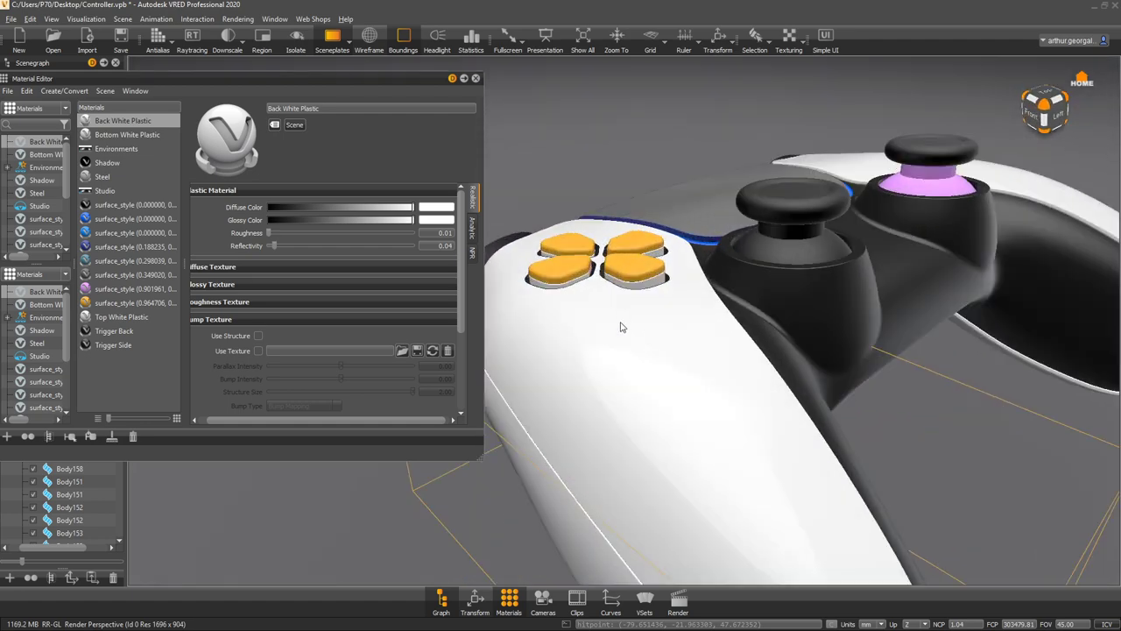
{"action": "scroll", "coordinate": [616, 284], "scroll_direction": "down", "scroll_amount": 2}
{"action": "scroll", "coordinate": [631, 280], "scroll_direction": "down", "scroll_amount": 3}
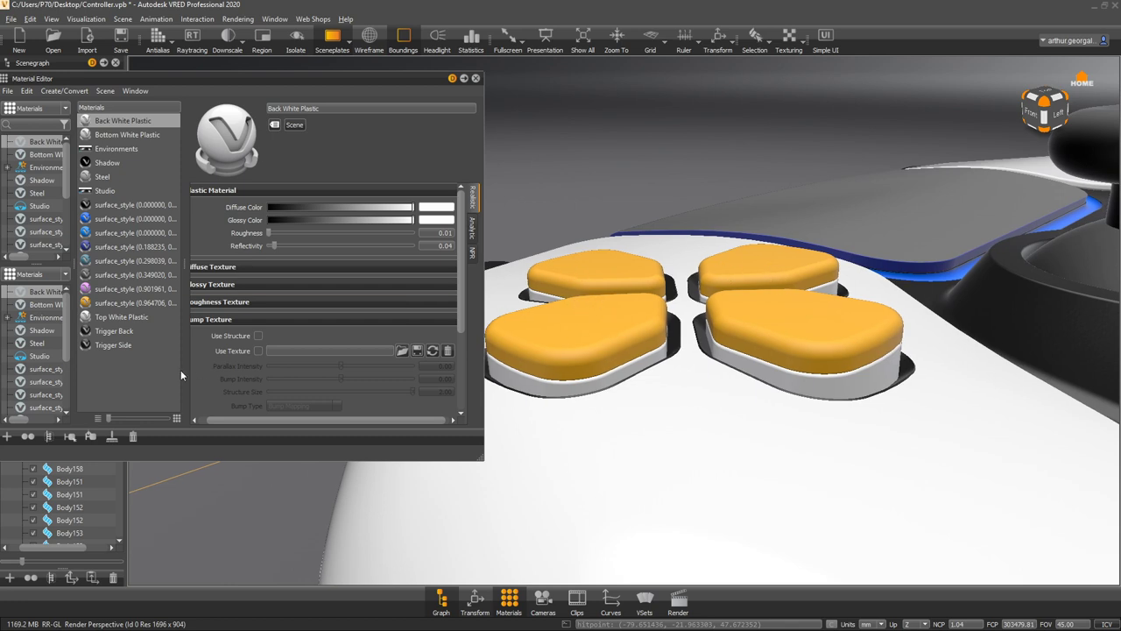
{"action": "left_click", "coordinate": [130, 302]}
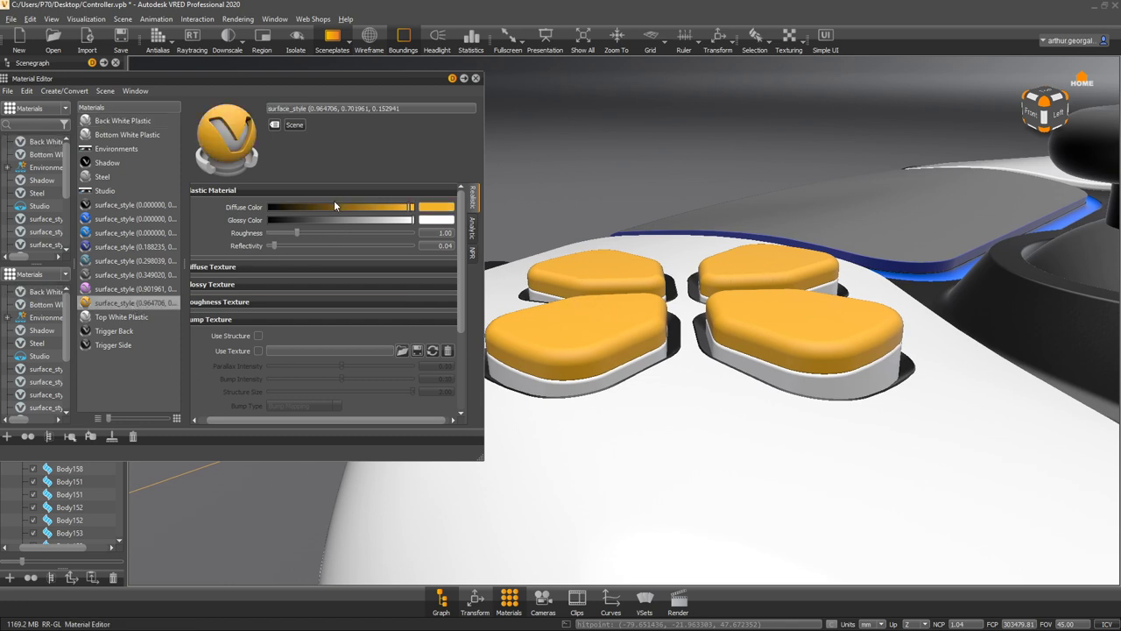
{"action": "left_click_drag", "start_coordinate": [298, 208], "coordinate": [567, 205]}
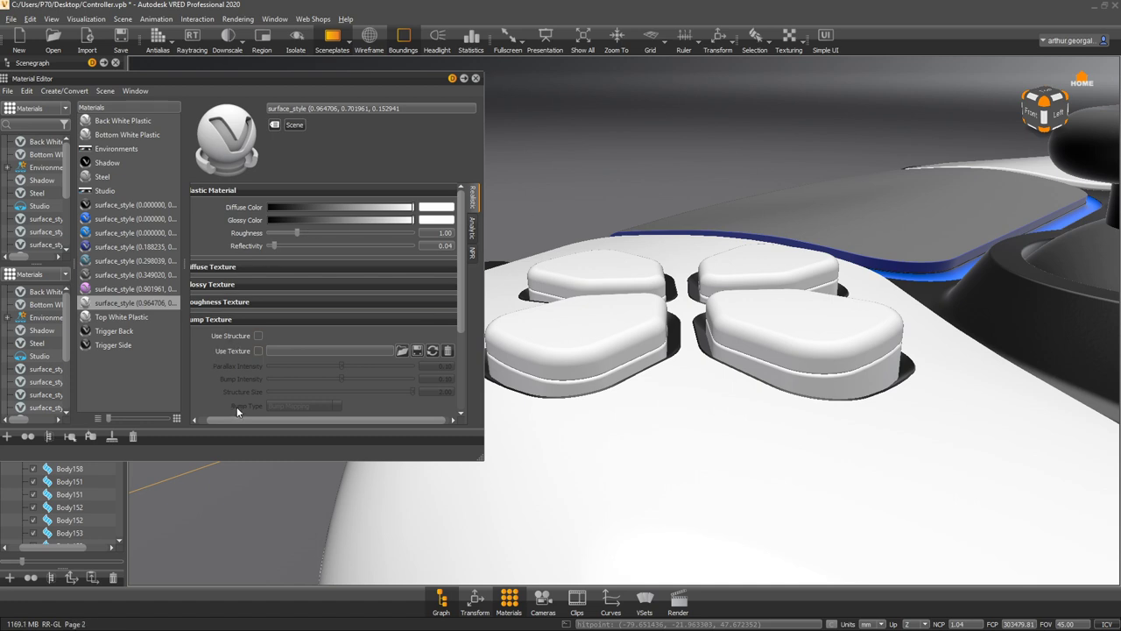
- Make the button caps' material mostly see-through and set its roughness to 0.01
{"action": "left_click", "coordinate": [250, 317]}
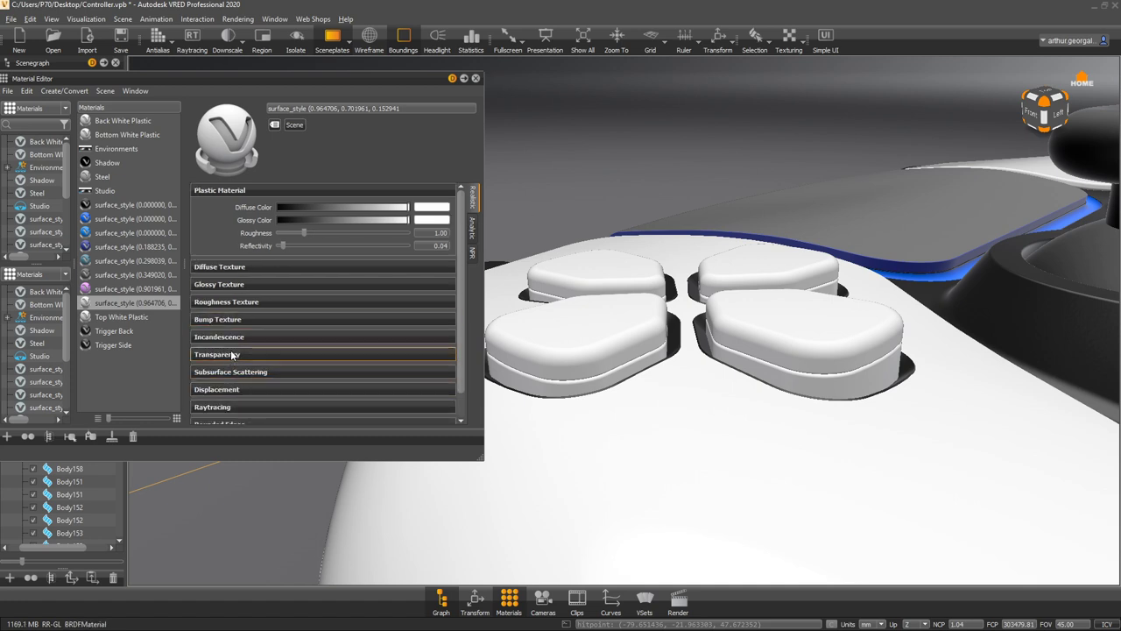
{"action": "left_click", "coordinate": [234, 354]}
{"action": "left_click_drag", "start_coordinate": [305, 375], "coordinate": [386, 378]}
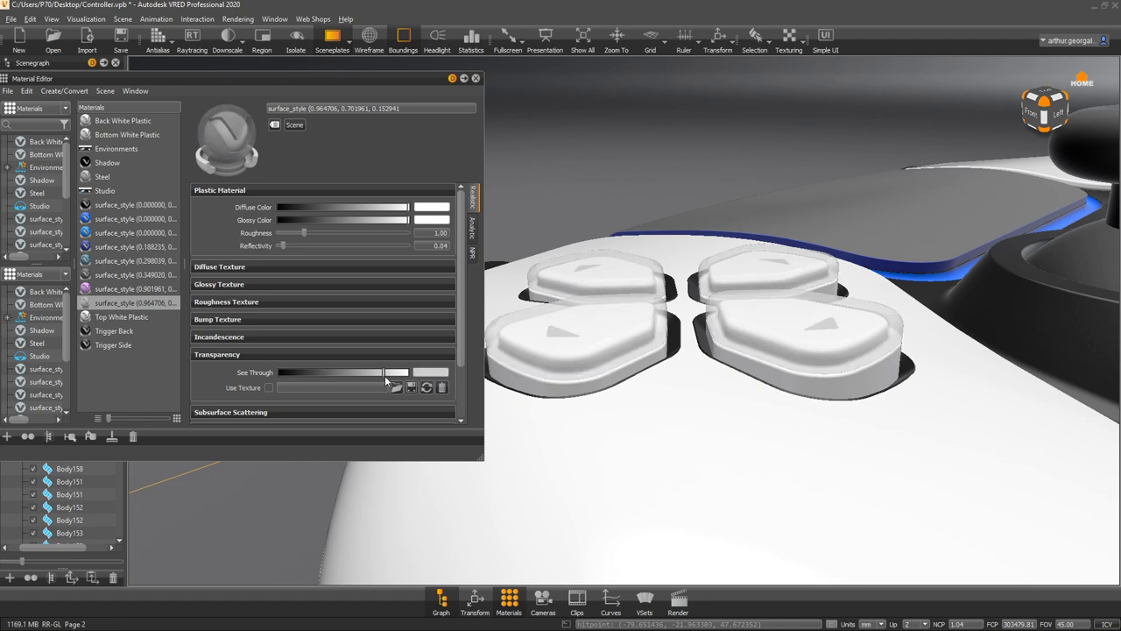
{"action": "left_click_drag", "start_coordinate": [544, 365], "coordinate": [519, 232]}
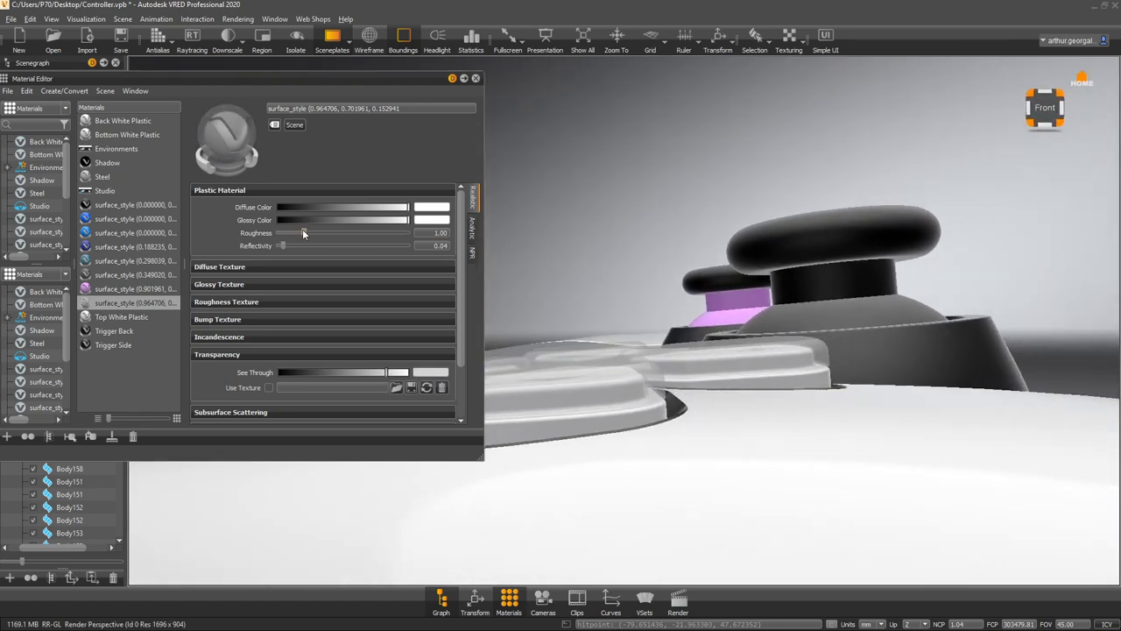
{"action": "left_click_drag", "start_coordinate": [304, 233], "coordinate": [219, 231]}
- Preview the transparent button caps with antialiasing and raytracing enabled
{"action": "left_click_drag", "start_coordinate": [737, 256], "coordinate": [153, 369]}
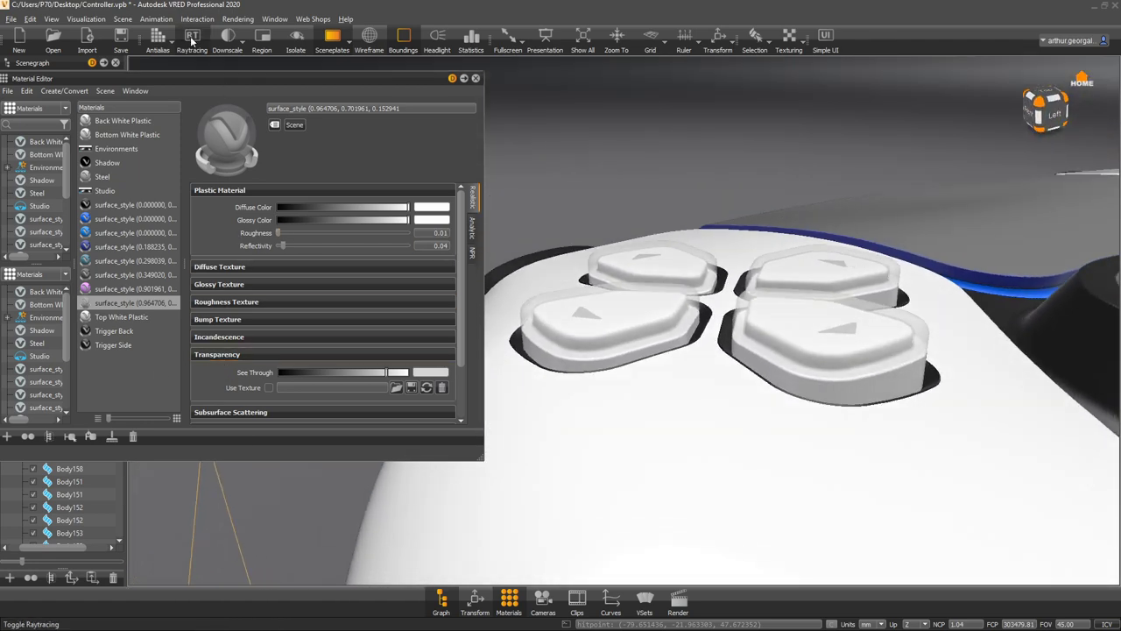
{"action": "left_click", "coordinate": [156, 40]}
{"action": "left_click", "coordinate": [191, 36]}
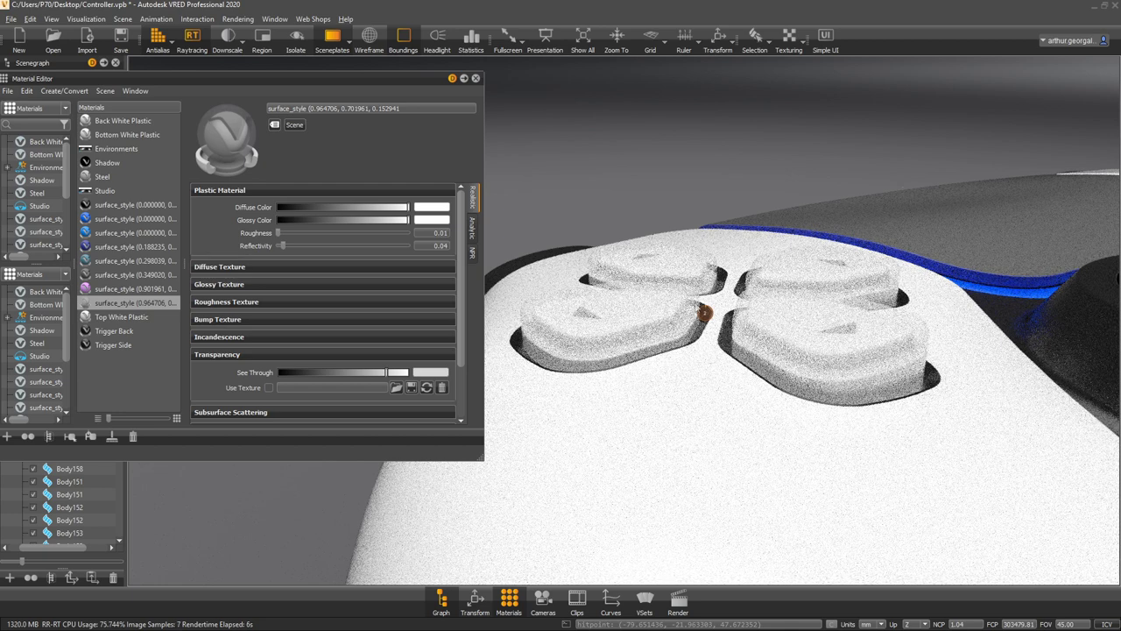
- Convert the button caps' material to a Truelight Glass material and switch raytracing and antialiasing off
{"action": "right_click", "coordinate": [114, 308]}
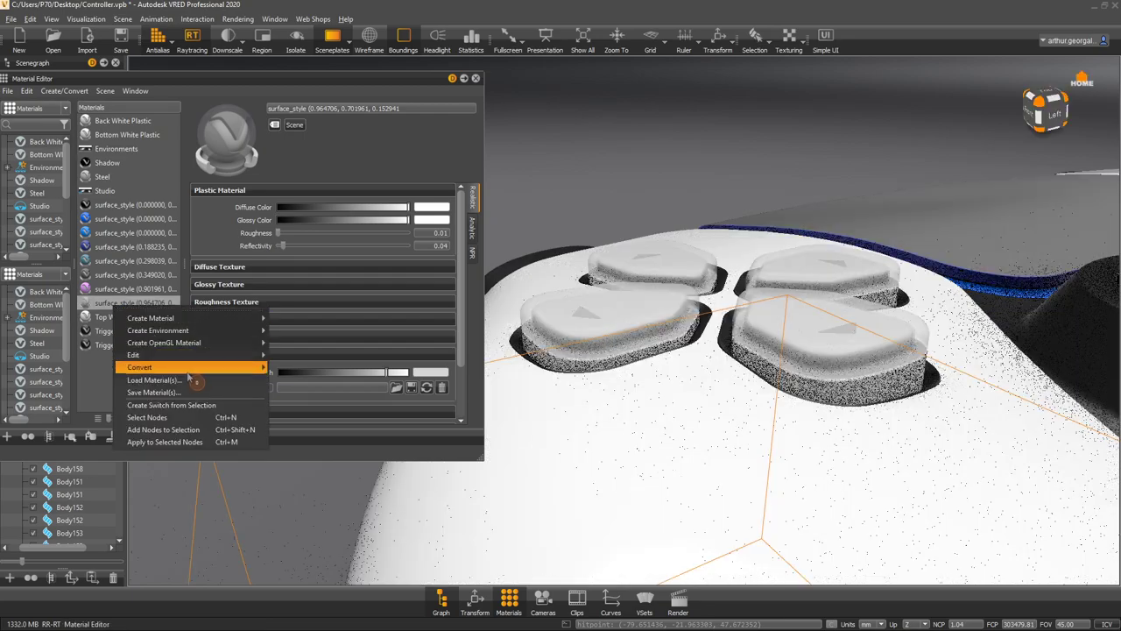
{"action": "mouse_move", "coordinate": [196, 372]}
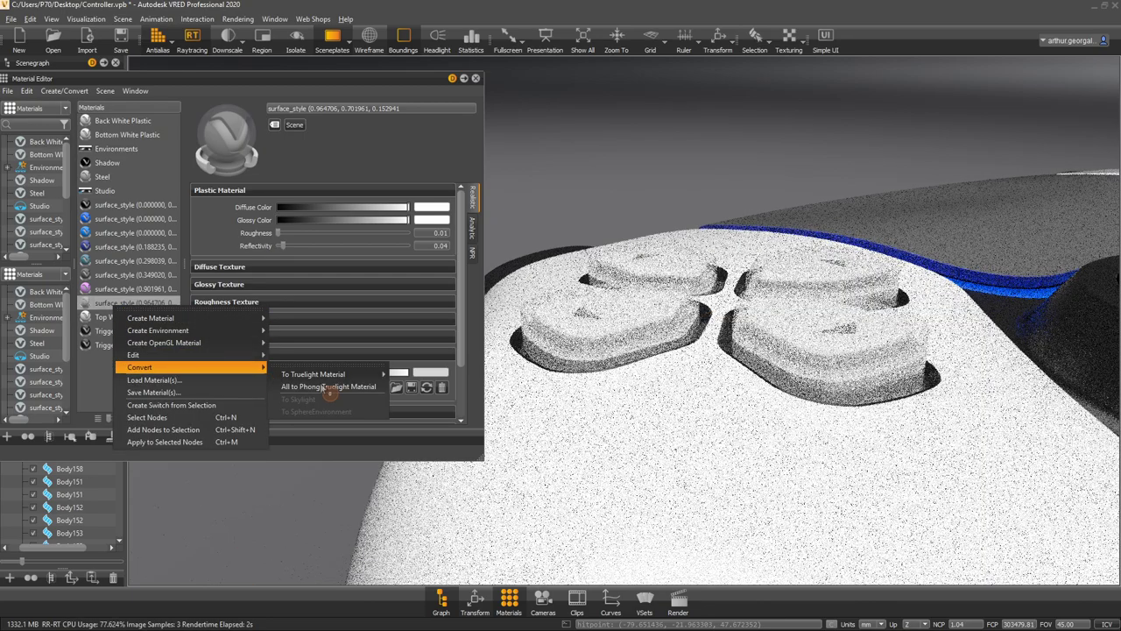
{"action": "mouse_move", "coordinate": [348, 379]}
{"action": "left_click", "coordinate": [412, 482]}
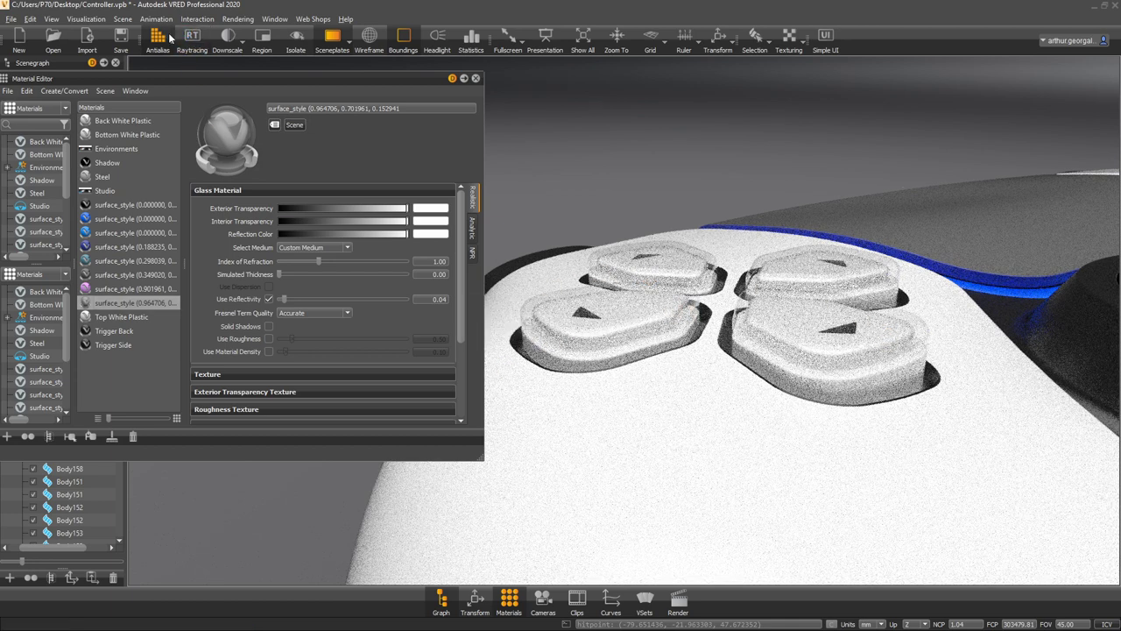
{"action": "left_click_drag", "start_coordinate": [893, 273], "coordinate": [488, 270]}
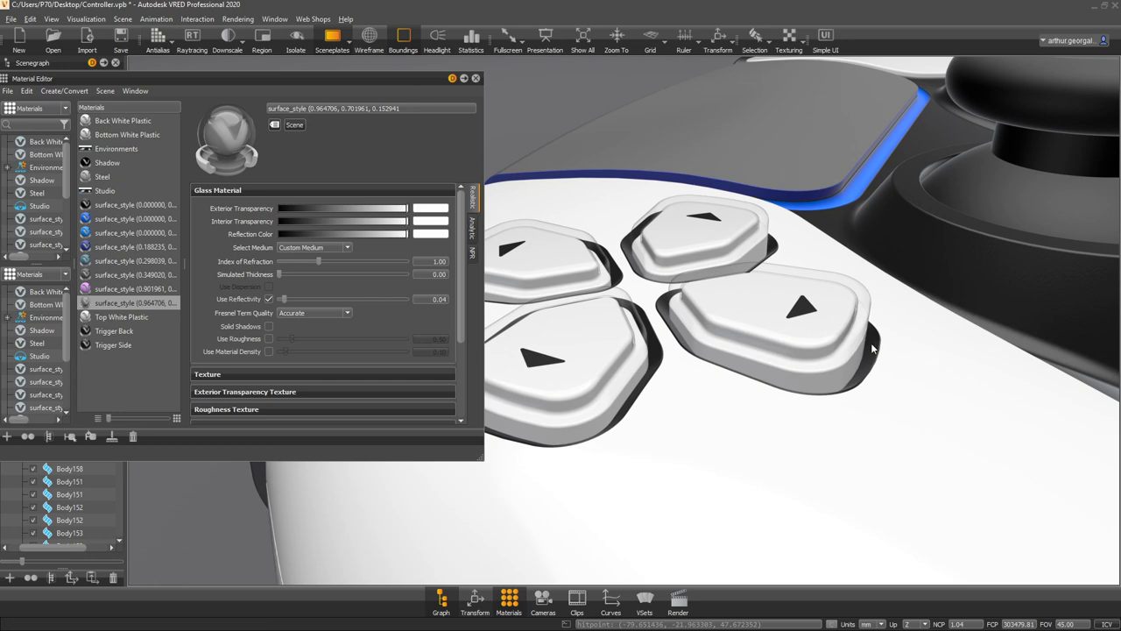
{"action": "left_click_drag", "start_coordinate": [871, 343], "coordinate": [217, 279]}
- Rename the button caps' glass material as Clear Button and remove the unused blue surface_style material from the list
{"action": "left_click", "coordinate": [136, 391]}
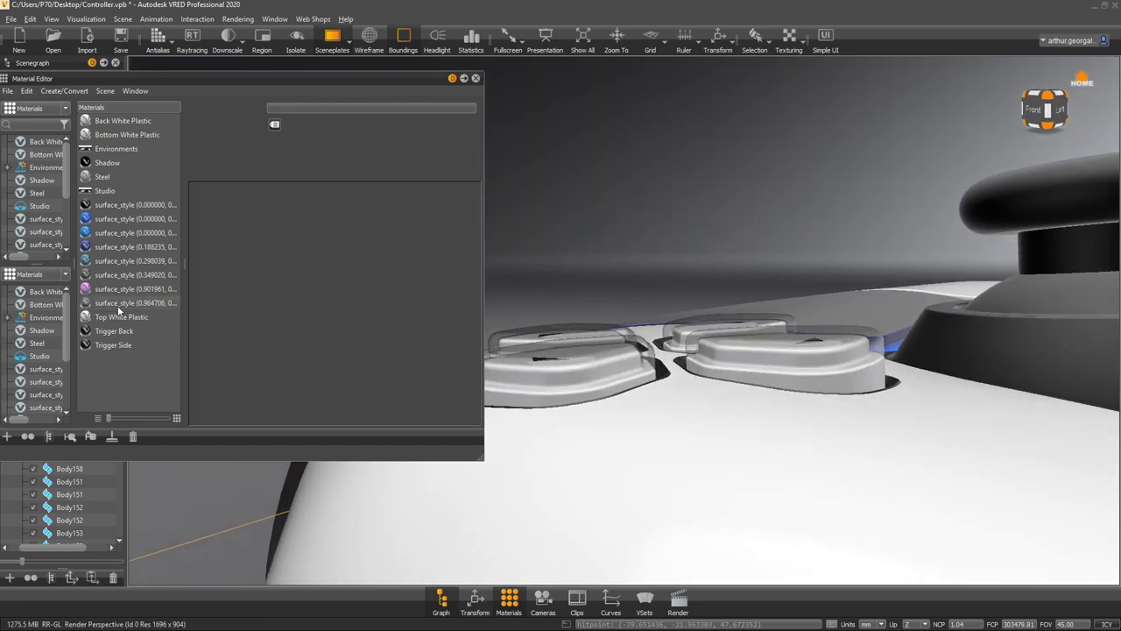
{"action": "left_click", "coordinate": [116, 306]}
{"action": "left_click_drag", "start_coordinate": [419, 108], "coordinate": [130, 106]}
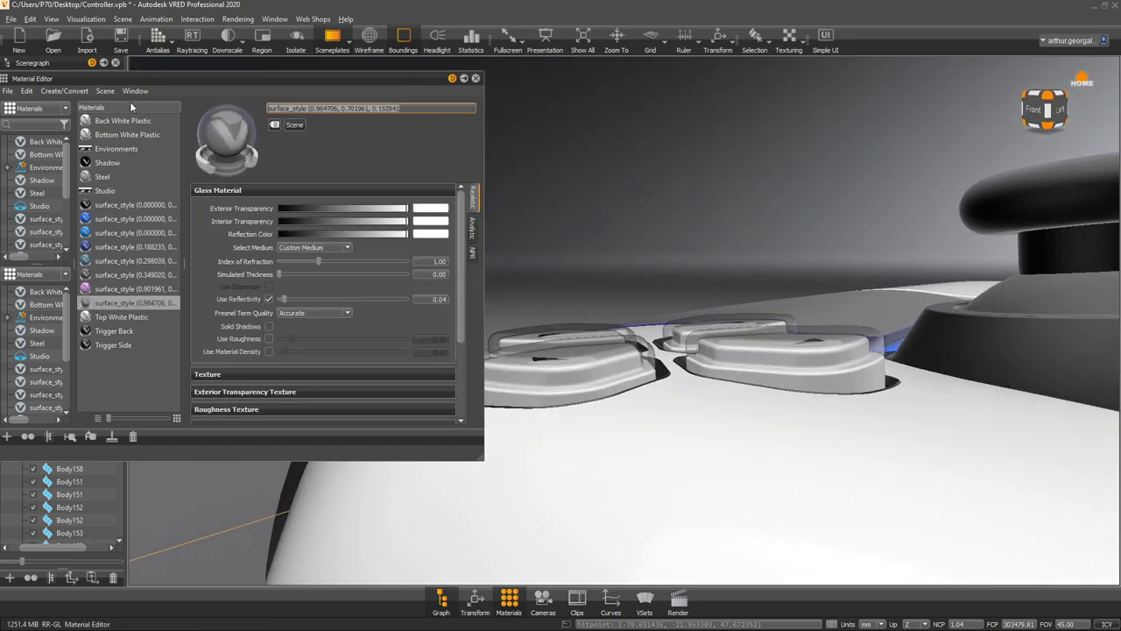
{"action": "type", "text": "Clear Button"}
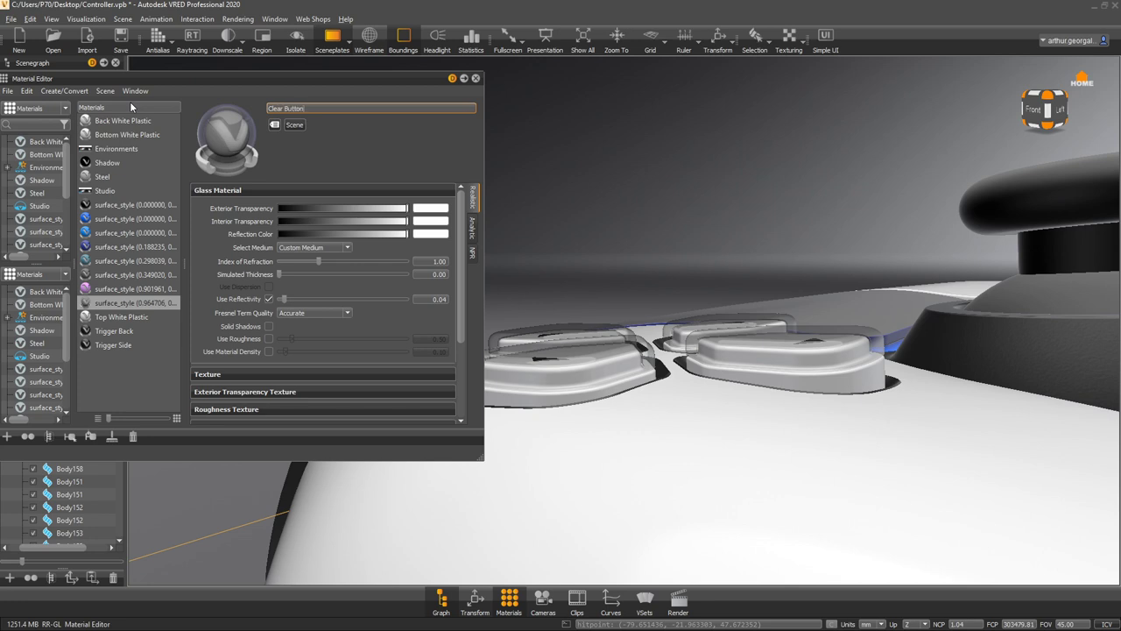
{"action": "key", "text": "Return"}
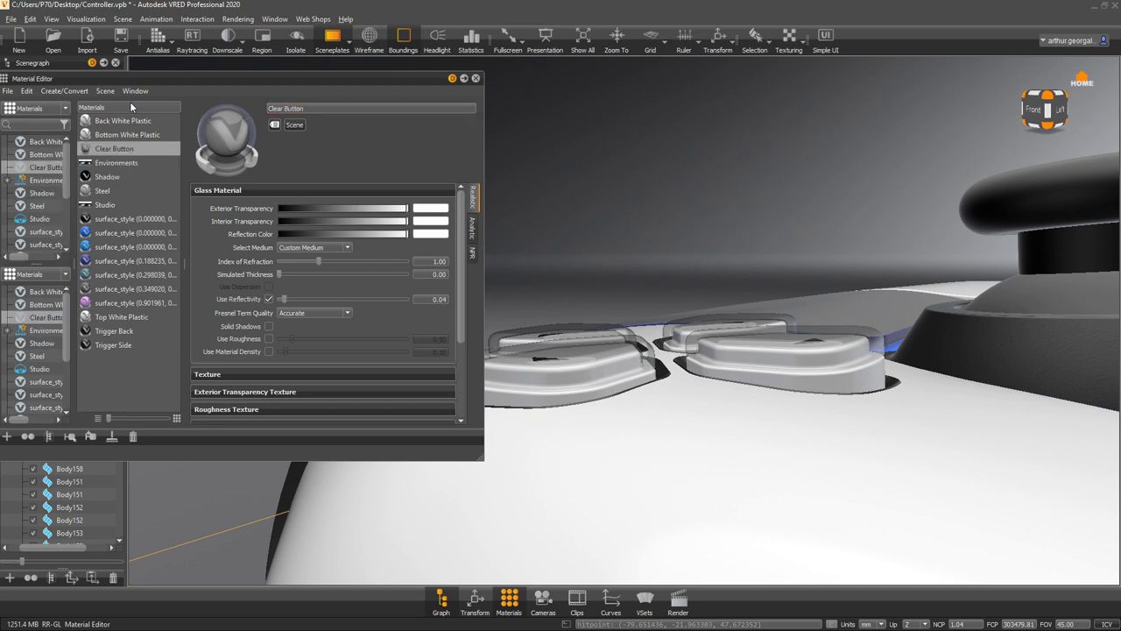
{"action": "left_click", "coordinate": [113, 379]}
{"action": "left_click", "coordinate": [112, 436]}
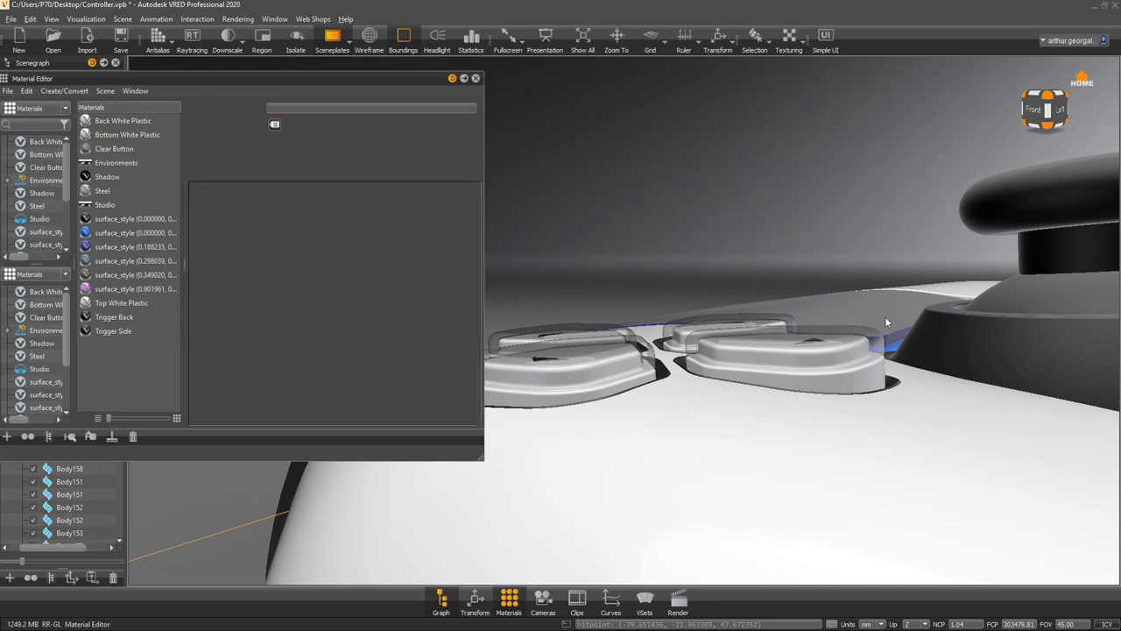
- Select the pink thumbstick base on the model to bring up its surface_style material
{"action": "left_click_drag", "start_coordinate": [887, 323], "coordinate": [778, 358]}
{"action": "middle_click_drag", "start_coordinate": [778, 358], "coordinate": [421, 441]}
{"action": "scroll", "coordinate": [875, 385], "scroll_direction": "down", "scroll_amount": 6}
{"action": "left_click_drag", "start_coordinate": [874, 385], "coordinate": [785, 355]}
{"action": "middle_click_drag", "start_coordinate": [957, 352], "coordinate": [951, 314]}
{"action": "scroll", "coordinate": [780, 300], "scroll_direction": "up", "scroll_amount": 3}
{"action": "left_click_drag", "start_coordinate": [950, 314], "coordinate": [784, 297]}
{"action": "left_click", "coordinate": [974, 307], "text": "shift"}
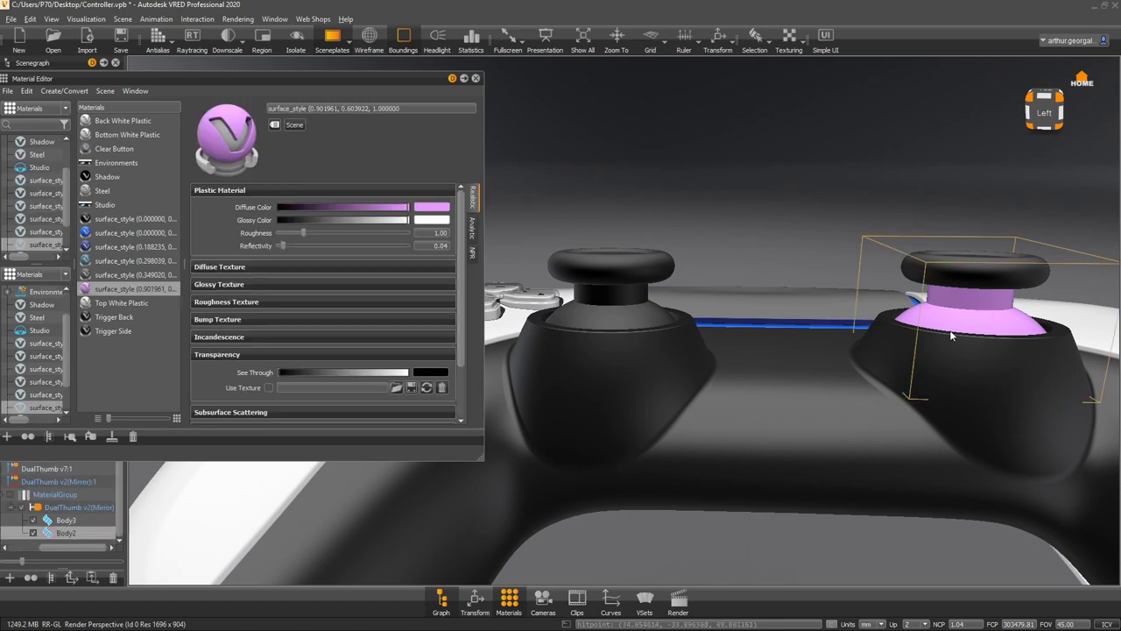
- Set the pink thumbstick base material's diffuse color to black and lower its roughness to 0.08
{"action": "left_click", "coordinate": [324, 209]}
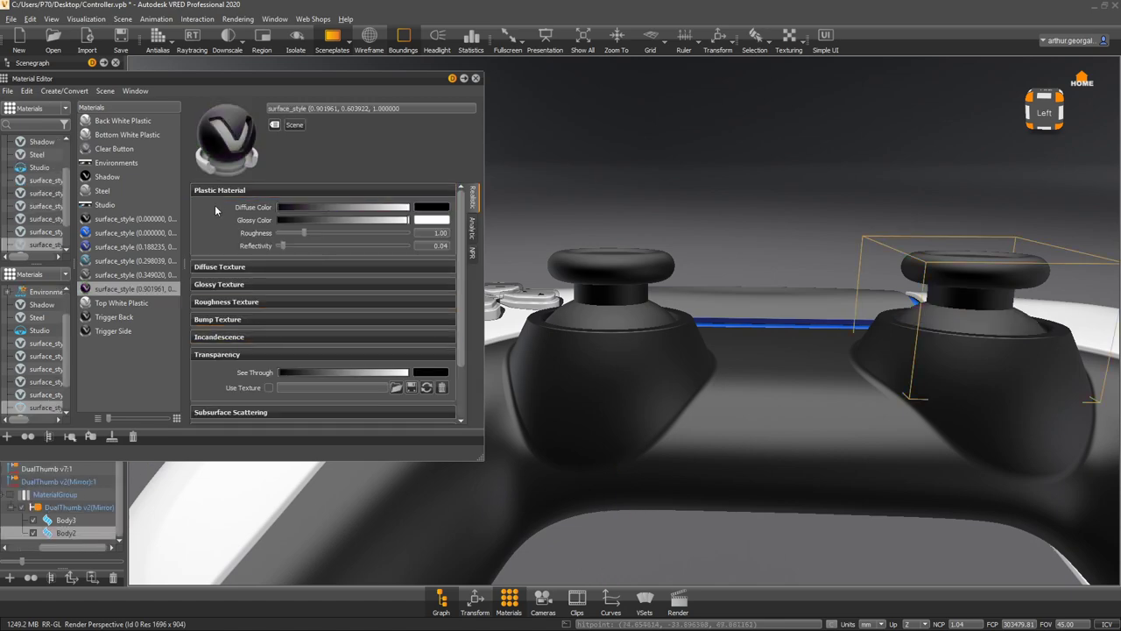
{"action": "left_click_drag", "start_coordinate": [323, 207], "coordinate": [211, 203]}
{"action": "left_click_drag", "start_coordinate": [865, 296], "coordinate": [478, 274]}
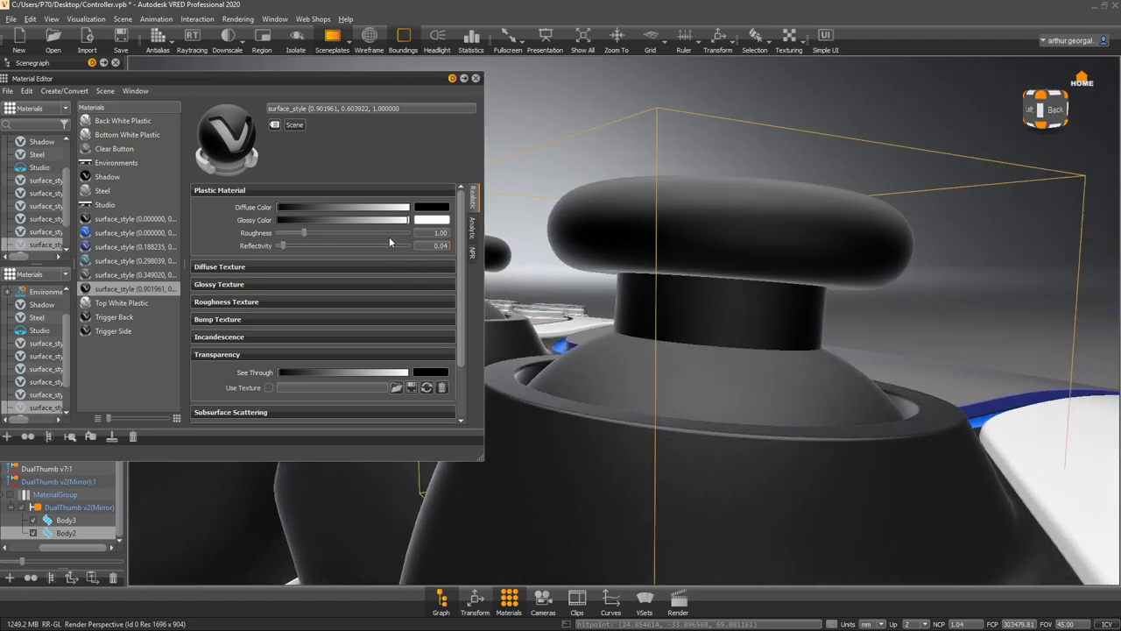
{"action": "left_click_drag", "start_coordinate": [305, 230], "coordinate": [279, 232]}
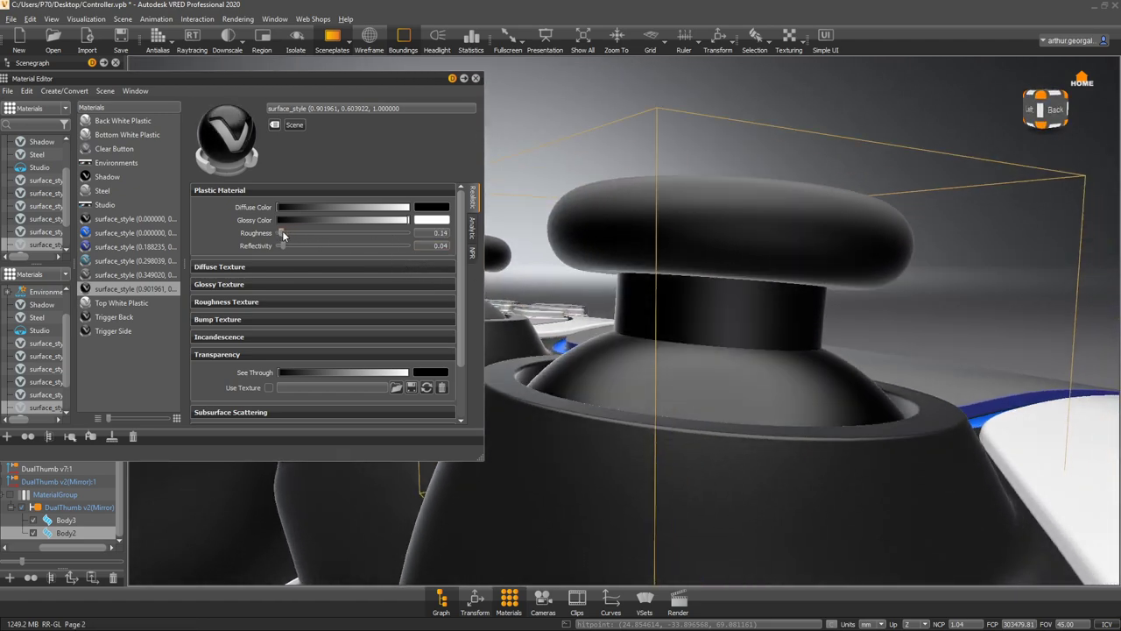
{"action": "left_click_drag", "start_coordinate": [664, 281], "coordinate": [1033, 352]}
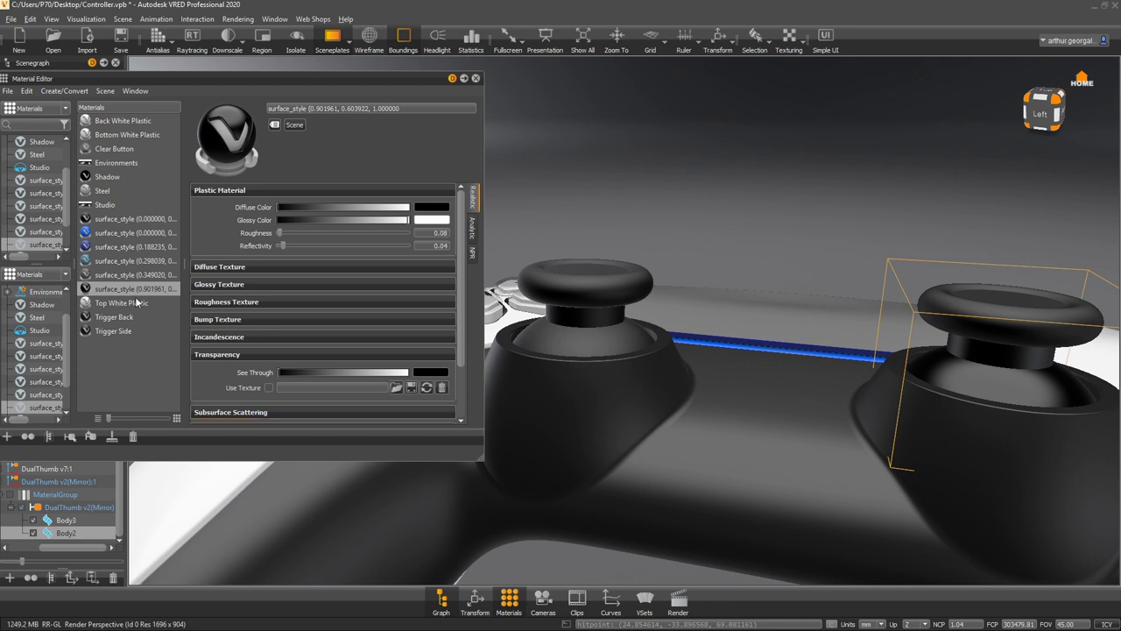
{"action": "left_click_drag", "start_coordinate": [123, 290], "coordinate": [673, 334]}
{"action": "right_click_drag", "start_coordinate": [673, 334], "coordinate": [635, 260]}
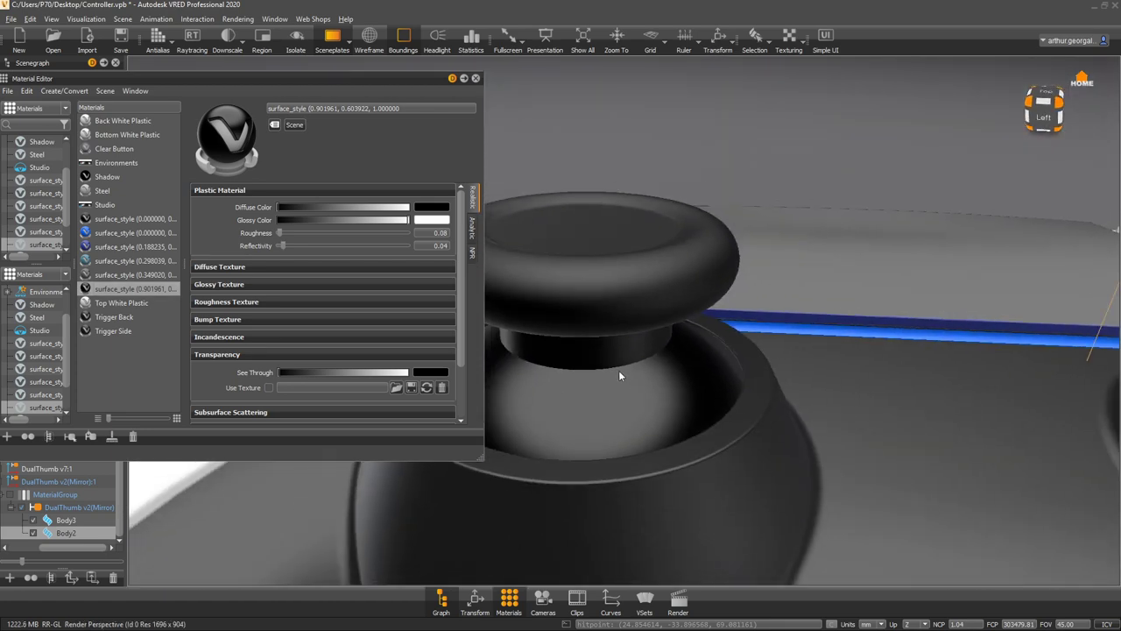
{"action": "left_click_drag", "start_coordinate": [619, 370], "coordinate": [755, 396]}
{"action": "scroll", "coordinate": [661, 284], "scroll_direction": "up", "scroll_amount": 4}
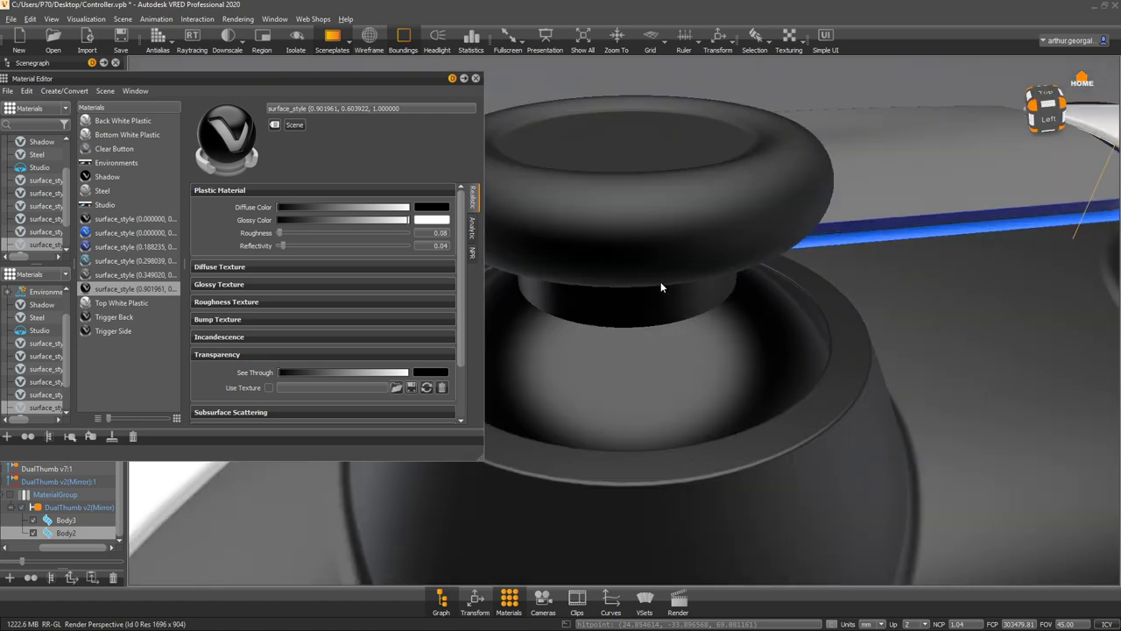
{"action": "scroll", "coordinate": [658, 279], "scroll_direction": "down", "scroll_amount": 8}
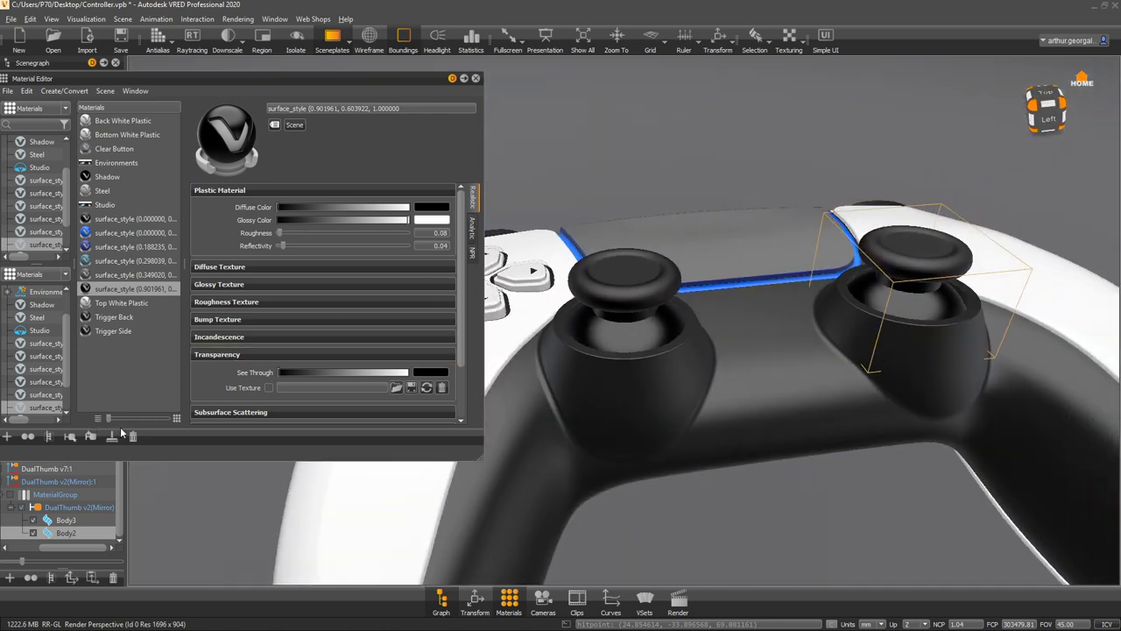
- Rename the thumbstick base material to "Thumbstick Main"
{"action": "left_click_drag", "start_coordinate": [407, 109], "coordinate": [132, 111]}
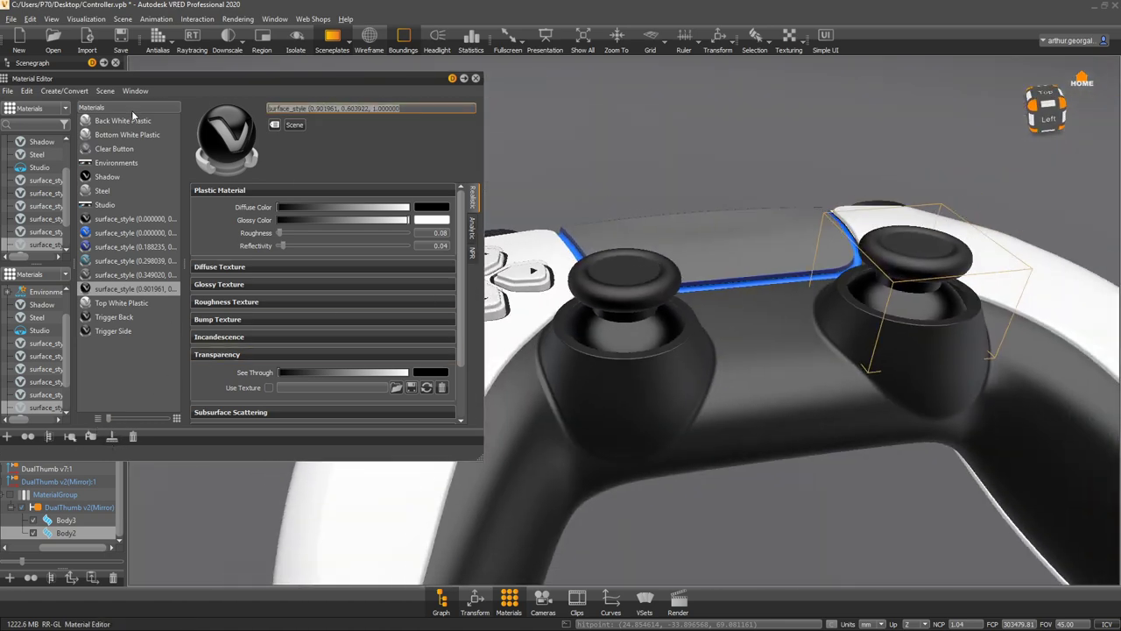
{"action": "type", "text": "Thi"}
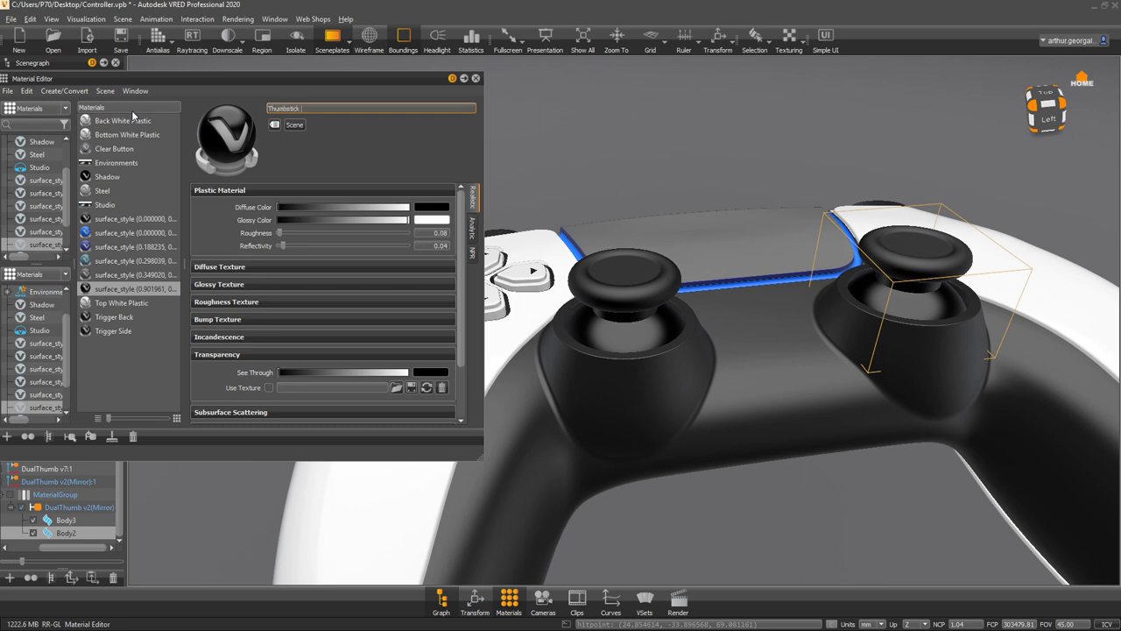
{"action": "type", "text": "mbstick Main"}
{"action": "key", "text": "Return"}
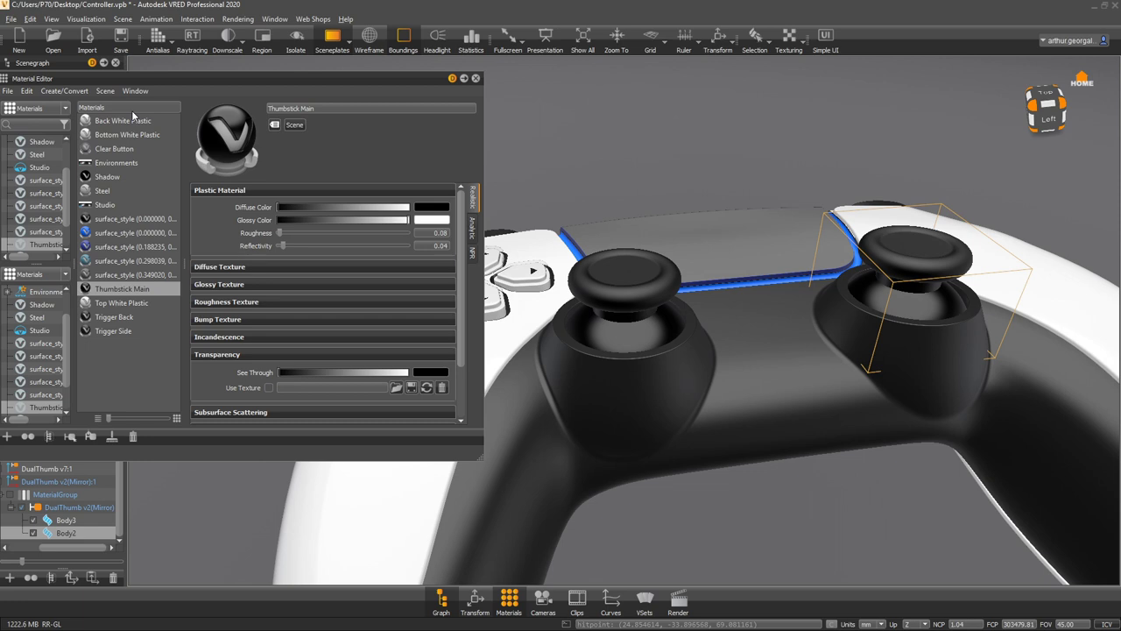
{"action": "left_click", "coordinate": [114, 355]}
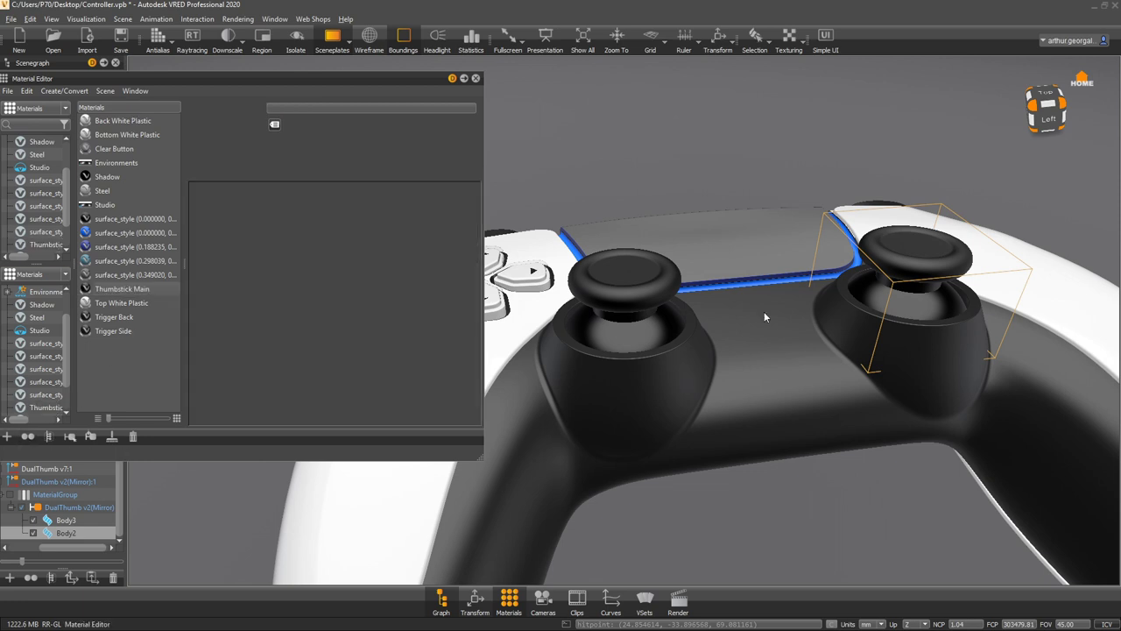
- Select the thumbstick cap's material in the scene and set its diffuse color to white
{"action": "left_click", "coordinate": [941, 259], "text": "shift"}
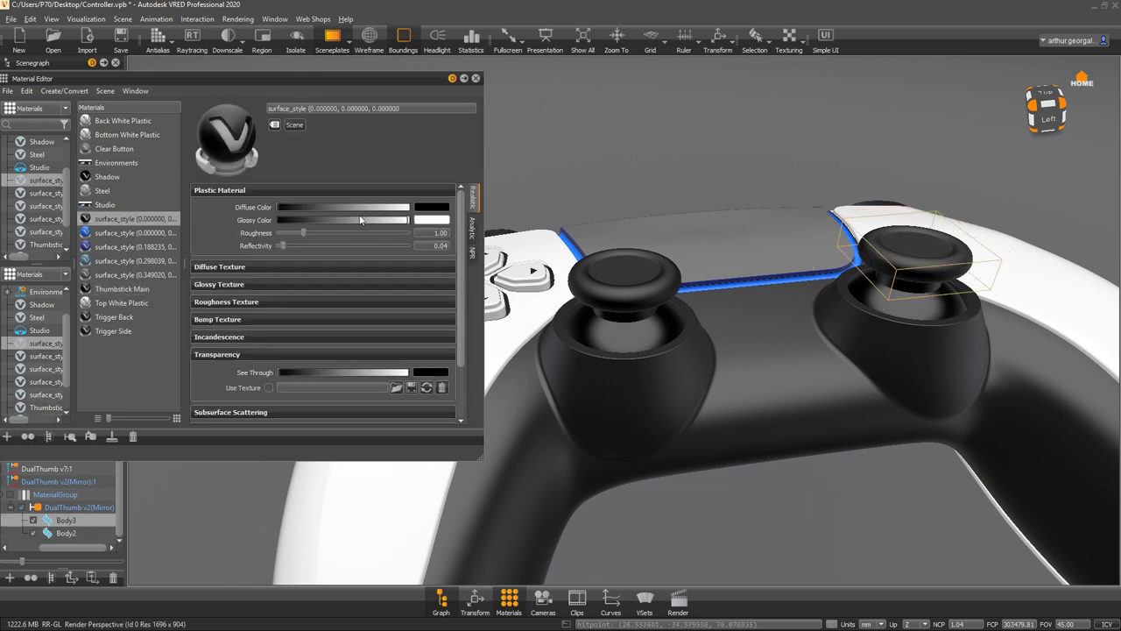
{"action": "left_click_drag", "start_coordinate": [361, 209], "coordinate": [473, 203]}
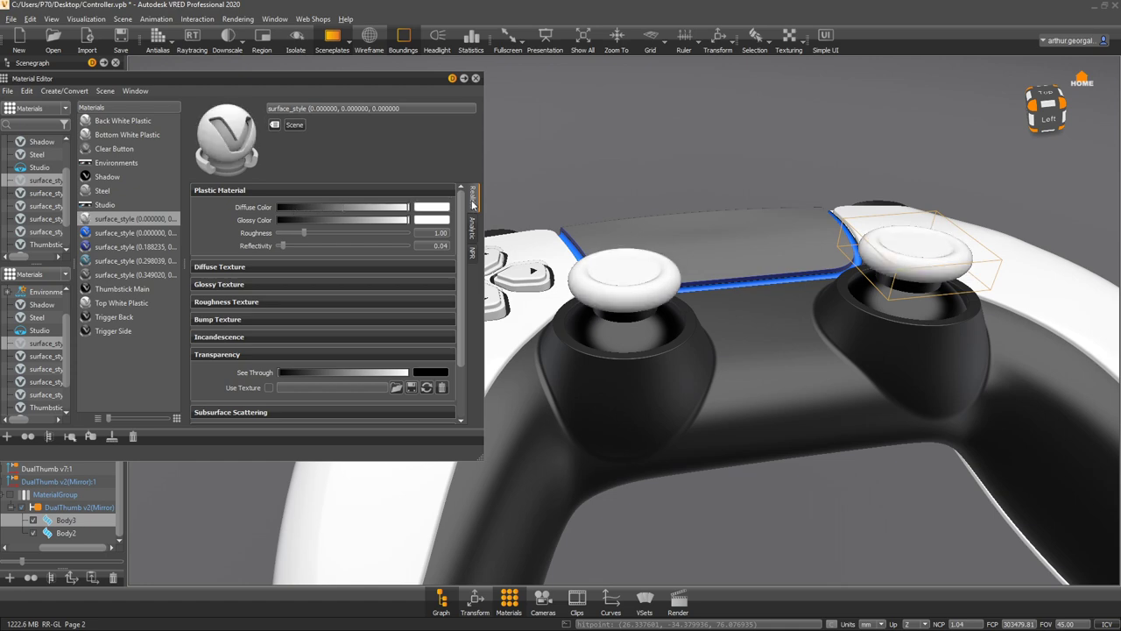
{"action": "left_click_drag", "start_coordinate": [571, 212], "coordinate": [569, 296]}
{"action": "scroll", "coordinate": [570, 337], "scroll_direction": "up", "scroll_amount": 5}
{"action": "middle_click_drag", "start_coordinate": [584, 337], "coordinate": [807, 286]}
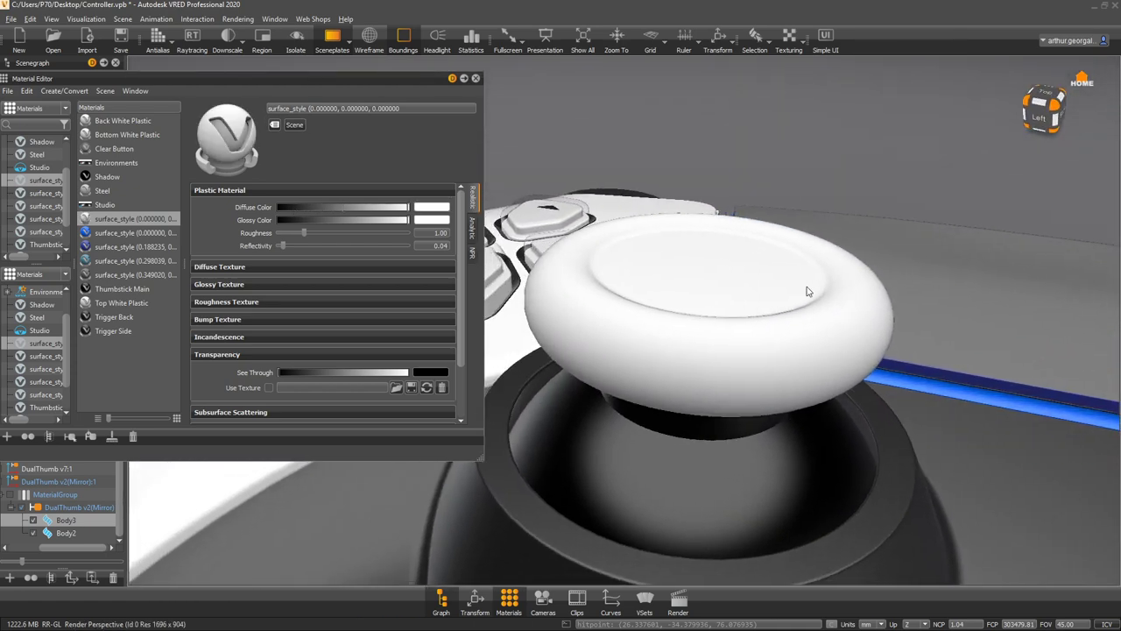
{"action": "left_click_drag", "start_coordinate": [807, 285], "coordinate": [868, 409]}
{"action": "scroll", "coordinate": [815, 381], "scroll_direction": "up", "scroll_amount": 3}
{"action": "scroll", "coordinate": [834, 374], "scroll_direction": "down", "scroll_amount": 2}
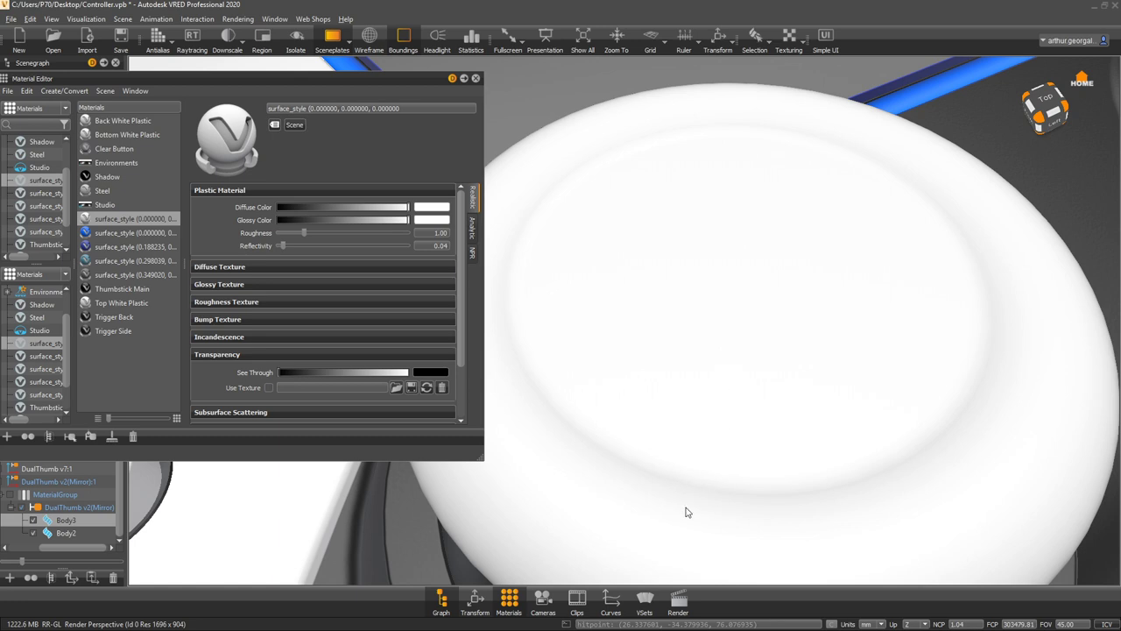
- Enable a structure bump on the thumbstick cap material with bump intensity about 3.3 and structure size 0.032
{"action": "left_click", "coordinate": [220, 321]}
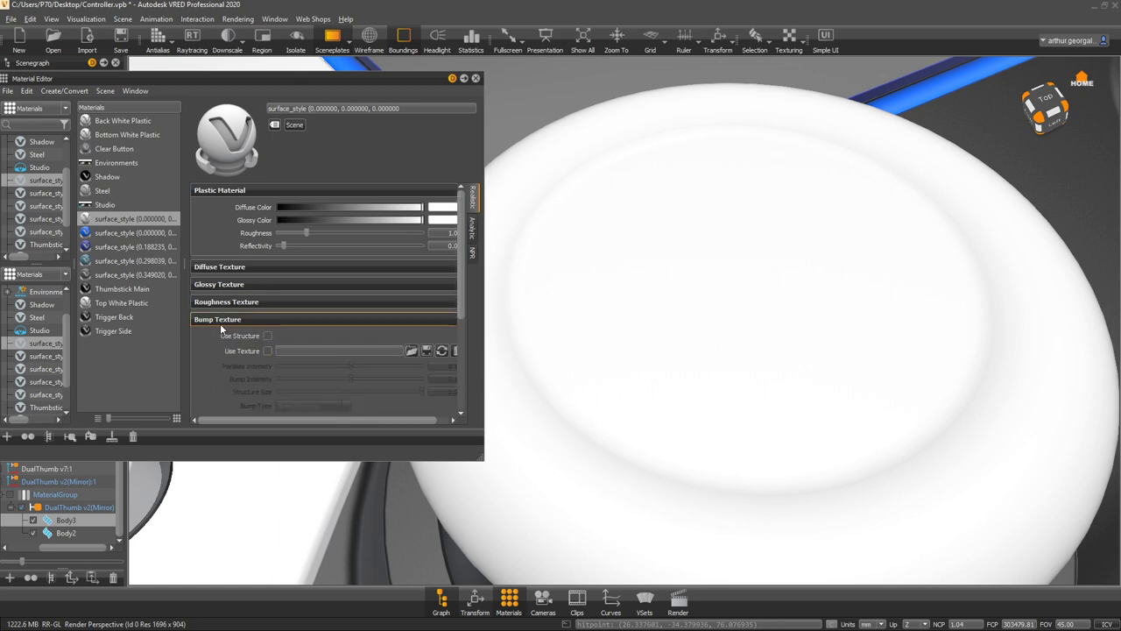
{"action": "left_click", "coordinate": [269, 336]}
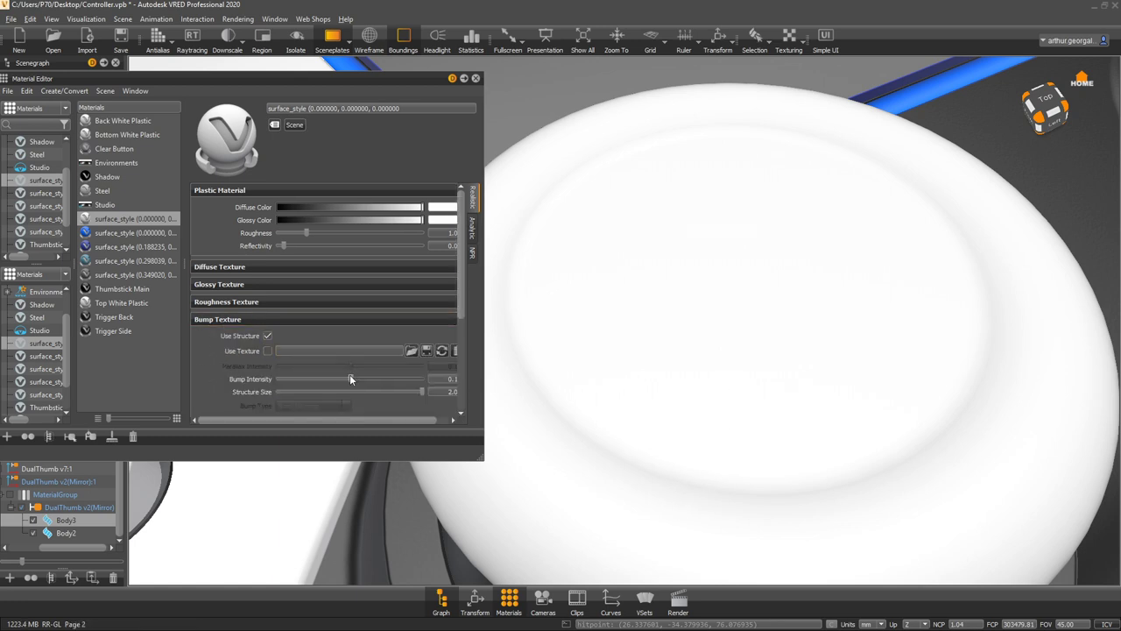
{"action": "left_click_drag", "start_coordinate": [351, 379], "coordinate": [280, 390]}
{"action": "left_click_drag", "start_coordinate": [753, 456], "coordinate": [673, 241]}
{"action": "scroll", "coordinate": [658, 403], "scroll_direction": "down", "scroll_amount": 8}
{"action": "scroll", "coordinate": [654, 436], "scroll_direction": "up", "scroll_amount": 6}
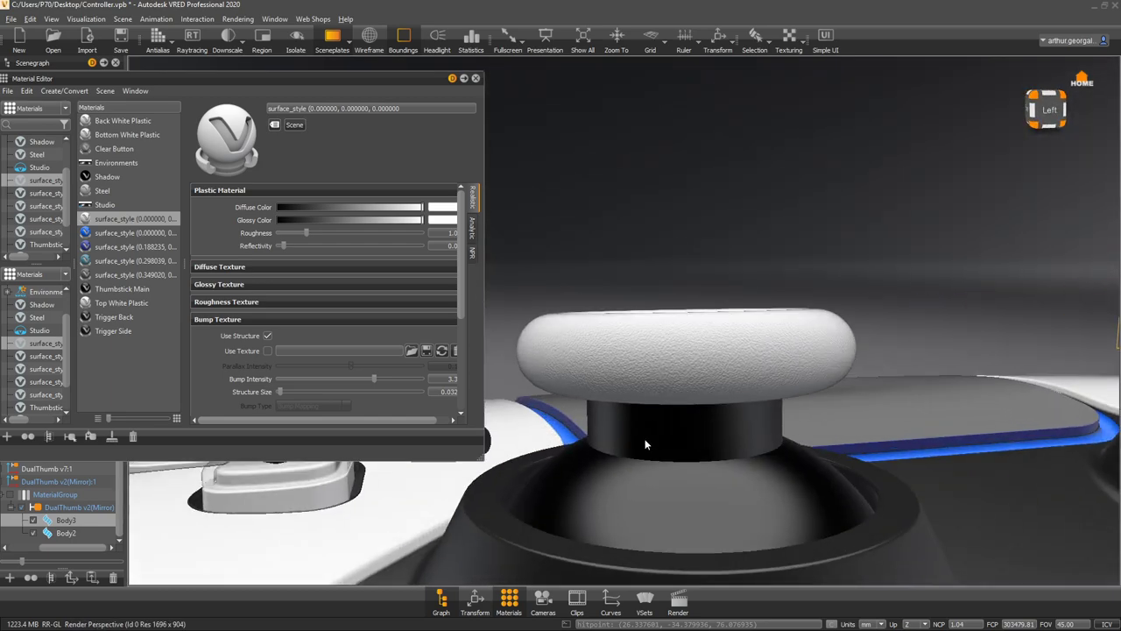
{"action": "left_click_drag", "start_coordinate": [646, 444], "coordinate": [859, 543]}
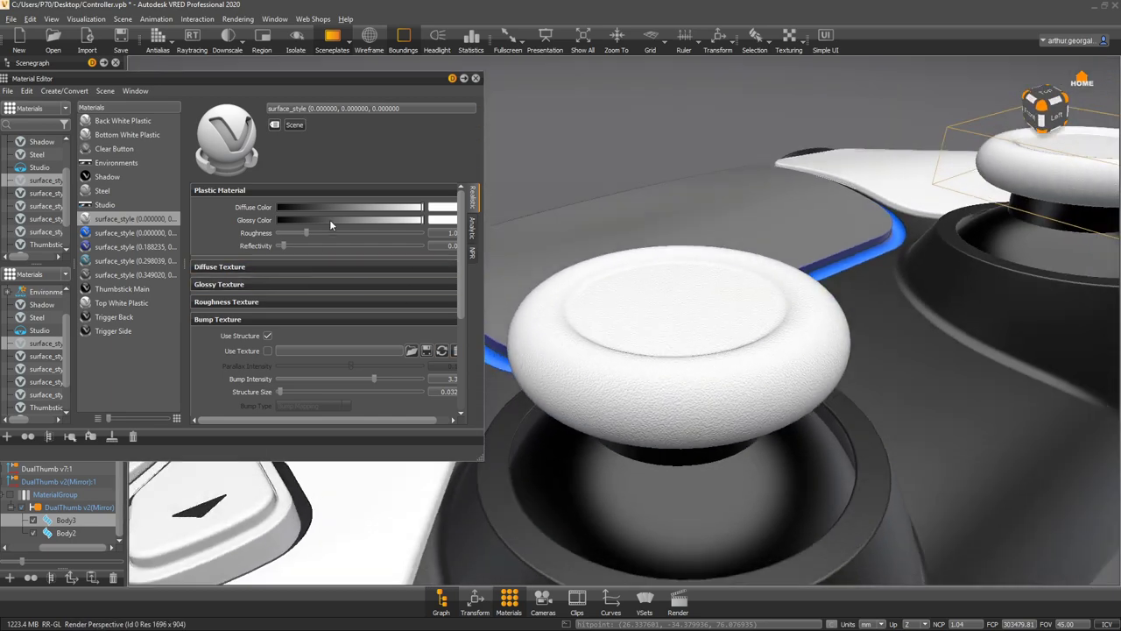
- Give the thumbstick cap material a near-black diffuse color and roughness of about 0.7, and save the scene
{"action": "left_click", "coordinate": [290, 208]}
{"action": "left_click_drag", "start_coordinate": [290, 208], "coordinate": [281, 207]}
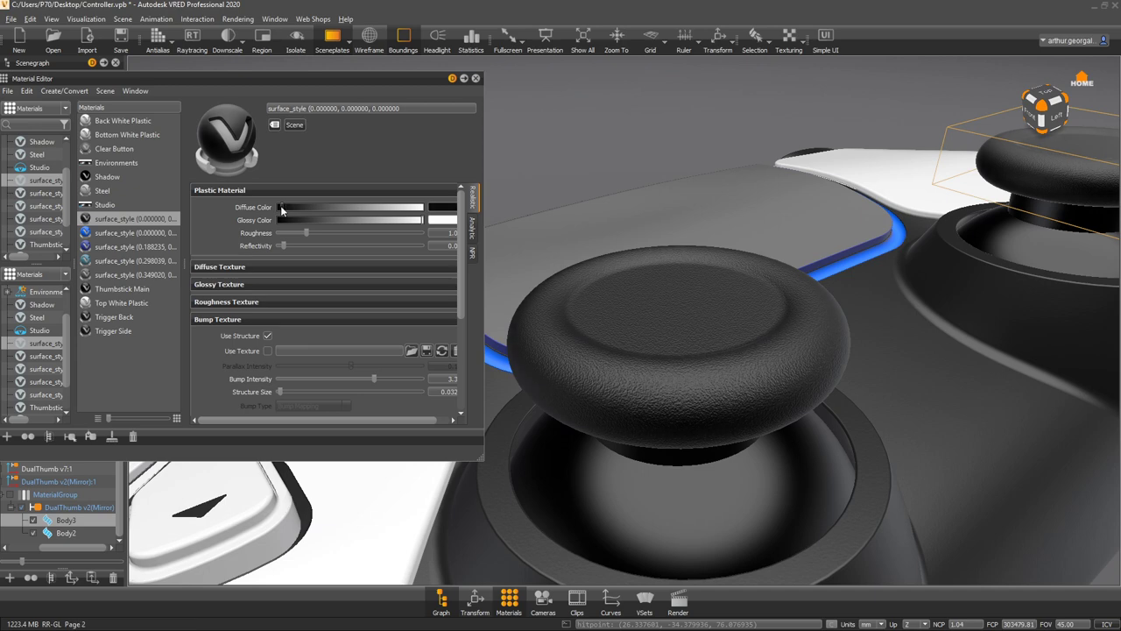
{"action": "left_click_drag", "start_coordinate": [703, 402], "coordinate": [854, 326]}
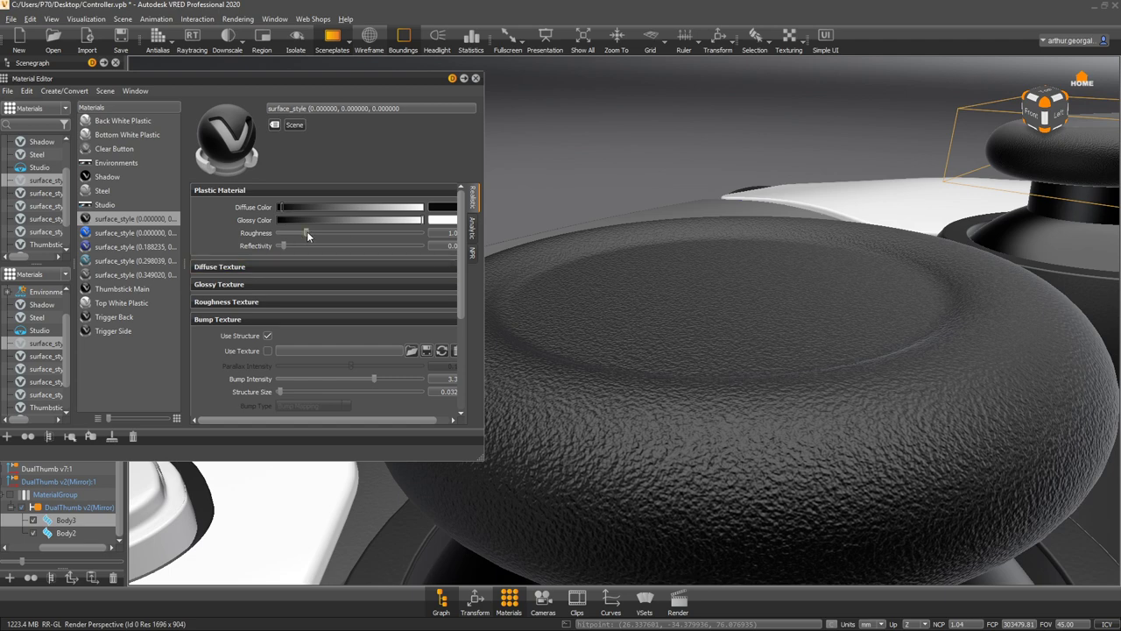
{"action": "left_click_drag", "start_coordinate": [307, 231], "coordinate": [299, 231]}
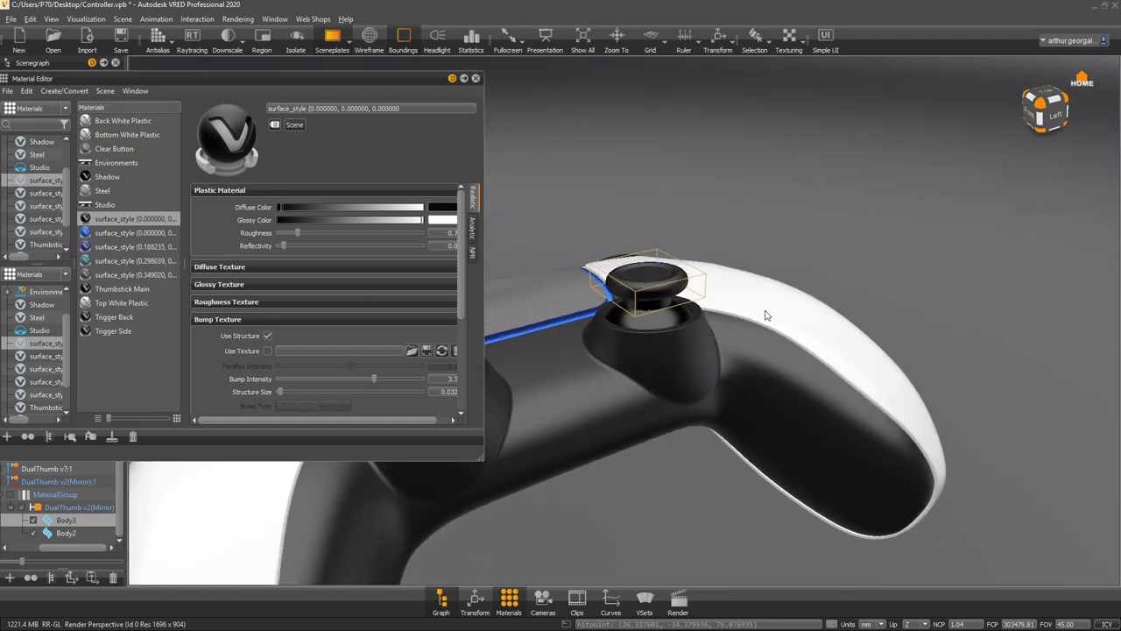
{"action": "key", "text": "ctrl+s"}
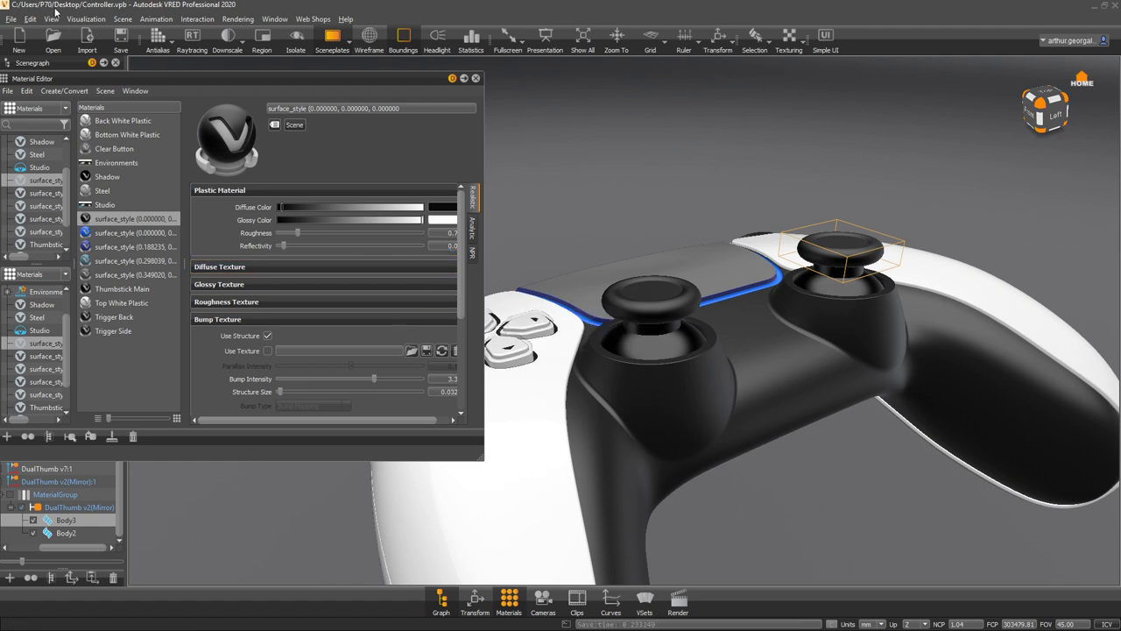
- Select all nodes that use the black surface_style (0.000000, 0.000000, 0.000000) material to check where it is applied
{"action": "left_click", "coordinate": [141, 357]}
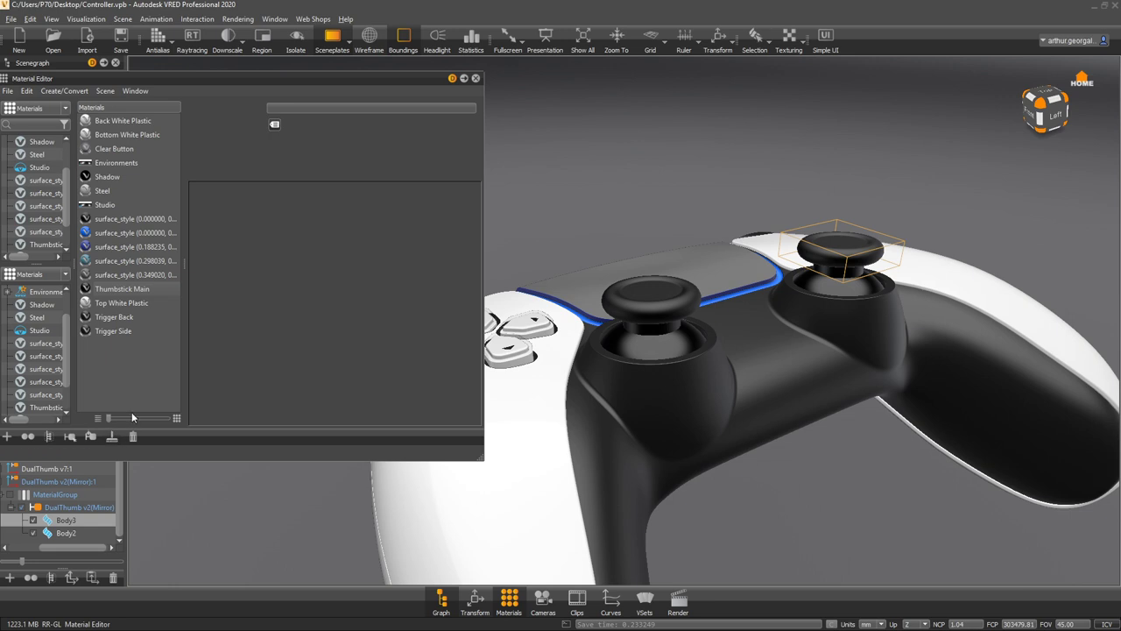
{"action": "left_click", "coordinate": [124, 219]}
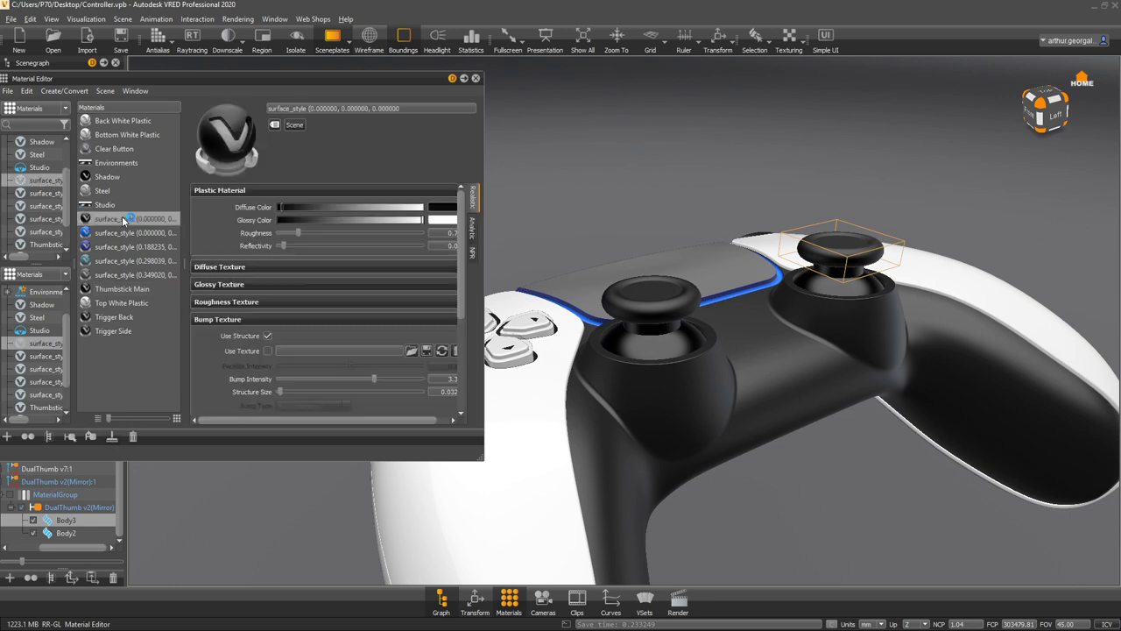
{"action": "left_click", "coordinate": [136, 330]}
{"action": "left_click", "coordinate": [144, 233]}
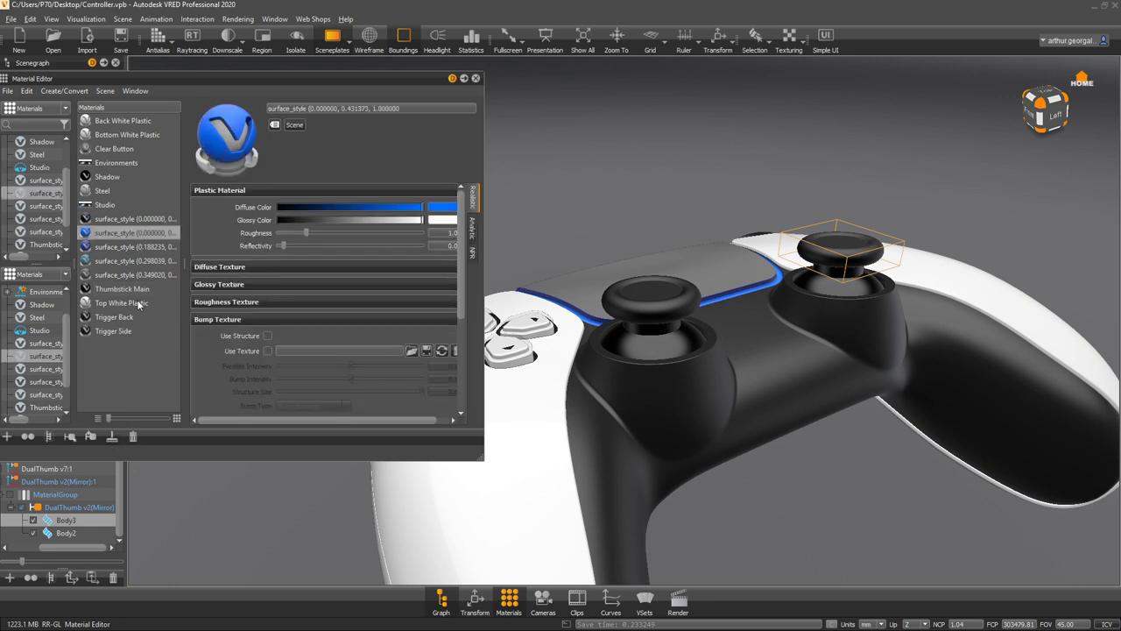
{"action": "left_click", "coordinate": [140, 369]}
{"action": "left_click", "coordinate": [154, 220]}
{"action": "right_click", "coordinate": [141, 220]}
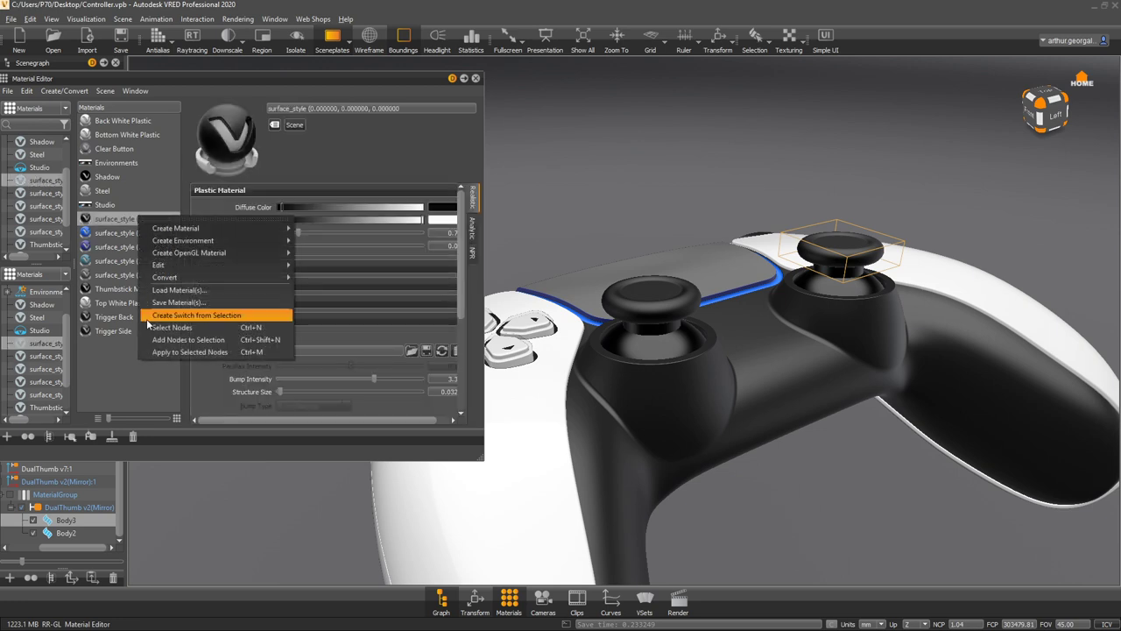
{"action": "left_click", "coordinate": [166, 327]}
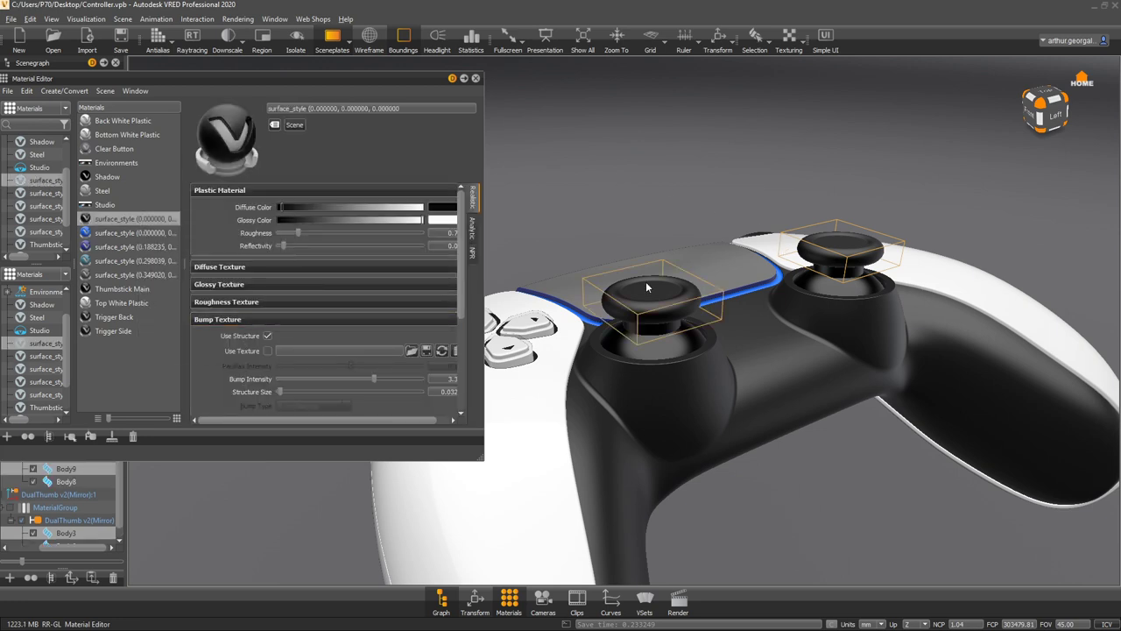
- Rename the black thumbstick cap material to "Thumbstick Top"
{"action": "left_click_drag", "start_coordinate": [414, 108], "coordinate": [158, 129]}
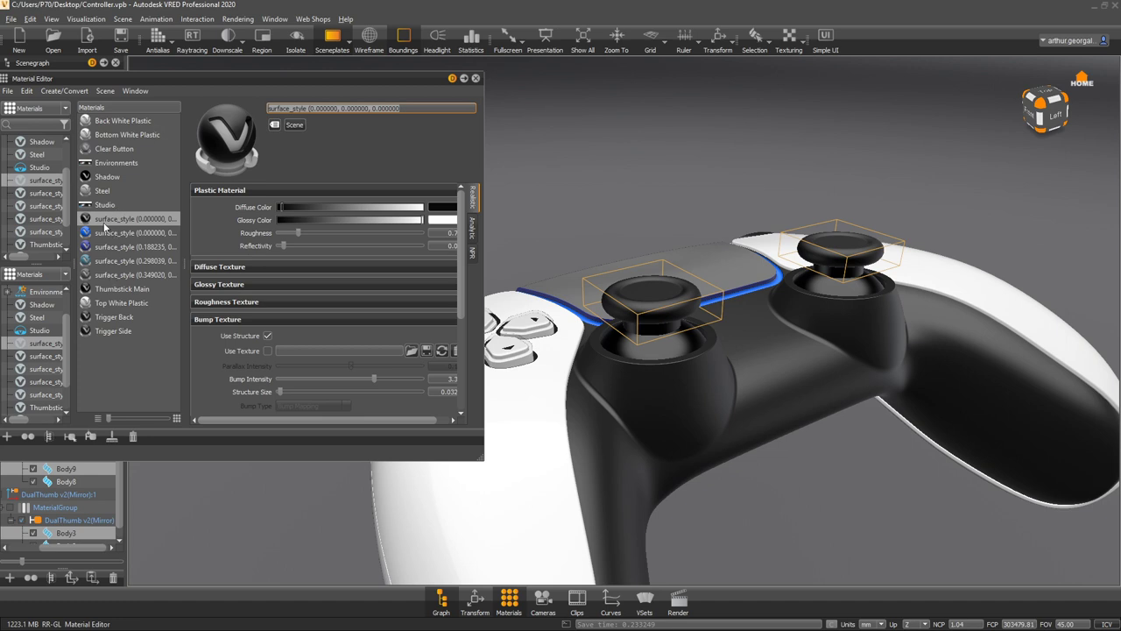
{"action": "right_click", "coordinate": [139, 214]}
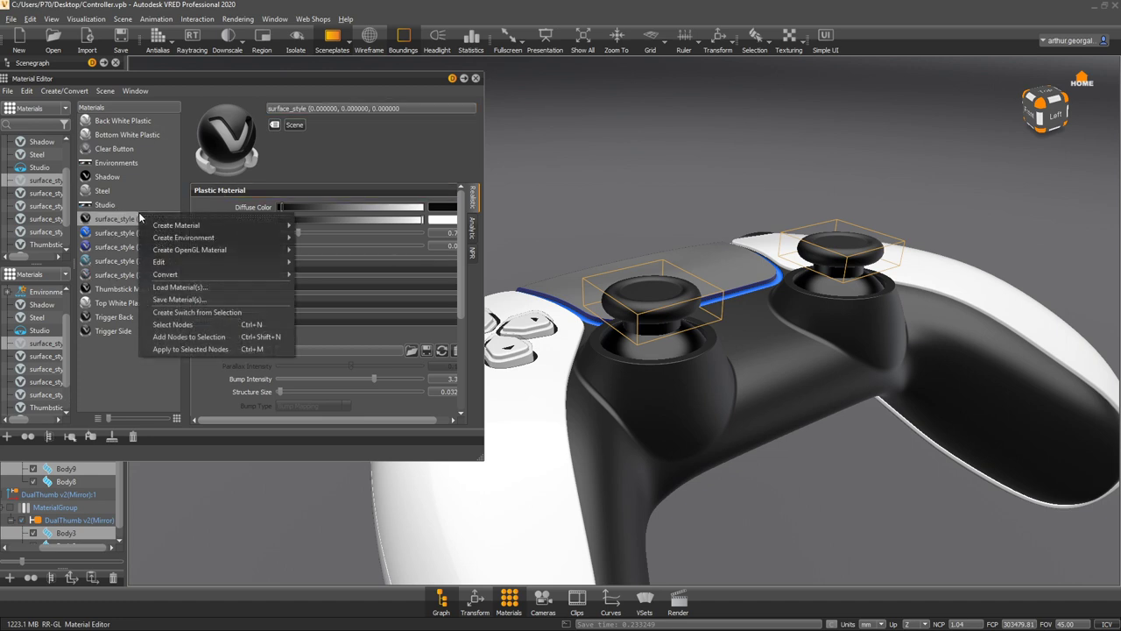
{"action": "left_click", "coordinate": [158, 316]}
{"action": "left_click_drag", "start_coordinate": [404, 109], "coordinate": [189, 127]}
{"action": "type", "text": "Thumbstick"}
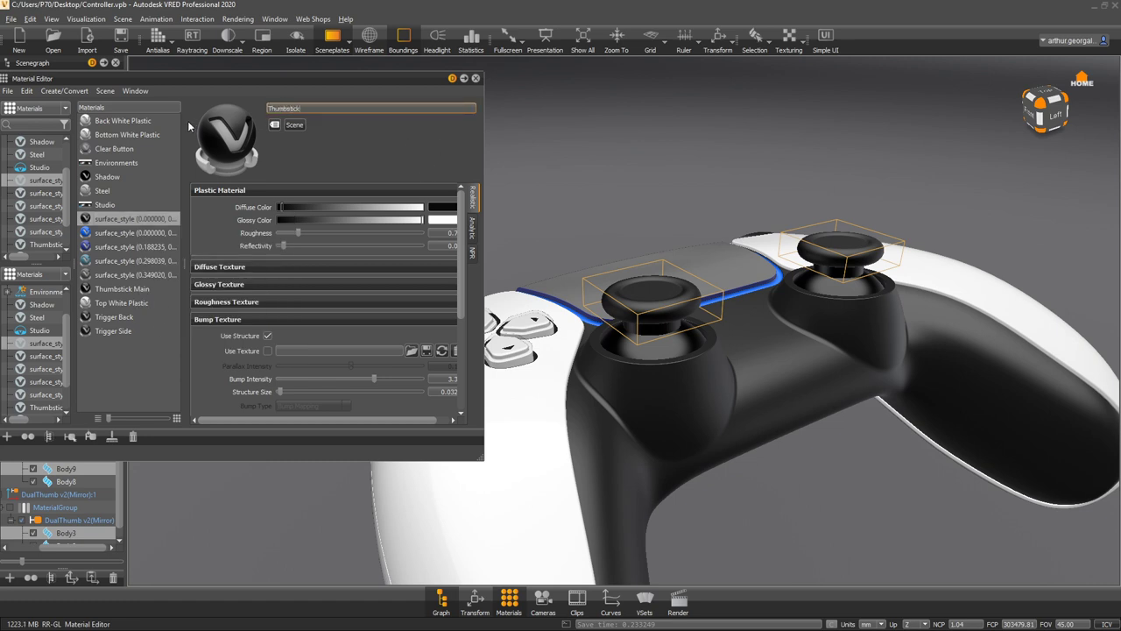
{"action": "type", "text": " Top"}
{"action": "key", "text": "Return"}
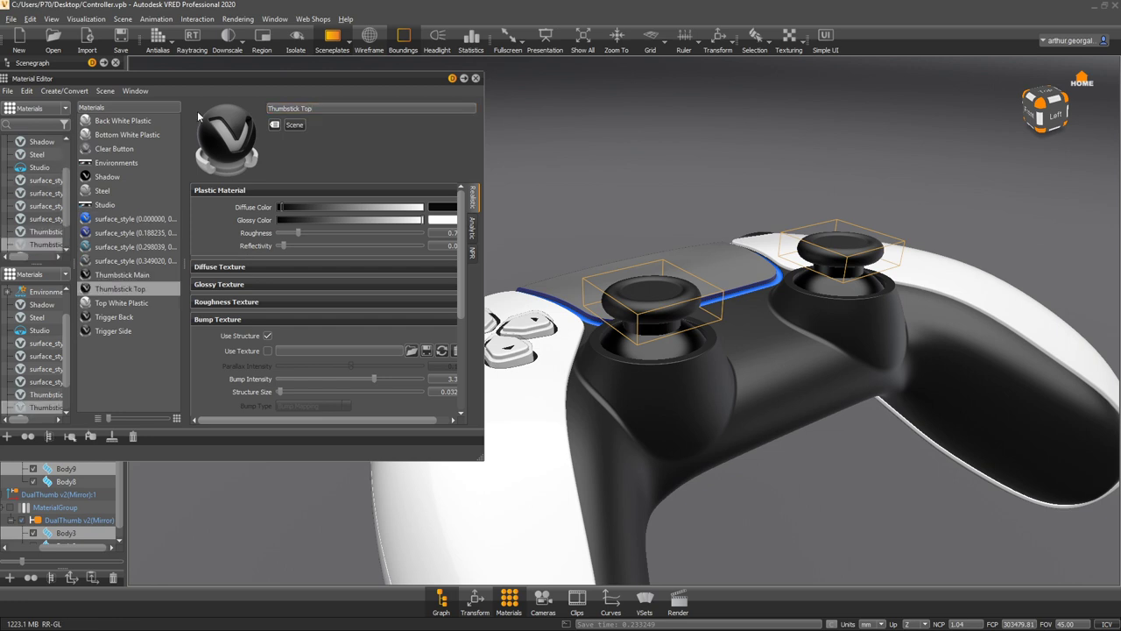
- Select the nodes using the dark blue surface_style (0.188235, 0.231373, 0.588235) material and examine where they sit on the controller
{"action": "left_click", "coordinate": [123, 235]}
{"action": "right_click", "coordinate": [123, 236]}
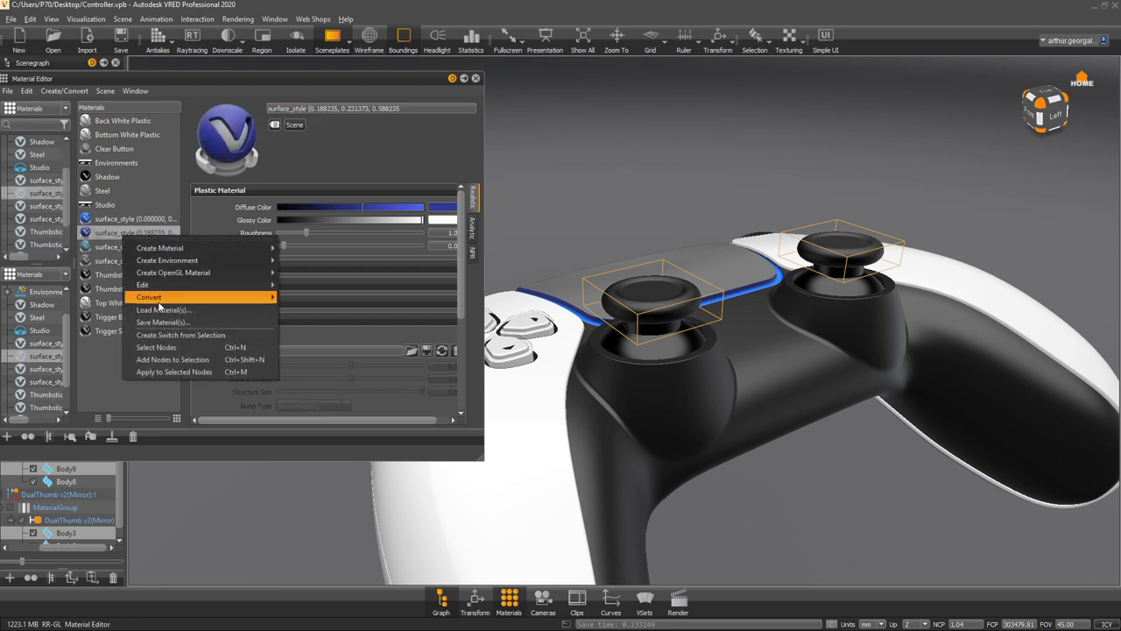
{"action": "left_click", "coordinate": [169, 343]}
{"action": "left_click_drag", "start_coordinate": [885, 306], "coordinate": [730, 285]}
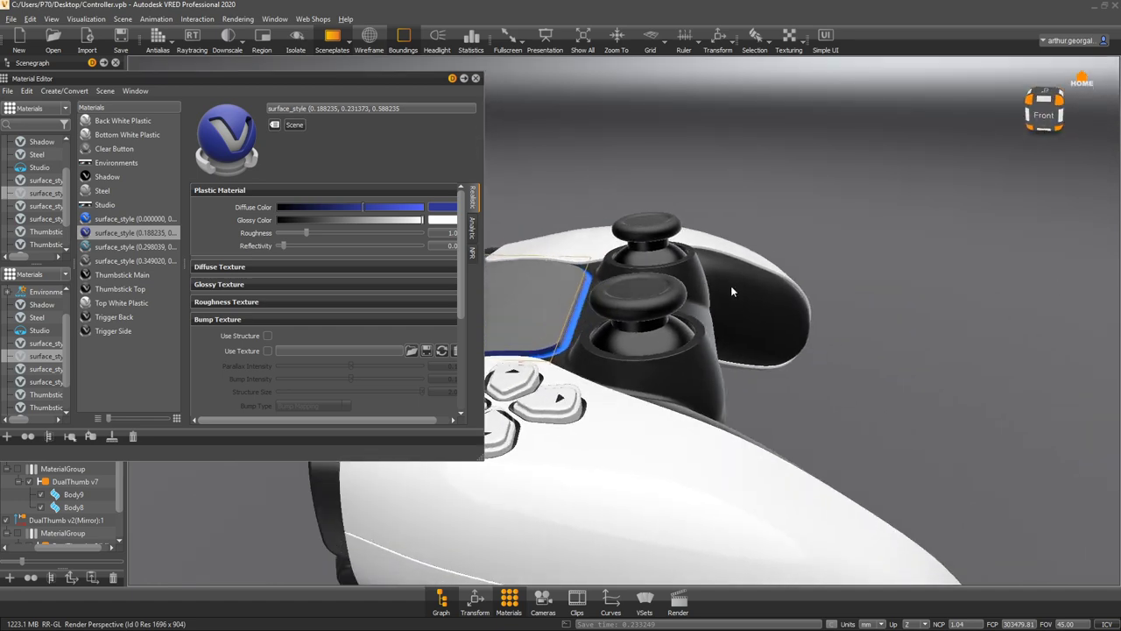
{"action": "middle_click_drag", "start_coordinate": [614, 296], "coordinate": [760, 304]}
{"action": "right_click_drag", "start_coordinate": [761, 304], "coordinate": [745, 367]}
{"action": "left_click_drag", "start_coordinate": [746, 373], "coordinate": [563, 131]}
{"action": "middle_click_drag", "start_coordinate": [564, 130], "coordinate": [615, 209]}
{"action": "right_click_drag", "start_coordinate": [615, 208], "coordinate": [605, 191]}
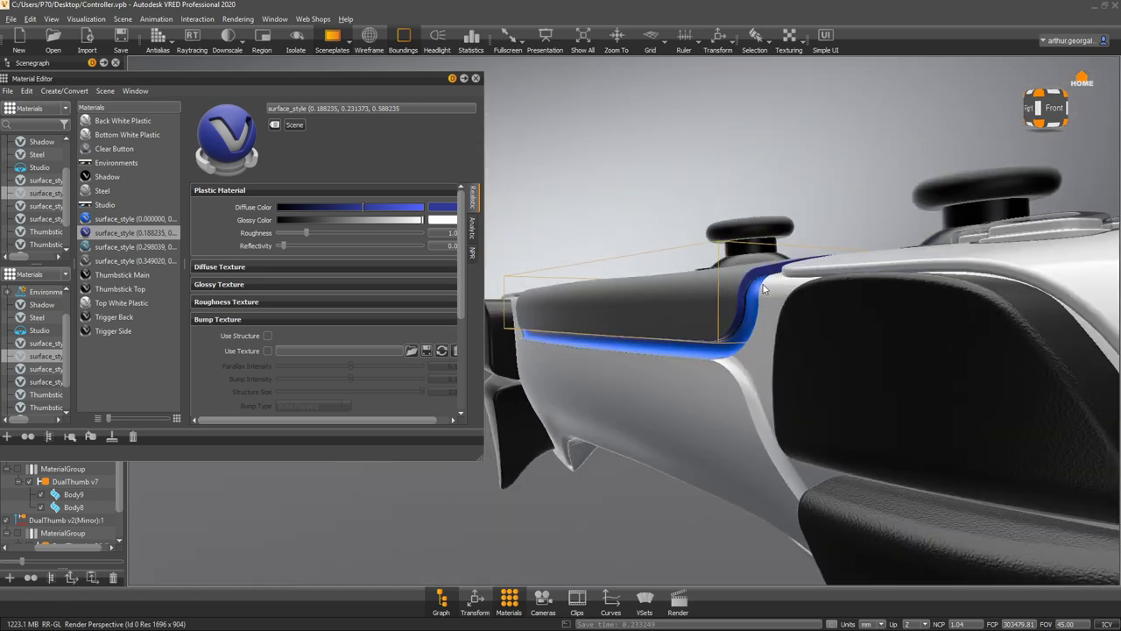
- Rename the "Trigger Side" material to "Main Body"
{"action": "left_click_drag", "start_coordinate": [758, 299], "coordinate": [814, 291]}
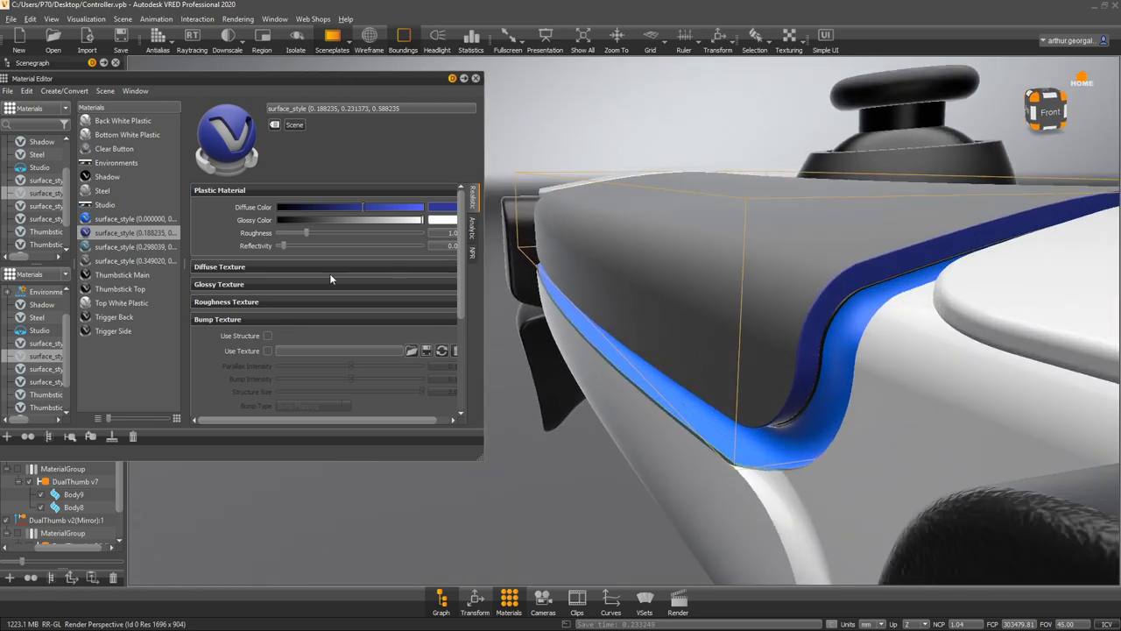
{"action": "right_click", "coordinate": [121, 332]}
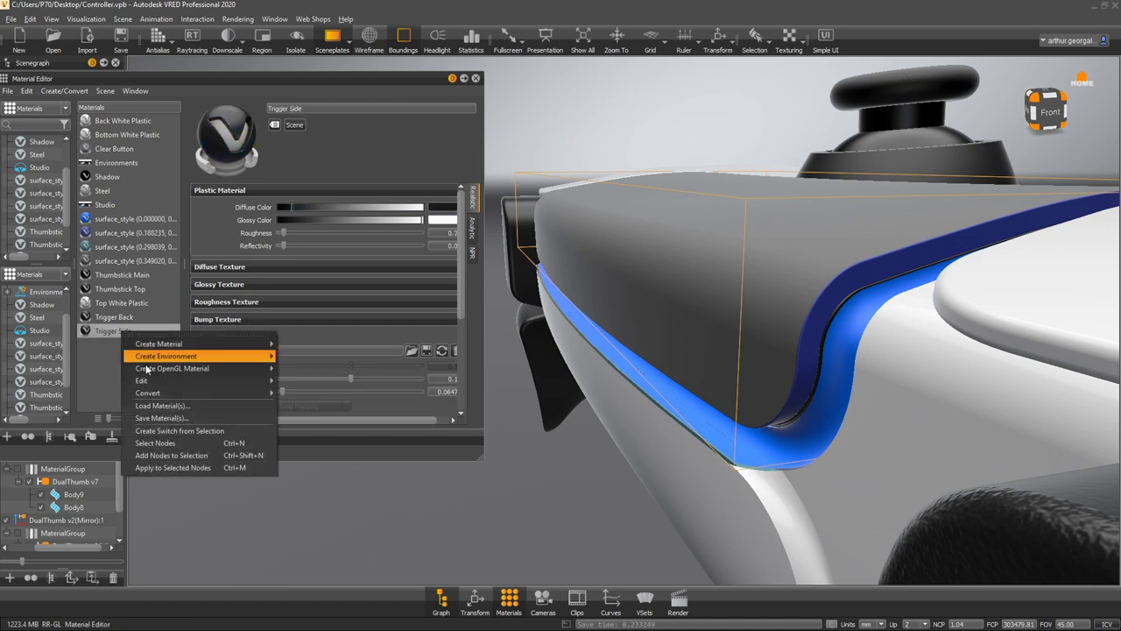
{"action": "left_click", "coordinate": [344, 115]}
{"action": "left_click", "coordinate": [357, 109]}
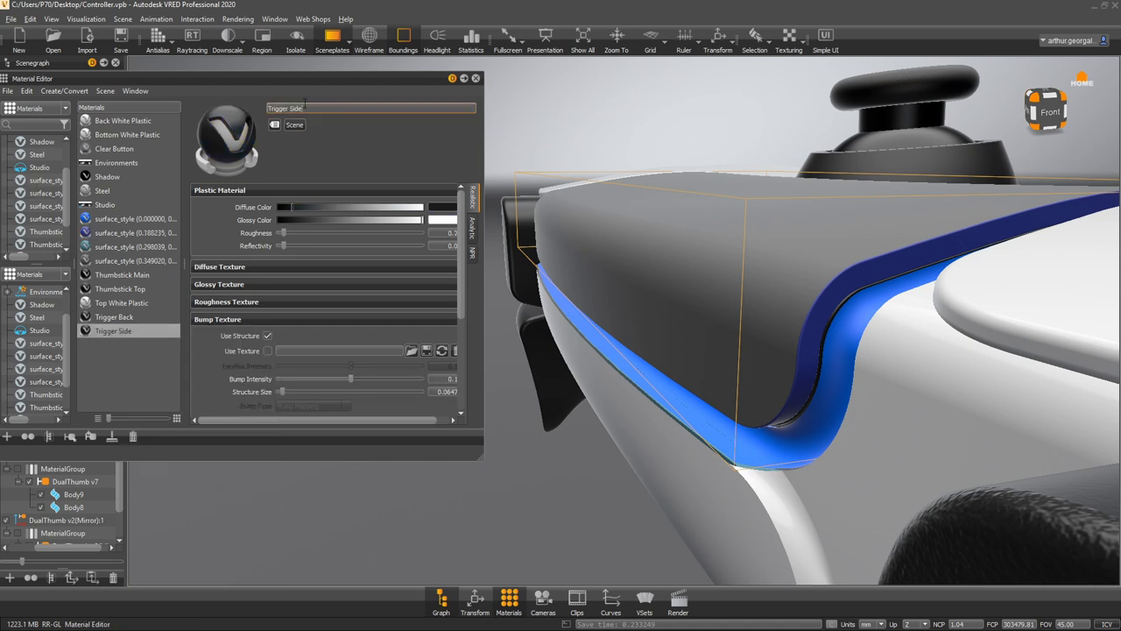
{"action": "key", "text": "ctrl+a"}
{"action": "type", "text": "Ma"}
{"action": "key", "text": "Return"}
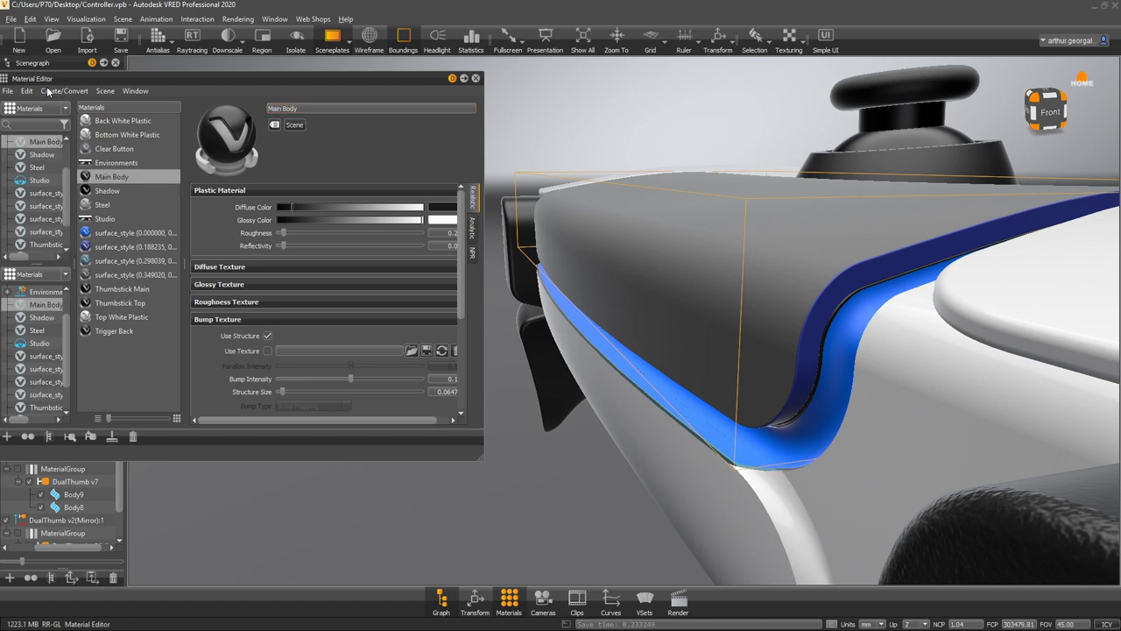
- Apply the Main Body material to the selected nodes and remove all unused materials from the scene
{"action": "right_click", "coordinate": [128, 176]}
{"action": "left_click", "coordinate": [175, 311]}
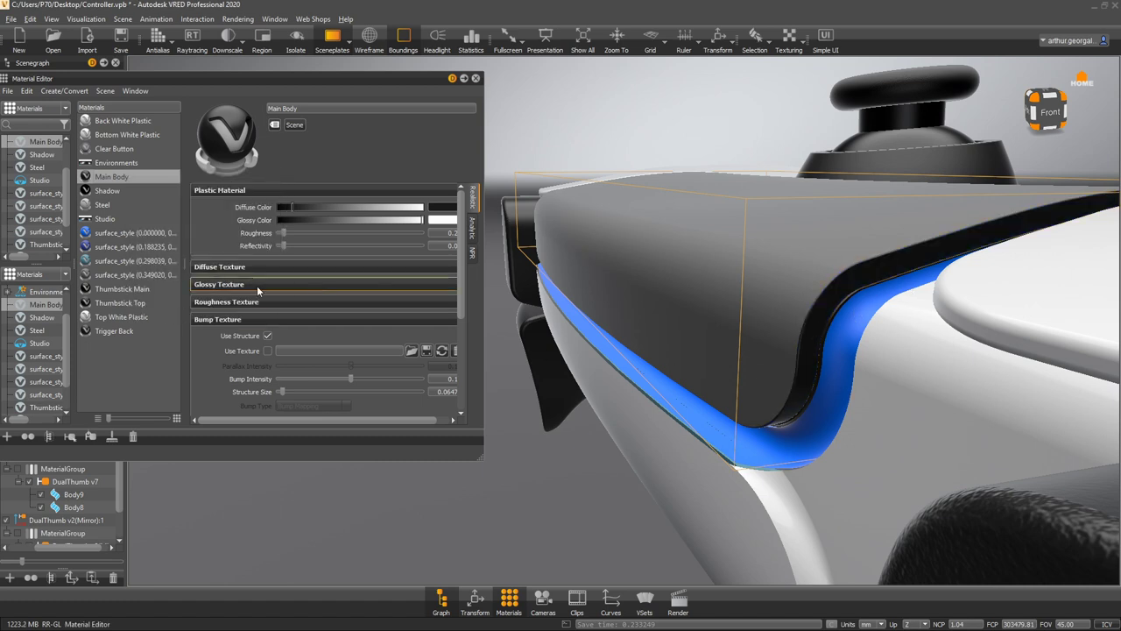
{"action": "left_click", "coordinate": [118, 372]}
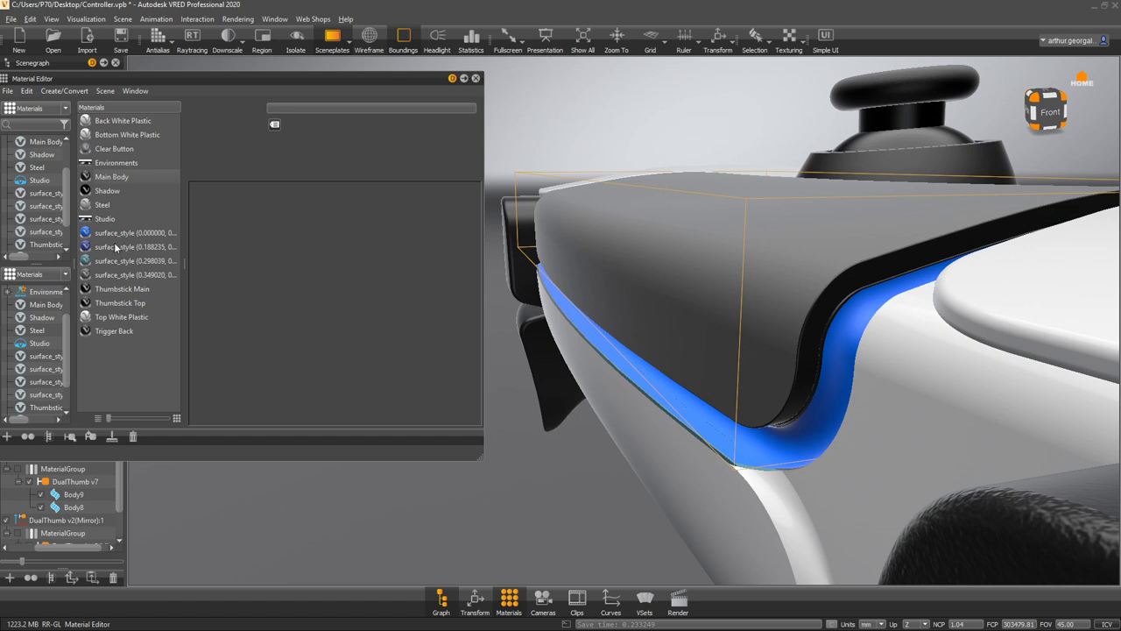
{"action": "left_click", "coordinate": [115, 246]}
{"action": "left_click", "coordinate": [117, 405]}
{"action": "left_click", "coordinate": [112, 436]}
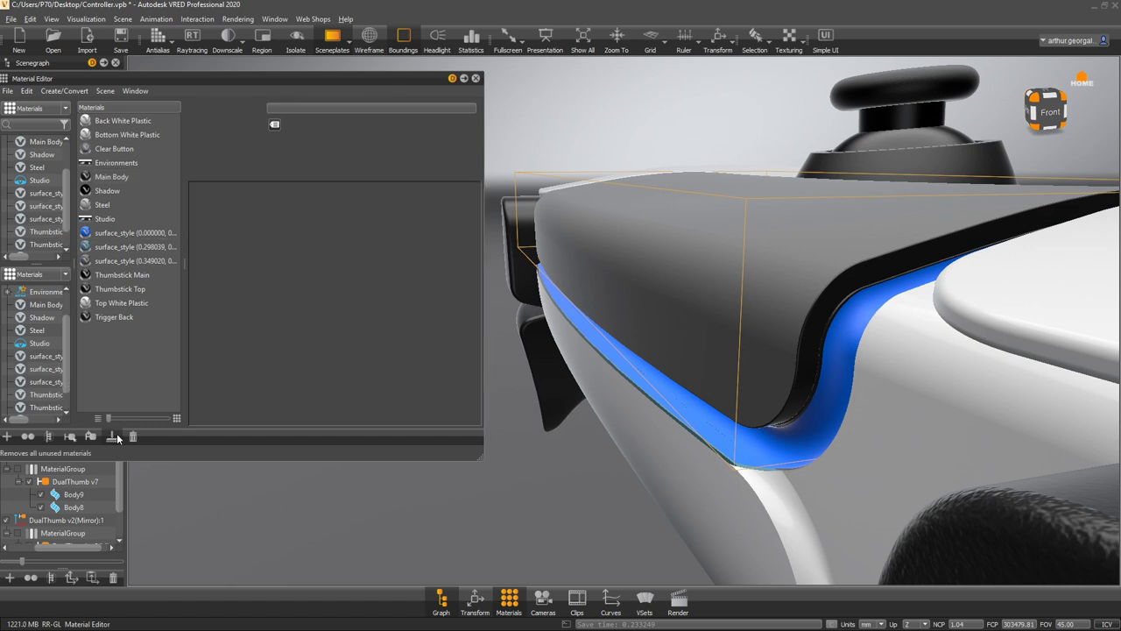
- Select the nodes that use the teal surface_style (0.298039, 0.513726, 0.572549) material and locate them on the controller
{"action": "left_click", "coordinate": [126, 249]}
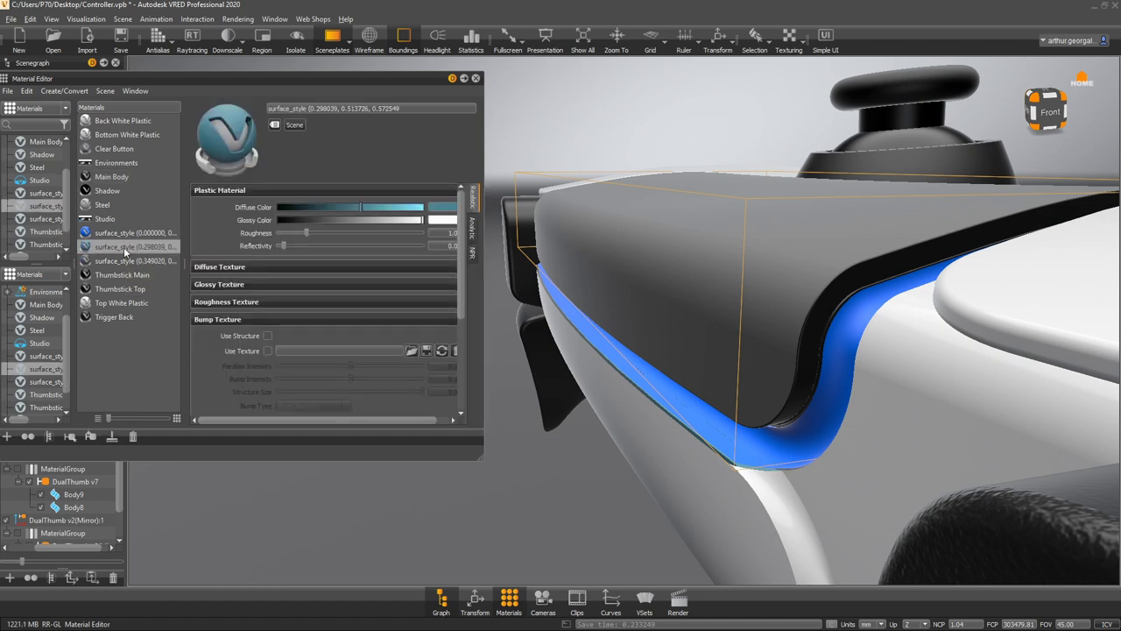
{"action": "right_click", "coordinate": [125, 249]}
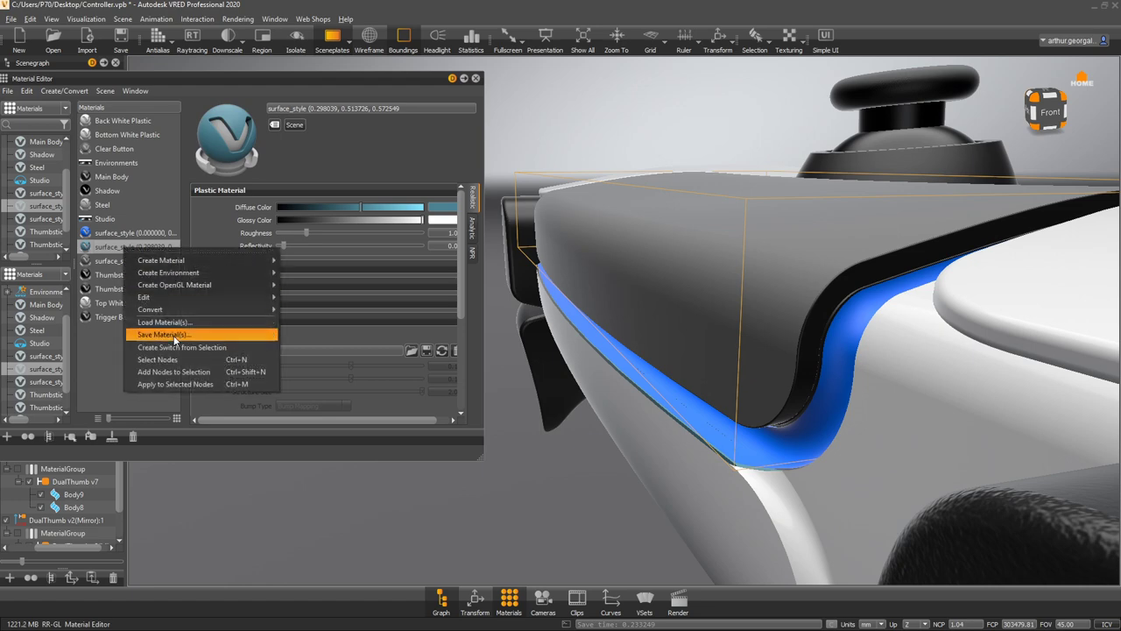
{"action": "left_click", "coordinate": [175, 360]}
{"action": "scroll", "coordinate": [612, 344], "scroll_direction": "down", "scroll_amount": 5}
{"action": "scroll", "coordinate": [643, 343], "scroll_direction": "up", "scroll_amount": 4}
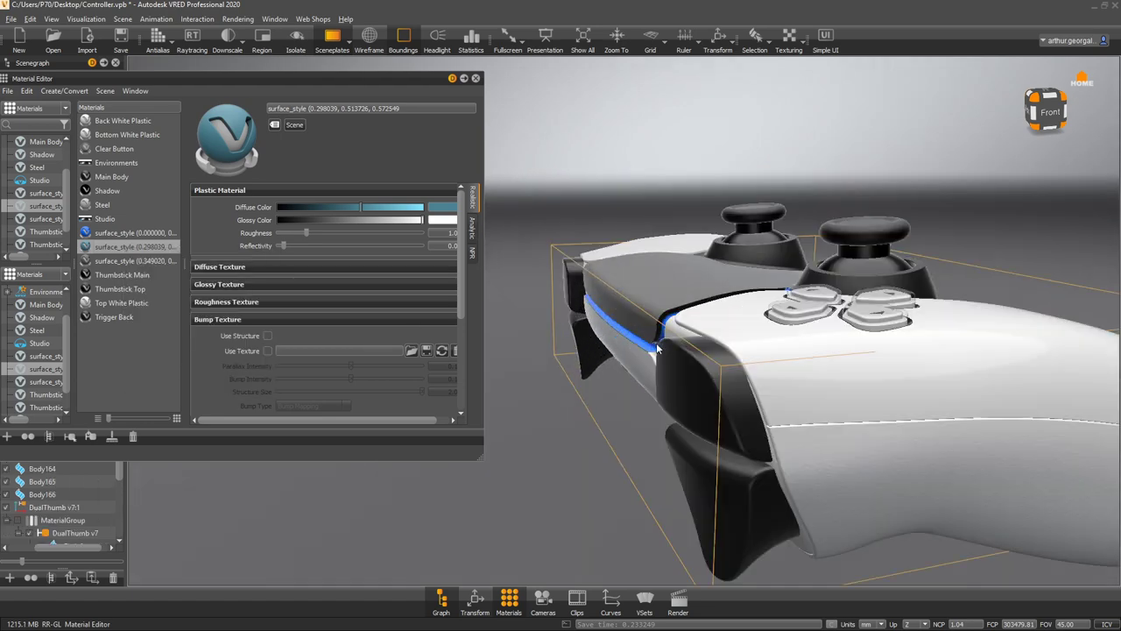
{"action": "left_click_drag", "start_coordinate": [701, 359], "coordinate": [456, 263], "text": "alt"}
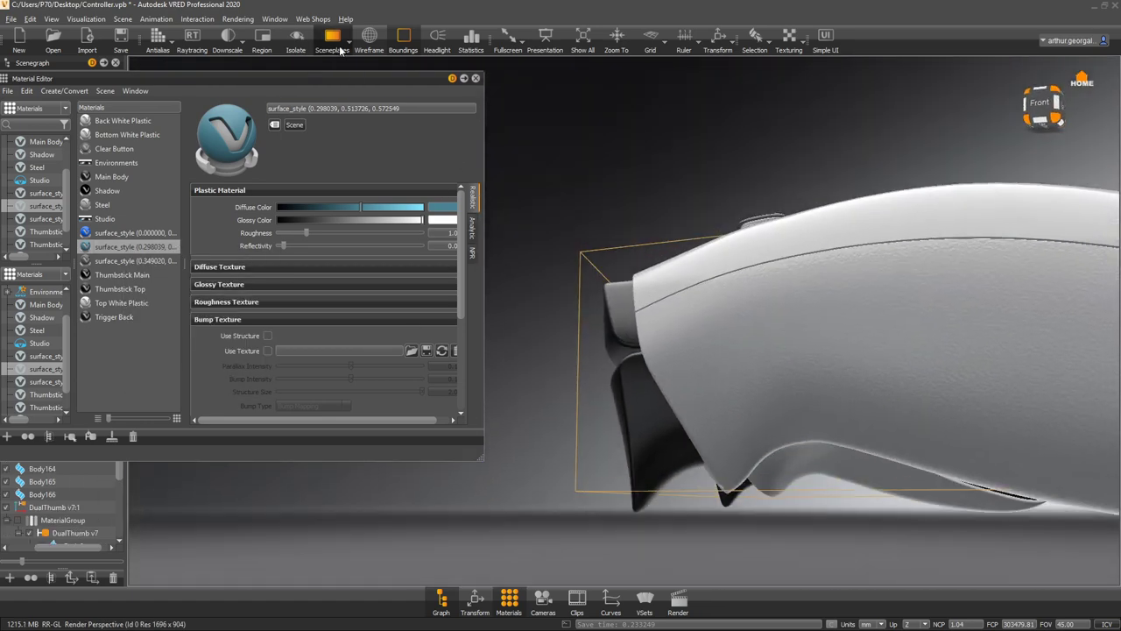
- Isolate the selected Main Body node to examine its teal surfaces, and bring the whole controller back into view
{"action": "left_click", "coordinate": [297, 41]}
{"action": "left_click_drag", "start_coordinate": [712, 222], "coordinate": [932, 287], "text": "alt"}
{"action": "left_click_drag", "start_coordinate": [308, 78], "coordinate": [472, 107]}
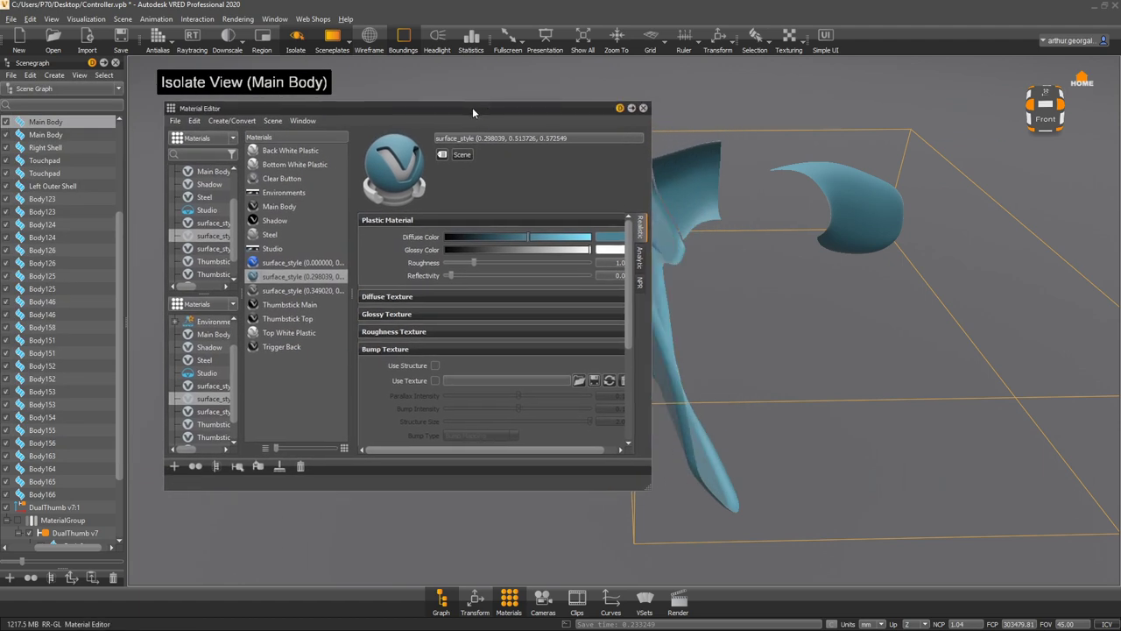
{"action": "left_click", "coordinate": [35, 137]}
{"action": "left_click", "coordinate": [46, 125]}
{"action": "left_click", "coordinate": [297, 38]}
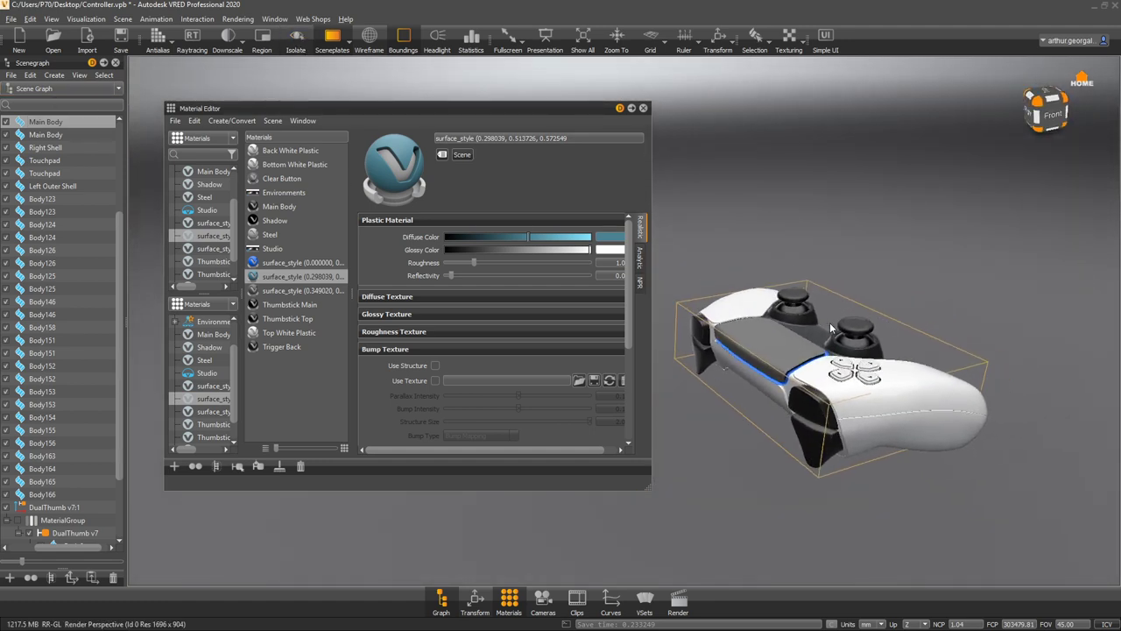
- Hide the first Main Body node temporarily to examine the area around the touchpad without it, and show it again
{"action": "left_click", "coordinate": [7, 122]}
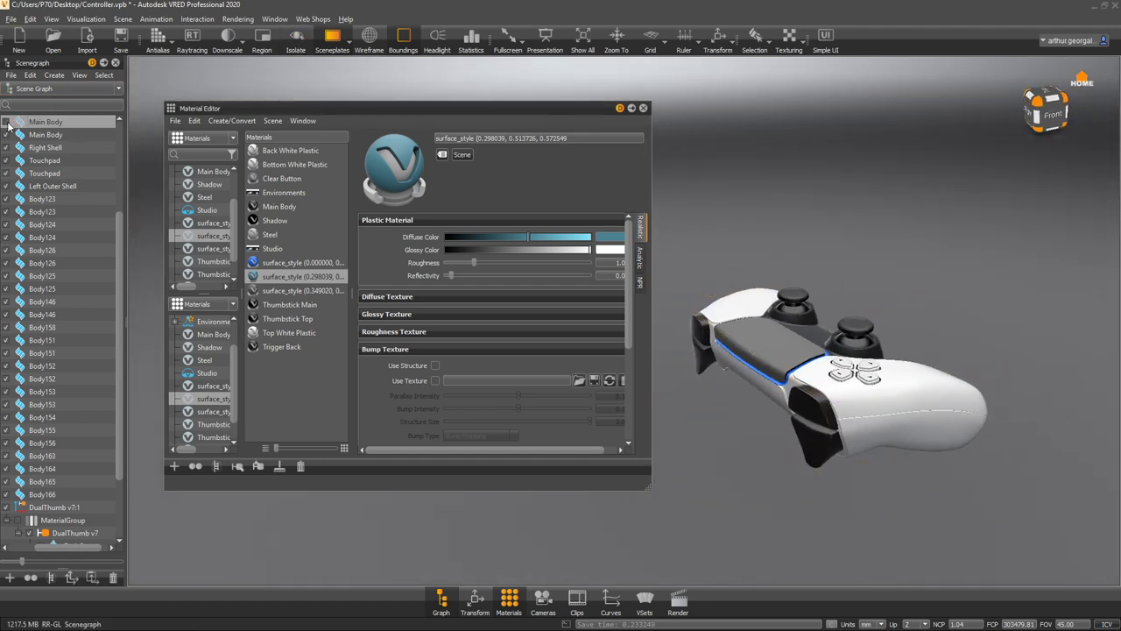
{"action": "right_click_drag", "start_coordinate": [823, 391], "coordinate": [771, 462]}
{"action": "middle_click_drag", "start_coordinate": [771, 462], "coordinate": [604, 297]}
{"action": "right_click_drag", "start_coordinate": [862, 340], "coordinate": [848, 357]}
{"action": "left_click_drag", "start_coordinate": [848, 355], "coordinate": [680, 345]}
{"action": "middle_click_drag", "start_coordinate": [962, 317], "coordinate": [799, 433]}
{"action": "left_click_drag", "start_coordinate": [798, 433], "coordinate": [780, 441]}
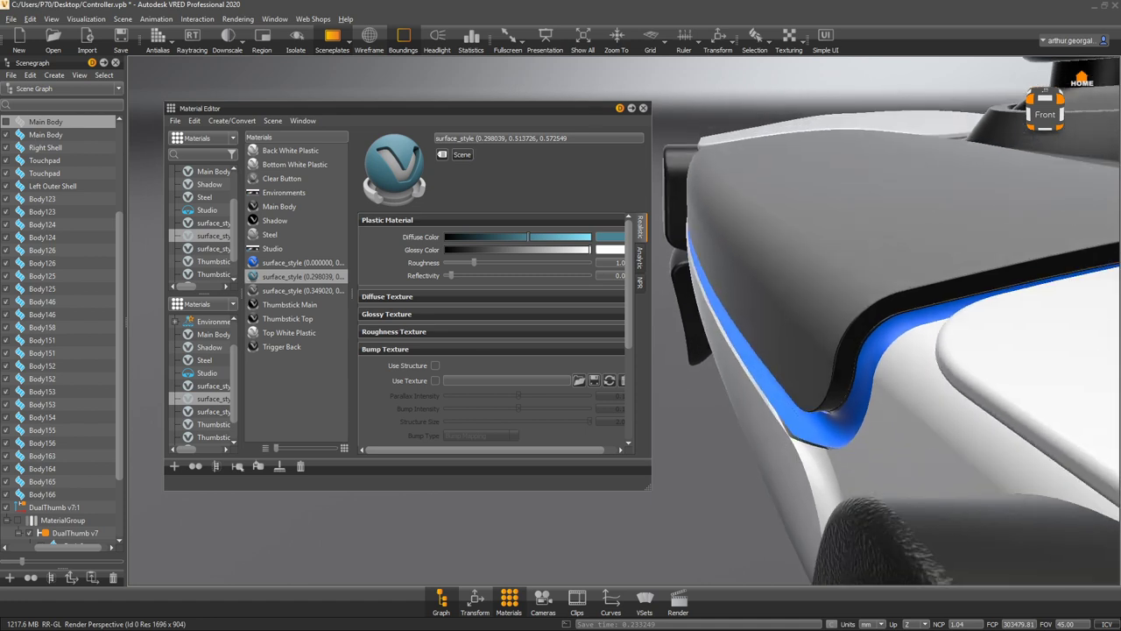
{"action": "left_click", "coordinate": [9, 122]}
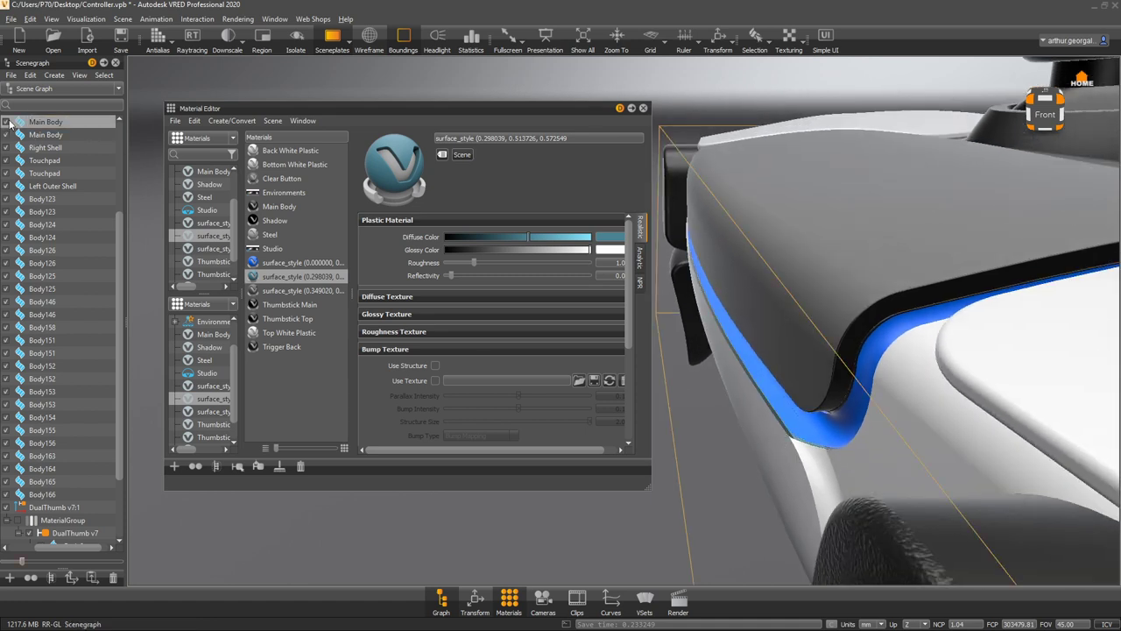
- Apply Back White Plastic to the selected Main Body node, check the controller, and remove all unused materials
{"action": "left_click", "coordinate": [301, 152]}
{"action": "right_click", "coordinate": [302, 151]}
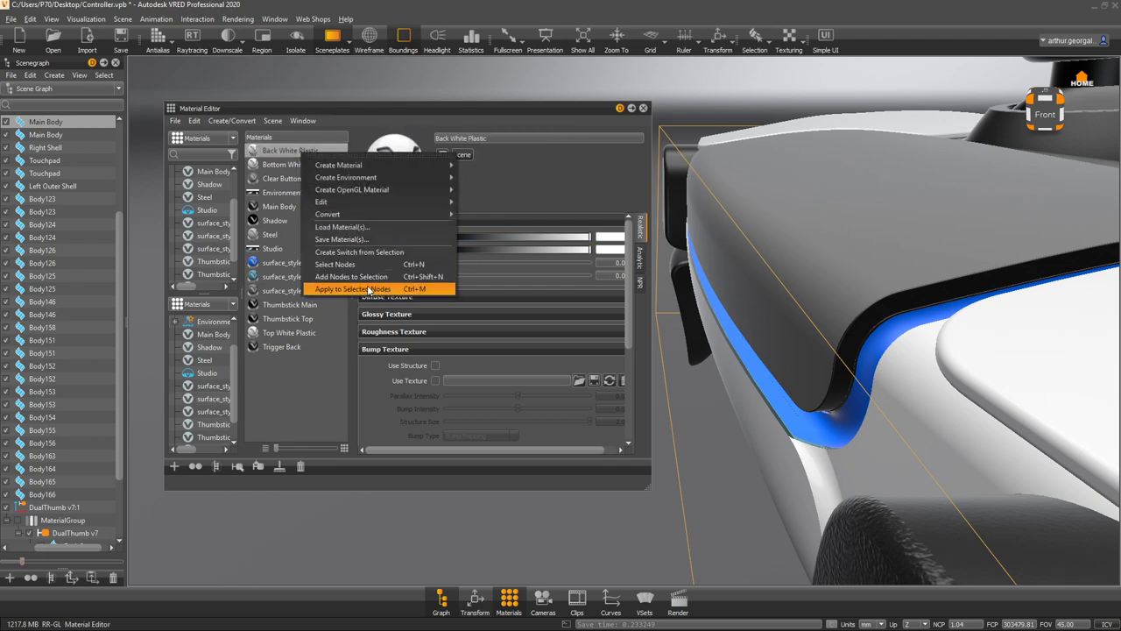
{"action": "left_click", "coordinate": [368, 290]}
{"action": "left_click_drag", "start_coordinate": [836, 516], "coordinate": [950, 548]}
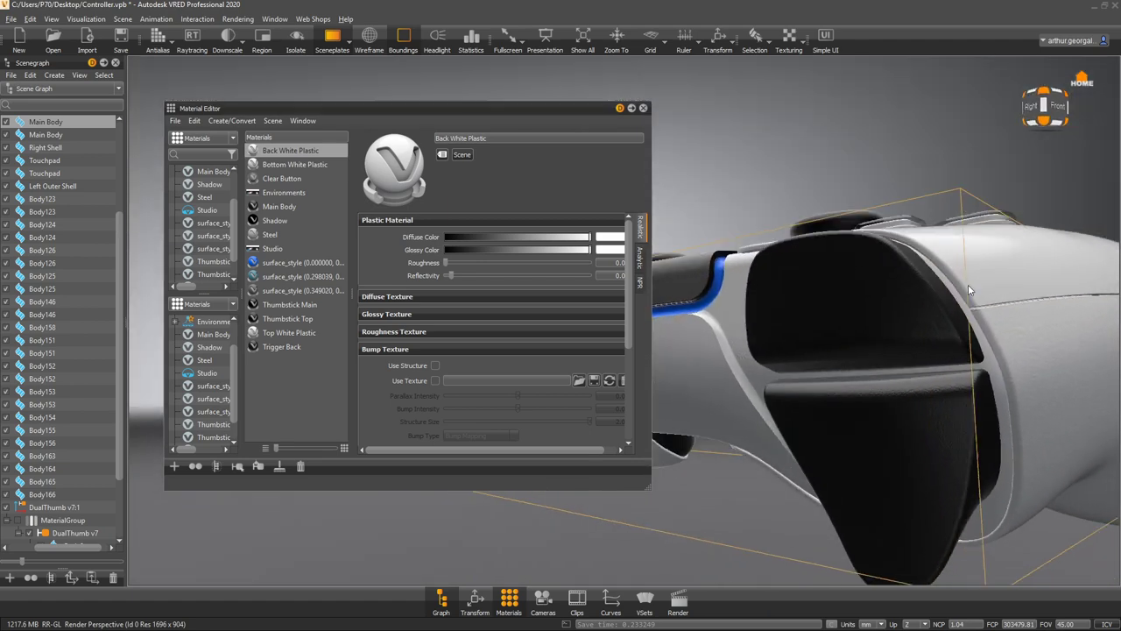
{"action": "left_click_drag", "start_coordinate": [968, 283], "coordinate": [640, 349]}
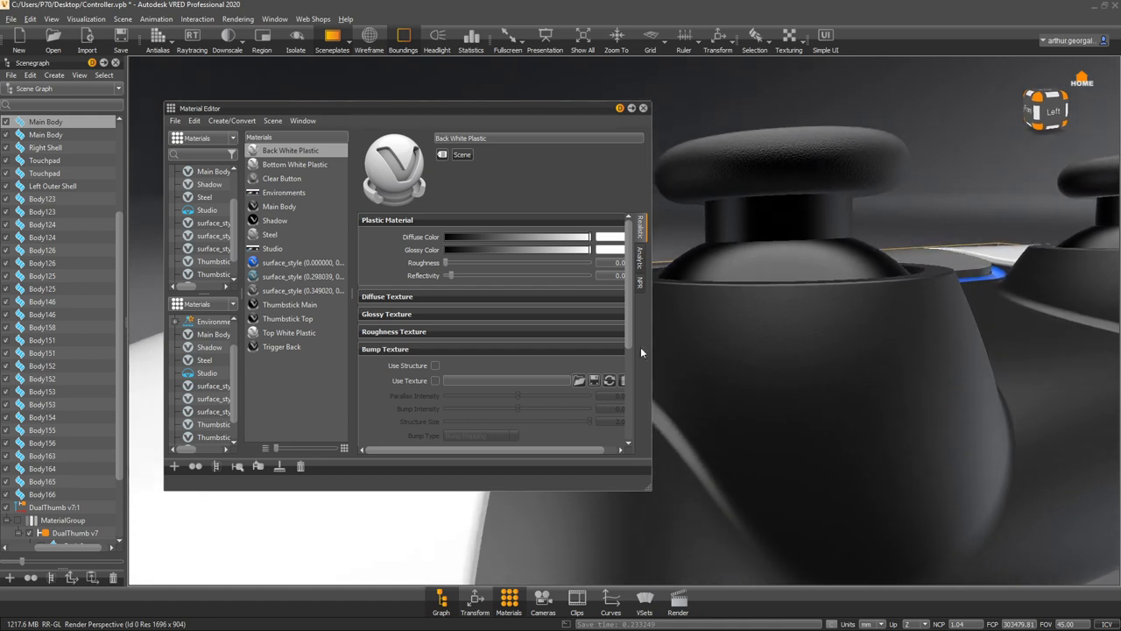
{"action": "scroll", "coordinate": [833, 351], "scroll_direction": "down", "scroll_amount": 5}
{"action": "left_click_drag", "start_coordinate": [464, 101], "coordinate": [456, 70]}
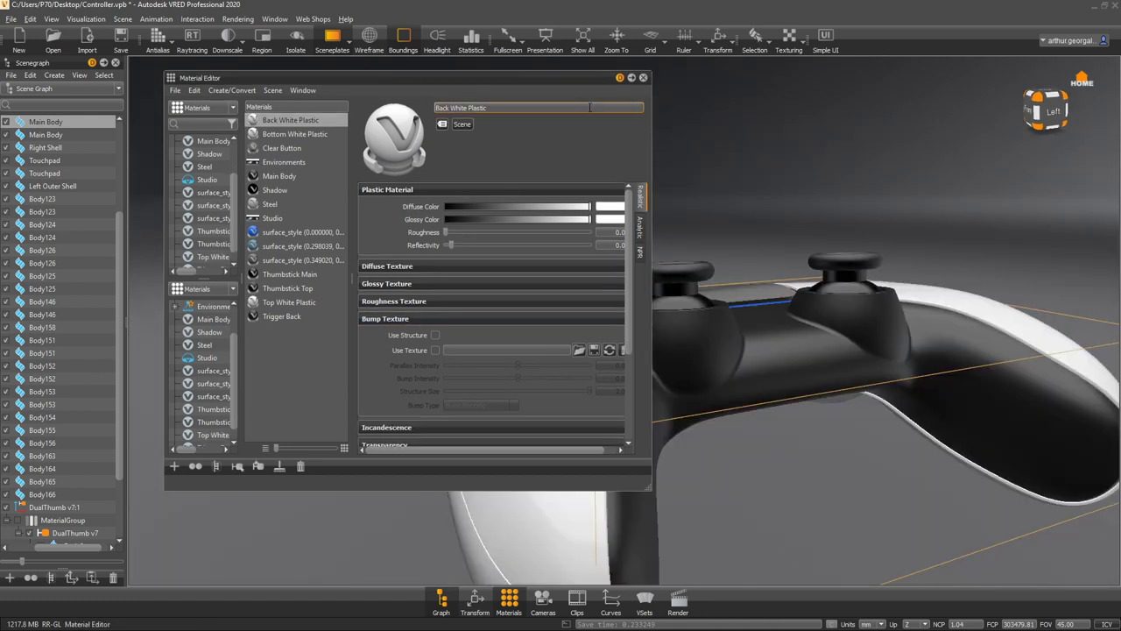
{"action": "left_click", "coordinate": [284, 372]}
{"action": "left_click", "coordinate": [280, 467]}
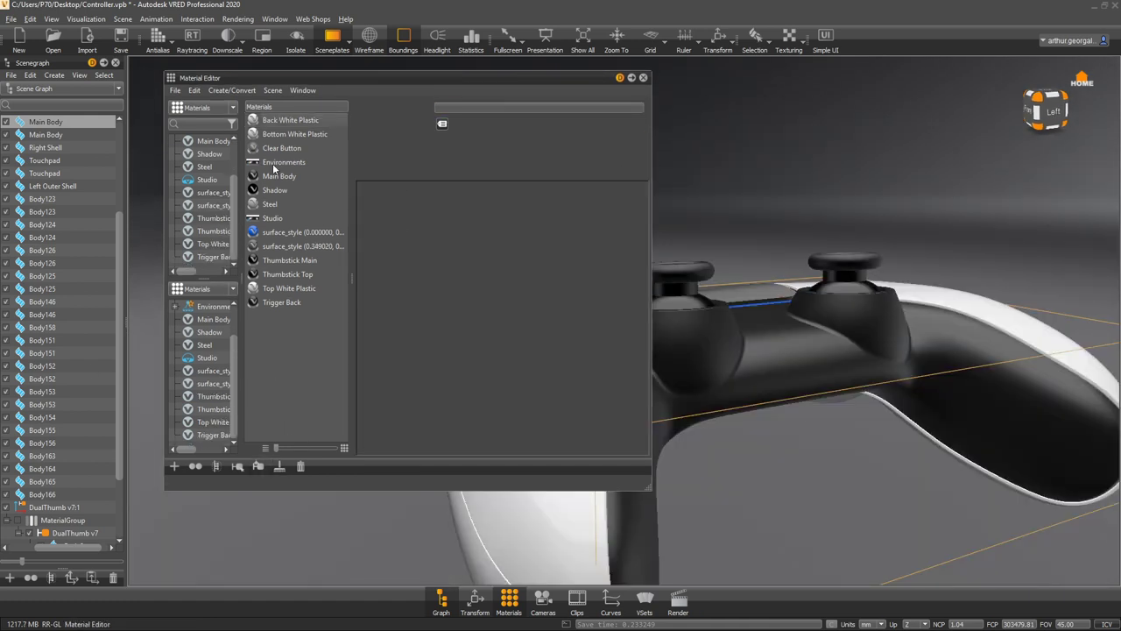
- Select the nodes that use the gray surface_style (0.349020, 0.349020, 0.349020) material and find them on the controller
{"action": "left_click", "coordinate": [288, 246]}
{"action": "right_click", "coordinate": [288, 245]}
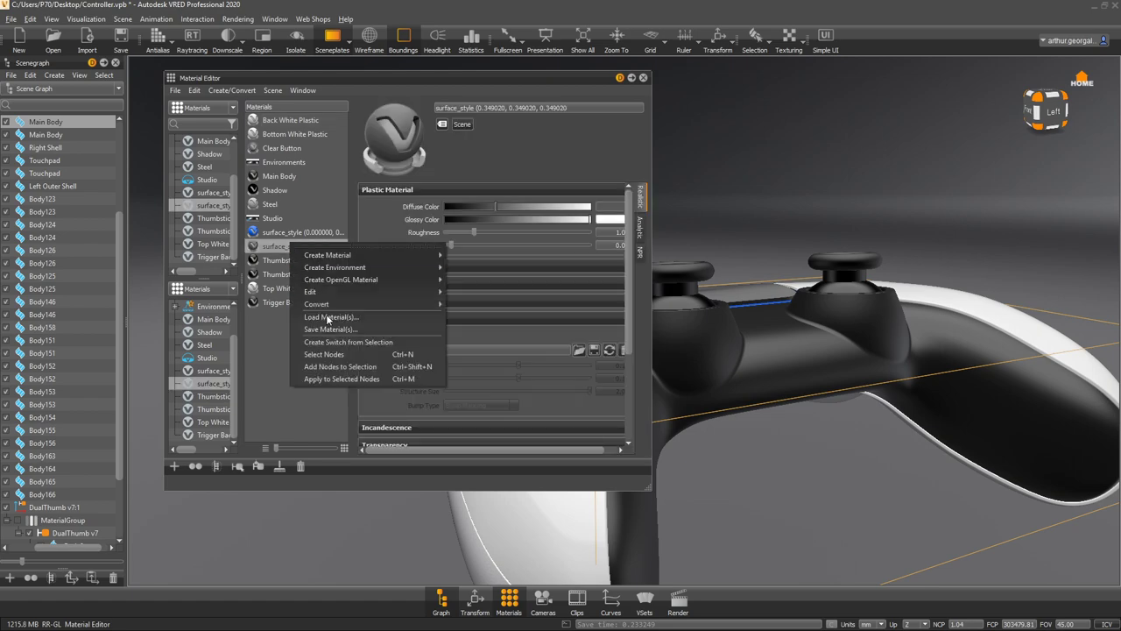
{"action": "left_click", "coordinate": [324, 355]}
{"action": "left_click_drag", "start_coordinate": [818, 328], "coordinate": [759, 382]}
{"action": "scroll", "coordinate": [759, 381], "scroll_direction": "down", "scroll_amount": 3}
{"action": "middle_click_drag", "start_coordinate": [759, 381], "coordinate": [867, 346]}
{"action": "scroll", "coordinate": [799, 298], "scroll_direction": "up", "scroll_amount": 2}
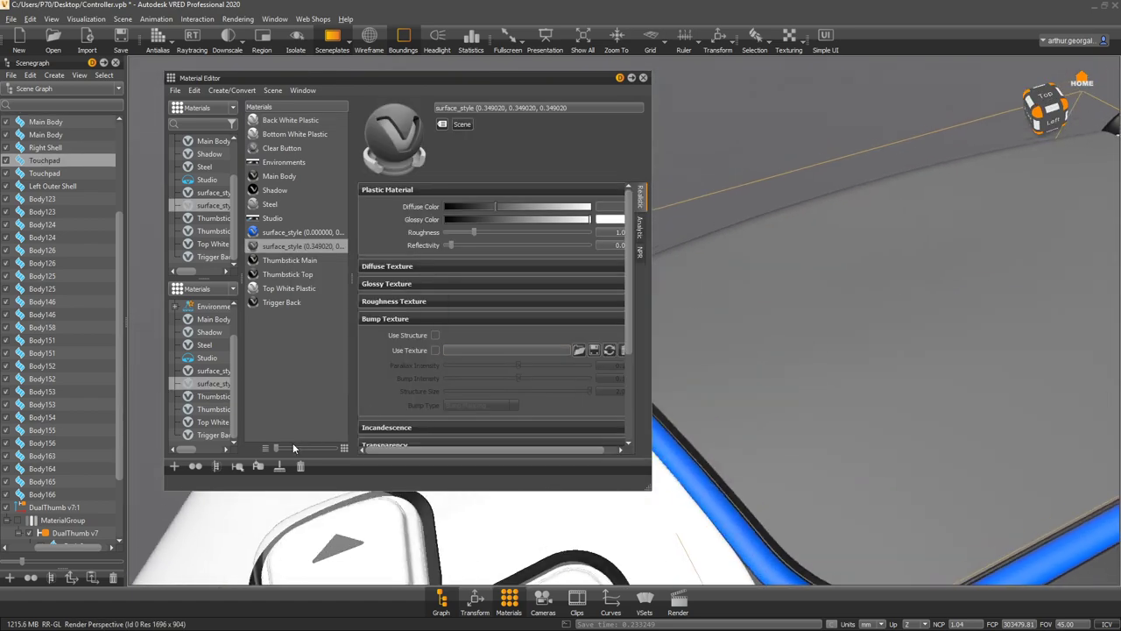
- Give the gray touchpad material a black diffuse color and reduce its roughness to near zero
{"action": "left_click_drag", "start_coordinate": [497, 206], "coordinate": [400, 205]}
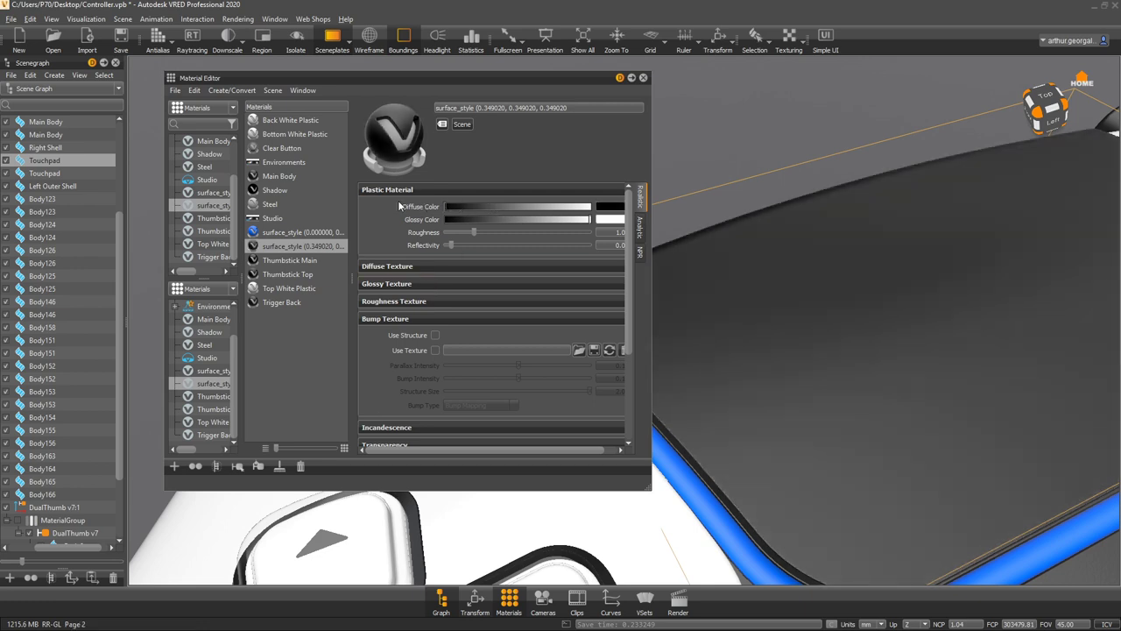
{"action": "left_click_drag", "start_coordinate": [478, 232], "coordinate": [447, 229]}
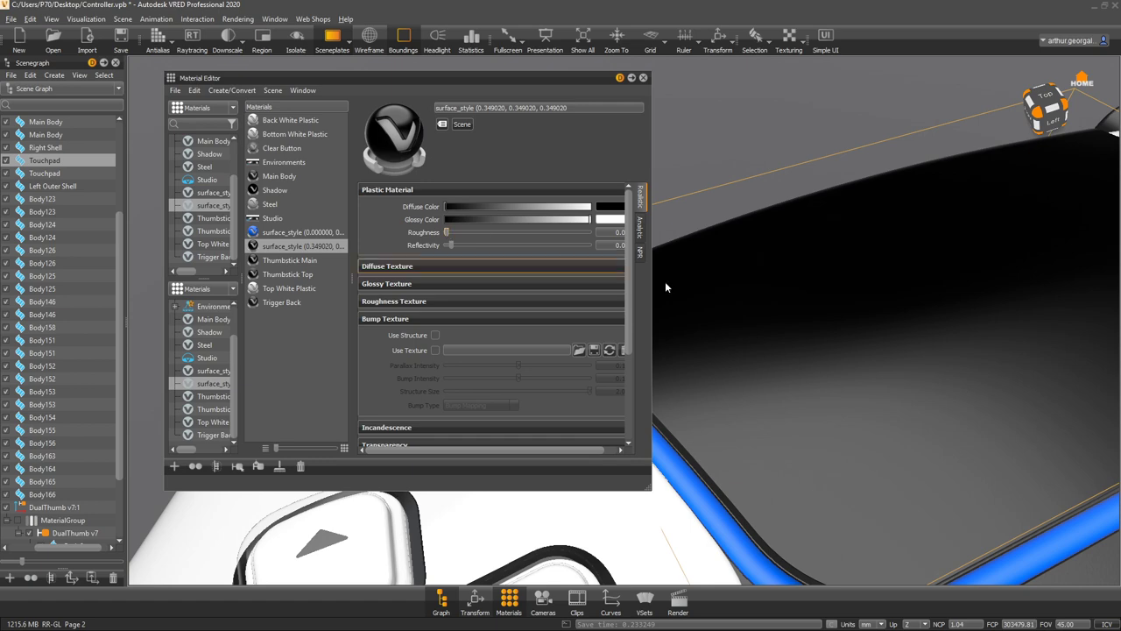
{"action": "left_click_drag", "start_coordinate": [863, 329], "coordinate": [856, 352], "text": "alt"}
{"action": "scroll", "coordinate": [876, 298], "scroll_direction": "down", "scroll_amount": 5}
{"action": "scroll", "coordinate": [793, 333], "scroll_direction": "up", "scroll_amount": 6}
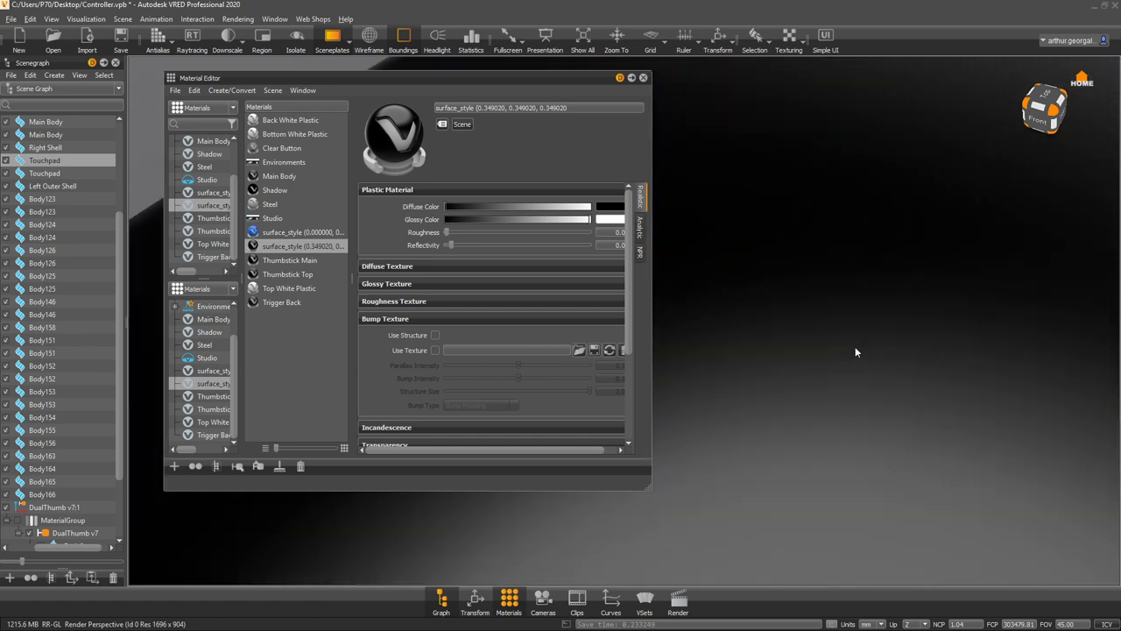
- Enable a bump structure on the touchpad material with a structure size of about 0.016, and inspect the touchpad surface
{"action": "left_click", "coordinate": [436, 336]}
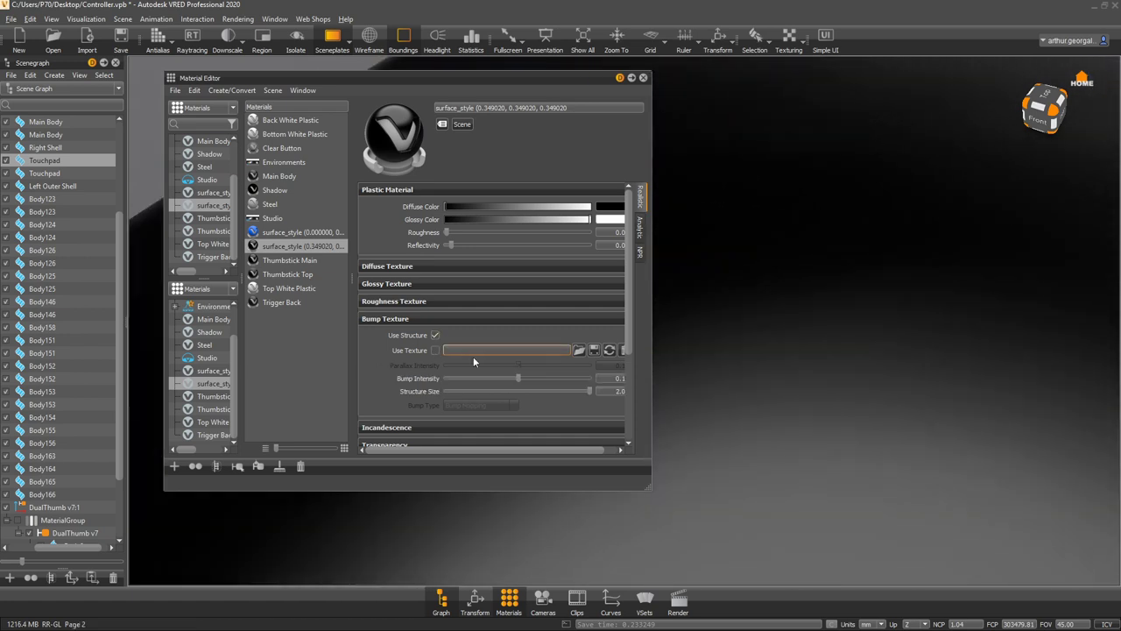
{"action": "left_click_drag", "start_coordinate": [589, 392], "coordinate": [445, 392]}
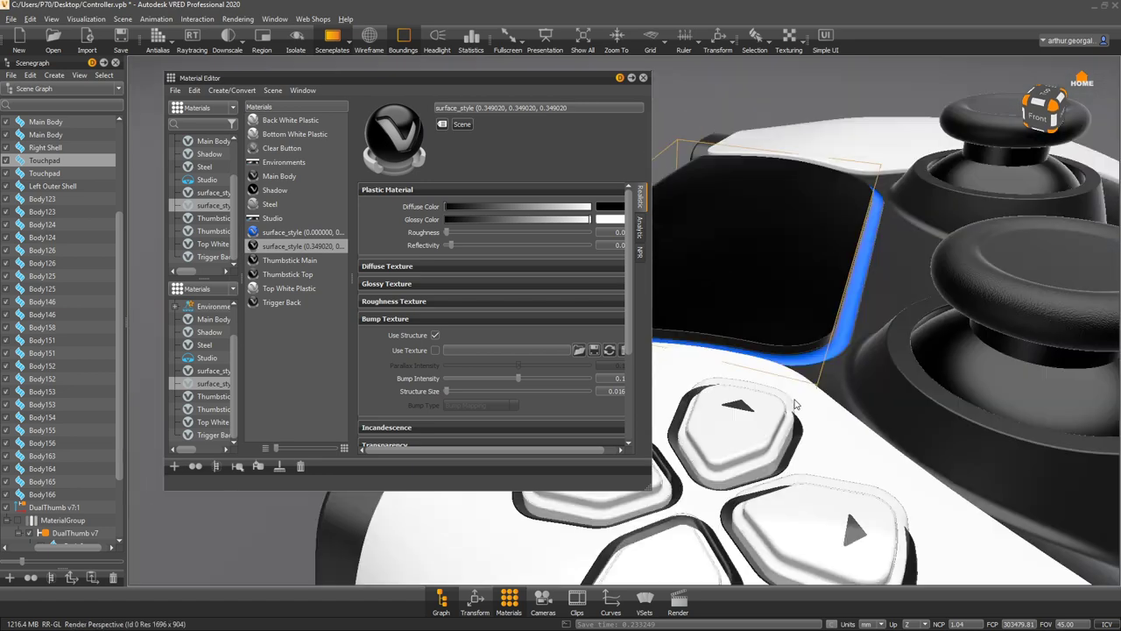
{"action": "left_click_drag", "start_coordinate": [796, 404], "coordinate": [827, 357]}
{"action": "scroll", "coordinate": [778, 420], "scroll_direction": "up", "scroll_amount": 5}
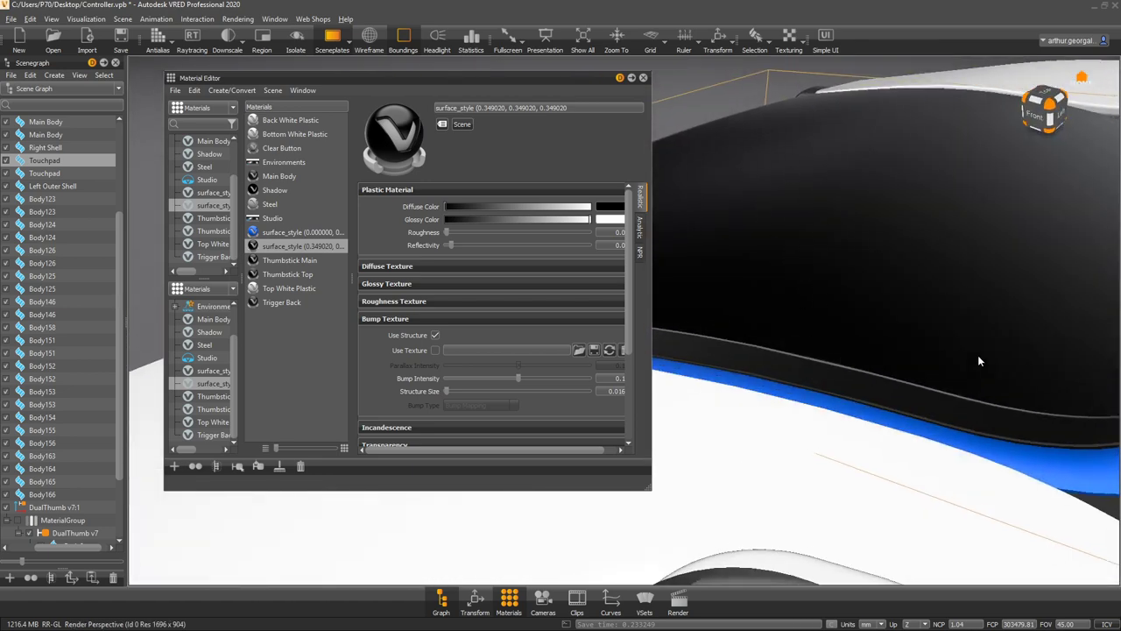
{"action": "left_click_drag", "start_coordinate": [994, 390], "coordinate": [796, 310]}
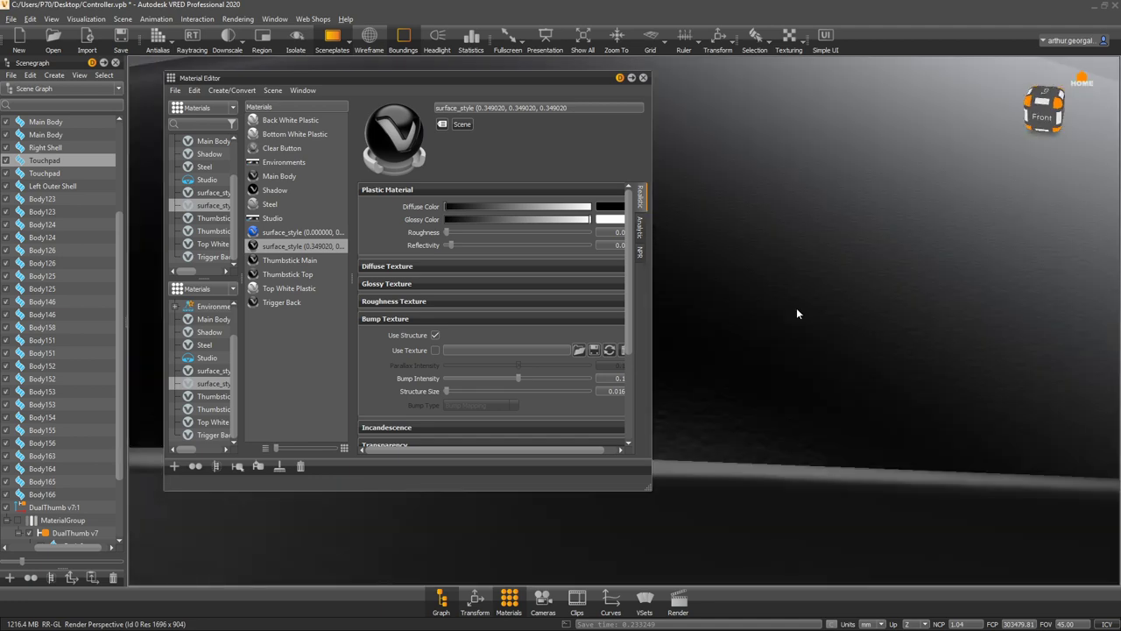
{"action": "scroll", "coordinate": [794, 314], "scroll_direction": "up", "scroll_amount": 1}
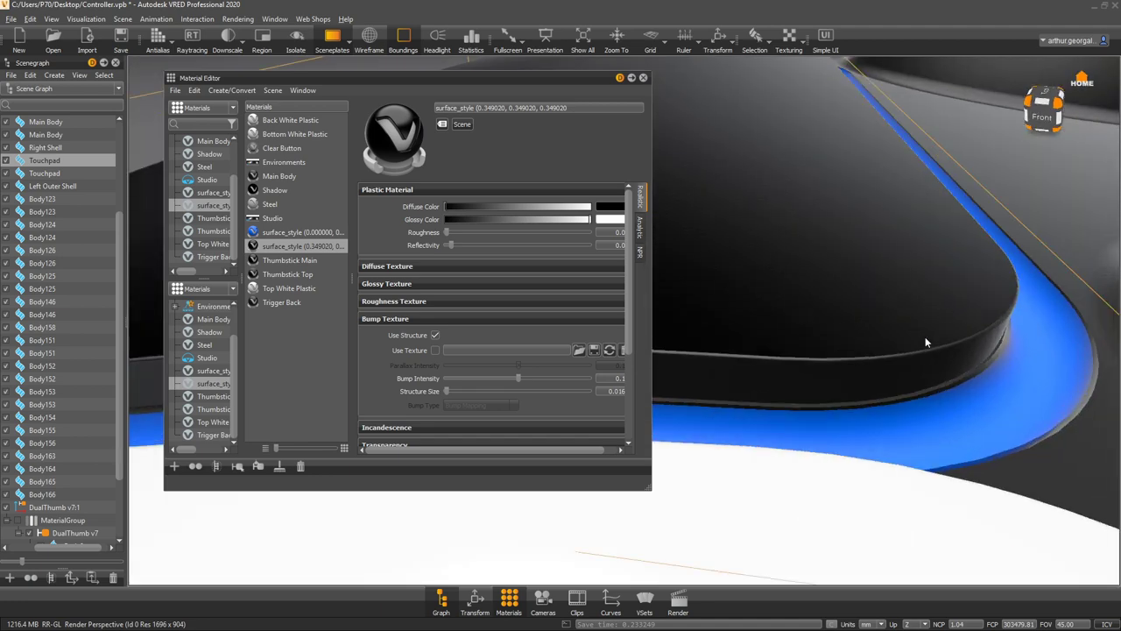
{"action": "left_click_drag", "start_coordinate": [925, 343], "coordinate": [918, 274]}
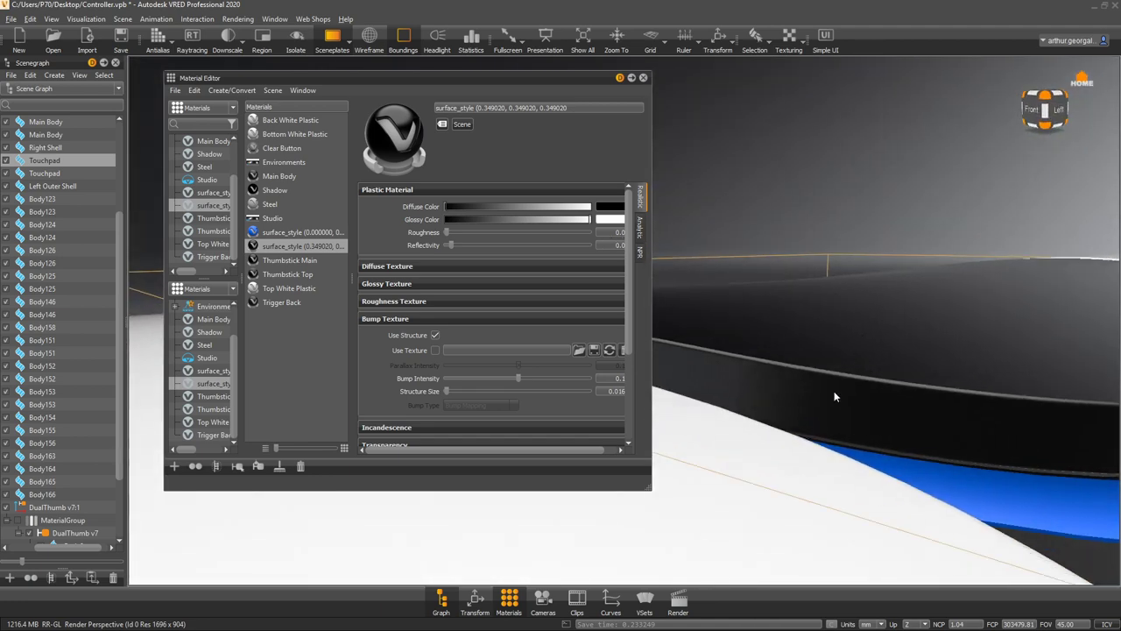
{"action": "scroll", "coordinate": [834, 391], "scroll_direction": "down", "scroll_amount": 3}
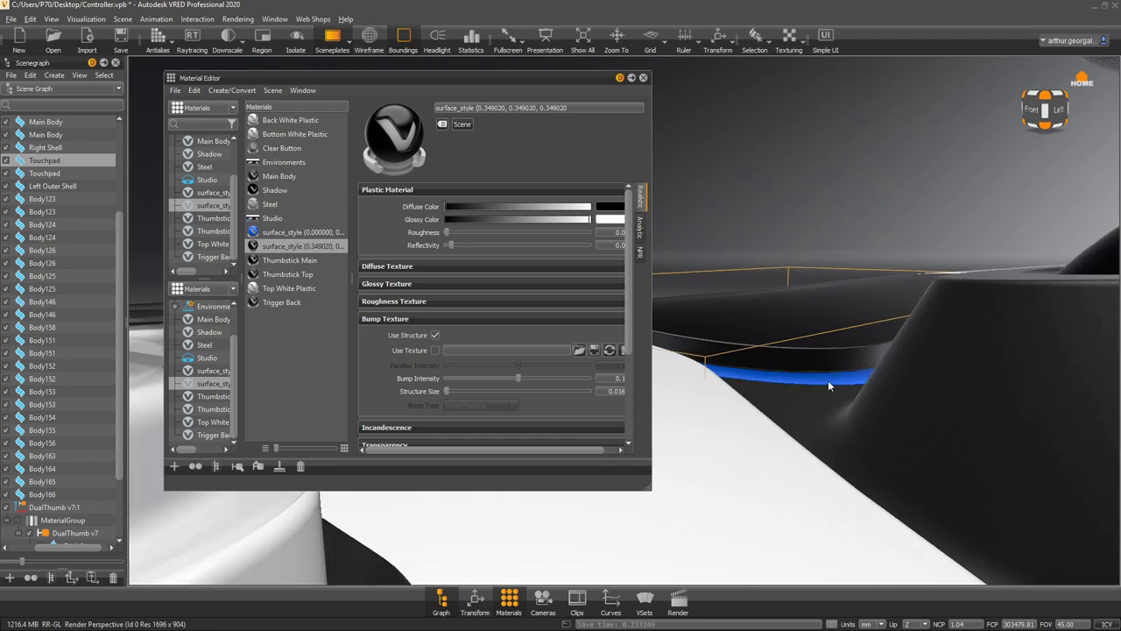
- Turn off the display of bounding boxes around selected nodes
{"action": "left_click", "coordinate": [414, 37]}
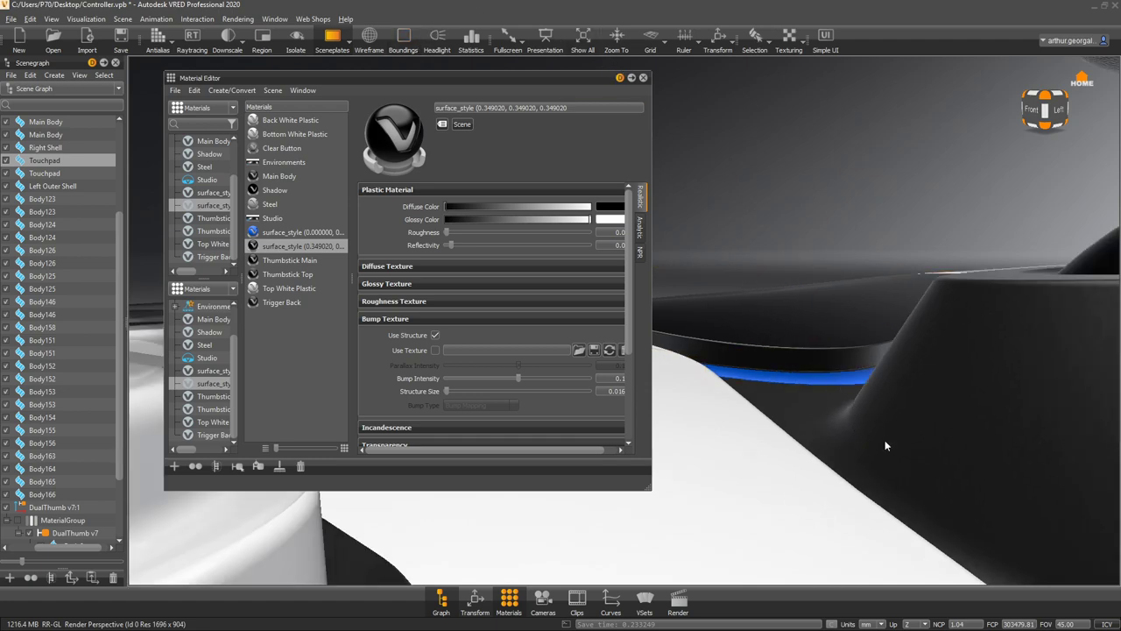
{"action": "left_click_drag", "start_coordinate": [885, 441], "coordinate": [867, 496], "text": "alt"}
{"action": "scroll", "coordinate": [864, 491], "scroll_direction": "down", "scroll_amount": 3}
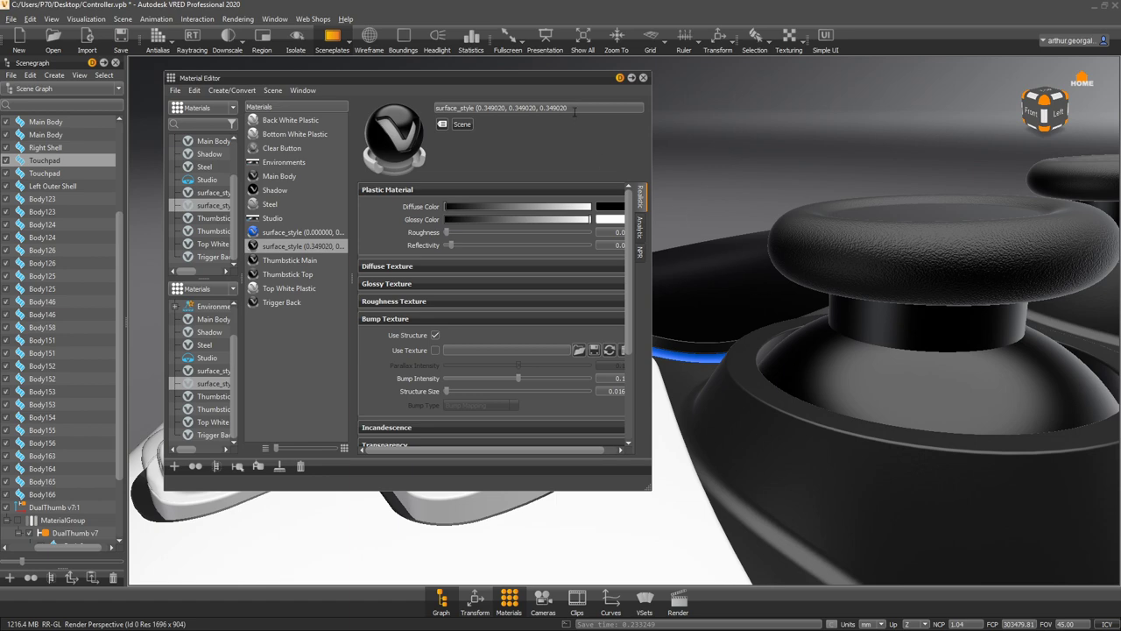
- Rename the surface_style (0.349020, 0.349020, 0.349020) material as Touchpad
{"action": "left_click_drag", "start_coordinate": [561, 81], "coordinate": [248, 61]}
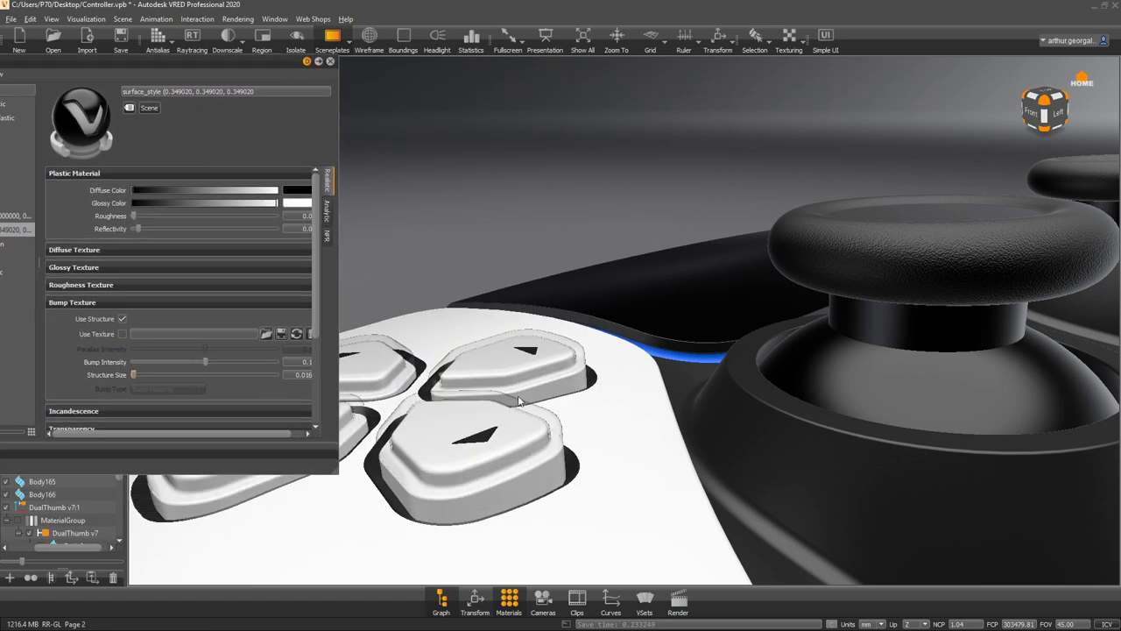
{"action": "scroll", "coordinate": [689, 446], "scroll_direction": "down", "scroll_amount": 5}
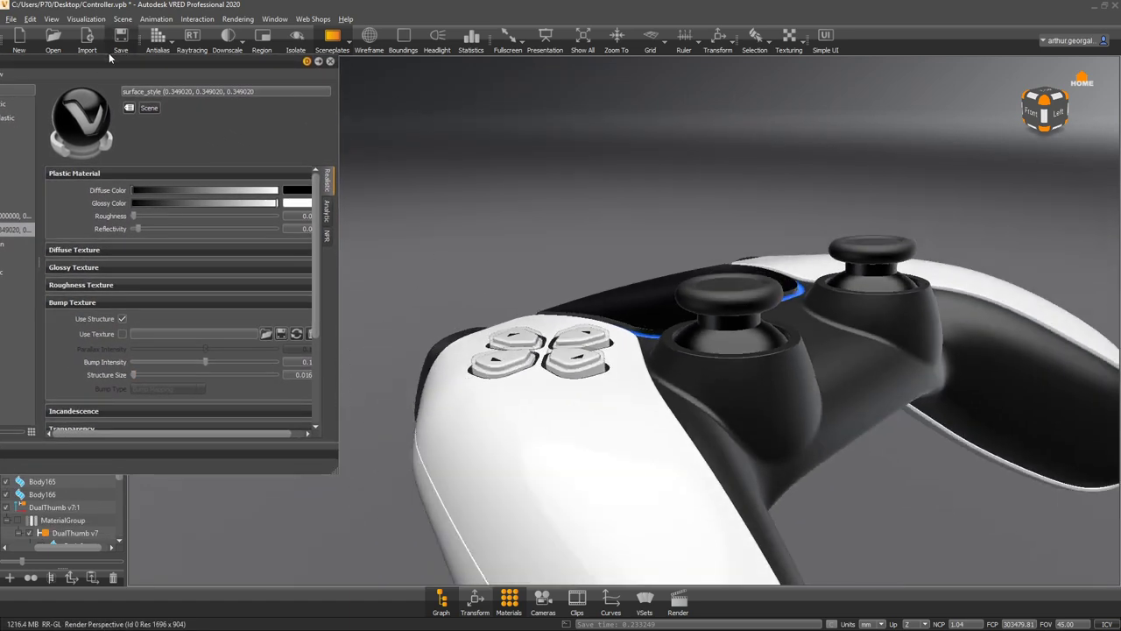
{"action": "left_click_drag", "start_coordinate": [111, 60], "coordinate": [297, 68]}
{"action": "left_click", "coordinate": [165, 389]}
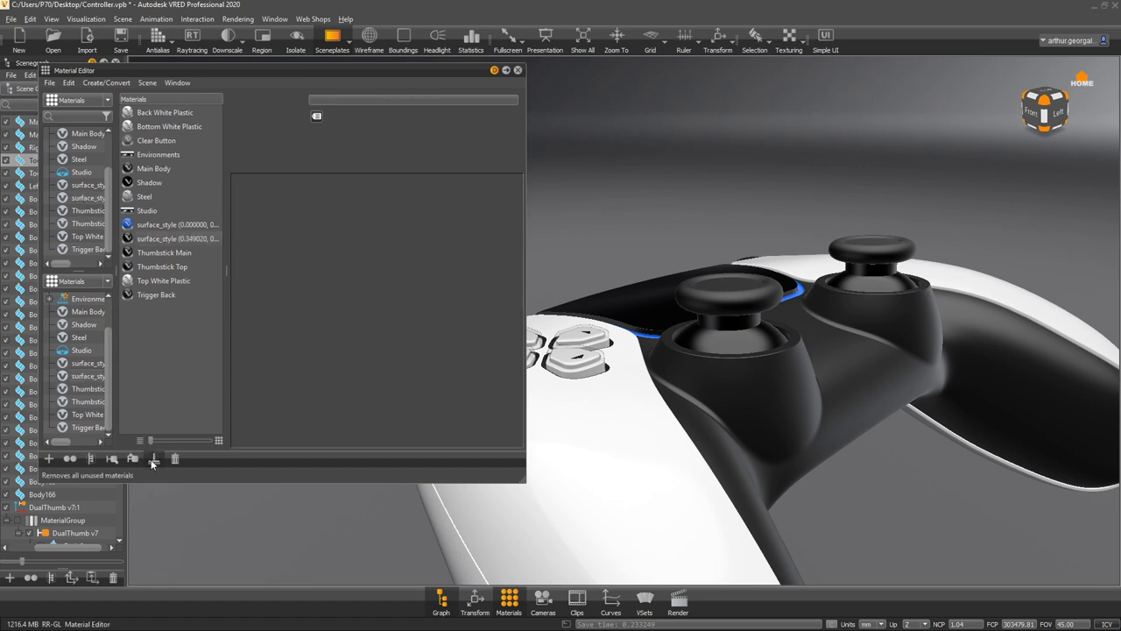
{"action": "left_click", "coordinate": [160, 240]}
{"action": "left_click_drag", "start_coordinate": [443, 101], "coordinate": [210, 97]}
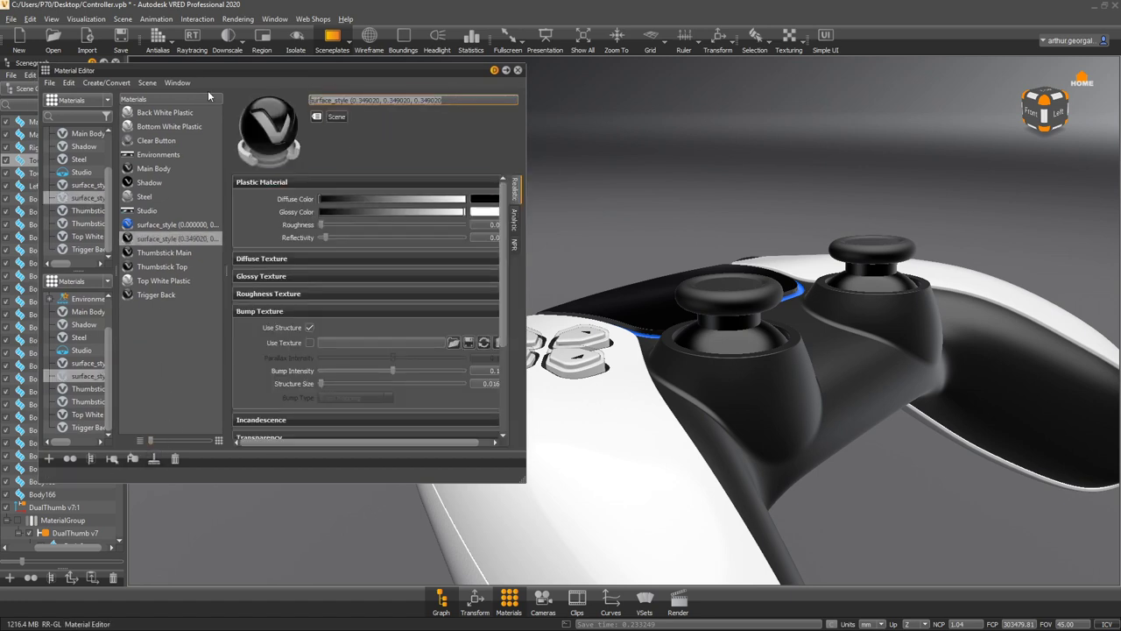
{"action": "type", "text": "Touch"}
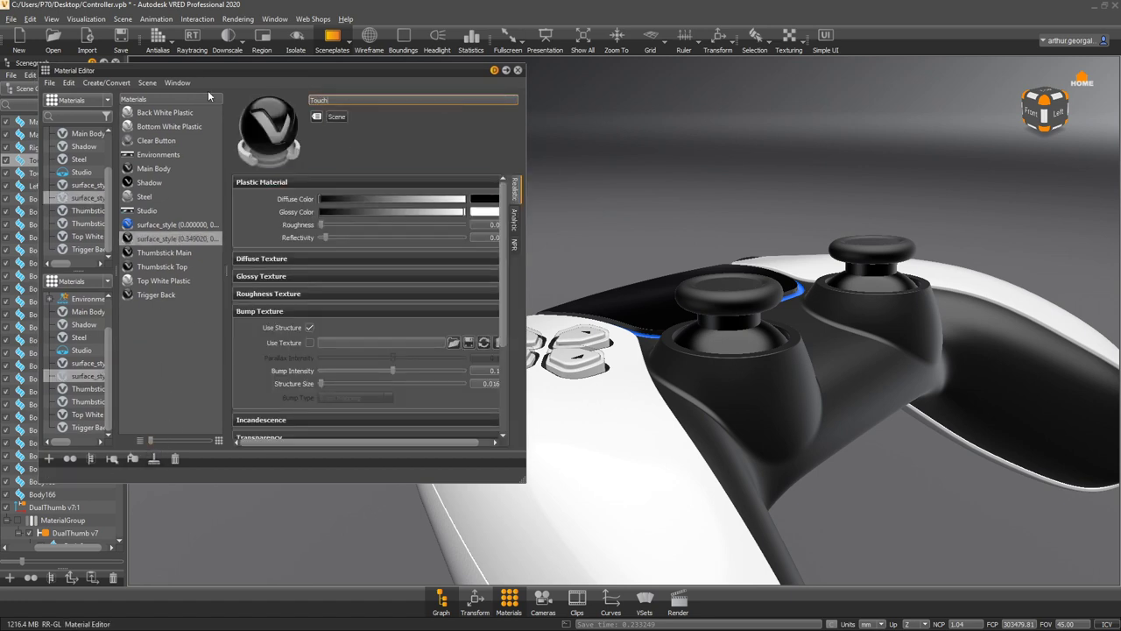
{"action": "type", "text": "pad"}
{"action": "key", "text": "Return"}
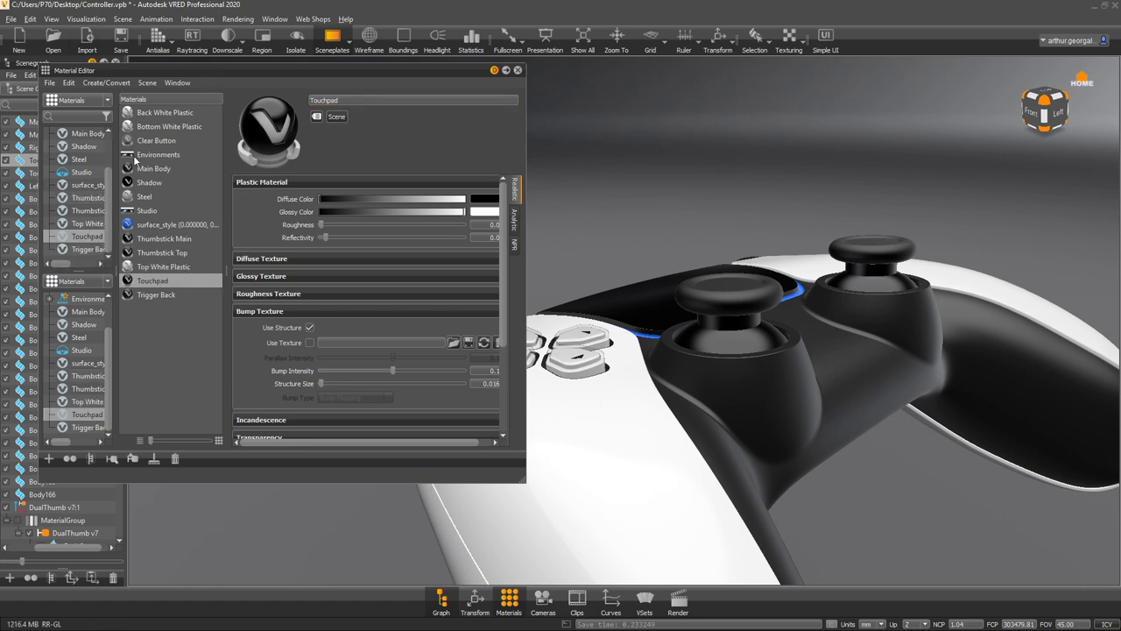
- Select the blue surface_style material and examine the strip around the touchpad that uses it
{"action": "left_click_drag", "start_coordinate": [814, 321], "coordinate": [708, 394]}
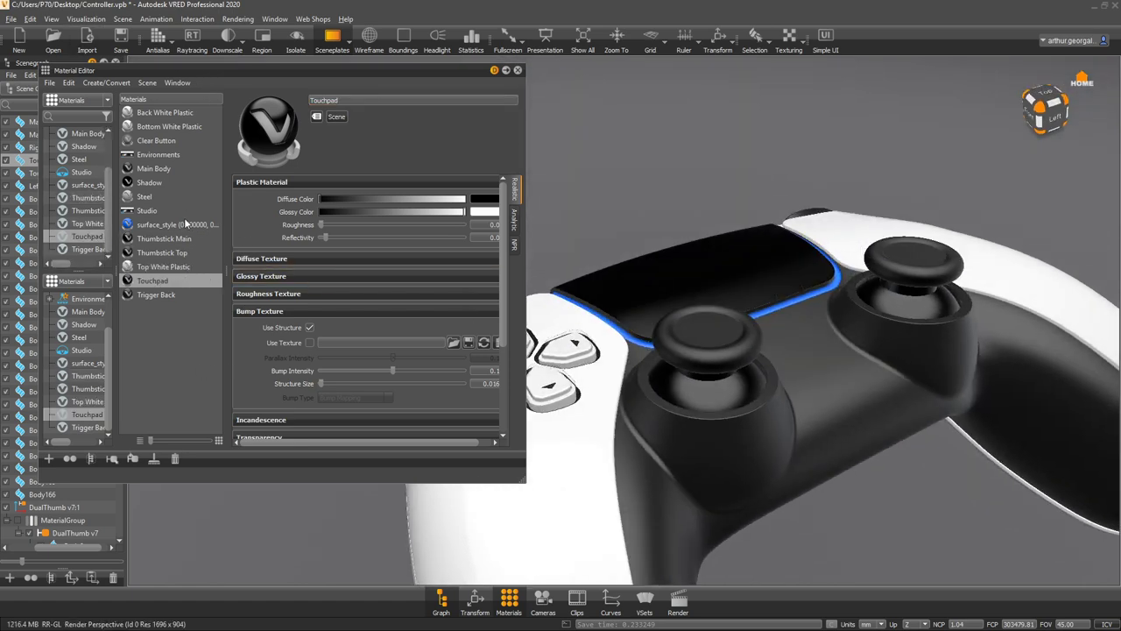
{"action": "left_click", "coordinate": [186, 224]}
{"action": "scroll", "coordinate": [824, 309], "scroll_direction": "up", "scroll_amount": 10}
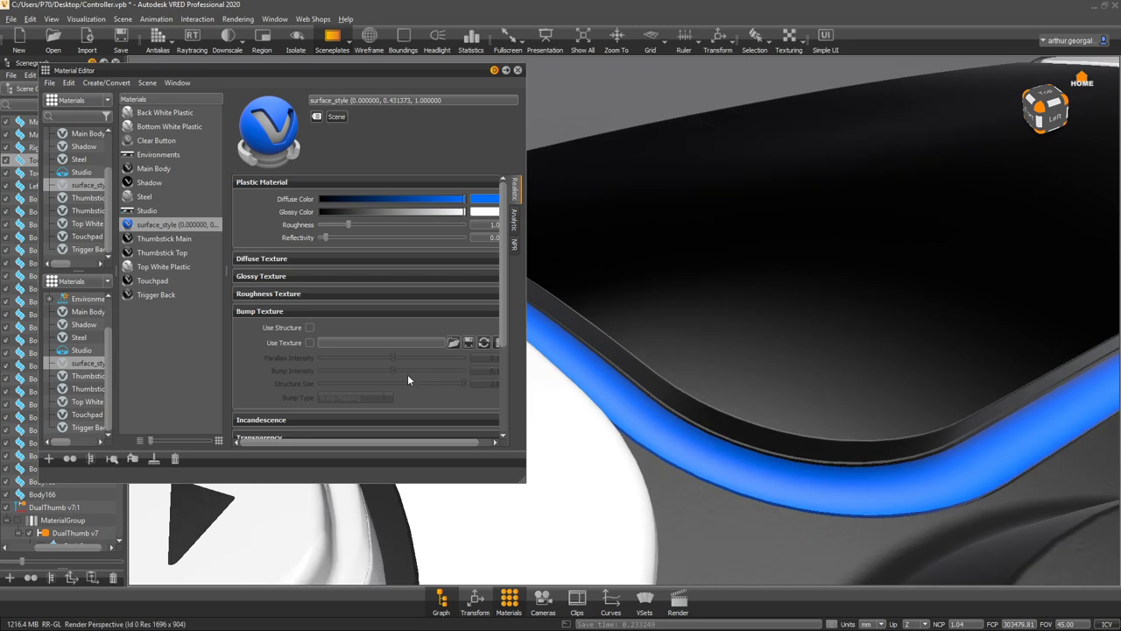
{"action": "left_click_drag", "start_coordinate": [744, 466], "coordinate": [289, 419]}
{"action": "left_click_drag", "start_coordinate": [707, 328], "coordinate": [841, 408]}
{"action": "scroll", "coordinate": [768, 395], "scroll_direction": "down", "scroll_amount": 8}
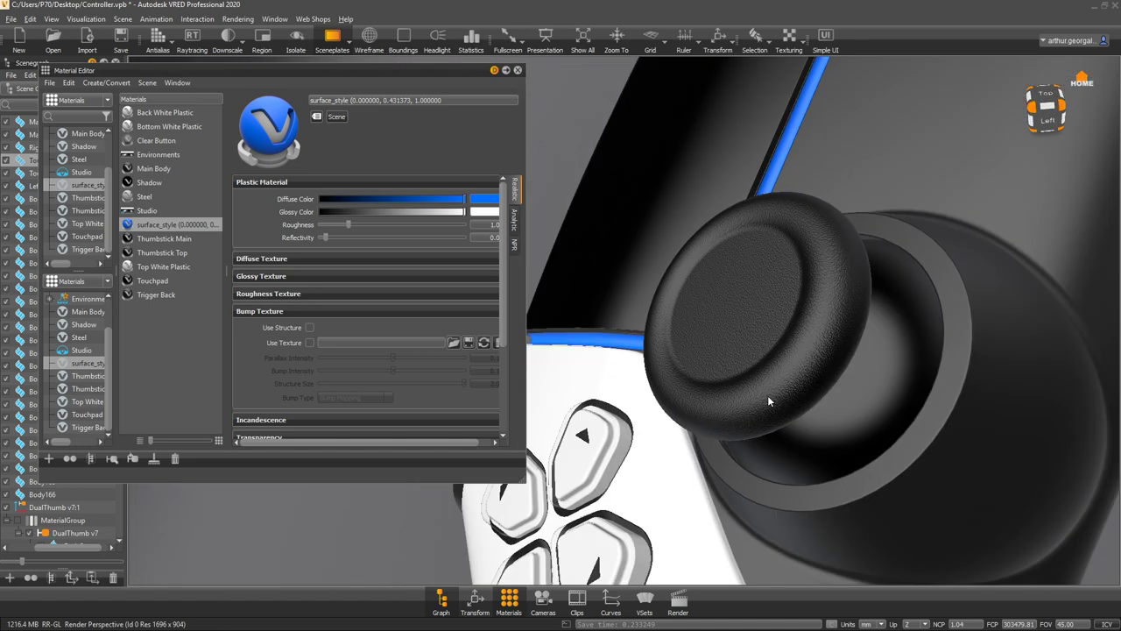
{"action": "left_click_drag", "start_coordinate": [768, 395], "coordinate": [723, 322]}
{"action": "left_click_drag", "start_coordinate": [837, 309], "coordinate": [763, 382]}
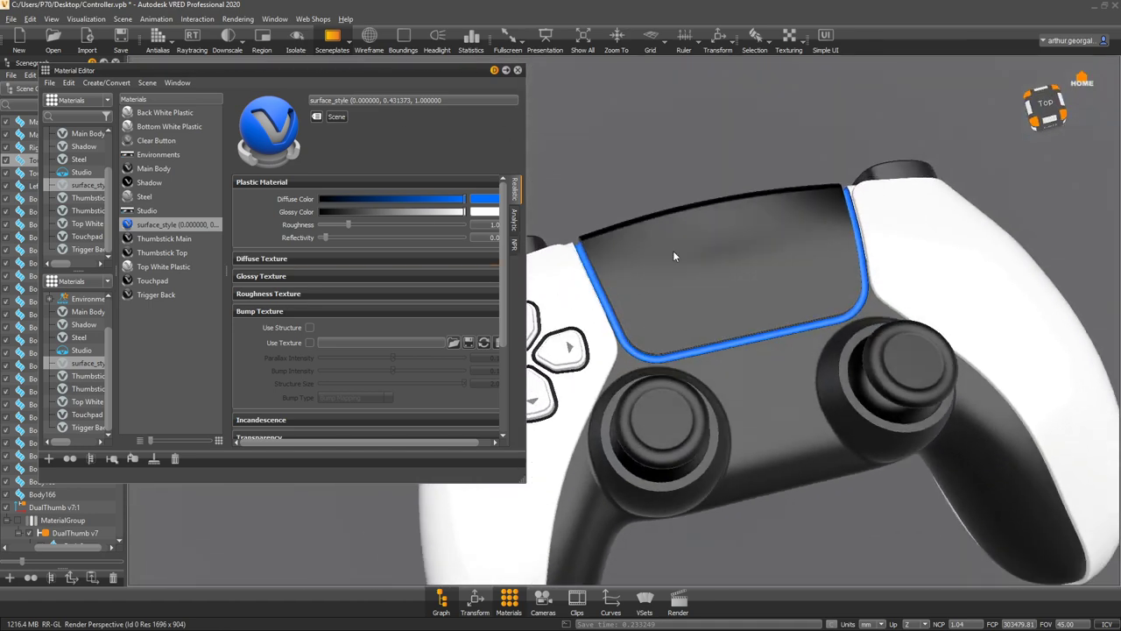
- Give the blue strip material incandescence with an intensity of about 255 and a bright light-blue color
{"action": "scroll", "coordinate": [263, 355], "scroll_direction": "down", "scroll_amount": 1}
{"action": "scroll", "coordinate": [261, 357], "scroll_direction": "down", "scroll_amount": 2}
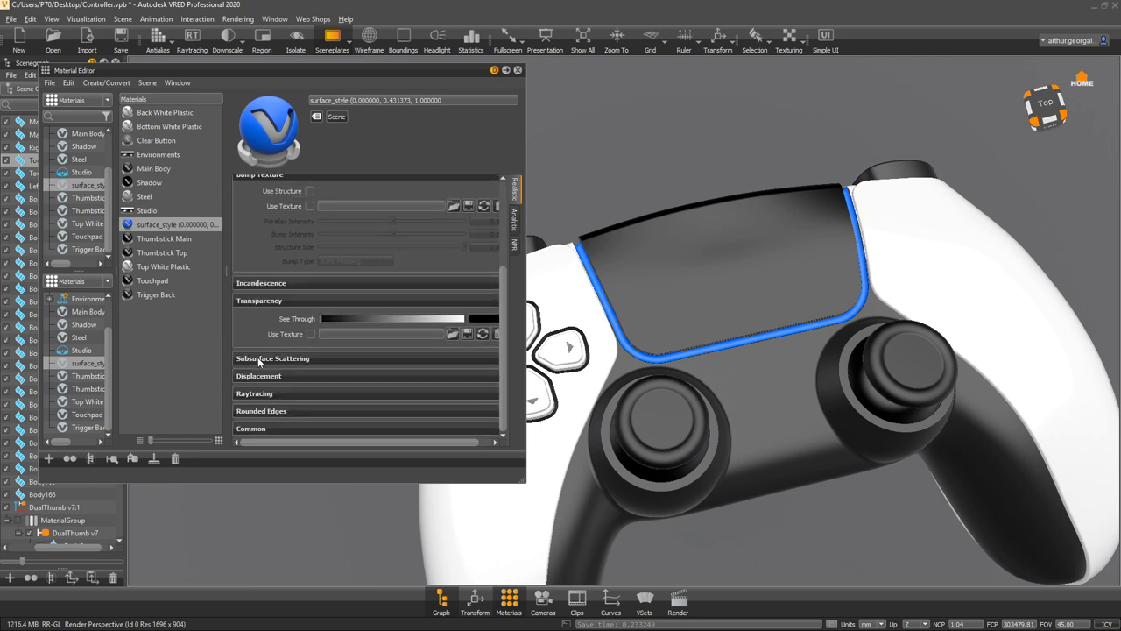
{"action": "left_click", "coordinate": [262, 285]}
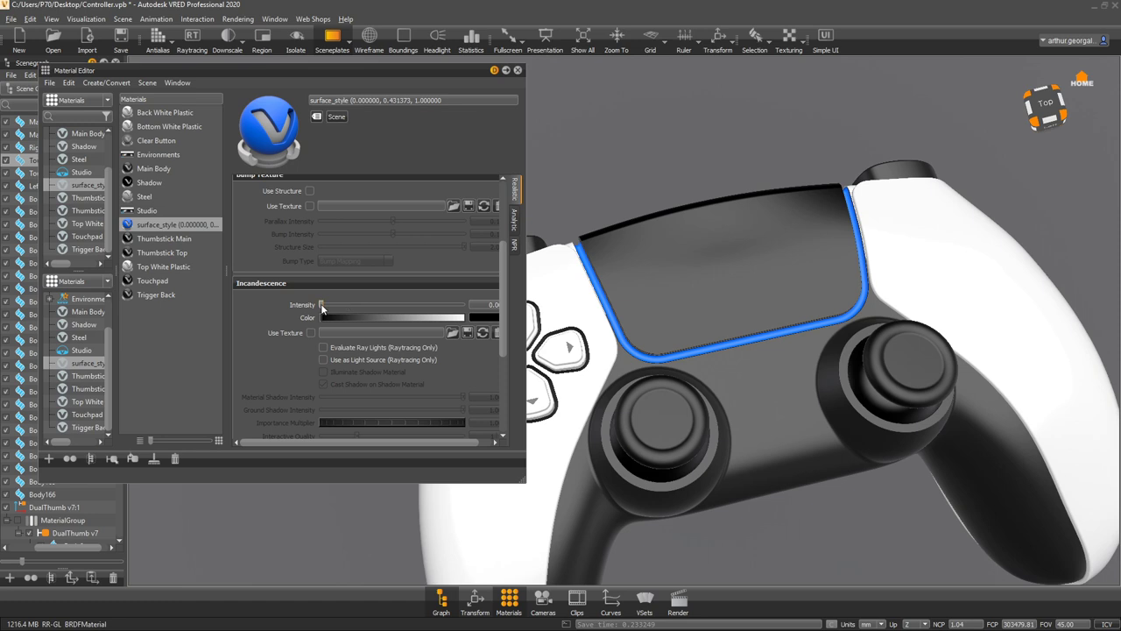
{"action": "left_click_drag", "start_coordinate": [320, 304], "coordinate": [358, 305]}
{"action": "left_click", "coordinate": [492, 319]}
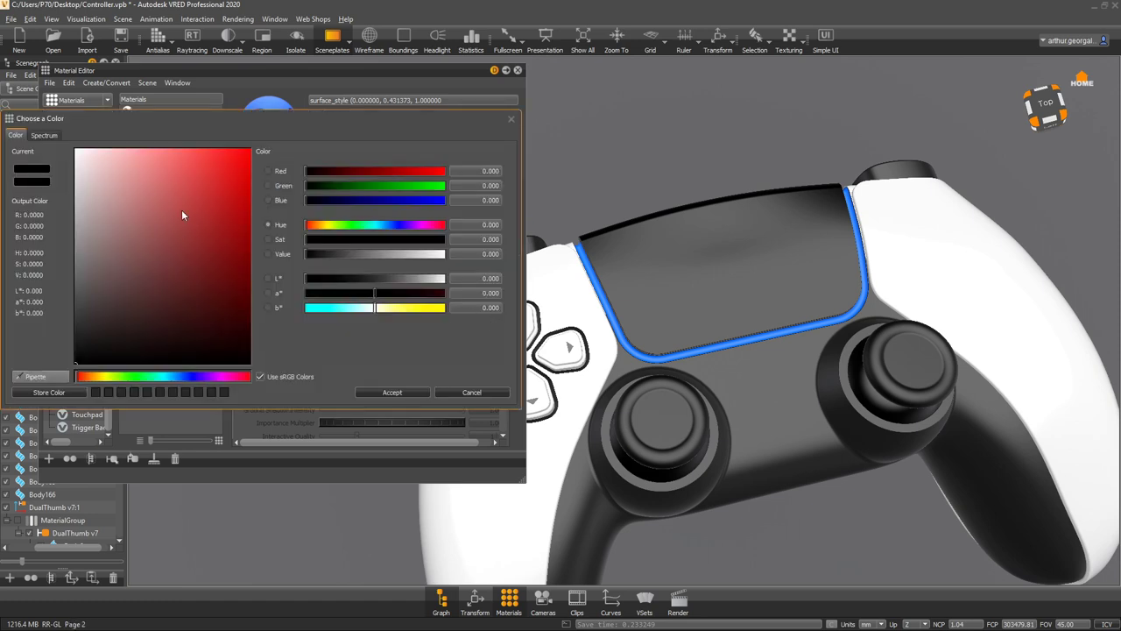
{"action": "left_click_drag", "start_coordinate": [184, 207], "coordinate": [254, 146]}
{"action": "left_click_drag", "start_coordinate": [348, 231], "coordinate": [392, 238]}
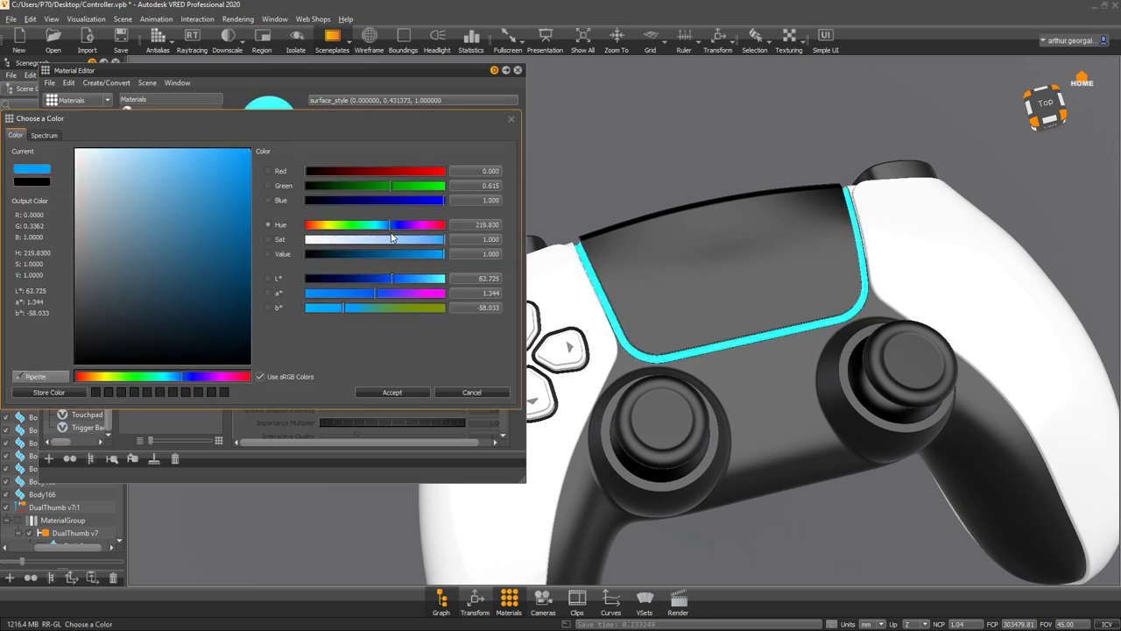
{"action": "left_click_drag", "start_coordinate": [391, 277], "coordinate": [420, 284]}
{"action": "left_click", "coordinate": [392, 392]}
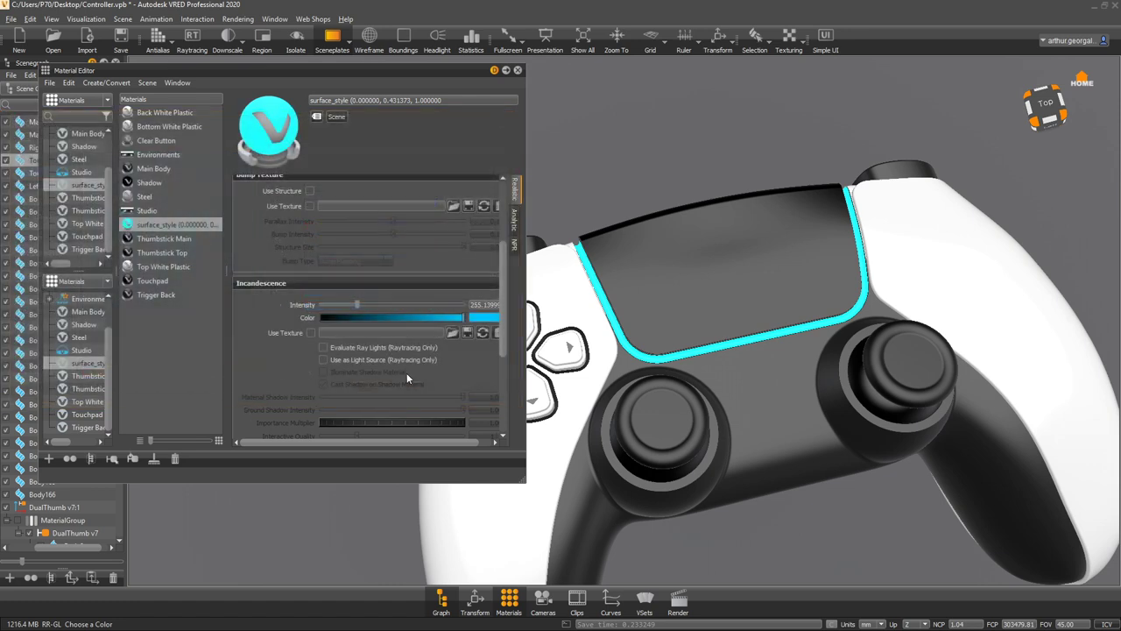
- Make the incandescent material a light source with ray lights evaluated, disable shadow casting on shadow material, and set material and ground shadow intensity to 0
{"action": "left_click", "coordinate": [324, 361]}
{"action": "left_click", "coordinate": [325, 348]}
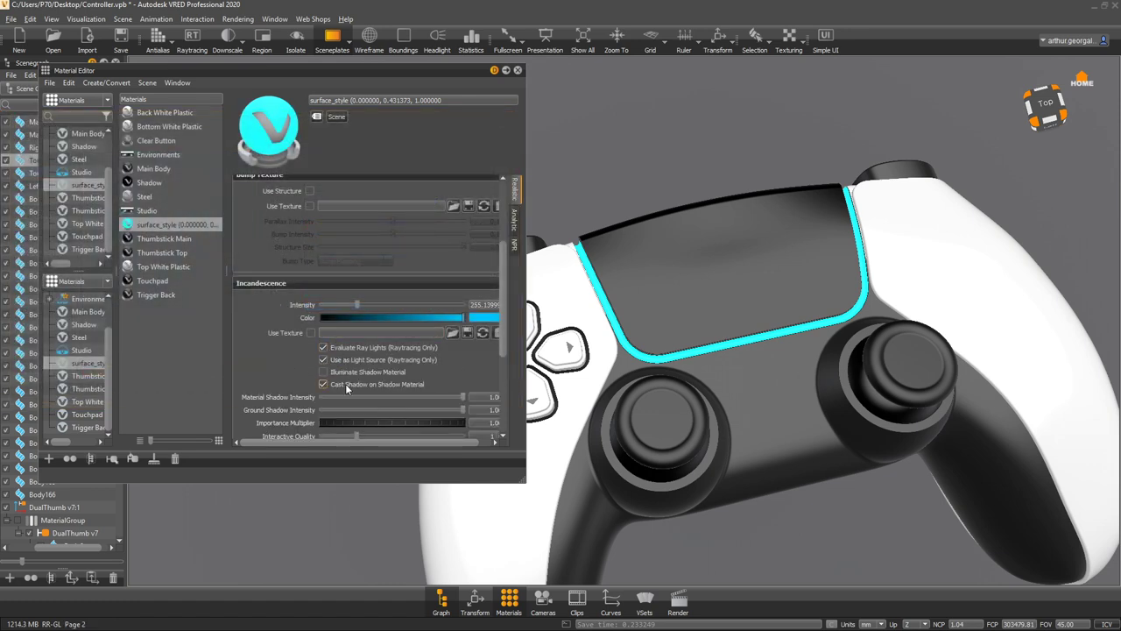
{"action": "left_click_drag", "start_coordinate": [463, 398], "coordinate": [320, 399]}
{"action": "left_click_drag", "start_coordinate": [462, 409], "coordinate": [320, 410]}
{"action": "scroll", "coordinate": [259, 366], "scroll_direction": "down", "scroll_amount": 1}
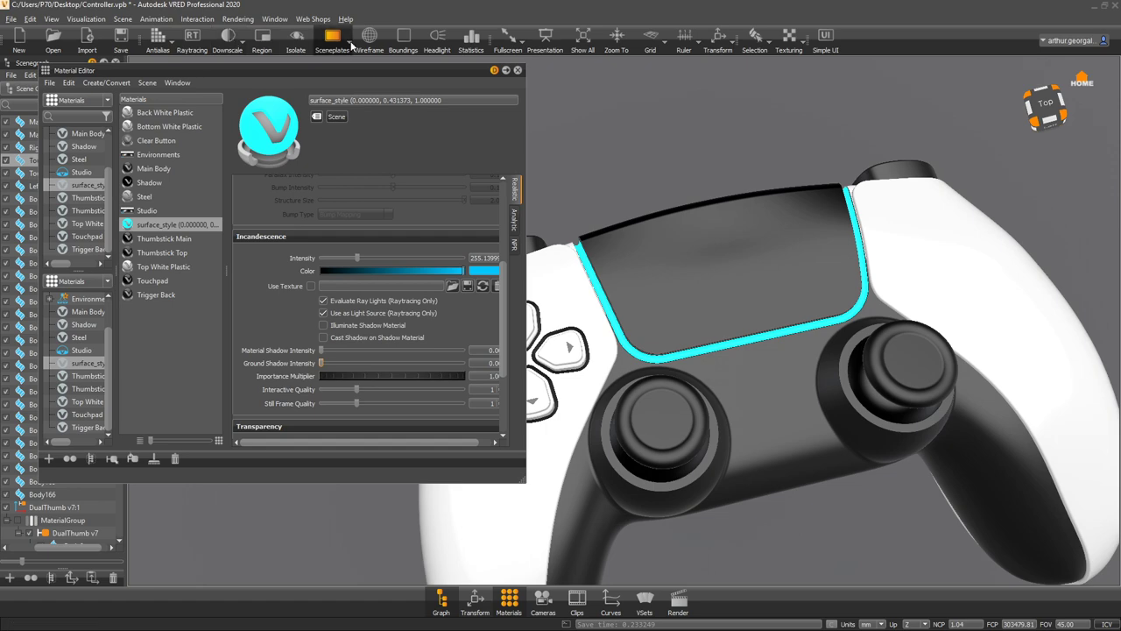
- Preview the glowing strip with raytracing and antialiasing, and switch raytracing off again
{"action": "mouse_move", "coordinate": [935, 323]}
{"action": "left_mouse_down", "text": "alt"}
{"action": "mouse_move", "coordinate": [941, 272]}
{"action": "mouse_move", "coordinate": [916, 206]}
{"action": "left_mouse_up", "text": "alt"}
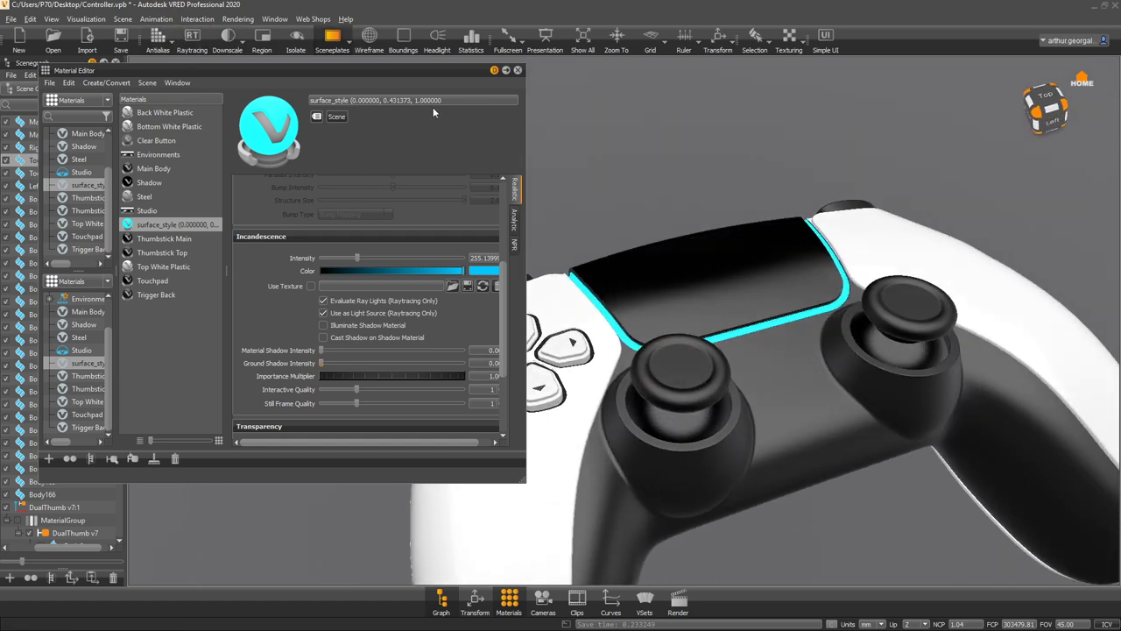
{"action": "left_click", "coordinate": [192, 38]}
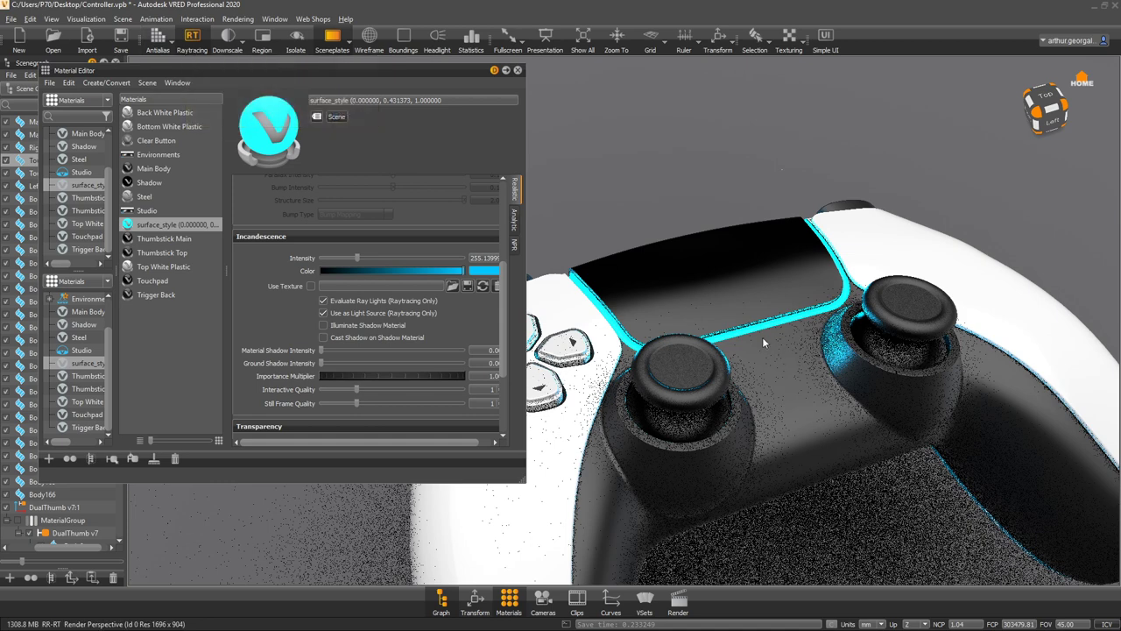
{"action": "left_click", "coordinate": [159, 39]}
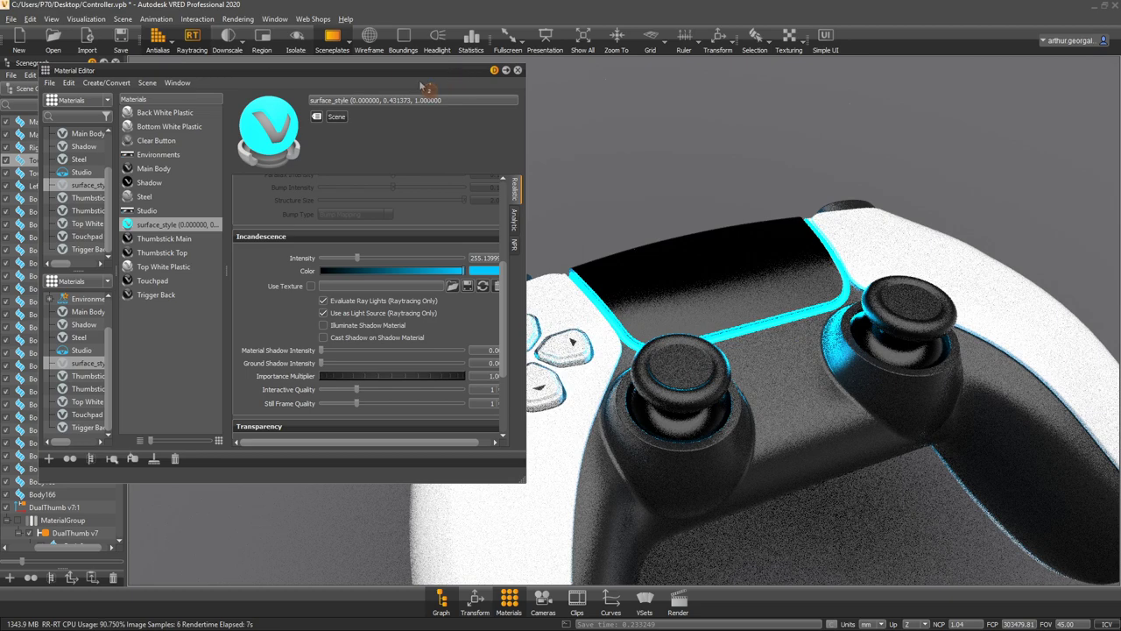
{"action": "left_click_drag", "start_coordinate": [422, 86], "coordinate": [263, 110]}
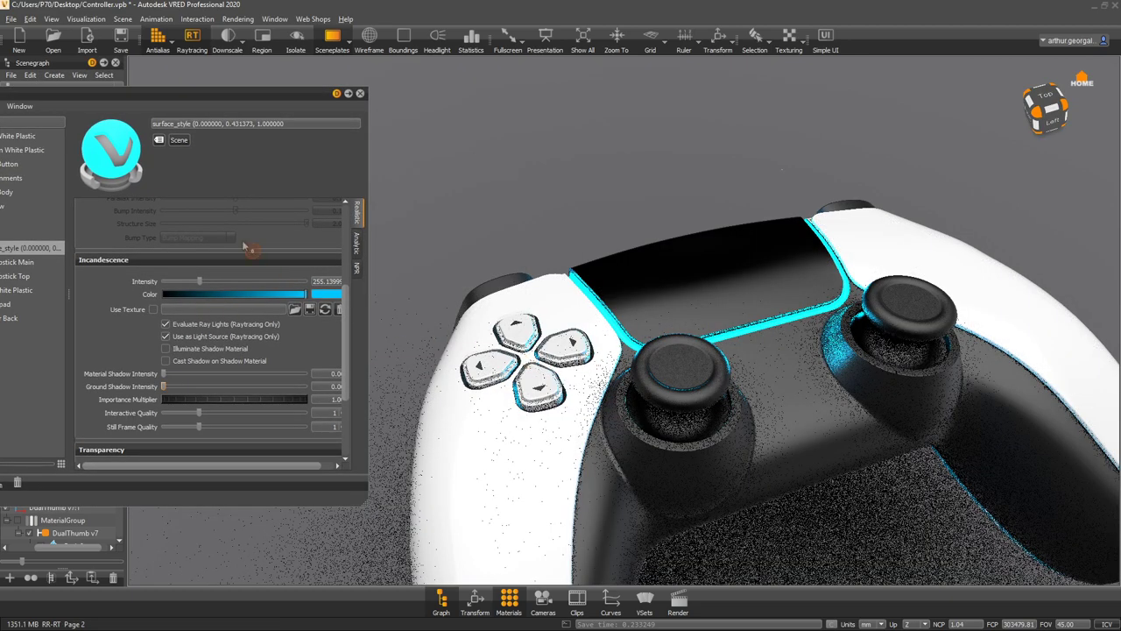
{"action": "left_click", "coordinate": [192, 36]}
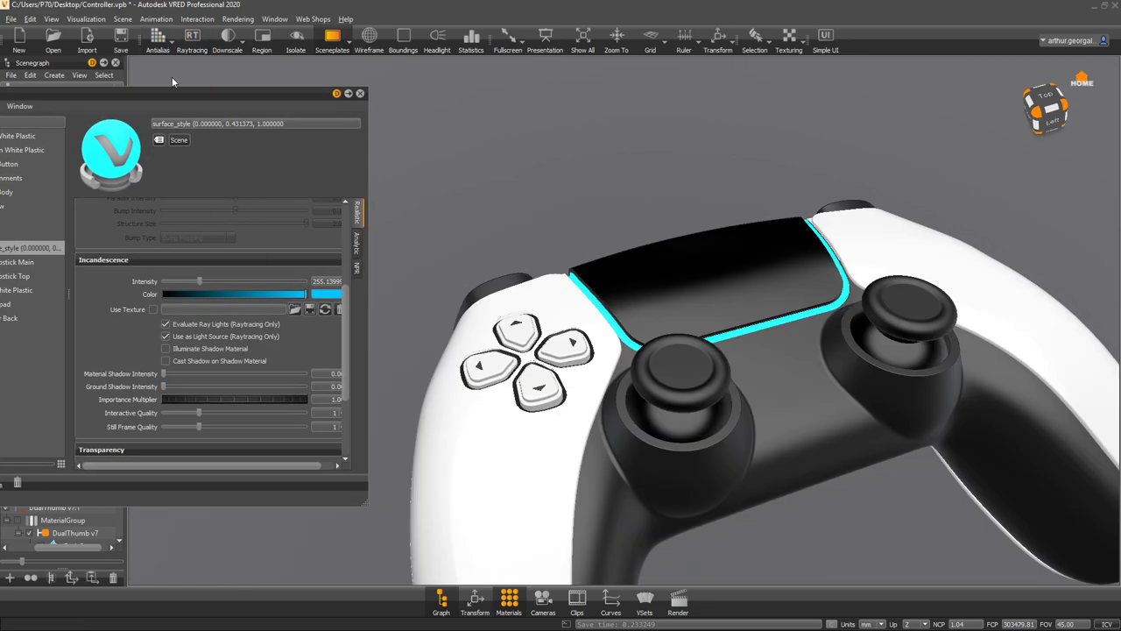
- Select the node that uses the glowing strip material and rename it as Touchpad Light
{"action": "left_click_drag", "start_coordinate": [238, 89], "coordinate": [363, 73]}
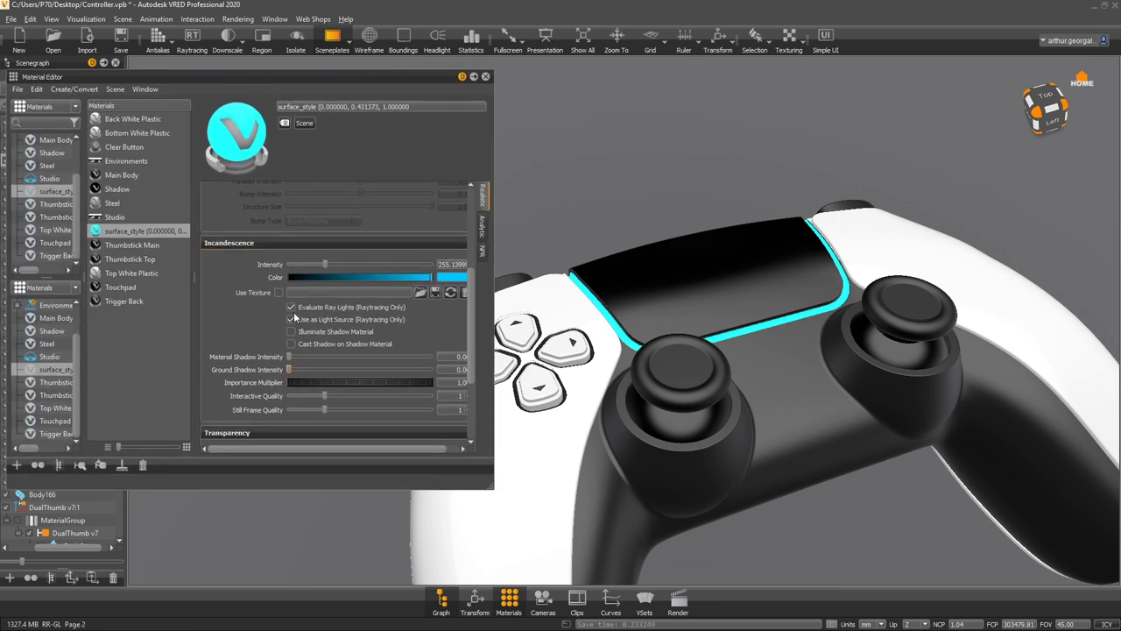
{"action": "left_click_drag", "start_coordinate": [317, 73], "coordinate": [471, 78]}
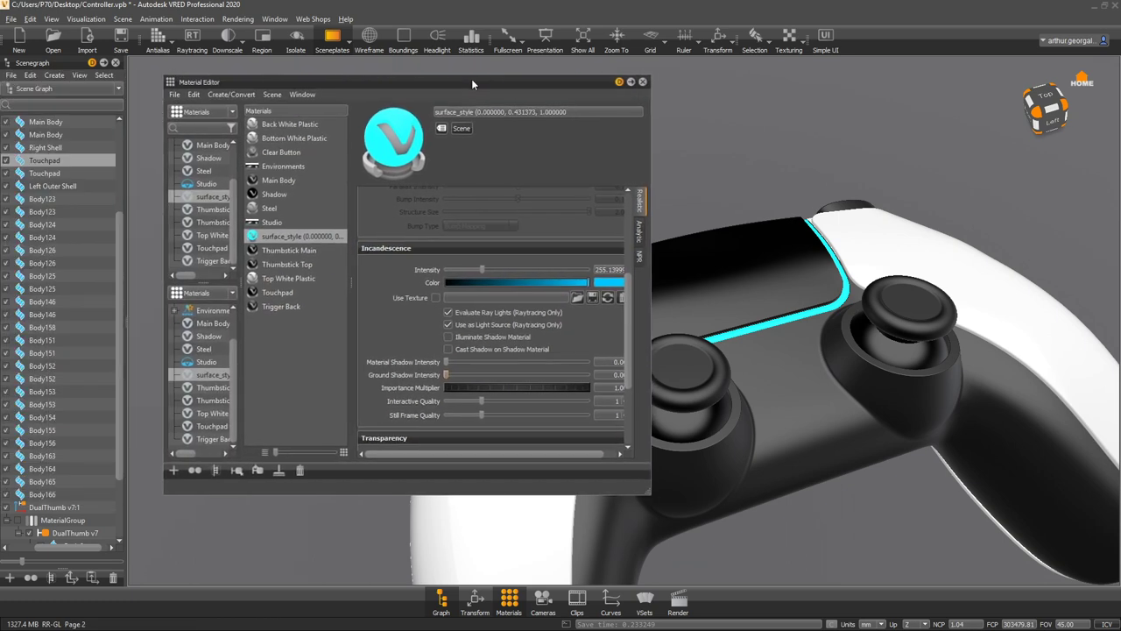
{"action": "left_click", "coordinate": [62, 161]}
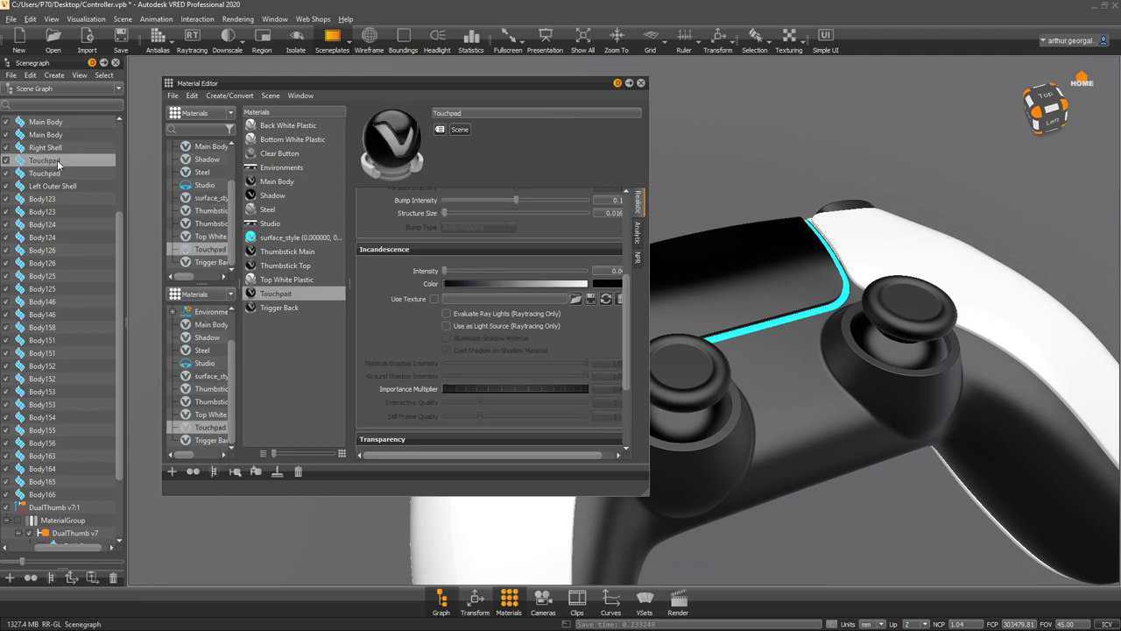
{"action": "left_click", "coordinate": [298, 237]}
{"action": "right_click", "coordinate": [310, 237]}
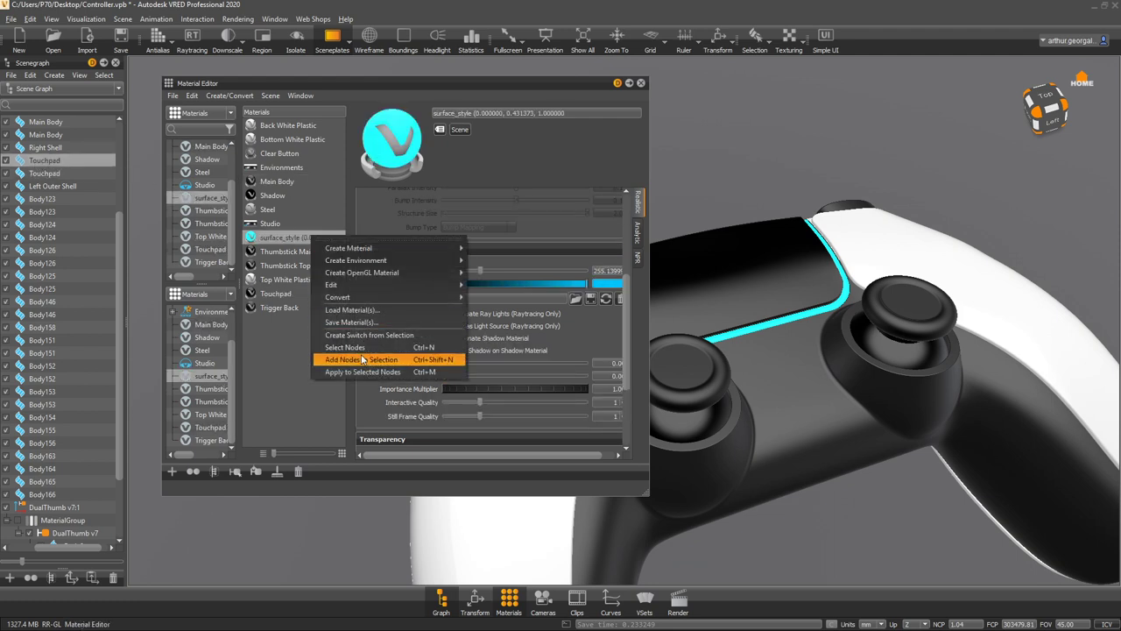
{"action": "left_click", "coordinate": [362, 356]}
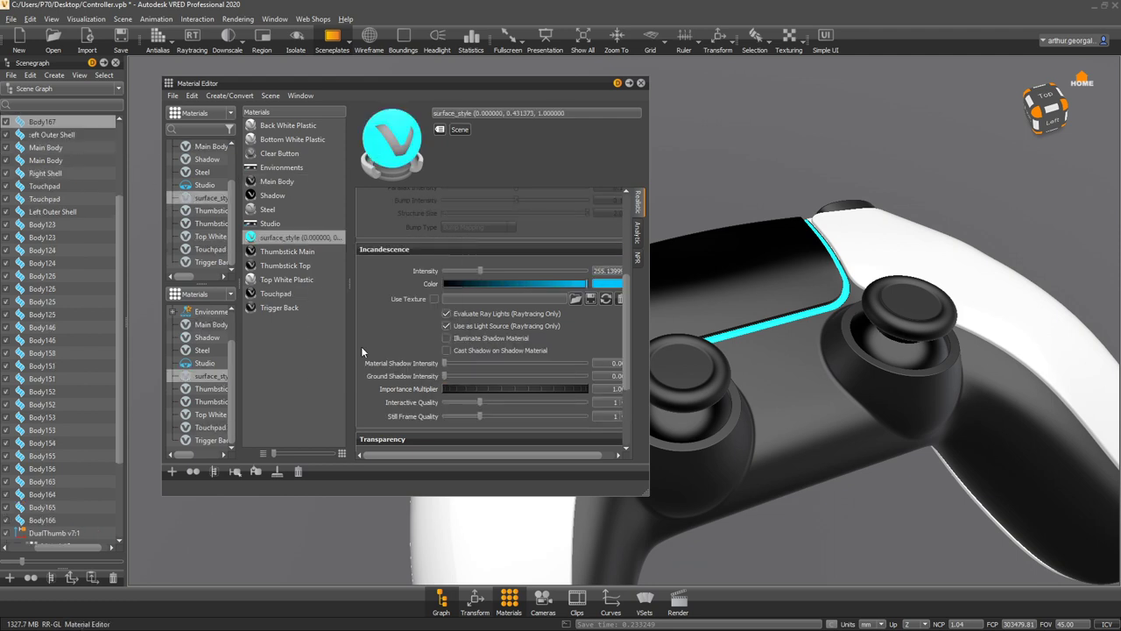
{"action": "double_click", "coordinate": [44, 121]}
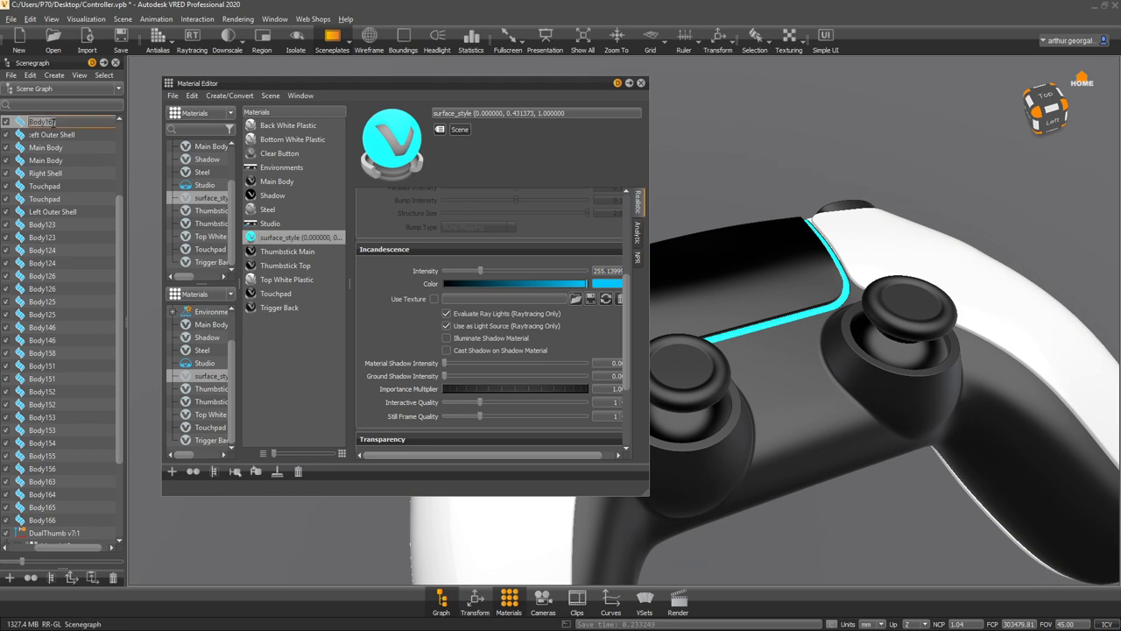
{"action": "type", "text": "Touchpad Light"}
{"action": "key", "text": "Return"}
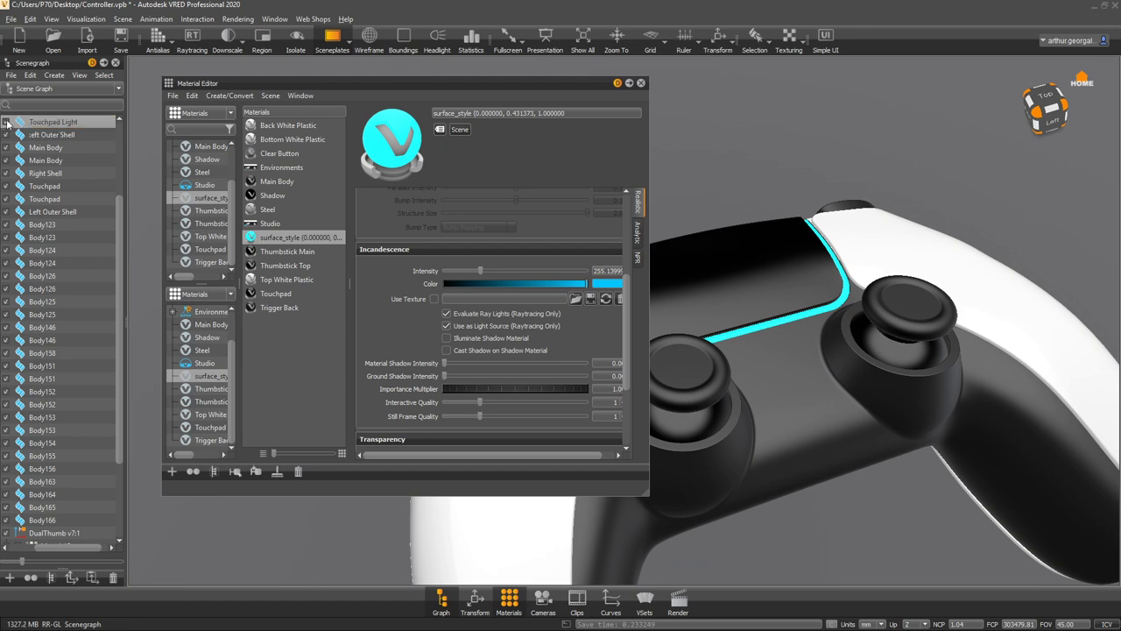
- Hide the Touchpad Light node, close the material editor and view the touchpad area without the strip
{"action": "left_click", "coordinate": [6, 122]}
{"action": "left_click_drag", "start_coordinate": [572, 83], "coordinate": [336, 220]}
{"action": "left_click", "coordinate": [407, 215]}
{"action": "left_click_drag", "start_coordinate": [438, 220], "coordinate": [897, 227]}
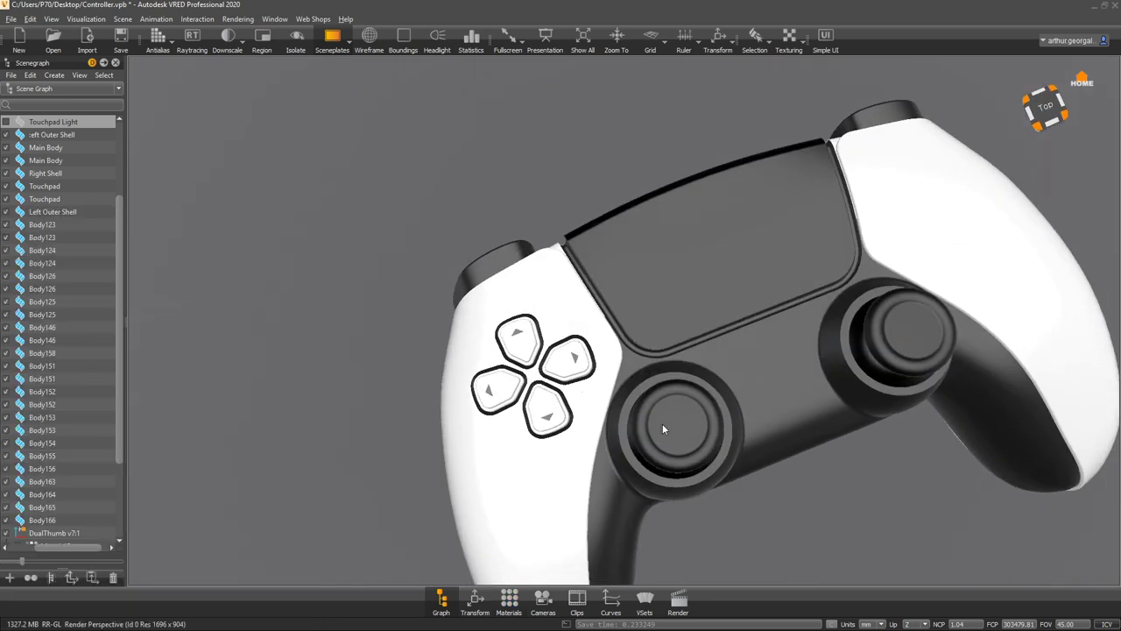
{"action": "left_click_drag", "start_coordinate": [703, 390], "coordinate": [645, 266]}
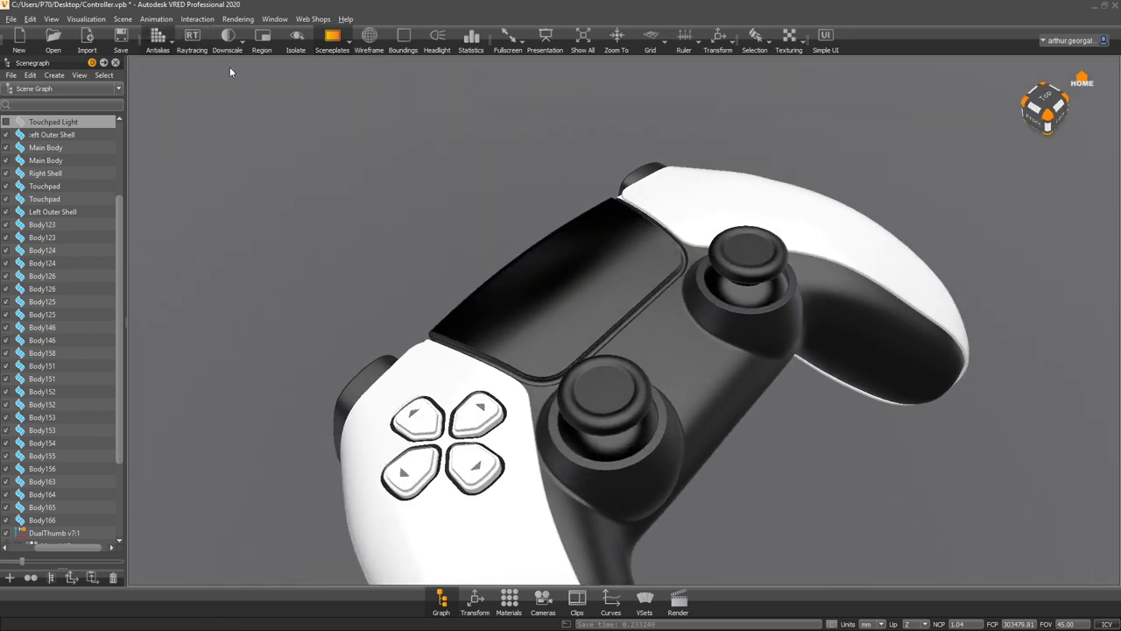
- Create a point light in the scene
{"action": "left_click", "coordinate": [124, 19]}
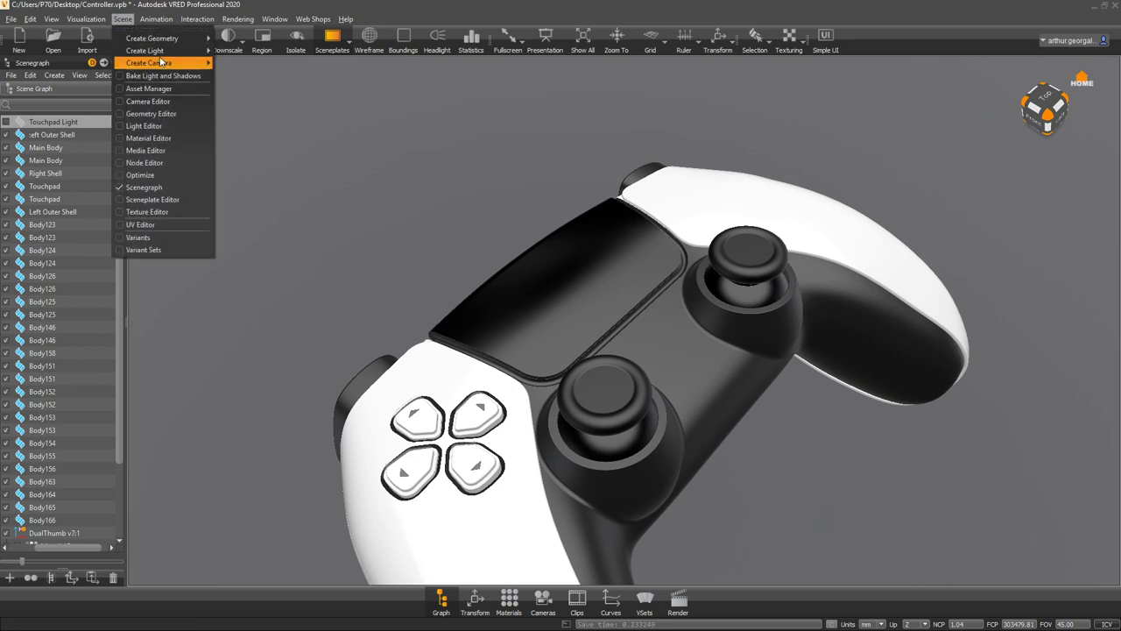
{"action": "mouse_move", "coordinate": [166, 51]}
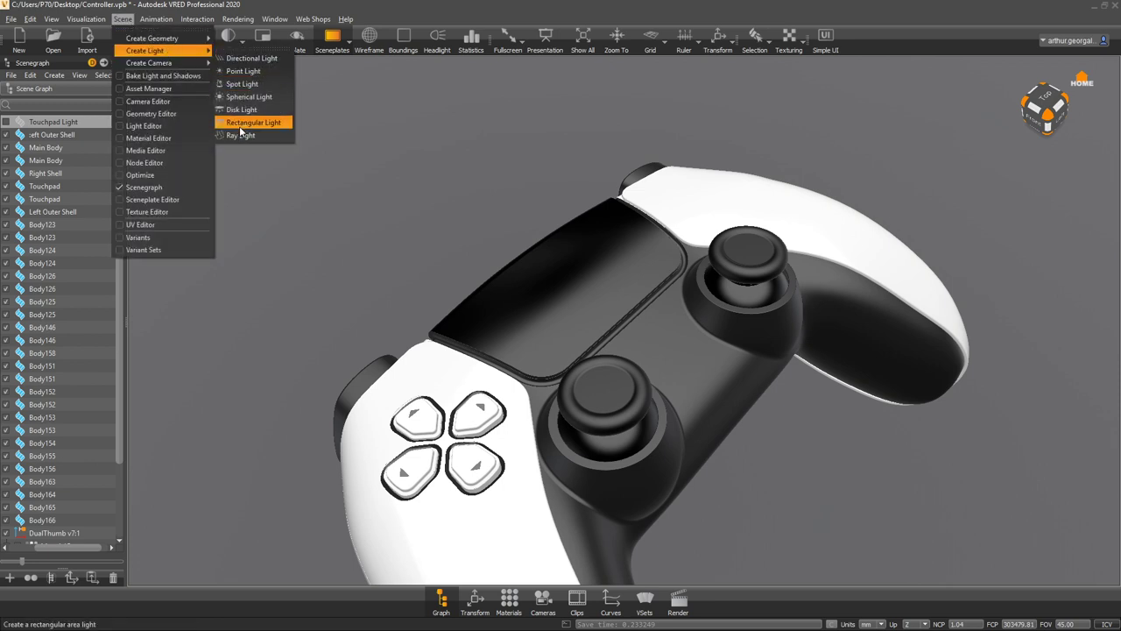
{"action": "left_click", "coordinate": [254, 71]}
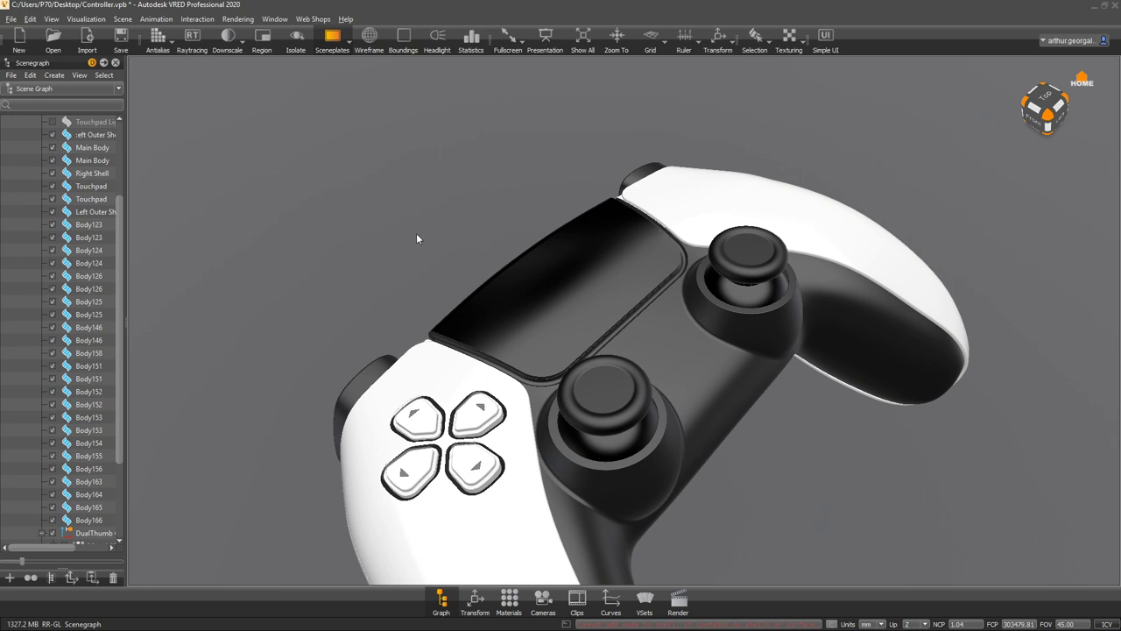
{"action": "scroll", "coordinate": [70, 226], "scroll_direction": "down", "scroll_amount": 5}
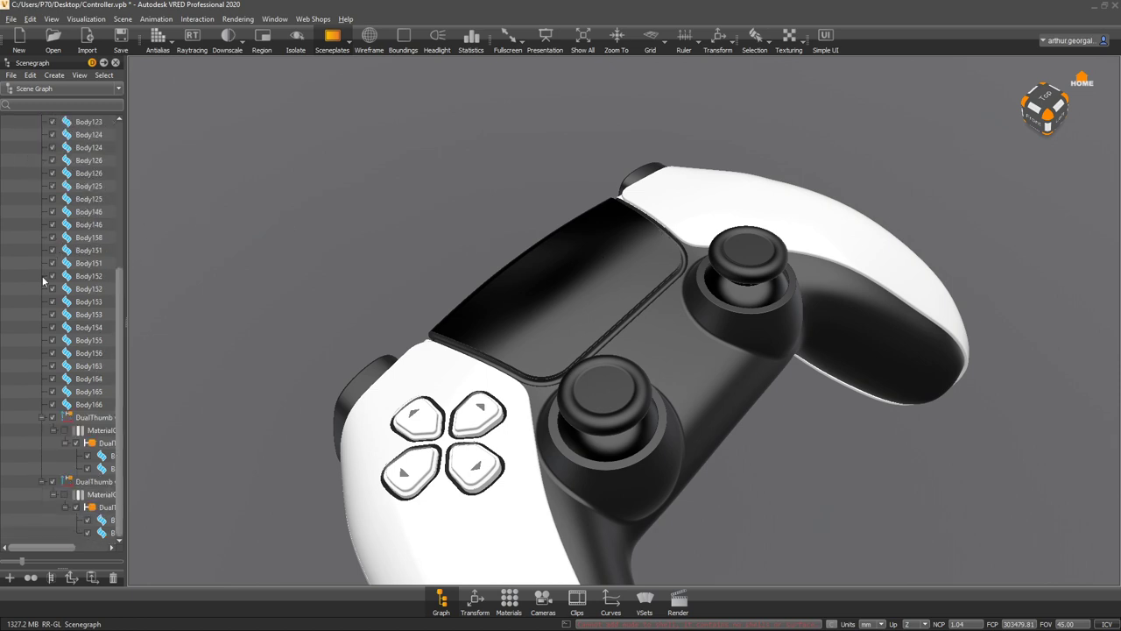
- Open the light editor and add a point light to the scene's list of lights
{"action": "scroll", "coordinate": [523, 293], "scroll_direction": "down", "scroll_amount": 15}
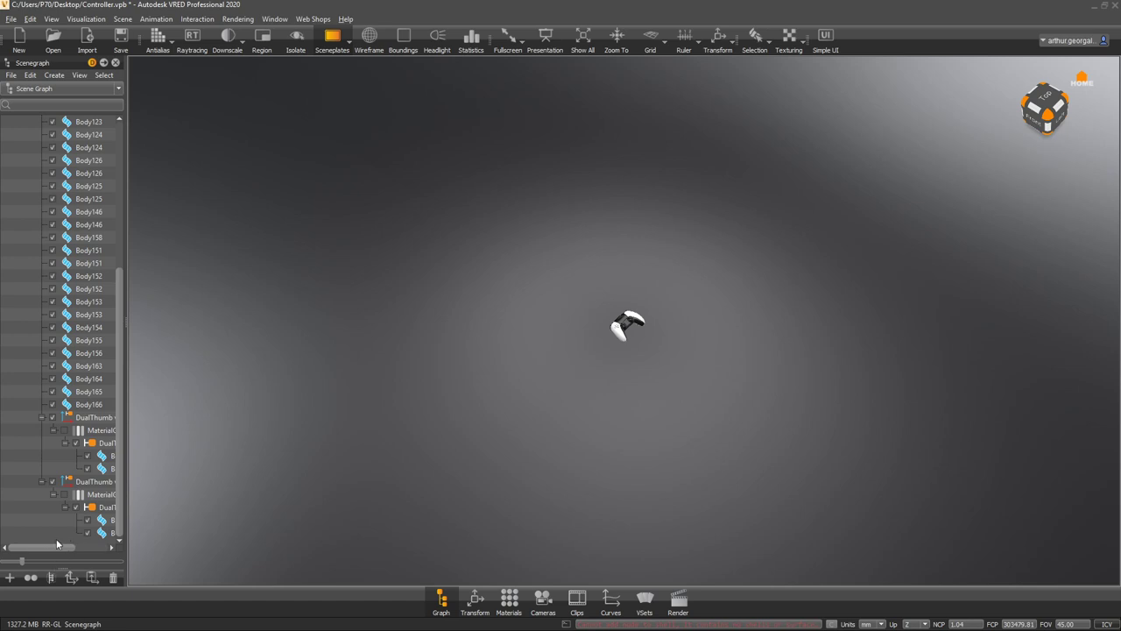
{"action": "left_click", "coordinate": [78, 537]}
{"action": "scroll", "coordinate": [54, 331], "scroll_direction": "up", "scroll_amount": 6}
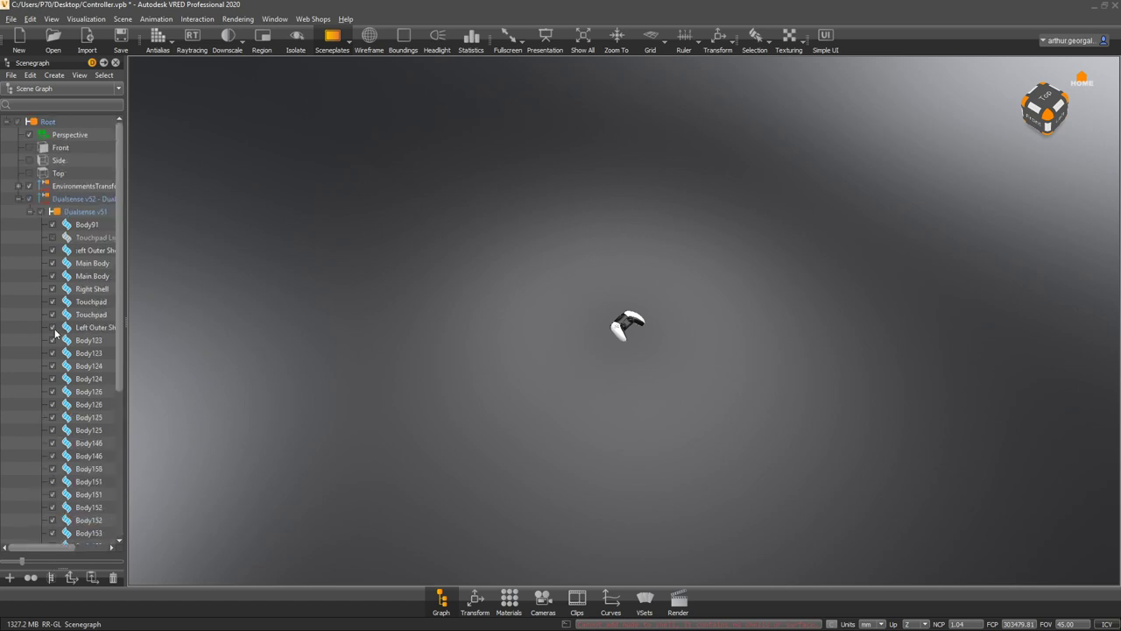
{"action": "left_click", "coordinate": [87, 199]}
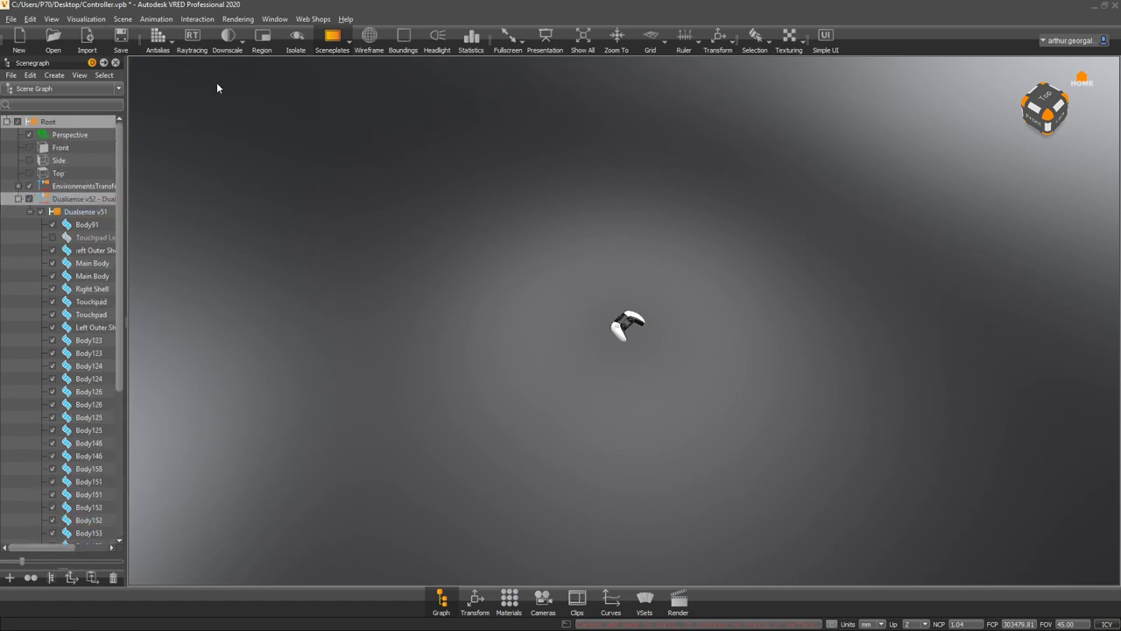
{"action": "left_click", "coordinate": [121, 18]}
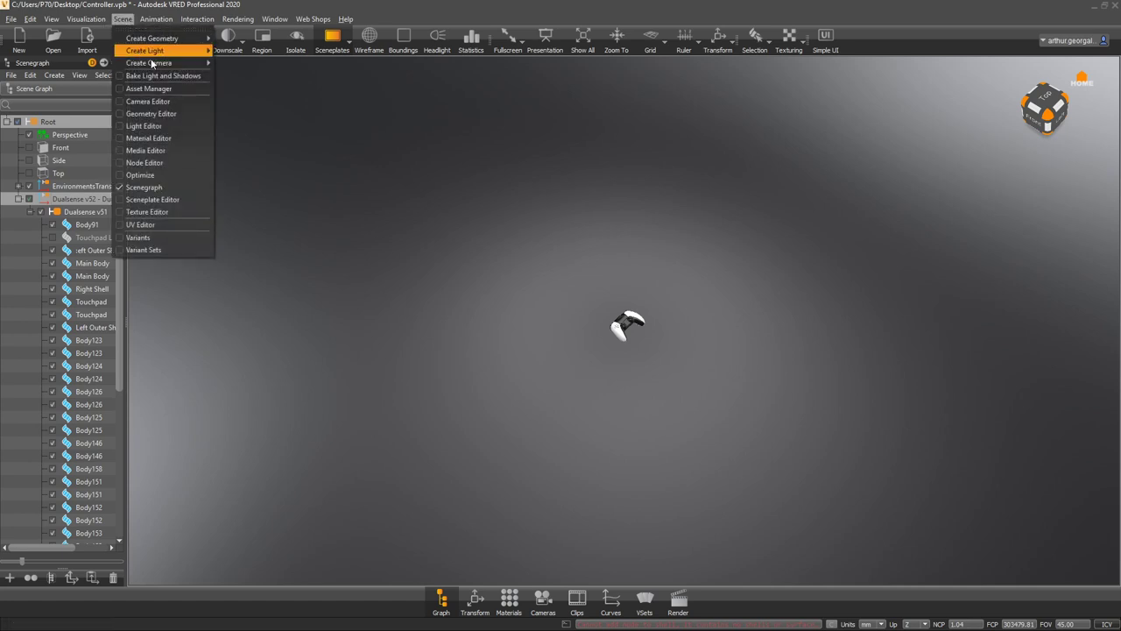
{"action": "left_click", "coordinate": [178, 130]}
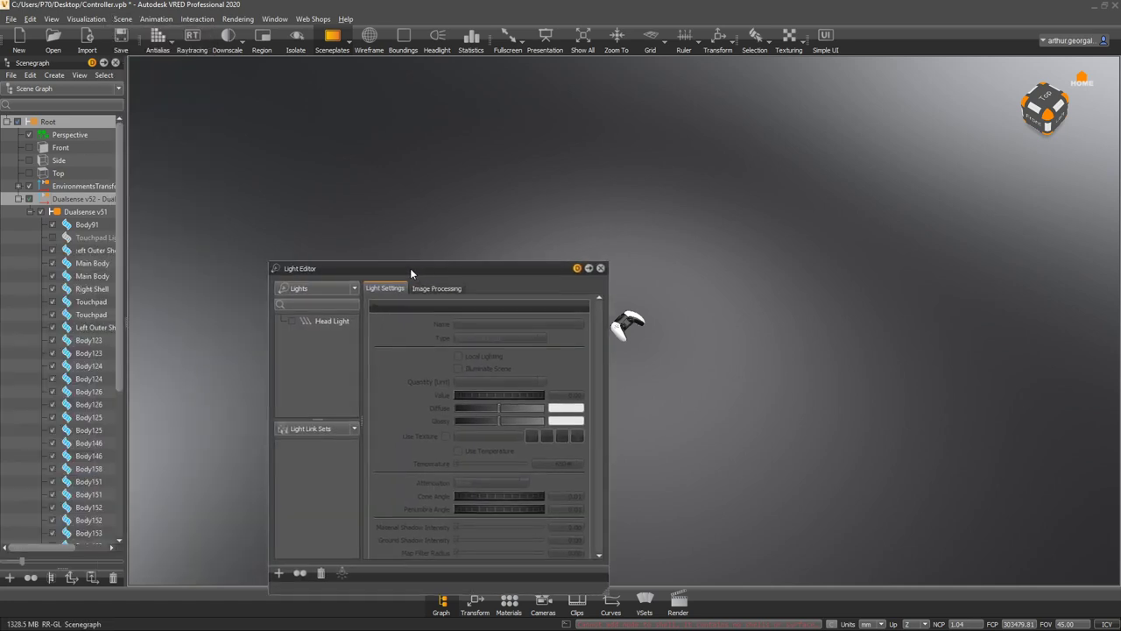
{"action": "left_click_drag", "start_coordinate": [410, 269], "coordinate": [286, 228]}
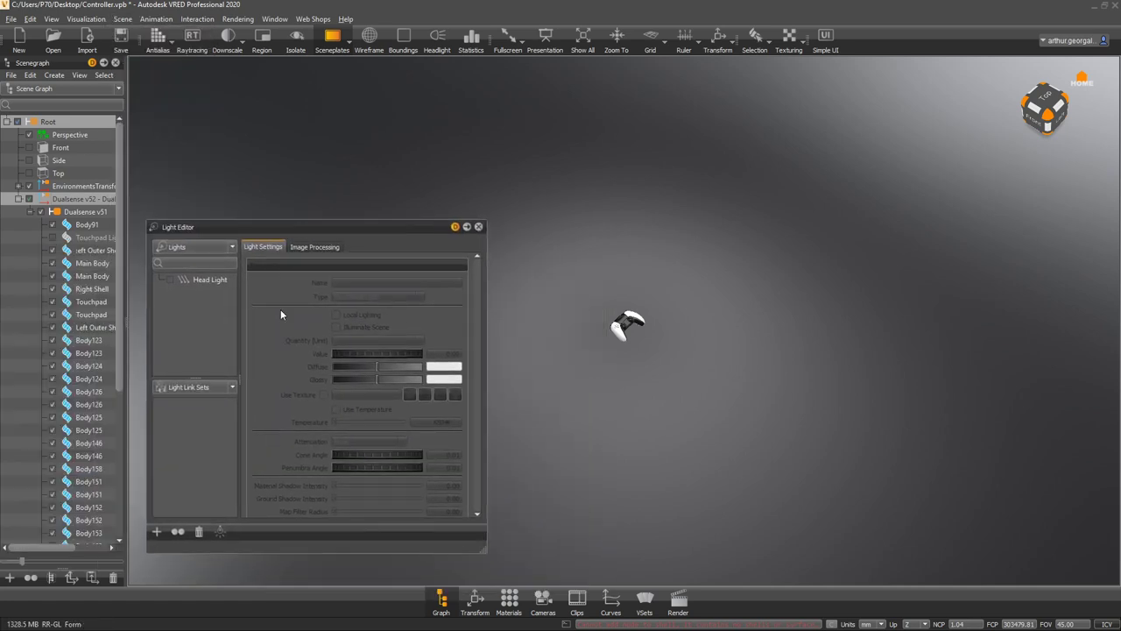
{"action": "left_click", "coordinate": [158, 532]}
{"action": "left_click", "coordinate": [188, 441]}
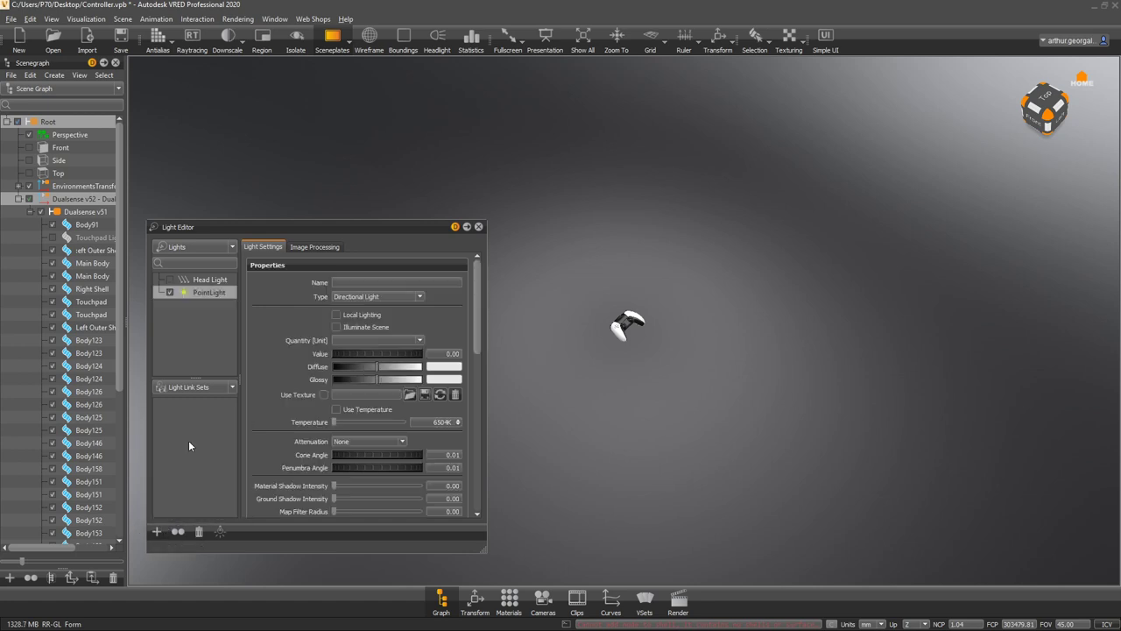
- Enable the transform manipulator for the point light and raise the light vertically above the controller's touchpad
{"action": "left_click", "coordinate": [723, 39]}
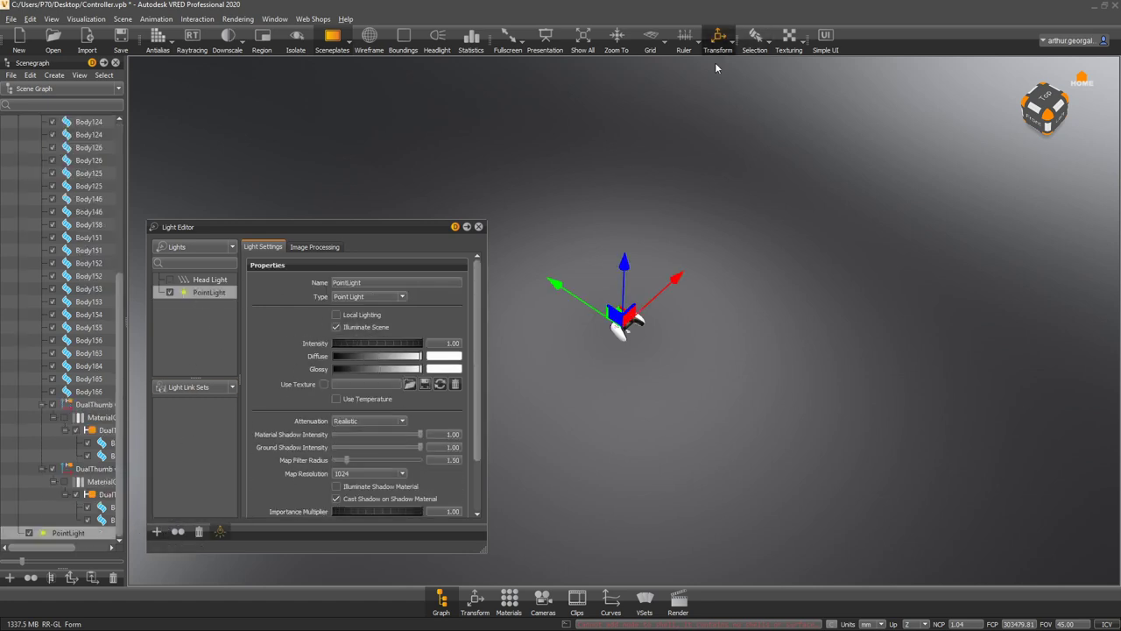
{"action": "mouse_move", "coordinate": [670, 325]}
{"action": "right_mouse_down", "text": "alt"}
{"action": "mouse_move", "coordinate": [560, 529]}
{"action": "mouse_move", "coordinate": [531, 530]}
{"action": "mouse_move", "coordinate": [586, 549]}
{"action": "right_mouse_up", "text": "alt"}
{"action": "mouse_move", "coordinate": [586, 549]}
{"action": "left_mouse_down", "text": "alt"}
{"action": "mouse_move", "coordinate": [749, 300]}
{"action": "mouse_move", "coordinate": [685, 381]}
{"action": "left_mouse_up", "text": "alt"}
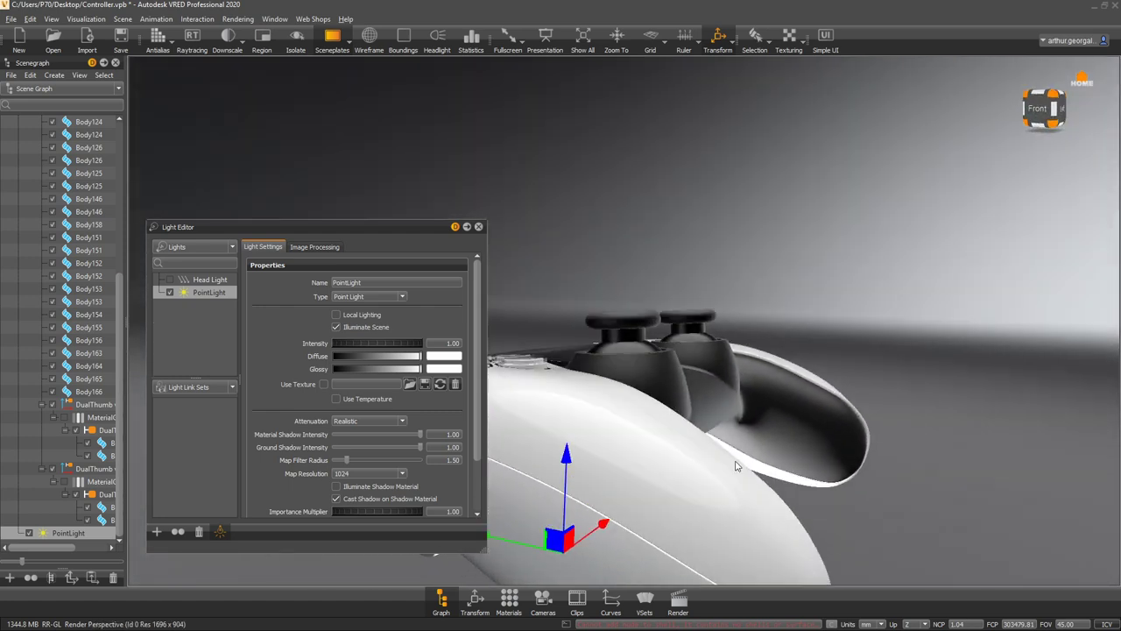
{"action": "middle_click_drag", "start_coordinate": [736, 466], "coordinate": [838, 410], "text": "alt"}
{"action": "left_click_drag", "start_coordinate": [624, 436], "coordinate": [678, 127]}
{"action": "left_click_drag", "start_coordinate": [741, 309], "coordinate": [641, 454], "text": "alt"}
{"action": "left_click_drag", "start_coordinate": [387, 228], "coordinate": [265, 148]}
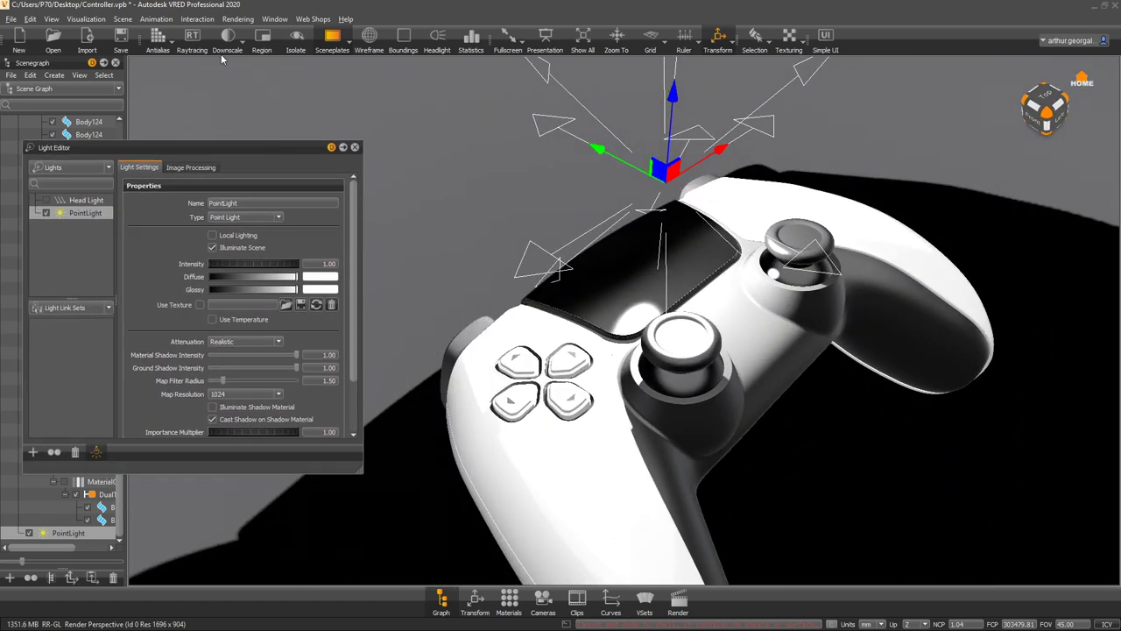
- Turn on raytracing and disable Cast Shadow on Shadow Material for the point light
{"action": "left_click", "coordinate": [158, 35]}
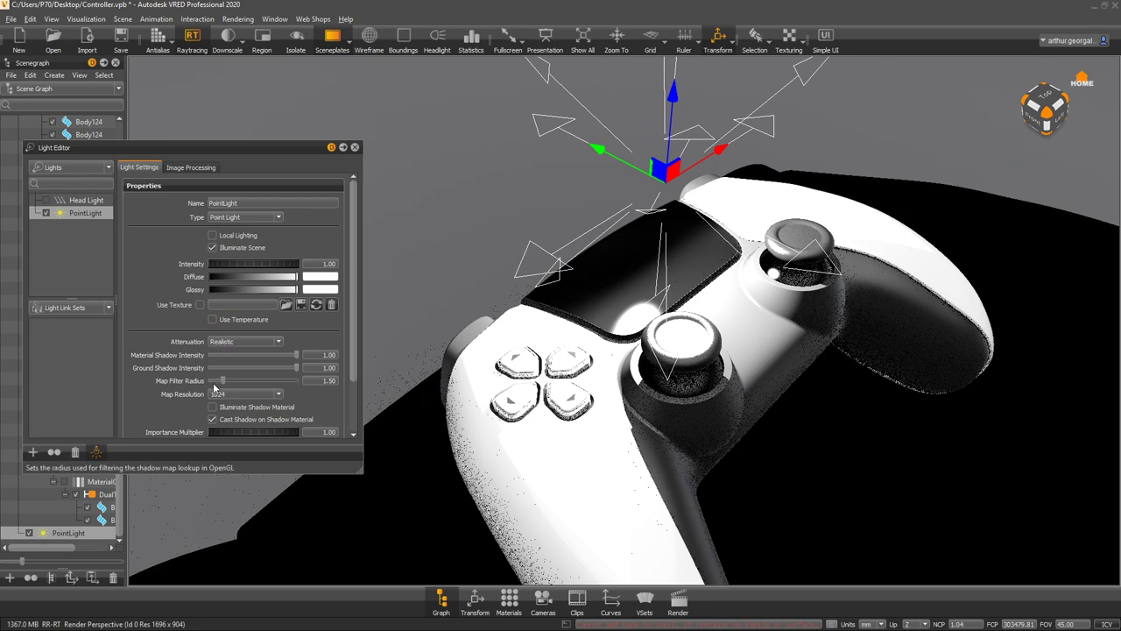
{"action": "left_click", "coordinate": [213, 420]}
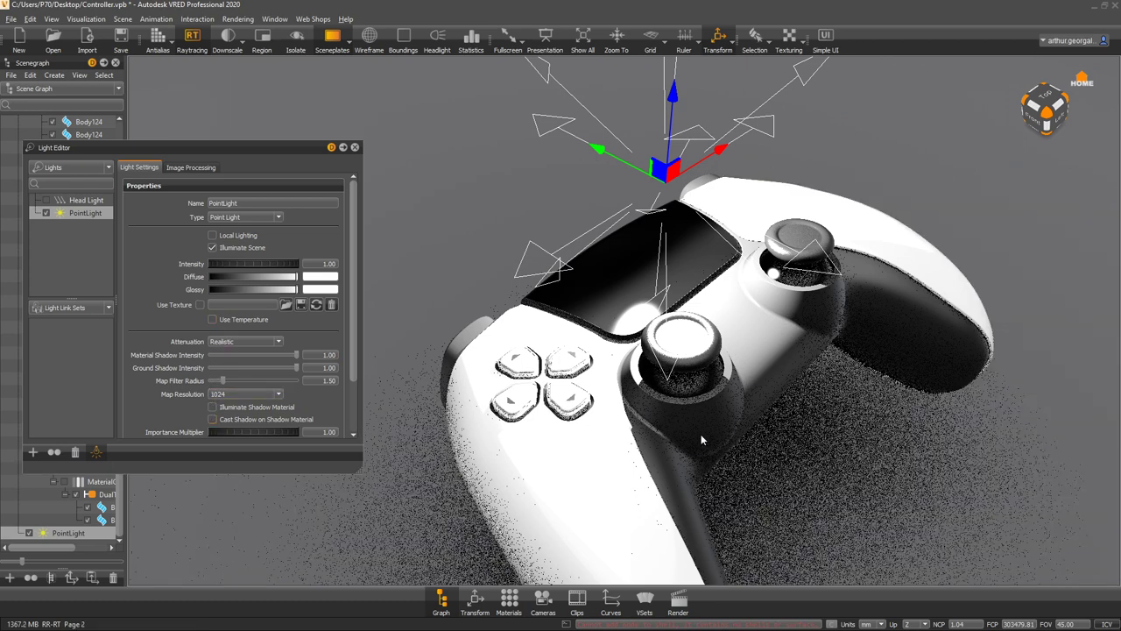
{"action": "left_click_drag", "start_coordinate": [701, 434], "coordinate": [787, 309]}
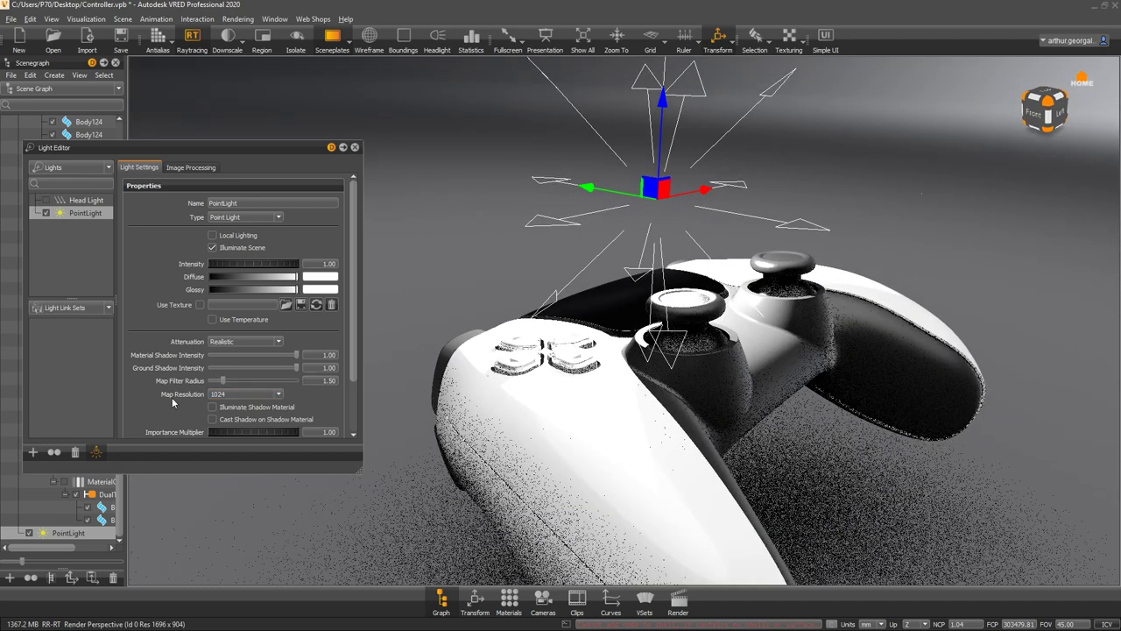
- Set the point light's ground shadow intensity and material shadow intensity to 0.00
{"action": "scroll", "coordinate": [154, 416], "scroll_direction": "down", "scroll_amount": 2}
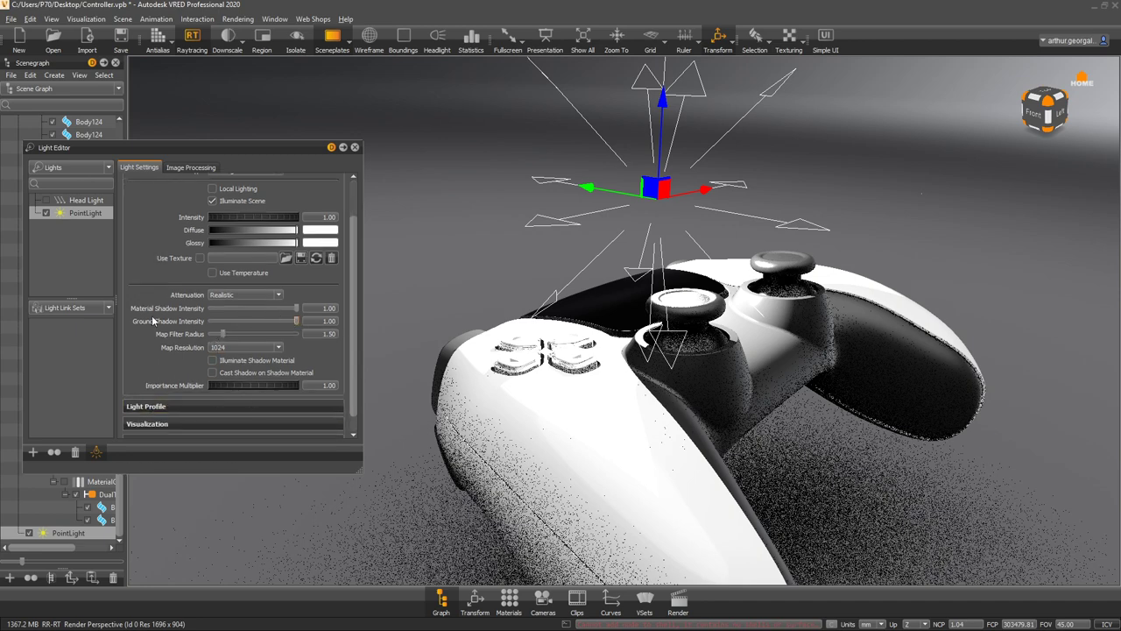
{"action": "mouse_move", "coordinate": [152, 321]}
{"action": "left_mouse_down"}
{"action": "mouse_move", "coordinate": [293, 317]}
{"action": "mouse_move", "coordinate": [164, 312]}
{"action": "left_mouse_up"}
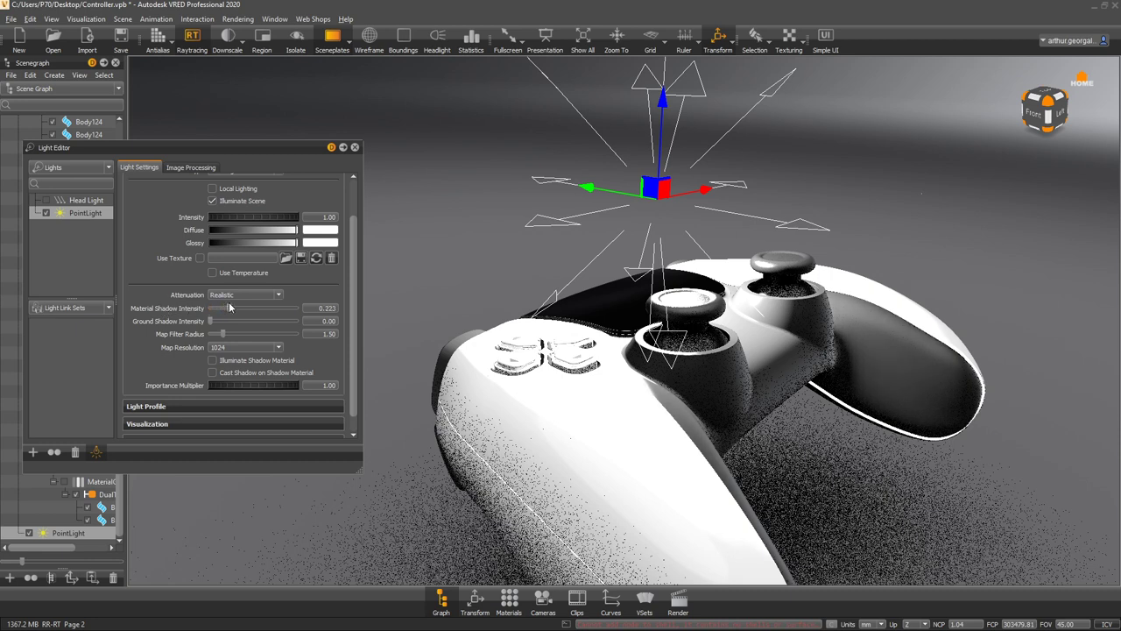
{"action": "left_click_drag", "start_coordinate": [236, 305], "coordinate": [235, 306]}
{"action": "left_click_drag", "start_coordinate": [115, 308], "coordinate": [115, 308]}
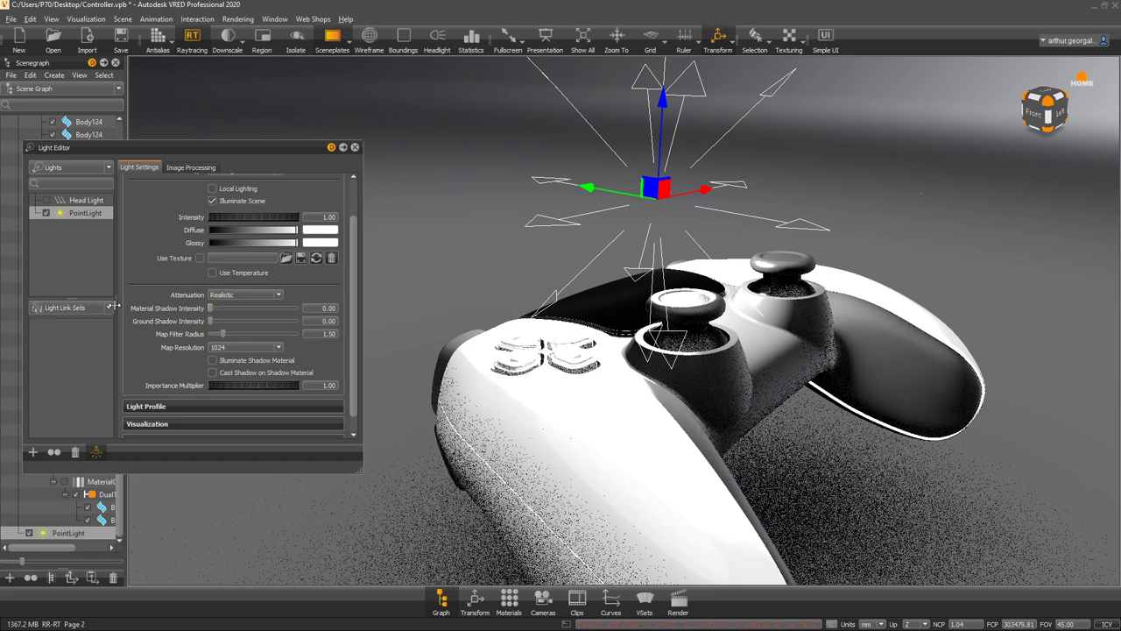
- Switch raytracing off and raise the point light higher above the controller
{"action": "right_click_drag", "start_coordinate": [651, 350], "coordinate": [681, 426]}
{"action": "left_click_drag", "start_coordinate": [701, 373], "coordinate": [712, 465]}
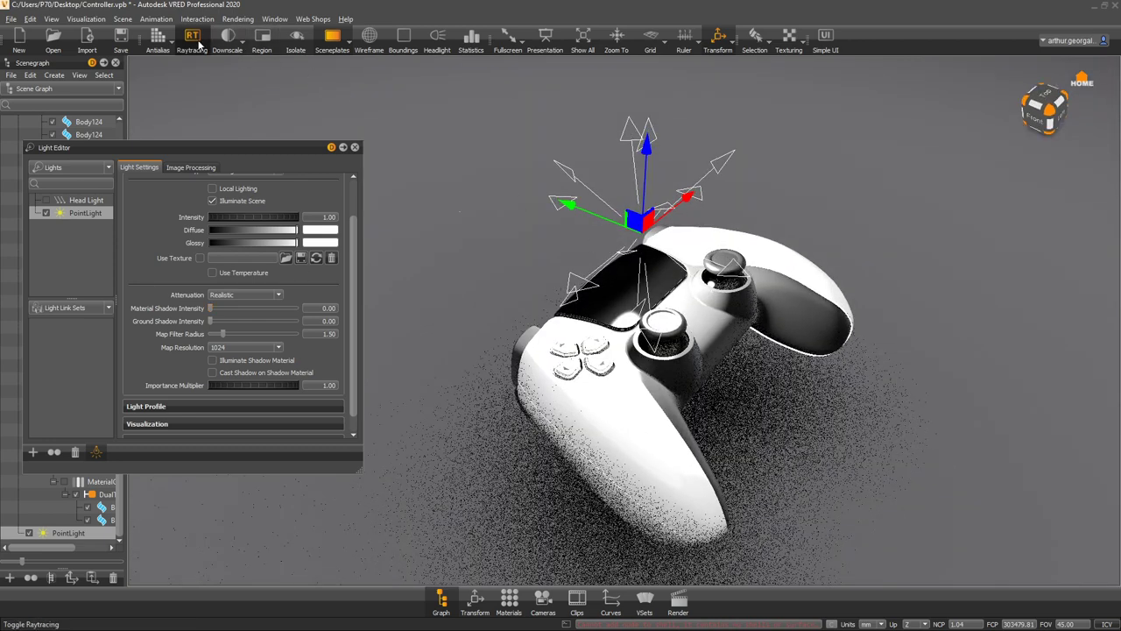
{"action": "left_click", "coordinate": [192, 39]}
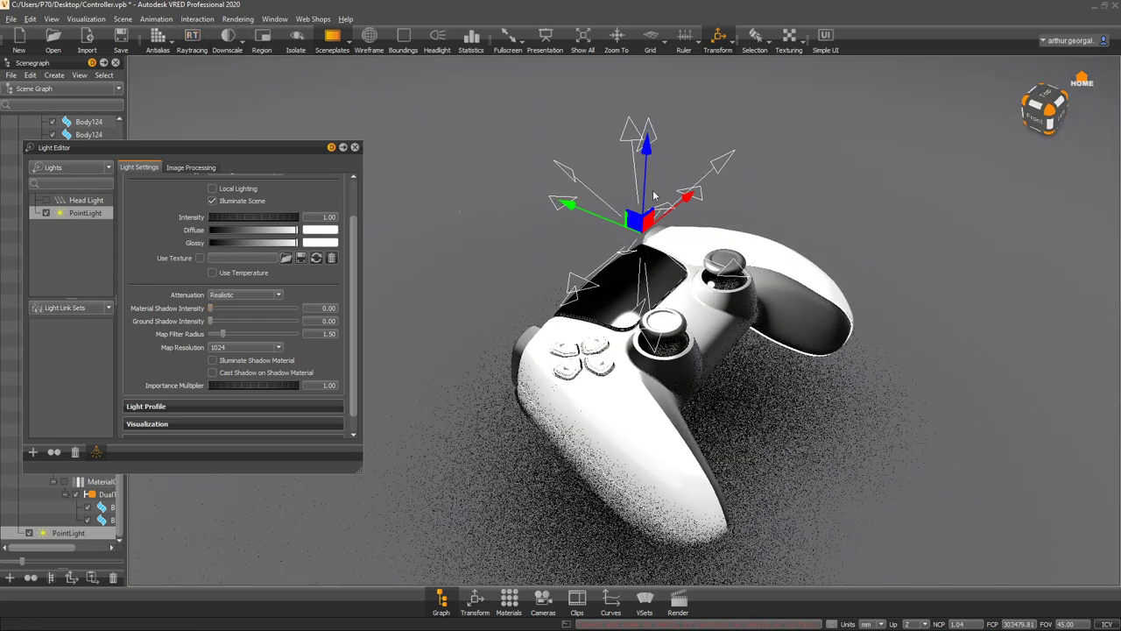
{"action": "left_click_drag", "start_coordinate": [649, 175], "coordinate": [682, 2]}
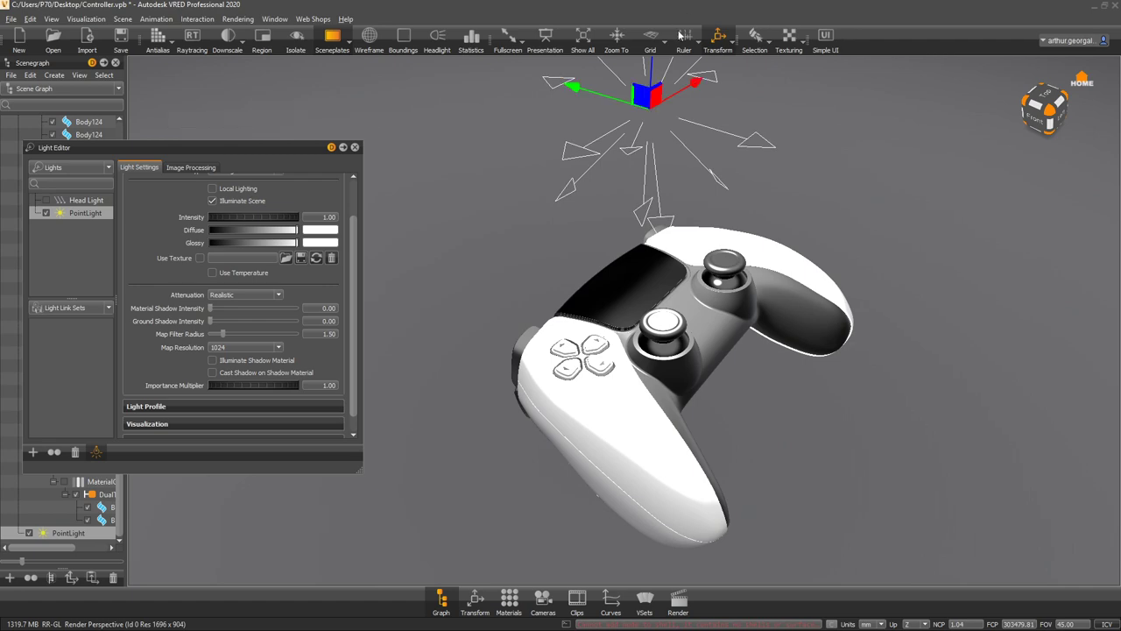
{"action": "left_click_drag", "start_coordinate": [697, 262], "coordinate": [643, 160]}
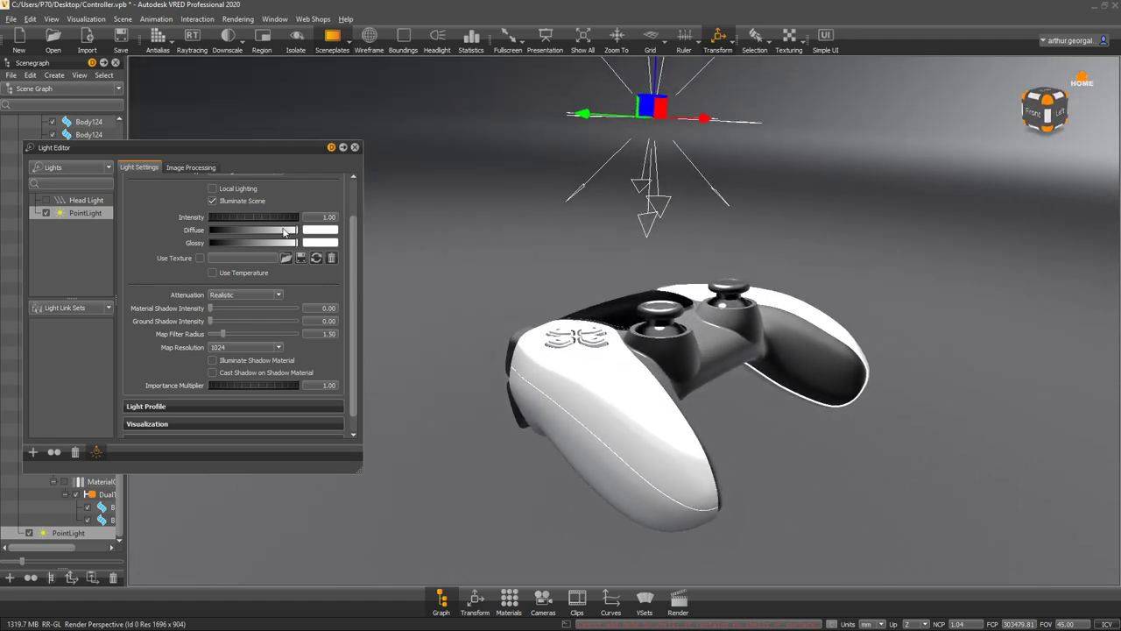
- Set the point light's diffuse colour to a saturated cyan with a hue of about 192
{"action": "left_click", "coordinate": [321, 232]}
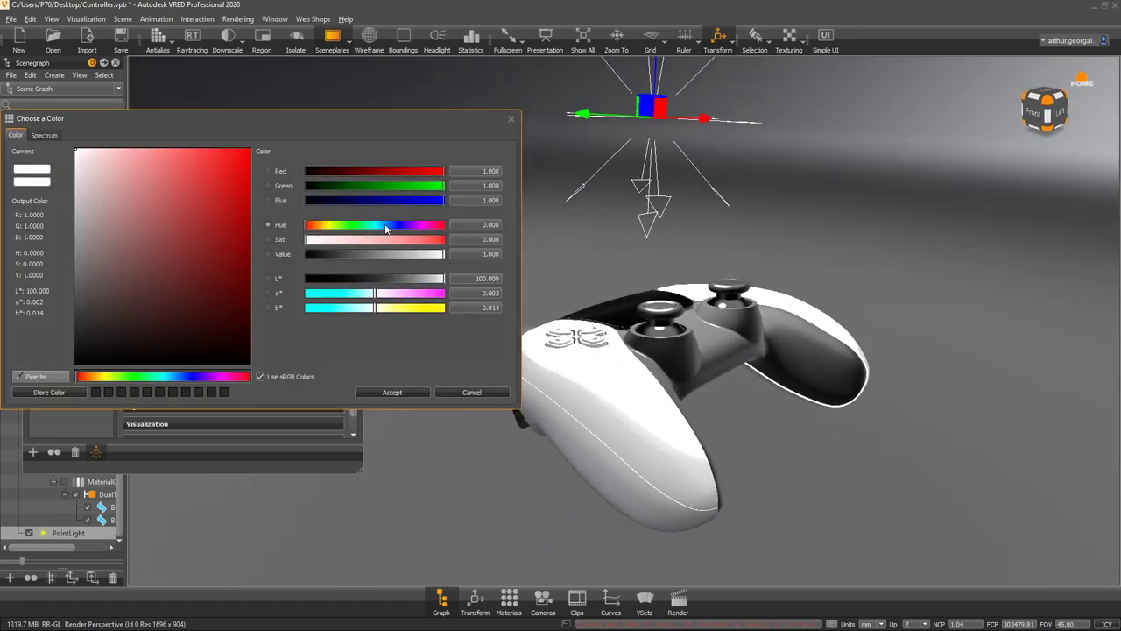
{"action": "left_click", "coordinate": [379, 227]}
{"action": "mouse_move", "coordinate": [198, 189]}
{"action": "left_mouse_down"}
{"action": "mouse_move", "coordinate": [228, 163]}
{"action": "mouse_move", "coordinate": [226, 142]}
{"action": "mouse_move", "coordinate": [168, 134]}
{"action": "mouse_move", "coordinate": [253, 147]}
{"action": "left_mouse_up"}
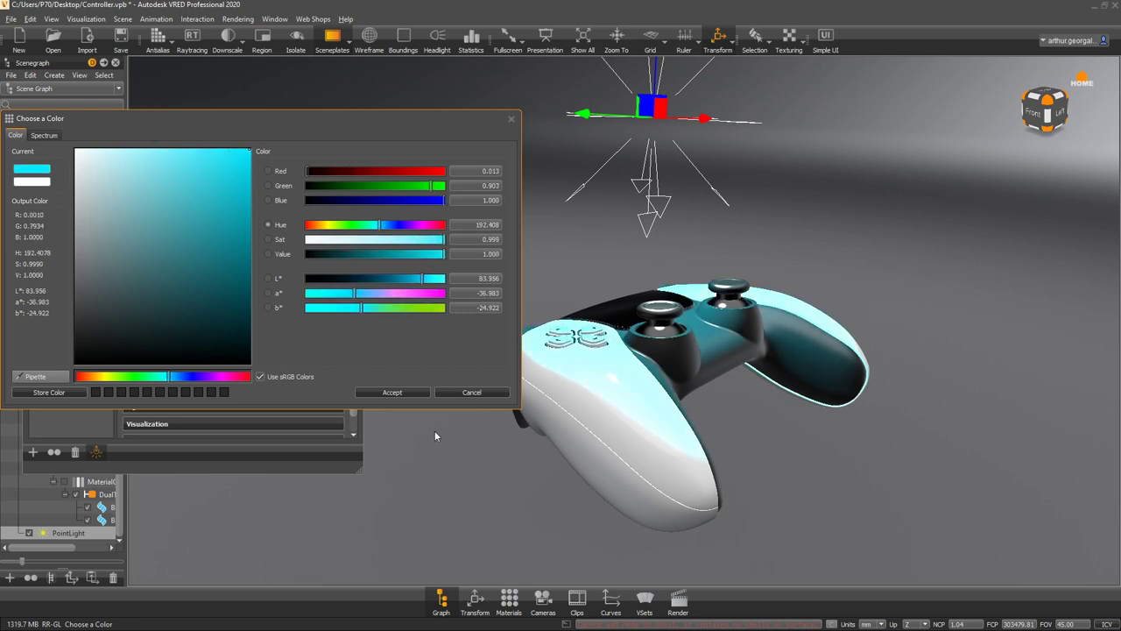
{"action": "left_click", "coordinate": [393, 392]}
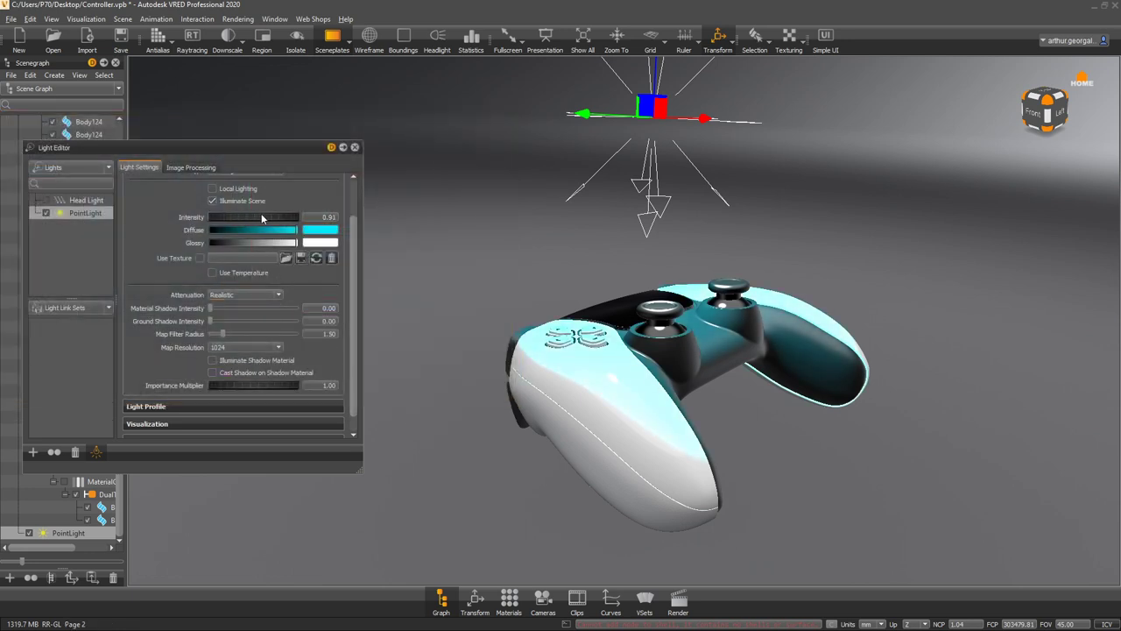
- Reduce the point light's intensity to 0.08 and check its effect on the controller's surface up close
{"action": "left_click_drag", "start_coordinate": [235, 224], "coordinate": [212, 223]}
{"action": "left_click_drag", "start_coordinate": [799, 295], "coordinate": [511, 261], "text": "alt"}
{"action": "right_click_drag", "start_coordinate": [510, 260], "coordinate": [526, 351], "text": "alt"}
{"action": "left_click_drag", "start_coordinate": [526, 350], "coordinate": [965, 146], "text": "alt"}
{"action": "scroll", "coordinate": [755, 273], "scroll_direction": "down", "scroll_amount": 5}
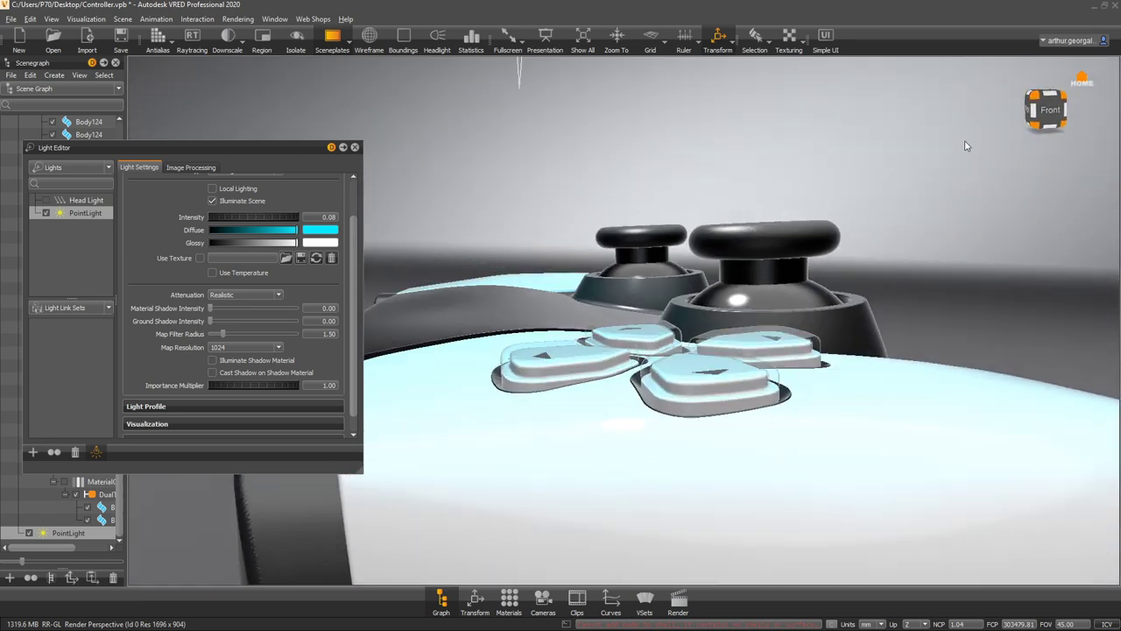
- Change the point light's diffuse colour to a pale pink by raising its red component
{"action": "left_click", "coordinate": [326, 231]}
{"action": "left_click_drag", "start_coordinate": [364, 171], "coordinate": [445, 171]}
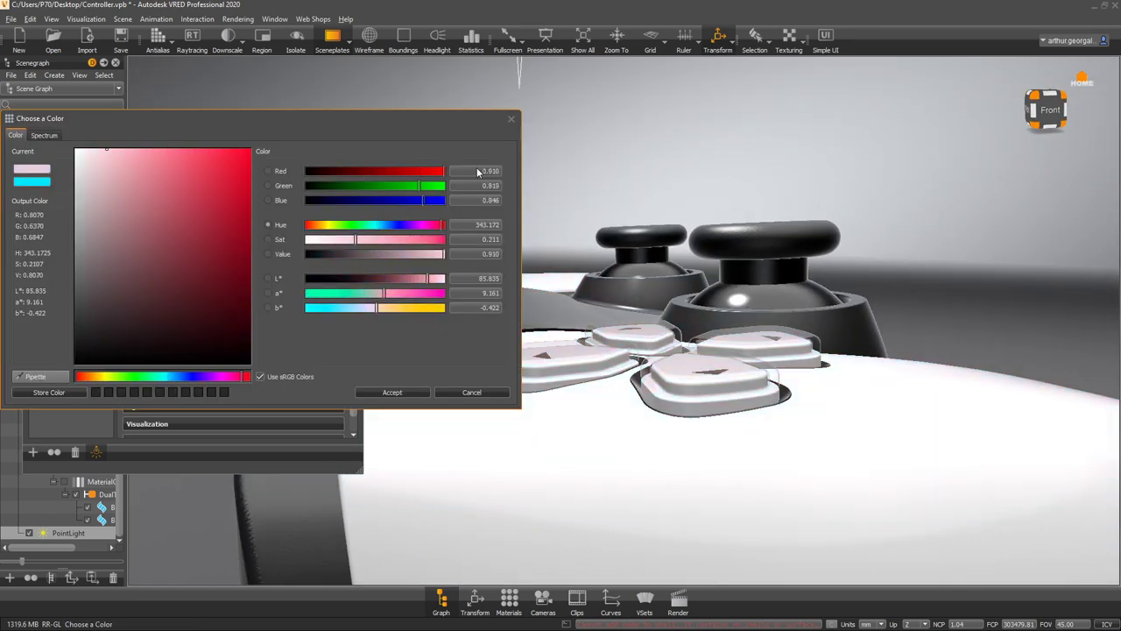
{"action": "left_click", "coordinate": [392, 393]}
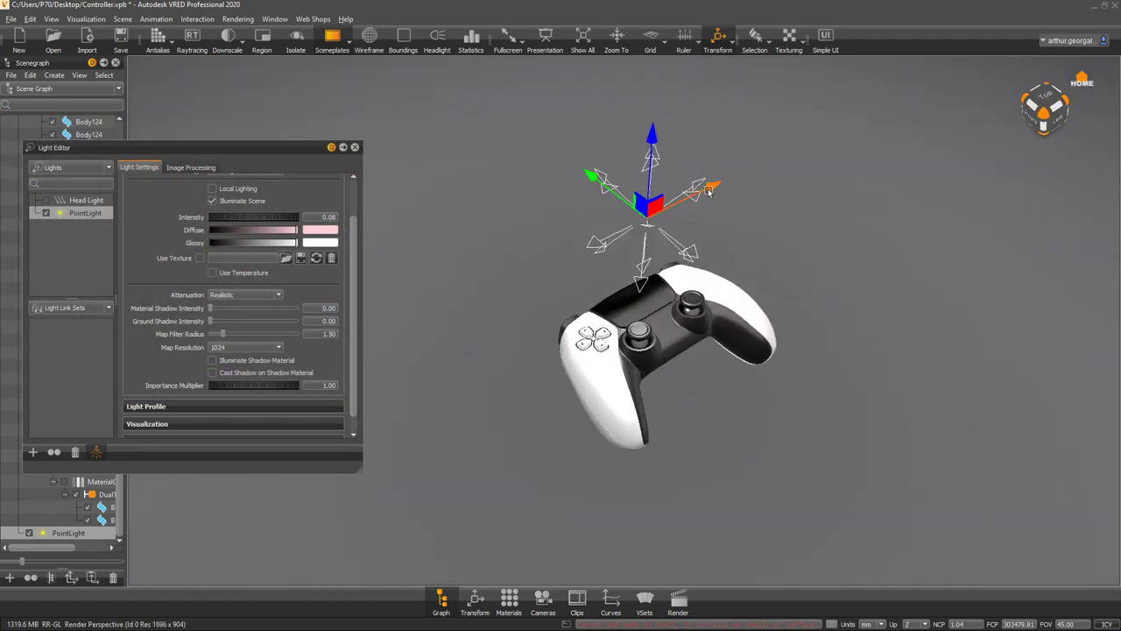
- Try moving the point light along its red axis, and undo the last two changes
{"action": "mouse_move", "coordinate": [712, 200]}
{"action": "left_mouse_down"}
{"action": "mouse_move", "coordinate": [816, 149]}
{"action": "mouse_move", "coordinate": [762, 188]}
{"action": "mouse_move", "coordinate": [604, 254]}
{"action": "mouse_move", "coordinate": [677, 229]}
{"action": "mouse_move", "coordinate": [612, 259]}
{"action": "mouse_move", "coordinate": [629, 252]}
{"action": "mouse_move", "coordinate": [612, 317]}
{"action": "left_mouse_up"}
{"action": "key", "text": "ctrl+z"}
{"action": "key", "text": "ctrl+z"}
{"action": "right_click_drag", "start_coordinate": [612, 317], "coordinate": [504, 429]}
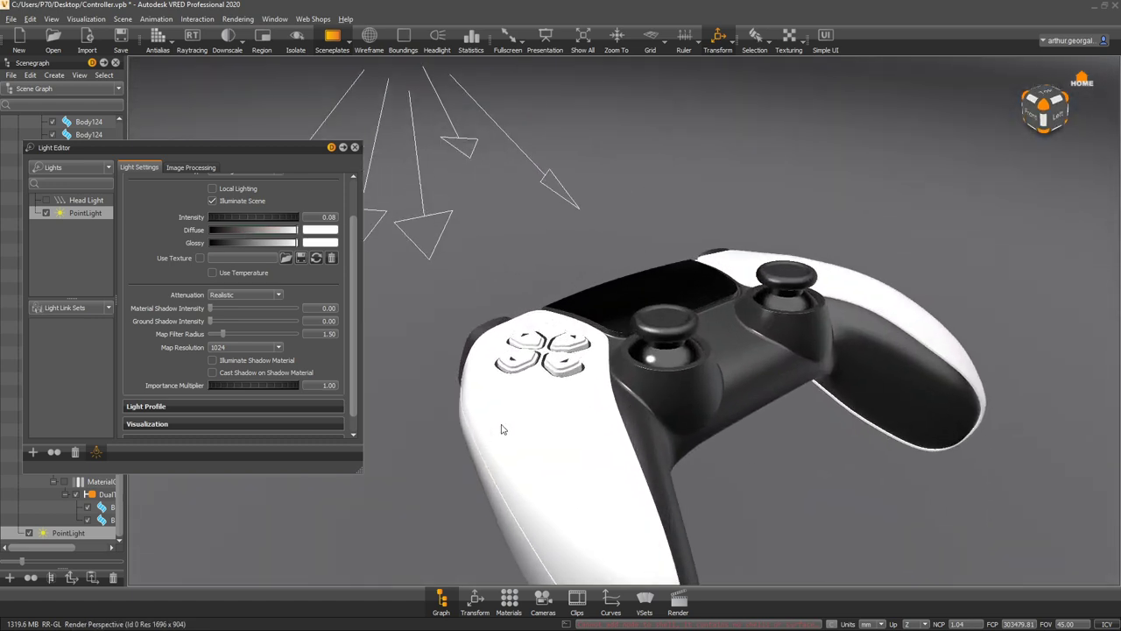
- Lower the point light vertically until it sits beside the front of the controller's D-pad-side grip
{"action": "left_click_drag", "start_coordinate": [504, 429], "coordinate": [709, 287]}
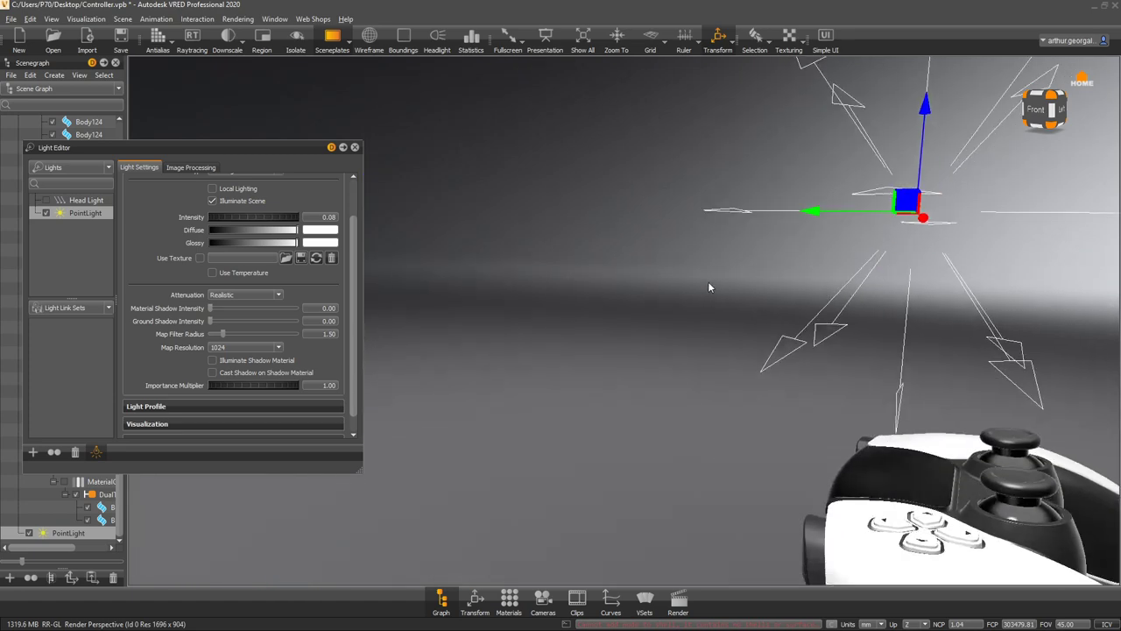
{"action": "middle_click_drag", "start_coordinate": [708, 283], "coordinate": [696, 286]}
{"action": "left_click_drag", "start_coordinate": [578, 132], "coordinate": [572, 338]}
{"action": "middle_click_drag", "start_coordinate": [705, 407], "coordinate": [649, 243]}
{"action": "left_click_drag", "start_coordinate": [648, 243], "coordinate": [627, 186]}
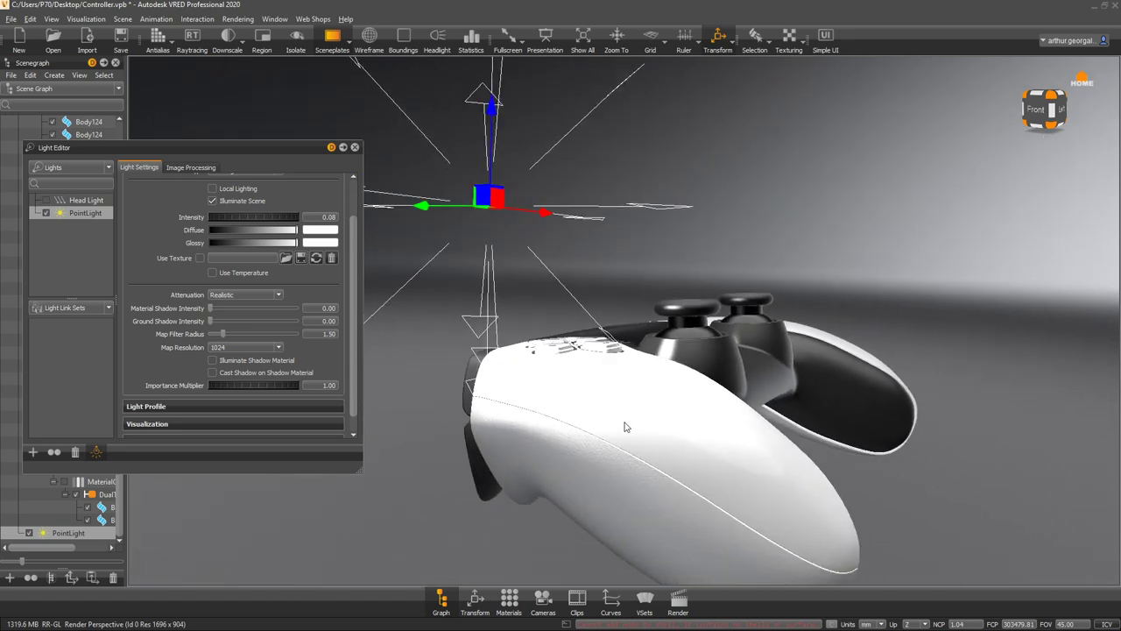
{"action": "left_click_drag", "start_coordinate": [492, 110], "coordinate": [465, 410]}
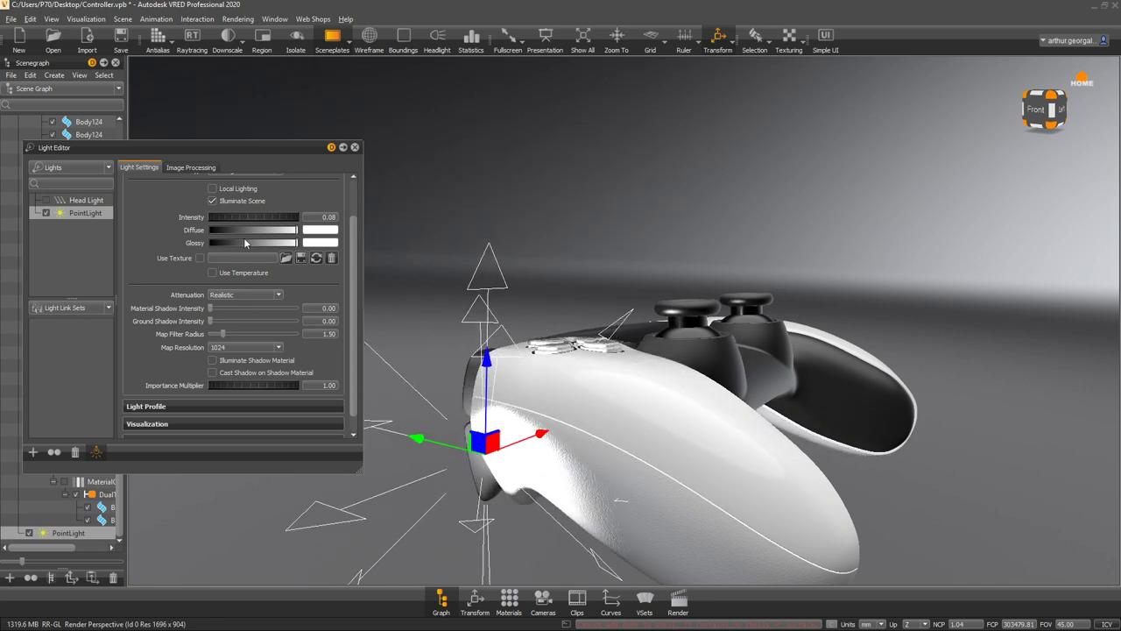
- Set the point light's intensity to 0.01 and move it along the red axis away from the grip
{"action": "left_click_drag", "start_coordinate": [286, 223], "coordinate": [275, 221]}
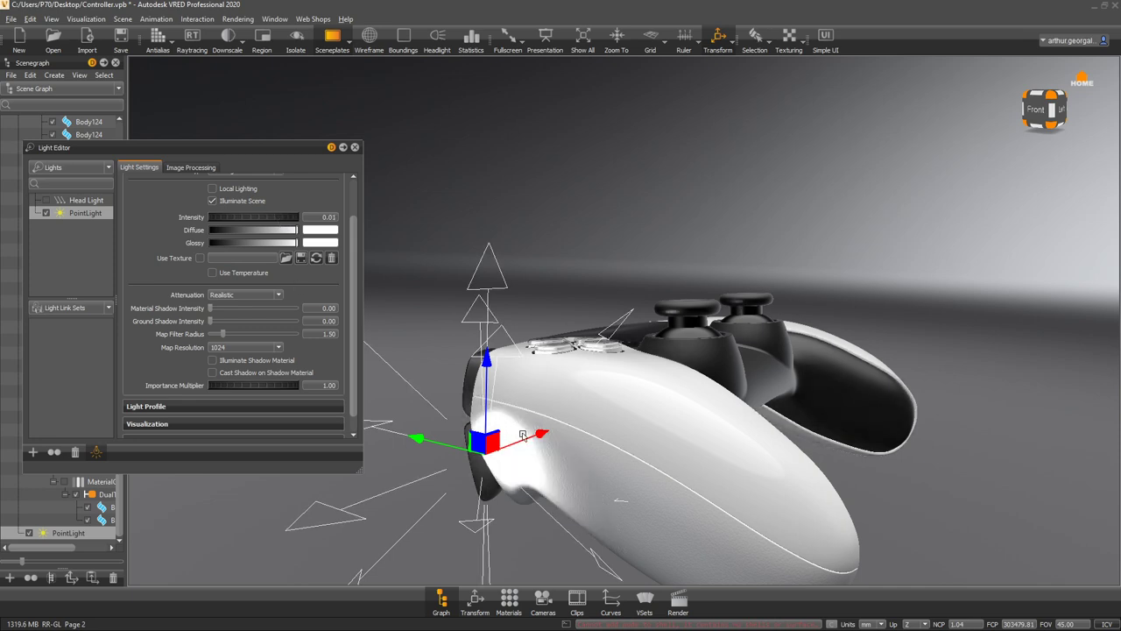
{"action": "left_click_drag", "start_coordinate": [540, 434], "coordinate": [281, 510]}
{"action": "left_click_drag", "start_coordinate": [334, 501], "coordinate": [346, 495]}
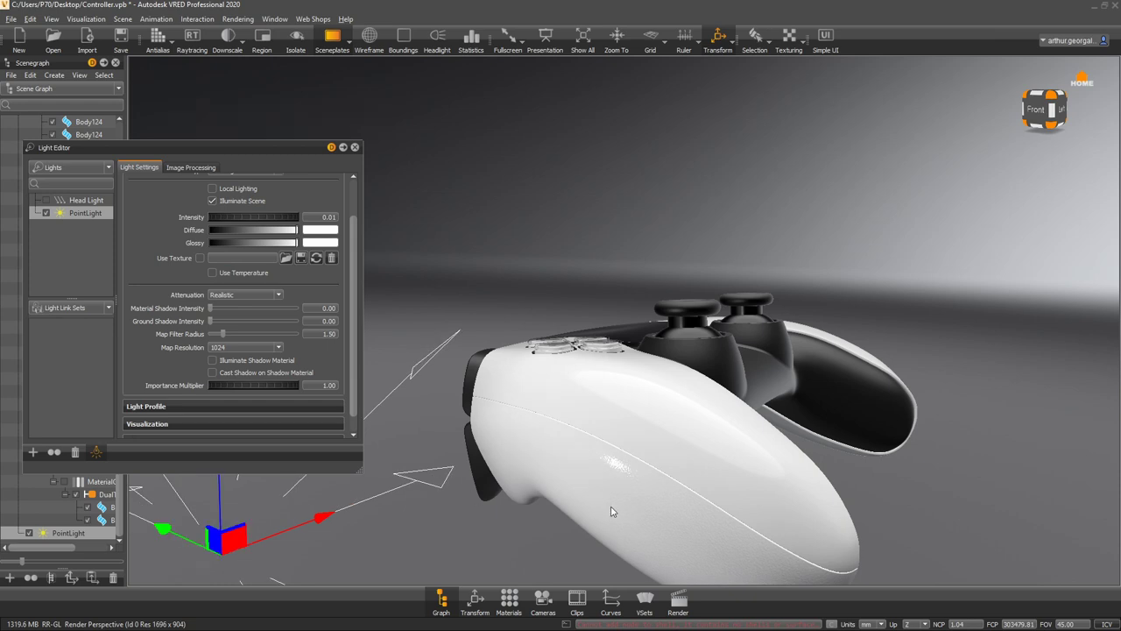
- Check the highlight on the grip and raise the point light well above the controller
{"action": "right_click_drag", "start_coordinate": [571, 476], "coordinate": [650, 492]}
{"action": "left_click_drag", "start_coordinate": [650, 492], "coordinate": [652, 412]}
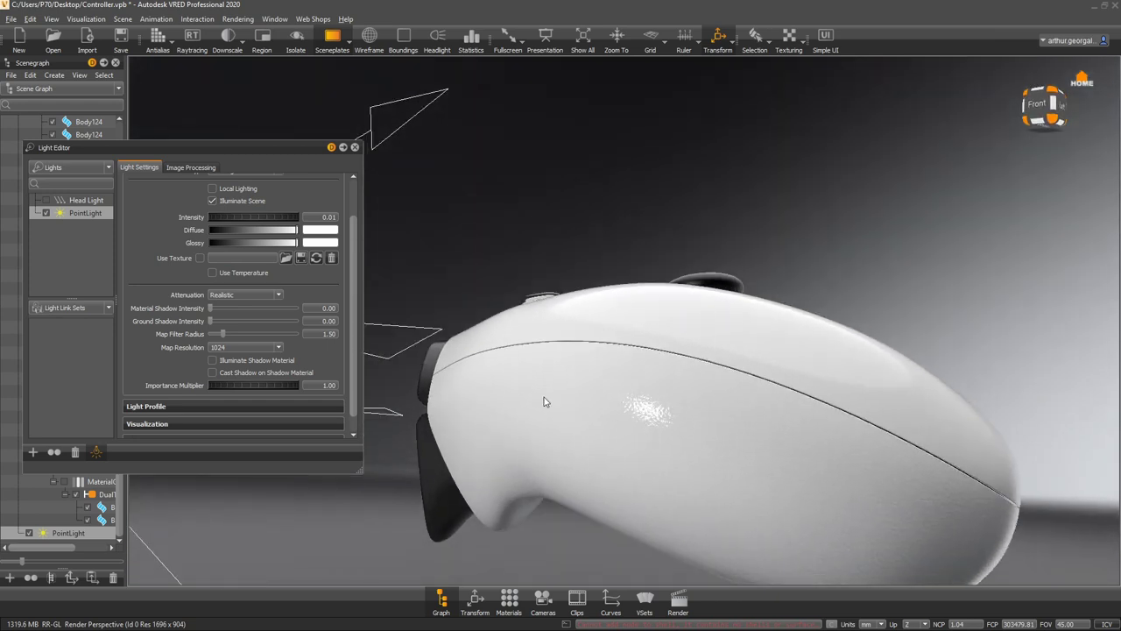
{"action": "left_click_drag", "start_coordinate": [654, 374], "coordinate": [785, 513]}
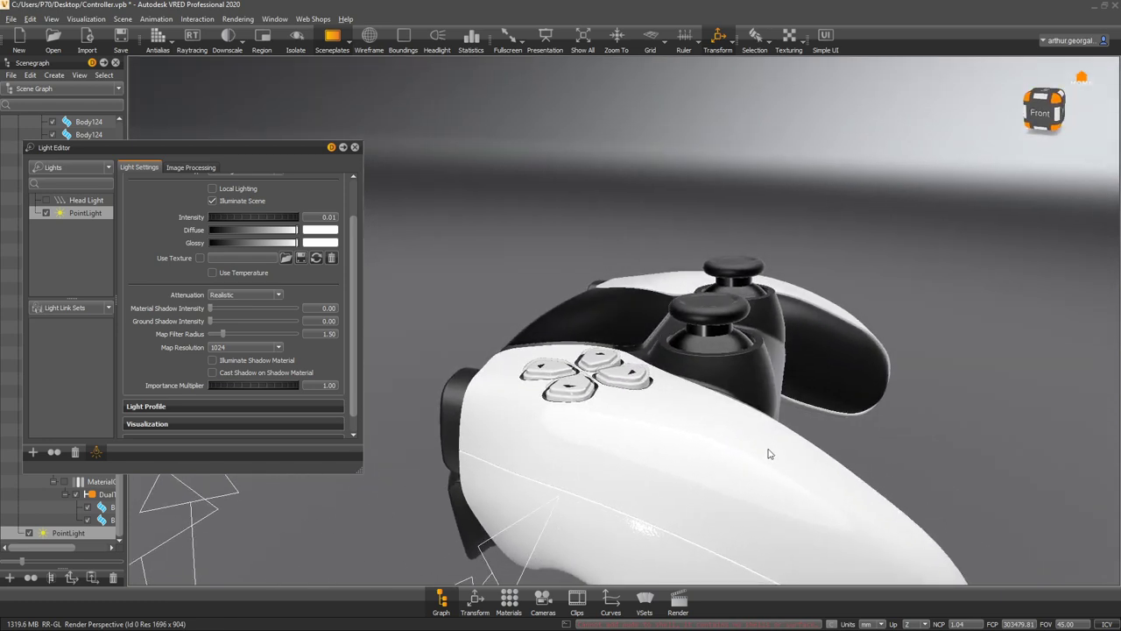
{"action": "right_click_drag", "start_coordinate": [770, 451], "coordinate": [556, 447]}
{"action": "left_click_drag", "start_coordinate": [534, 445], "coordinate": [597, 134]}
{"action": "left_click_drag", "start_coordinate": [579, 192], "coordinate": [438, 285]}
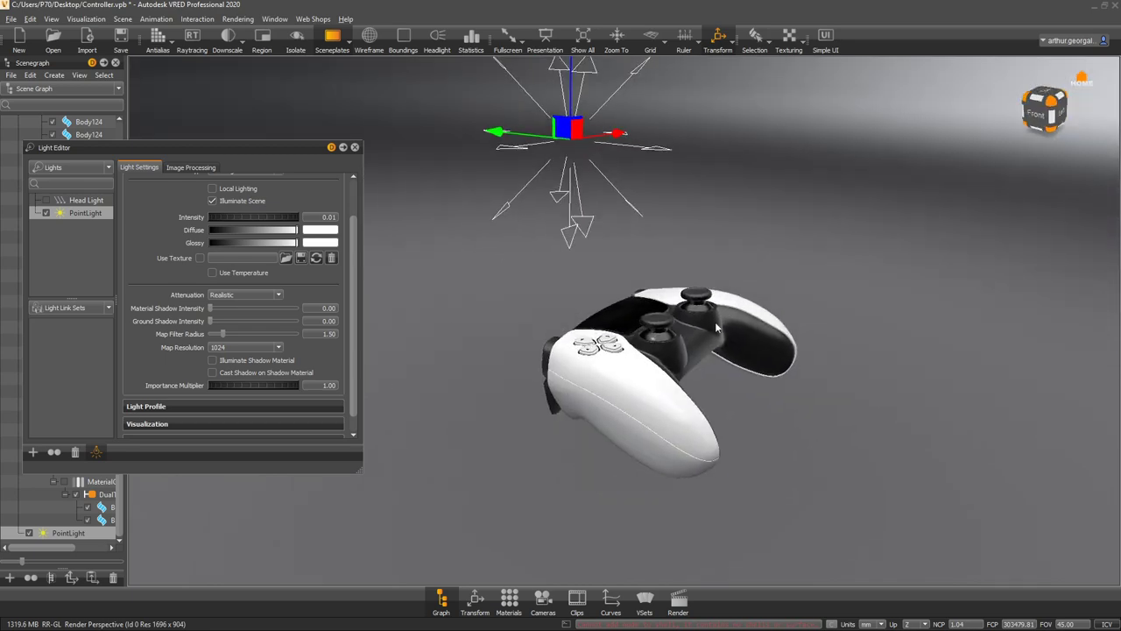
- Compare the D-pad area in a close-up raytraced preview with the point light on and off, leaving the light off
{"action": "right_click_drag", "start_coordinate": [447, 302], "coordinate": [677, 376]}
{"action": "left_click_drag", "start_coordinate": [676, 382], "coordinate": [744, 333]}
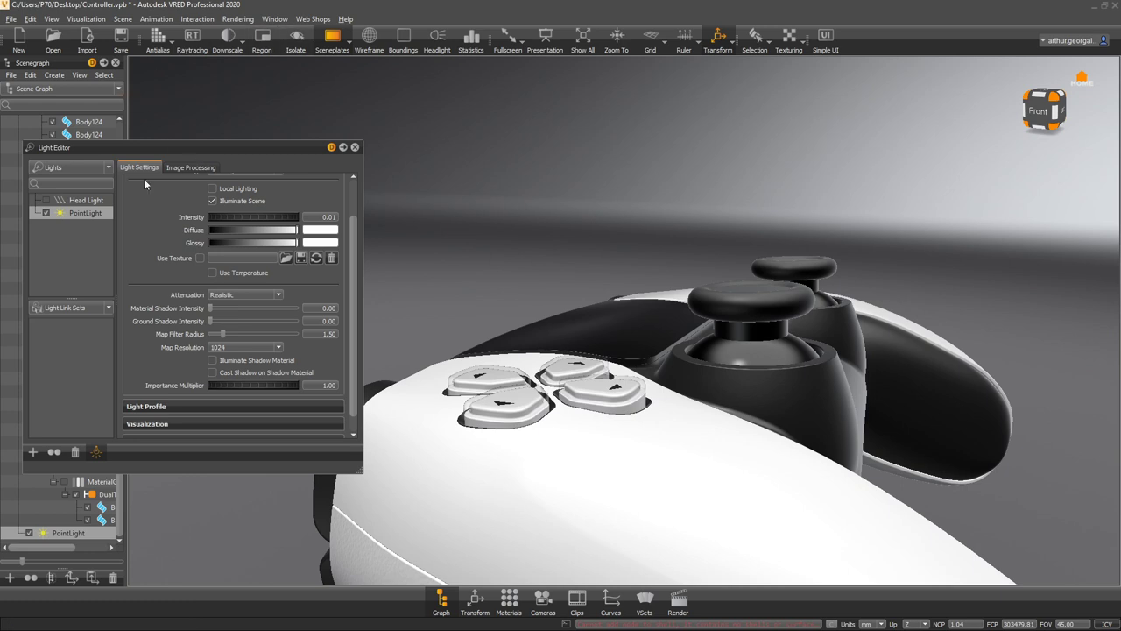
{"action": "left_click", "coordinate": [46, 215]}
{"action": "left_click", "coordinate": [47, 215]}
{"action": "left_click", "coordinate": [193, 37]}
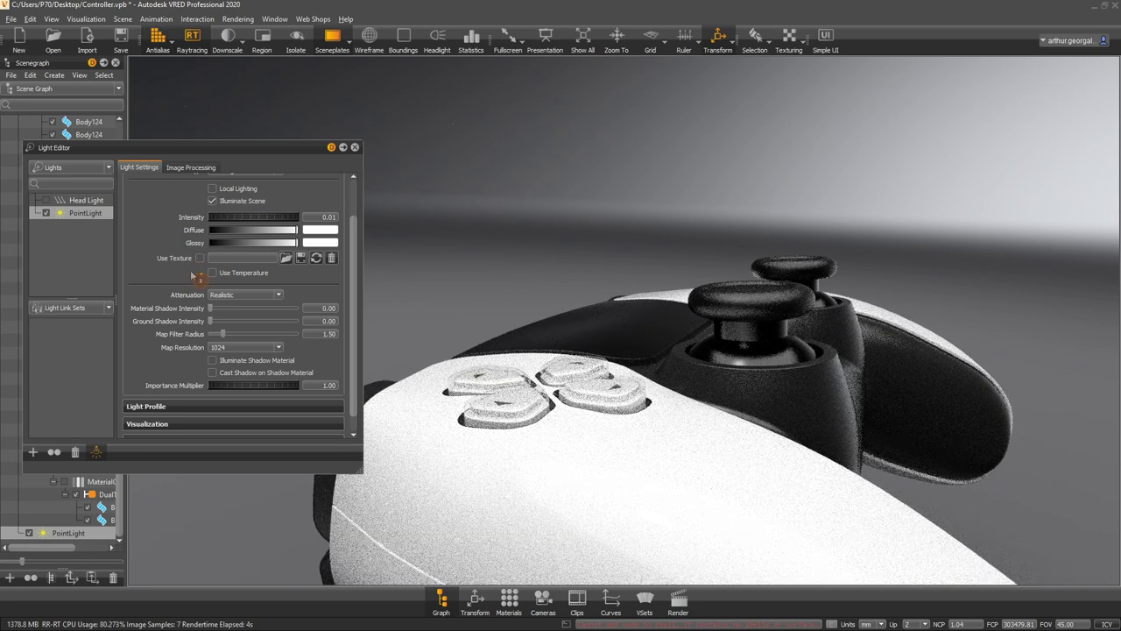
{"action": "left_click", "coordinate": [46, 214]}
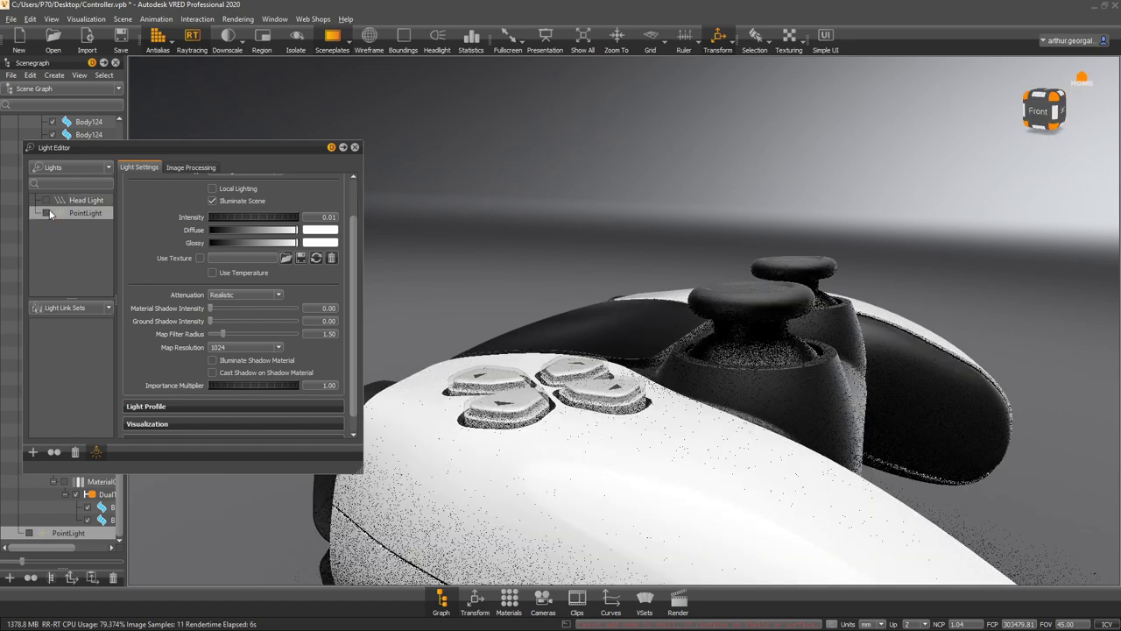
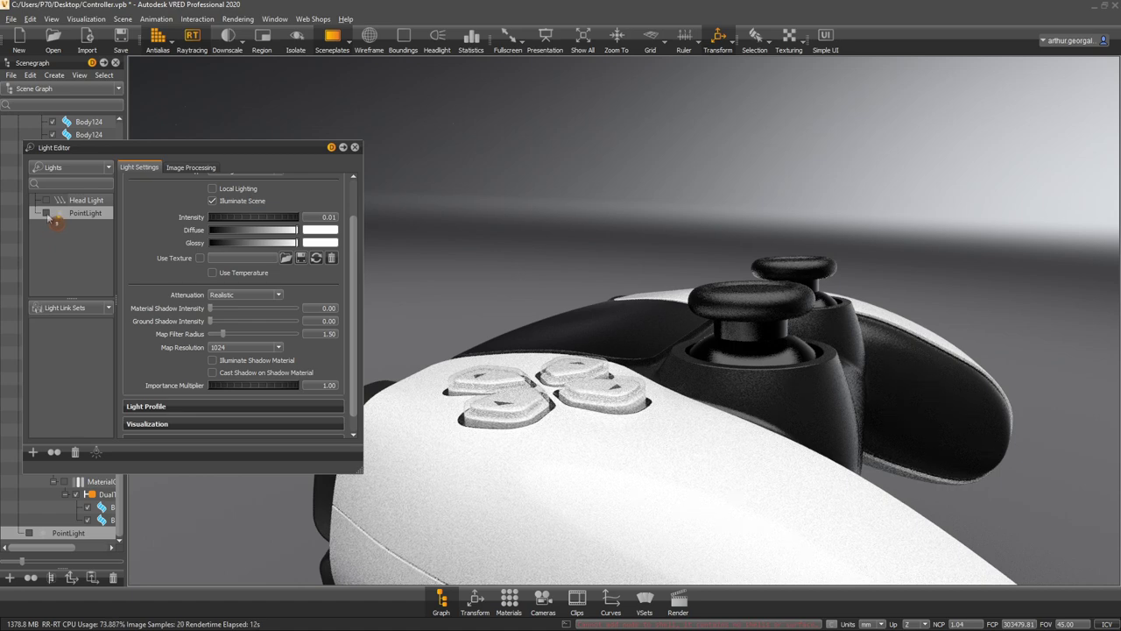
{"action": "left_click", "coordinate": [194, 36]}
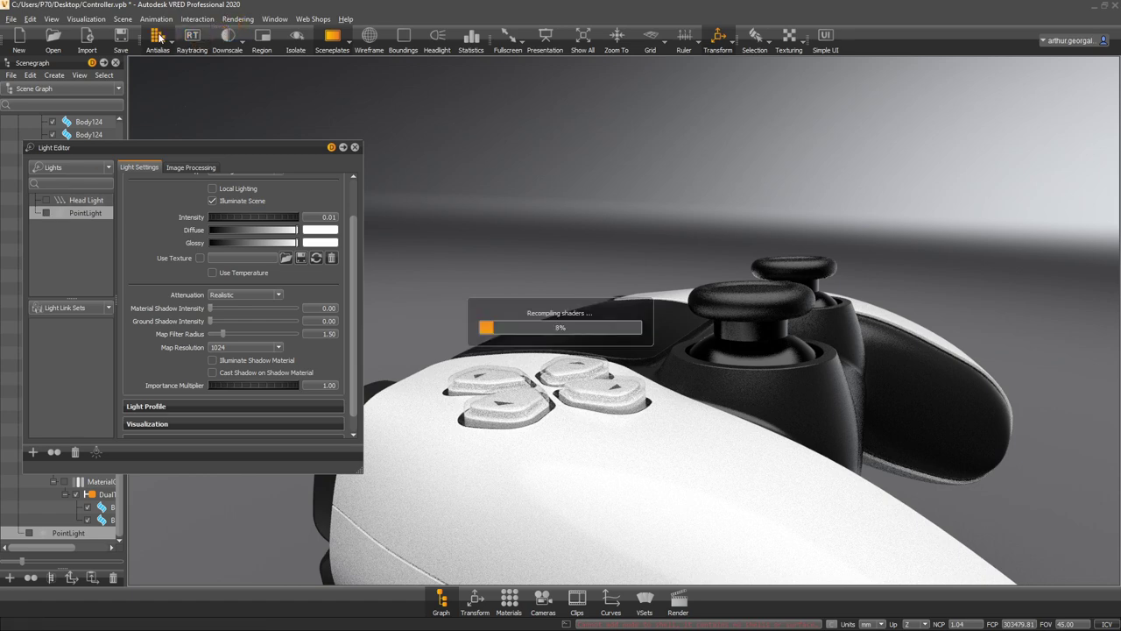
- Show the hidden Touchpad Light node of the controller
{"action": "left_click_drag", "start_coordinate": [122, 150], "coordinate": [266, 167]}
{"action": "scroll", "coordinate": [70, 247], "scroll_direction": "up", "scroll_amount": 5}
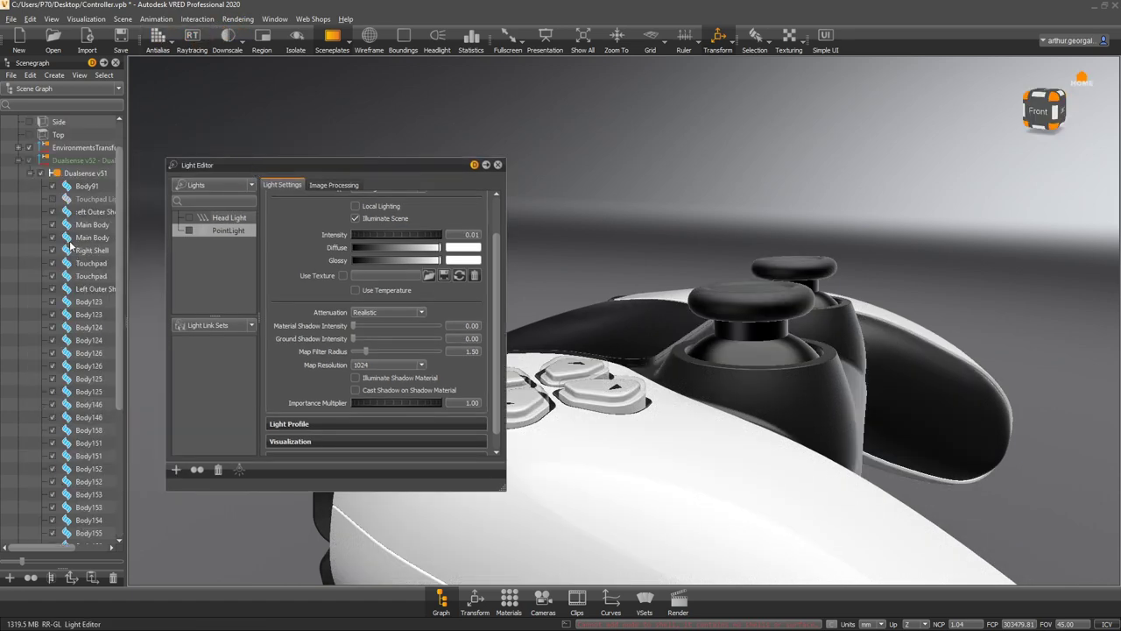
{"action": "left_click_drag", "start_coordinate": [391, 163], "coordinate": [291, 137]}
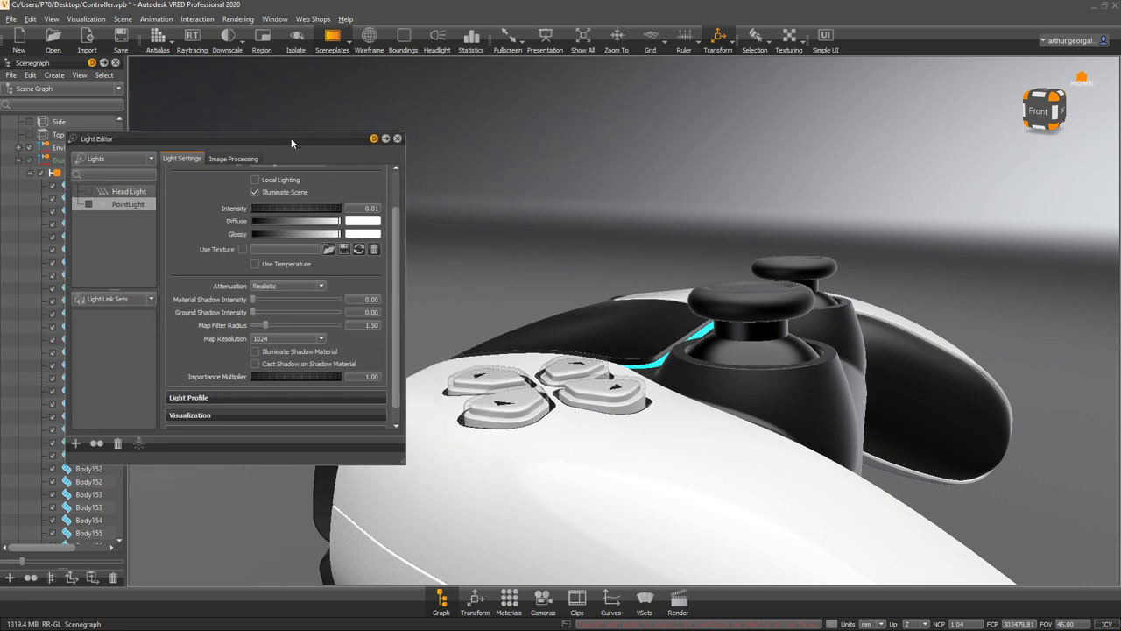
- Set the see-through colour of the blue surface_style light material to full white
{"action": "left_click", "coordinate": [510, 600]}
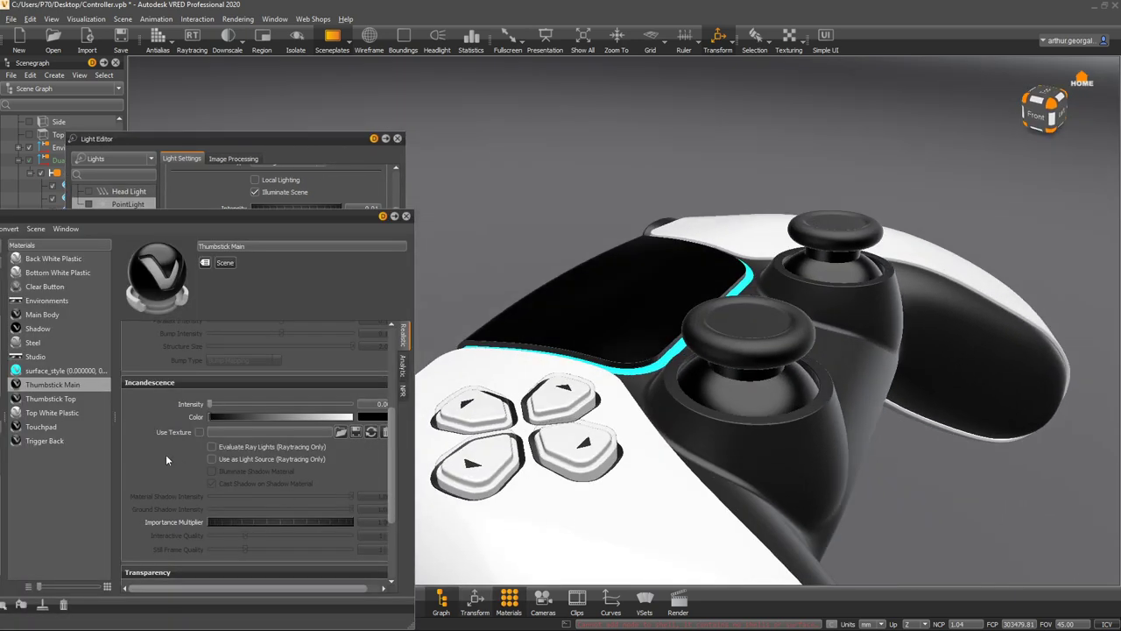
{"action": "left_click", "coordinate": [62, 372]}
{"action": "scroll", "coordinate": [149, 385], "scroll_direction": "up", "scroll_amount": 3}
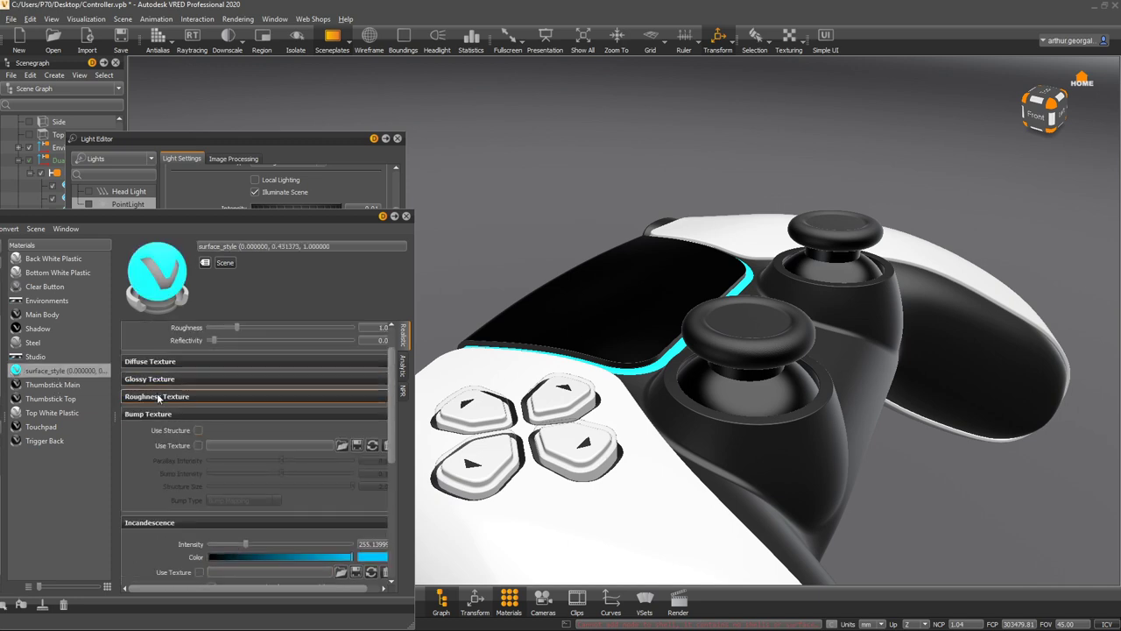
{"action": "scroll", "coordinate": [160, 423], "scroll_direction": "down", "scroll_amount": 6}
{"action": "left_click_drag", "start_coordinate": [226, 505], "coordinate": [359, 500]}
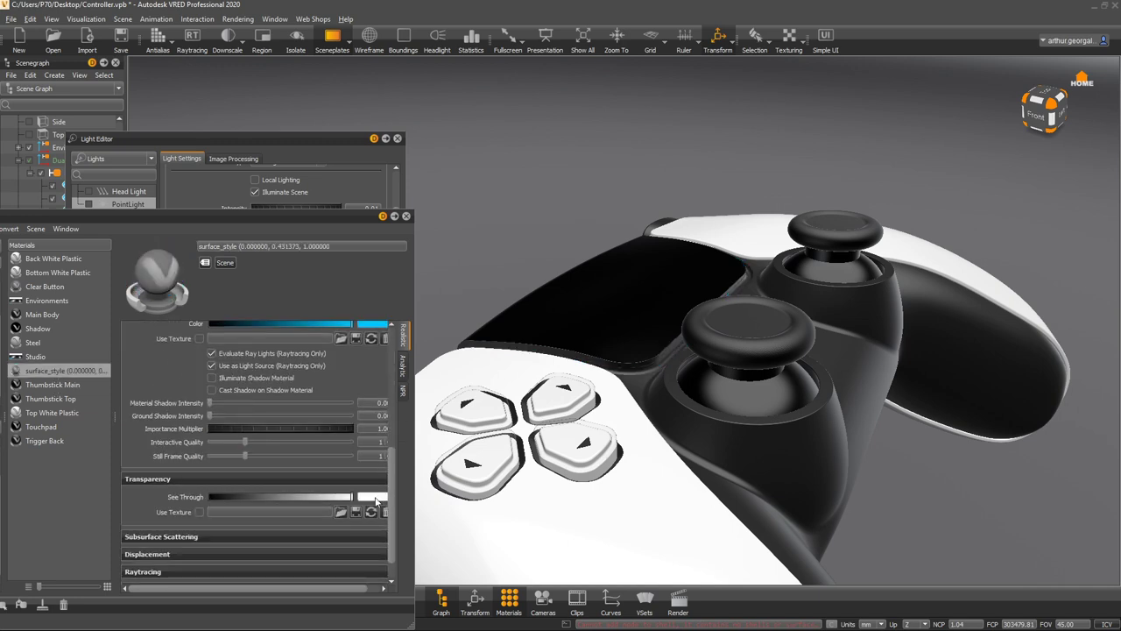
- Render the controller with raytracing and examine the light strip's glow around the touchpad and thumbsticks
{"action": "left_click", "coordinate": [187, 44]}
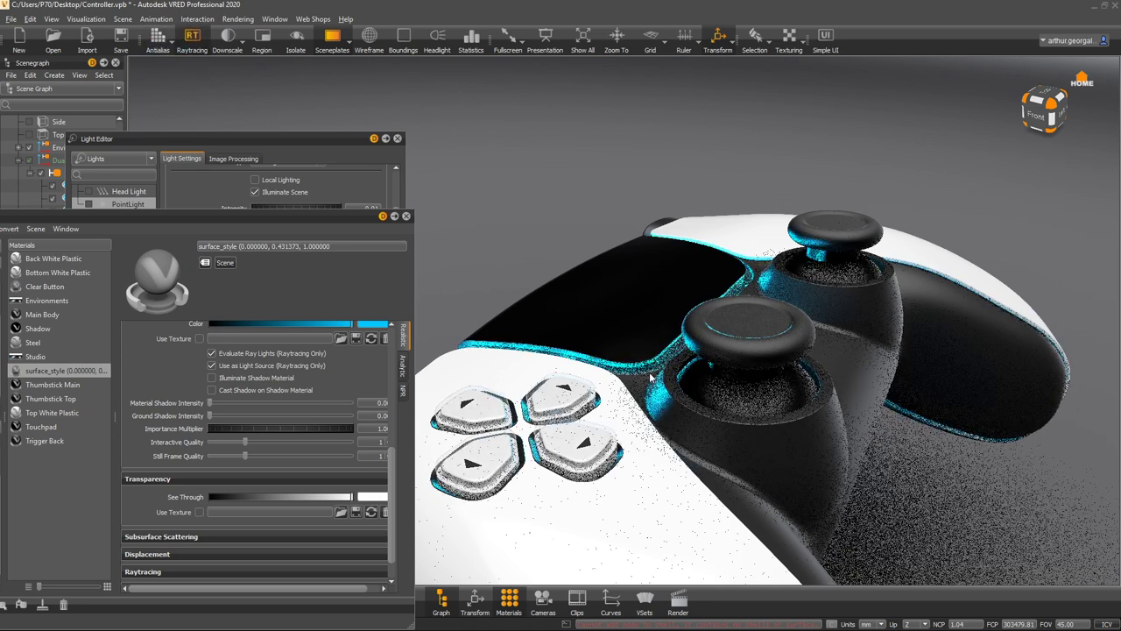
{"action": "right_click_drag", "start_coordinate": [650, 375], "coordinate": [649, 377]}
{"action": "scroll", "coordinate": [634, 391], "scroll_direction": "up", "scroll_amount": 5}
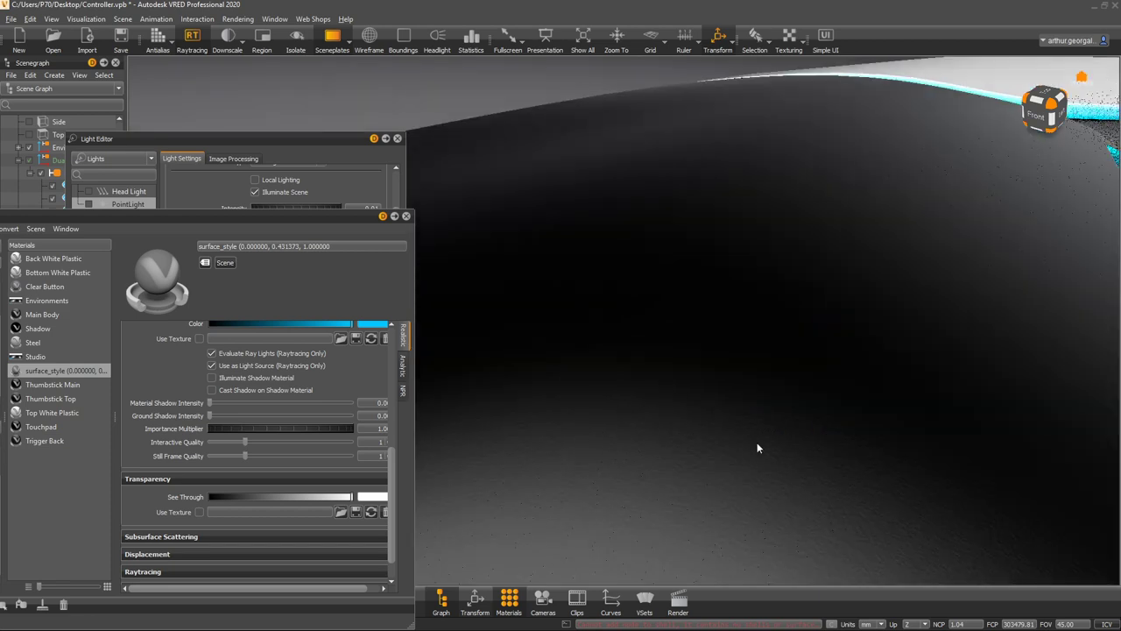
{"action": "scroll", "coordinate": [758, 449], "scroll_direction": "down", "scroll_amount": 5}
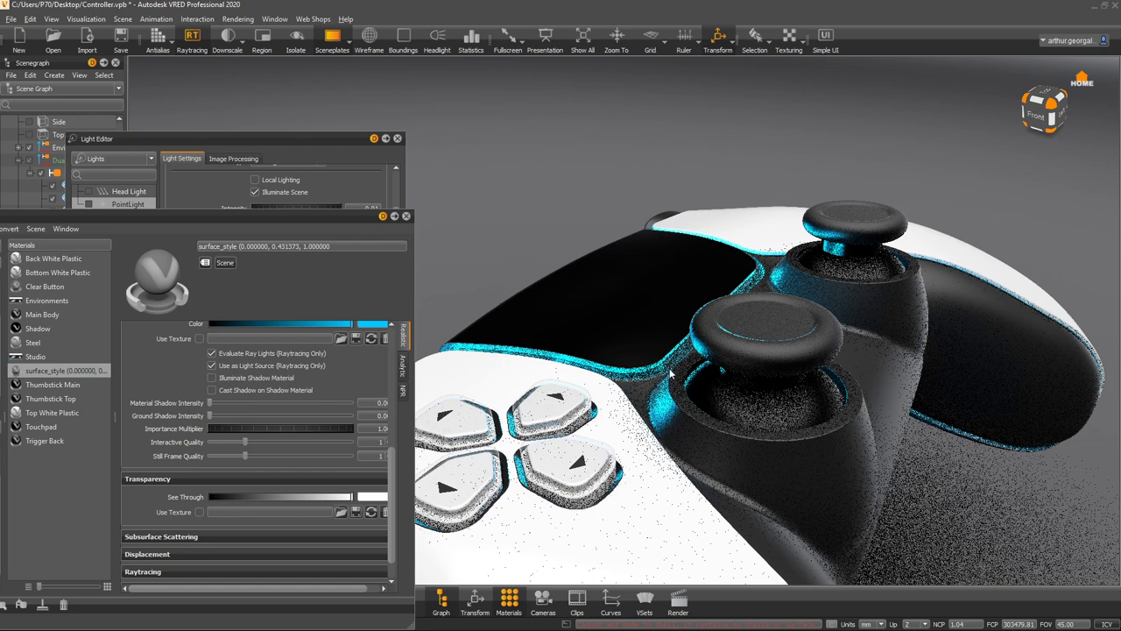
{"action": "left_click_drag", "start_coordinate": [670, 372], "coordinate": [705, 330]}
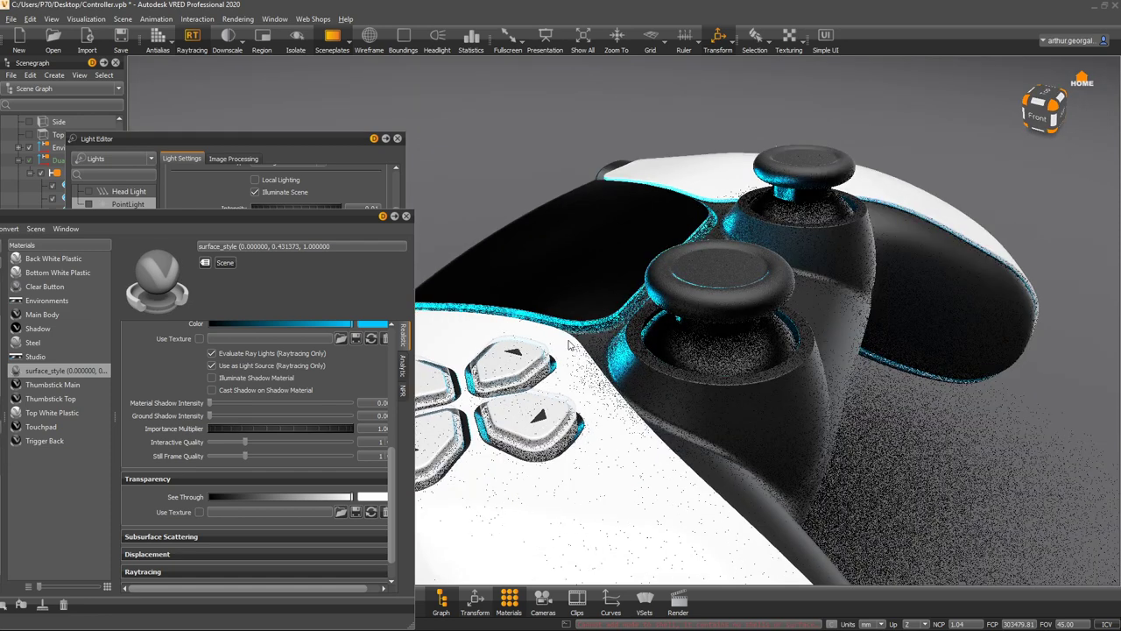
{"action": "left_click_drag", "start_coordinate": [551, 345], "coordinate": [512, 268]}
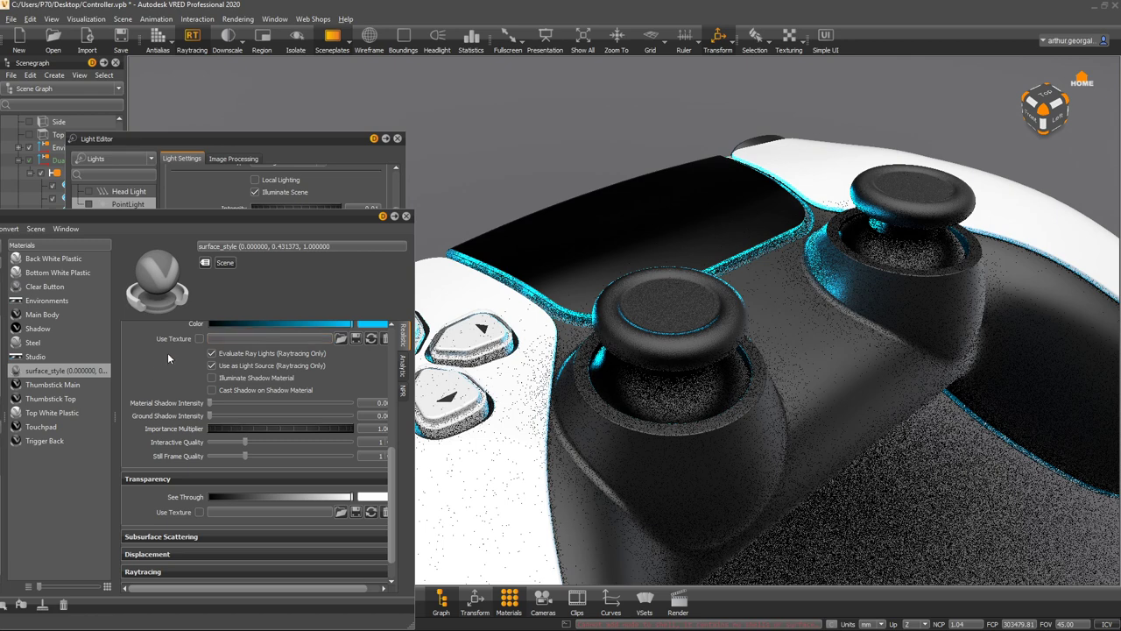
- Set the light material's incandescence importance multiplier to 0.82 and its intensity to 50
{"action": "scroll", "coordinate": [167, 354], "scroll_direction": "up", "scroll_amount": 2}
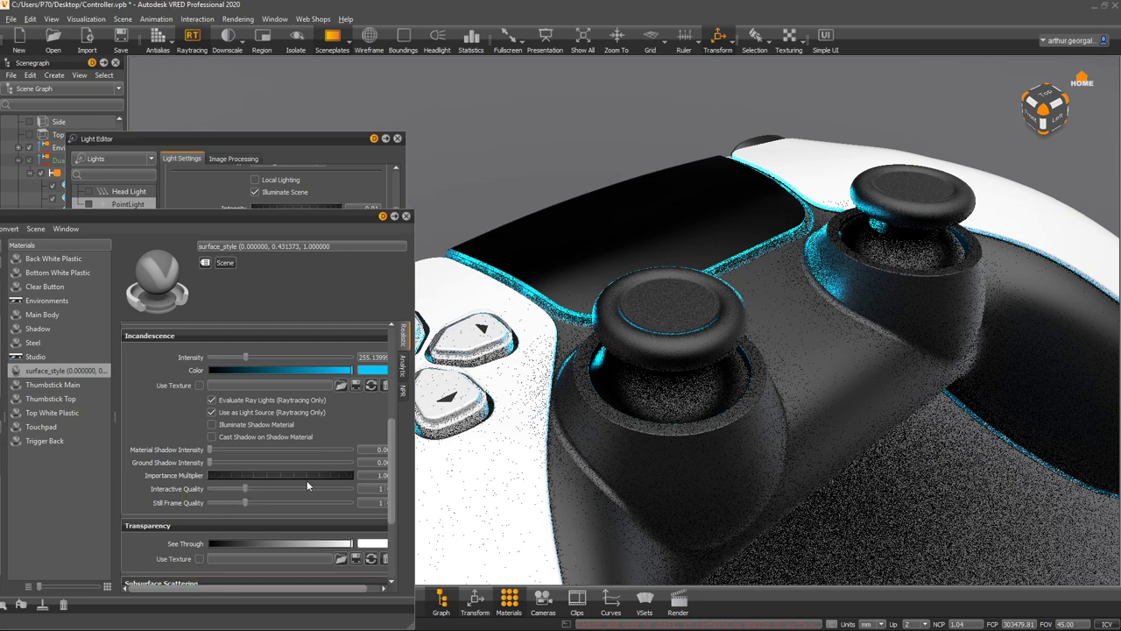
{"action": "left_click_drag", "start_coordinate": [323, 473], "coordinate": [279, 476]}
{"action": "double_click", "coordinate": [366, 358]}
{"action": "type", "text": "50"}
{"action": "key", "text": "Return"}
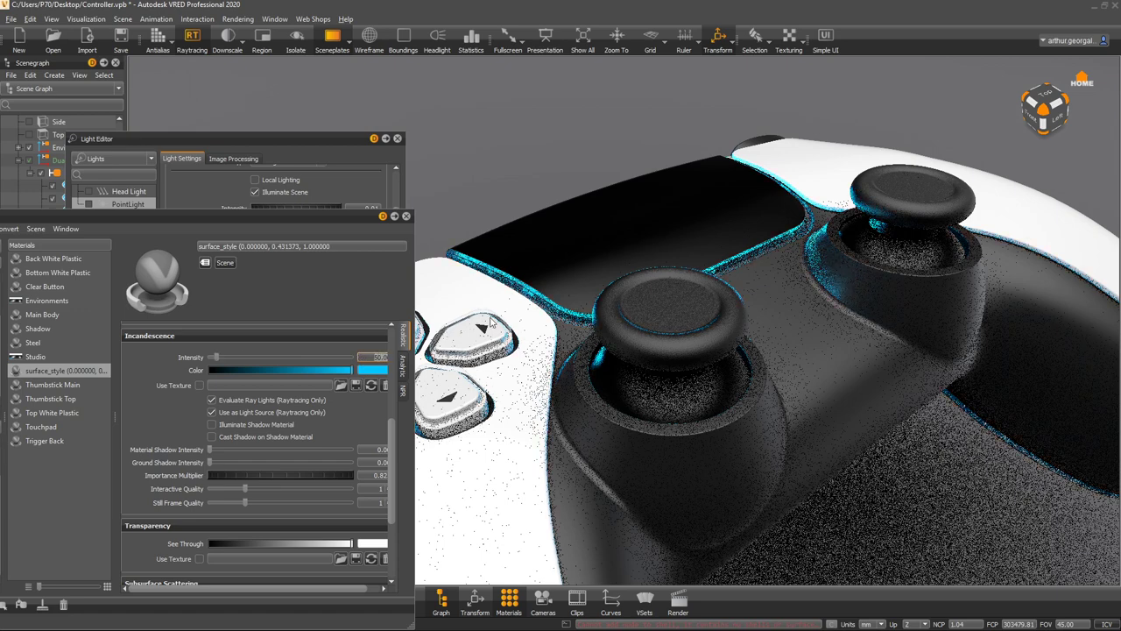
- With raytracing off, raise the point light slightly and set the light material's see-through colour to black
{"action": "left_click", "coordinate": [398, 139]}
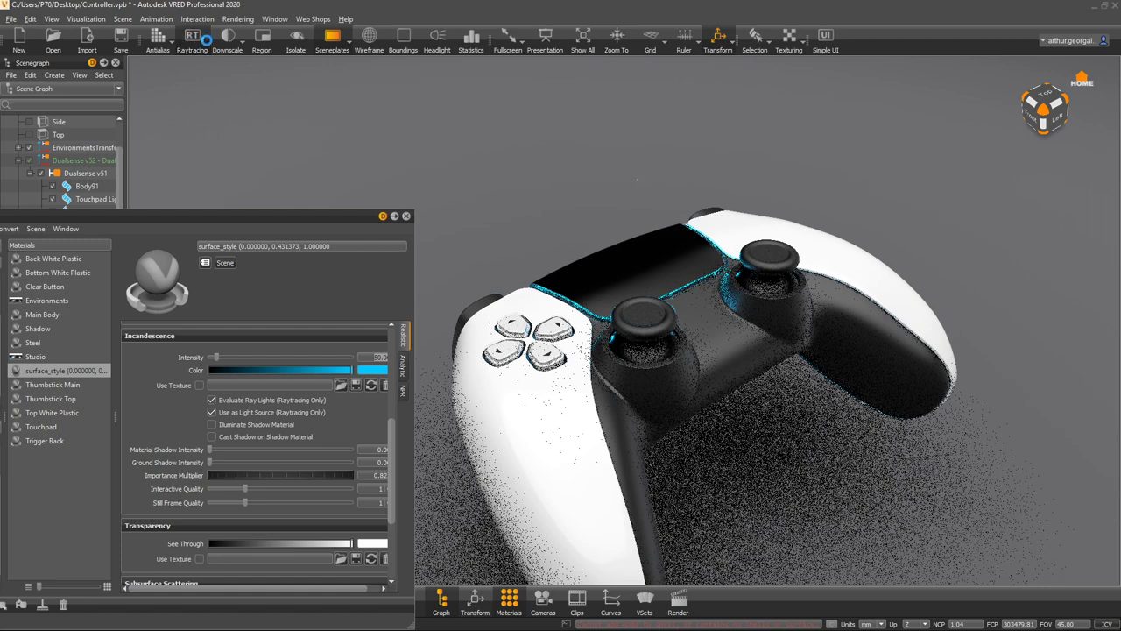
{"action": "left_click", "coordinate": [192, 35]}
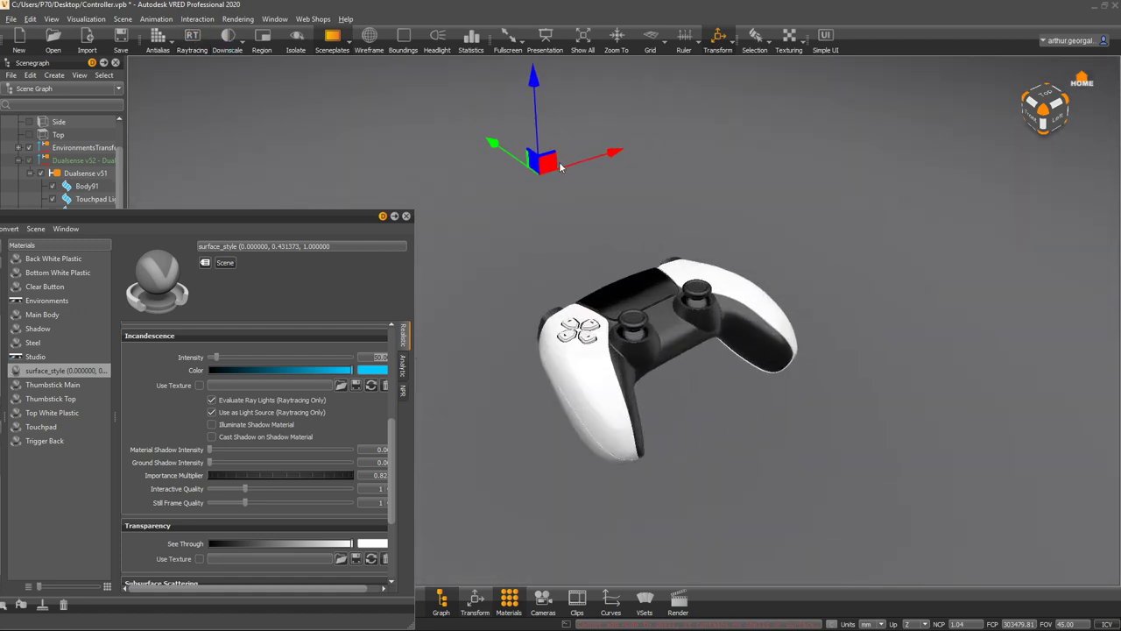
{"action": "left_click_drag", "start_coordinate": [534, 81], "coordinate": [542, 67]}
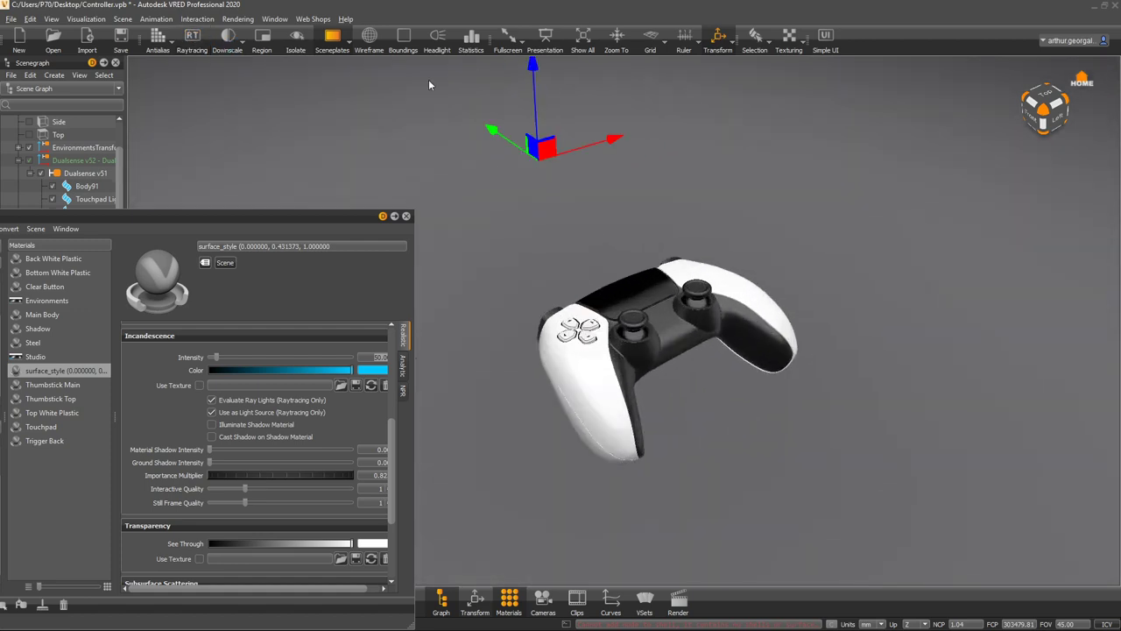
{"action": "left_click", "coordinate": [267, 543]}
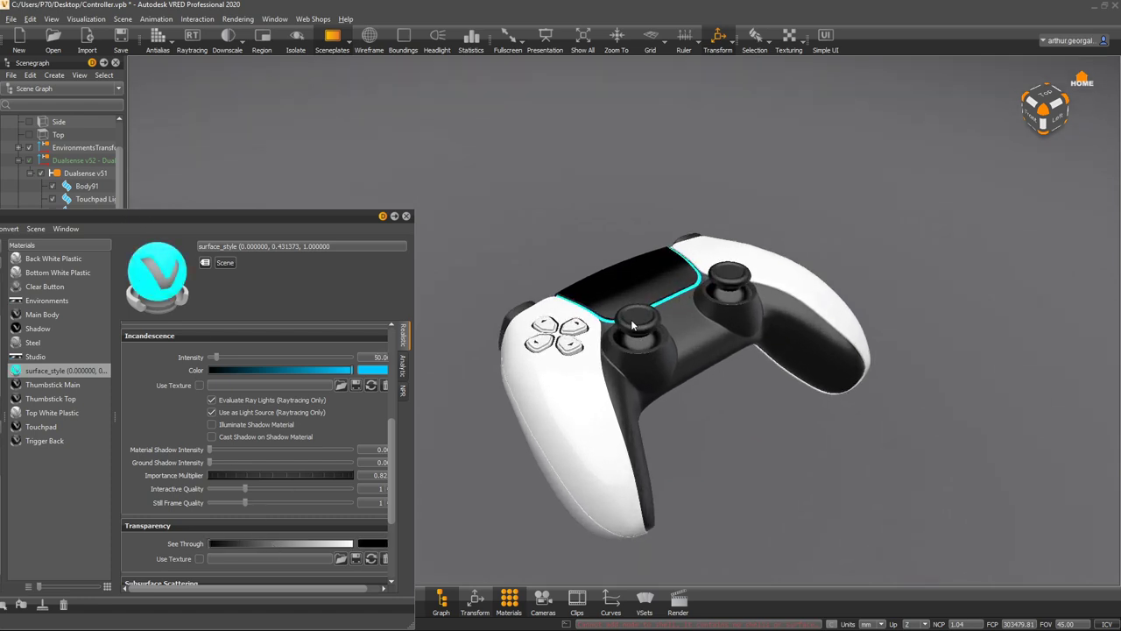
{"action": "right_click_drag", "start_coordinate": [632, 324], "coordinate": [591, 366], "text": "alt"}
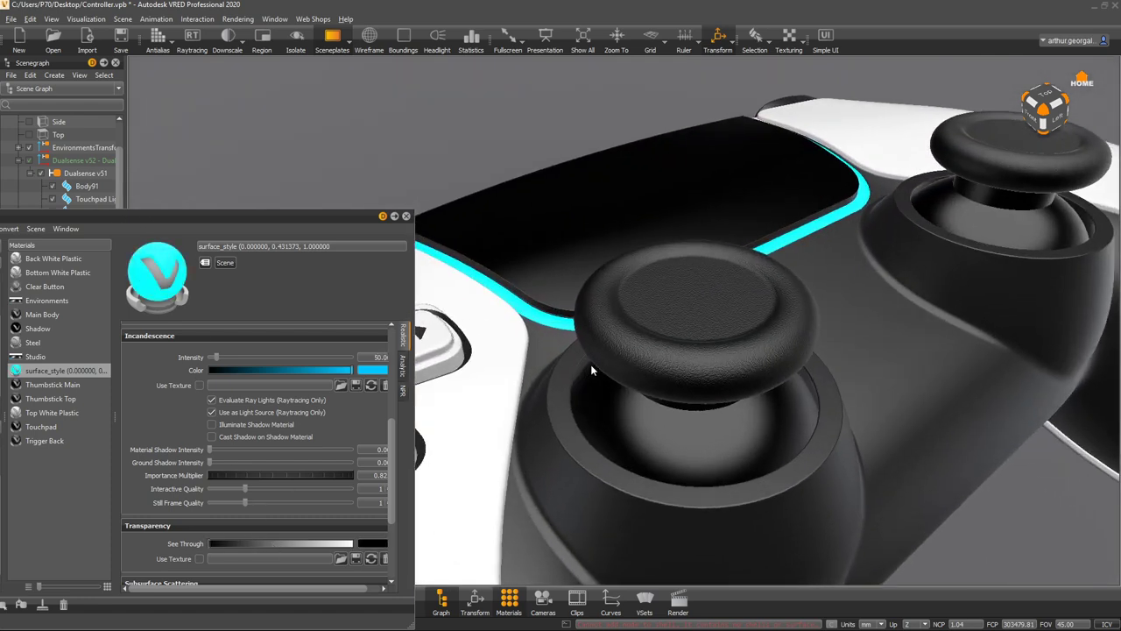
- Open the transform settings, select the Touchpad Light strip and centre its pivot on the object
{"action": "left_click", "coordinate": [474, 600]}
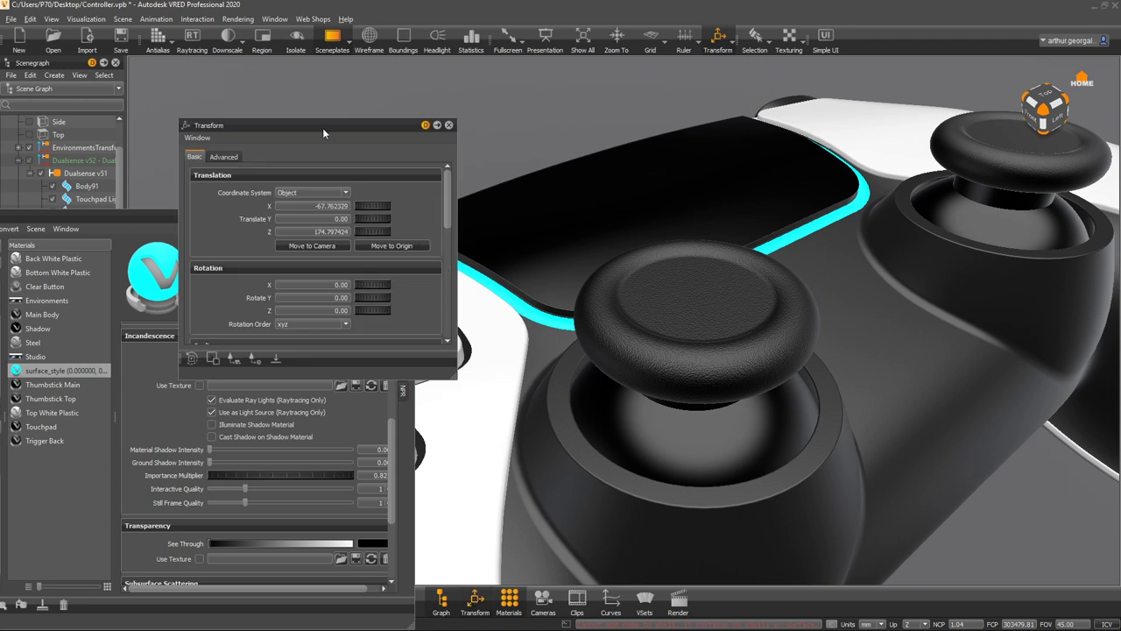
{"action": "left_click_drag", "start_coordinate": [323, 128], "coordinate": [259, 70]}
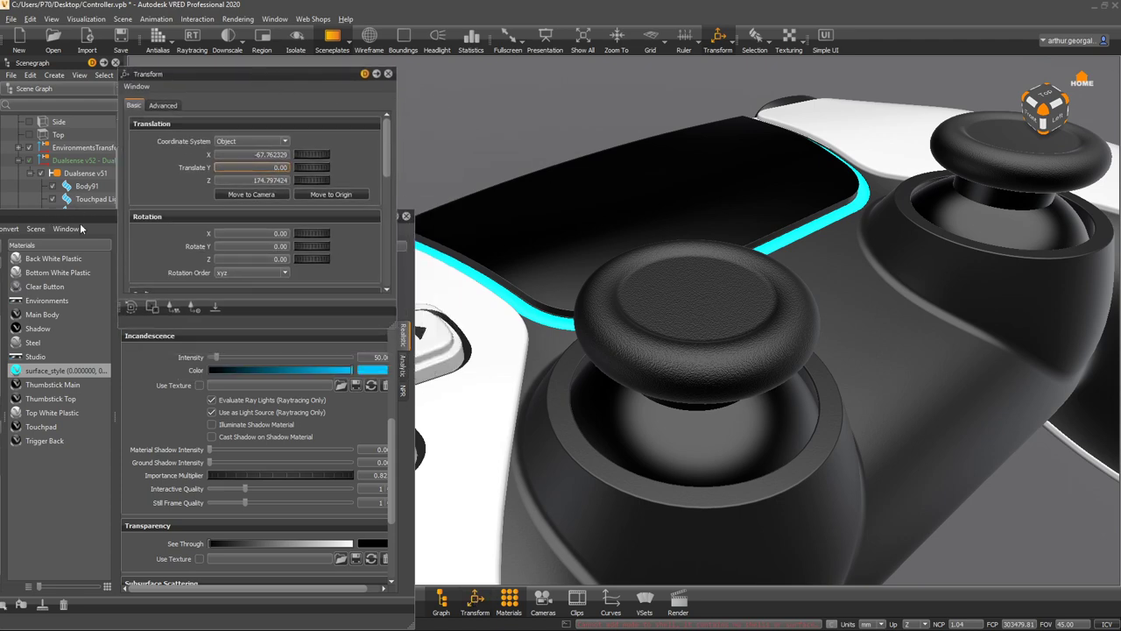
{"action": "left_click_drag", "start_coordinate": [80, 221], "coordinate": [220, 296]}
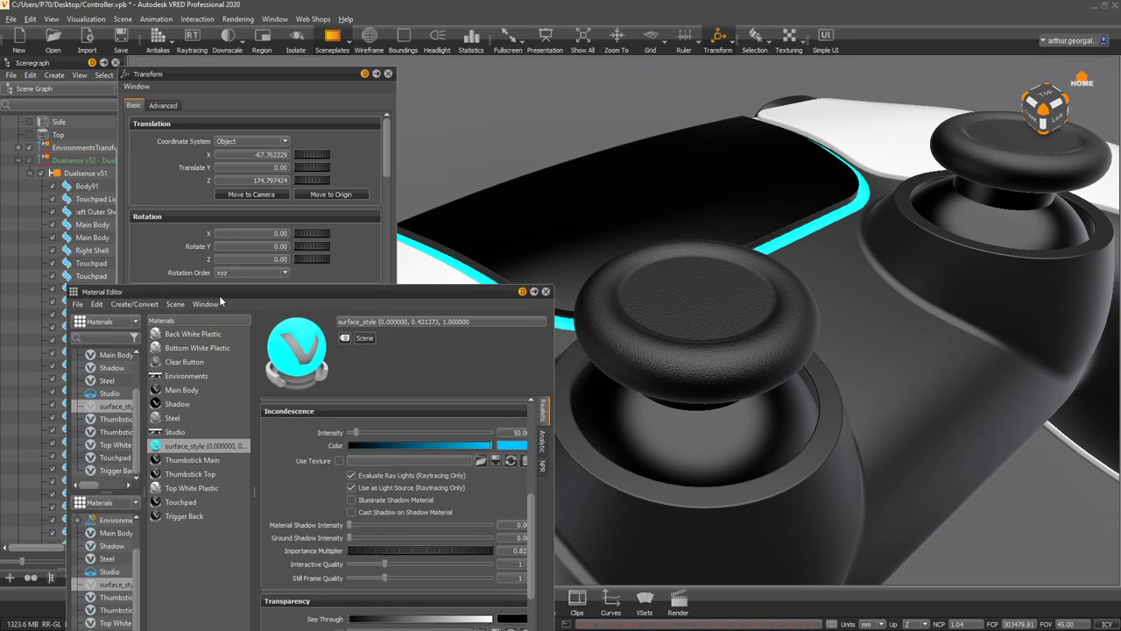
{"action": "left_click", "coordinate": [545, 291]}
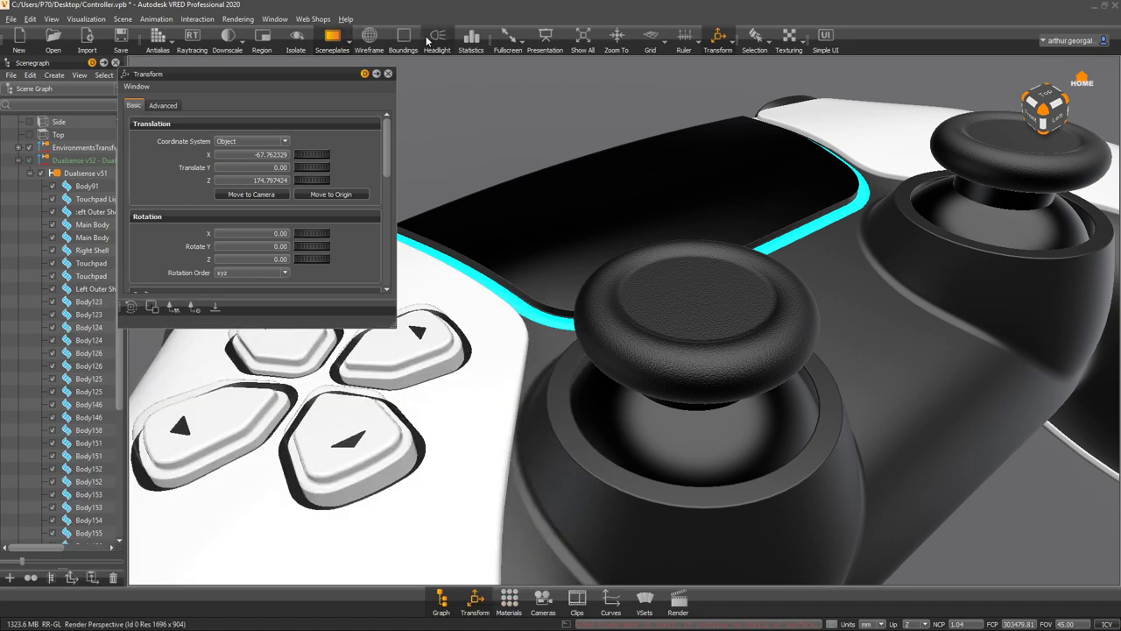
{"action": "left_click", "coordinate": [517, 308]}
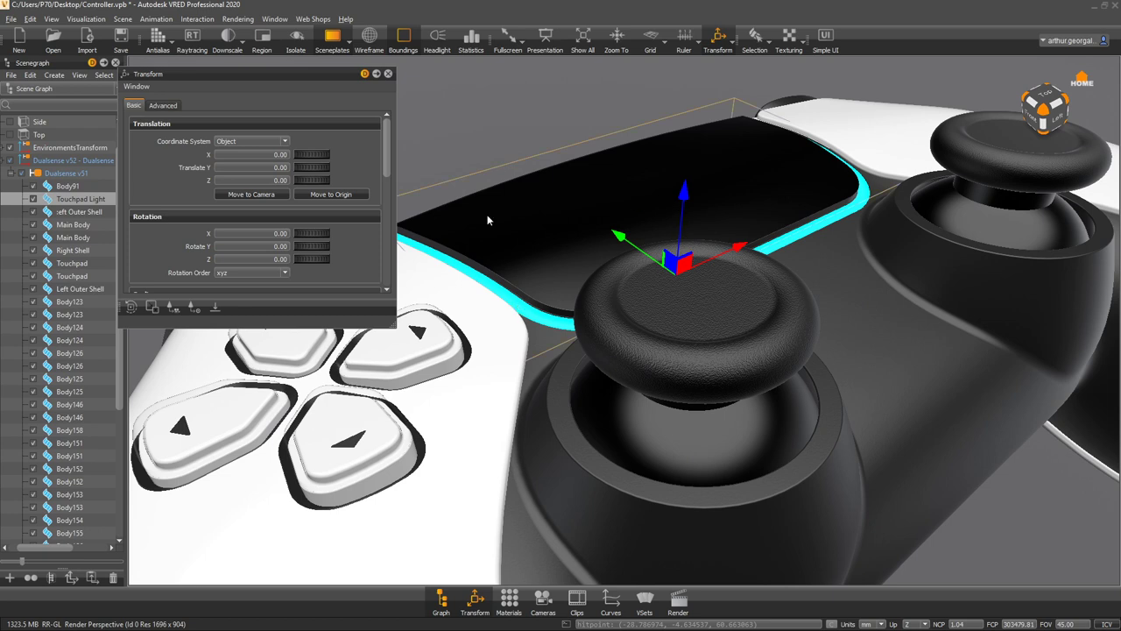
{"action": "left_click", "coordinate": [130, 311]}
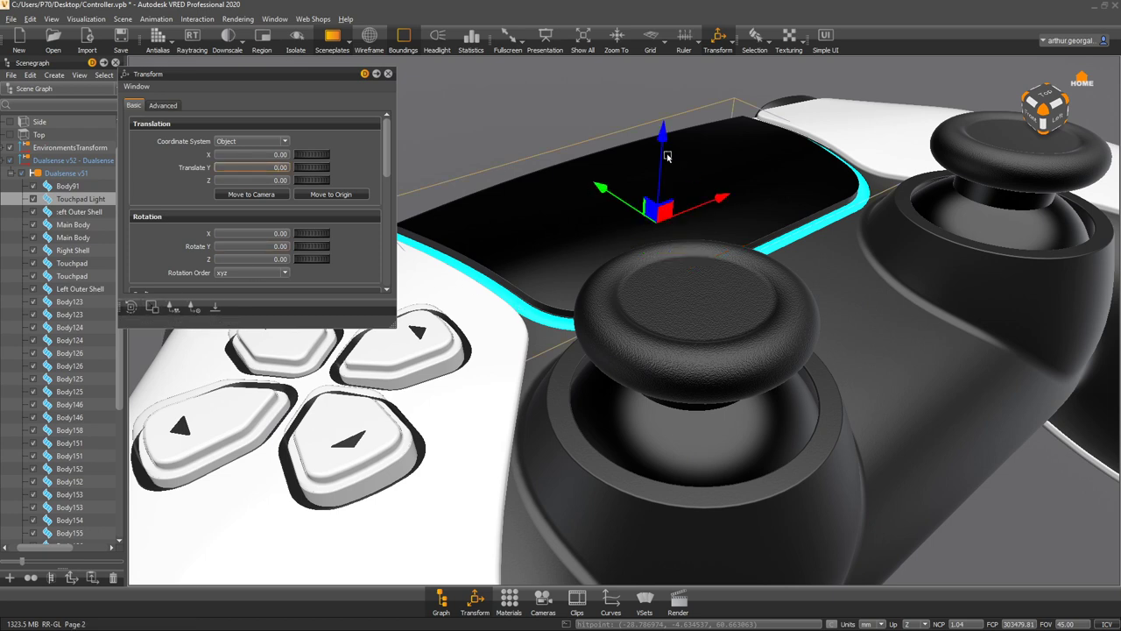
- Shift the Touchpad Light around the touchpad to a translation of about 0.97 in Y and -1.99 in Z
{"action": "mouse_move", "coordinate": [663, 136]}
{"action": "left_mouse_down"}
{"action": "mouse_move", "coordinate": [653, 131]}
{"action": "mouse_move", "coordinate": [666, 92]}
{"action": "mouse_move", "coordinate": [666, 117]}
{"action": "left_mouse_up"}
{"action": "left_click_drag", "start_coordinate": [500, 221], "coordinate": [664, 266], "text": "alt"}
{"action": "left_click_drag", "start_coordinate": [428, 285], "coordinate": [414, 288]}
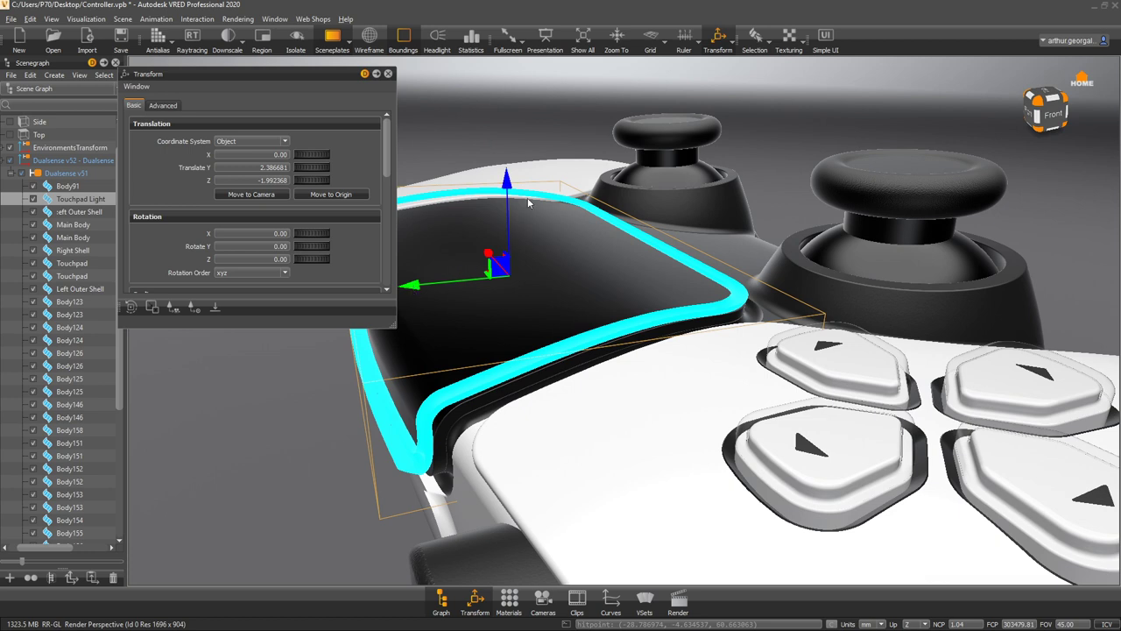
{"action": "left_click_drag", "start_coordinate": [510, 180], "coordinate": [358, 232]}
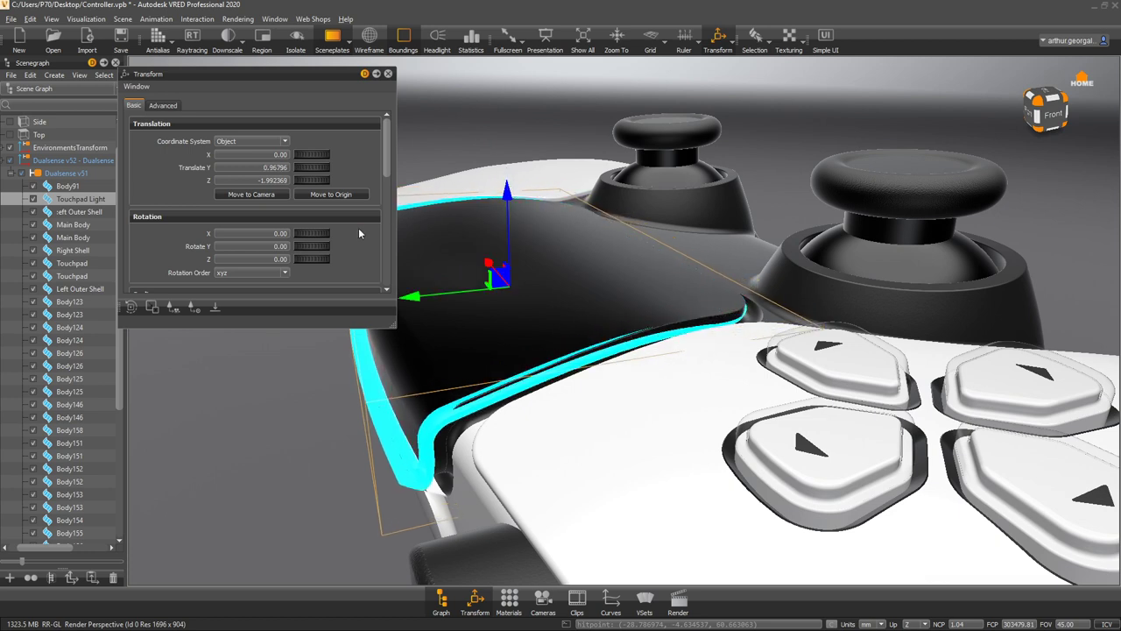
- Scale the Touchpad Light uniformly to 1.2
{"action": "key", "text": "shift+e"}
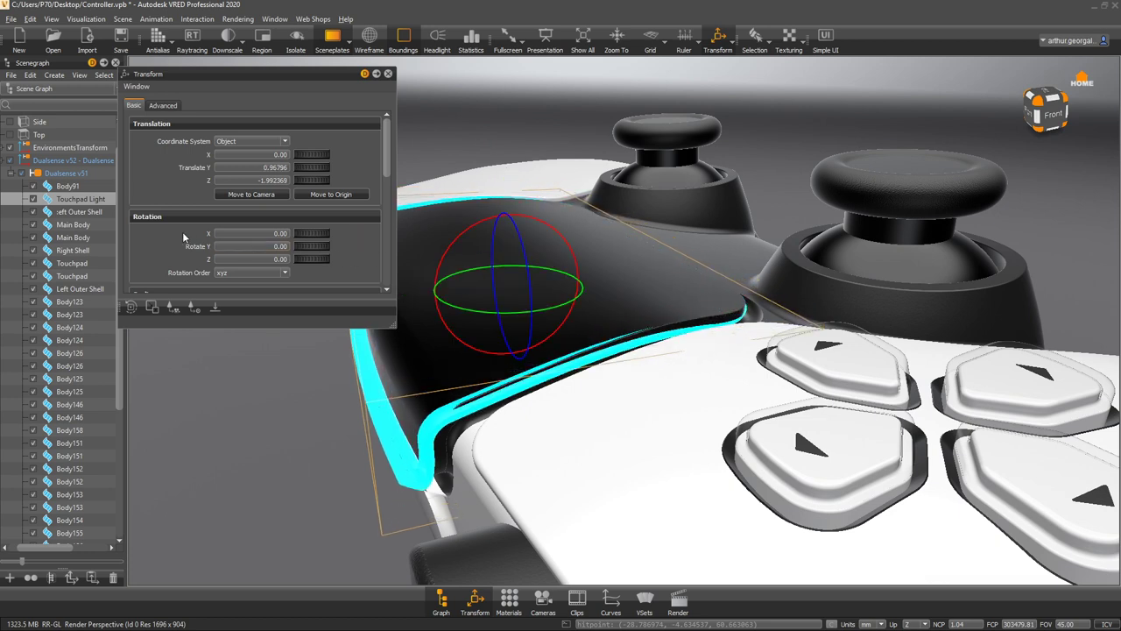
{"action": "scroll", "coordinate": [183, 235], "scroll_direction": "down", "scroll_amount": 3}
{"action": "left_click", "coordinate": [263, 217]}
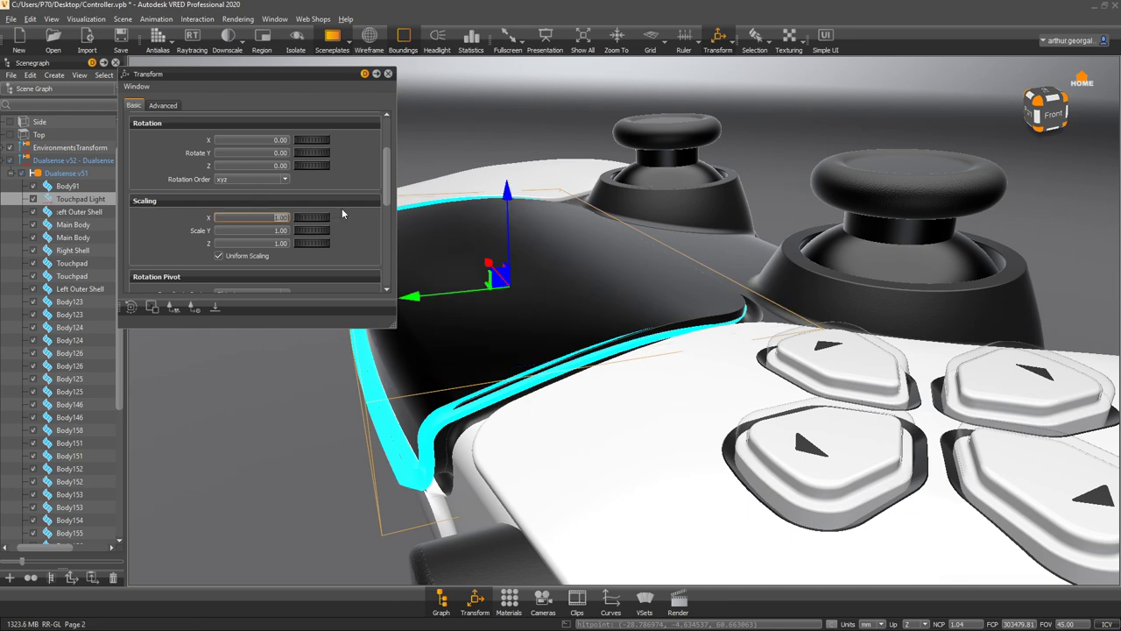
{"action": "type", "text": "1.2"}
{"action": "key", "text": "Return"}
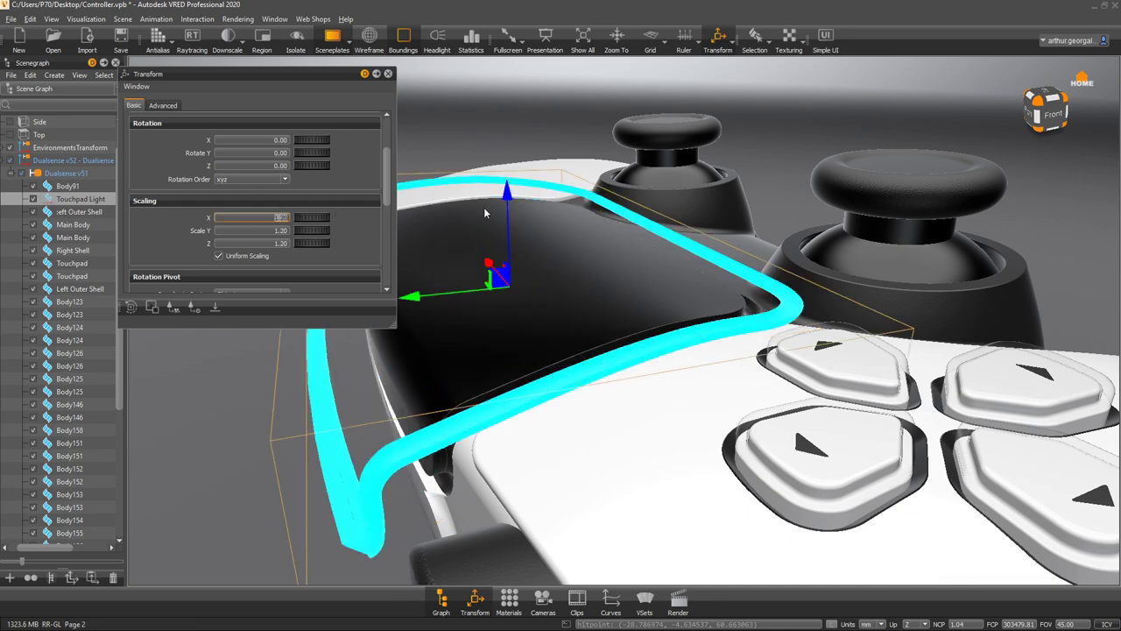
- Raise the Touchpad Light slightly above the touchpad and turn off uniform scaling for it
{"action": "left_click_drag", "start_coordinate": [506, 194], "coordinate": [506, 167]}
{"action": "left_click_drag", "start_coordinate": [596, 293], "coordinate": [838, 311], "text": "alt"}
{"action": "scroll", "coordinate": [838, 311], "scroll_direction": "down", "scroll_amount": 5}
{"action": "scroll", "coordinate": [837, 311], "scroll_direction": "up", "scroll_amount": 2}
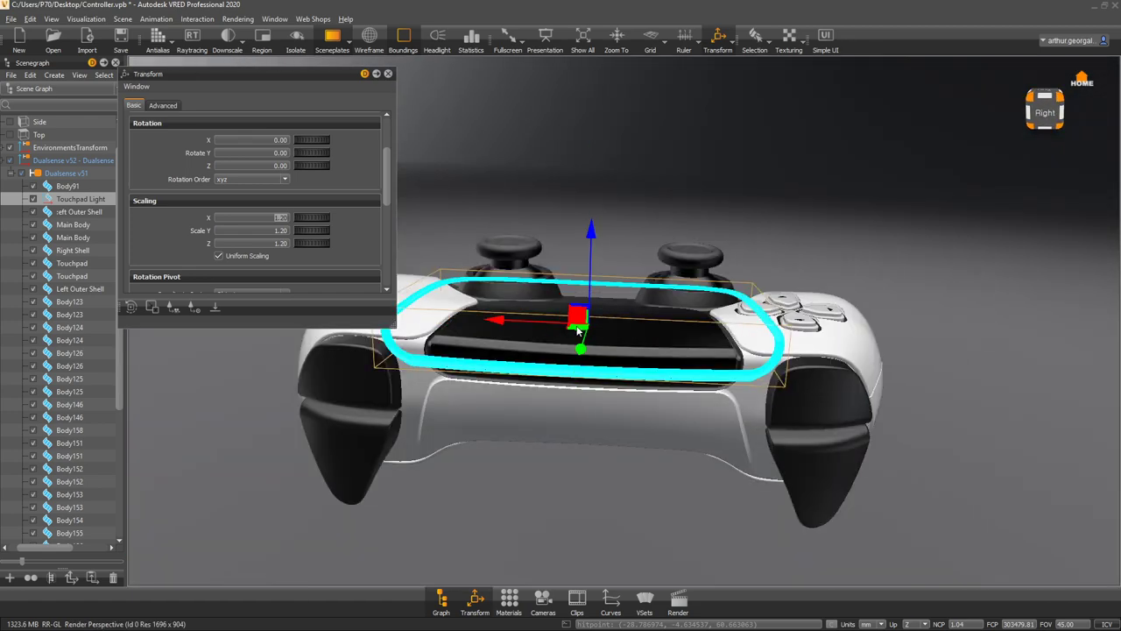
{"action": "left_click", "coordinate": [230, 257]}
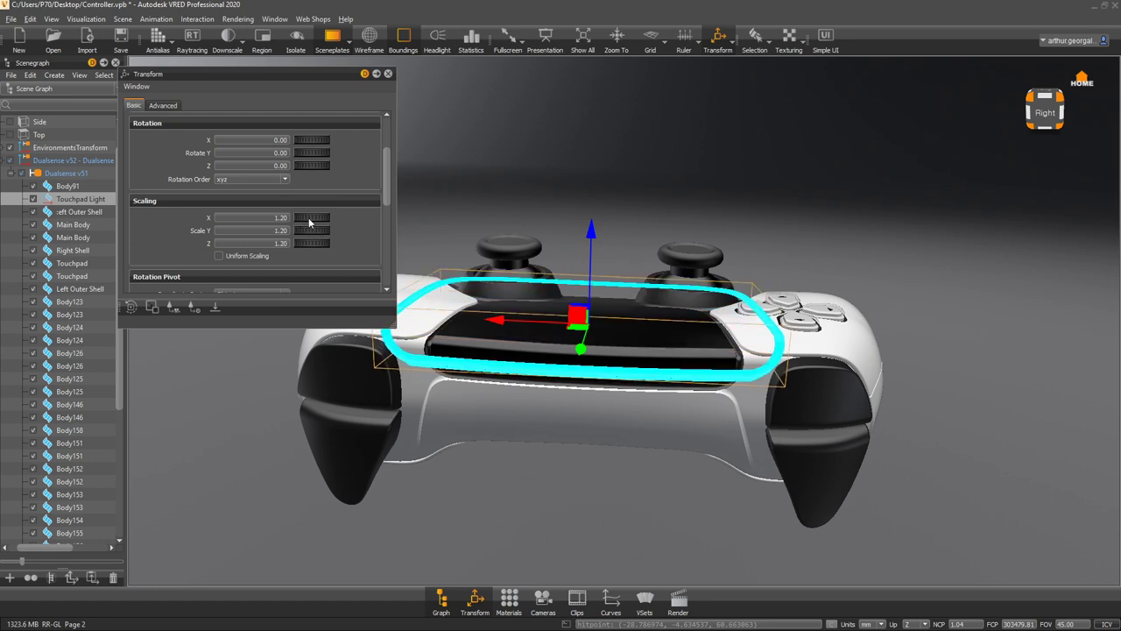
- Set the Touchpad Light's X scale to 1, leaving the other axes alone
{"action": "left_click_drag", "start_coordinate": [308, 221], "coordinate": [308, 223]}
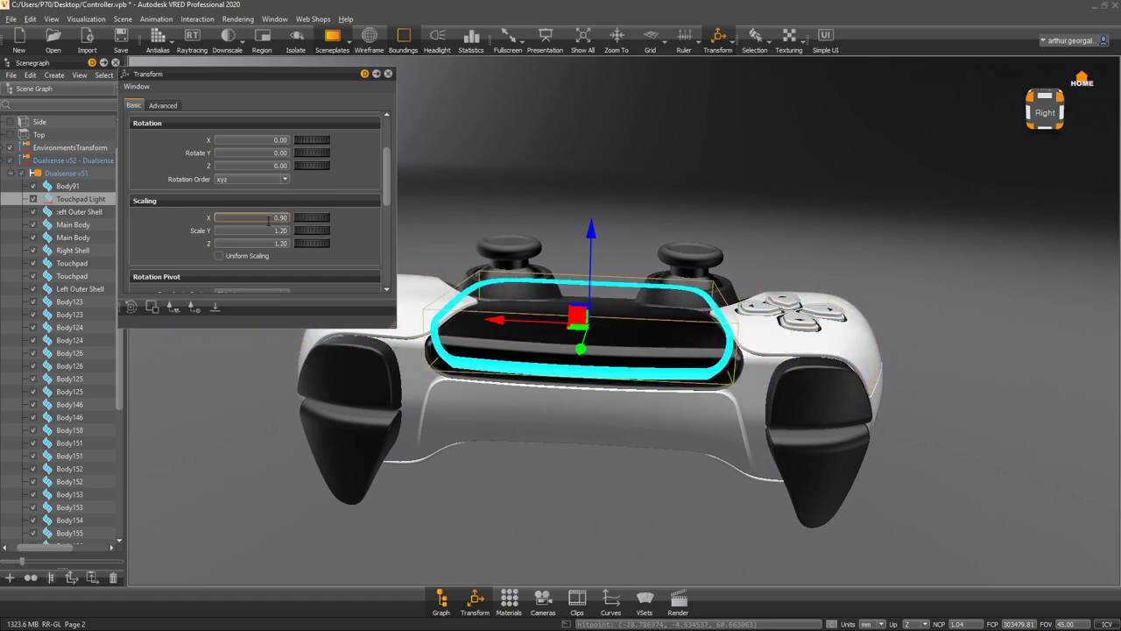
{"action": "type", "text": "1"}
{"action": "key", "text": "Return"}
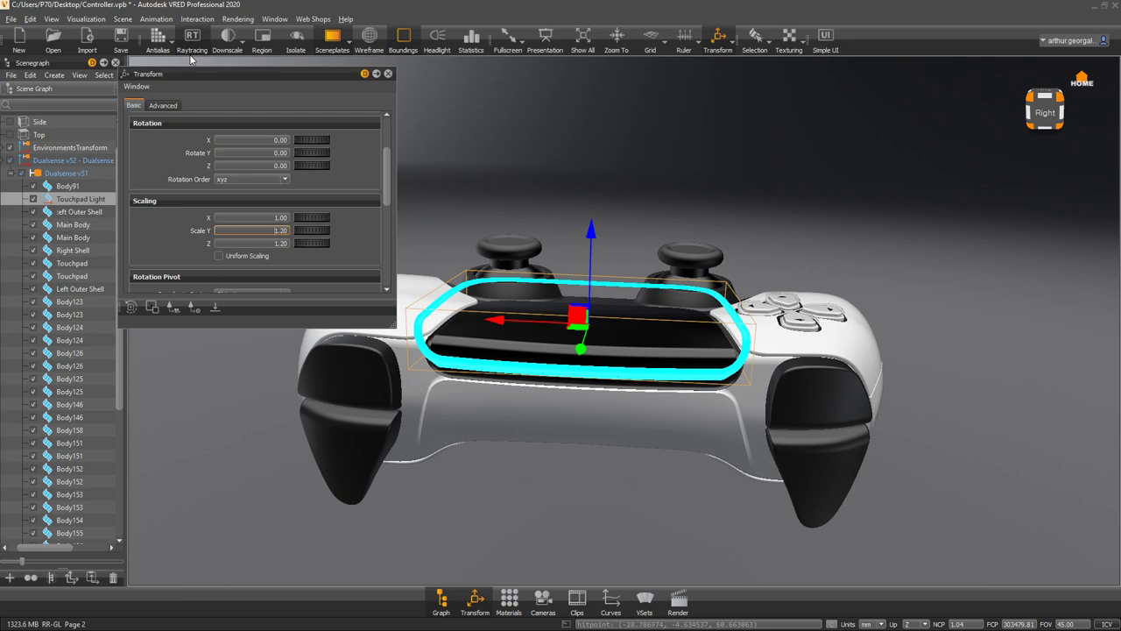
- Turn on raytracing with antialiasing and set the light strip material's see-through colour to full white
{"action": "left_click", "coordinate": [192, 37]}
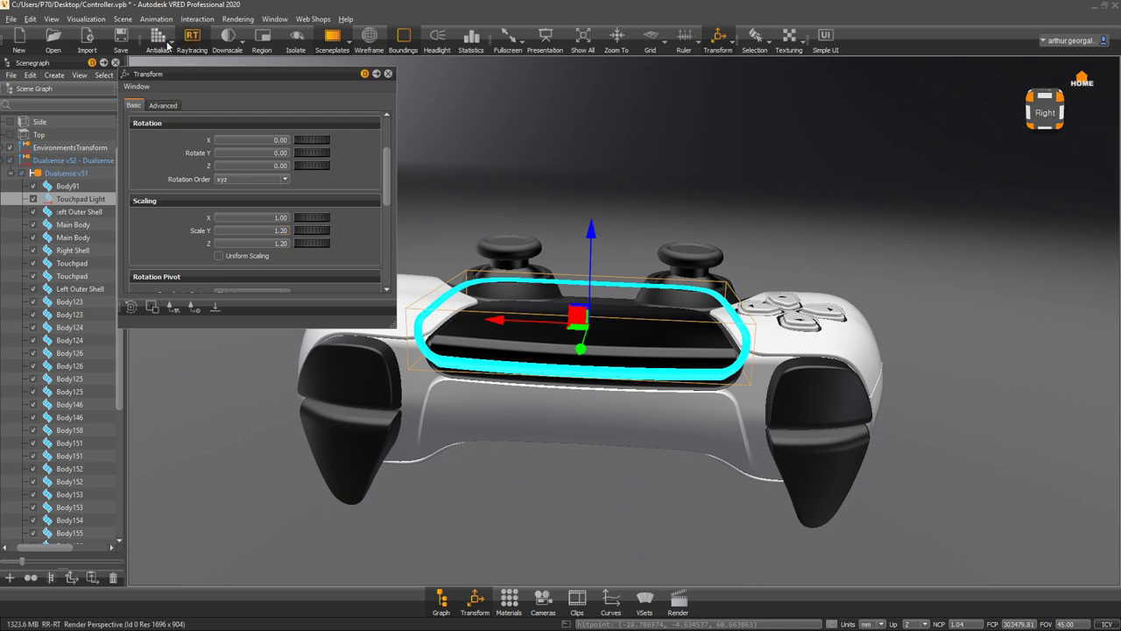
{"action": "left_click", "coordinate": [157, 39]}
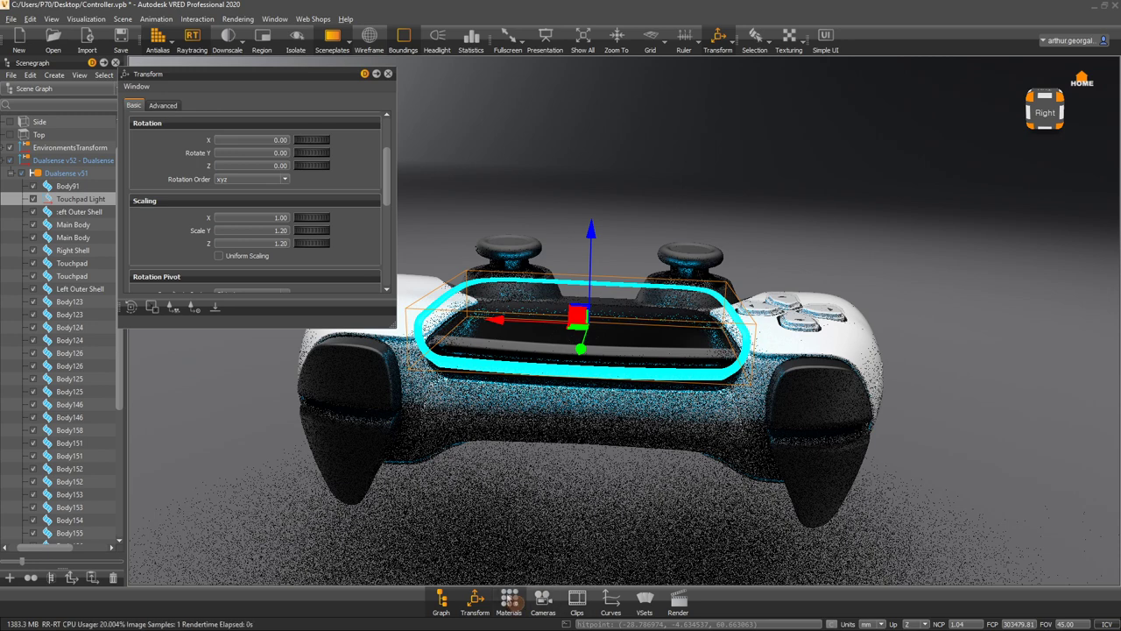
{"action": "left_click", "coordinate": [510, 599]}
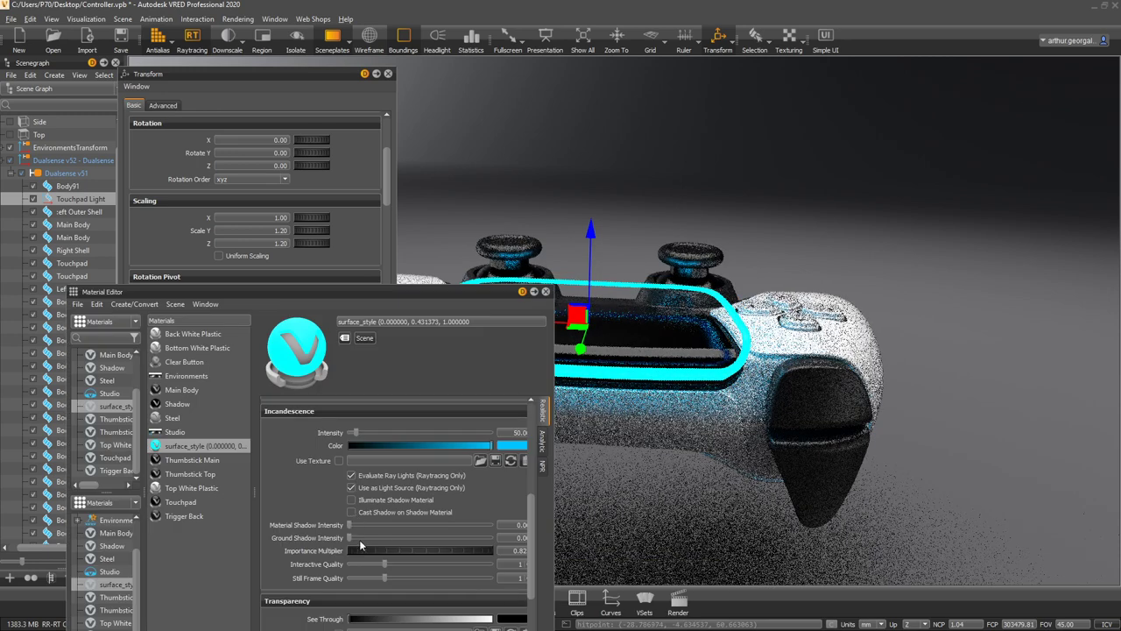
{"action": "left_click_drag", "start_coordinate": [419, 620], "coordinate": [528, 622]}
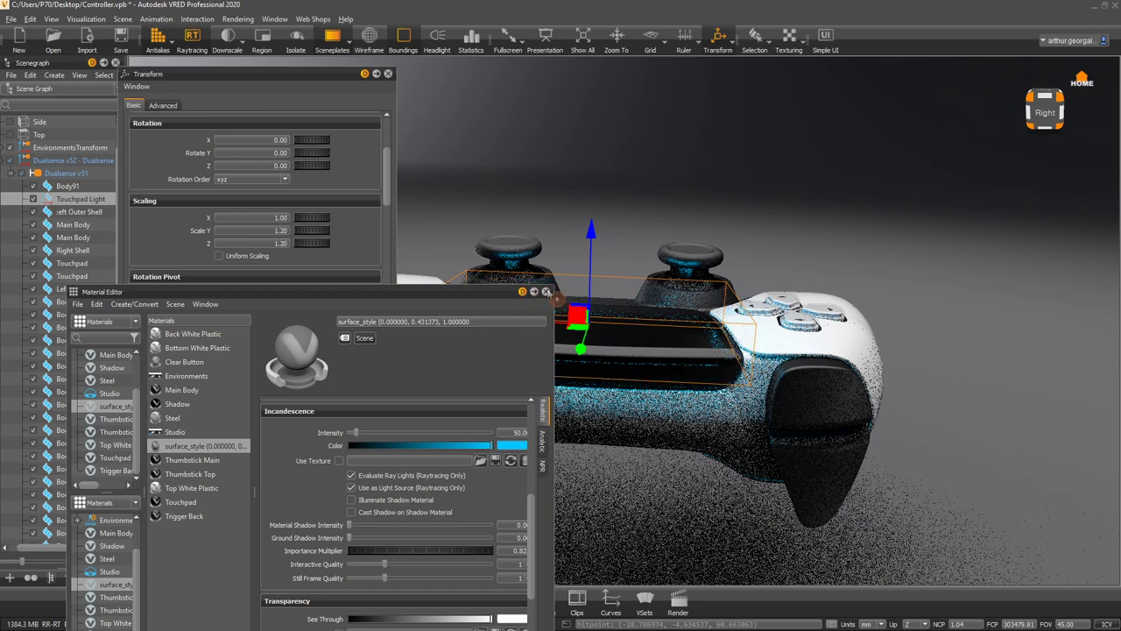
{"action": "left_click", "coordinate": [546, 291]}
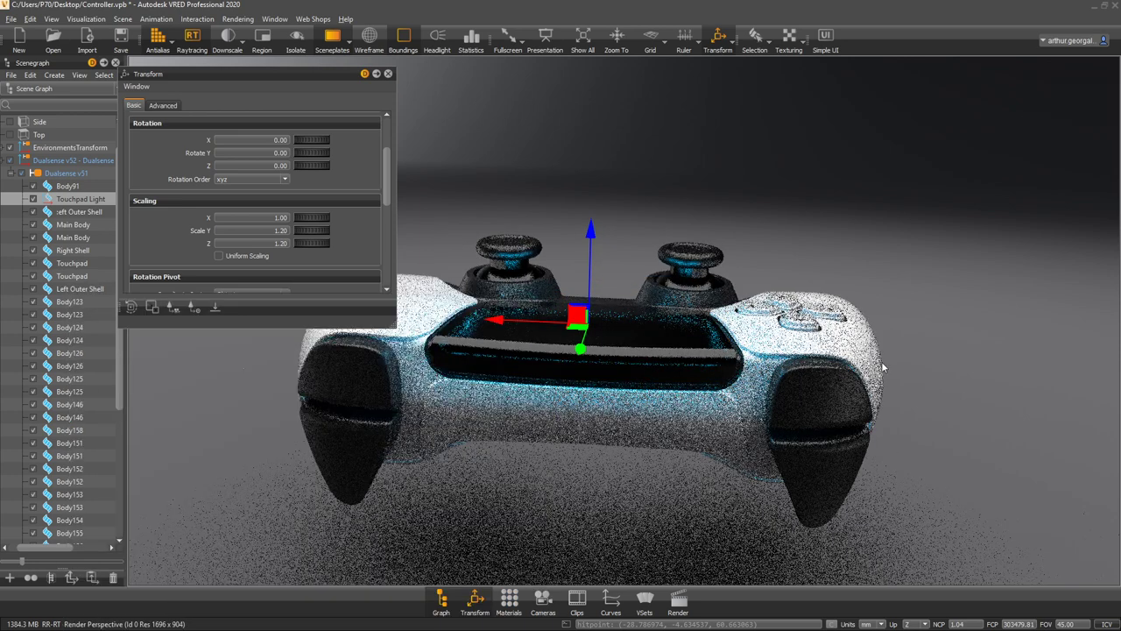
- Inspect the raytraced controller from its D-pad side, ending with raytracing and antialiasing switched off
{"action": "left_click_drag", "start_coordinate": [571, 342], "coordinate": [5, 393], "text": "alt"}
{"action": "left_click_drag", "start_coordinate": [628, 327], "coordinate": [505, 320], "text": "alt"}
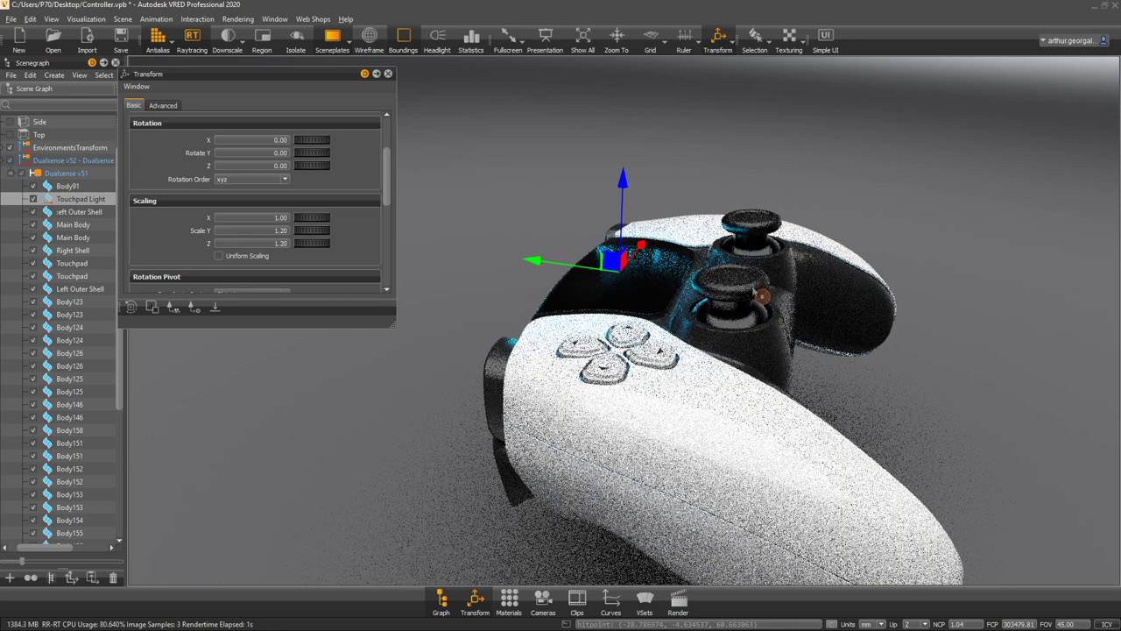
{"action": "left_click", "coordinate": [194, 41]}
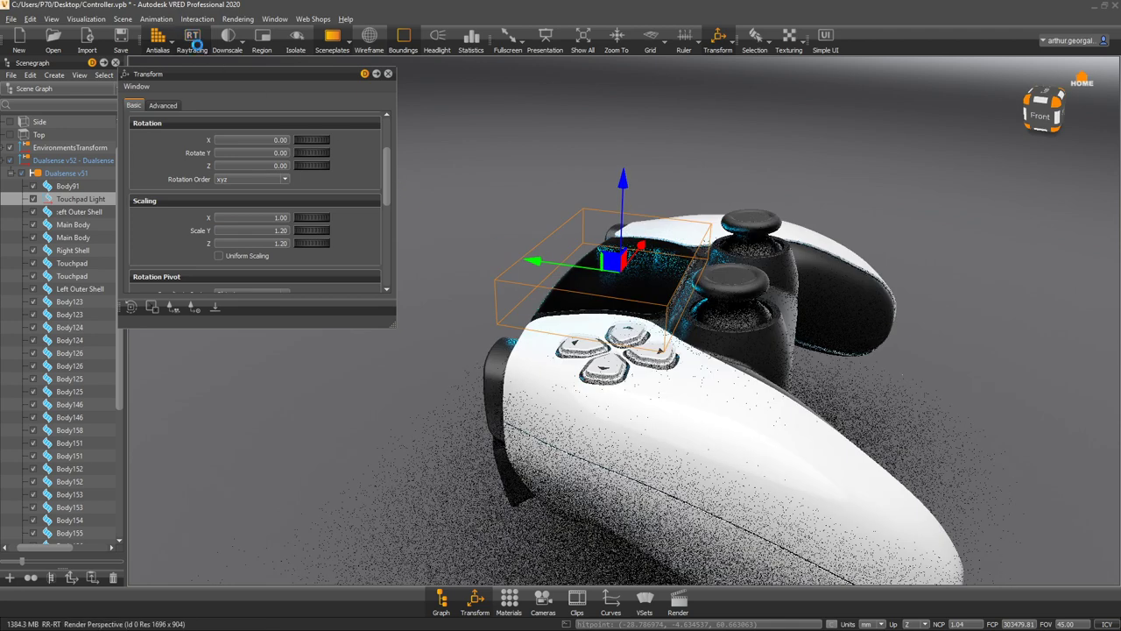
{"action": "left_click", "coordinate": [159, 40]}
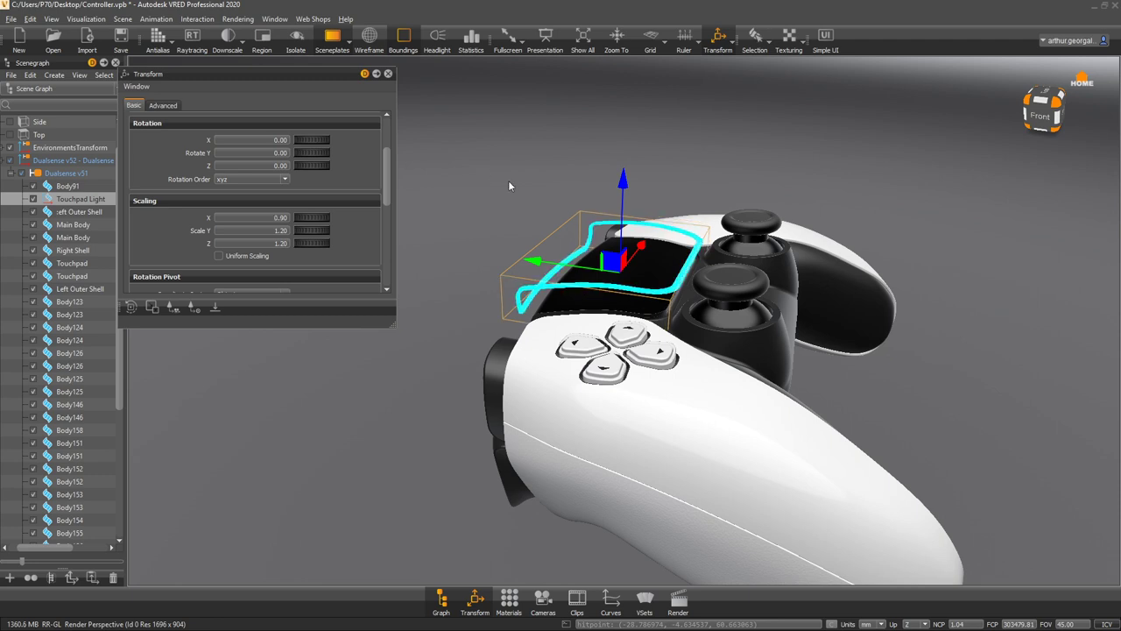
- Undo the light strip material's transparency change and the Touchpad Light's moves and scaling, back to a scale of 1 on all axes
{"action": "key", "text": "ctrl+z"}
{"action": "key", "text": "ctrl+z"}
{"action": "key", "text": "ctrl+z"}
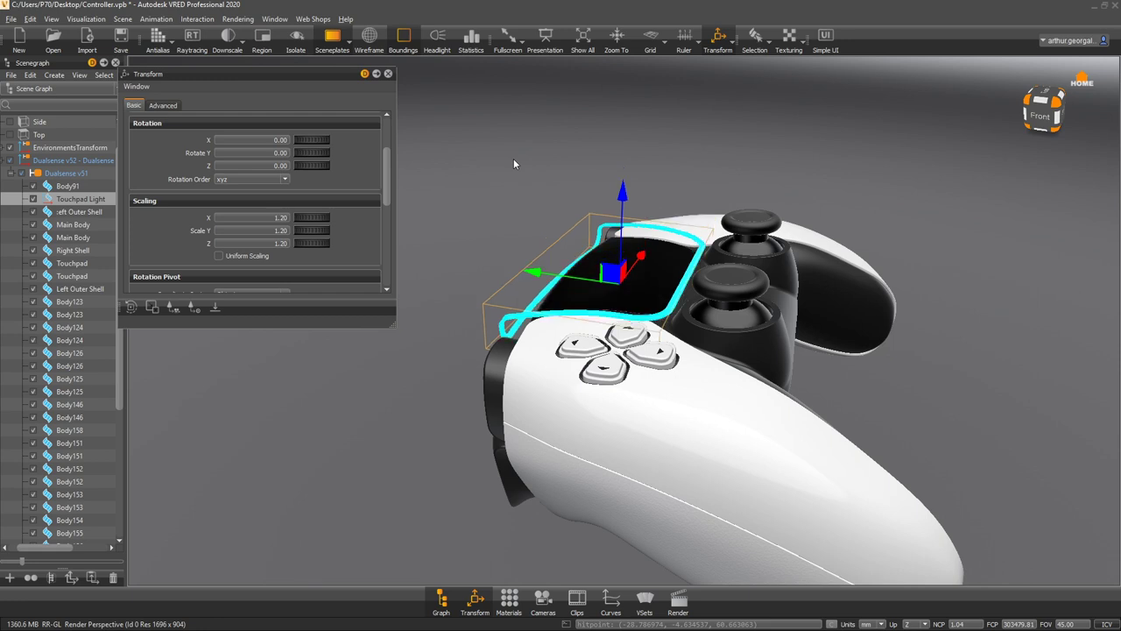
{"action": "key", "text": "ctrl+z"}
{"action": "mouse_move", "coordinate": [631, 192]}
{"action": "left_mouse_down", "text": "alt"}
{"action": "mouse_move", "coordinate": [673, 296]}
{"action": "mouse_move", "coordinate": [651, 304]}
{"action": "mouse_move", "coordinate": [631, 274]}
{"action": "mouse_move", "coordinate": [505, 180]}
{"action": "mouse_move", "coordinate": [639, 203]}
{"action": "left_mouse_up", "text": "alt"}
{"action": "key", "text": "ctrl+z"}
{"action": "key", "text": "ctrl+z"}
{"action": "key", "text": "ctrl+z"}
- Examine the Touchpad Light's edge beside the touchpad up close, with a brief raytraced preview
{"action": "scroll", "coordinate": [615, 315], "scroll_direction": "up", "scroll_amount": 5}
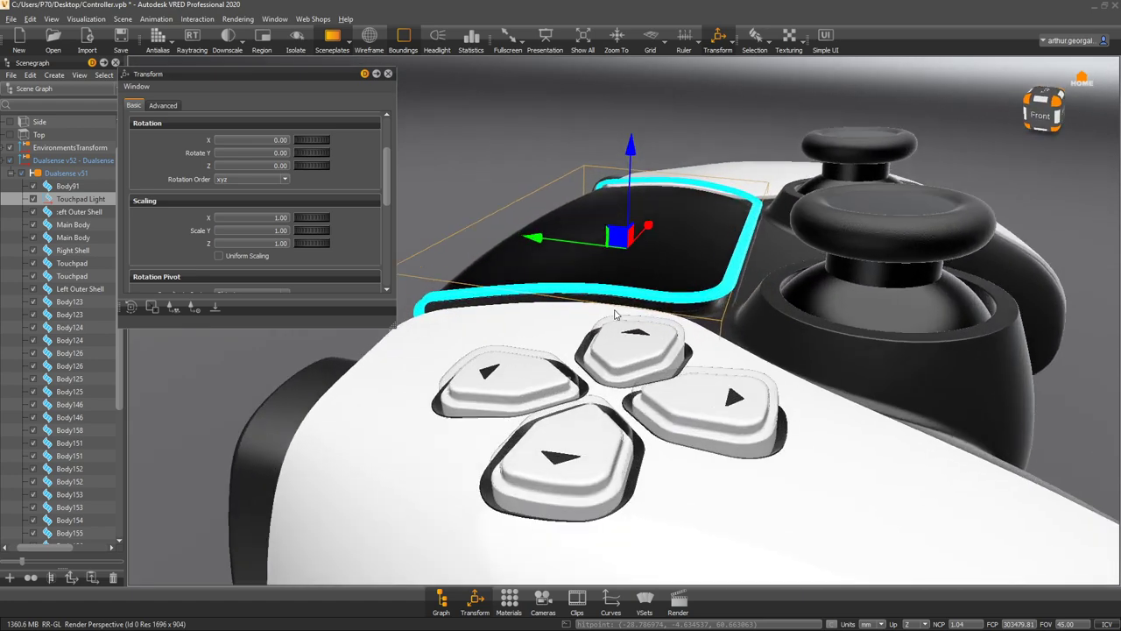
{"action": "scroll", "coordinate": [615, 315], "scroll_direction": "down", "scroll_amount": 1}
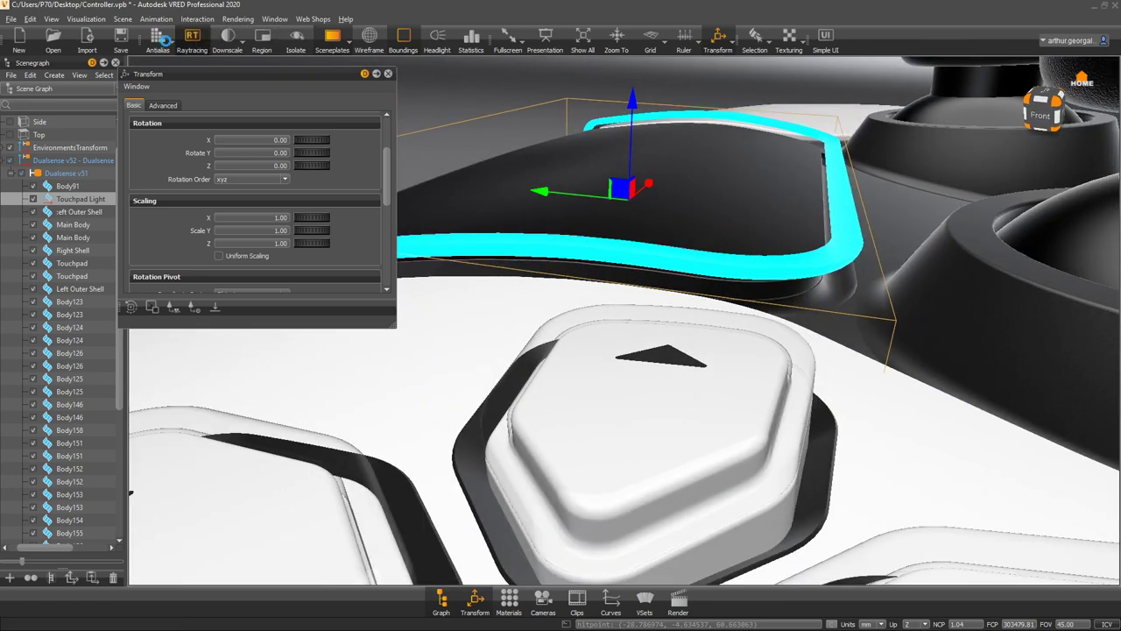
{"action": "left_click", "coordinate": [191, 35]}
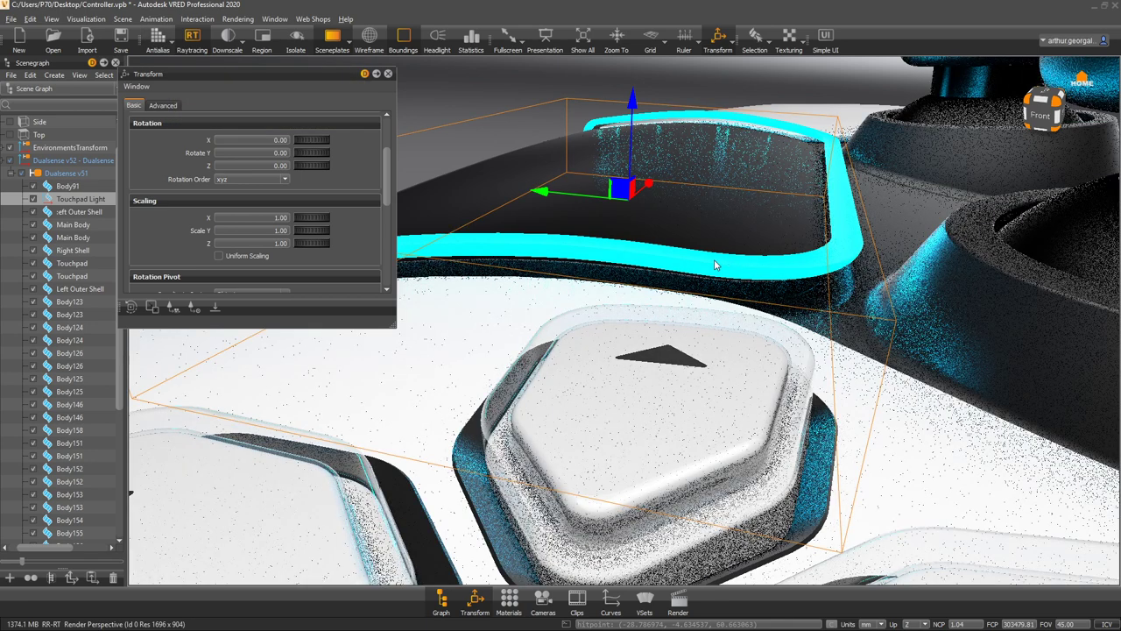
{"action": "left_click", "coordinate": [193, 33]}
{"action": "left_click_drag", "start_coordinate": [806, 268], "coordinate": [686, 237]}
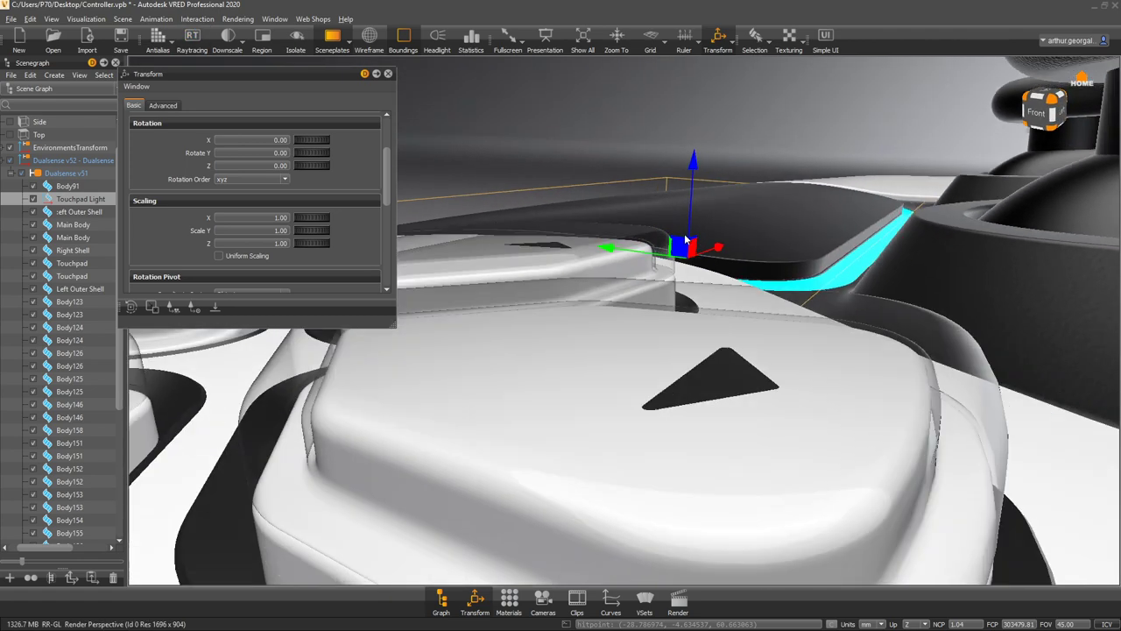
- Close the transform settings and set the light strip material's see-through colour to a mid grey
{"action": "left_click", "coordinate": [388, 74]}
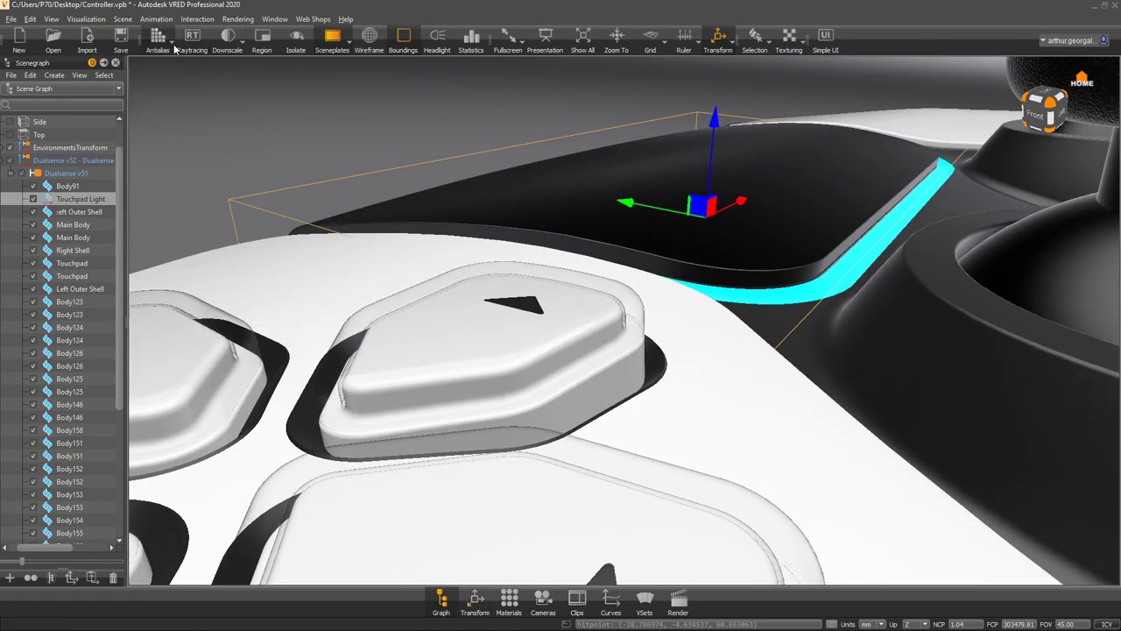
{"action": "left_click", "coordinate": [509, 601]}
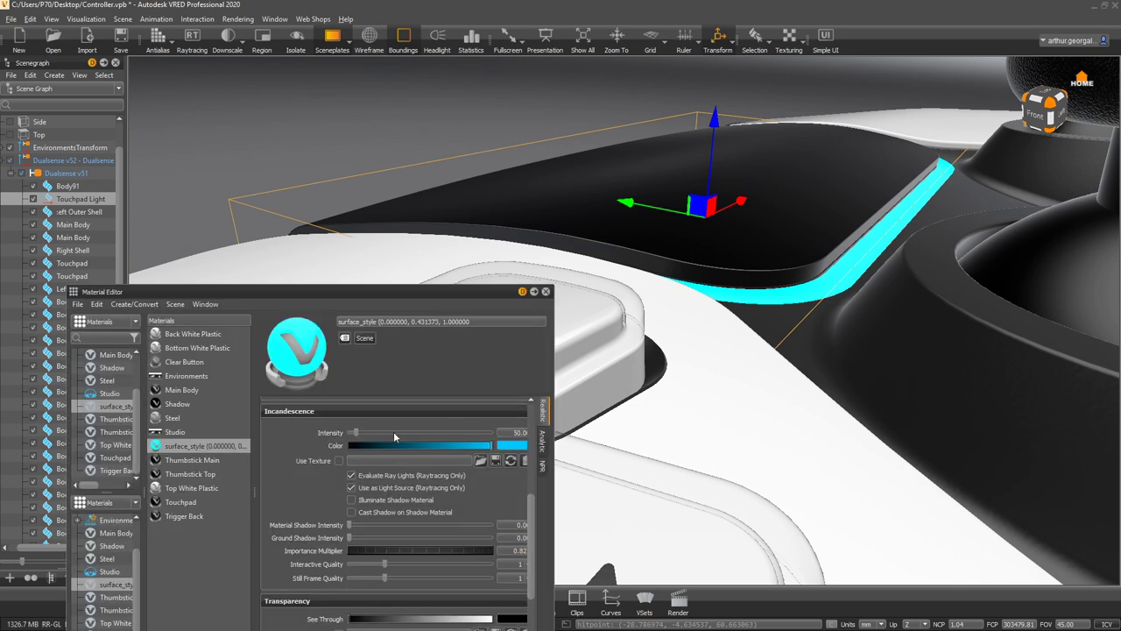
{"action": "scroll", "coordinate": [314, 460], "scroll_direction": "up", "scroll_amount": 10}
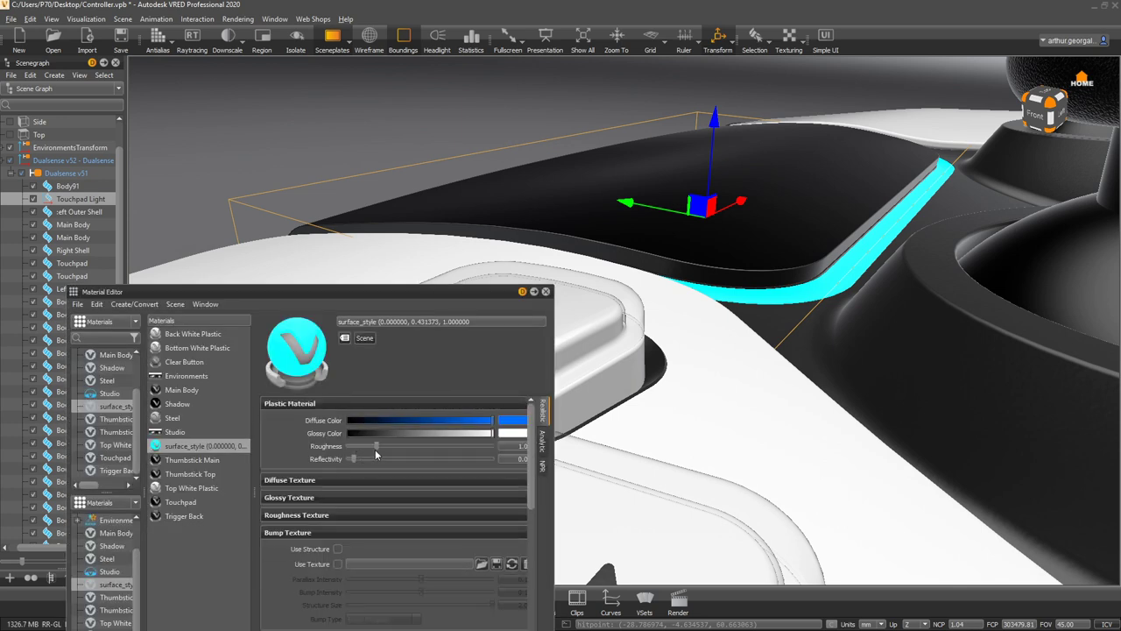
{"action": "scroll", "coordinate": [301, 441], "scroll_direction": "down", "scroll_amount": 10}
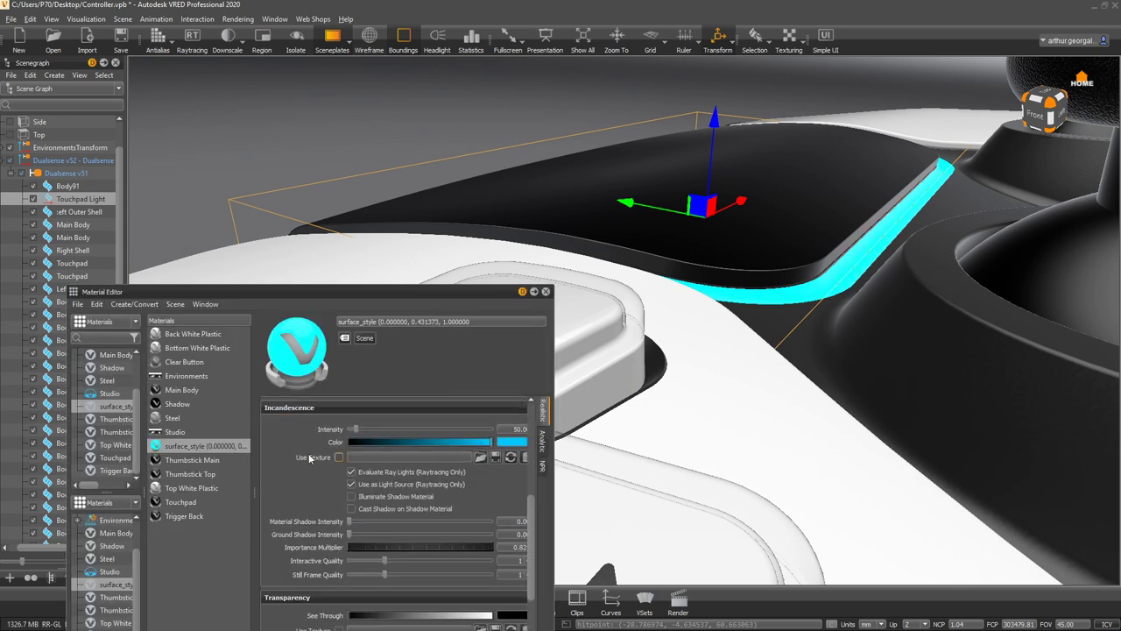
{"action": "scroll", "coordinate": [333, 491], "scroll_direction": "down", "scroll_amount": 5}
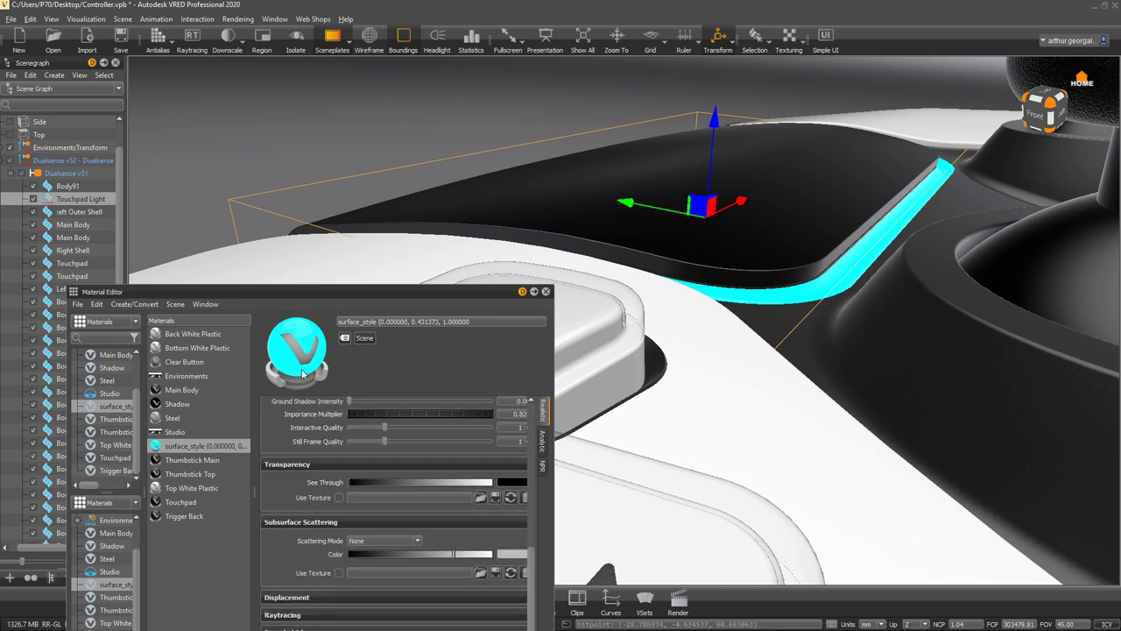
{"action": "left_click", "coordinate": [428, 483]}
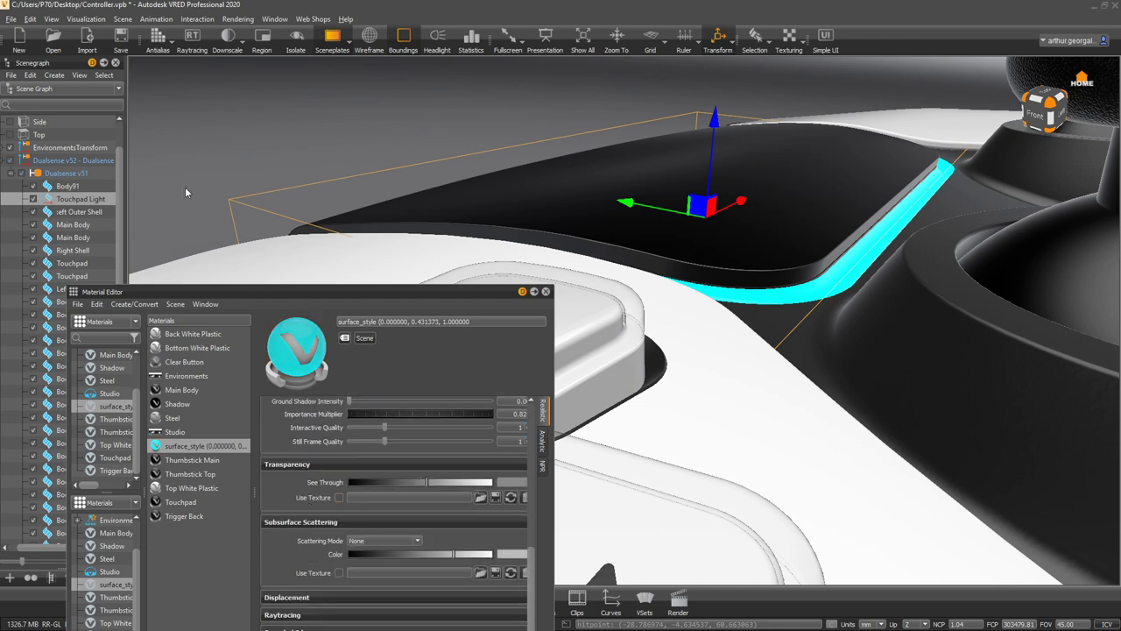
- Turn on raytracing and raise the light strip material's see-through colour to nearly white
{"action": "left_click", "coordinate": [193, 38]}
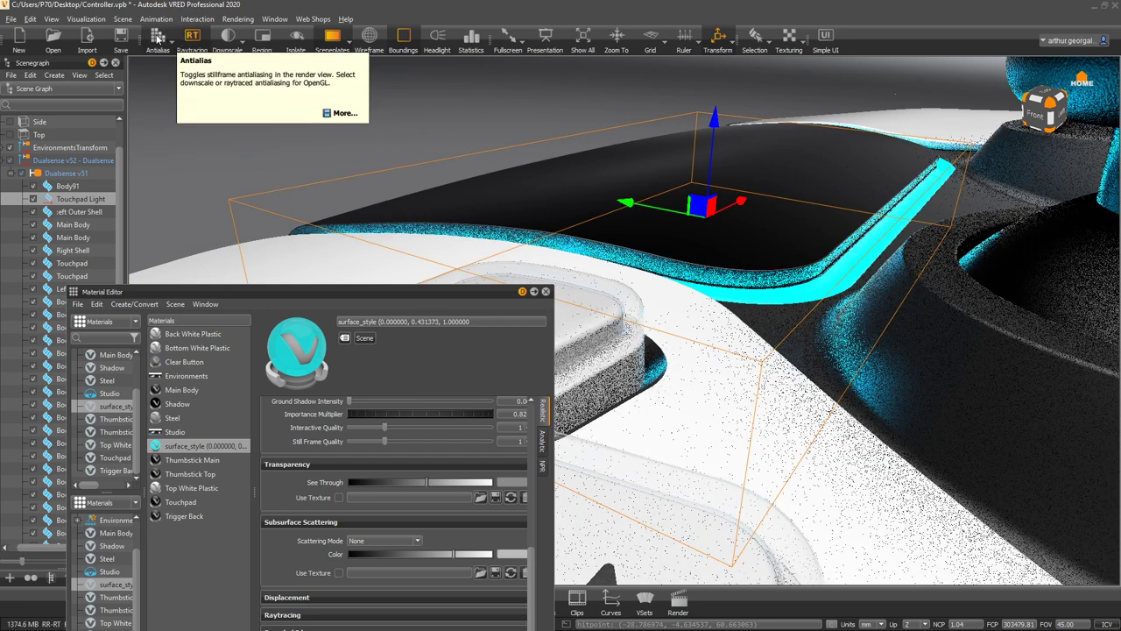
{"action": "left_click", "coordinate": [474, 483]}
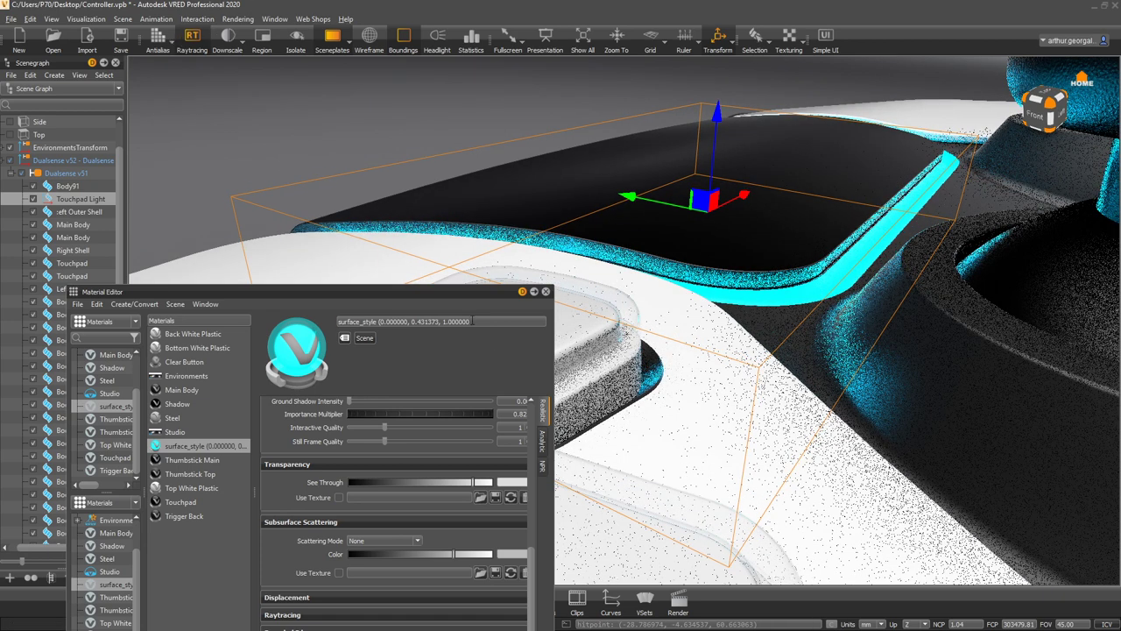
{"action": "left_click", "coordinate": [546, 291]}
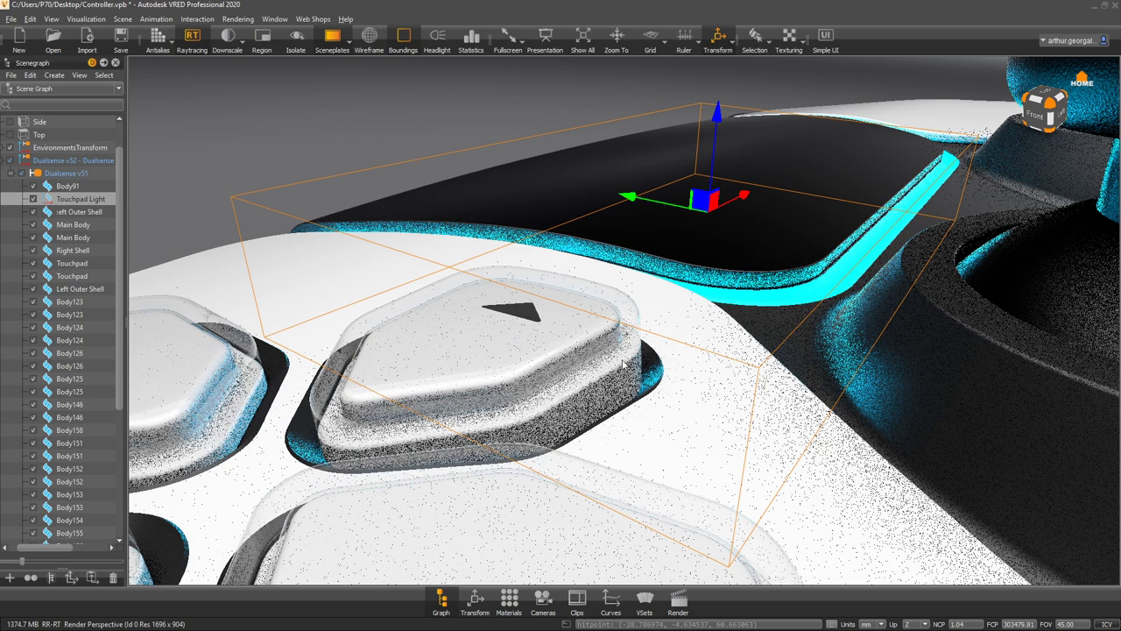
- Turn off raytracing, the transform gizmo, the bounding boxes and the sceneplates to show the whole controller cleanly
{"action": "scroll", "coordinate": [622, 366], "scroll_direction": "down", "scroll_amount": 6}
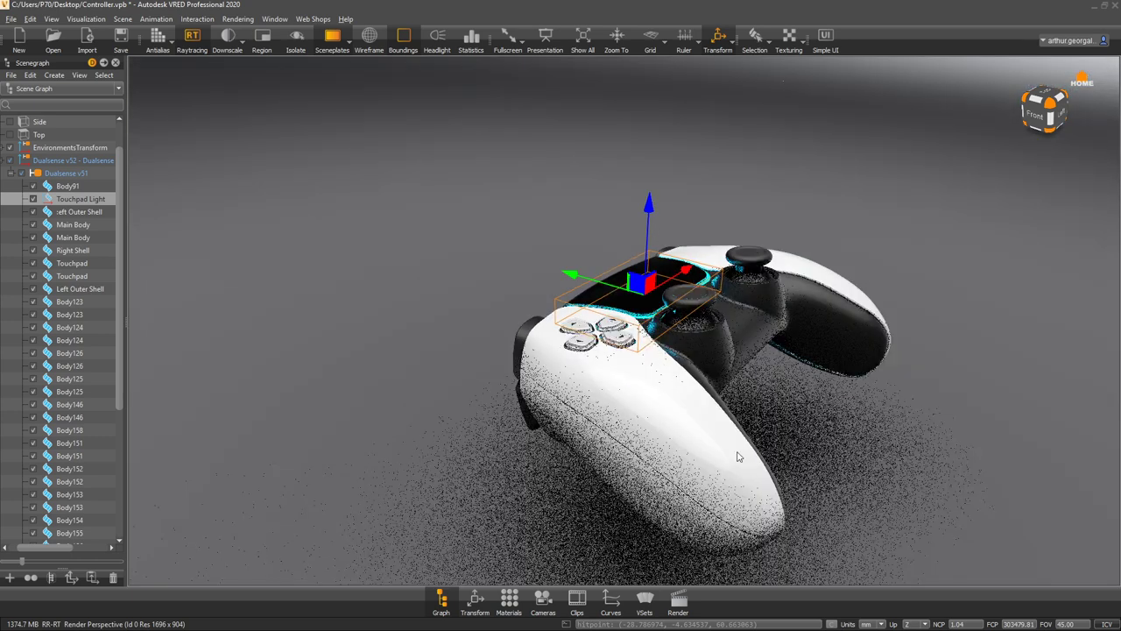
{"action": "left_click_drag", "start_coordinate": [800, 464], "coordinate": [374, 145]}
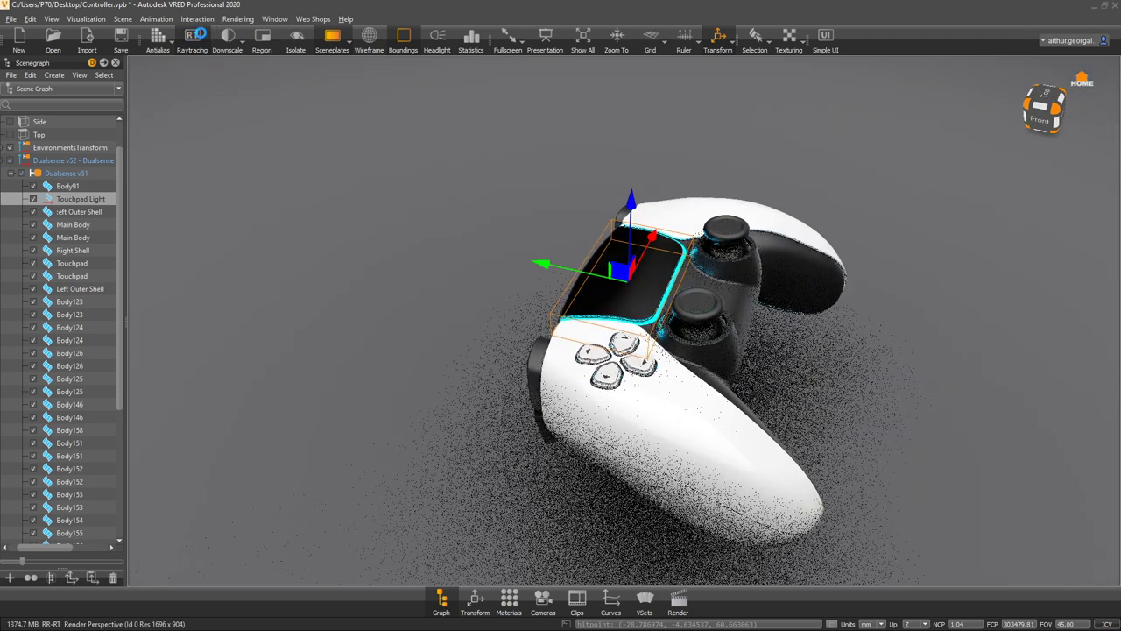
{"action": "left_click", "coordinate": [191, 40]}
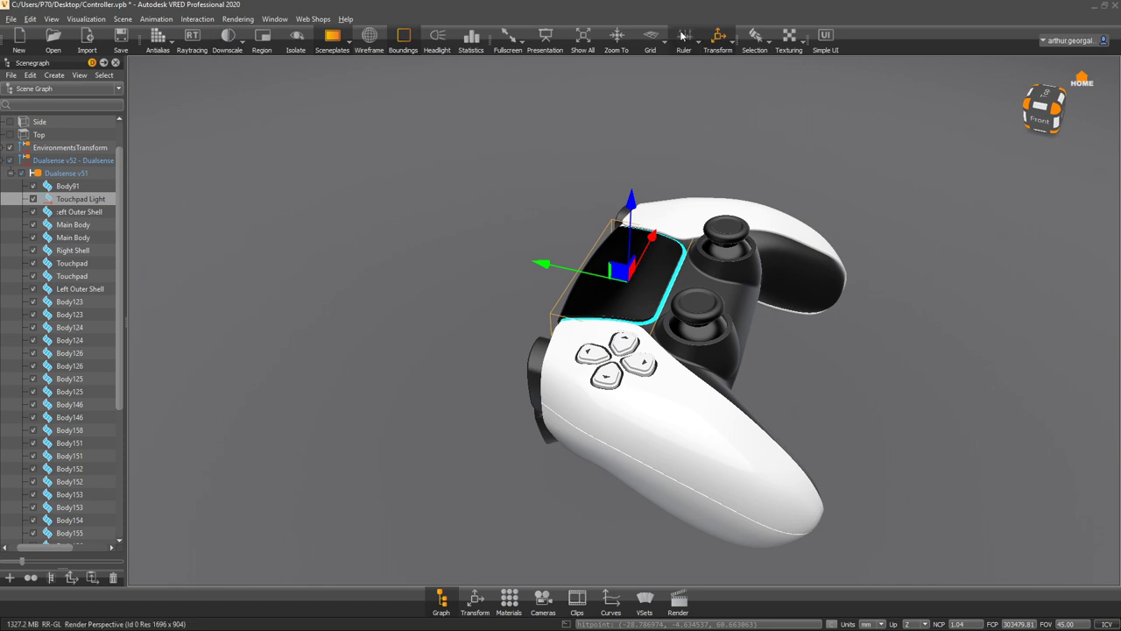
{"action": "left_click", "coordinate": [719, 37]}
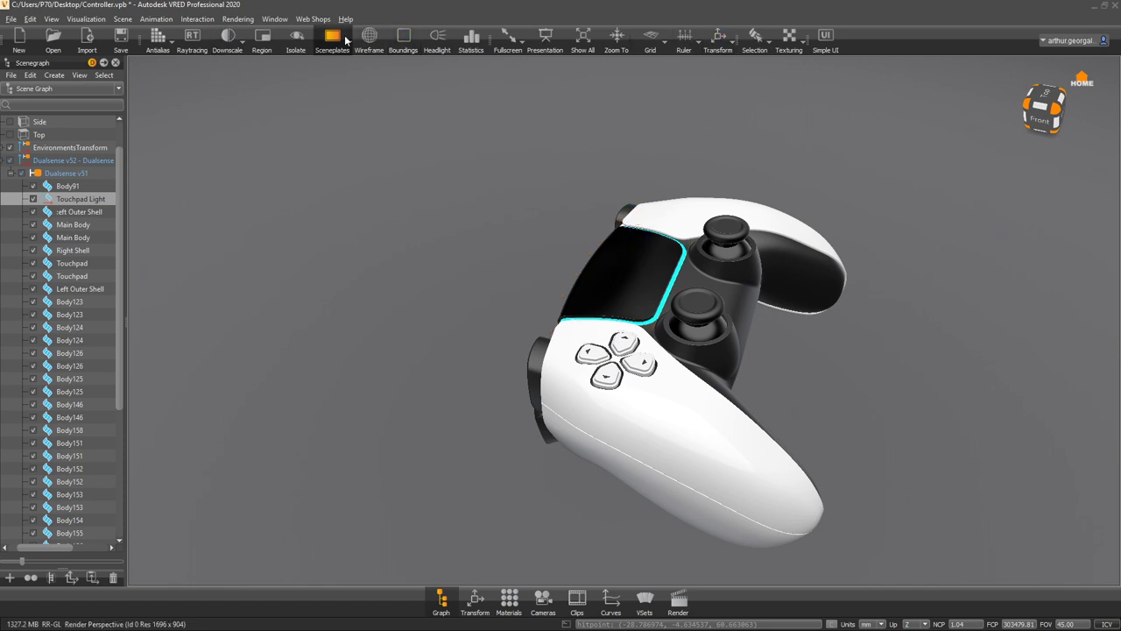
{"action": "left_click_drag", "start_coordinate": [823, 281], "coordinate": [648, 274]}
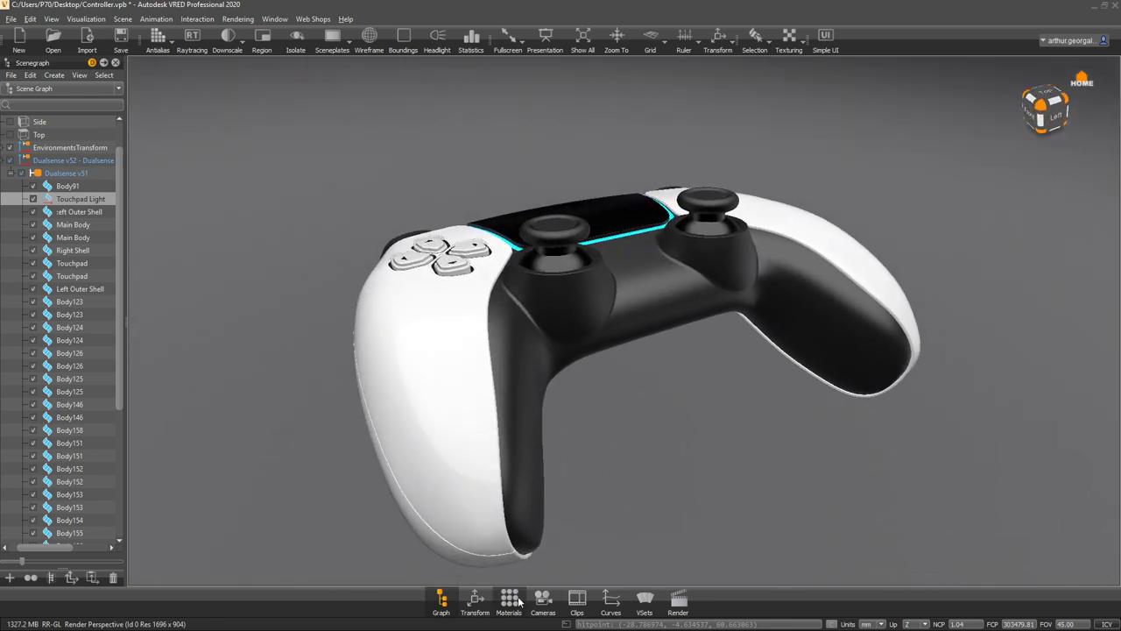
- Open the camera settings and set the Perspective camera's focal length to 35, framing the controller from a low side angle
{"action": "left_click", "coordinate": [549, 607]}
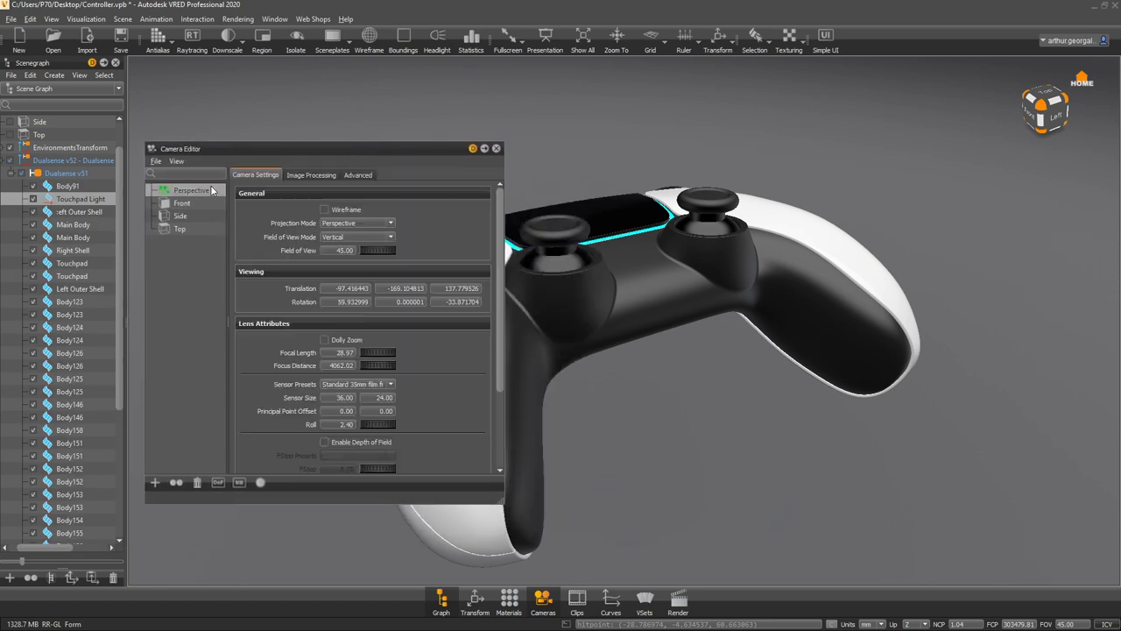
{"action": "left_click_drag", "start_coordinate": [699, 278], "coordinate": [692, 253]}
{"action": "left_click_drag", "start_coordinate": [605, 294], "coordinate": [652, 290]}
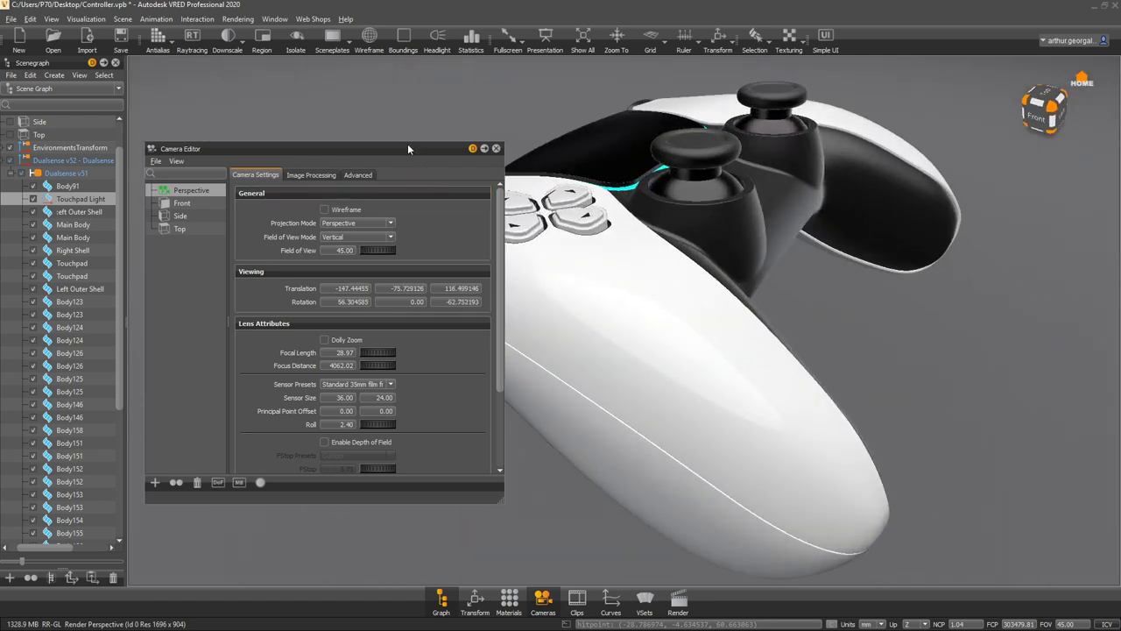
{"action": "left_click_drag", "start_coordinate": [407, 144], "coordinate": [323, 87]}
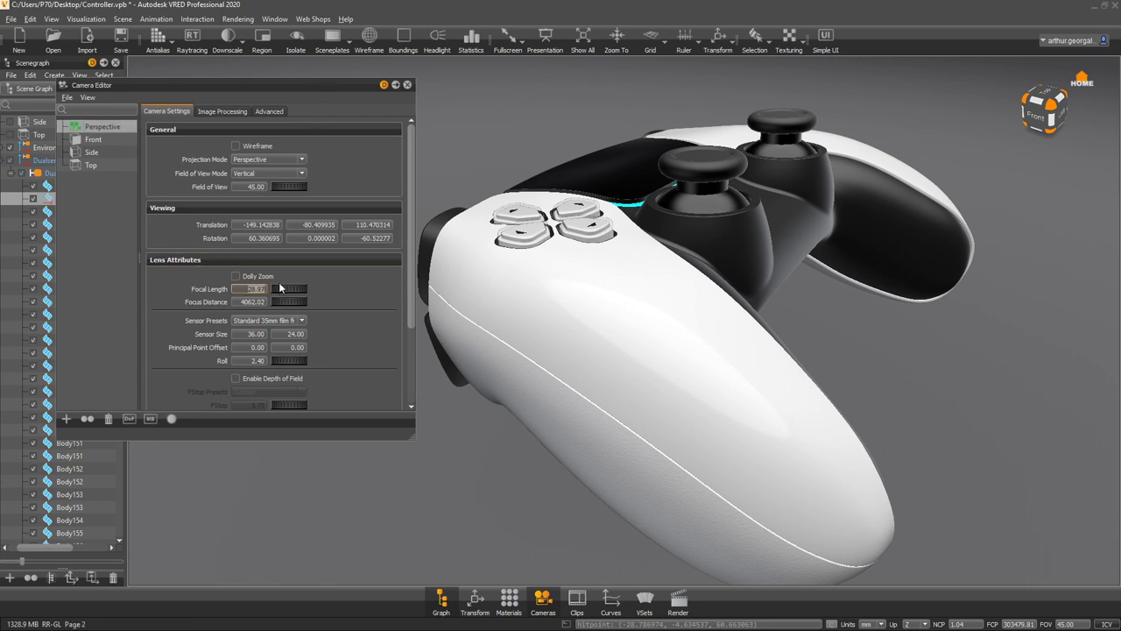
{"action": "left_click_drag", "start_coordinate": [280, 287], "coordinate": [390, 287]}
{"action": "left_click_drag", "start_coordinate": [661, 374], "coordinate": [688, 337]}
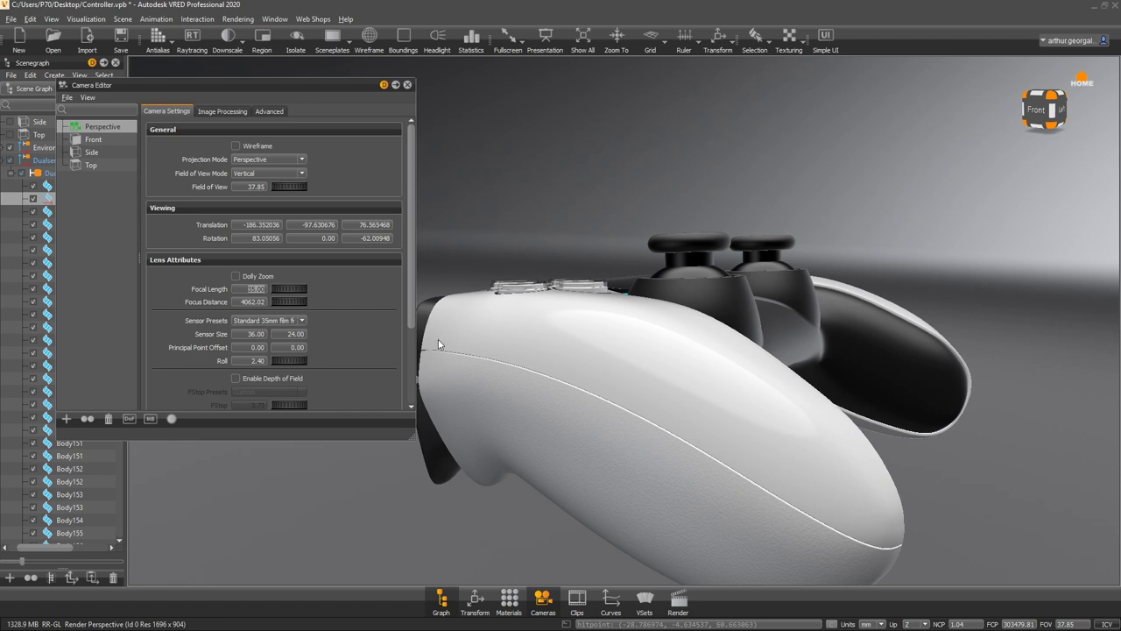
- Keep the standard 35 mm film sensor preset and set the Perspective camera's focal length to 18
{"action": "left_click", "coordinate": [280, 321]}
{"action": "left_click", "coordinate": [281, 321]}
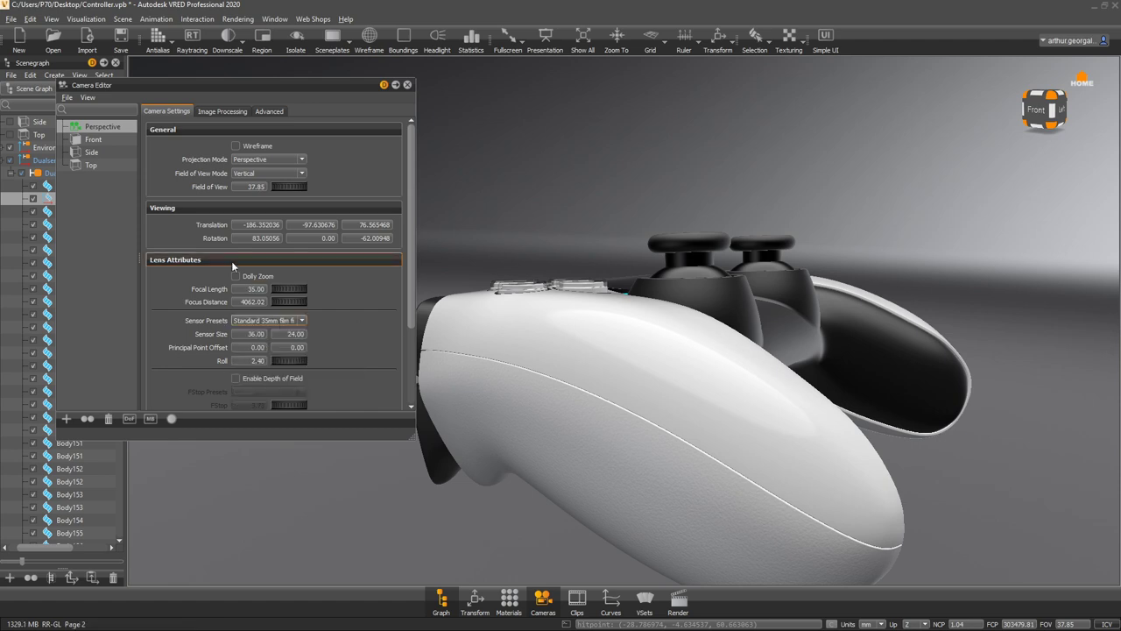
{"action": "left_click_drag", "start_coordinate": [292, 295], "coordinate": [193, 281]}
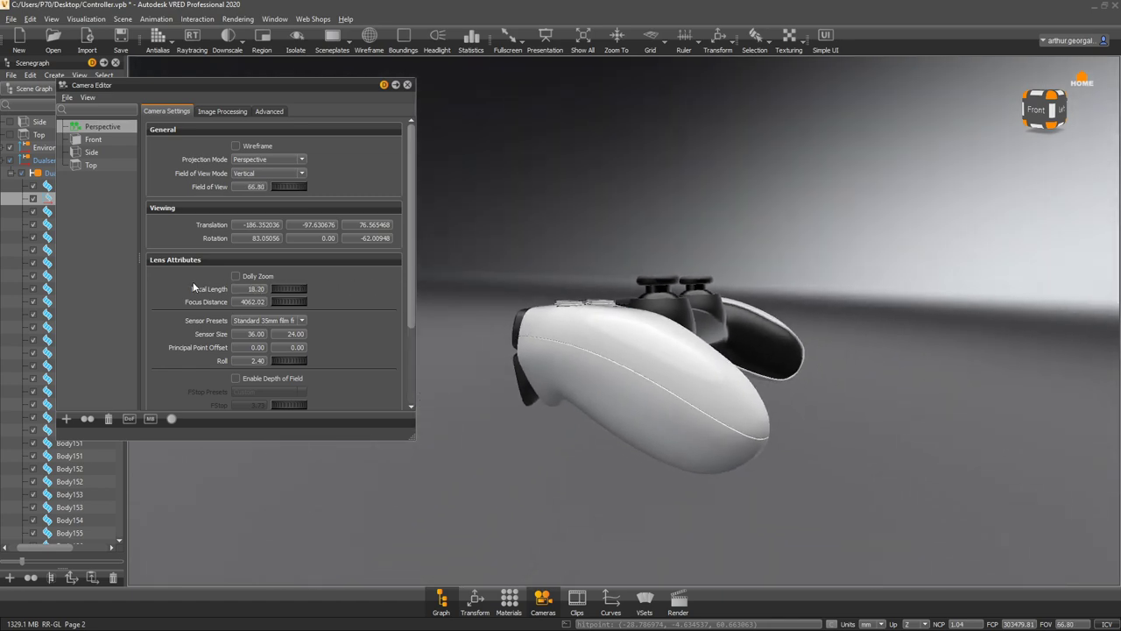
- Set the Perspective camera's focal length to 34 and frame the whole controller from above its directional-button side
{"action": "left_click_drag", "start_coordinate": [665, 304], "coordinate": [697, 422], "text": "alt"}
{"action": "scroll", "coordinate": [643, 257], "scroll_direction": "up", "scroll_amount": 4}
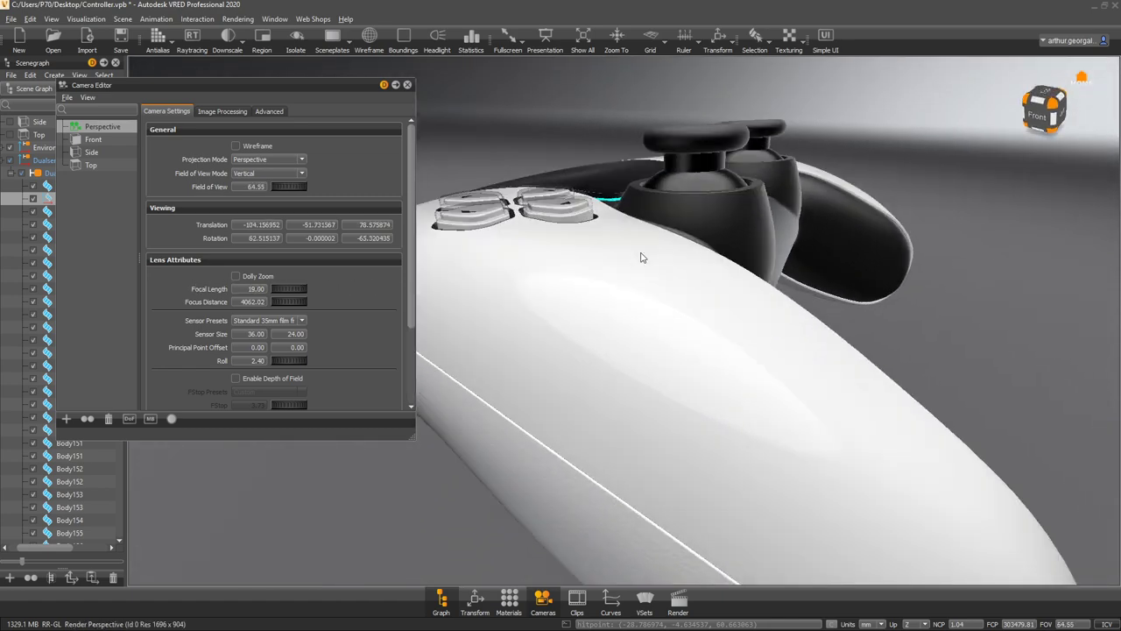
{"action": "scroll", "coordinate": [644, 254], "scroll_direction": "down", "scroll_amount": 1}
{"action": "scroll", "coordinate": [643, 253], "scroll_direction": "down", "scroll_amount": 1}
{"action": "left_click_drag", "start_coordinate": [643, 253], "coordinate": [601, 348], "text": "alt"}
{"action": "middle_click_drag", "start_coordinate": [658, 292], "coordinate": [580, 335], "text": "alt"}
{"action": "left_click_drag", "start_coordinate": [580, 335], "coordinate": [578, 328], "text": "alt"}
{"action": "scroll", "coordinate": [579, 326], "scroll_direction": "down", "scroll_amount": 2}
{"action": "scroll", "coordinate": [577, 325], "scroll_direction": "up", "scroll_amount": 1}
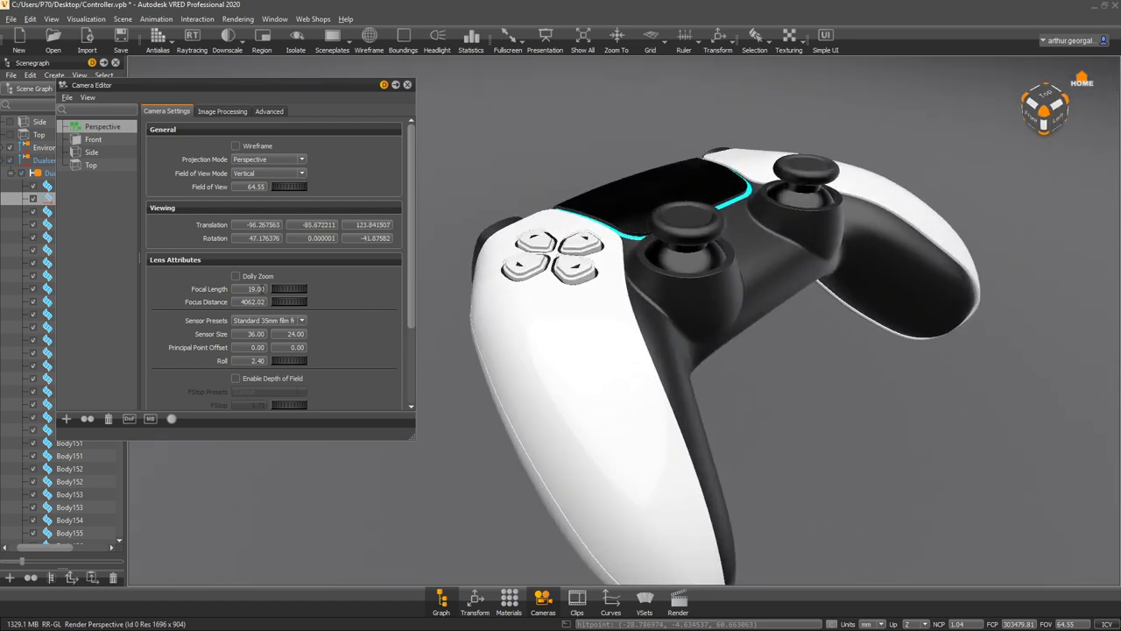
{"action": "left_click_drag", "start_coordinate": [298, 296], "coordinate": [383, 289]}
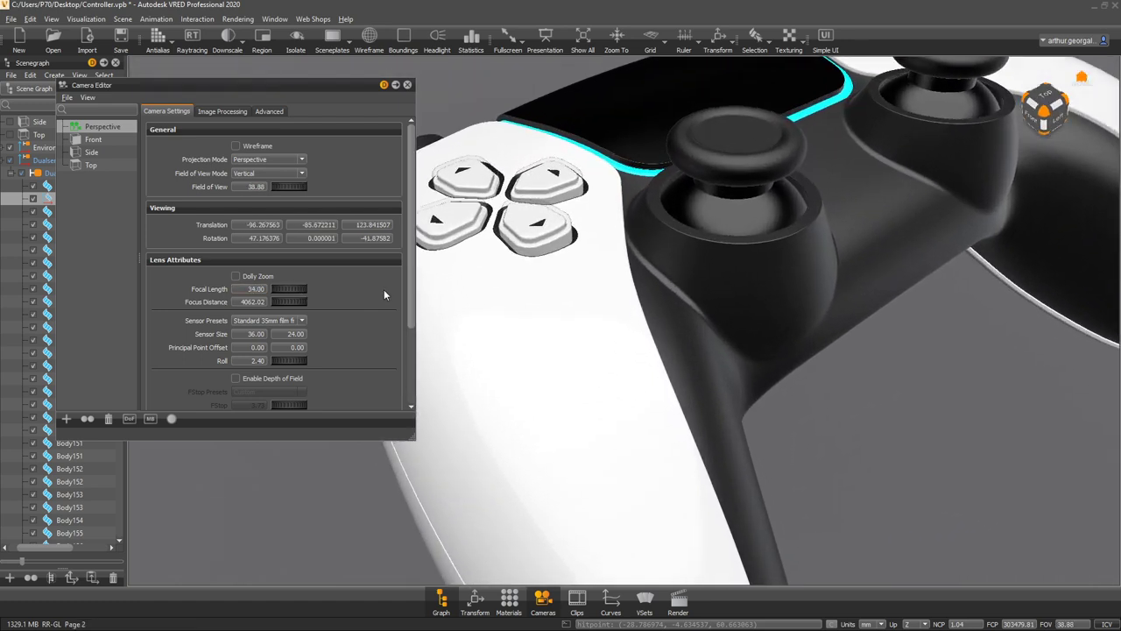
{"action": "left_click_drag", "start_coordinate": [592, 347], "coordinate": [747, 341]}
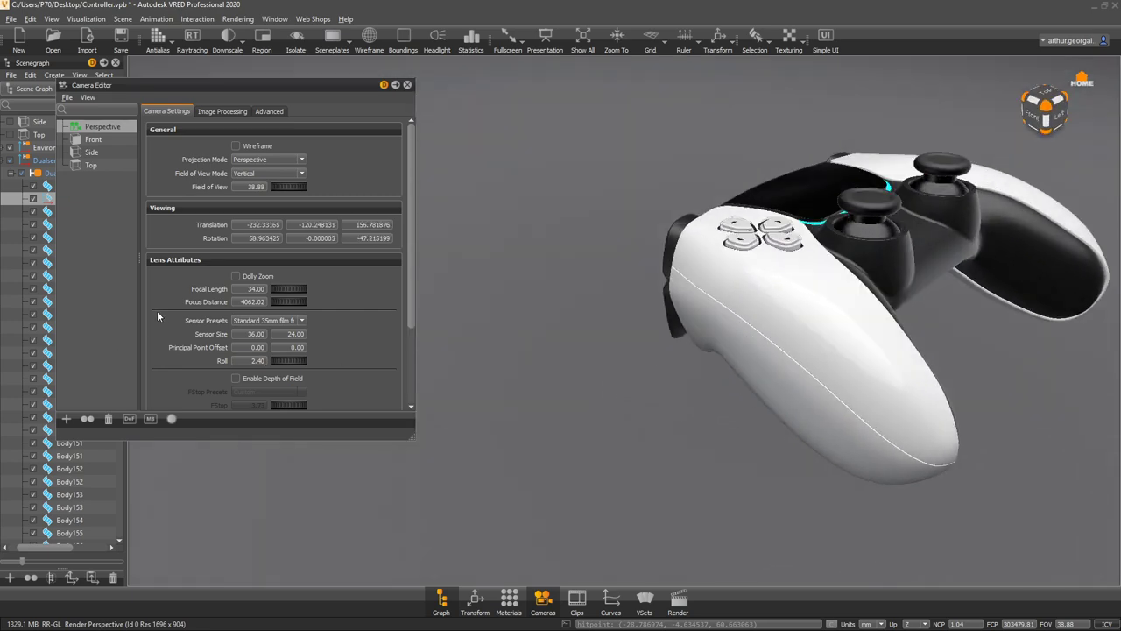
- Enable depth of field for the Perspective camera, frame the white grip closely and turn on antialiasing
{"action": "scroll", "coordinate": [158, 317], "scroll_direction": "down", "scroll_amount": 3}
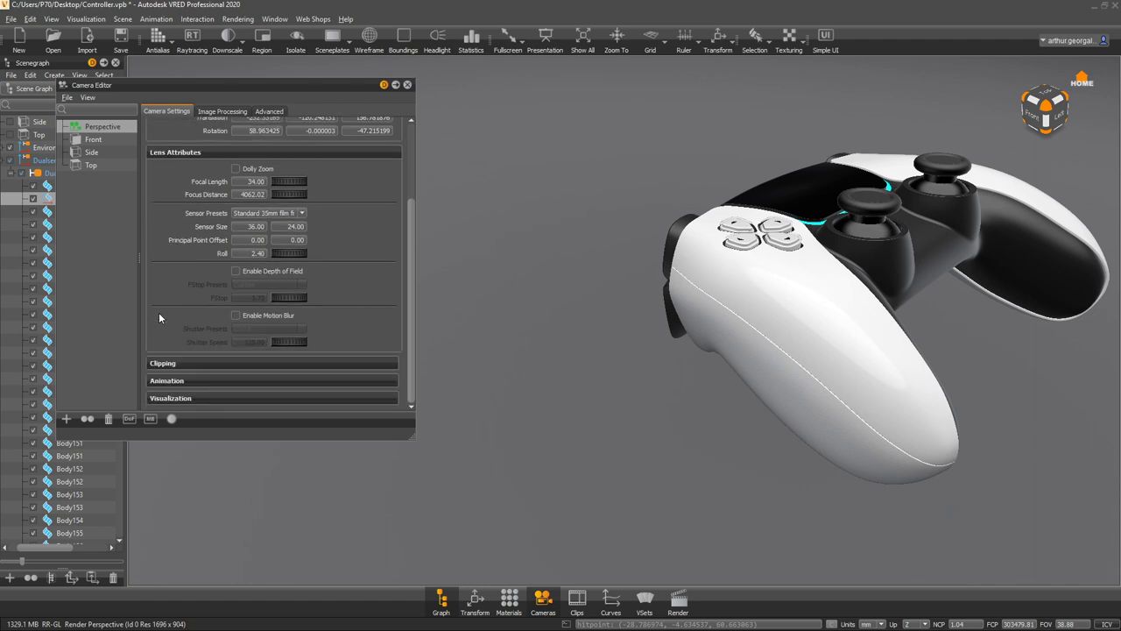
{"action": "left_click", "coordinate": [235, 270]}
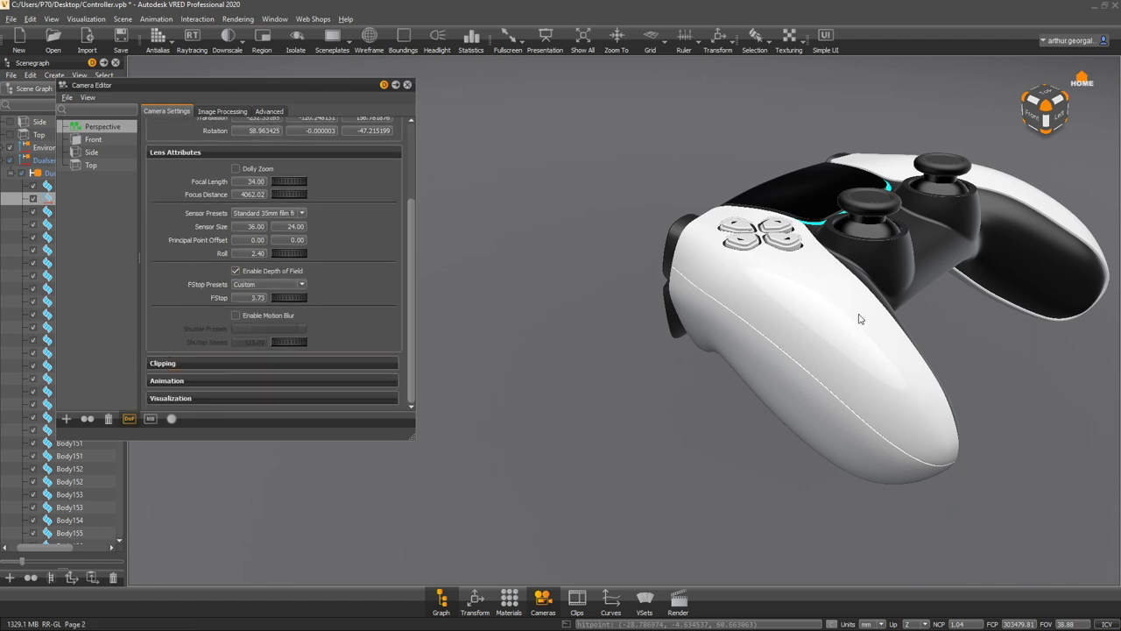
{"action": "left_click_drag", "start_coordinate": [860, 318], "coordinate": [670, 252]}
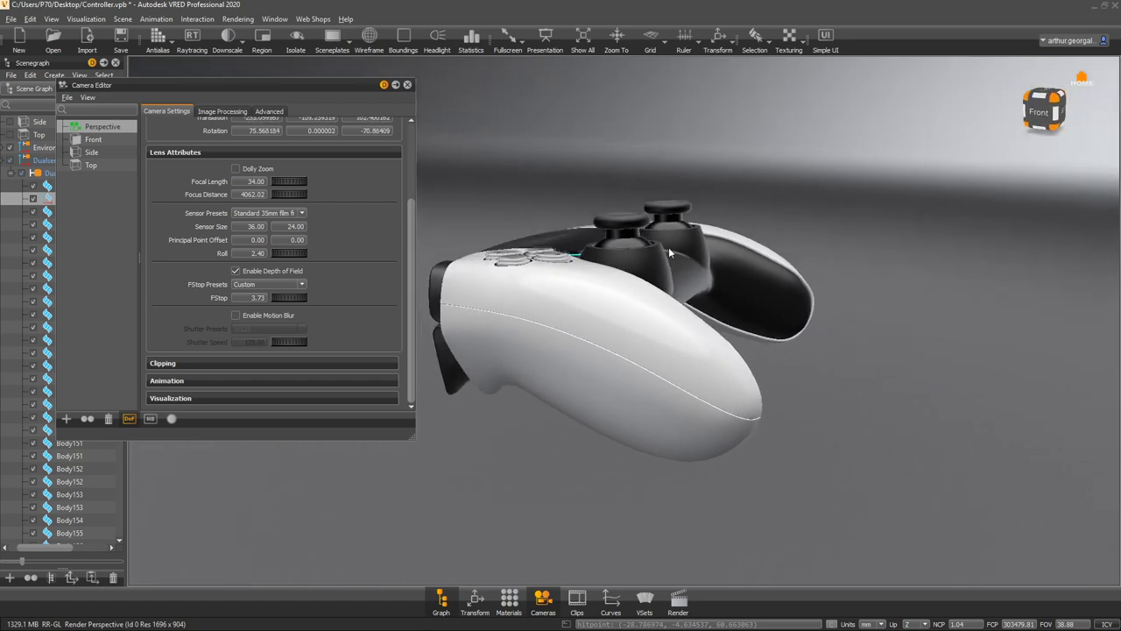
{"action": "scroll", "coordinate": [636, 247], "scroll_direction": "up", "scroll_amount": 4}
{"action": "middle_click_drag", "start_coordinate": [621, 243], "coordinate": [679, 281]}
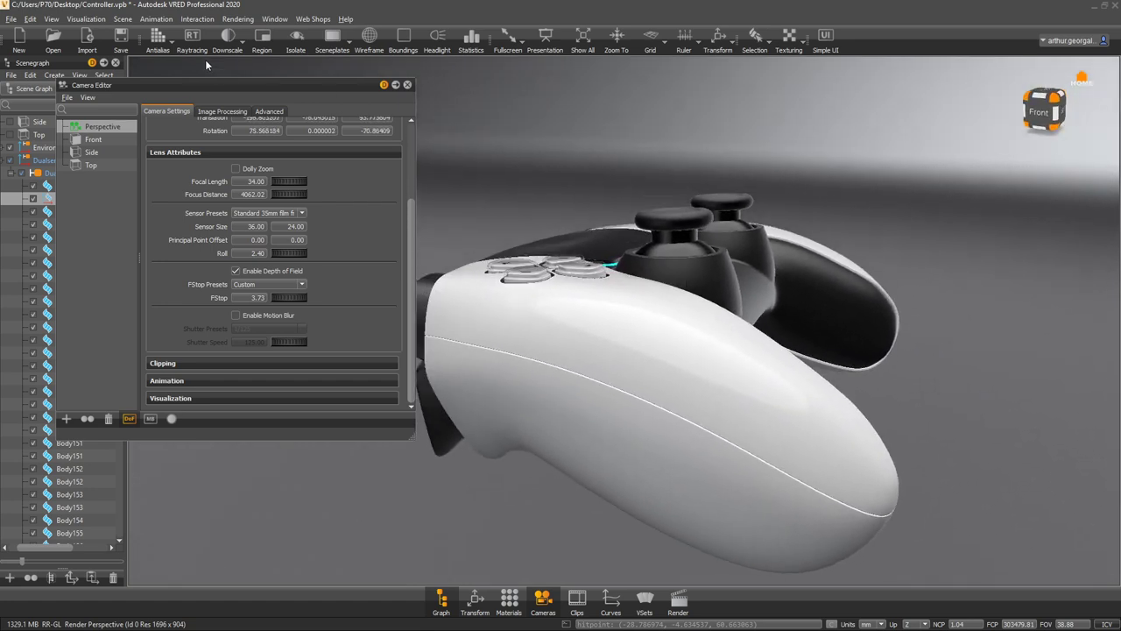
{"action": "left_click", "coordinate": [158, 37]}
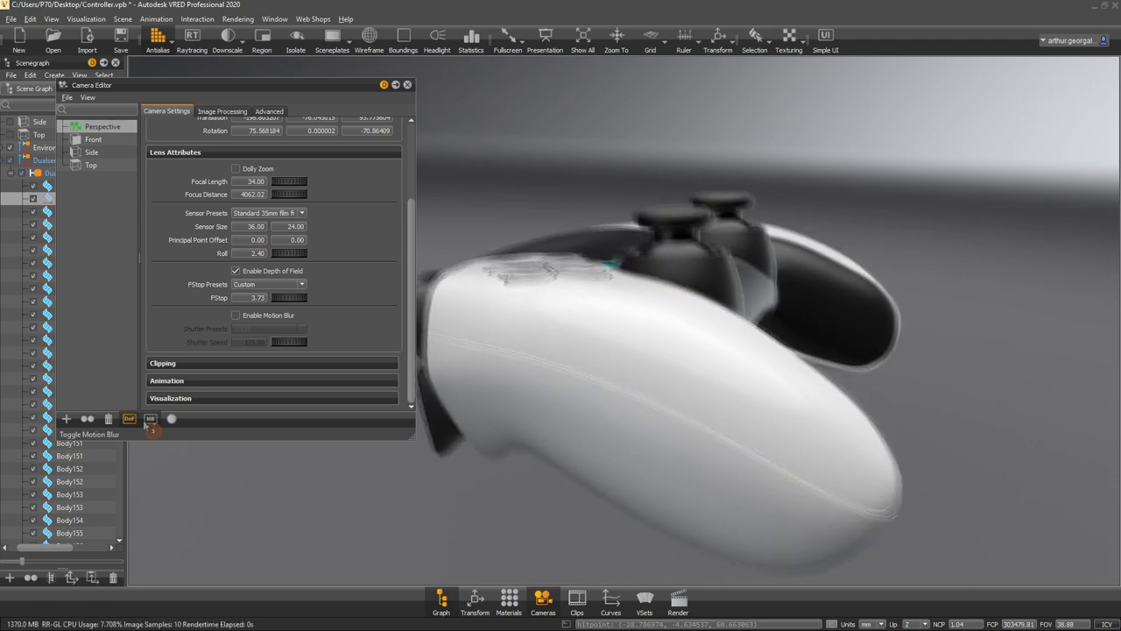
- Try to pick a focus point on the white grip, toggling the camera's depth of field off and on again
{"action": "left_click", "coordinate": [653, 372]}
{"action": "left_click_drag", "start_coordinate": [669, 356], "coordinate": [663, 345]}
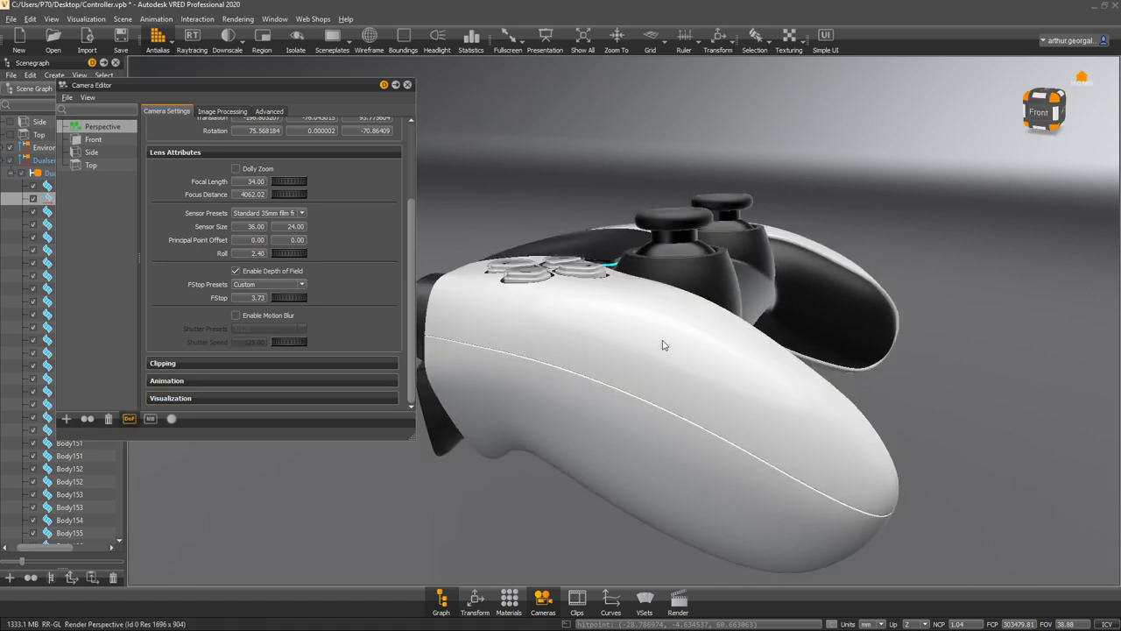
{"action": "left_click", "coordinate": [669, 335], "text": "shift"}
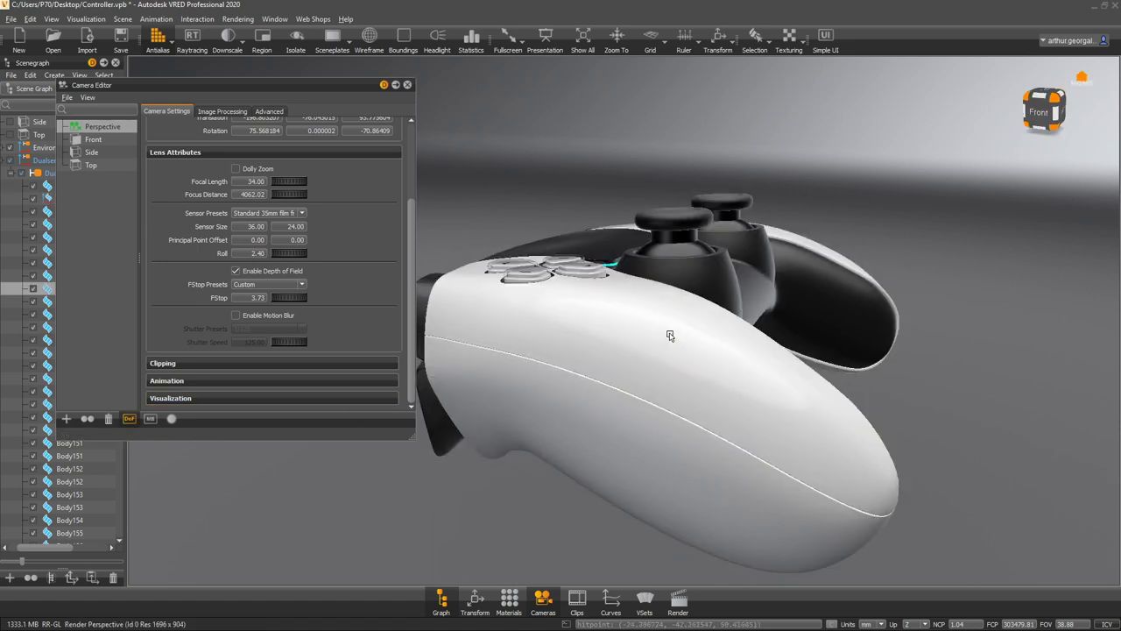
{"action": "left_click", "coordinate": [670, 331]}
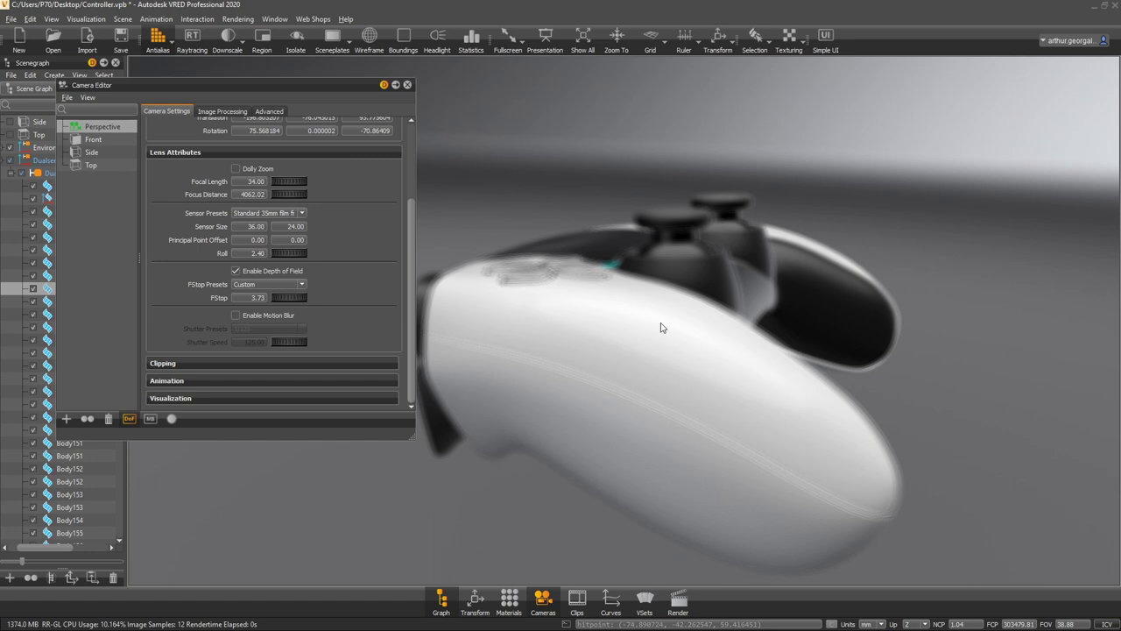
{"action": "left_click_drag", "start_coordinate": [662, 327], "coordinate": [648, 327]}
{"action": "left_click", "coordinate": [649, 327]}
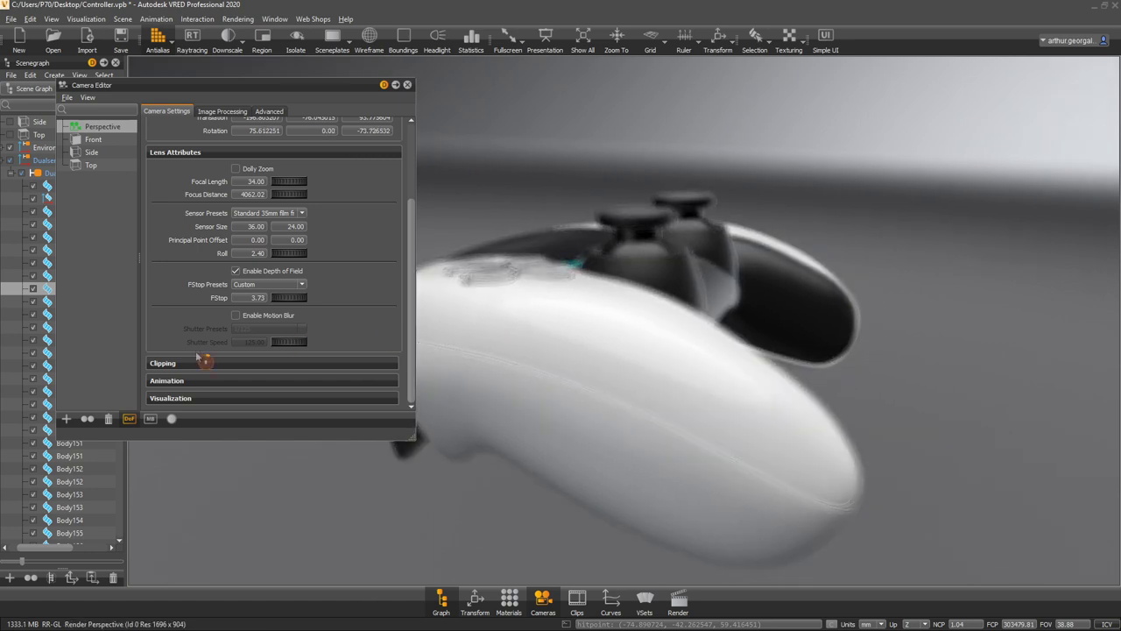
{"action": "left_click", "coordinate": [236, 270]}
{"action": "left_click", "coordinate": [266, 271]}
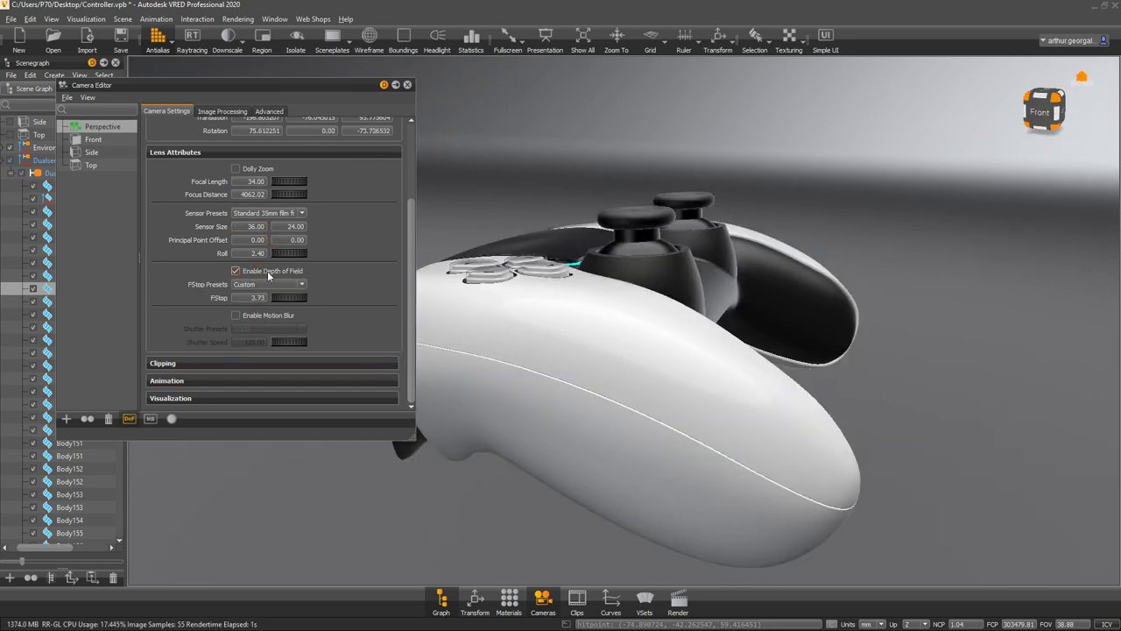
{"action": "left_click_drag", "start_coordinate": [631, 314], "coordinate": [608, 312]}
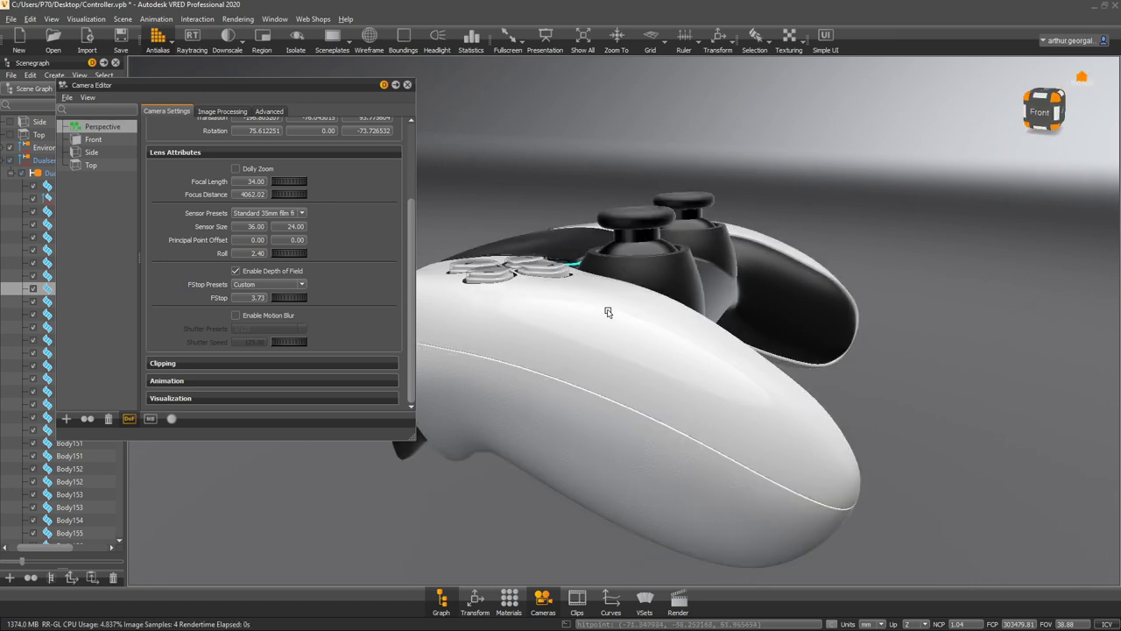
{"action": "left_click", "coordinate": [608, 312]}
{"action": "left_click", "coordinate": [609, 313]}
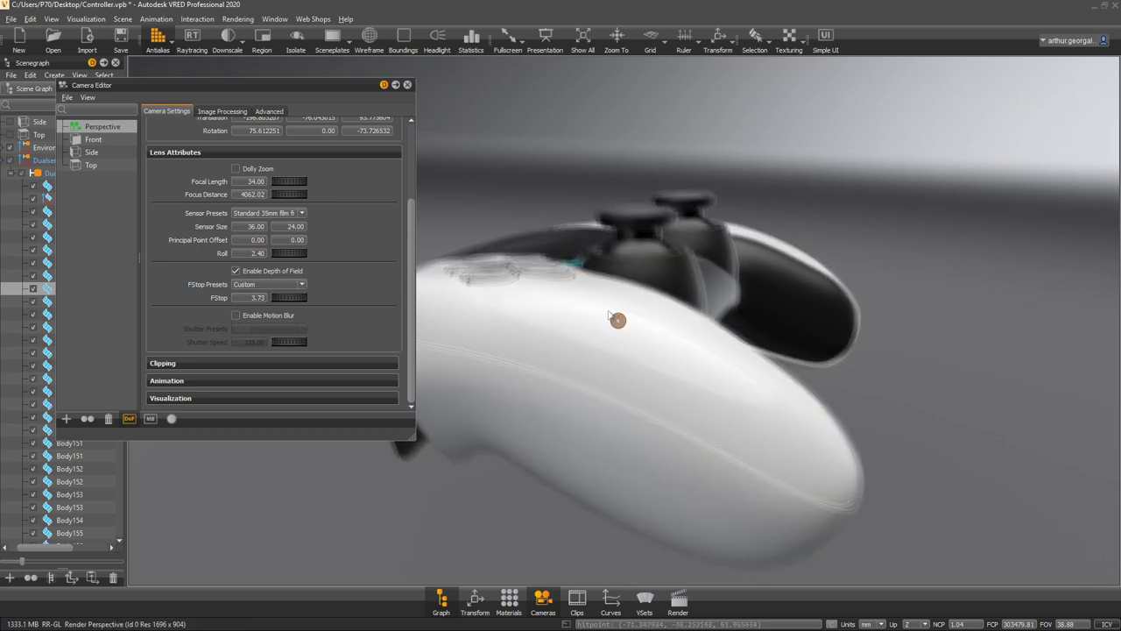
- Try the f/1 f-stop preset, then switch the camera's depth of field to f/90
{"action": "left_click", "coordinate": [305, 284]}
{"action": "left_click", "coordinate": [248, 300]}
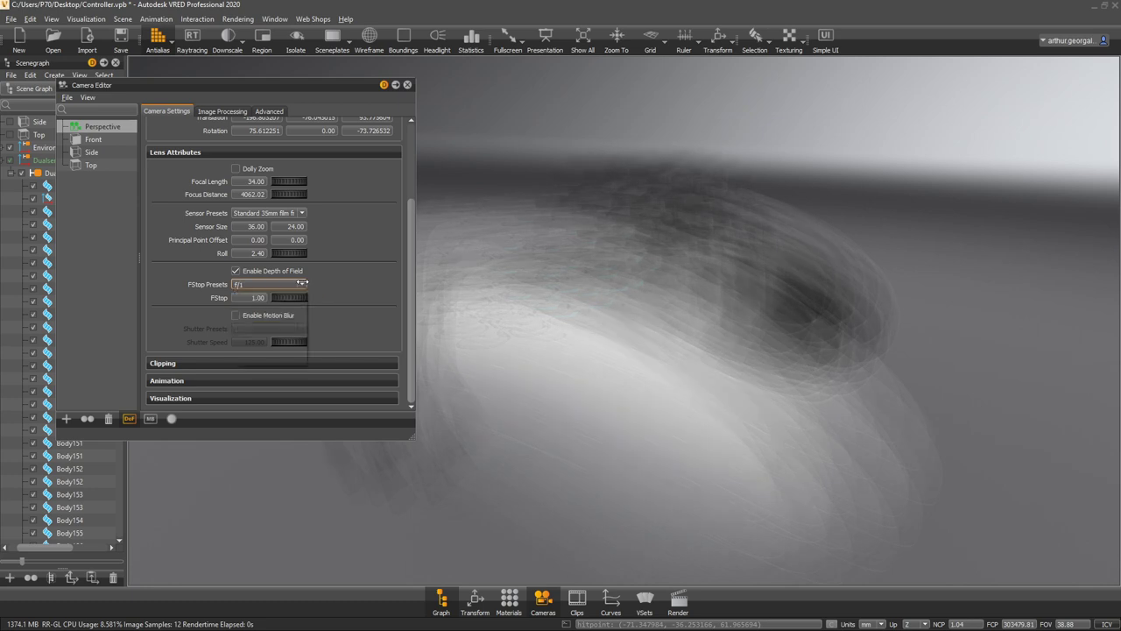
{"action": "left_click", "coordinate": [294, 284]}
{"action": "scroll", "coordinate": [272, 352], "scroll_direction": "down", "scroll_amount": 2}
{"action": "left_click", "coordinate": [273, 353]}
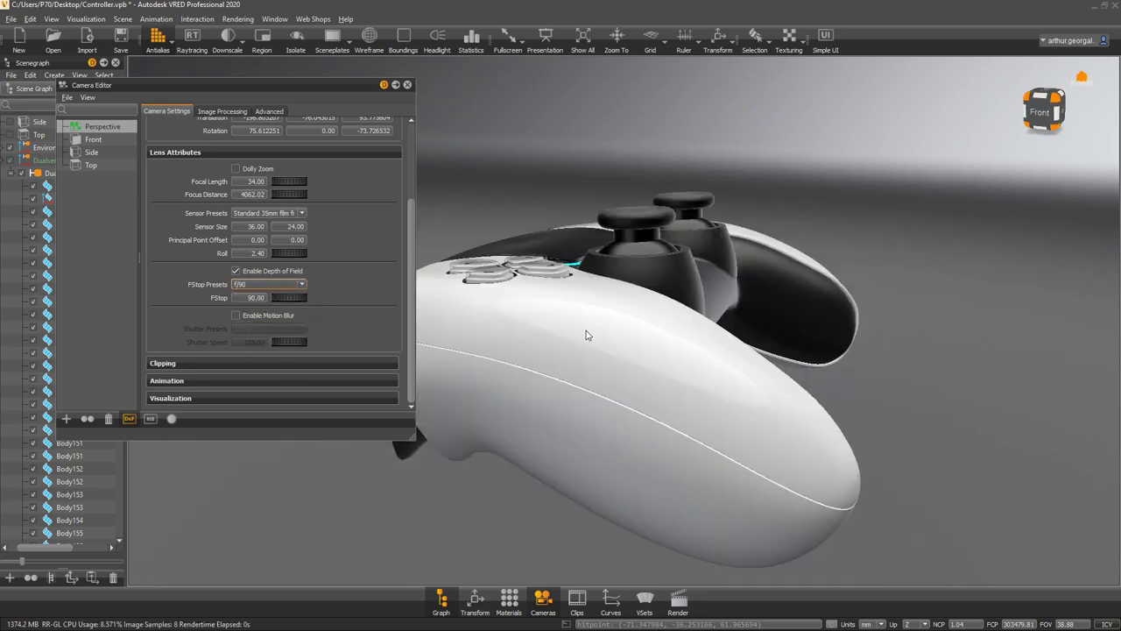
- Focus the camera beside the directional buttons at about 157, and try the f-stop presets f/64 and f/16
{"action": "left_click_drag", "start_coordinate": [634, 315], "coordinate": [528, 366], "text": "alt"}
{"action": "double_click", "coordinate": [566, 254]}
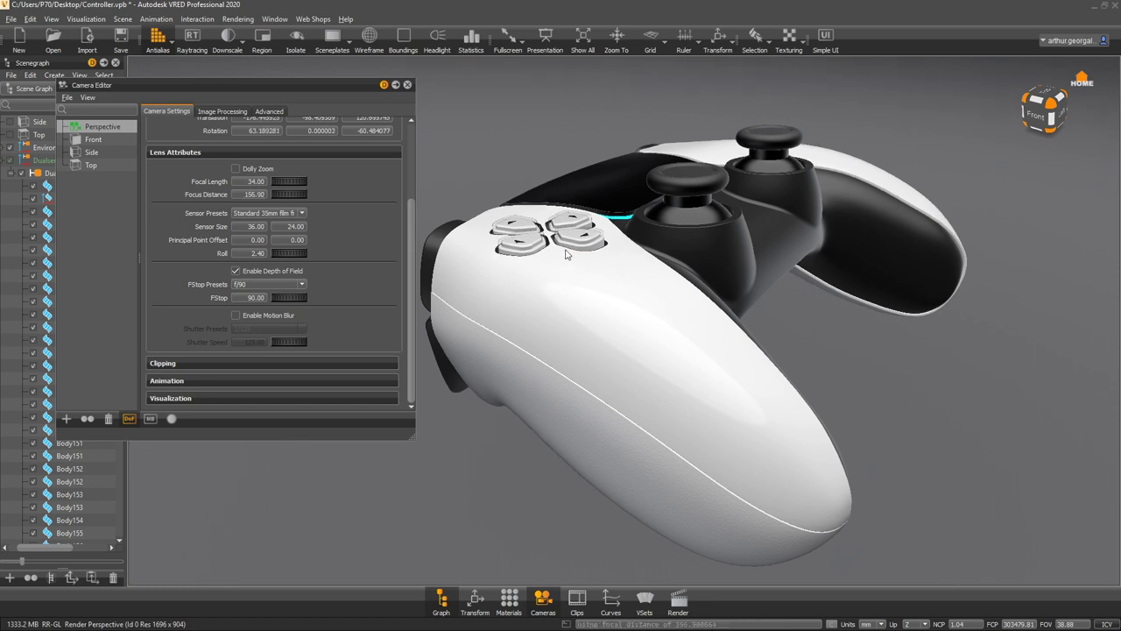
{"action": "left_click", "coordinate": [282, 285]}
{"action": "left_click", "coordinate": [260, 347]}
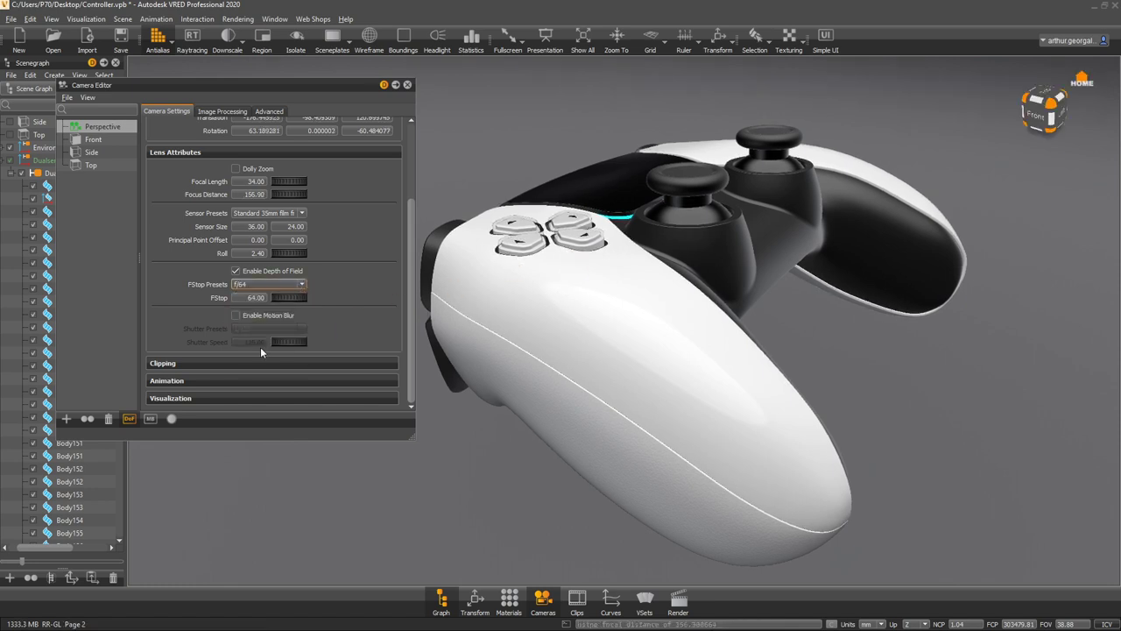
{"action": "left_click", "coordinate": [260, 350]}
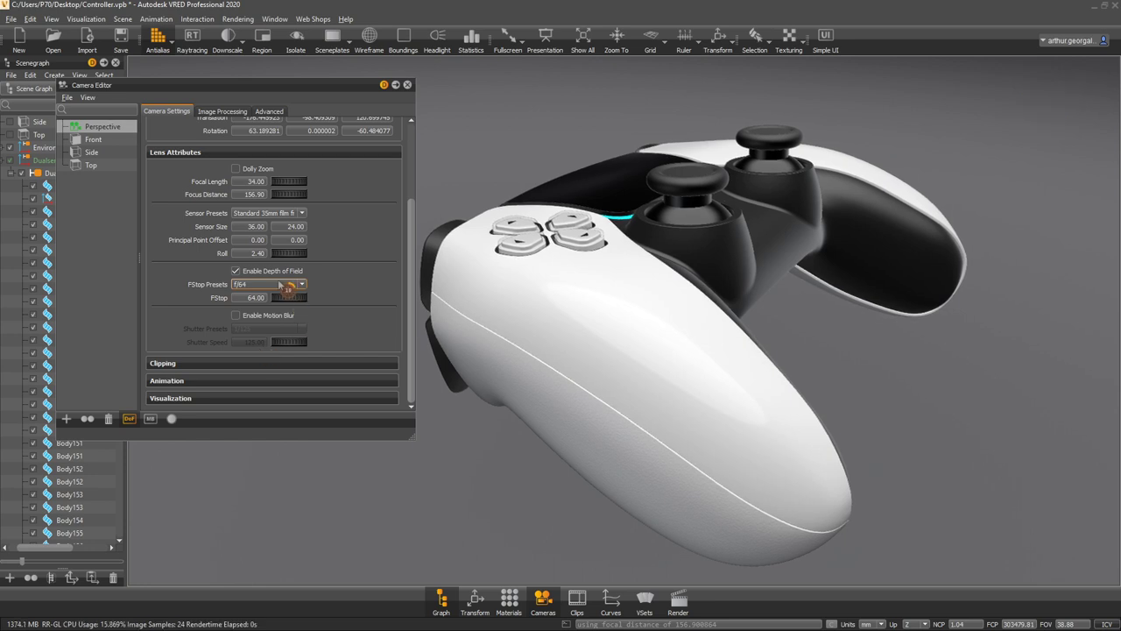
{"action": "left_click", "coordinate": [277, 288]}
{"action": "left_click", "coordinate": [254, 318]}
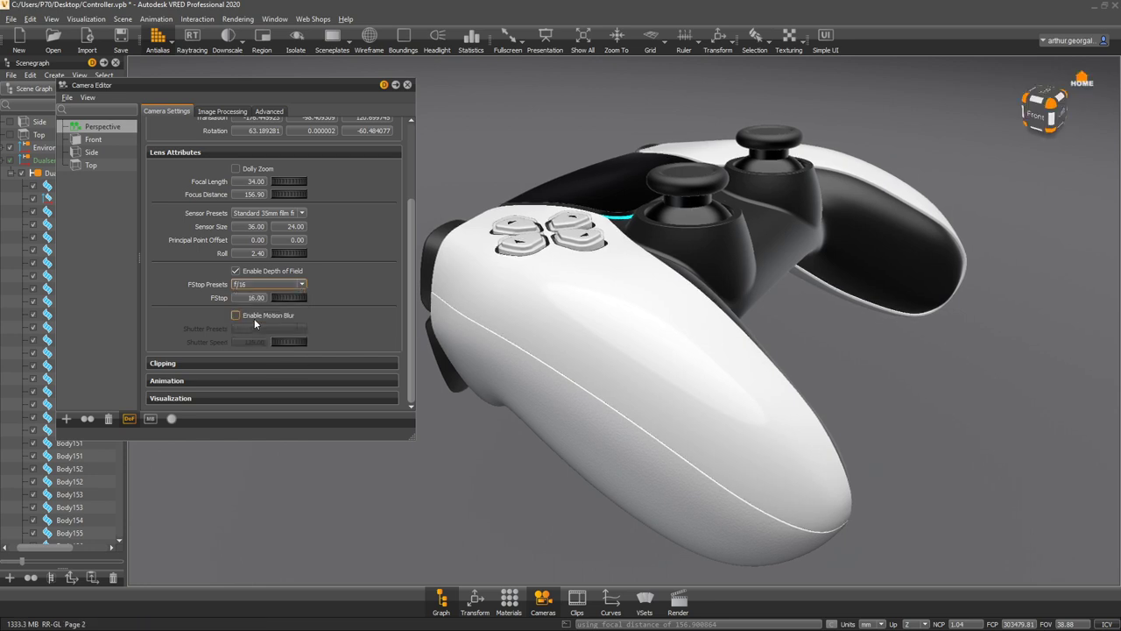
- Focus the camera on the white grip at about 127, view it from the side and set the f-stop preset to f/8
{"action": "double_click", "coordinate": [742, 419]}
{"action": "left_click_drag", "start_coordinate": [706, 420], "coordinate": [803, 287]}
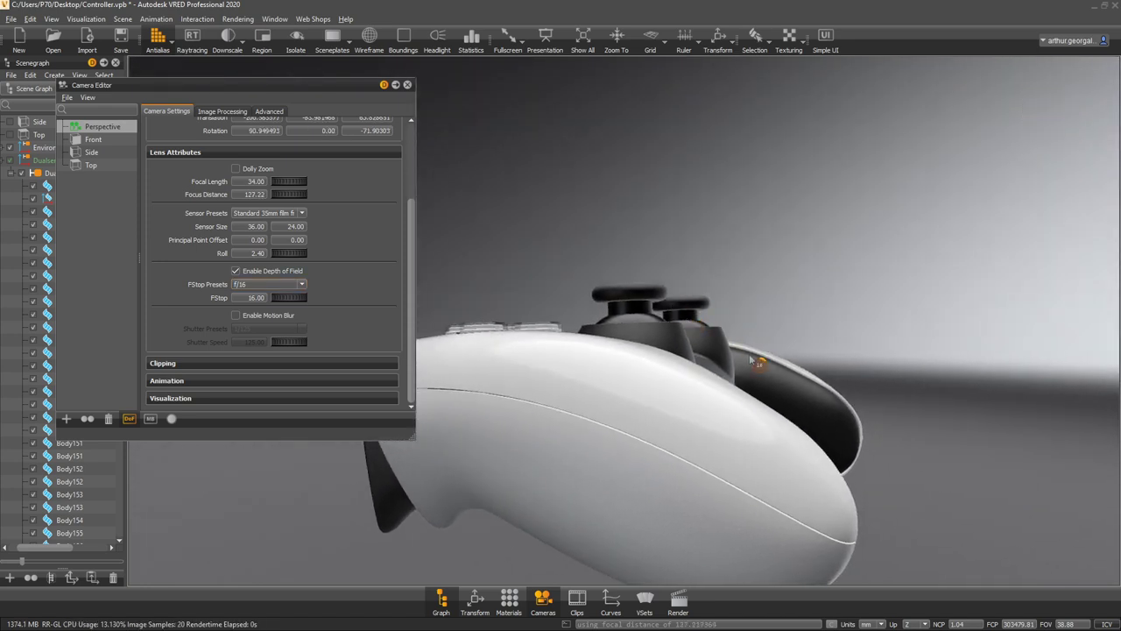
{"action": "left_click_drag", "start_coordinate": [751, 358], "coordinate": [809, 353]}
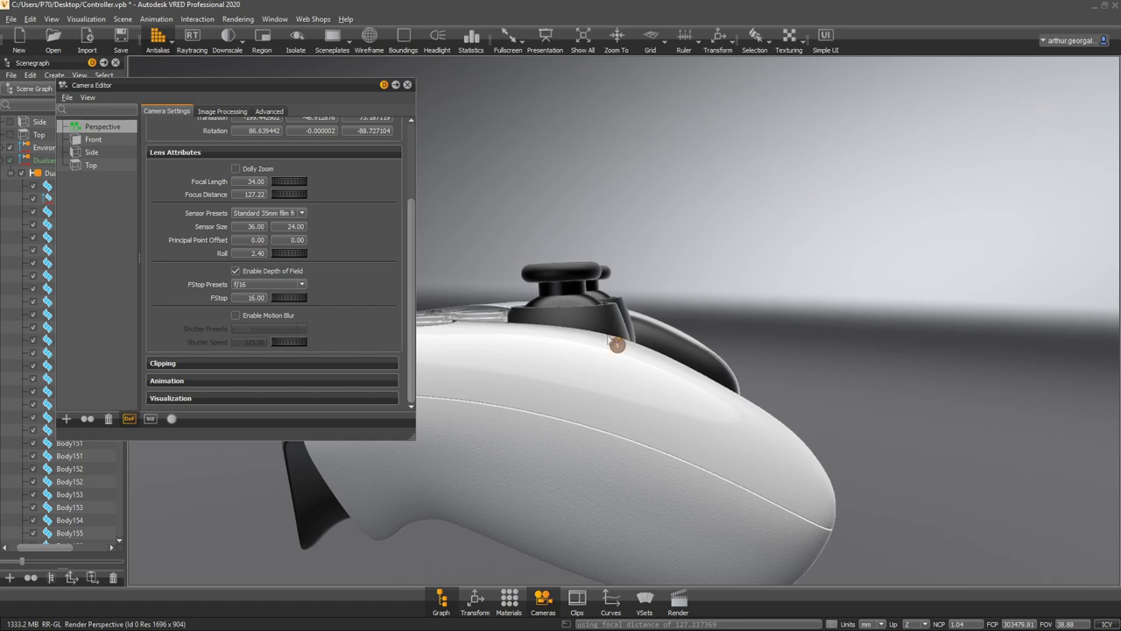
{"action": "middle_click_drag", "start_coordinate": [609, 339], "coordinate": [799, 332]}
{"action": "left_click", "coordinate": [266, 286]}
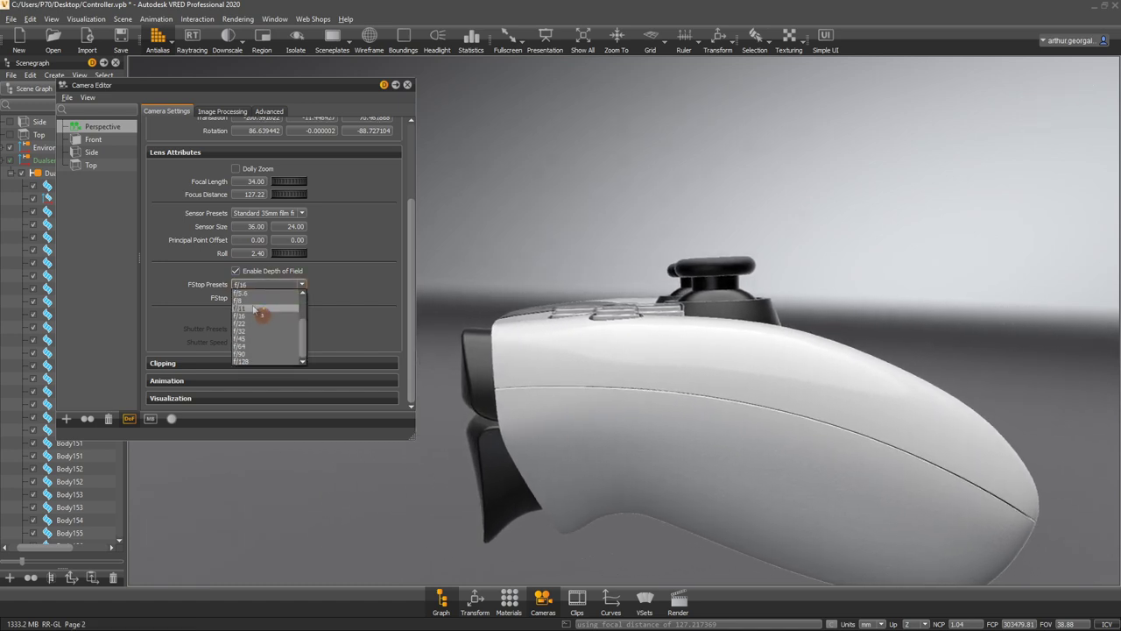
{"action": "left_click", "coordinate": [254, 300]}
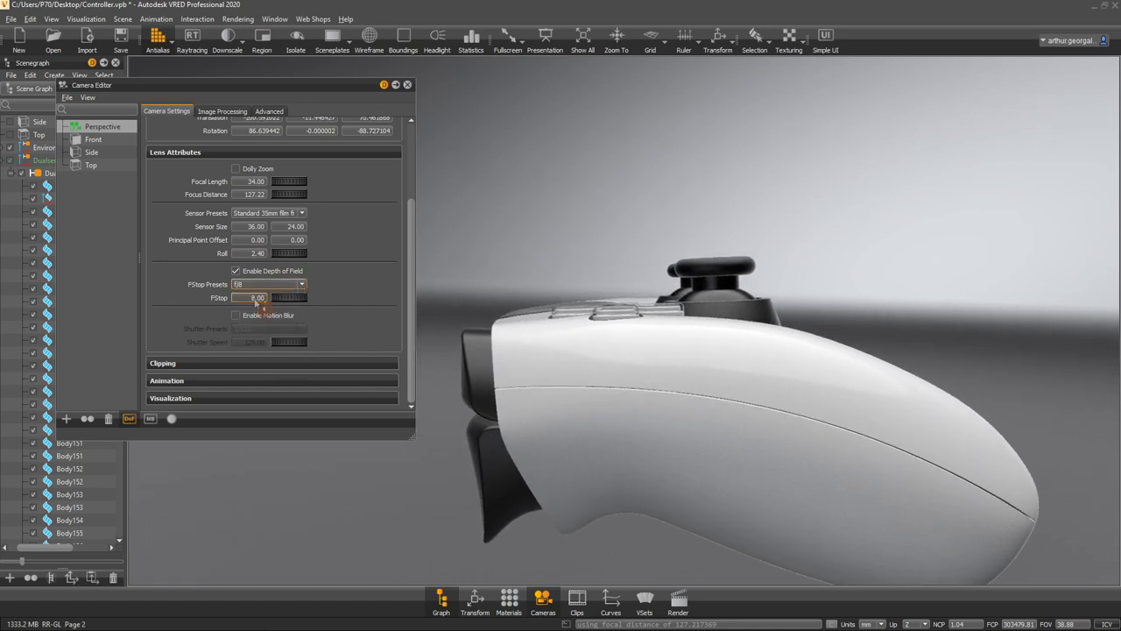
{"action": "left_click_drag", "start_coordinate": [719, 318], "coordinate": [453, 258]}
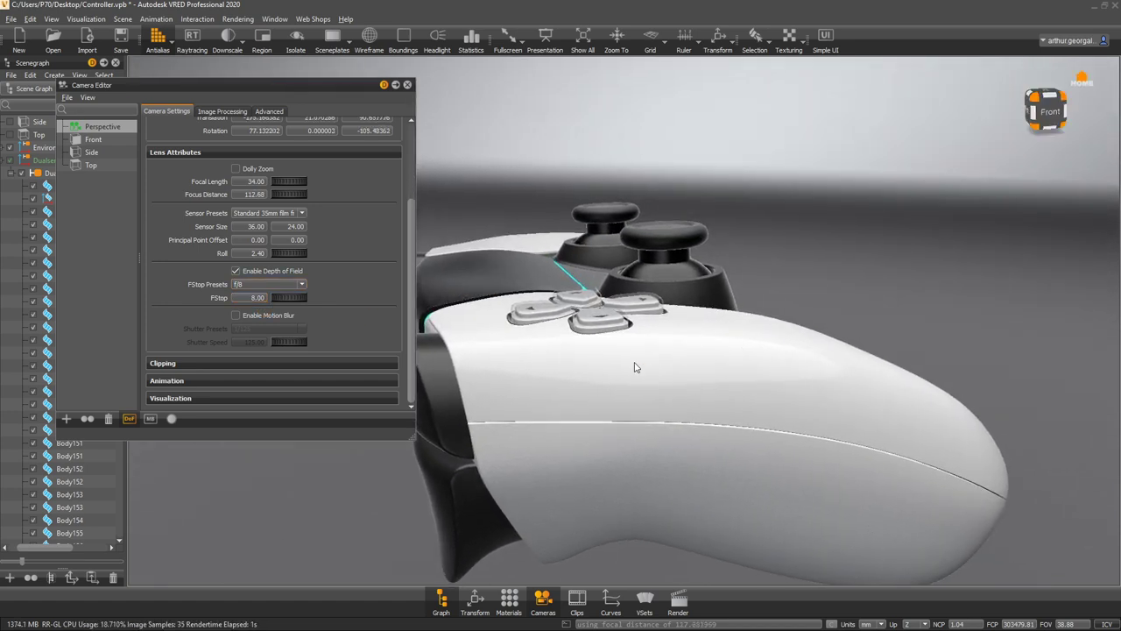
- Set the f-stop preset to f/2 and focus the camera just below the directional buttons at a distance of about 118.8
{"action": "left_click", "coordinate": [267, 284]}
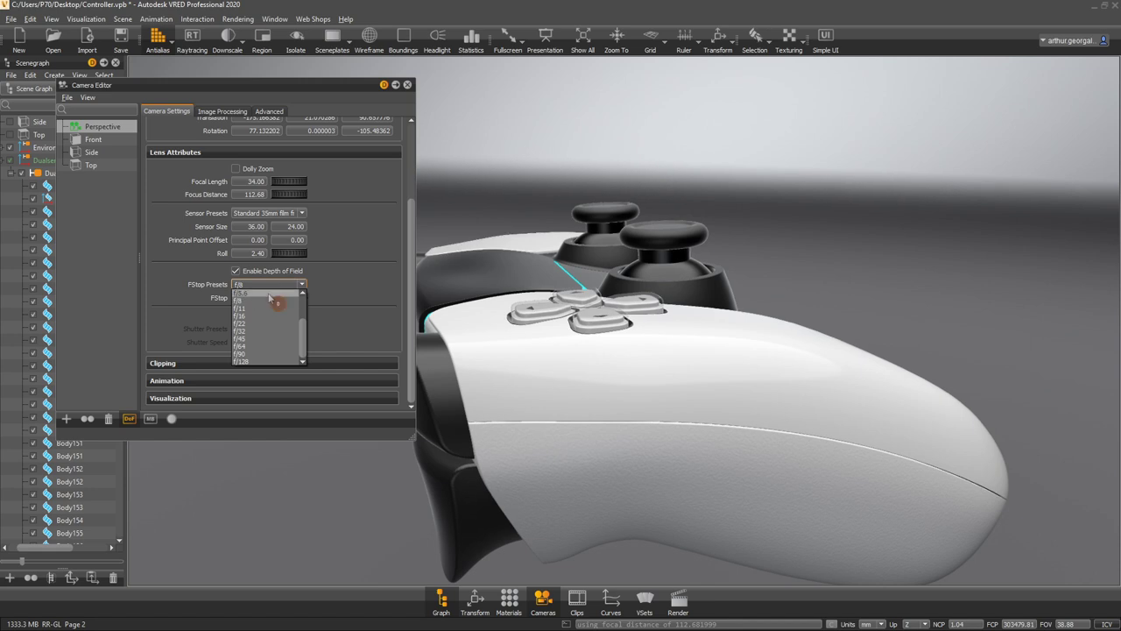
{"action": "scroll", "coordinate": [253, 303], "scroll_direction": "up", "scroll_amount": 2}
{"action": "left_click", "coordinate": [252, 303]}
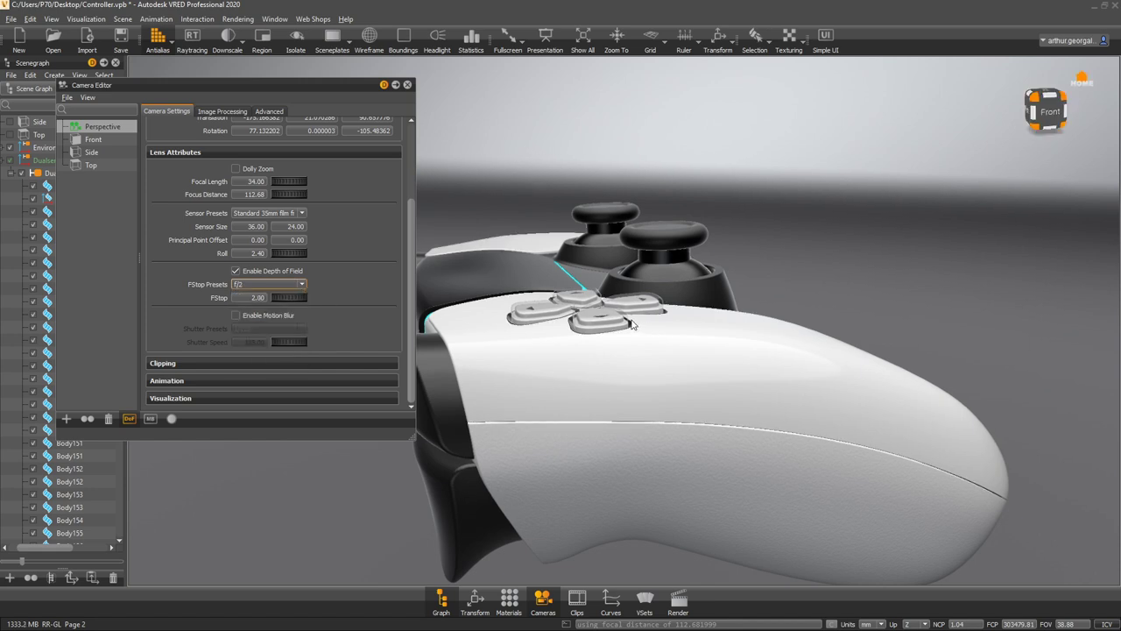
{"action": "left_click", "coordinate": [632, 327]}
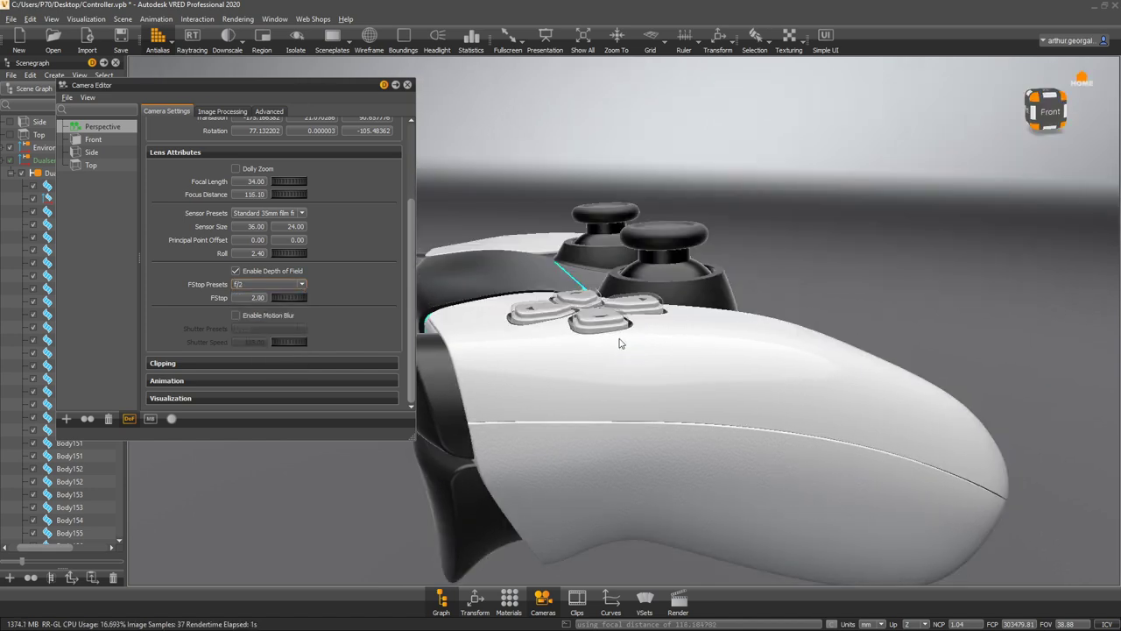
{"action": "left_click", "coordinate": [628, 347]}
{"action": "left_click", "coordinate": [592, 322]}
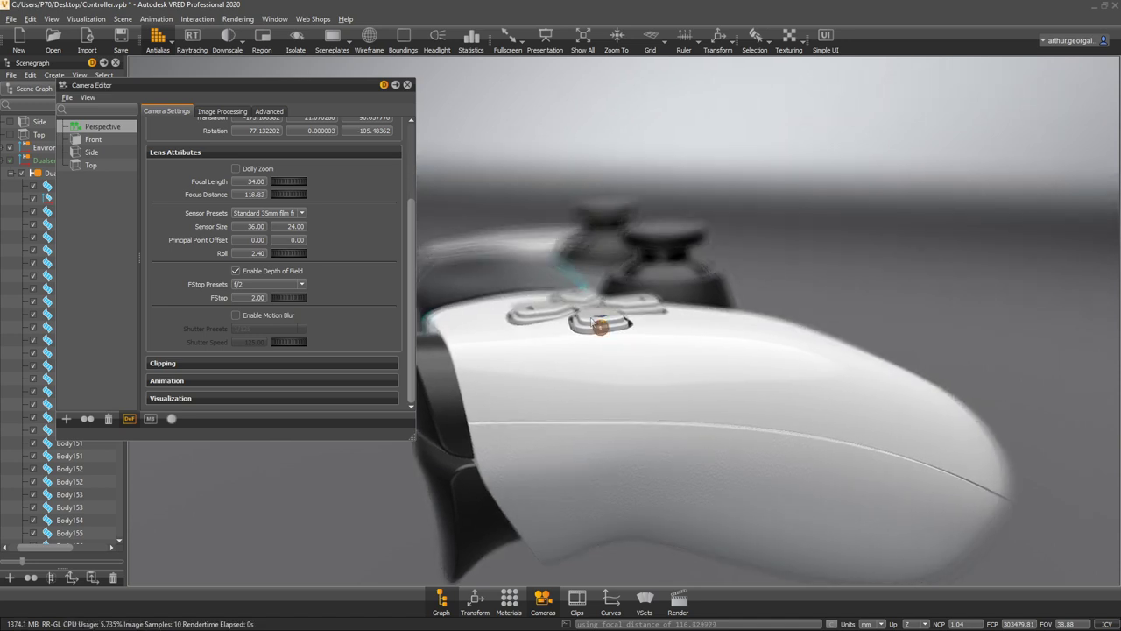
{"action": "left_click", "coordinate": [599, 408]}
{"action": "left_click", "coordinate": [600, 319]}
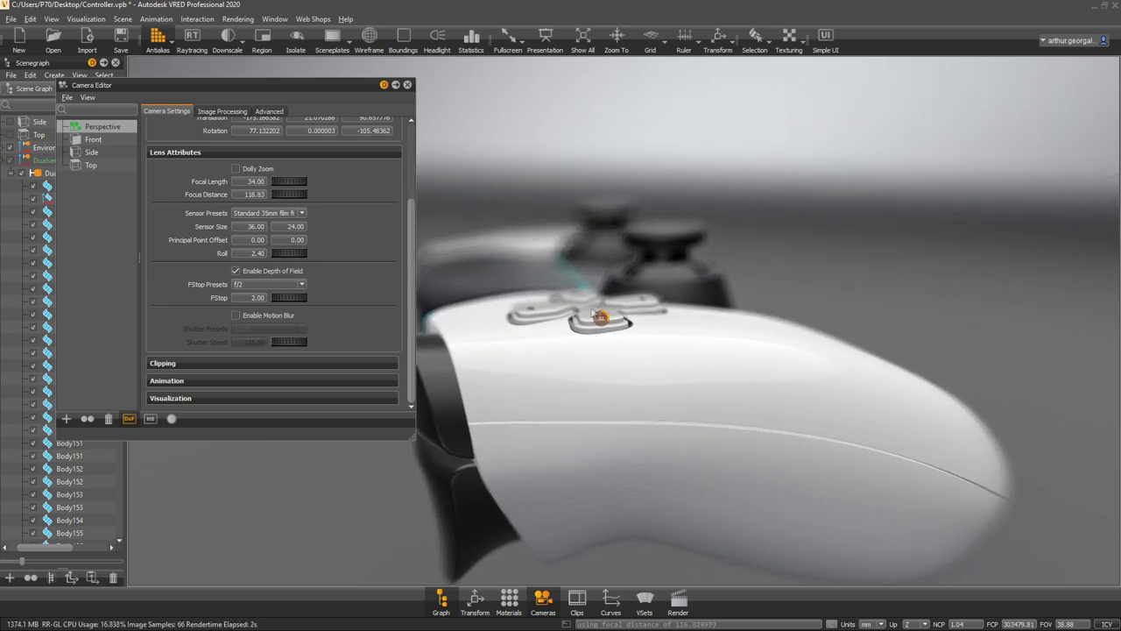
{"action": "left_click", "coordinate": [588, 342]}
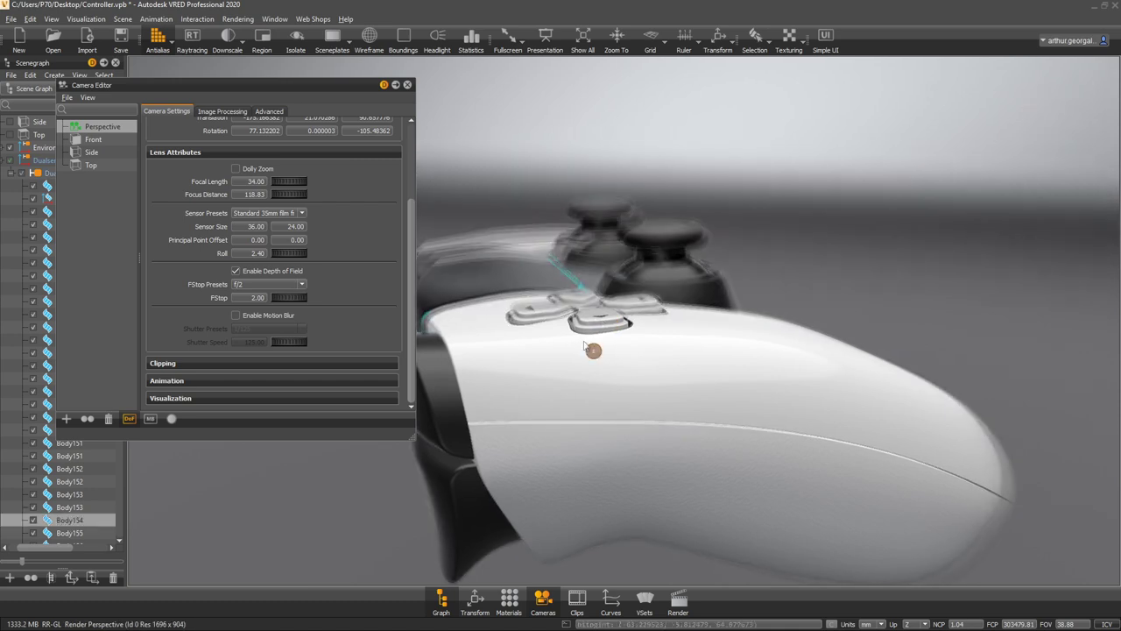
{"action": "left_click", "coordinate": [667, 362]}
{"action": "left_click", "coordinate": [529, 245]}
{"action": "left_click", "coordinate": [627, 274]}
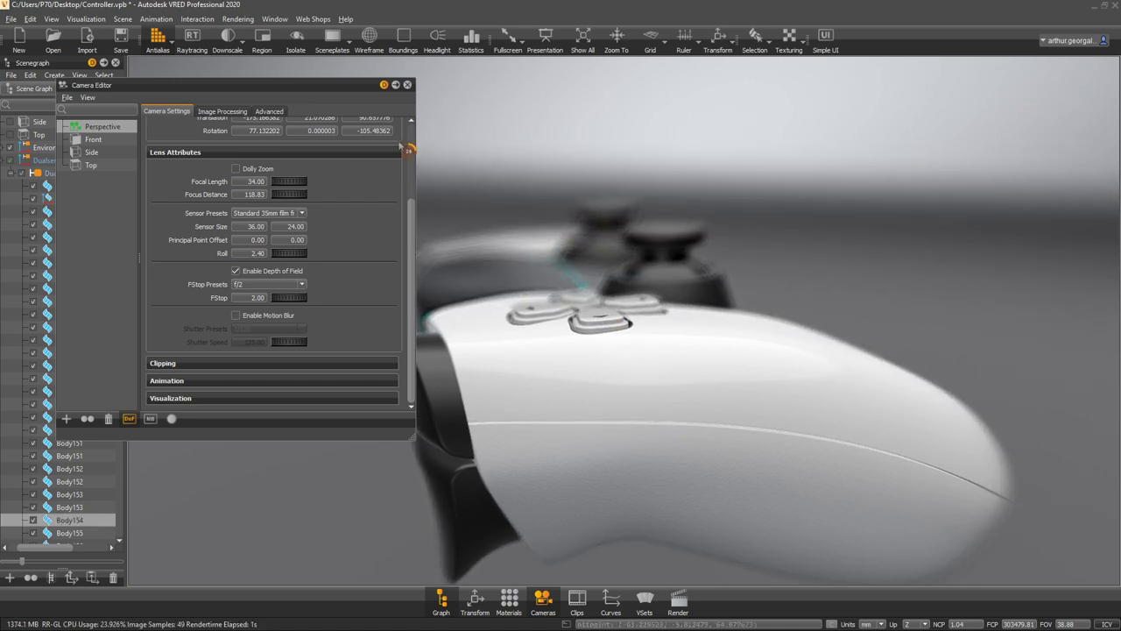
- Set the camera's f-stop preset to f/5.6 and view the controller's directional buttons and thumbsticks from above
{"action": "left_click", "coordinate": [259, 295]}
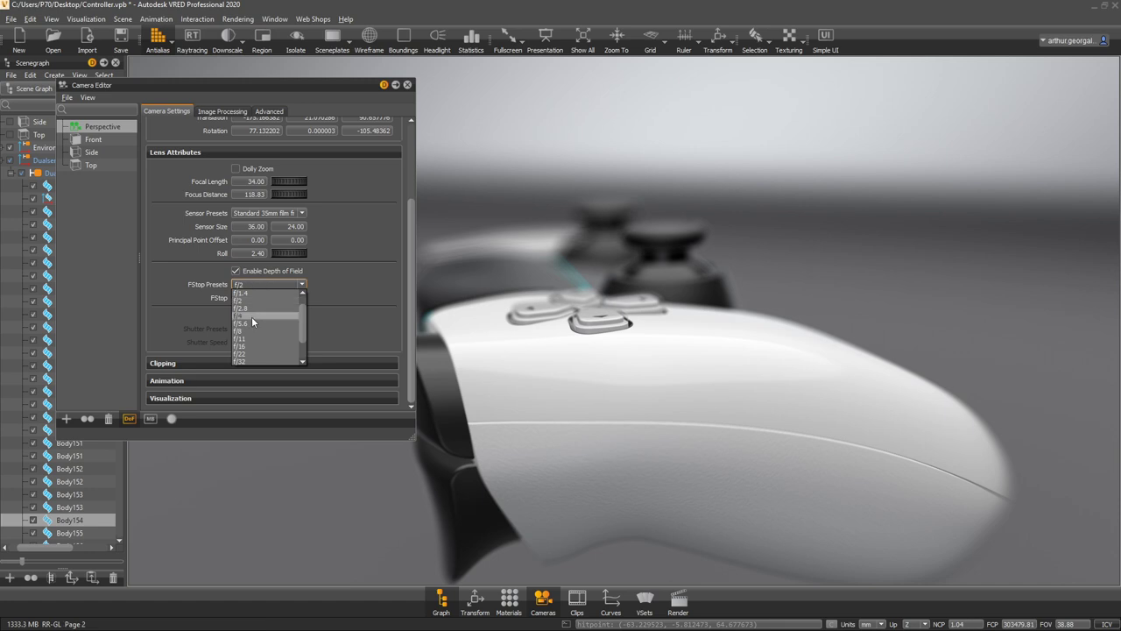
{"action": "left_click", "coordinate": [245, 324]}
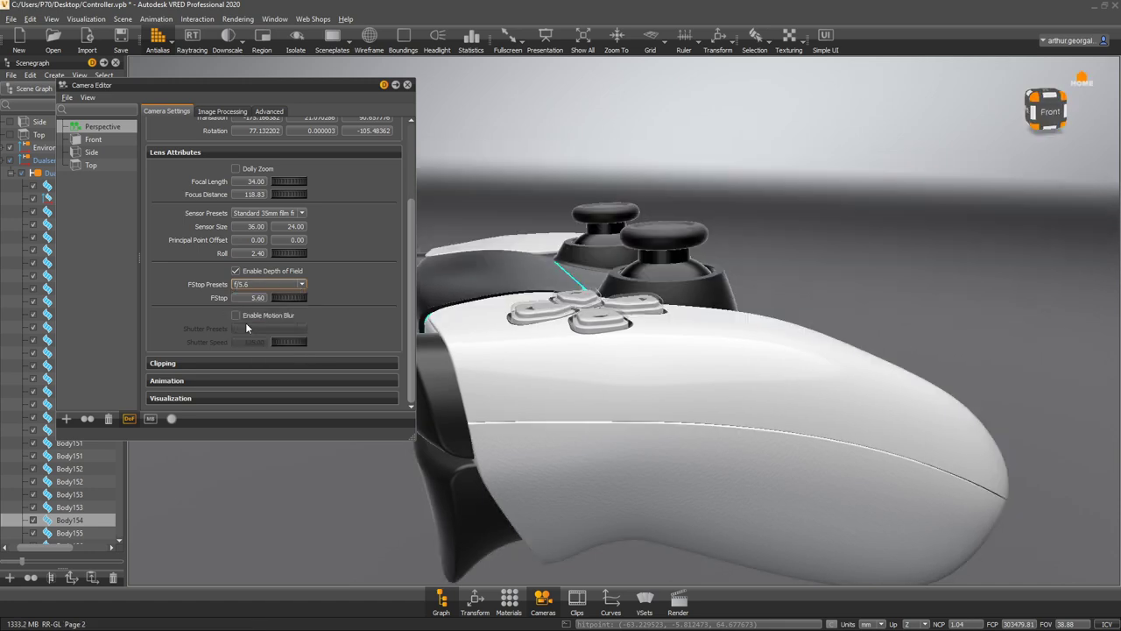
{"action": "left_click_drag", "start_coordinate": [584, 266], "coordinate": [584, 348]}
{"action": "left_click_drag", "start_coordinate": [663, 361], "coordinate": [593, 550]}
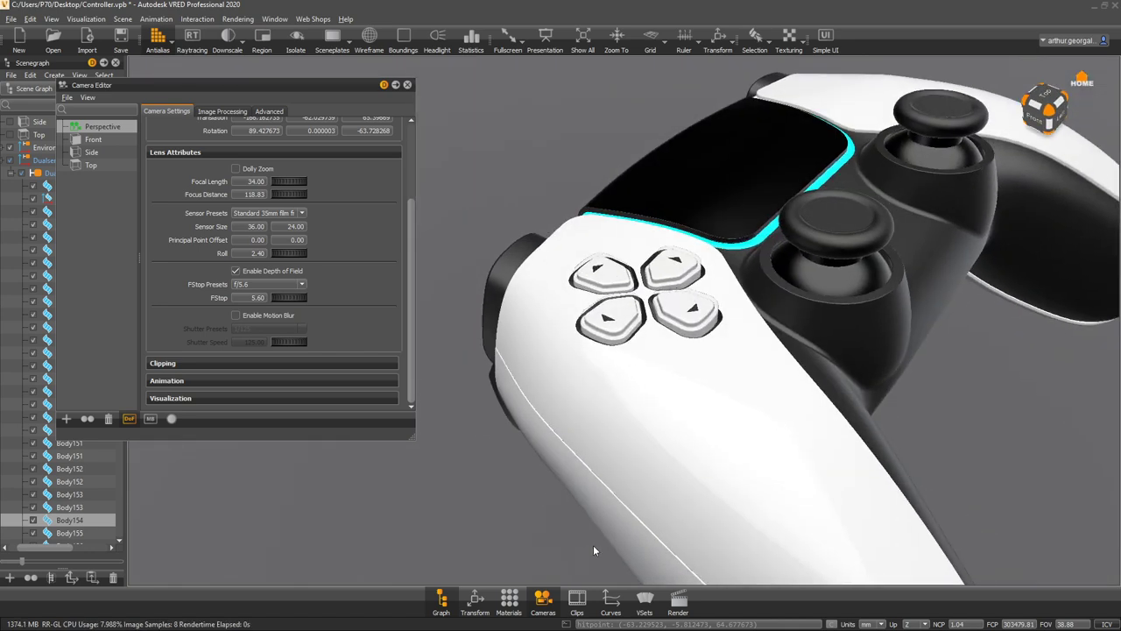
{"action": "left_click", "coordinate": [831, 240], "text": "alt+shift"}
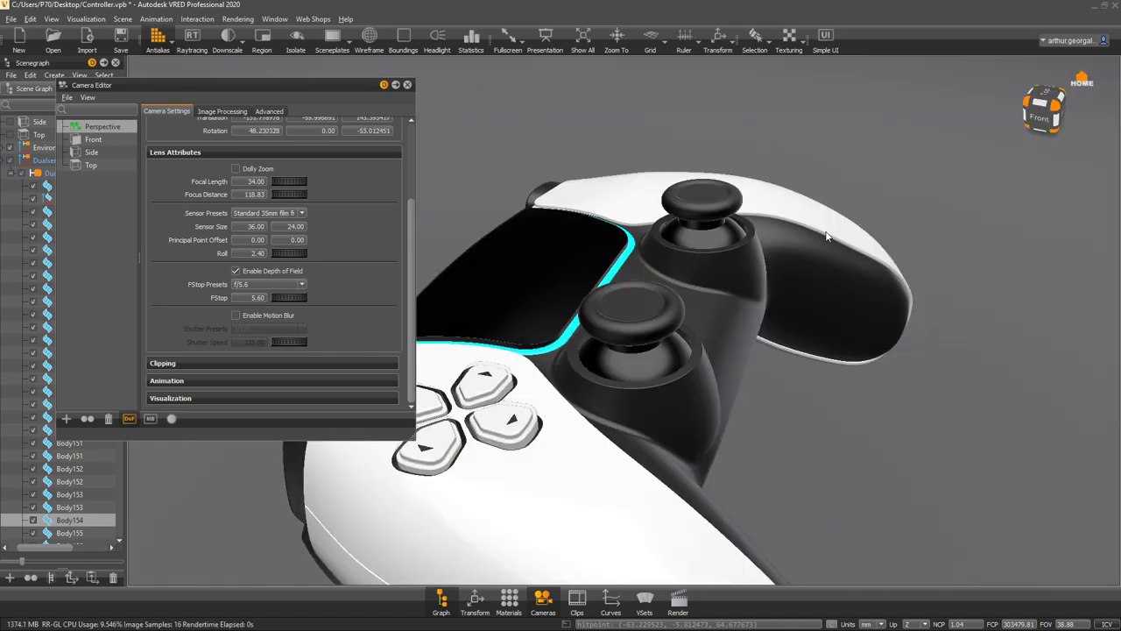
- Focus the camera on the thumbstick next to the directional buttons from a low side view, at a distance of about 79.3
{"action": "left_click", "coordinate": [636, 315]}
{"action": "left_click", "coordinate": [638, 317]}
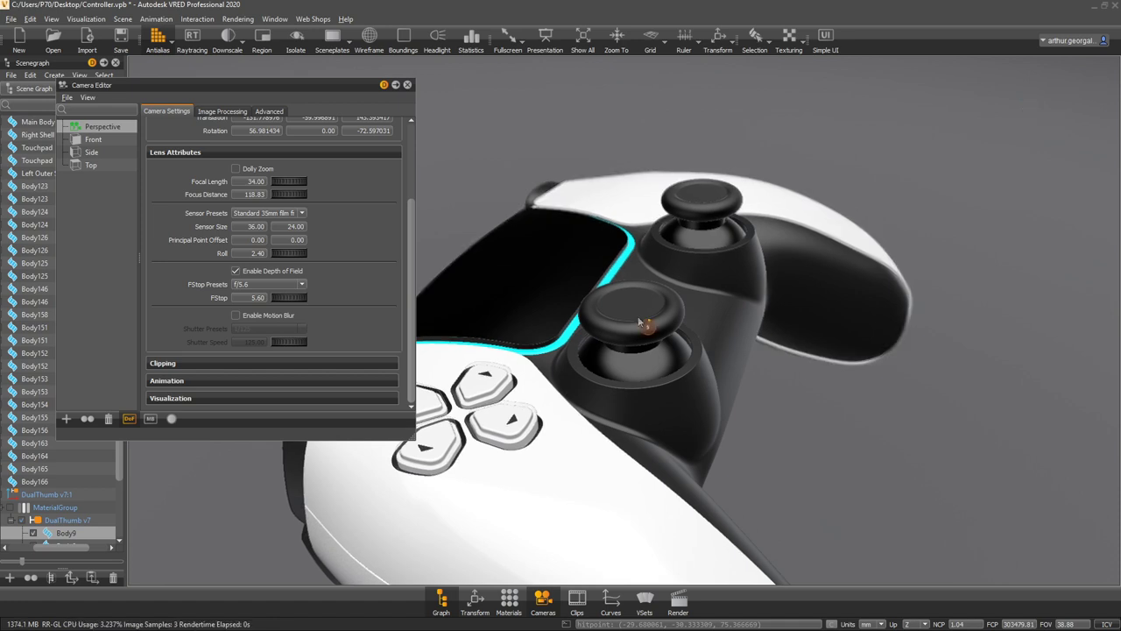
{"action": "left_click_drag", "start_coordinate": [699, 263], "coordinate": [791, 181], "text": "alt"}
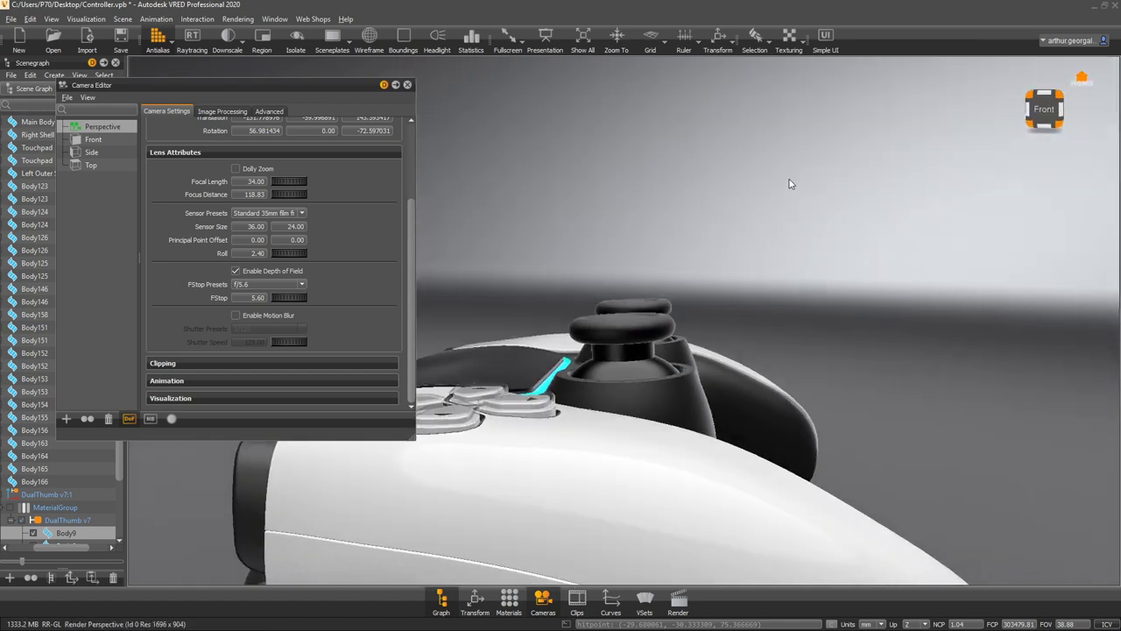
{"action": "scroll", "coordinate": [611, 328], "scroll_direction": "up", "scroll_amount": 5}
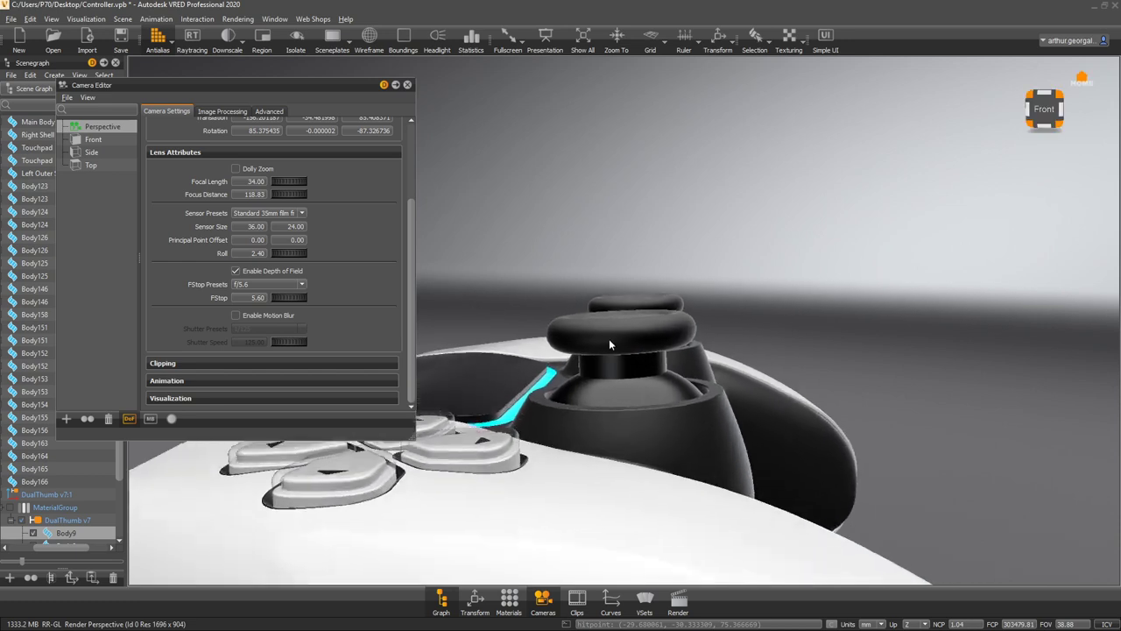
{"action": "left_click_drag", "start_coordinate": [669, 336], "coordinate": [724, 322]}
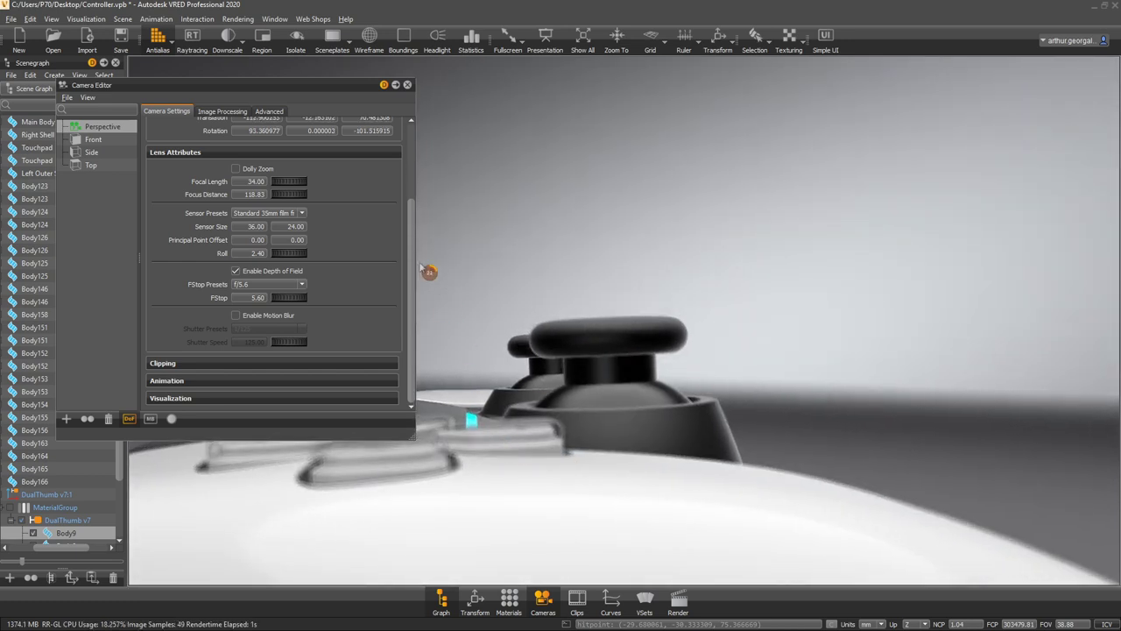
{"action": "left_click", "coordinate": [626, 348]}
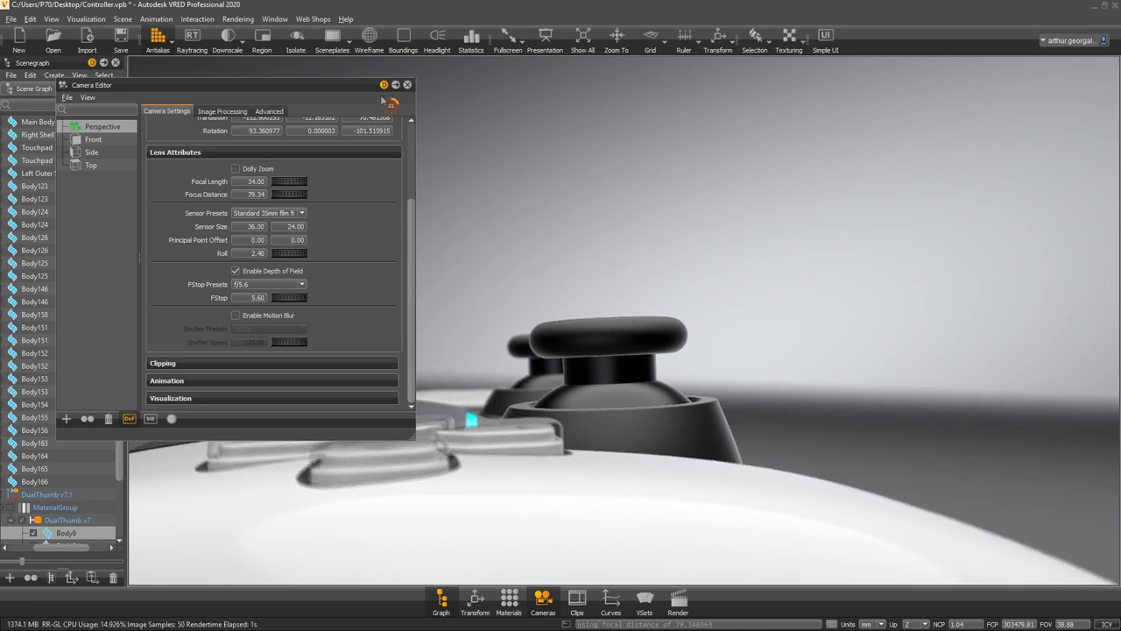
- Close the camera settings and refocus on the same thumbstick from above at a distance of about 158.8
{"action": "left_click", "coordinate": [408, 86]}
{"action": "mouse_move", "coordinate": [476, 315]}
{"action": "left_mouse_down", "text": "alt"}
{"action": "mouse_move", "coordinate": [493, 306]}
{"action": "mouse_move", "coordinate": [462, 325]}
{"action": "mouse_move", "coordinate": [476, 313]}
{"action": "left_mouse_up", "text": "alt"}
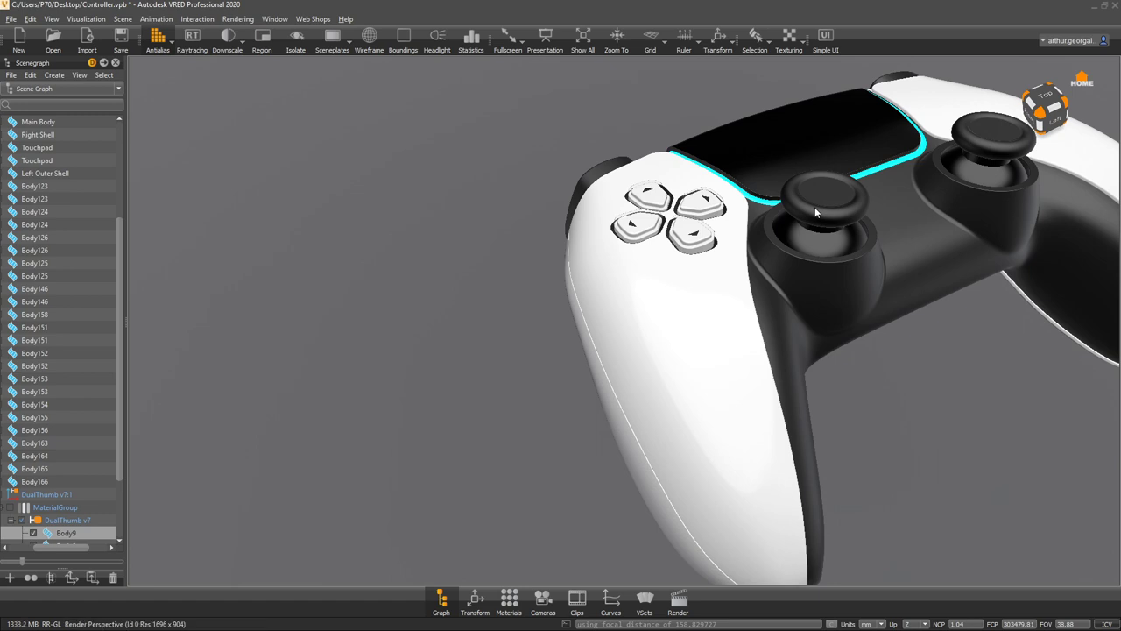
{"action": "left_click_drag", "start_coordinate": [815, 209], "coordinate": [815, 209]}
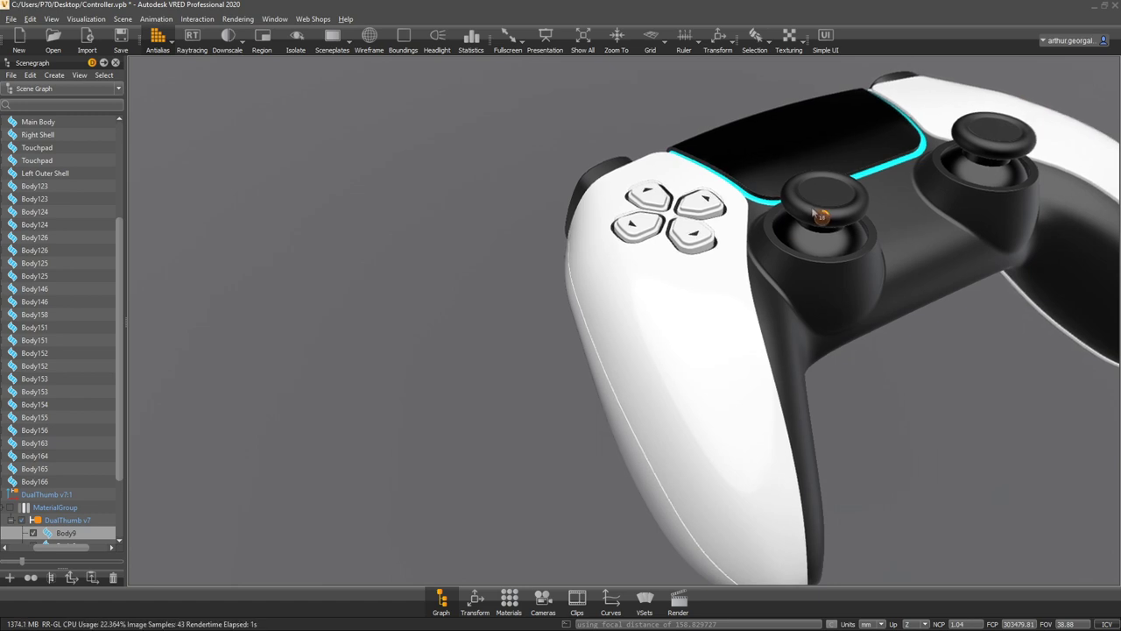
- Turn off depth of field for the Perspective camera and look over its remaining setting groups
{"action": "left_click", "coordinate": [543, 599]}
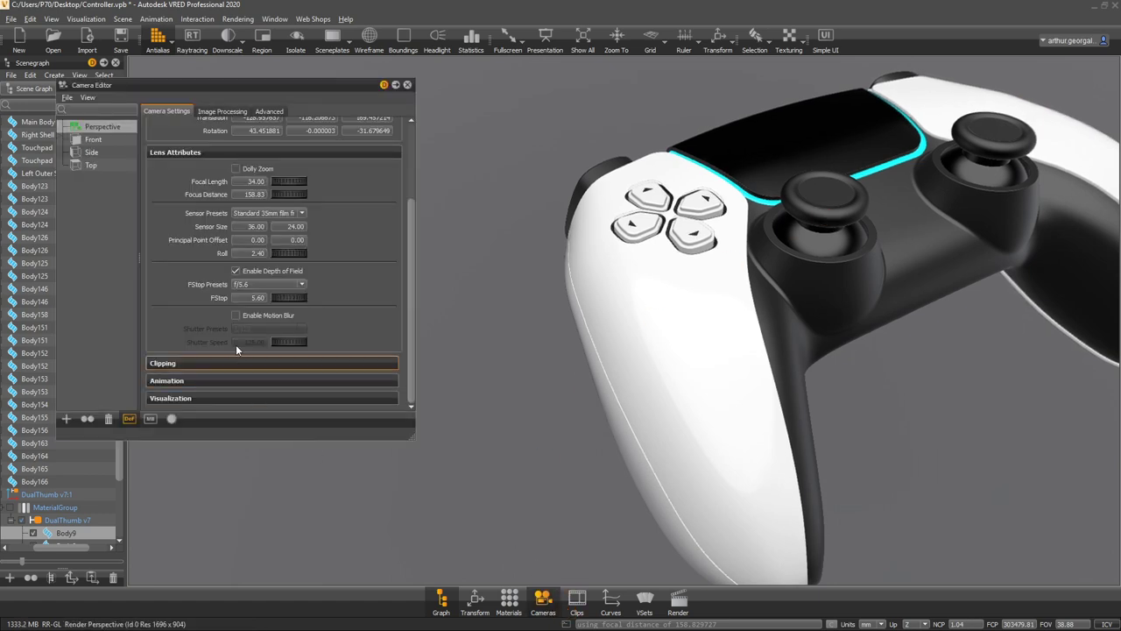
{"action": "left_click", "coordinate": [248, 272]}
{"action": "left_click", "coordinate": [235, 272]}
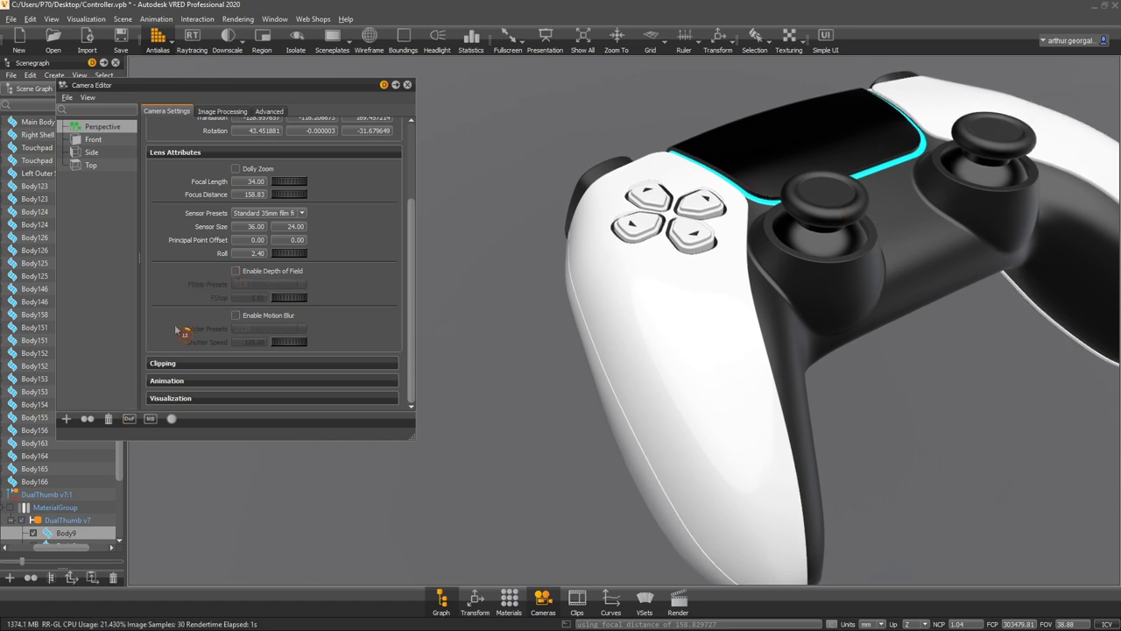
{"action": "left_click", "coordinate": [193, 363]}
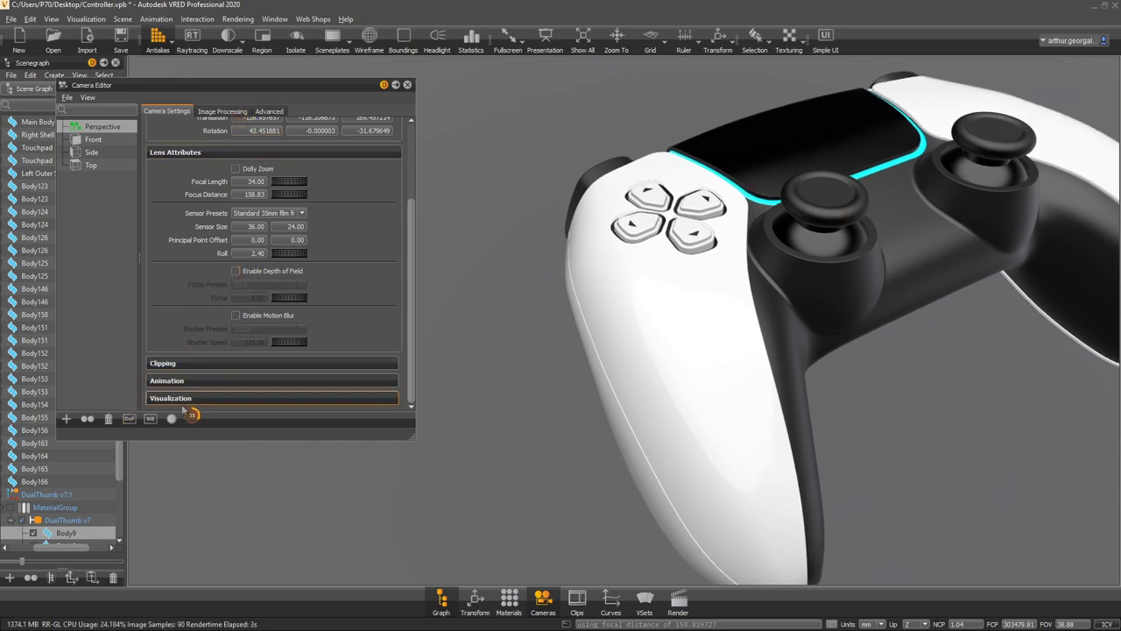
{"action": "scroll", "coordinate": [199, 332], "scroll_direction": "down", "scroll_amount": 2}
{"action": "scroll", "coordinate": [201, 308], "scroll_direction": "up", "scroll_amount": 1}
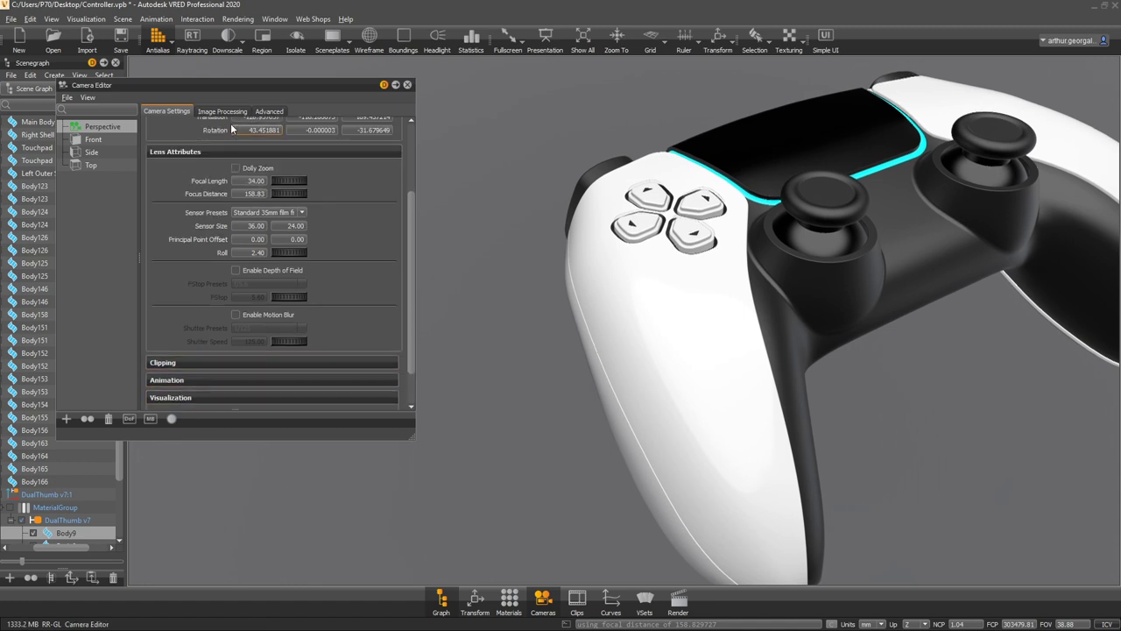
- Review the camera's tonemapper choices and blending options in its image processing settings
{"action": "left_click", "coordinate": [221, 112]}
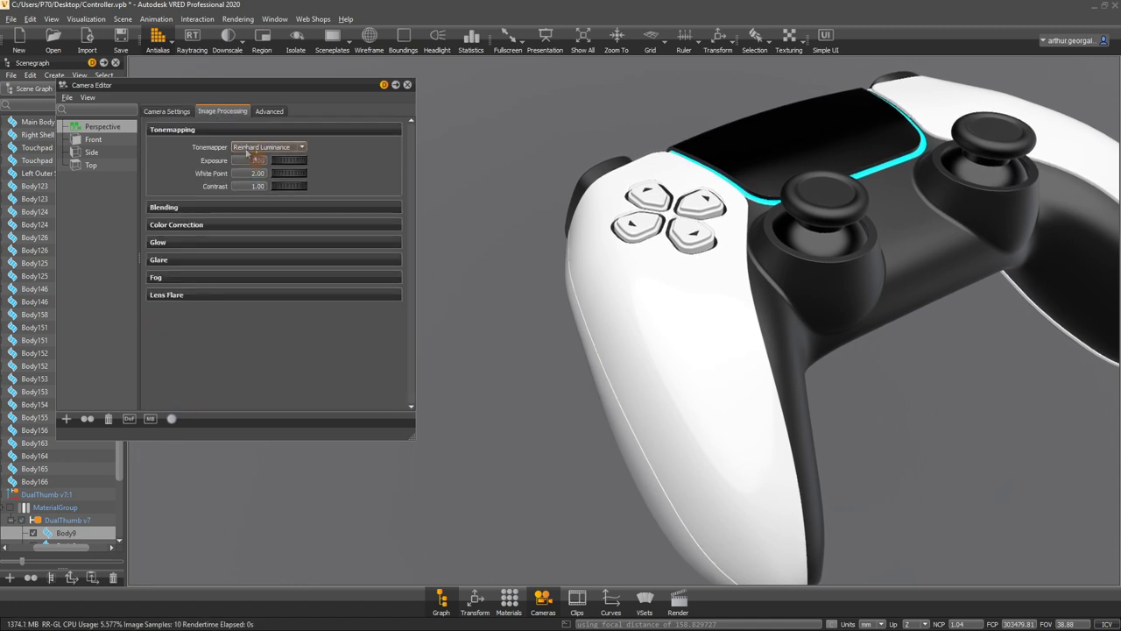
{"action": "left_click", "coordinate": [245, 148]}
{"action": "left_click", "coordinate": [245, 147]}
{"action": "left_click", "coordinate": [191, 211]}
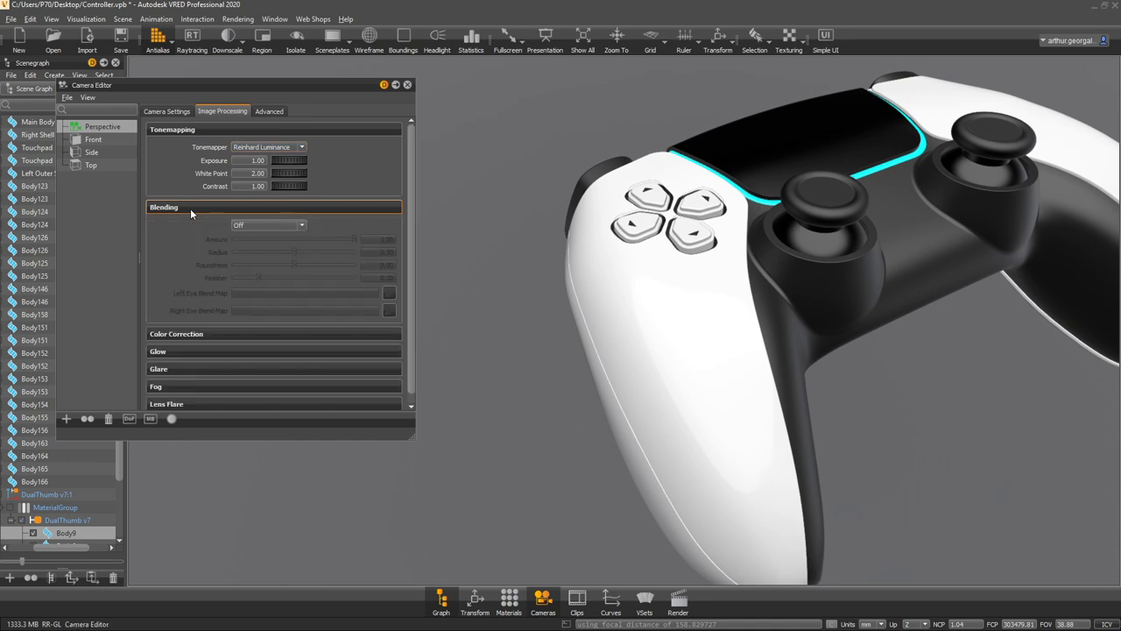
{"action": "left_click", "coordinate": [190, 208]}
- Try different white balances in the camera's color correction, then set the white balance to 6000 K
{"action": "left_click", "coordinate": [190, 225]}
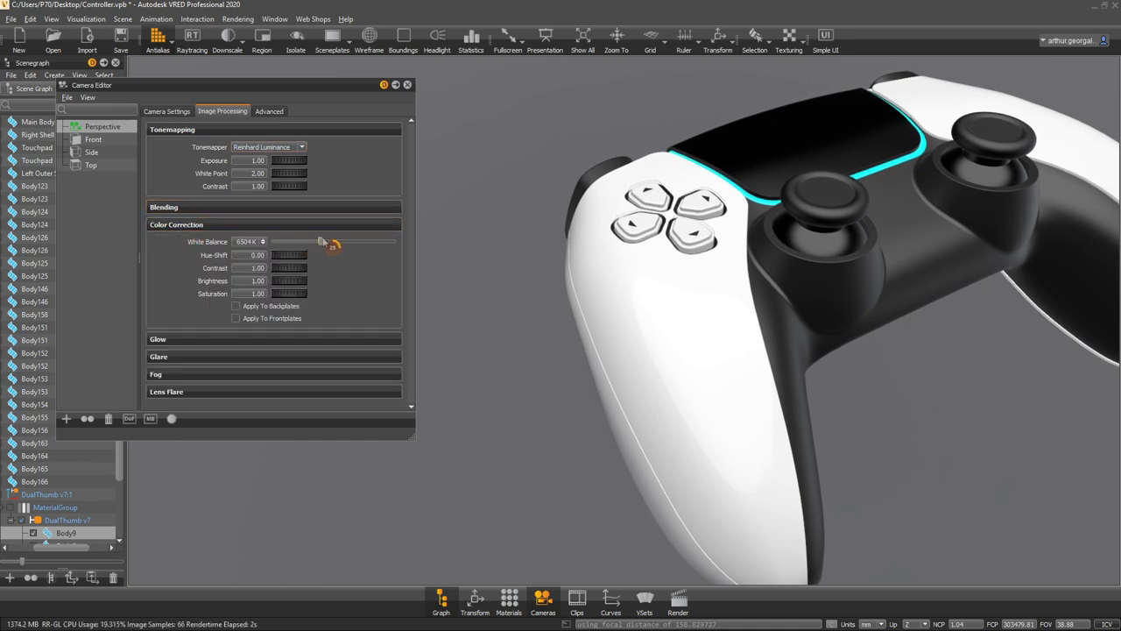
{"action": "left_click_drag", "start_coordinate": [321, 240], "coordinate": [314, 240]}
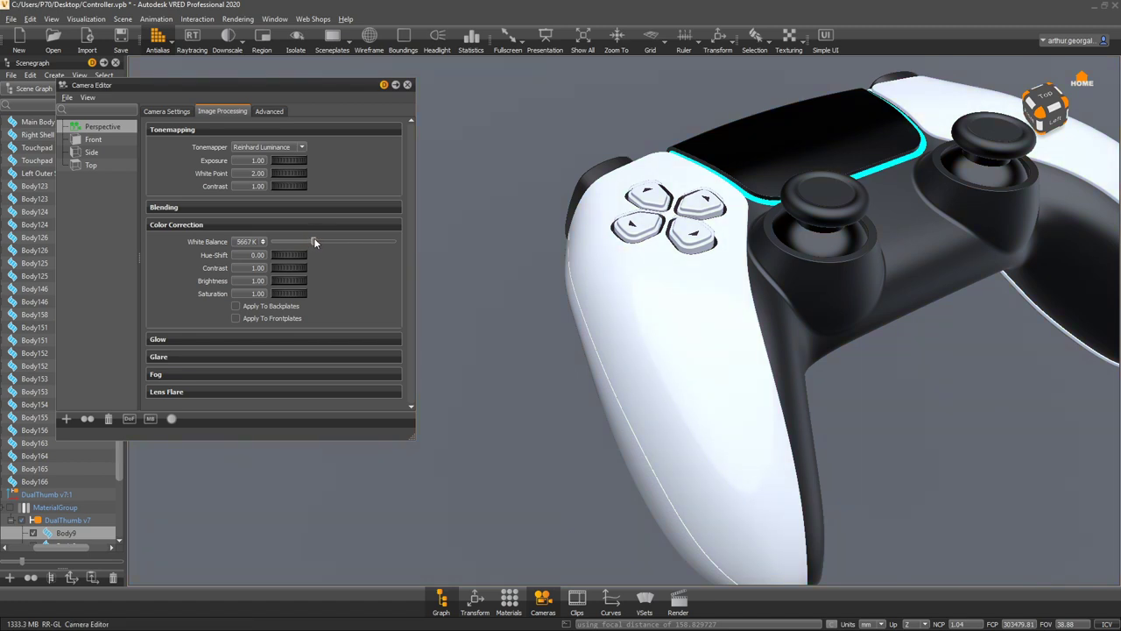
{"action": "left_click_drag", "start_coordinate": [780, 290], "coordinate": [671, 182]}
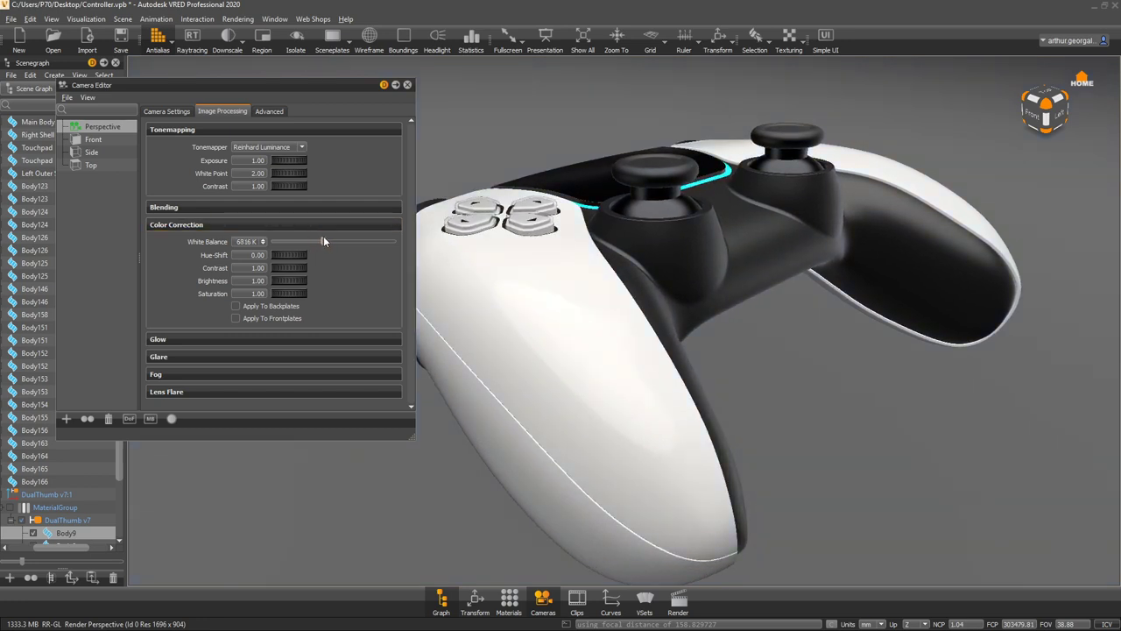
{"action": "left_click_drag", "start_coordinate": [323, 238], "coordinate": [317, 236]}
{"action": "left_click_drag", "start_coordinate": [238, 241], "coordinate": [304, 240]}
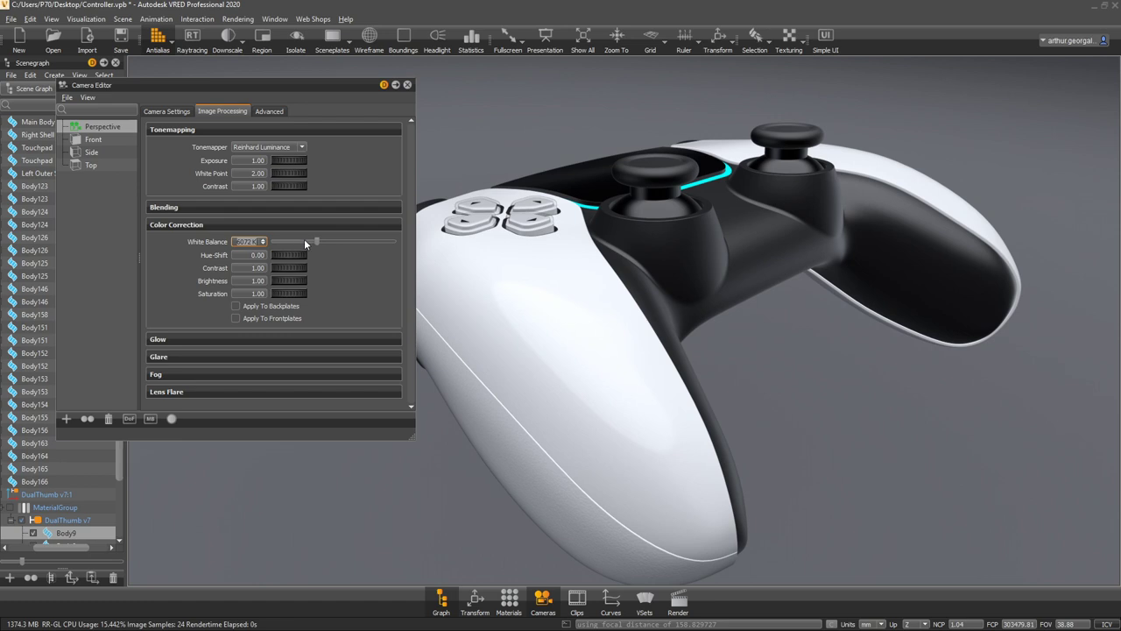
{"action": "type", "text": "600"}
{"action": "type", "text": "0"}
{"action": "key", "text": "Return"}
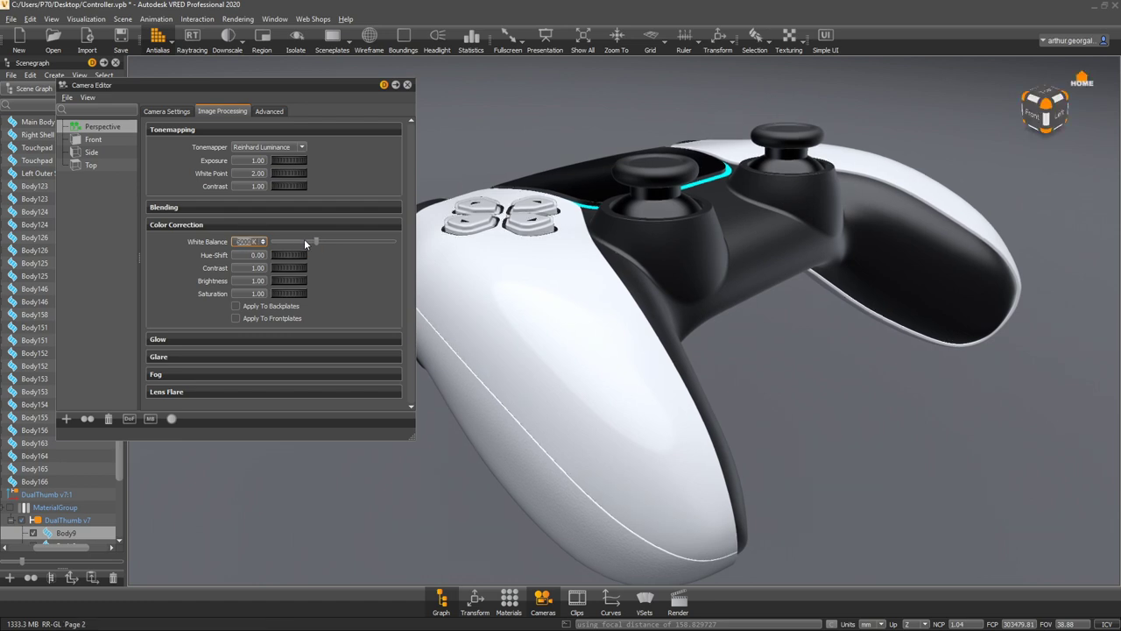
{"action": "mouse_move", "coordinate": [701, 236]}
{"action": "left_mouse_down"}
{"action": "mouse_move", "coordinate": [711, 294]}
{"action": "mouse_move", "coordinate": [776, 206]}
{"action": "mouse_move", "coordinate": [688, 235]}
{"action": "left_mouse_up"}
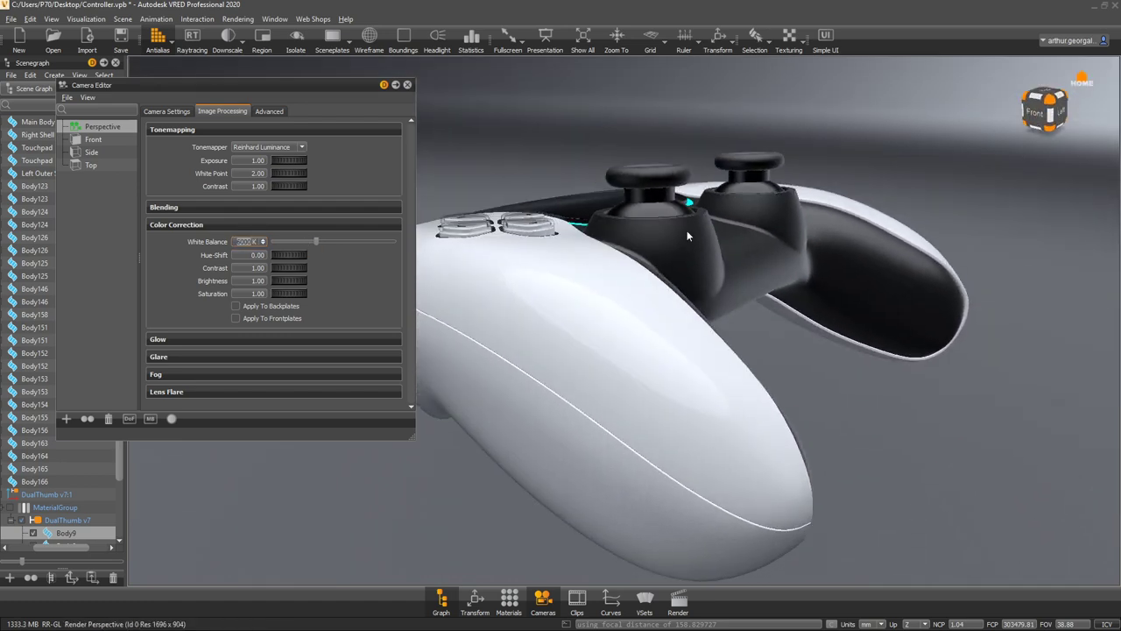
- Enable the camera's glow effect and lower its intensity to 0.17, checking the light strip around the touchpad
{"action": "left_click", "coordinate": [179, 340]}
{"action": "left_click", "coordinate": [235, 355]}
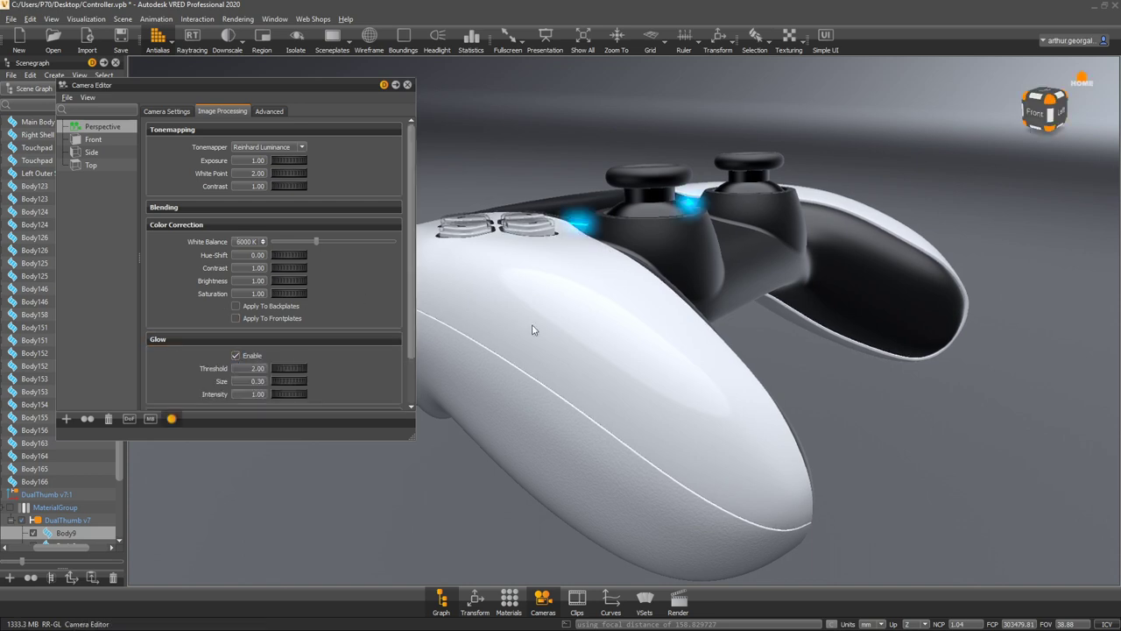
{"action": "left_click_drag", "start_coordinate": [581, 228], "coordinate": [631, 310]}
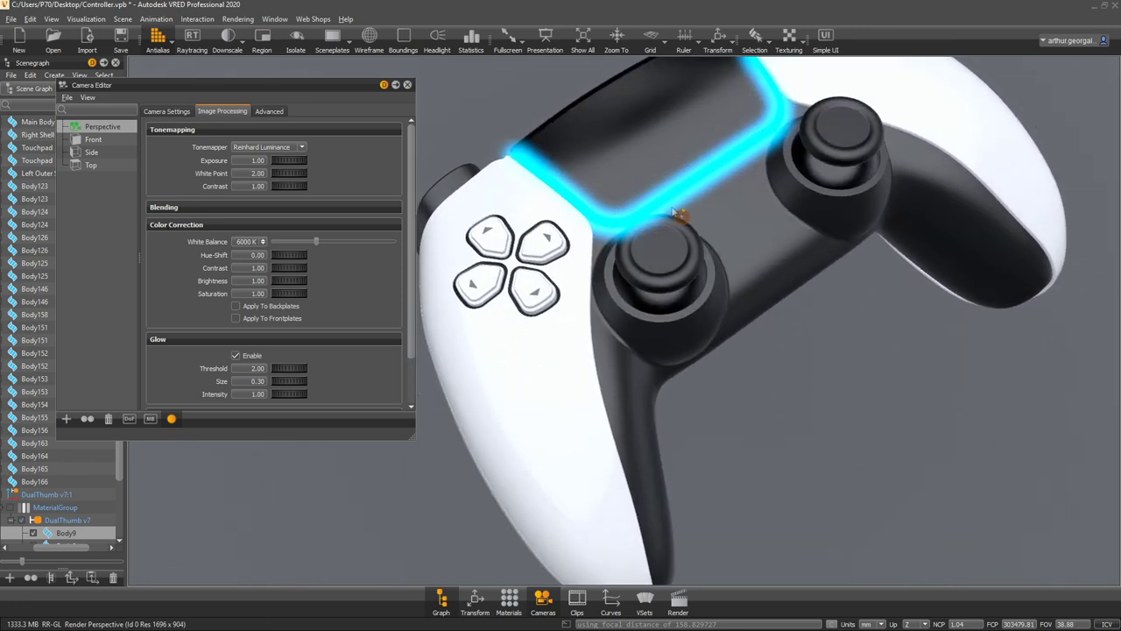
{"action": "scroll", "coordinate": [308, 401], "scroll_direction": "down", "scroll_amount": 2}
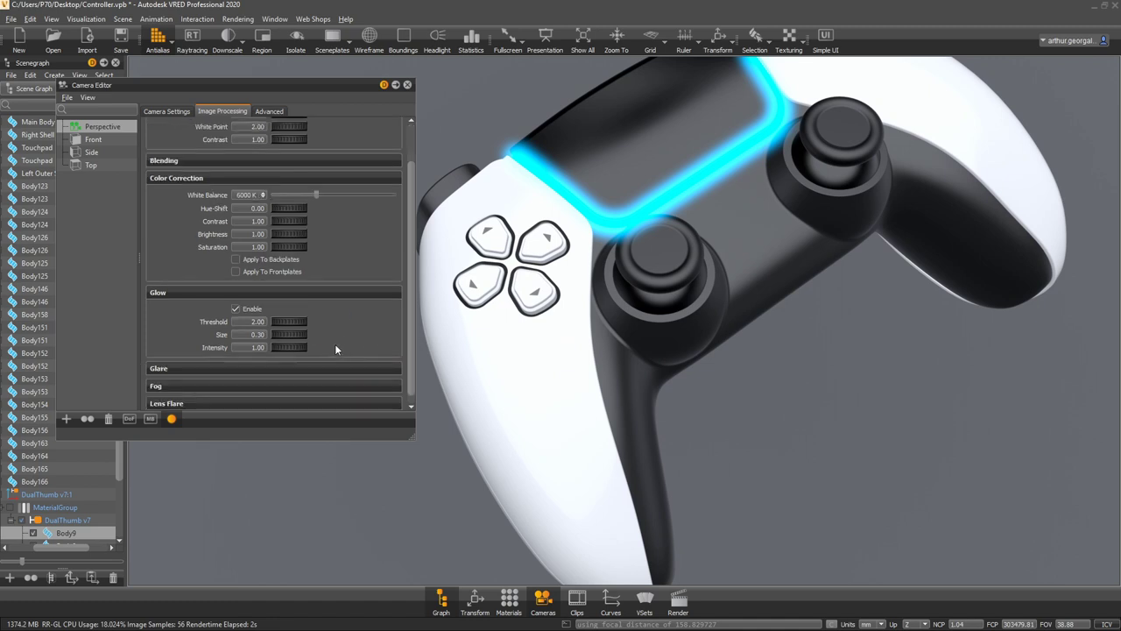
{"action": "left_click_drag", "start_coordinate": [298, 348], "coordinate": [235, 354]}
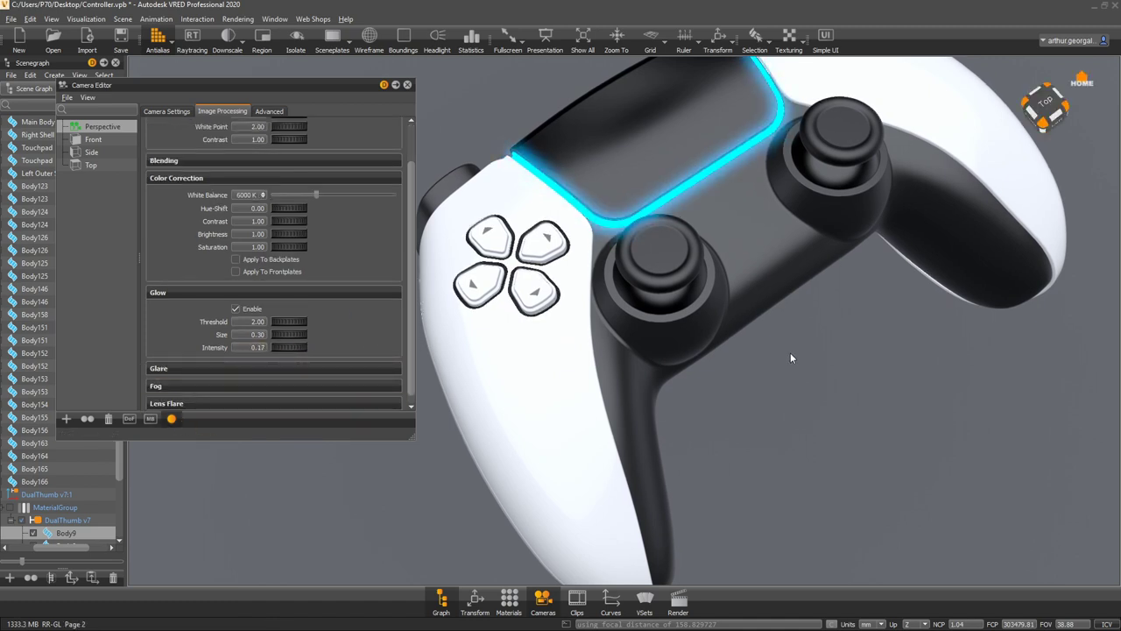
{"action": "left_click_drag", "start_coordinate": [756, 375], "coordinate": [463, 189]}
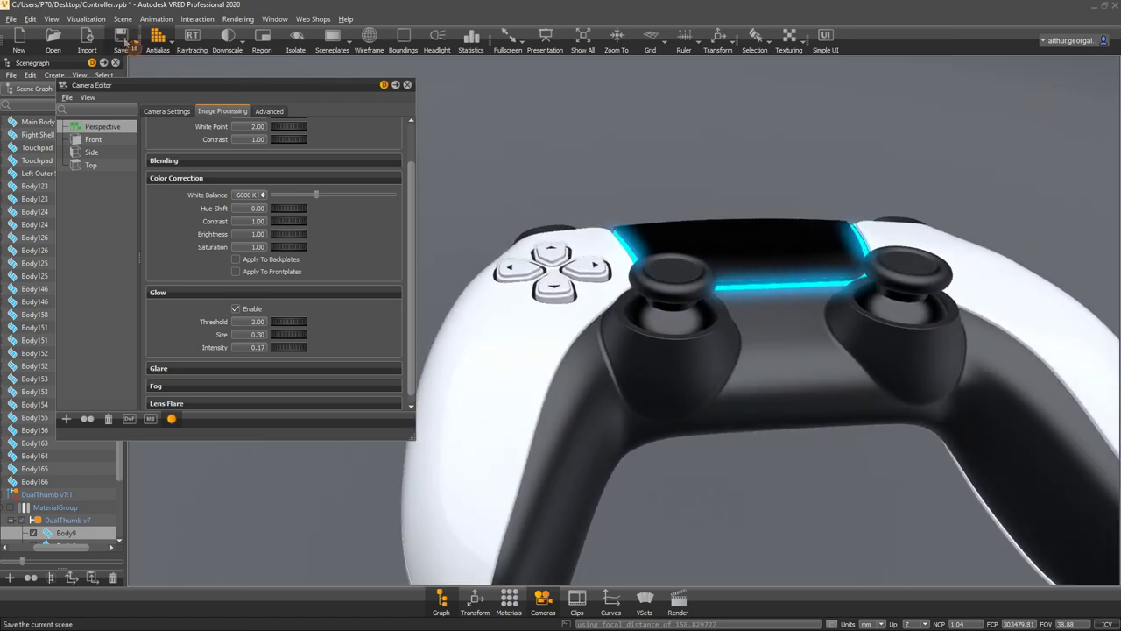
- Preview the glowing light strip with raytracing, then switch raytracing off
{"action": "left_click", "coordinate": [192, 37]}
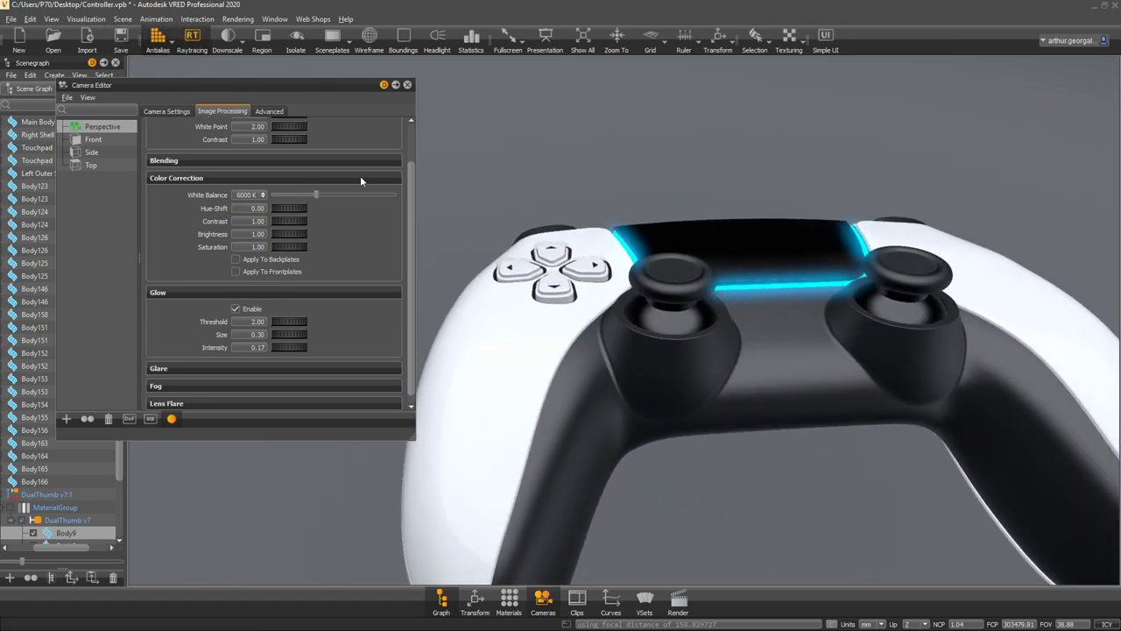
{"action": "left_click_drag", "start_coordinate": [800, 361], "coordinate": [690, 275]}
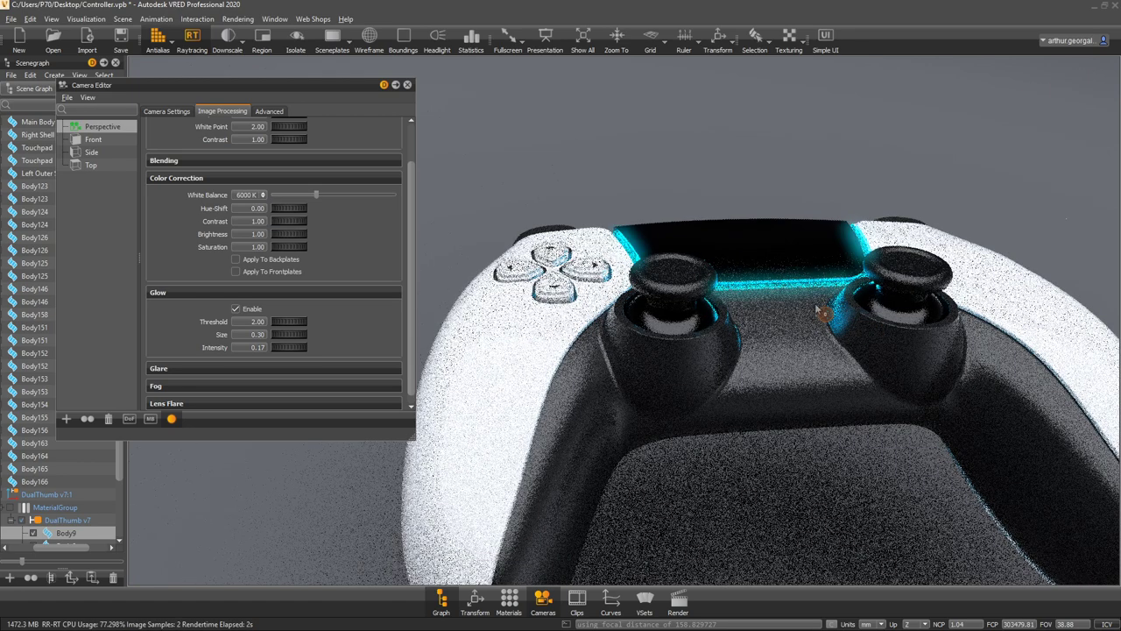
{"action": "left_click", "coordinate": [192, 37]}
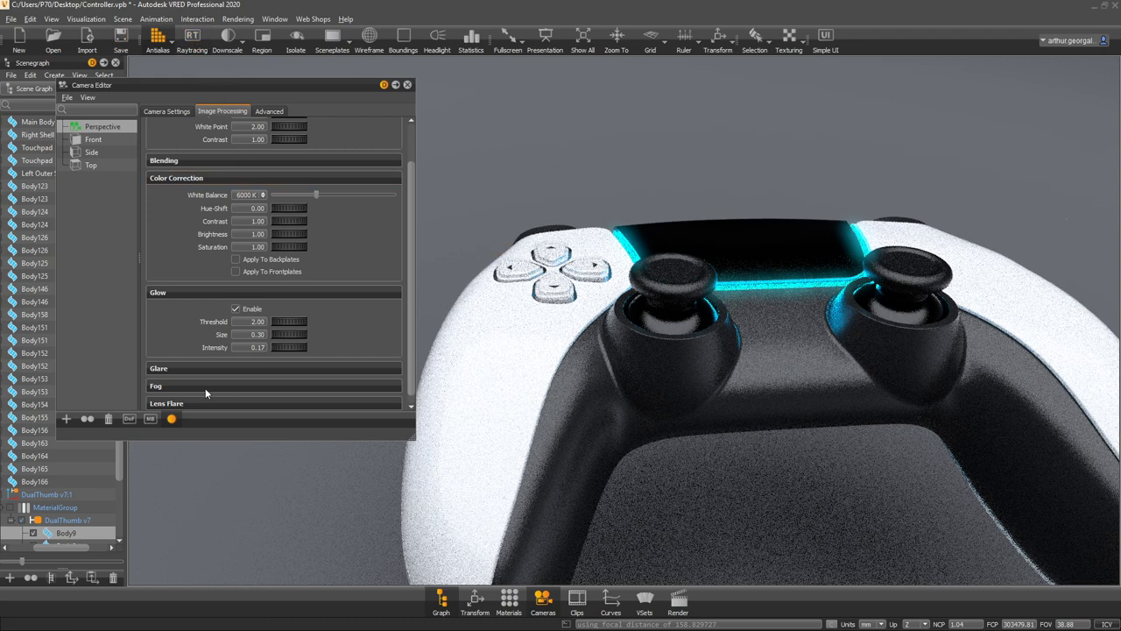
- Try the camera's glare effect on the light strip from several angles, then disable it
{"action": "left_click", "coordinate": [187, 372]}
{"action": "left_click", "coordinate": [235, 385]}
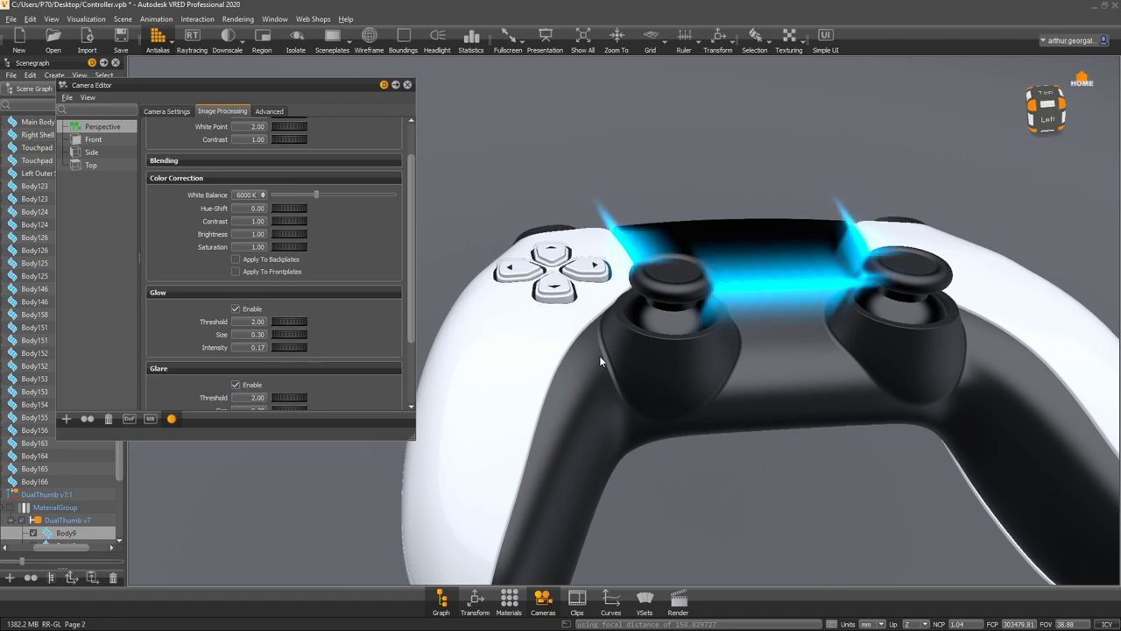
{"action": "left_click_drag", "start_coordinate": [747, 291], "coordinate": [594, 275]}
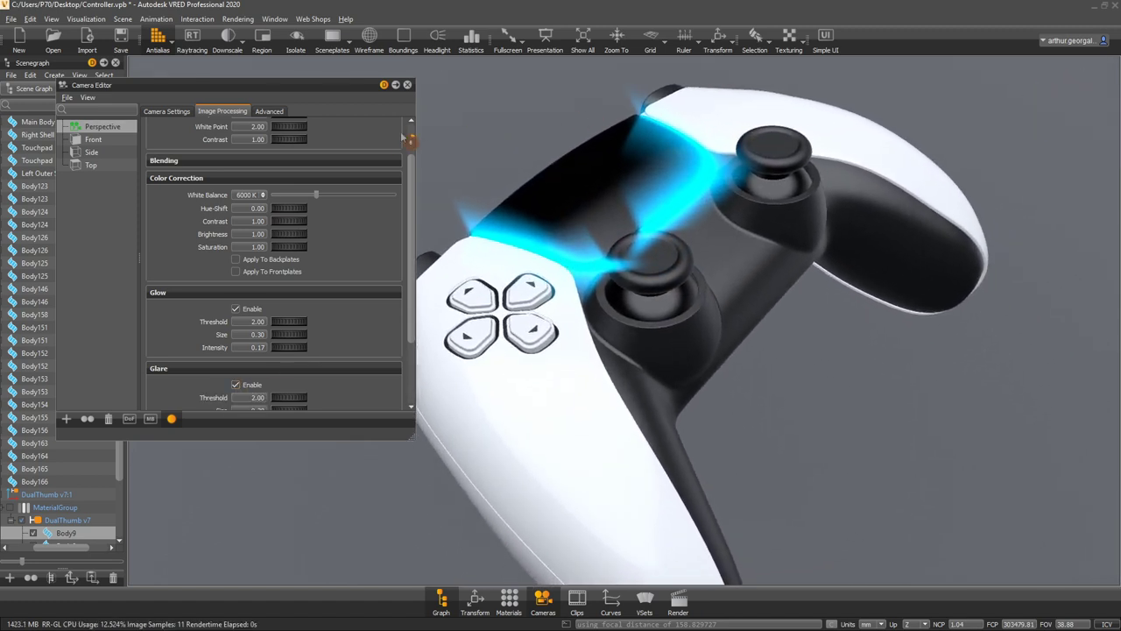
{"action": "left_click_drag", "start_coordinate": [493, 171], "coordinate": [711, 147]}
{"action": "left_click", "coordinate": [234, 385]}
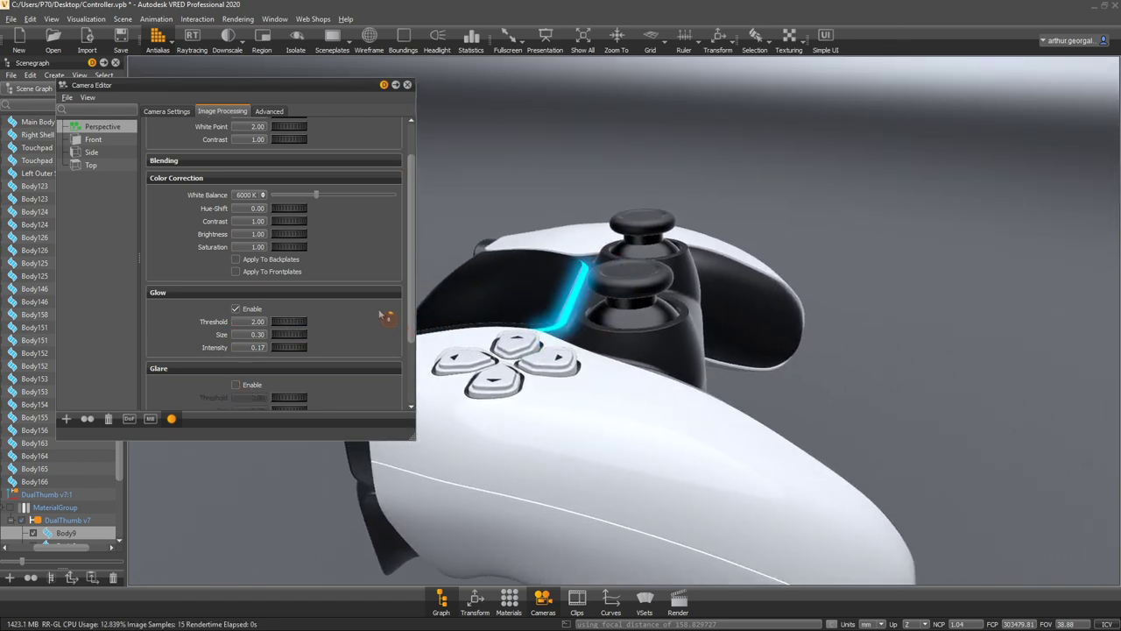
{"action": "scroll", "coordinate": [373, 315], "scroll_direction": "down", "scroll_amount": 3}
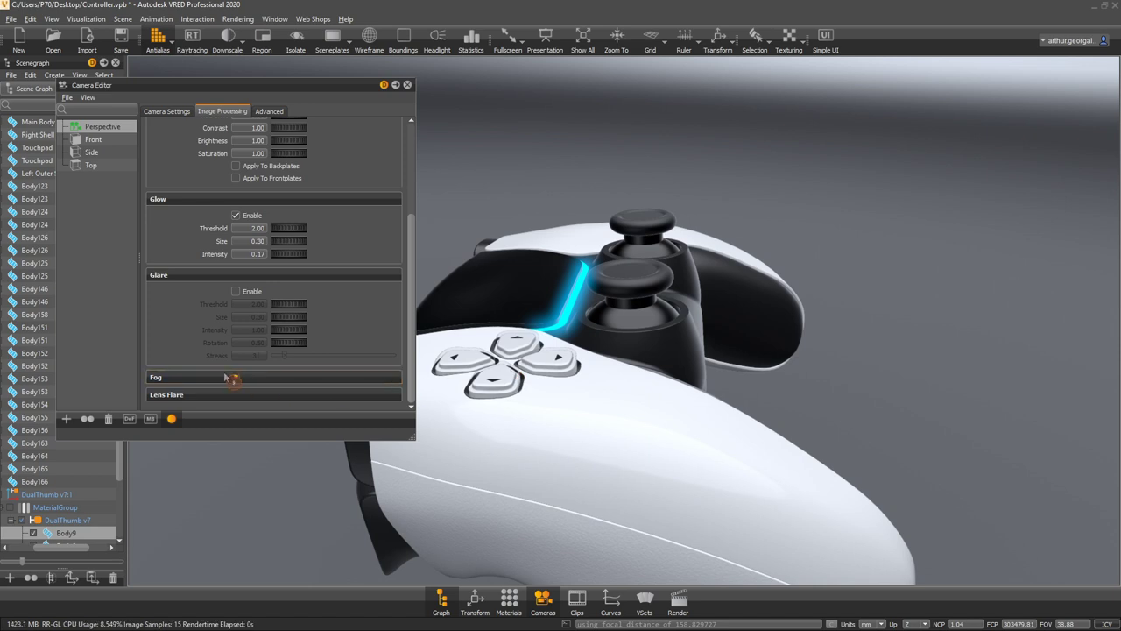
- Look through the camera's lens flare and advanced projection settings, then close the camera editor
{"action": "left_click", "coordinate": [194, 396]}
{"action": "left_click", "coordinate": [242, 391]}
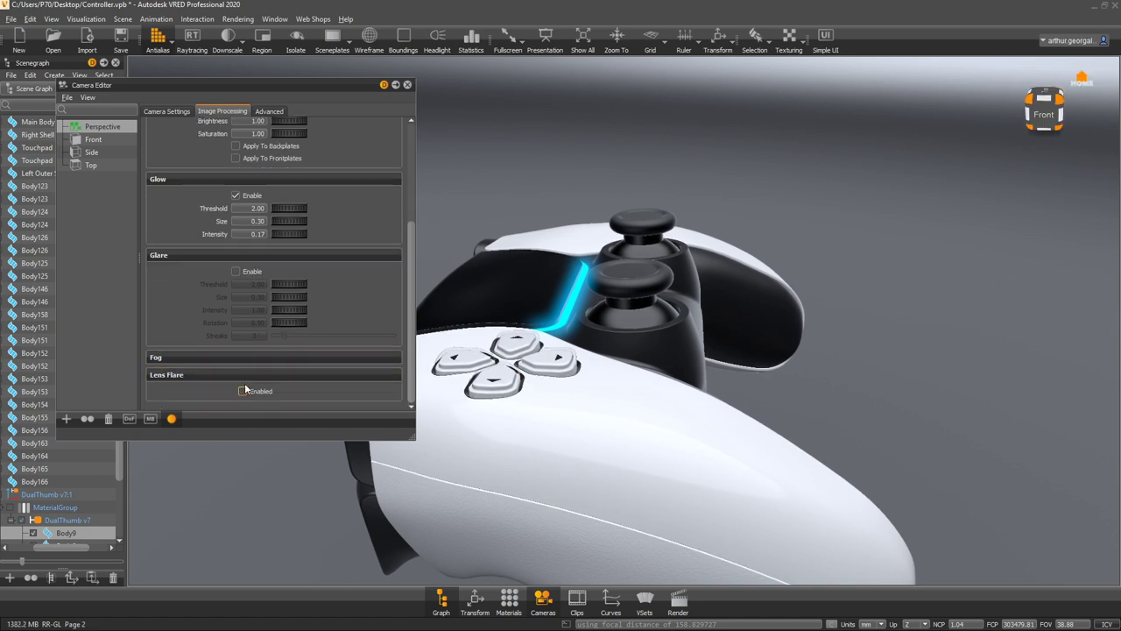
{"action": "left_click", "coordinate": [267, 112]}
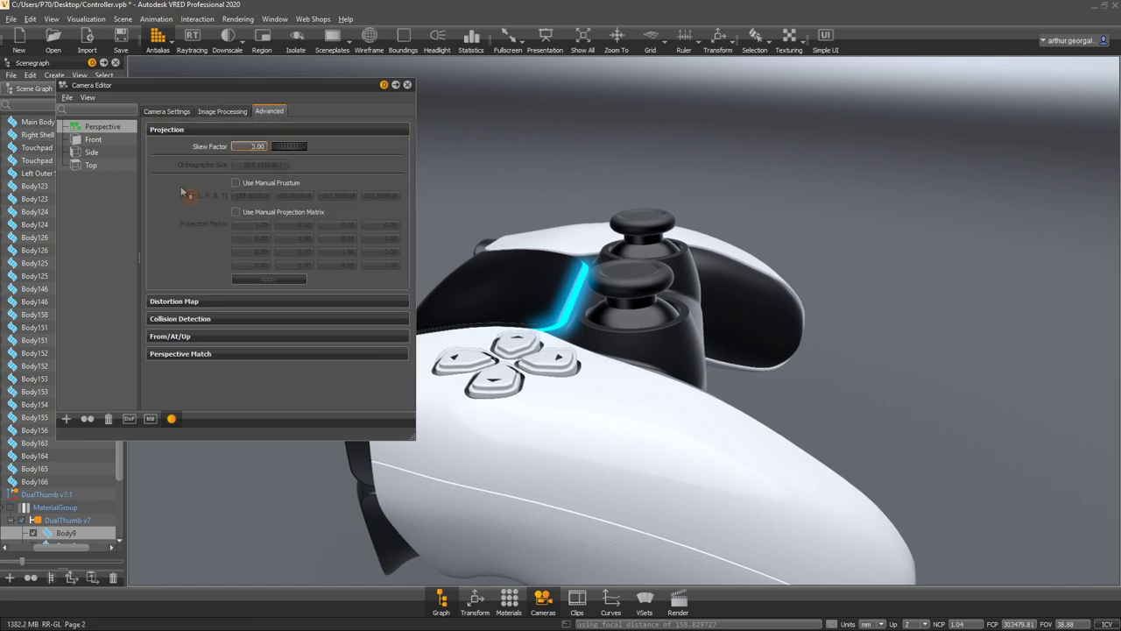
{"action": "left_click", "coordinate": [408, 84]}
{"action": "left_click_drag", "start_coordinate": [409, 92], "coordinate": [673, 267]}
{"action": "scroll", "coordinate": [26, 224], "scroll_direction": "up", "scroll_amount": 4}
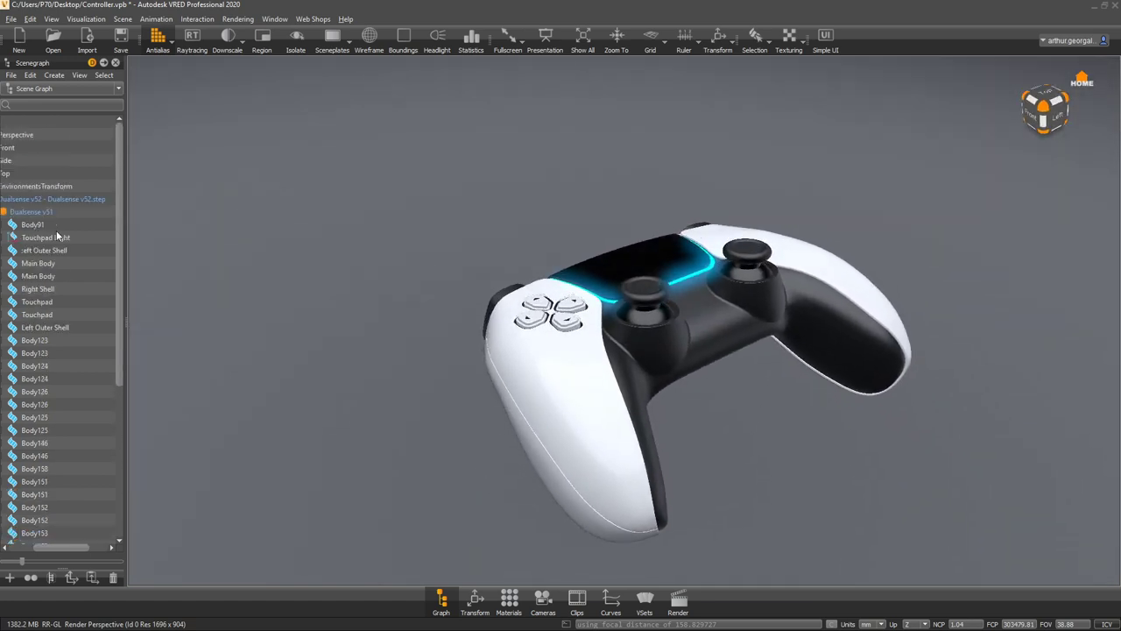
- Bring up the Asset Manager and browse the environments in the VRED Example Assets, enlarging the window to fit the list
{"action": "left_click", "coordinate": [123, 19]}
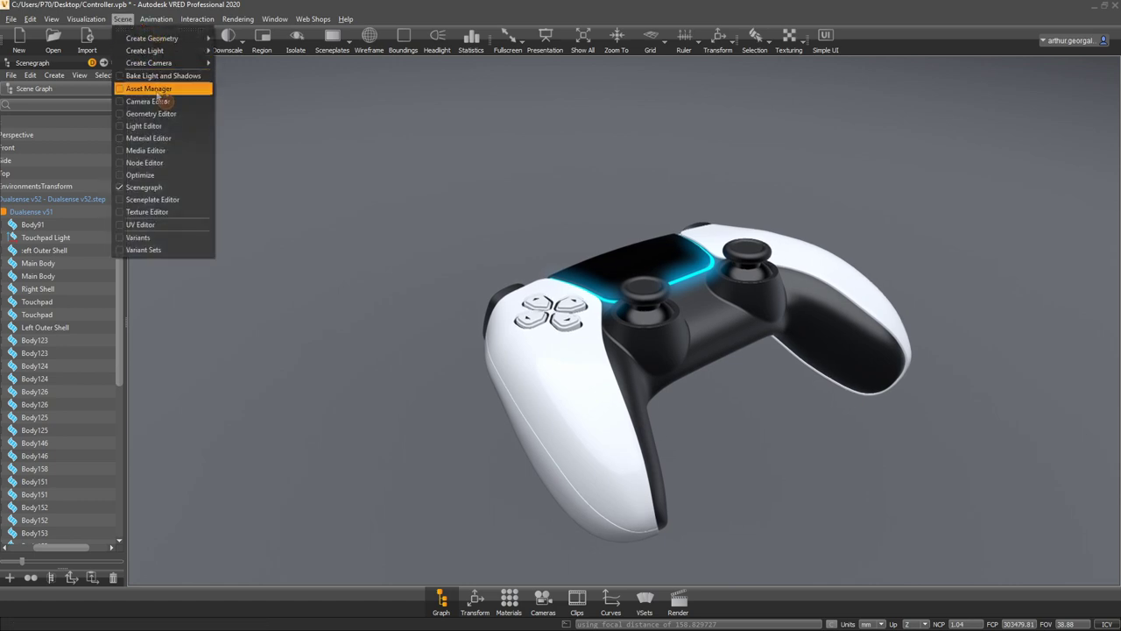
{"action": "left_click", "coordinate": [155, 89]}
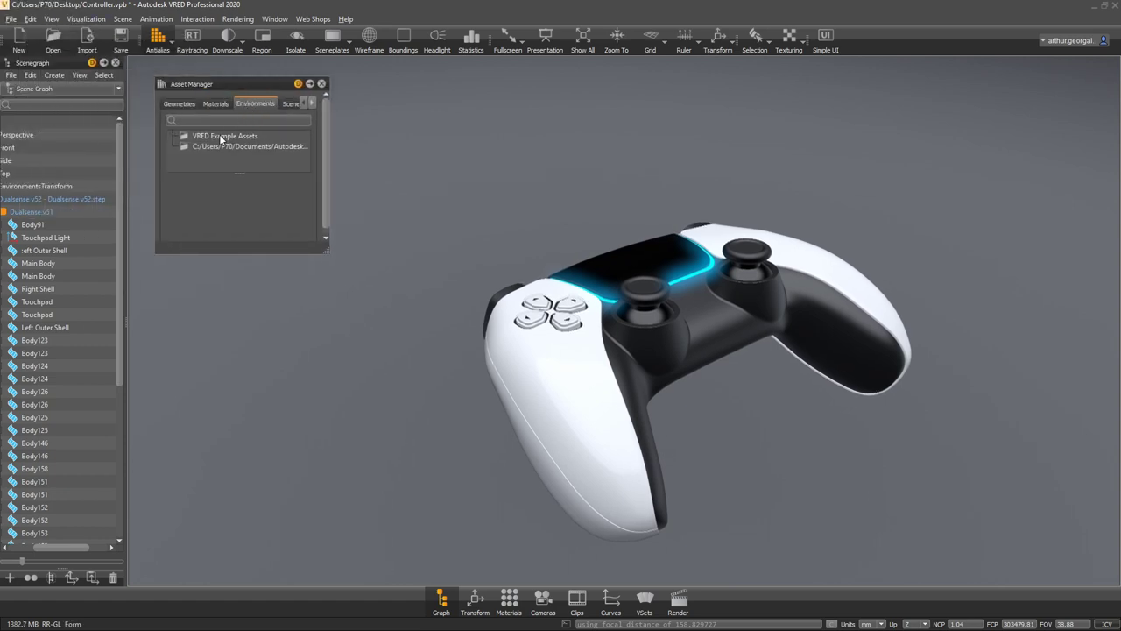
{"action": "left_click", "coordinate": [241, 136]}
{"action": "left_click_drag", "start_coordinate": [328, 259], "coordinate": [328, 544]}
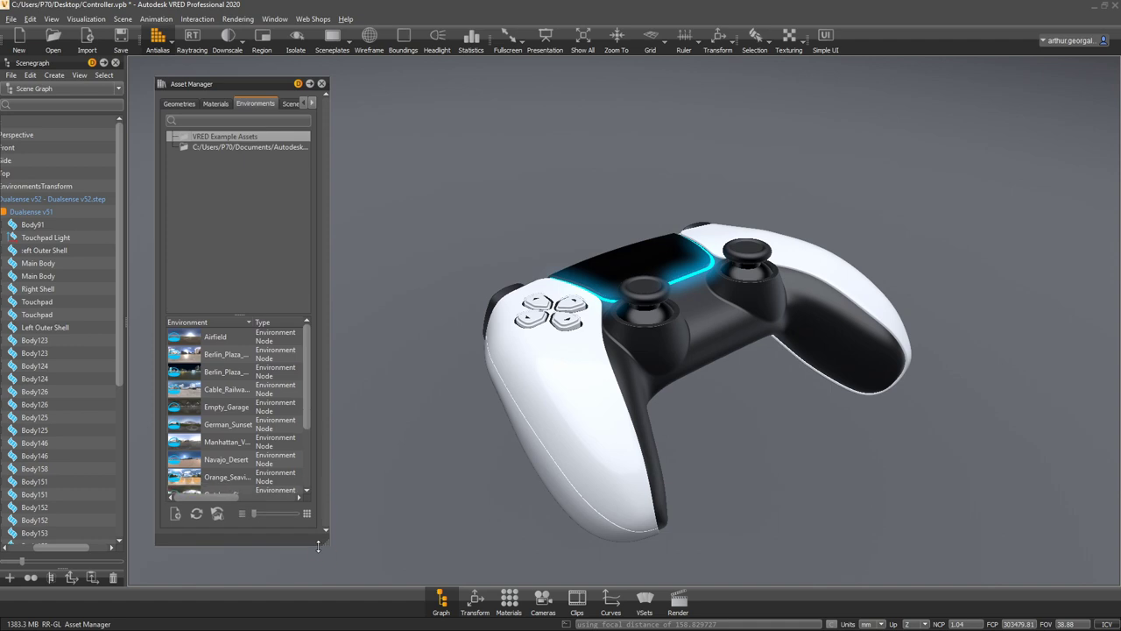
{"action": "left_click", "coordinate": [240, 318]}
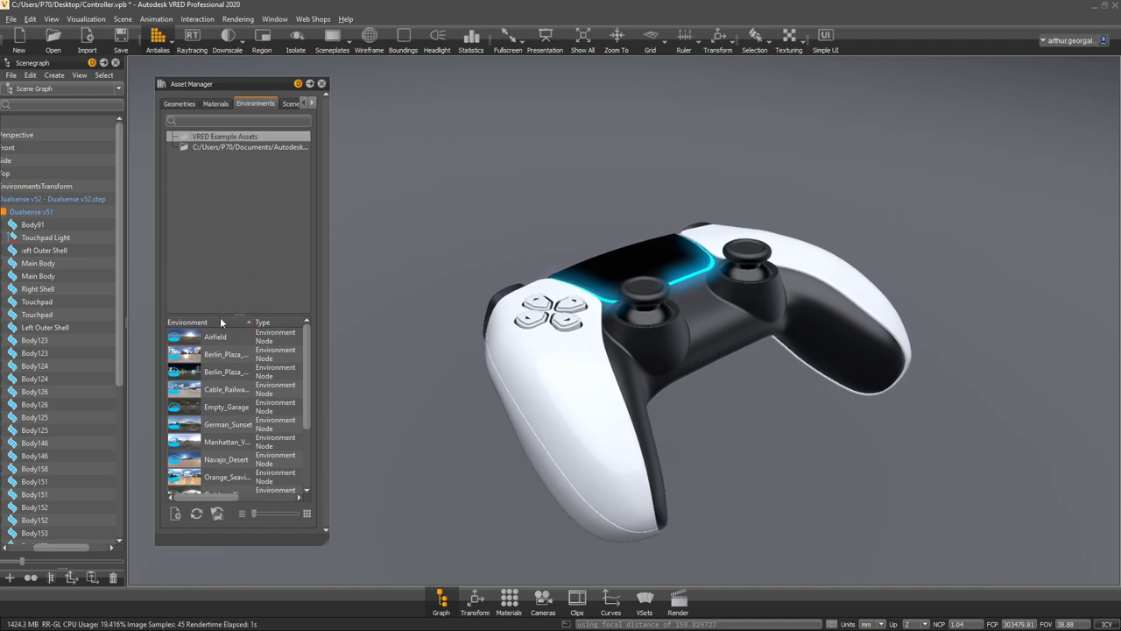
{"action": "scroll", "coordinate": [224, 368], "scroll_direction": "down", "scroll_amount": 3}
{"action": "double_click", "coordinate": [233, 408]}
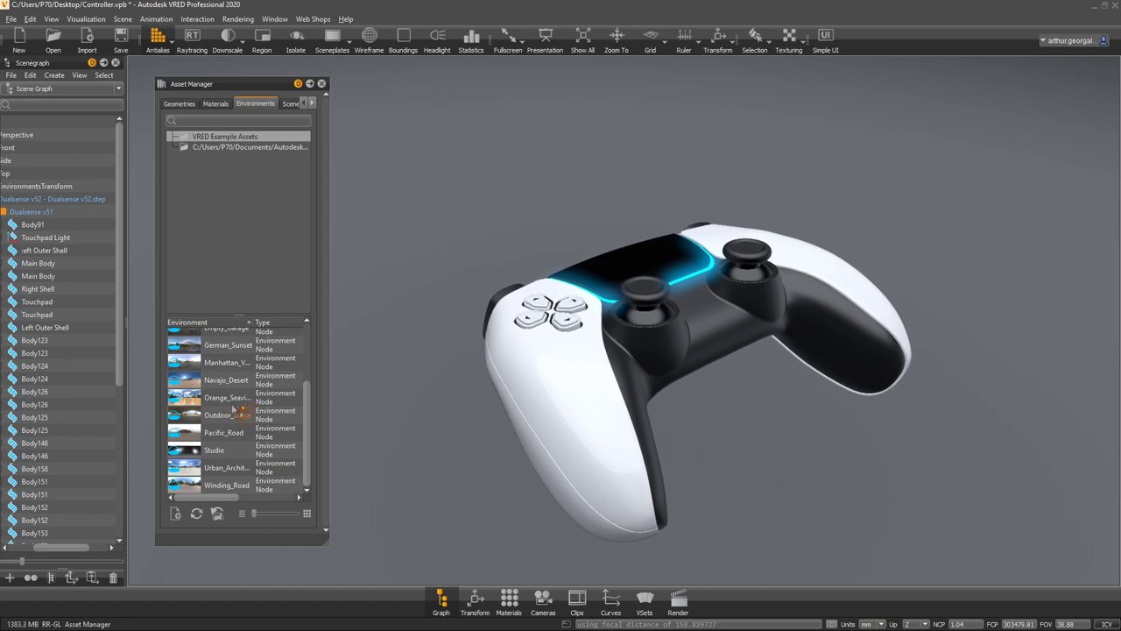
{"action": "scroll", "coordinate": [237, 434], "scroll_direction": "up", "scroll_amount": 3}
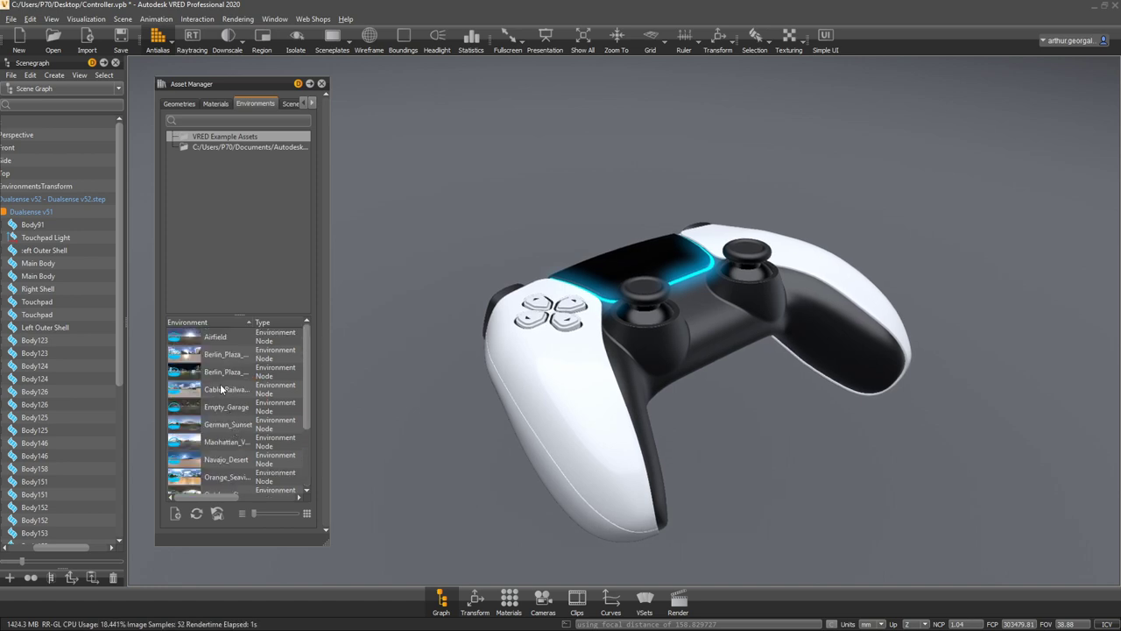
- Try the darker Berlin_Plaza environment and the Airfield environment on the scene, viewing the controller in each
{"action": "left_click_drag", "start_coordinate": [220, 372], "coordinate": [384, 350]}
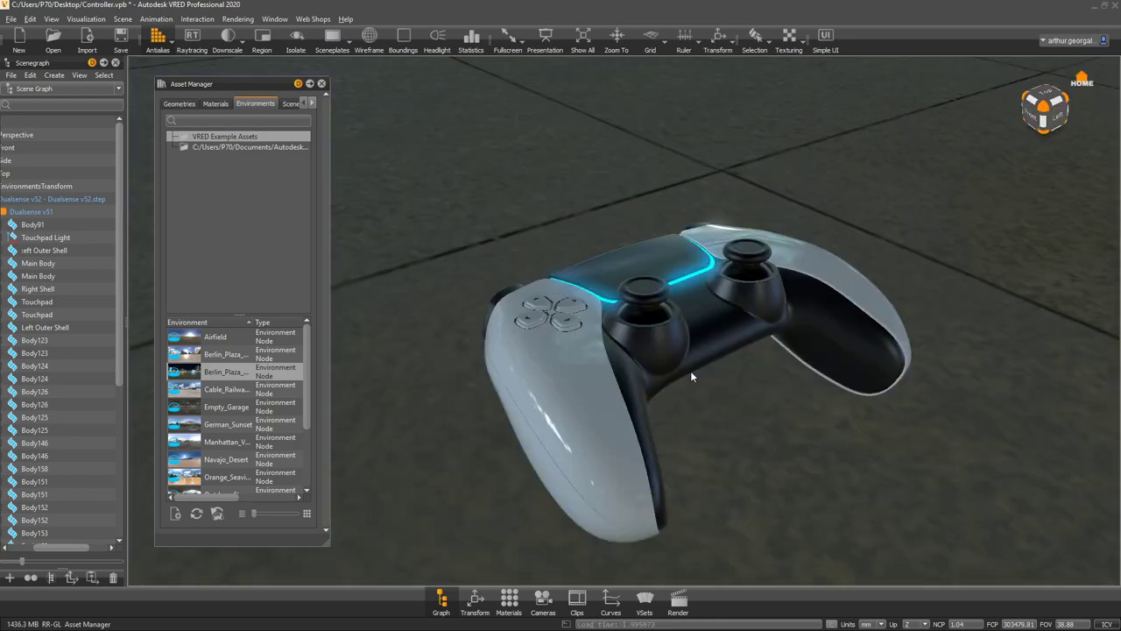
{"action": "left_click_drag", "start_coordinate": [691, 370], "coordinate": [690, 397]}
{"action": "scroll", "coordinate": [501, 341], "scroll_direction": "up", "scroll_amount": 6}
{"action": "left_click_drag", "start_coordinate": [644, 291], "coordinate": [495, 346]}
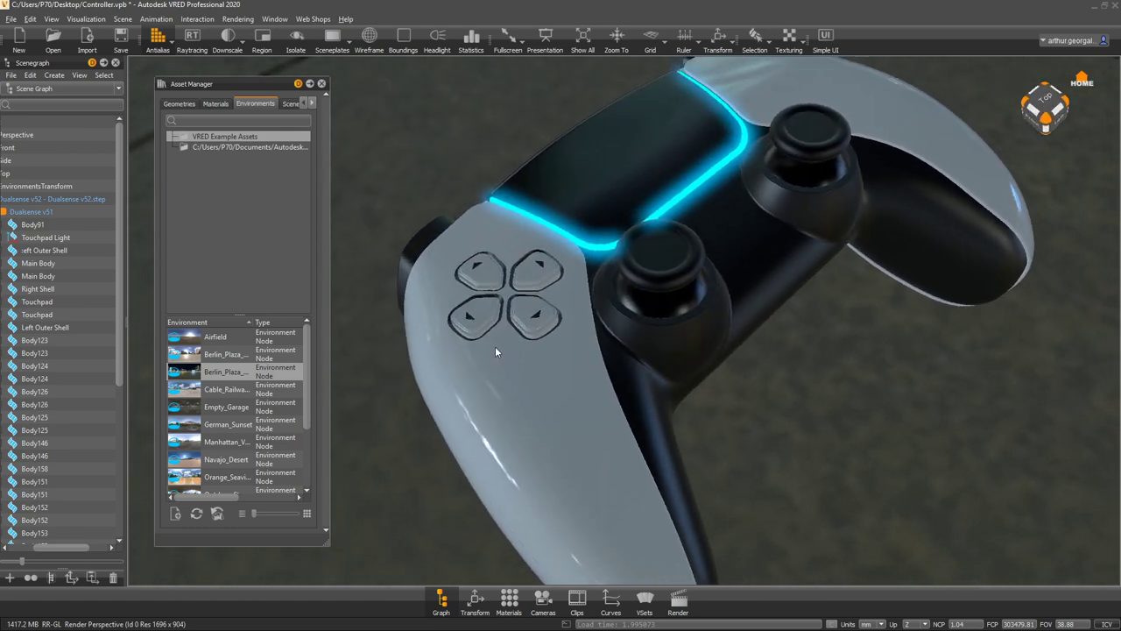
{"action": "left_click_drag", "start_coordinate": [221, 340], "coordinate": [373, 327]}
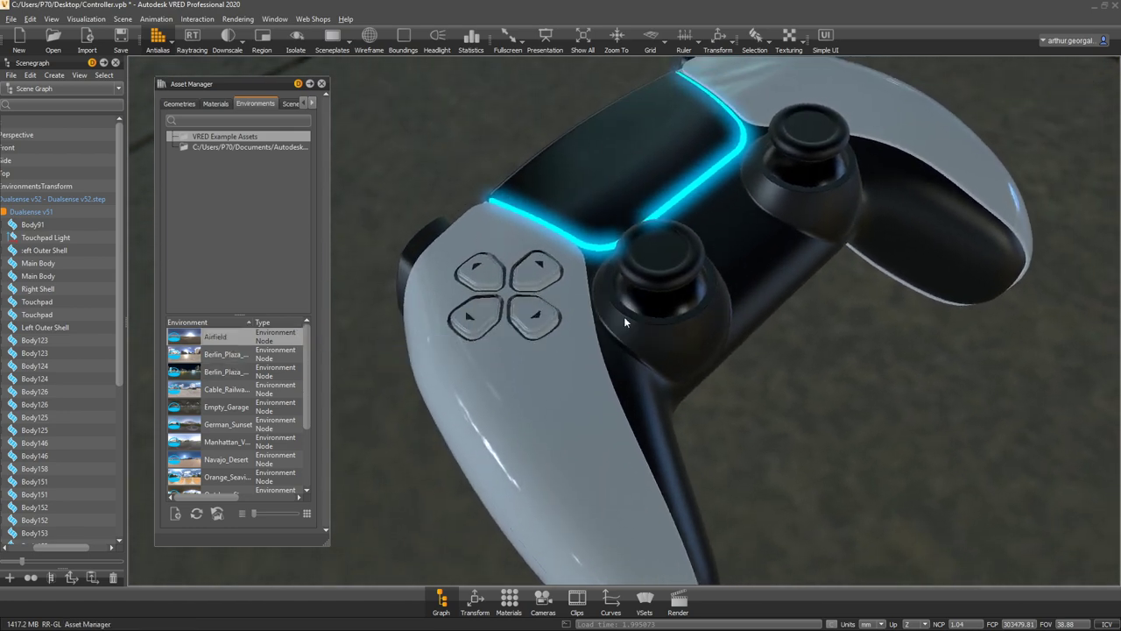
{"action": "left_click_drag", "start_coordinate": [620, 313], "coordinate": [256, 427]}
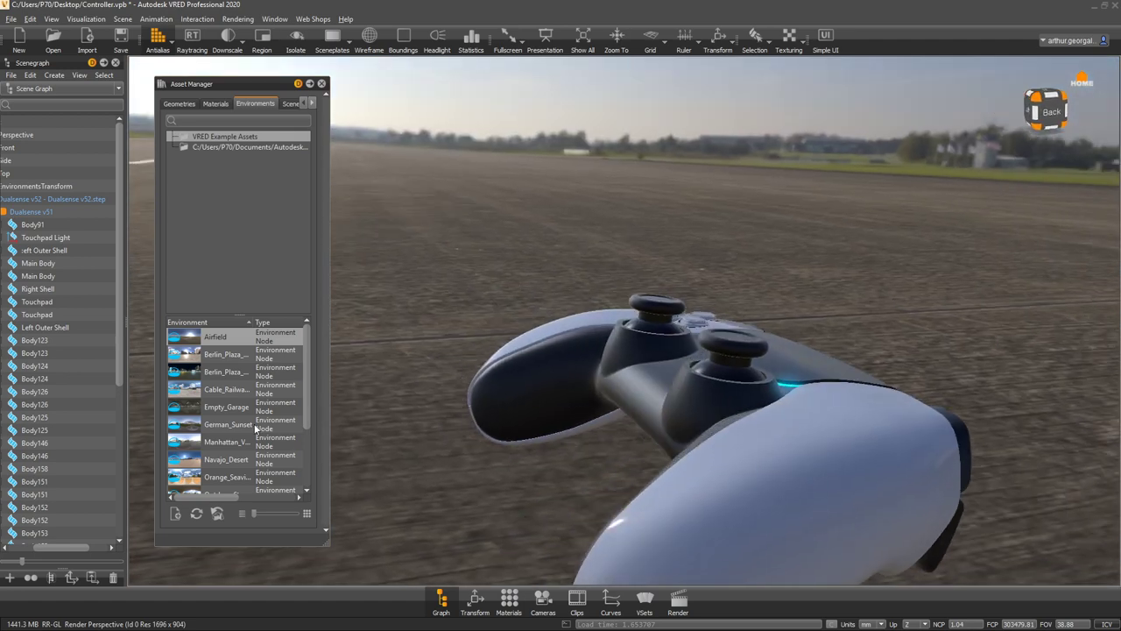
- Apply the Studio environment from the example assets to the scene
{"action": "scroll", "coordinate": [227, 463], "scroll_direction": "down", "scroll_amount": 2}
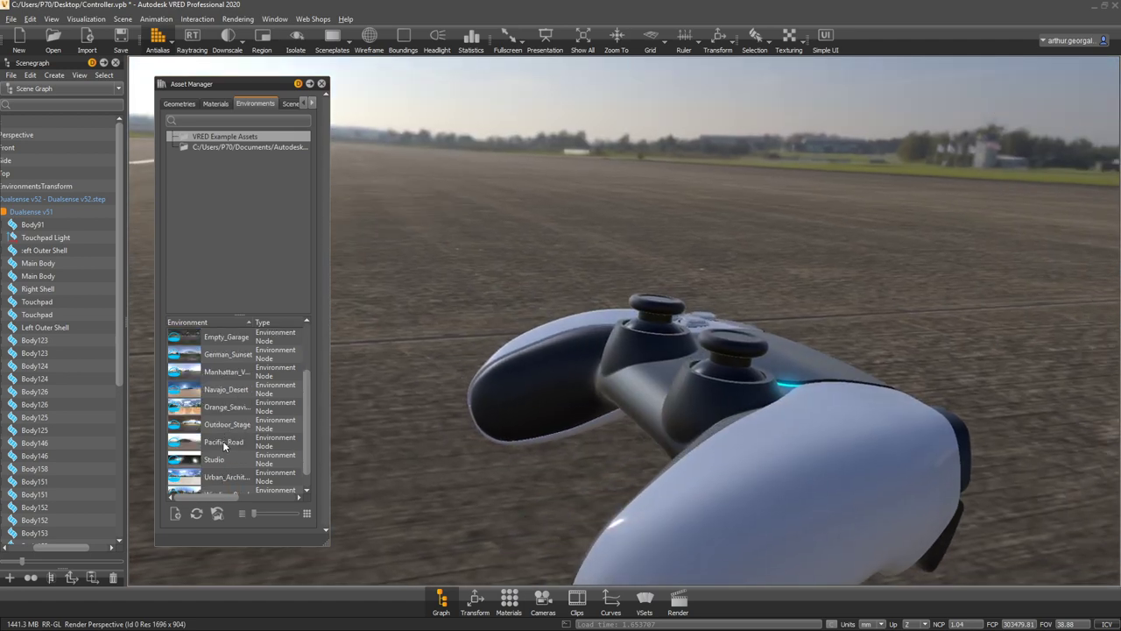
{"action": "left_click_drag", "start_coordinate": [219, 464], "coordinate": [429, 406]}
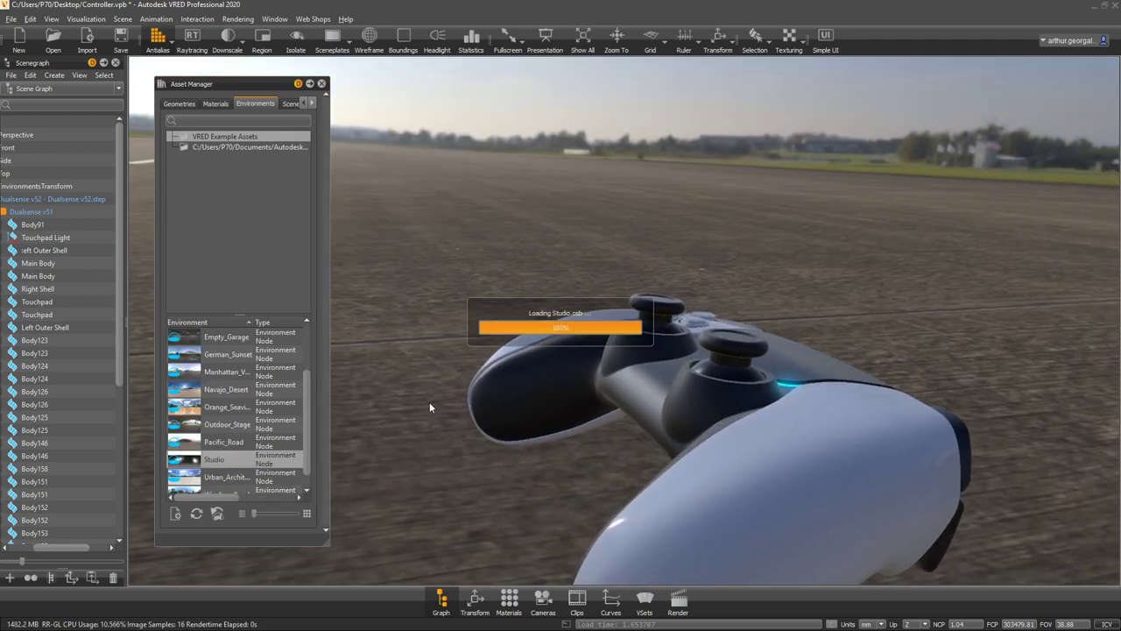
{"action": "left_click_drag", "start_coordinate": [929, 372], "coordinate": [1041, 447]}
- Collapse the Dualsense v51 group, select its parent Dualsense v52 node and turn on the transform manipulator
{"action": "left_click", "coordinate": [77, 201]}
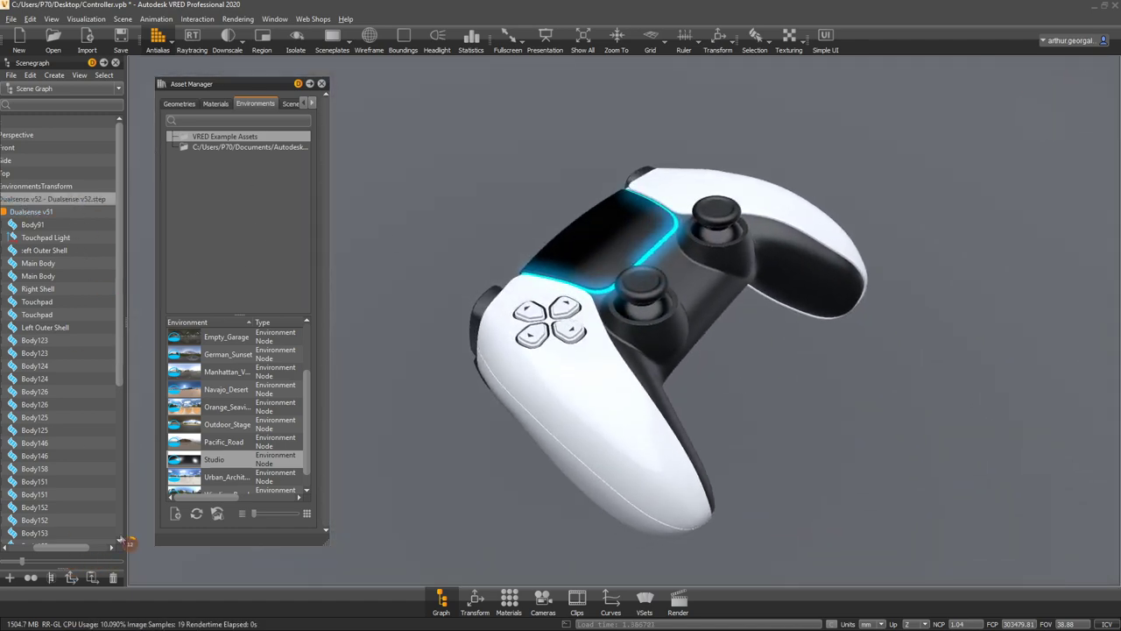
{"action": "left_click_drag", "start_coordinate": [70, 549], "coordinate": [42, 548]}
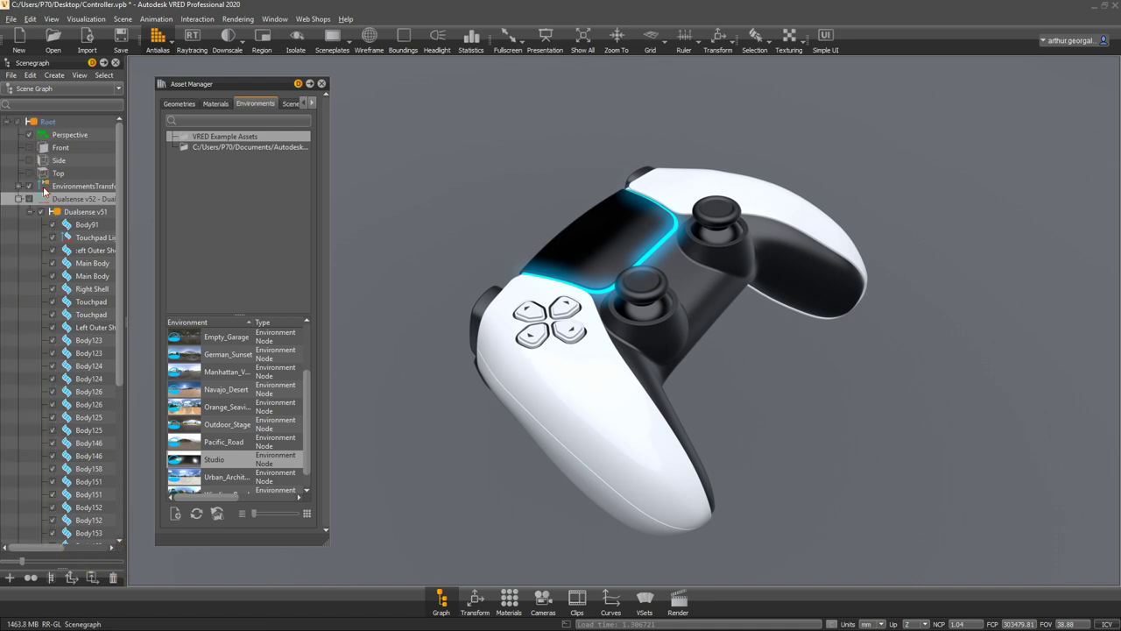
{"action": "left_click", "coordinate": [30, 212]}
{"action": "left_click", "coordinate": [68, 223]}
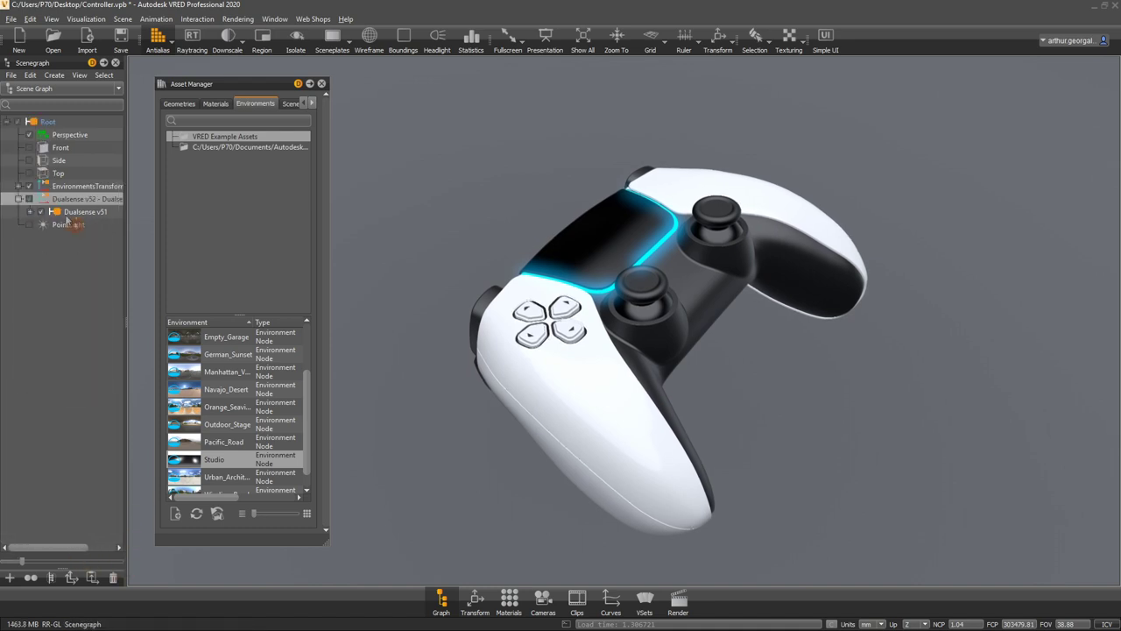
{"action": "left_click", "coordinate": [718, 37]}
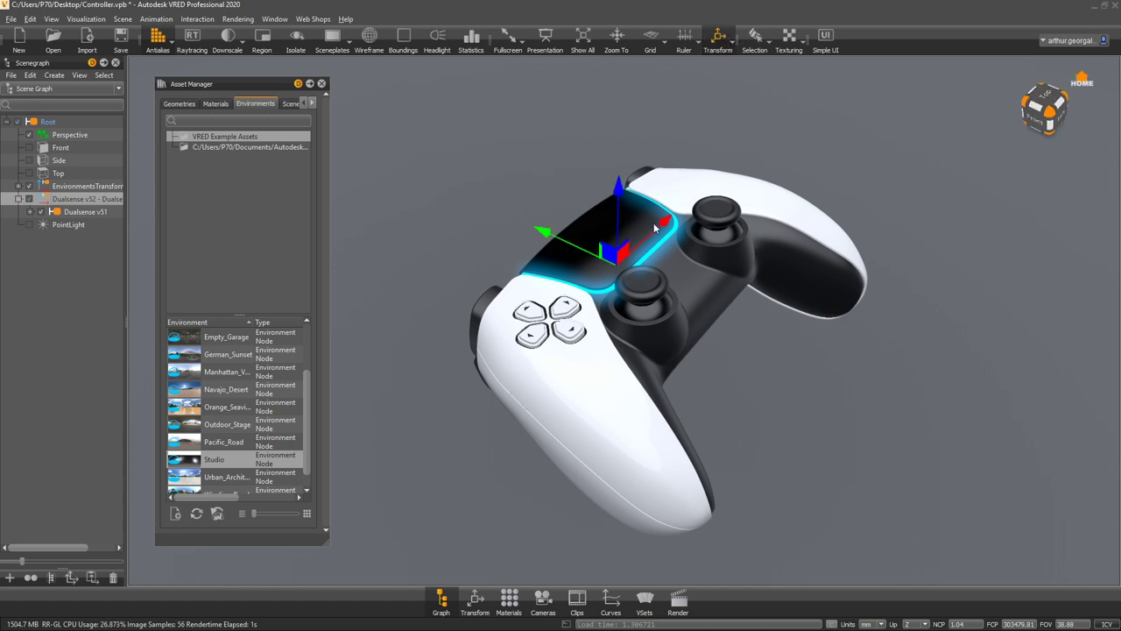
{"action": "scroll", "coordinate": [620, 355], "scroll_direction": "down", "scroll_amount": 3}
{"action": "left_click_drag", "start_coordinate": [613, 221], "coordinate": [669, 167]}
{"action": "middle_click_drag", "start_coordinate": [670, 167], "coordinate": [638, 236], "text": "alt"}
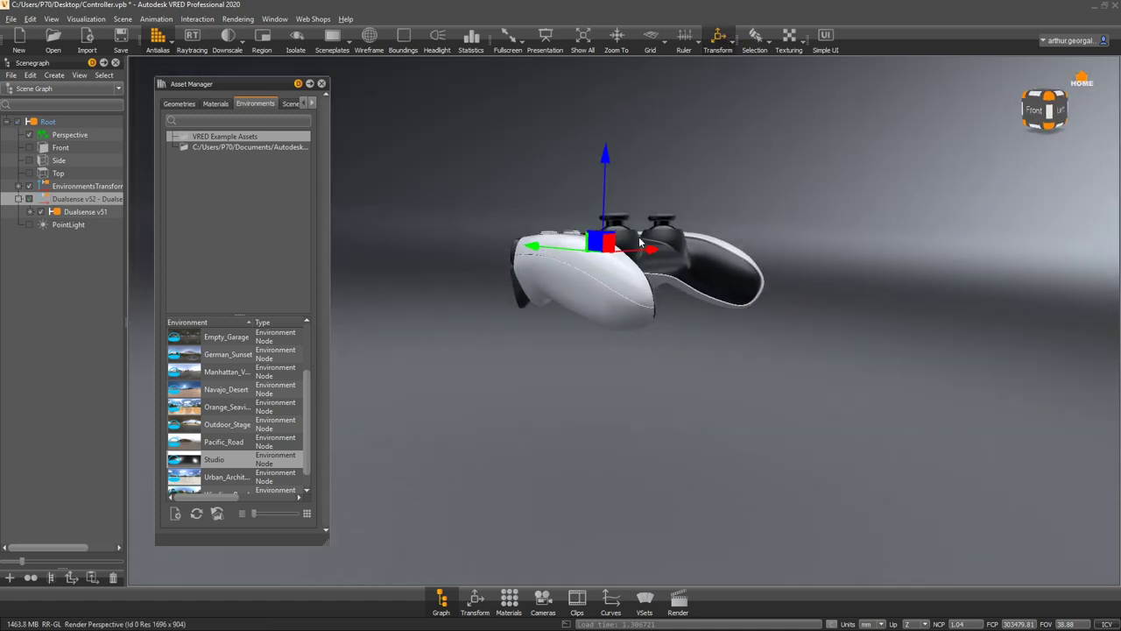
- Rotate the whole controller with the rotation manipulator so that it stands upright above the studio floor
{"action": "key", "text": "shift+e"}
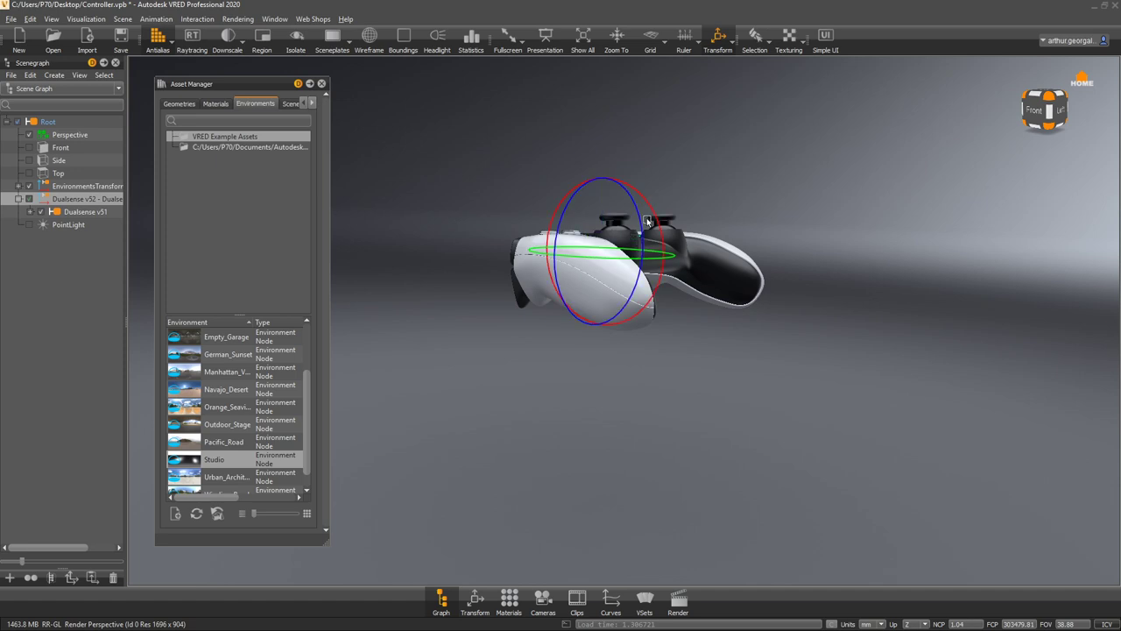
{"action": "key", "text": "shift+r"}
{"action": "key", "text": "shift+w"}
{"action": "key", "text": "shift+e"}
{"action": "key", "text": "shift+r"}
{"action": "key", "text": "shift+e"}
{"action": "left_click_drag", "start_coordinate": [636, 183], "coordinate": [688, 281]}
{"action": "left_click_drag", "start_coordinate": [578, 288], "coordinate": [254, 282], "text": "alt"}
{"action": "left_click_drag", "start_coordinate": [908, 278], "coordinate": [980, 257], "text": "alt"}
{"action": "left_click_drag", "start_coordinate": [618, 219], "coordinate": [425, 261]}
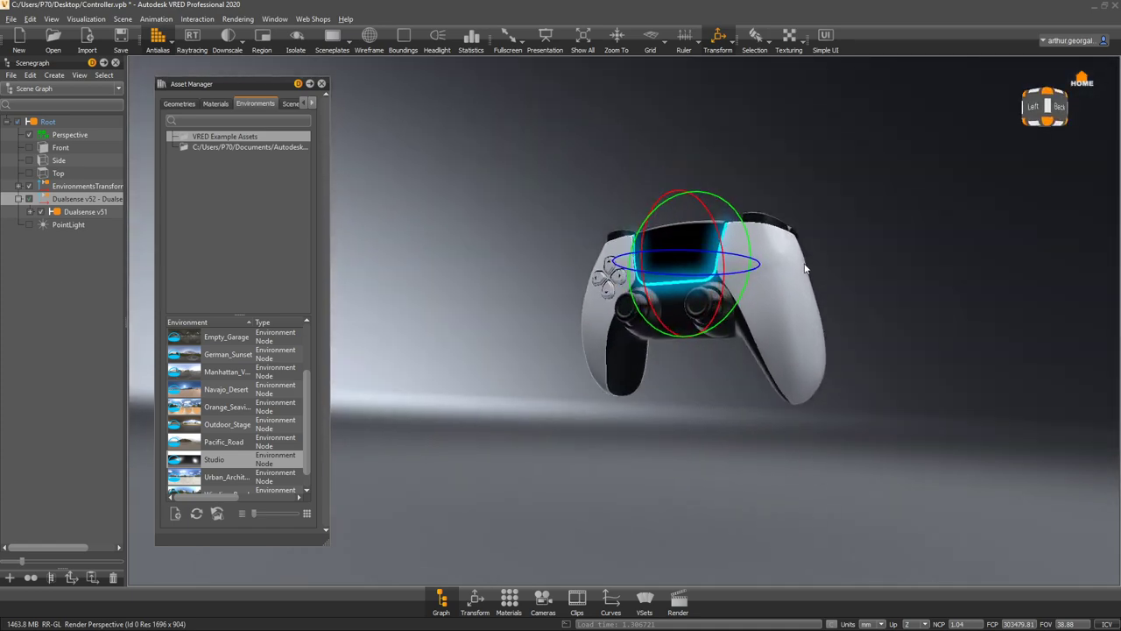
- Frame the touchpad side of the controller up close with the transform manipulator hidden and the Asset Manager closed
{"action": "right_click_drag", "start_coordinate": [689, 341], "coordinate": [679, 228], "text": "alt"}
{"action": "left_click_drag", "start_coordinate": [679, 229], "coordinate": [764, 230], "text": "alt"}
{"action": "right_click_drag", "start_coordinate": [656, 283], "coordinate": [656, 298], "text": "alt"}
{"action": "middle_click_drag", "start_coordinate": [655, 289], "coordinate": [652, 205], "text": "alt"}
{"action": "left_click_drag", "start_coordinate": [653, 207], "coordinate": [755, 232], "text": "alt"}
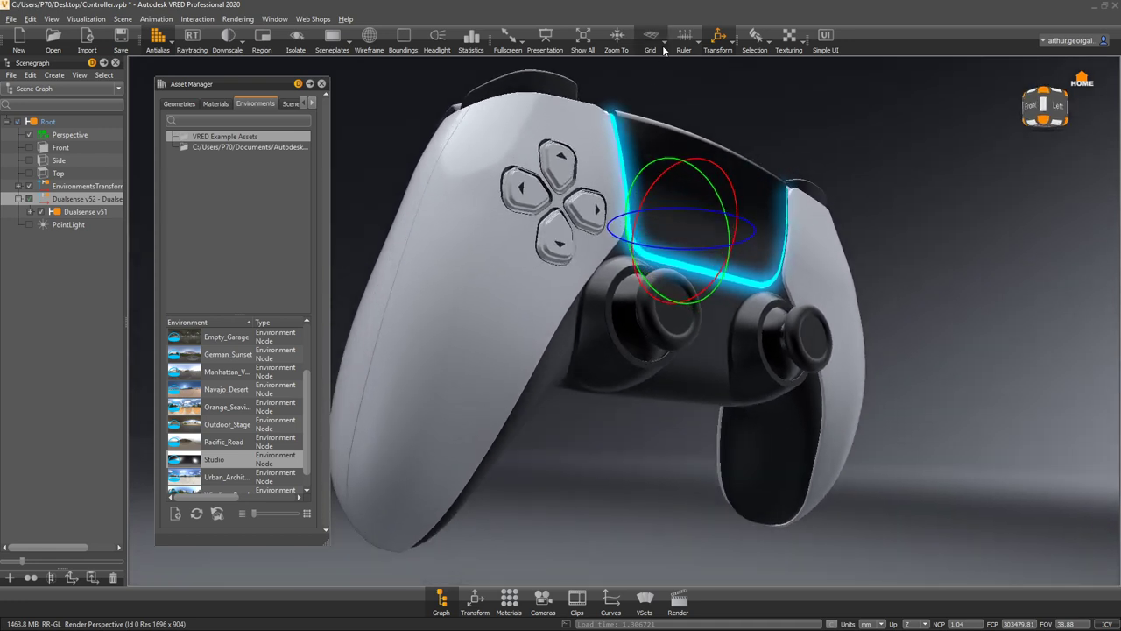
{"action": "left_click", "coordinate": [718, 37]}
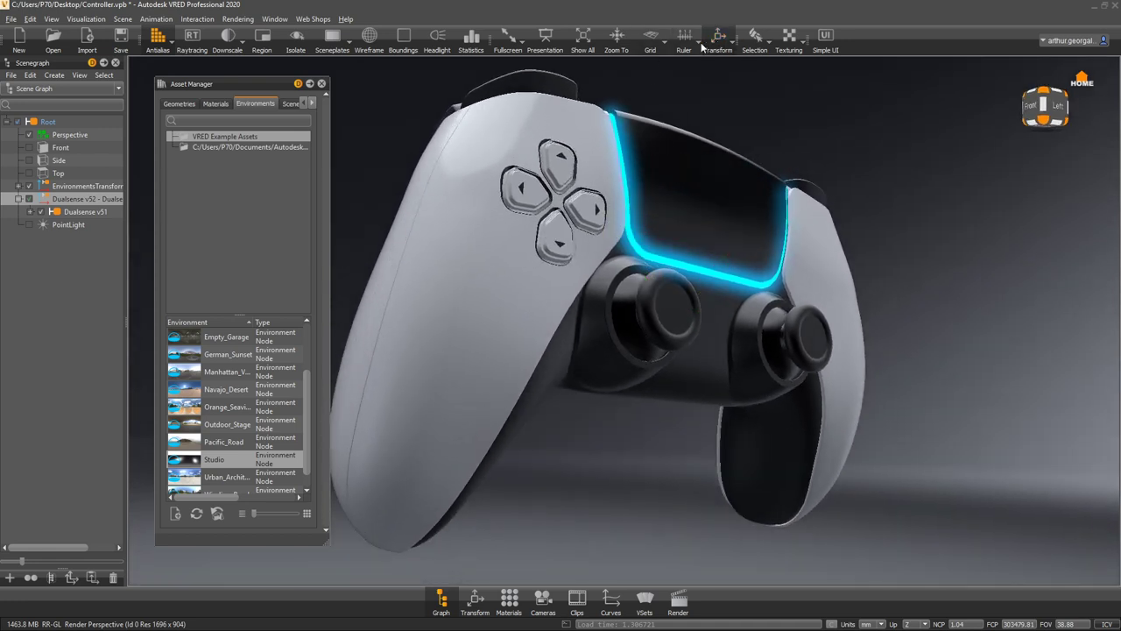
{"action": "left_click", "coordinate": [322, 84]}
- Lower the Perspective camera's focal length to 25.10 and reframe the controller from a low front angle
{"action": "right_click_drag", "start_coordinate": [585, 256], "coordinate": [590, 243], "text": "alt"}
{"action": "left_click_drag", "start_coordinate": [591, 244], "coordinate": [598, 291], "text": "alt"}
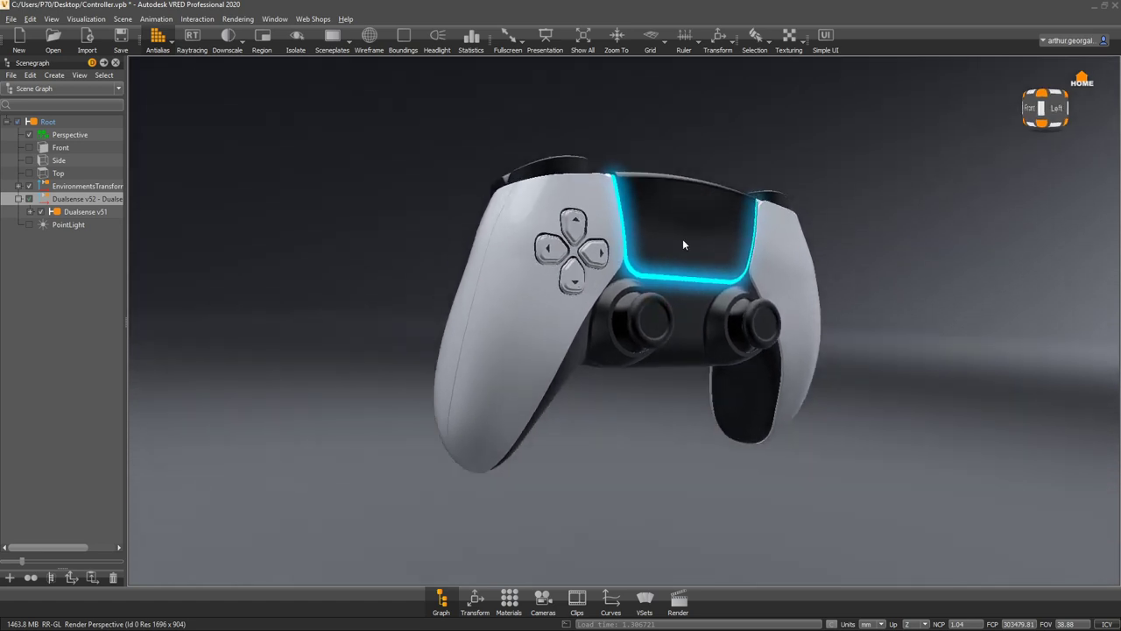
{"action": "scroll", "coordinate": [676, 244], "scroll_direction": "up", "scroll_amount": 3}
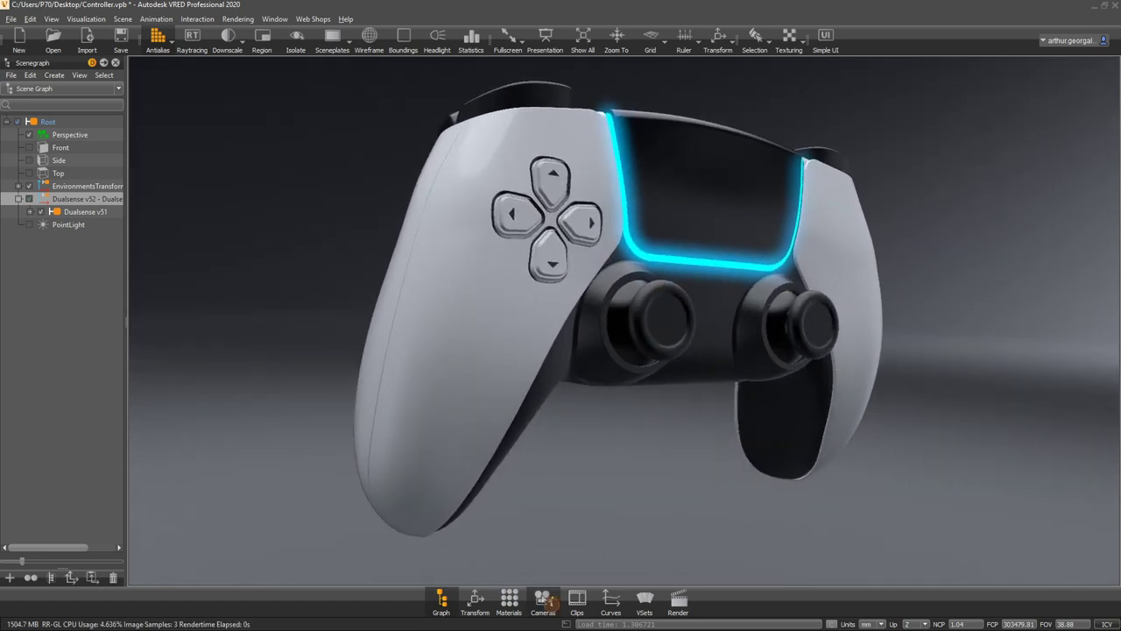
{"action": "left_click", "coordinate": [544, 600]}
{"action": "left_click", "coordinate": [162, 112]}
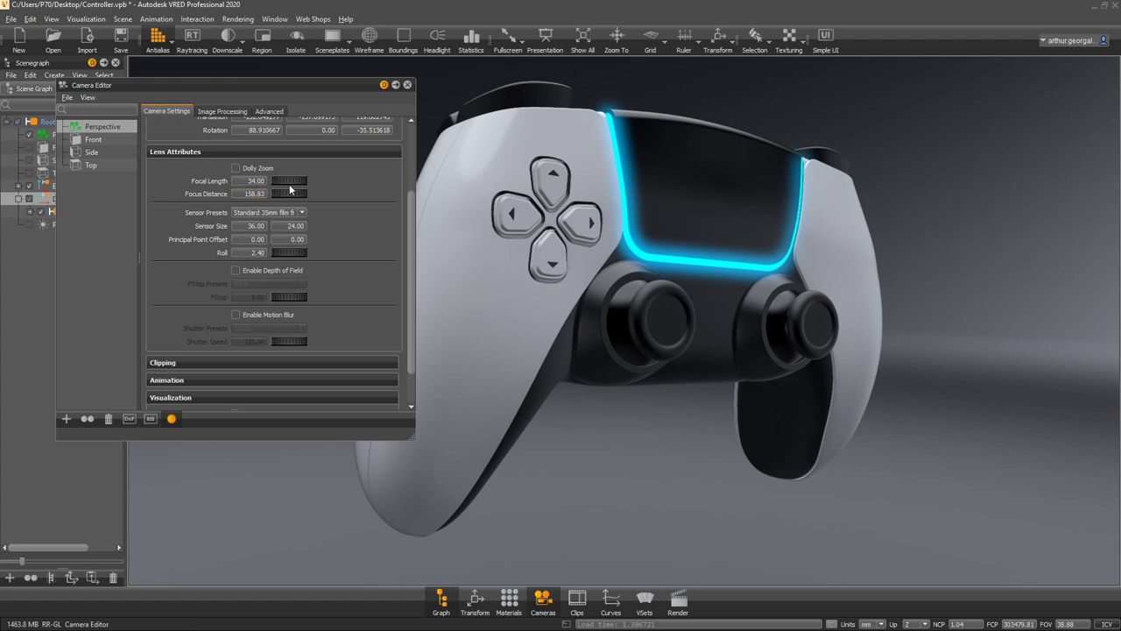
{"action": "left_click_drag", "start_coordinate": [288, 179], "coordinate": [237, 190]}
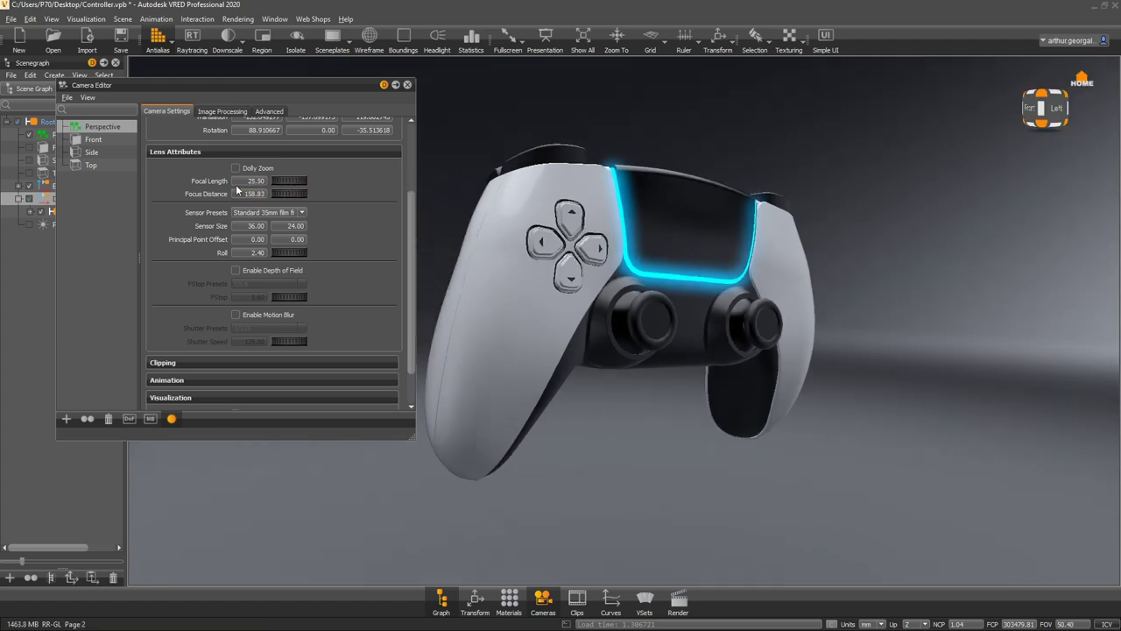
{"action": "left_click_drag", "start_coordinate": [639, 273], "coordinate": [657, 266]}
{"action": "right_click_drag", "start_coordinate": [657, 266], "coordinate": [642, 279]}
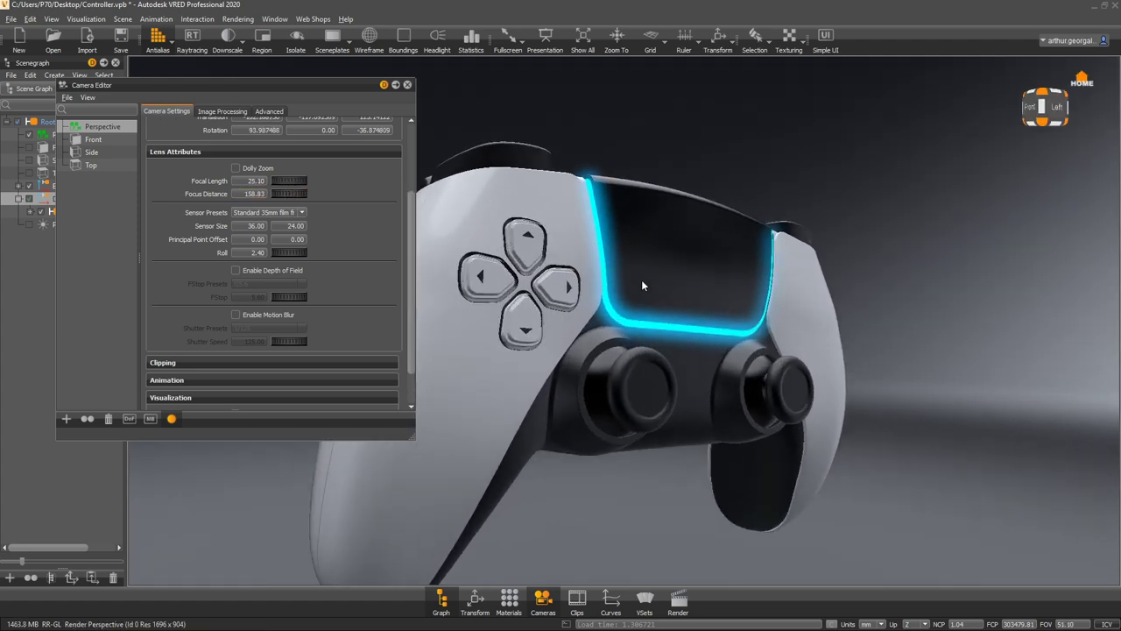
{"action": "middle_click_drag", "start_coordinate": [643, 279], "coordinate": [690, 222]}
{"action": "left_click_drag", "start_coordinate": [690, 221], "coordinate": [740, 237]}
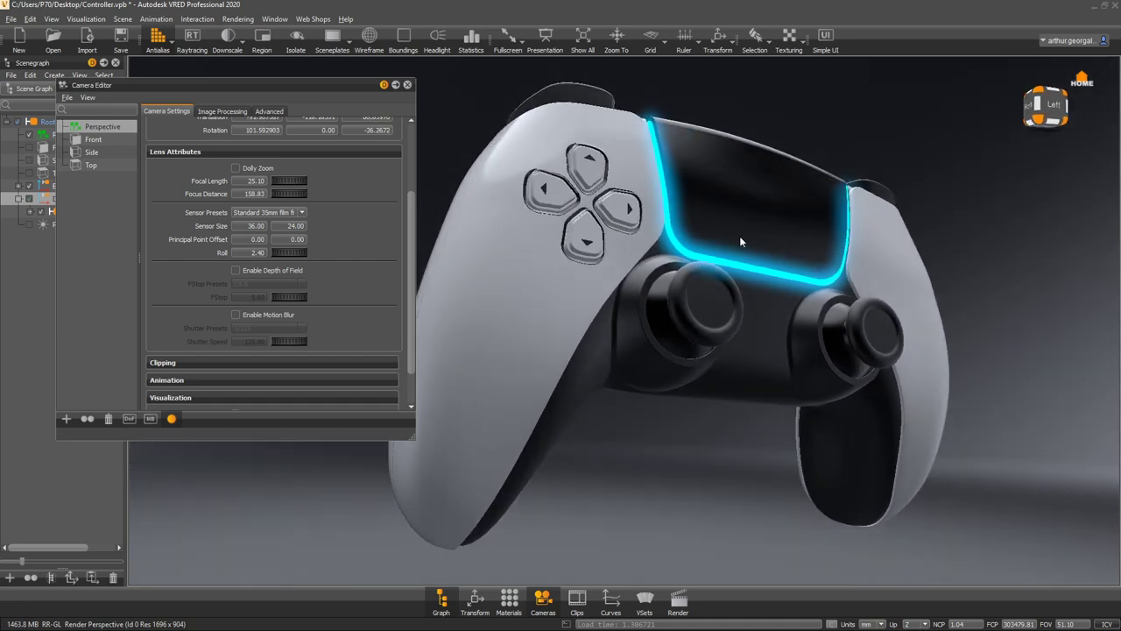
- Open the render settings, deselect the controller and tilt the camera to a roll of -4.20
{"action": "left_click", "coordinate": [681, 603]}
{"action": "left_click_drag", "start_coordinate": [701, 317], "coordinate": [788, 283]}
{"action": "right_click", "coordinate": [533, 278]}
{"action": "left_click", "coordinate": [669, 503]}
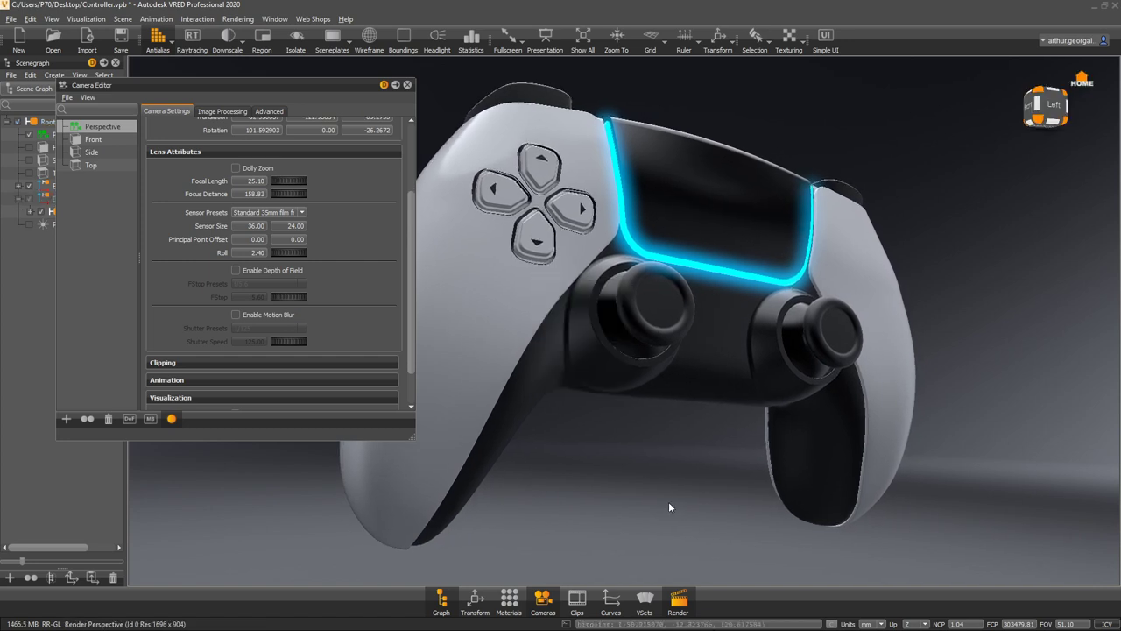
{"action": "right_click_drag", "start_coordinate": [613, 438], "coordinate": [592, 435]}
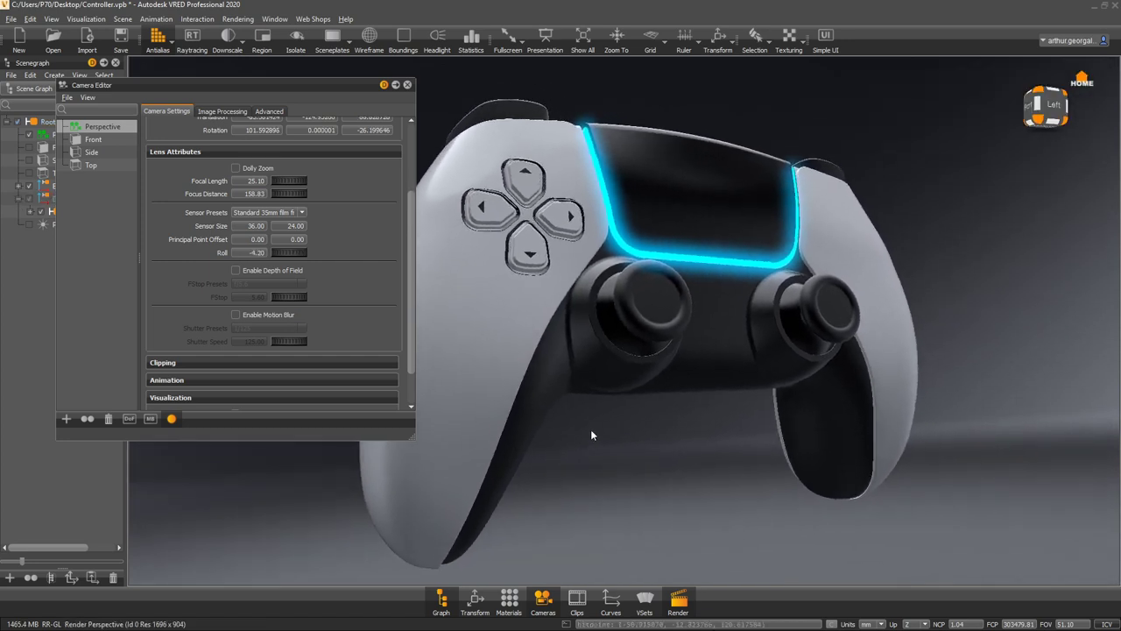
- Close the camera editor and enable the snapshot frame in the display output section of the render settings
{"action": "left_click", "coordinate": [271, 112]}
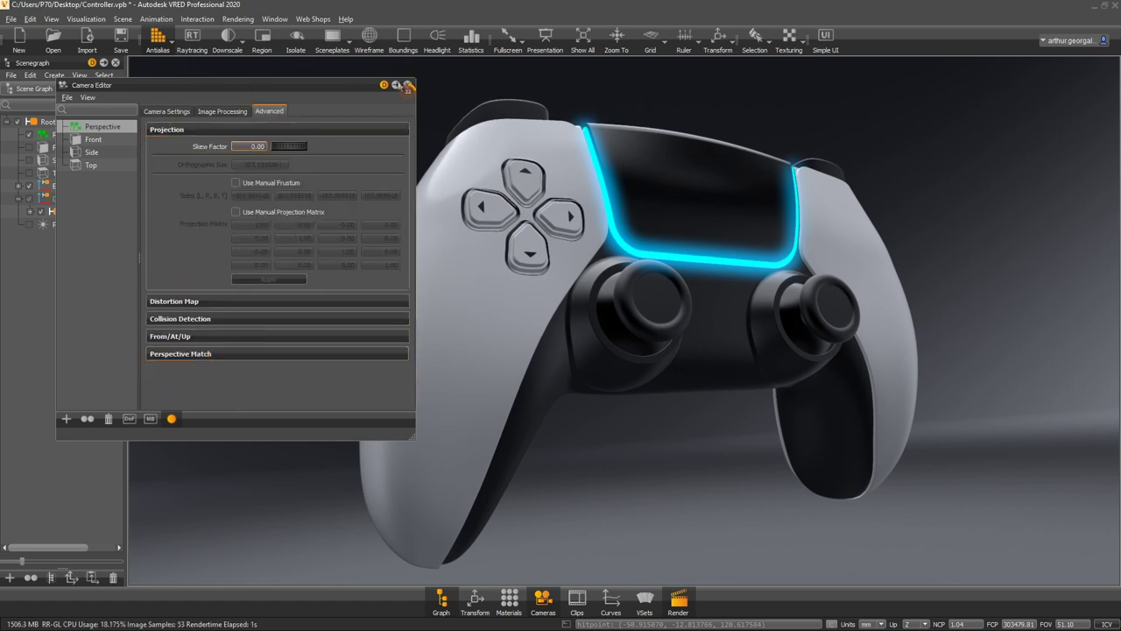
{"action": "left_click", "coordinate": [409, 86]}
{"action": "left_click_drag", "start_coordinate": [0, 112], "coordinate": [178, 105]}
{"action": "left_click", "coordinate": [252, 124]}
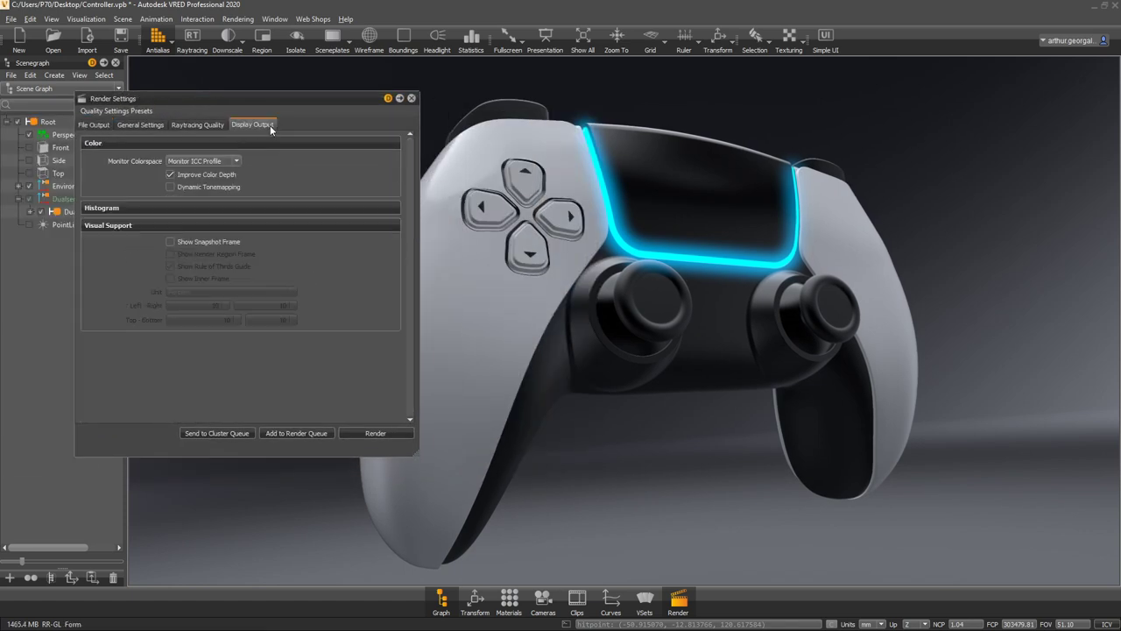
{"action": "left_click", "coordinate": [206, 249]}
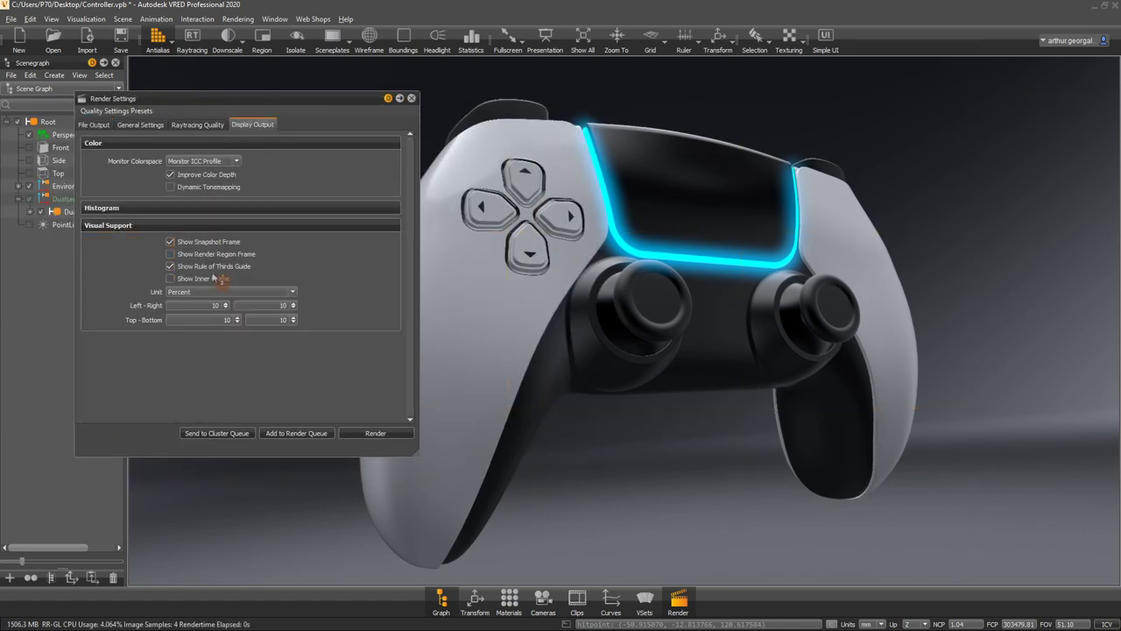
- Set the output image size preset to SVGA (800 x 600) in the file output render settings
{"action": "left_click", "coordinate": [101, 124]}
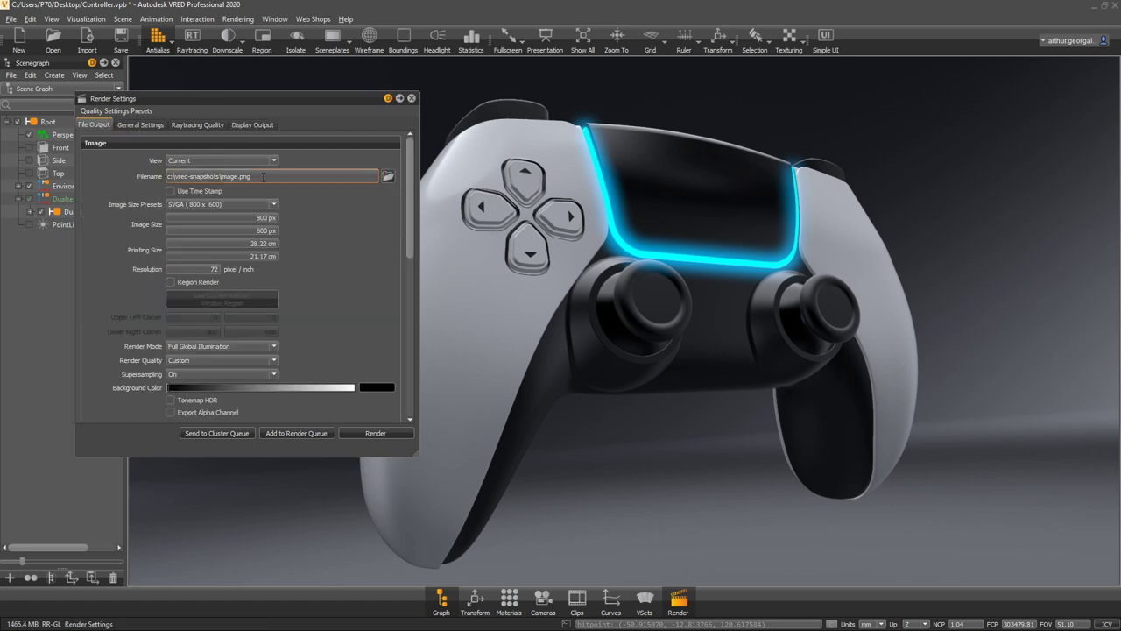
{"action": "left_click", "coordinate": [221, 204]}
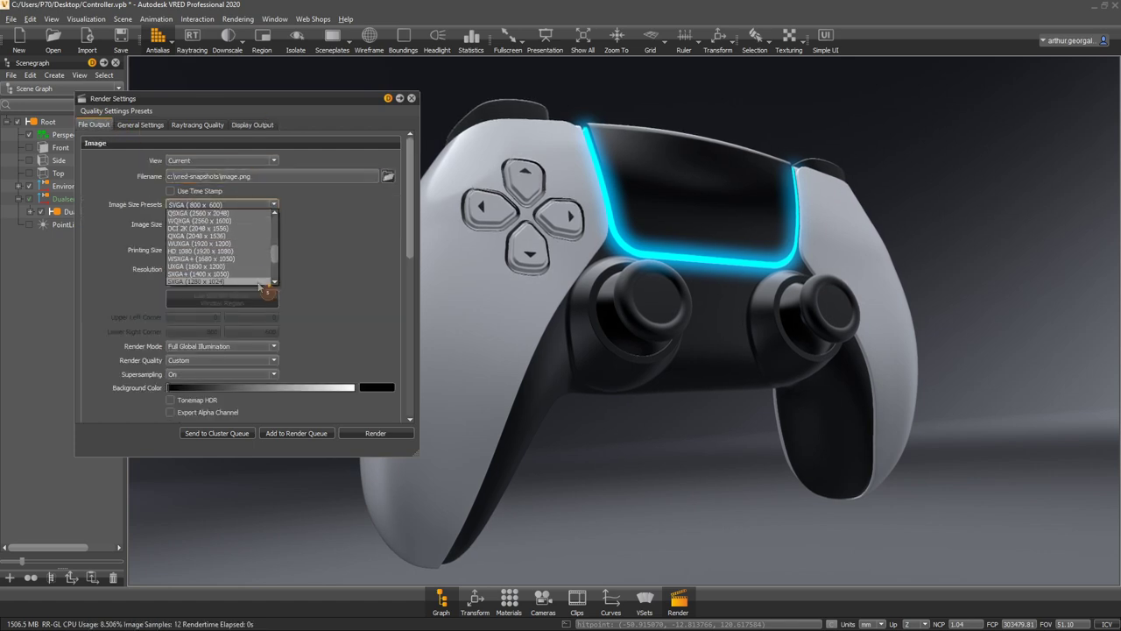
{"action": "left_click", "coordinate": [240, 244]}
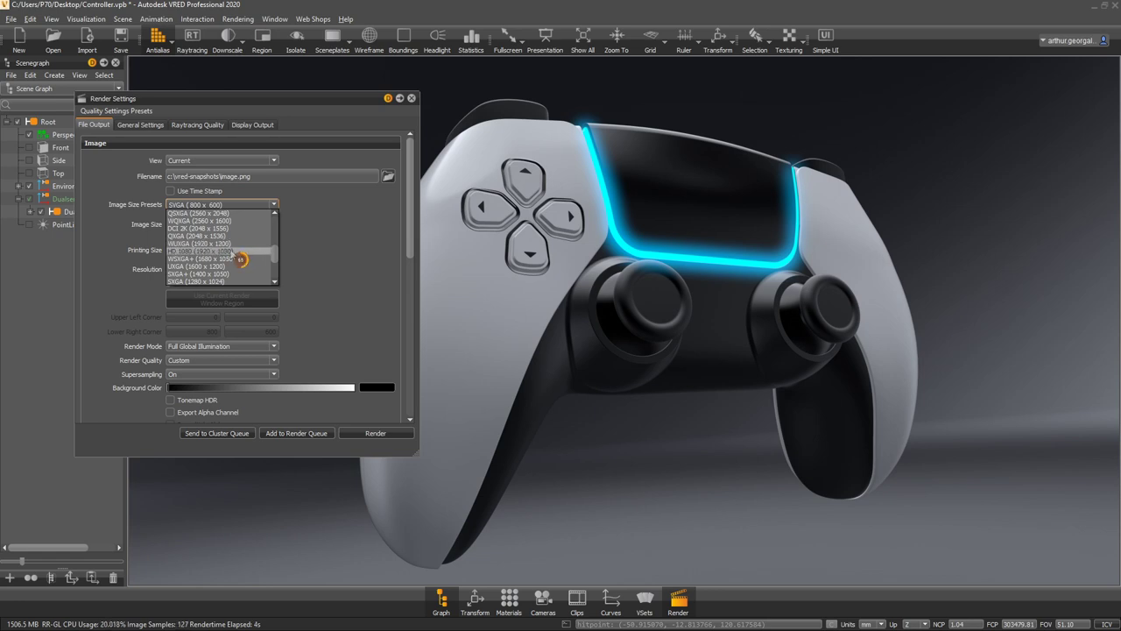
{"action": "scroll", "coordinate": [234, 252], "scroll_direction": "down", "scroll_amount": 2}
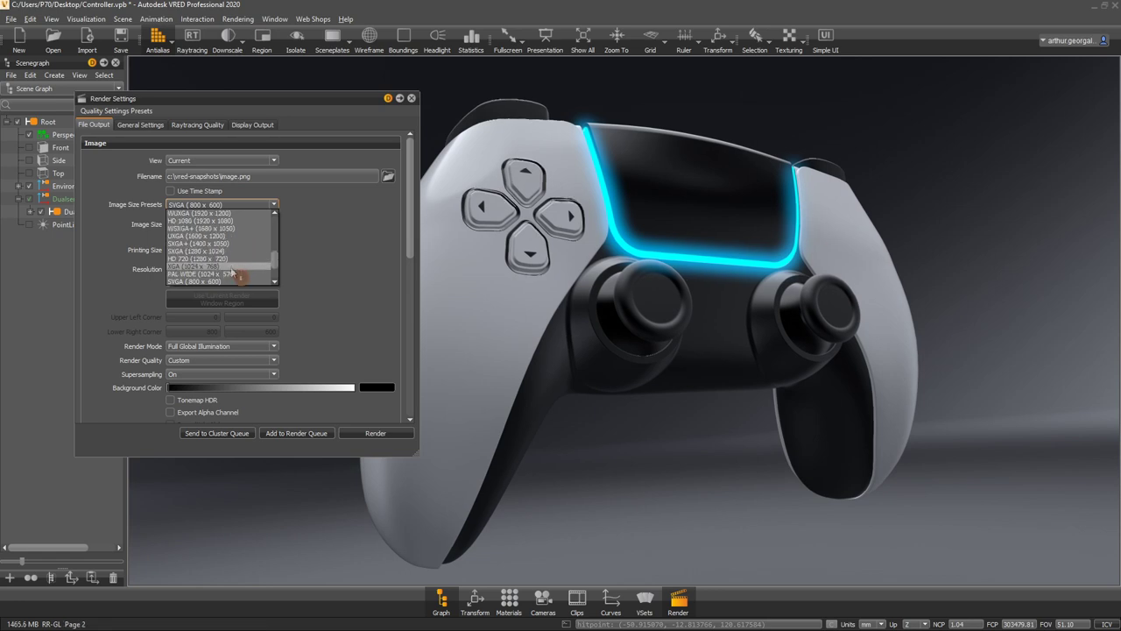
{"action": "left_click", "coordinate": [233, 282]}
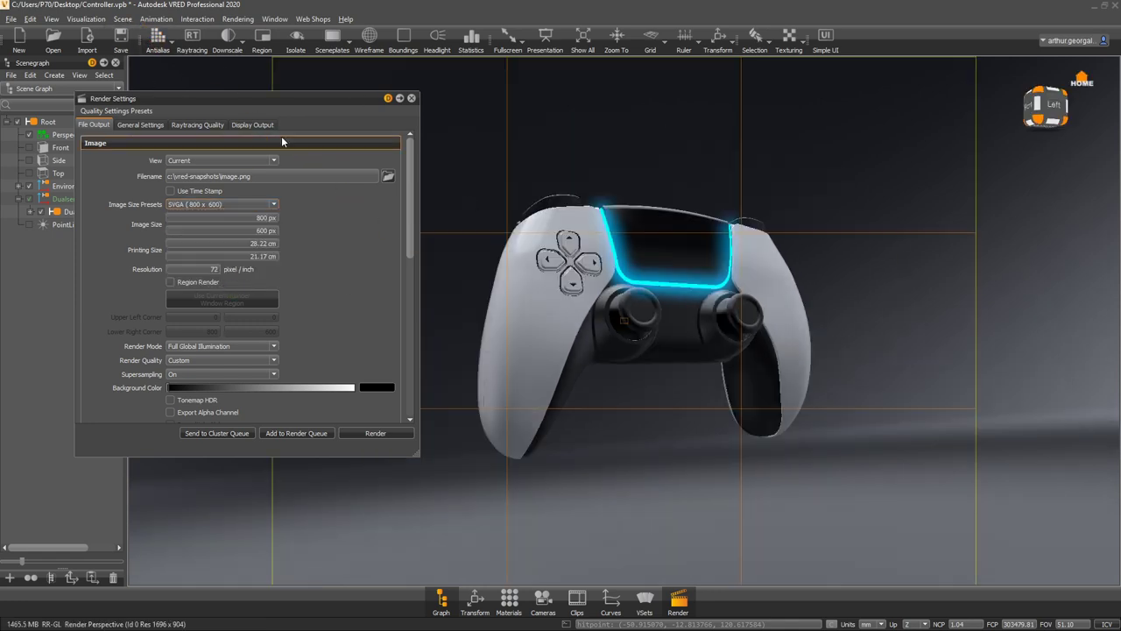
{"action": "right_click_drag", "start_coordinate": [590, 182], "coordinate": [765, 135], "text": "alt"}
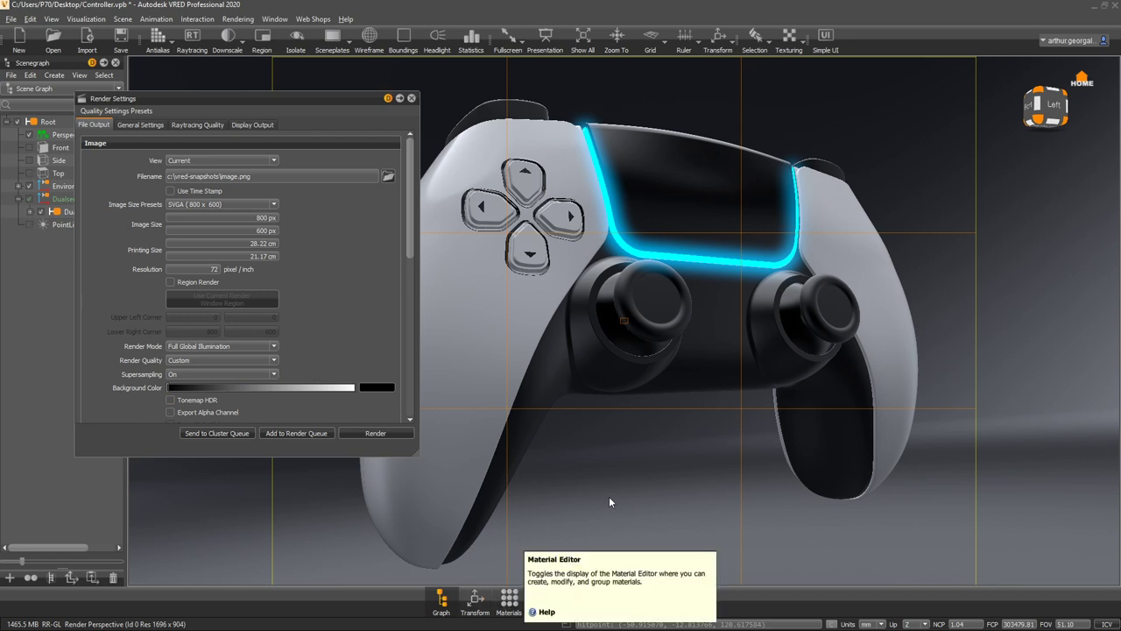
- Open the Material Editor and remove all unused materials from the scene
{"action": "left_click", "coordinate": [510, 600]}
{"action": "left_click_drag", "start_coordinate": [349, 290], "coordinate": [385, 150]}
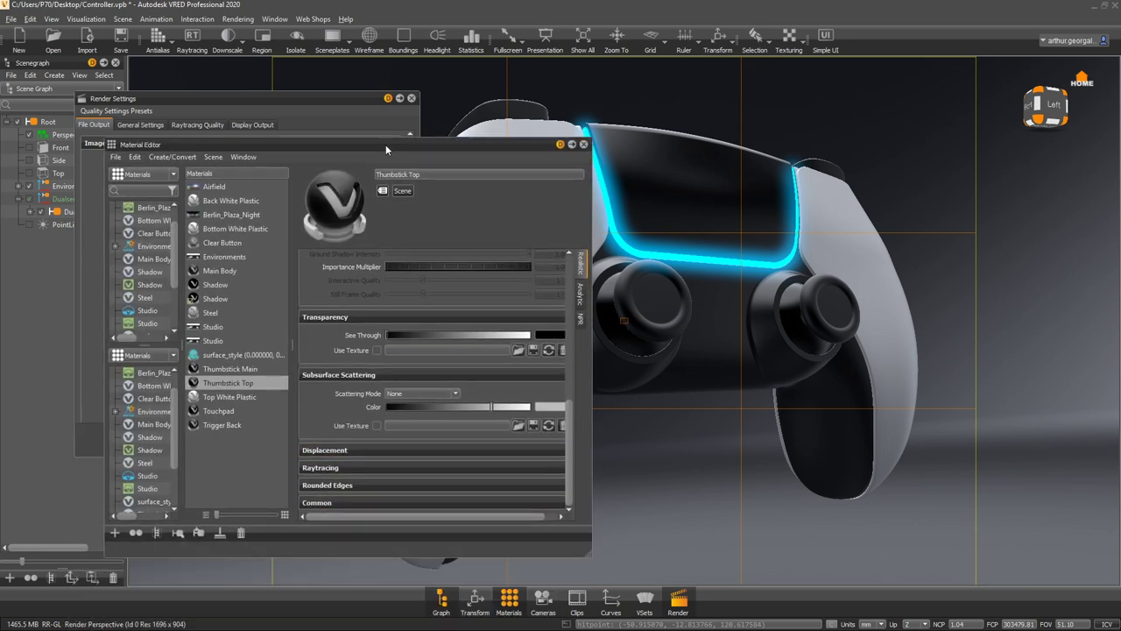
{"action": "left_click", "coordinate": [219, 534]}
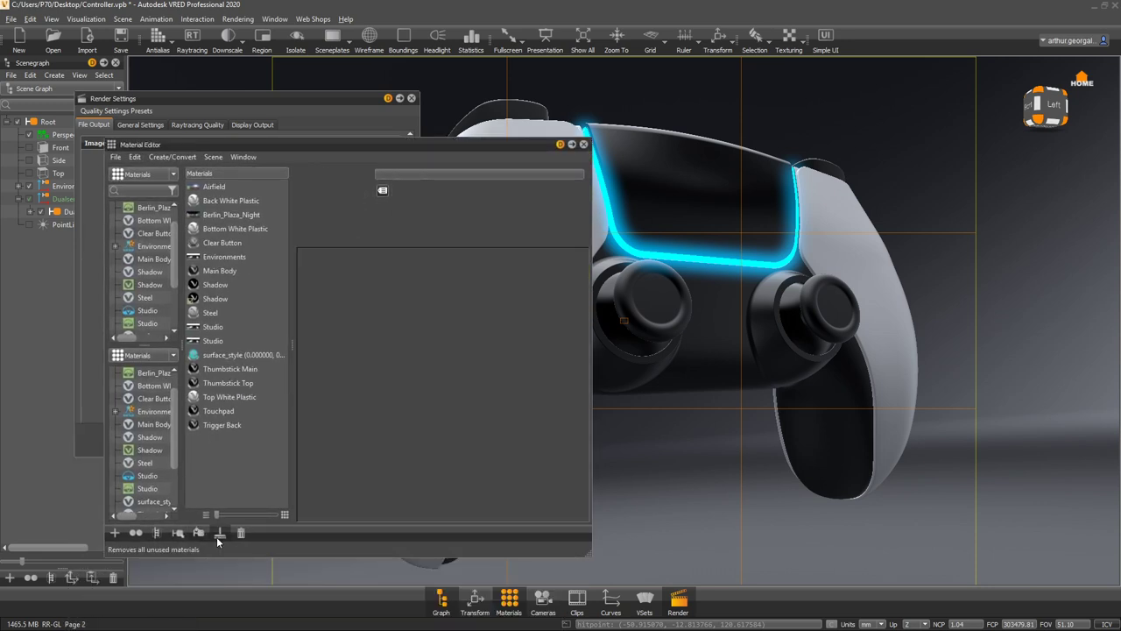
- Inspect the Studio materials and preview the Studio and Airfield environments in the Environments switch material
{"action": "left_click", "coordinate": [215, 332]}
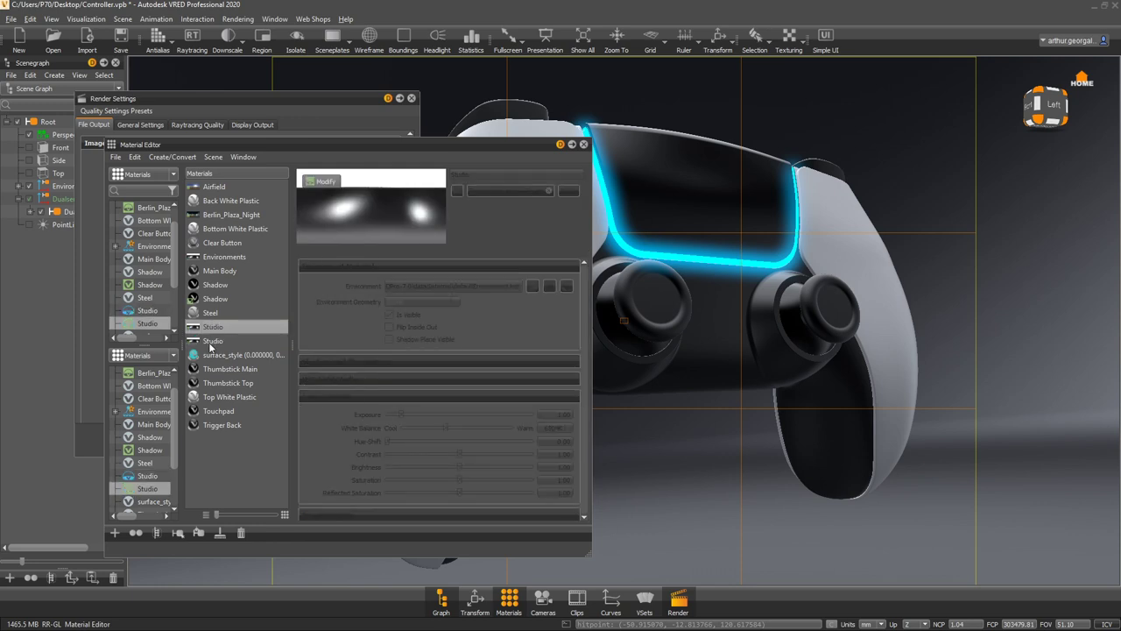
{"action": "left_click", "coordinate": [211, 341]}
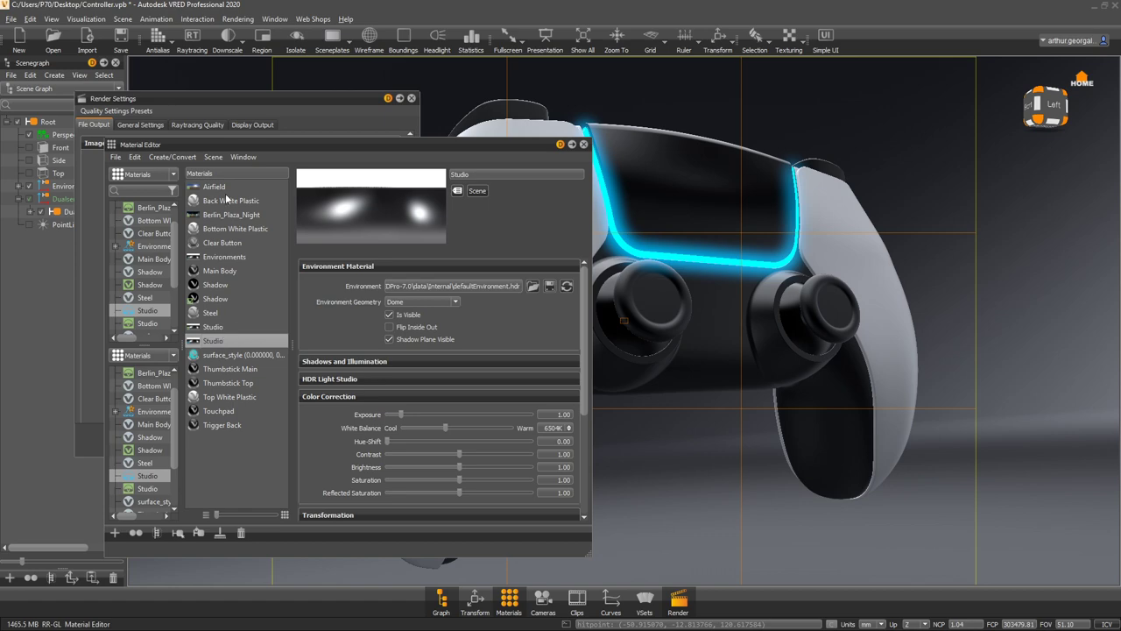
{"action": "left_click", "coordinate": [224, 257]}
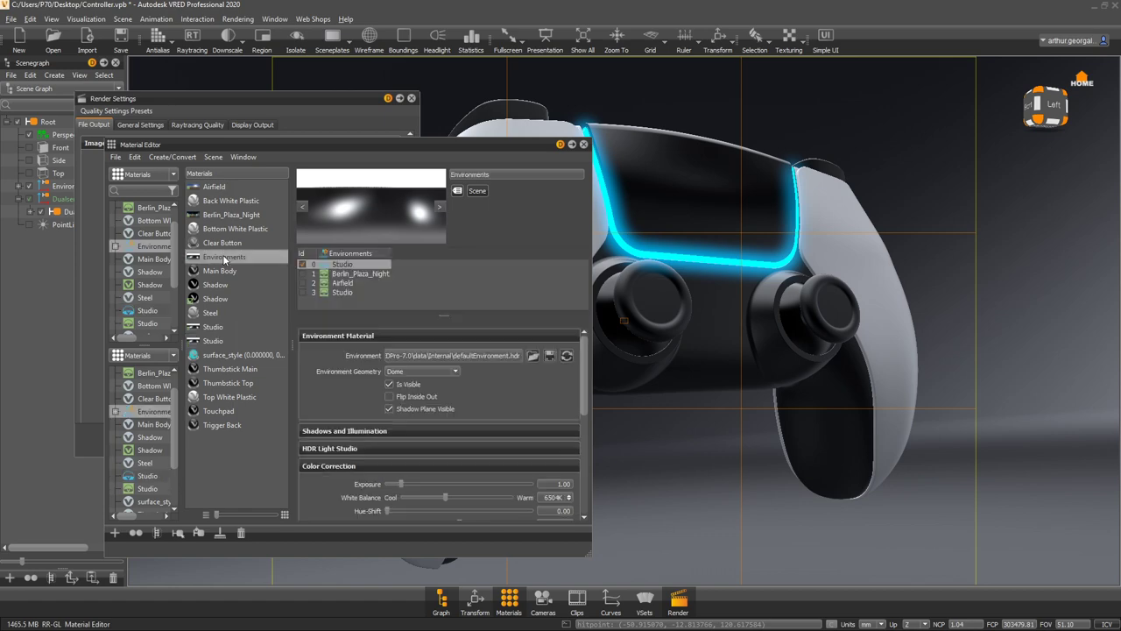
{"action": "left_click", "coordinate": [304, 274]}
{"action": "left_click", "coordinate": [304, 282]}
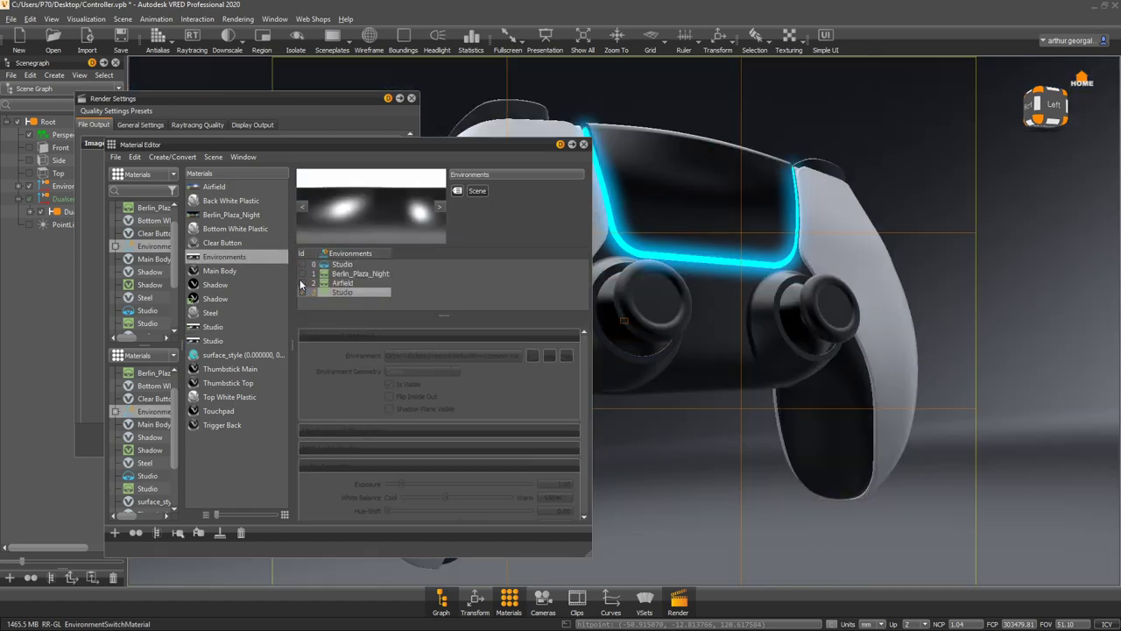
{"action": "left_click", "coordinate": [300, 275]}
{"action": "left_click", "coordinate": [302, 267]}
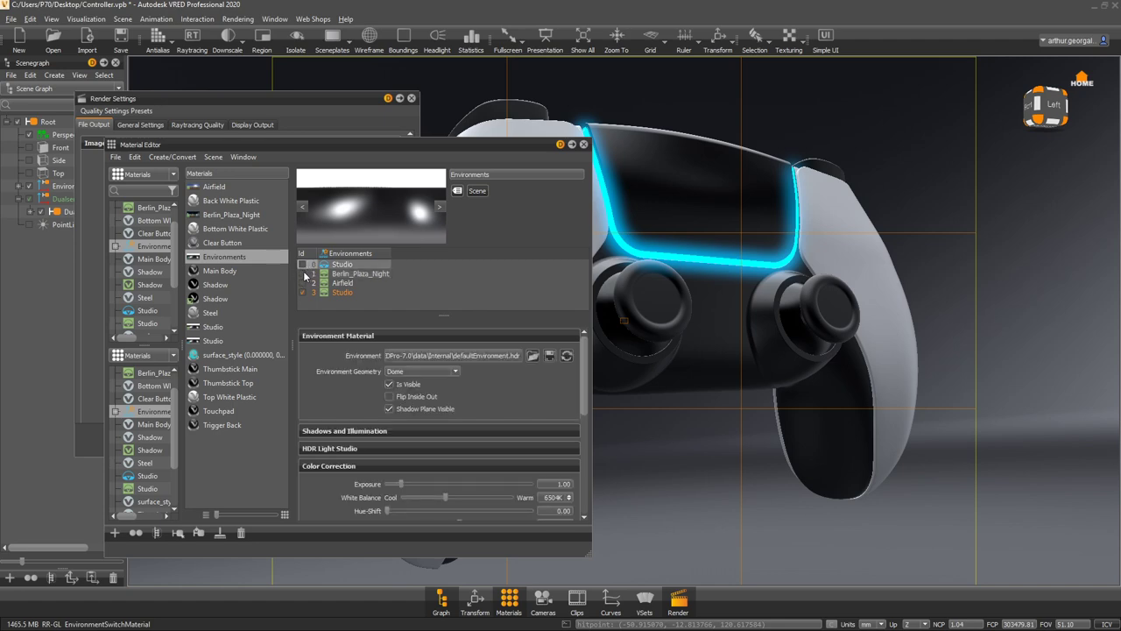
{"action": "left_click", "coordinate": [304, 273]}
{"action": "left_click", "coordinate": [303, 282]}
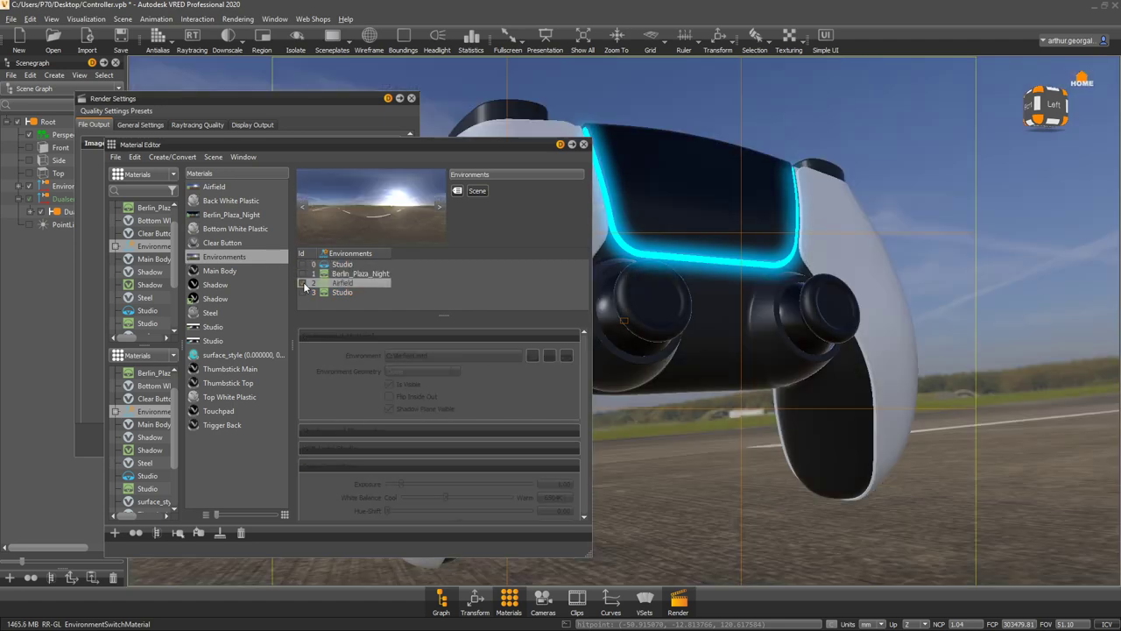
- Make Berlin_Plaza_Night the active environment after comparing it with the first Studio environment, keeping the controller in view beside the editor
{"action": "left_click", "coordinate": [304, 274]}
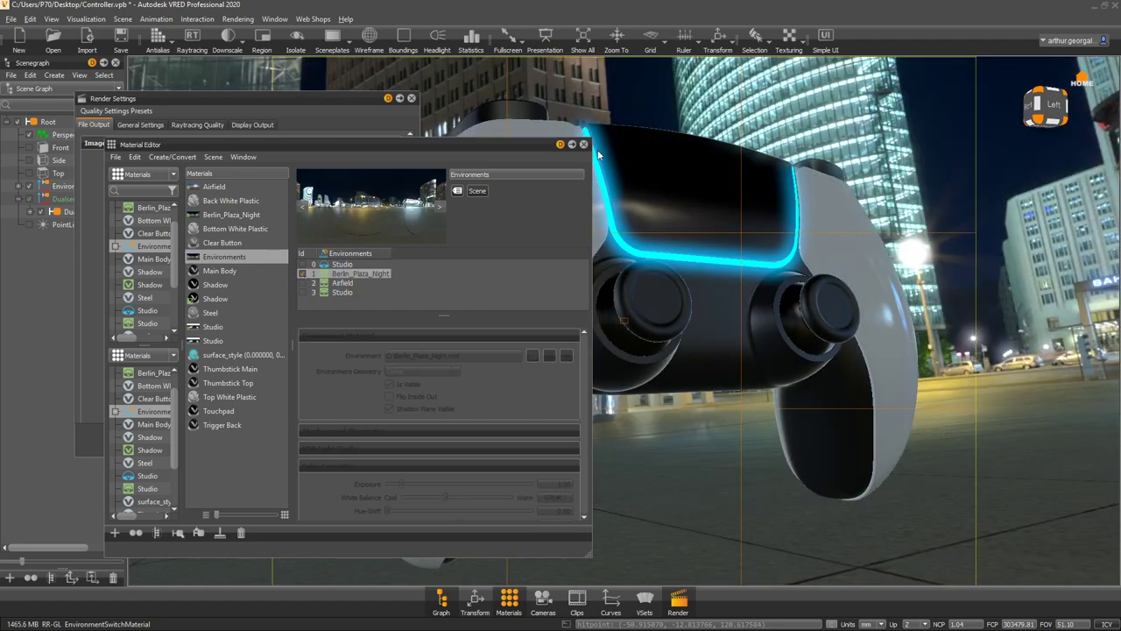
{"action": "left_click_drag", "start_coordinate": [565, 151], "coordinate": [383, 102]}
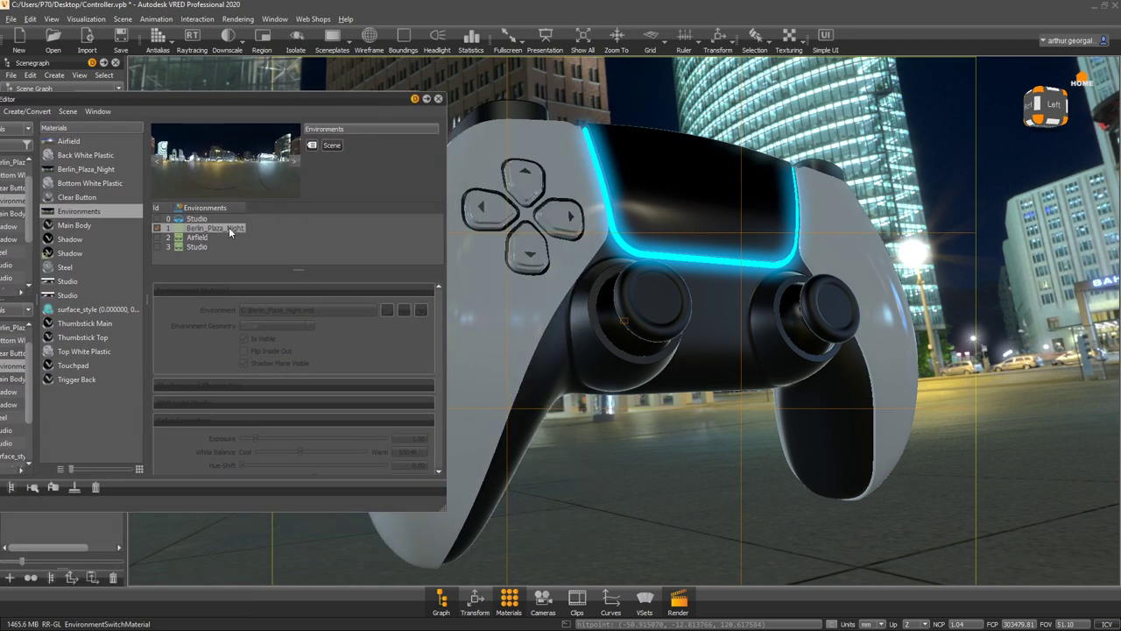
{"action": "left_click", "coordinate": [157, 221]}
{"action": "left_click", "coordinate": [159, 220]}
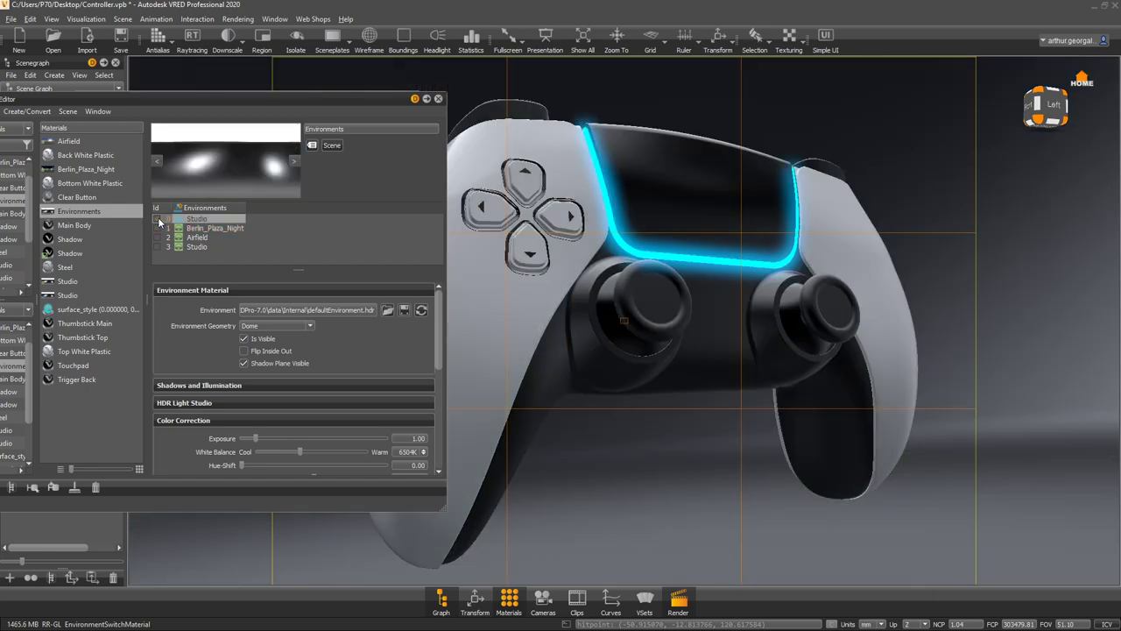
{"action": "left_click", "coordinate": [159, 229]}
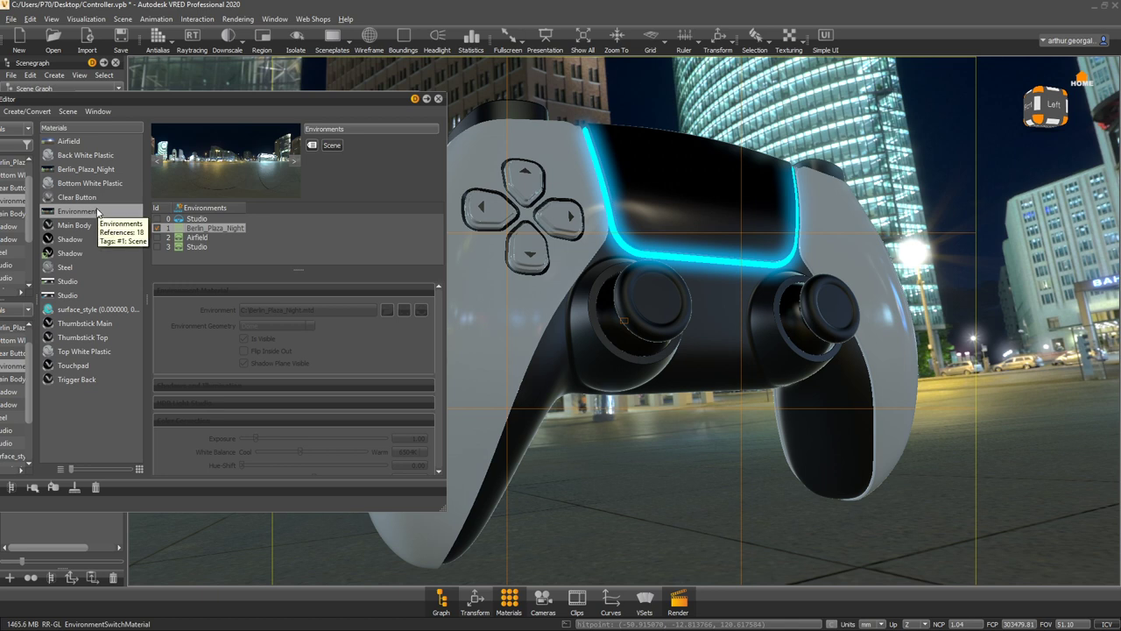
- Make the Berlin_Plaza_Night environment dome invisible and close the Material Editor
{"action": "left_click", "coordinate": [94, 213]}
{"action": "left_click", "coordinate": [102, 242]}
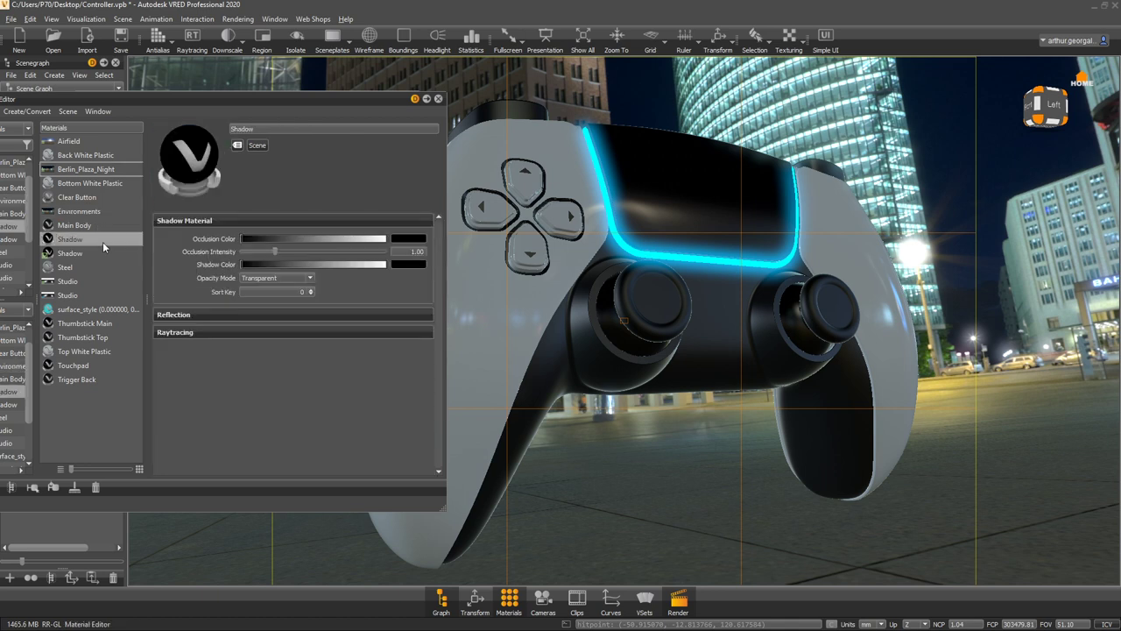
{"action": "left_click", "coordinate": [83, 169]}
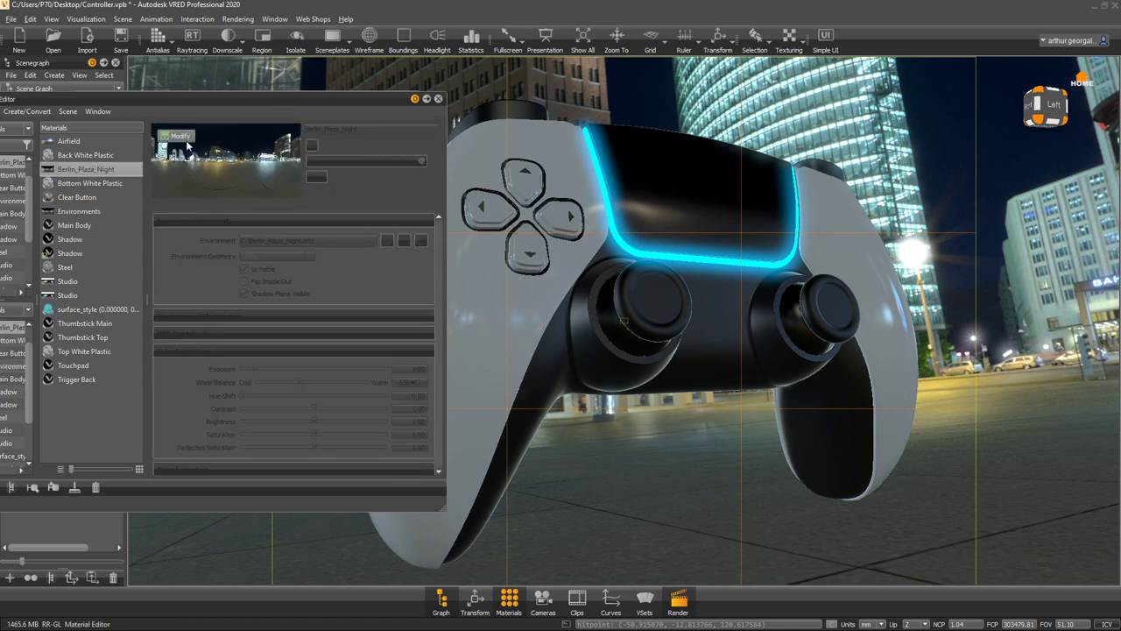
{"action": "left_click", "coordinate": [244, 270]}
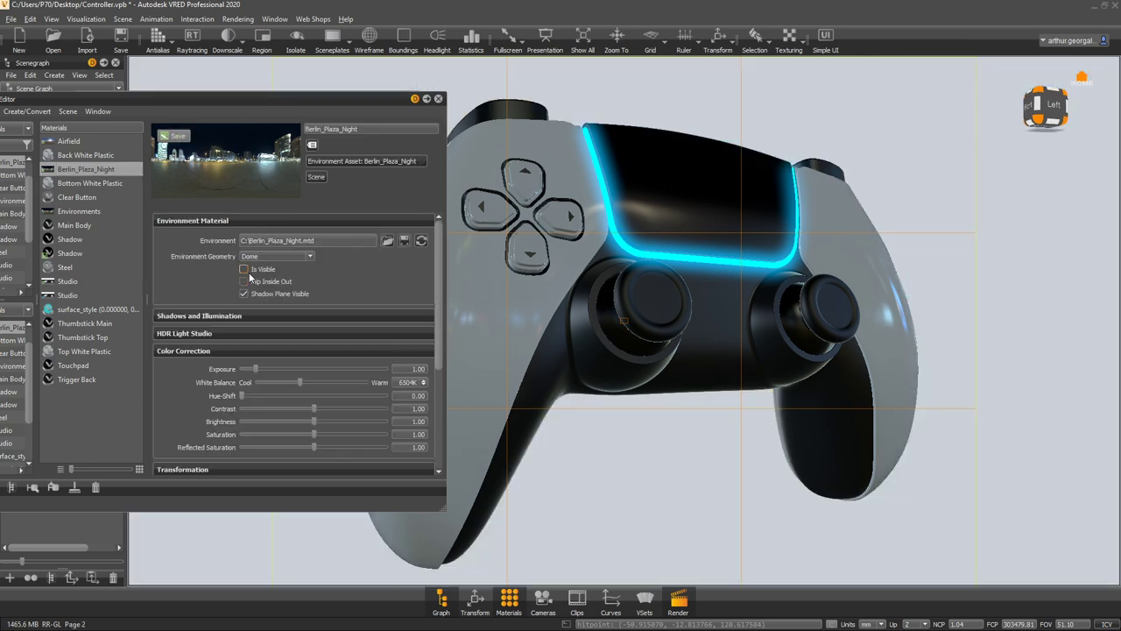
{"action": "left_click", "coordinate": [439, 98]}
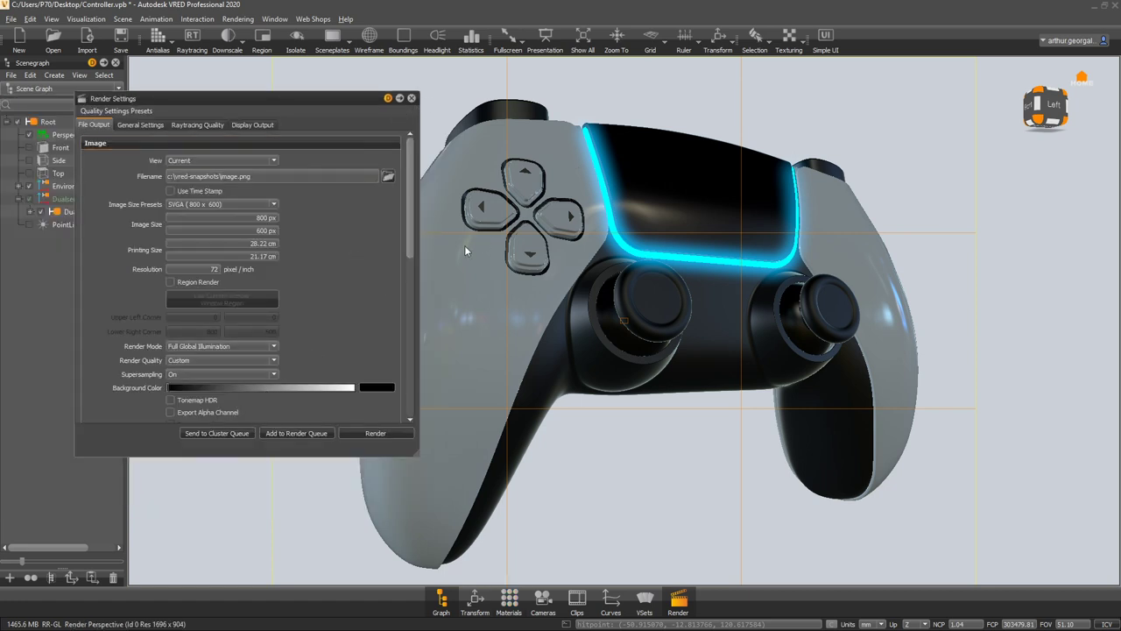
- Enable alpha channel export and render the image to the vred-snapshots folder as a PNG named Controller
{"action": "left_click", "coordinate": [188, 413]}
{"action": "scroll", "coordinate": [134, 349], "scroll_direction": "down", "scroll_amount": 1}
{"action": "scroll", "coordinate": [163, 311], "scroll_direction": "down", "scroll_amount": 1}
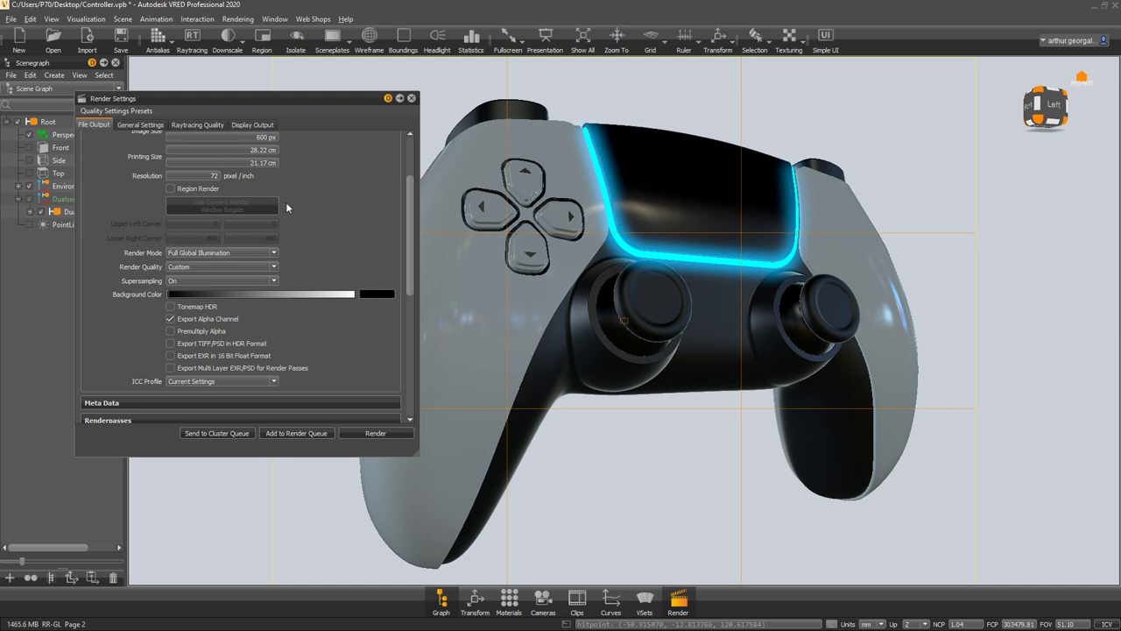
{"action": "left_click", "coordinate": [358, 437]}
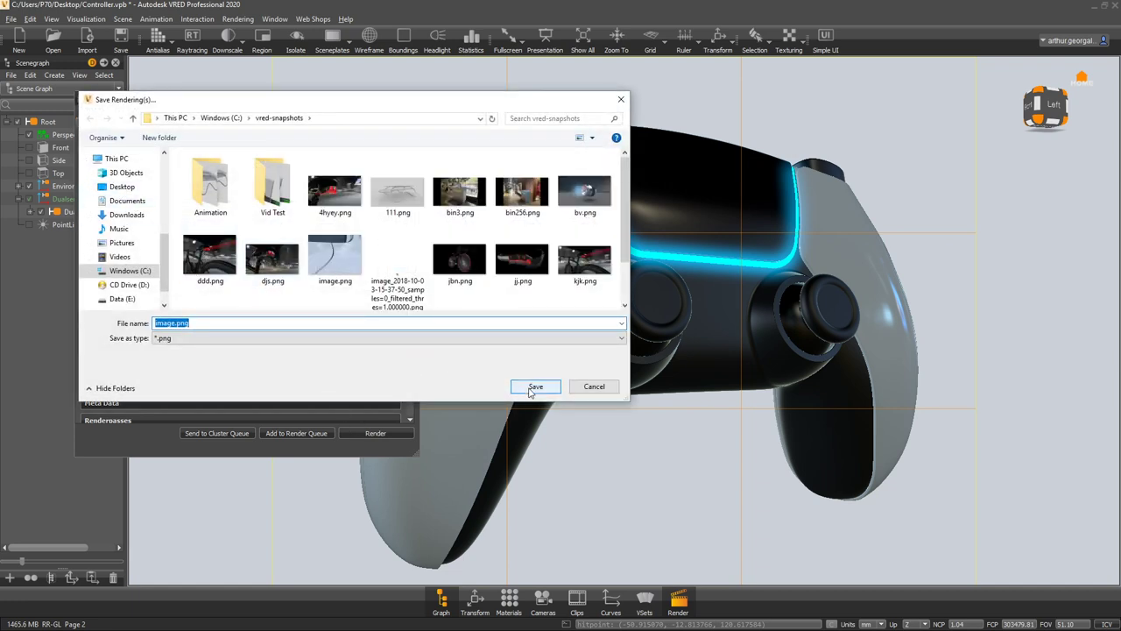
{"action": "type", "text": "Controller"}
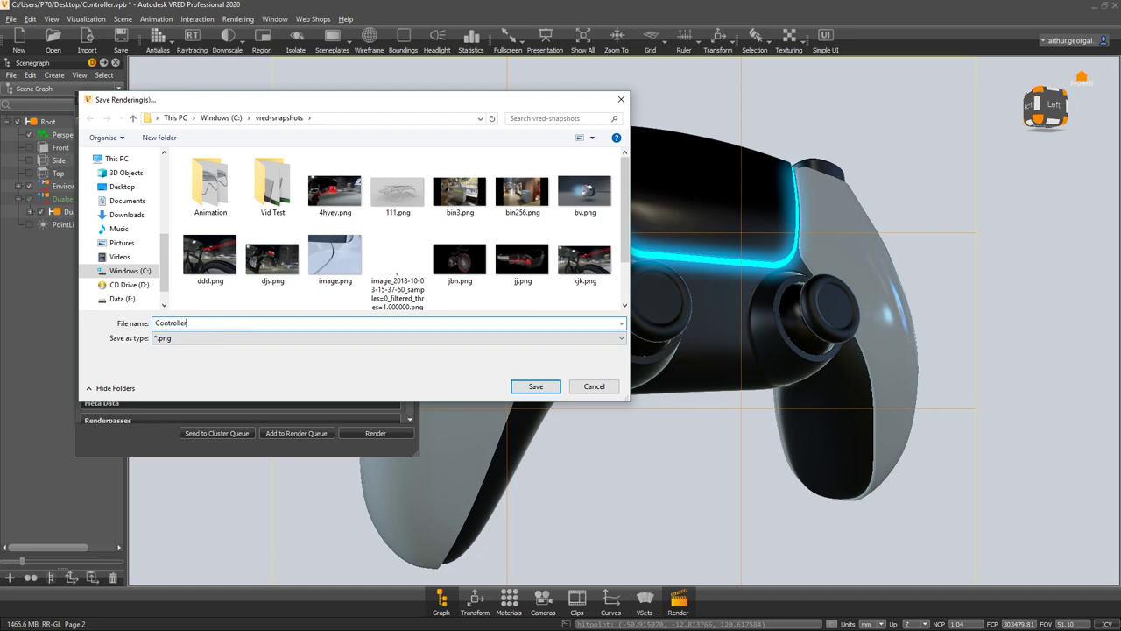
{"action": "key", "text": "Return"}
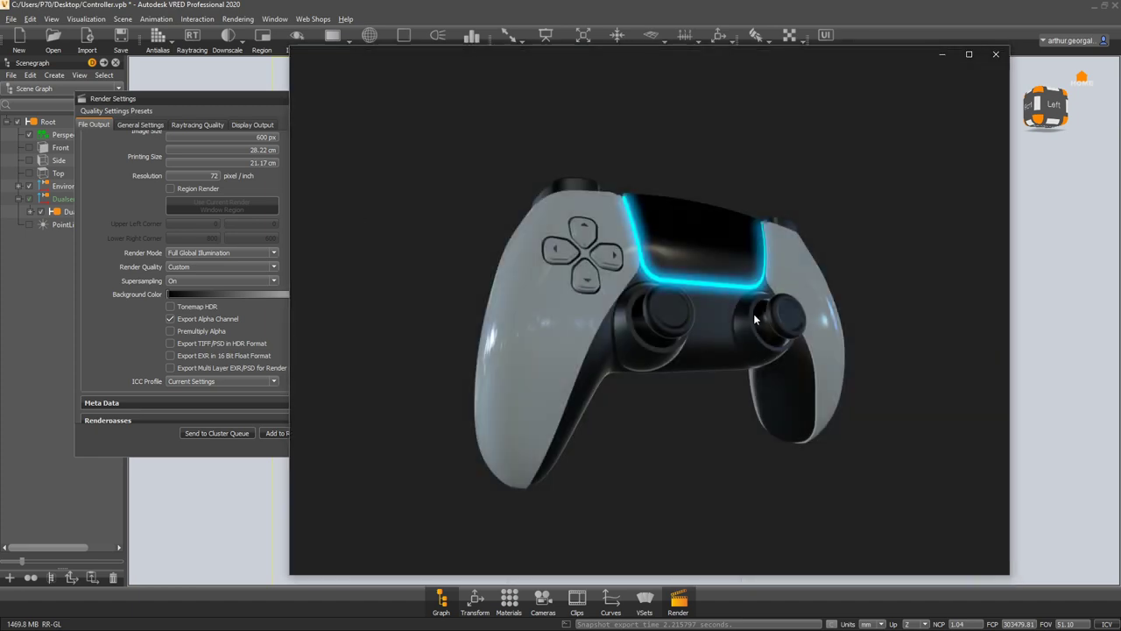
- Examine the rendered Controller.png full screen and zoomed in, including the background around the controller, and close the image viewer
{"action": "left_click", "coordinate": [970, 55]}
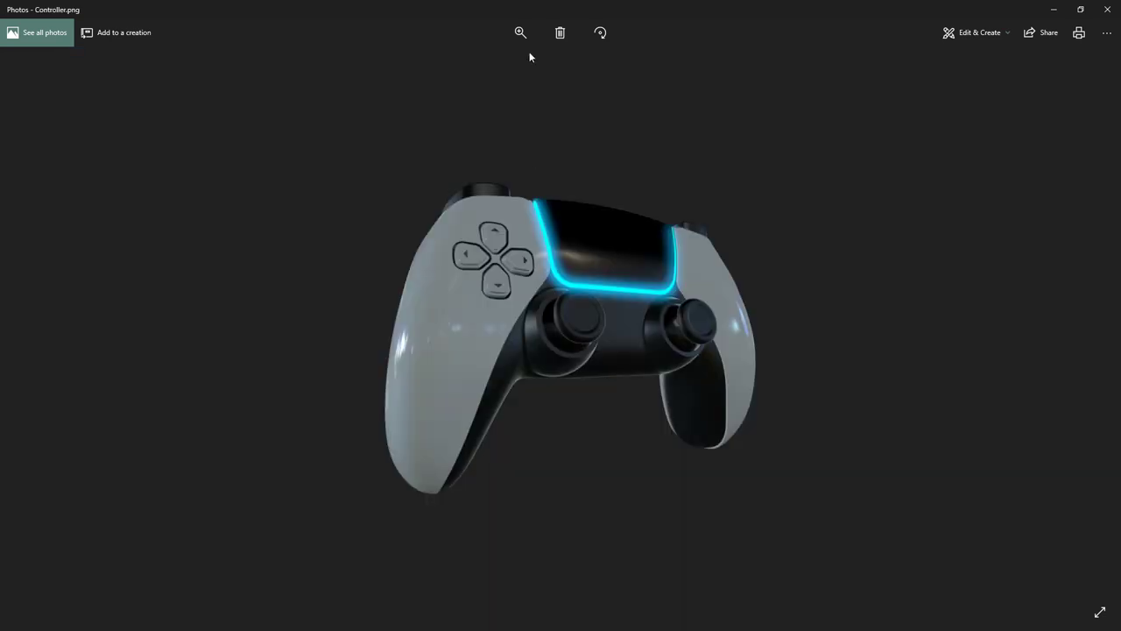
{"action": "left_click", "coordinate": [521, 33]}
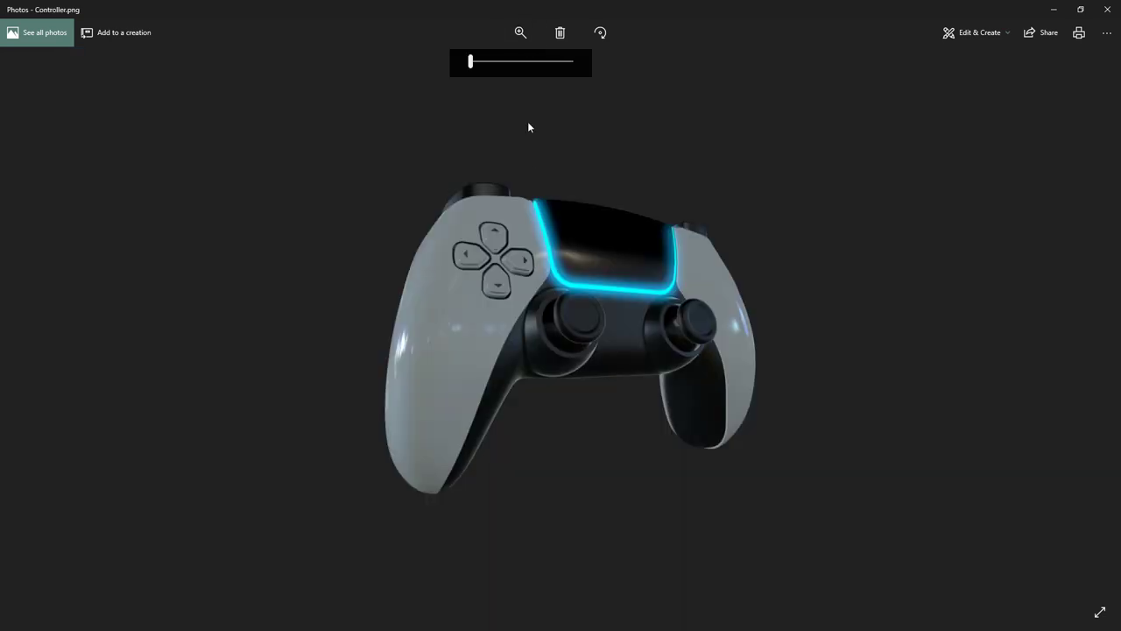
{"action": "left_click_drag", "start_coordinate": [504, 63], "coordinate": [335, 207]}
{"action": "left_click", "coordinate": [789, 190]}
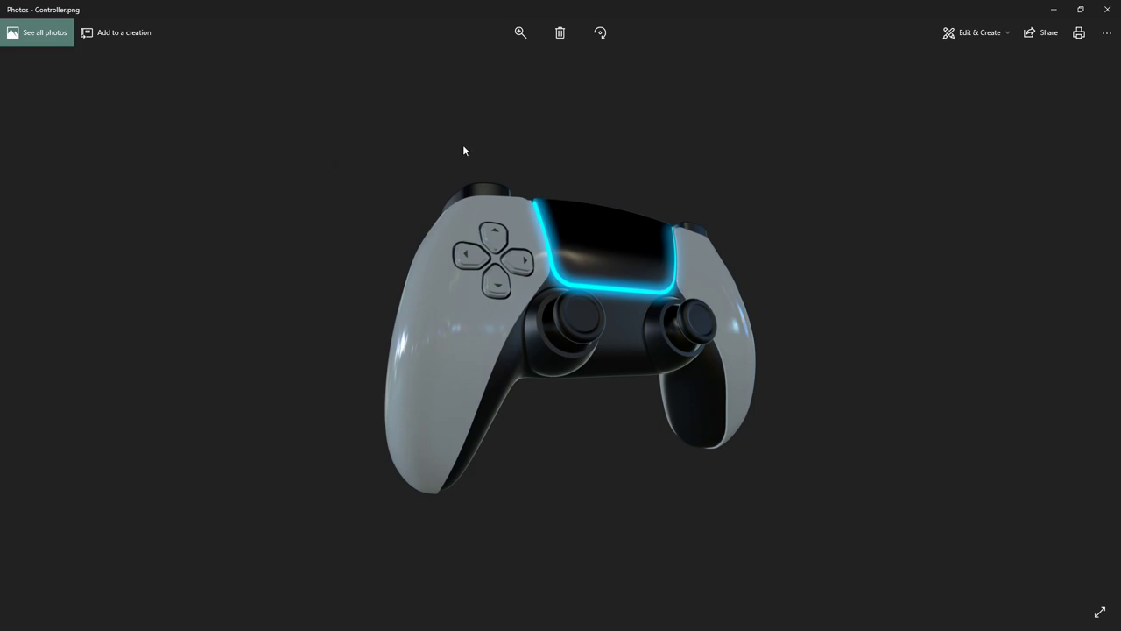
{"action": "left_click", "coordinate": [520, 33]}
{"action": "left_click_drag", "start_coordinate": [470, 61], "coordinate": [498, 95]}
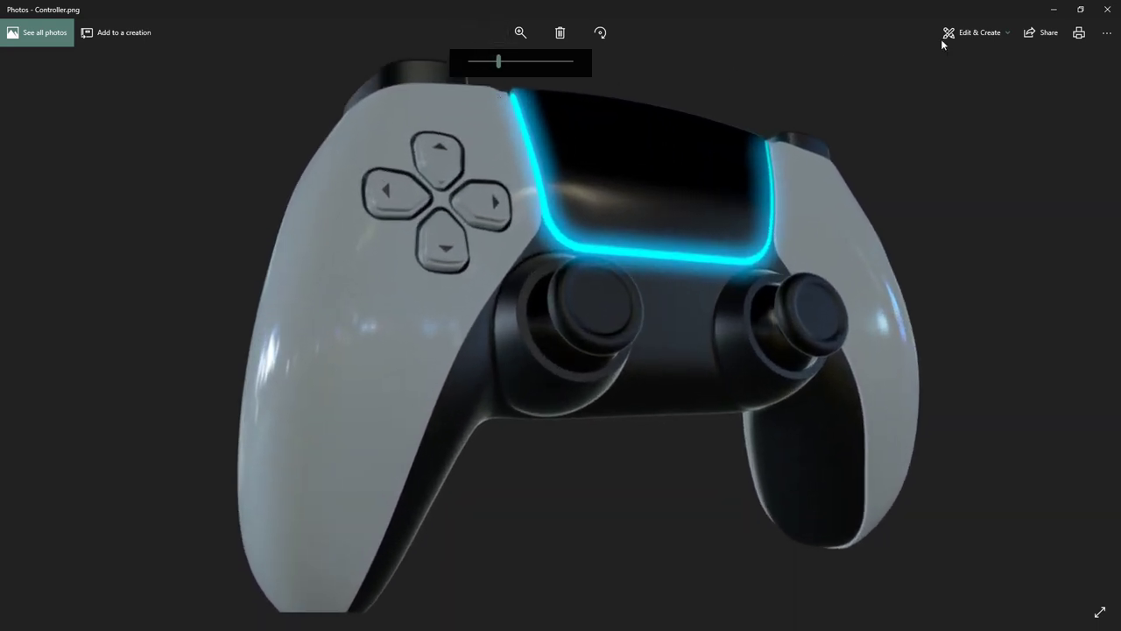
{"action": "left_click", "coordinate": [1109, 11]}
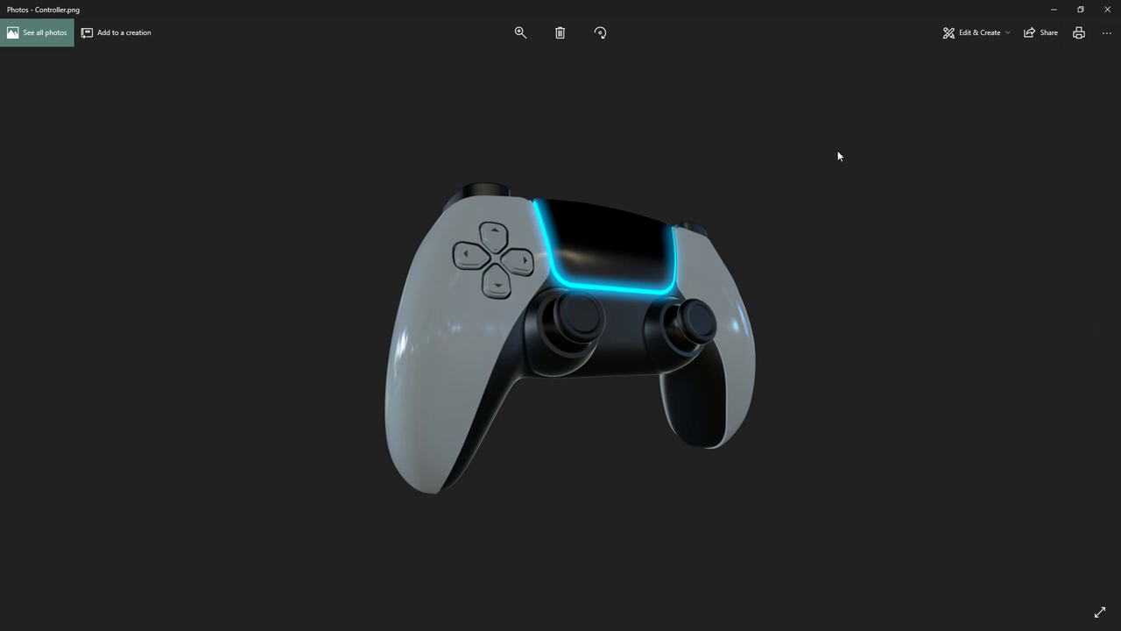
{"action": "left_click", "coordinate": [1106, 8]}
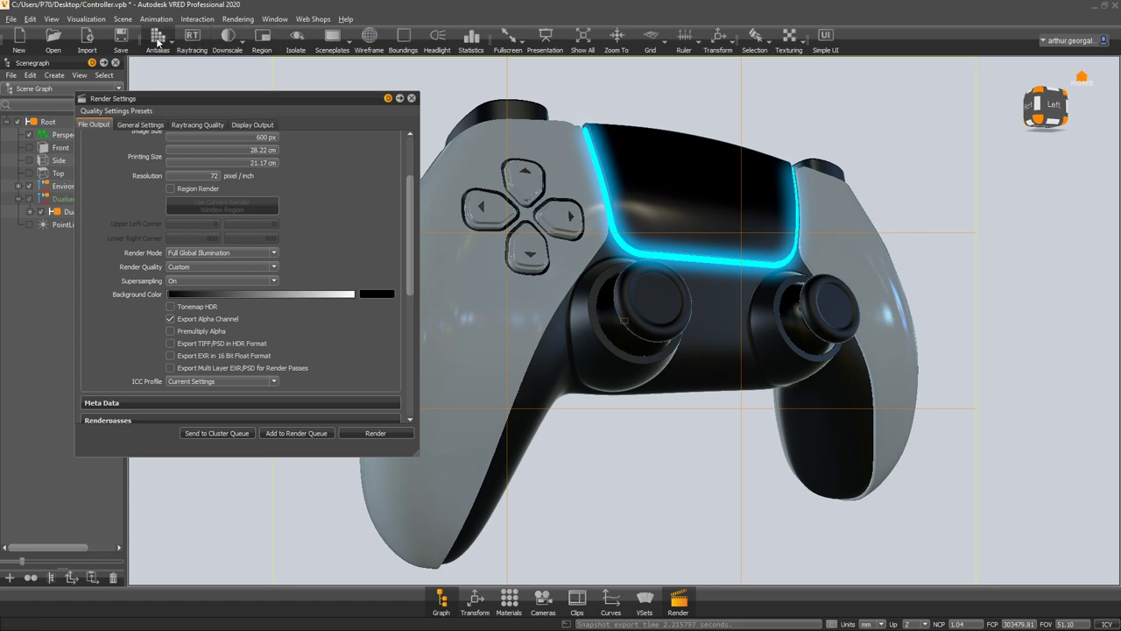
- Turn on raytracing and render the controller to the vred-snapshots folder as Controller2.png
{"action": "left_click", "coordinate": [194, 38]}
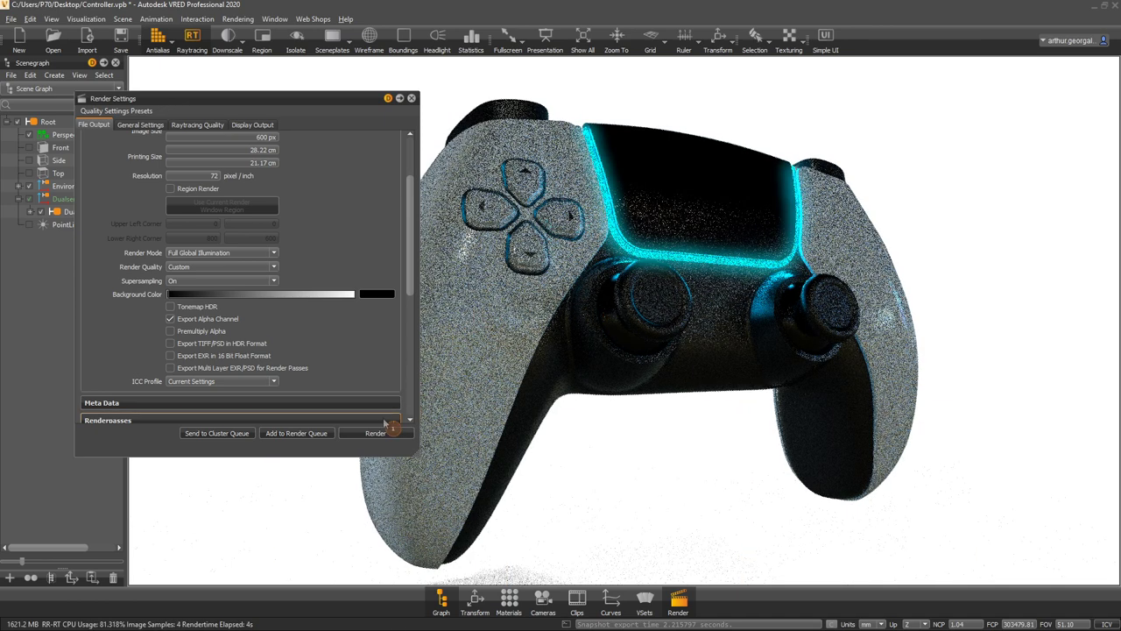
{"action": "left_click", "coordinate": [367, 434]}
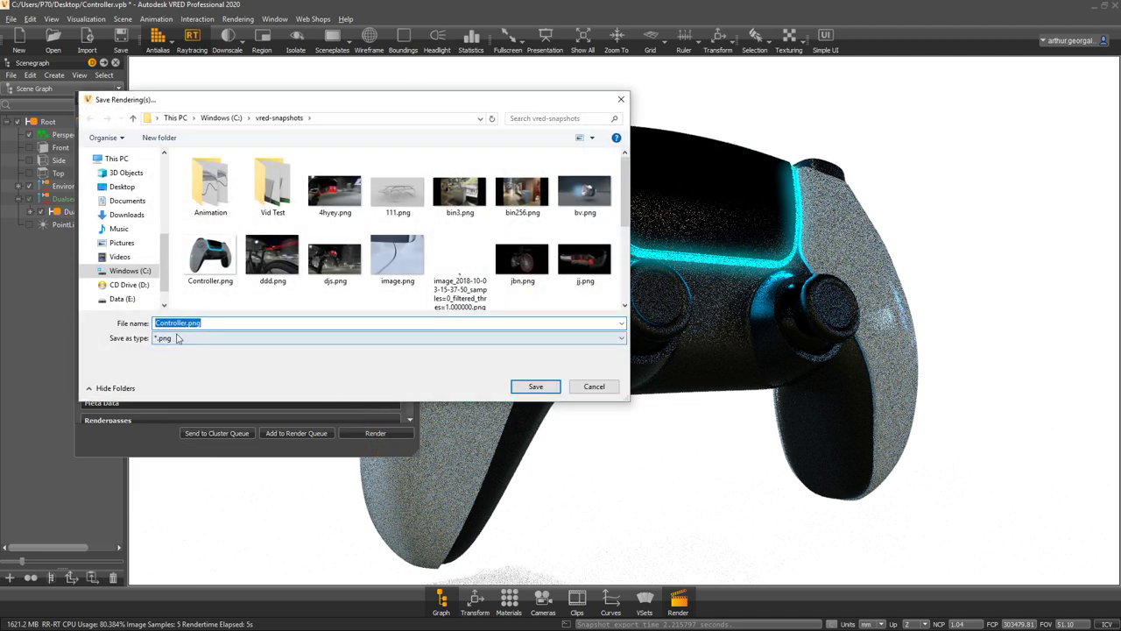
{"action": "left_click", "coordinate": [190, 322]}
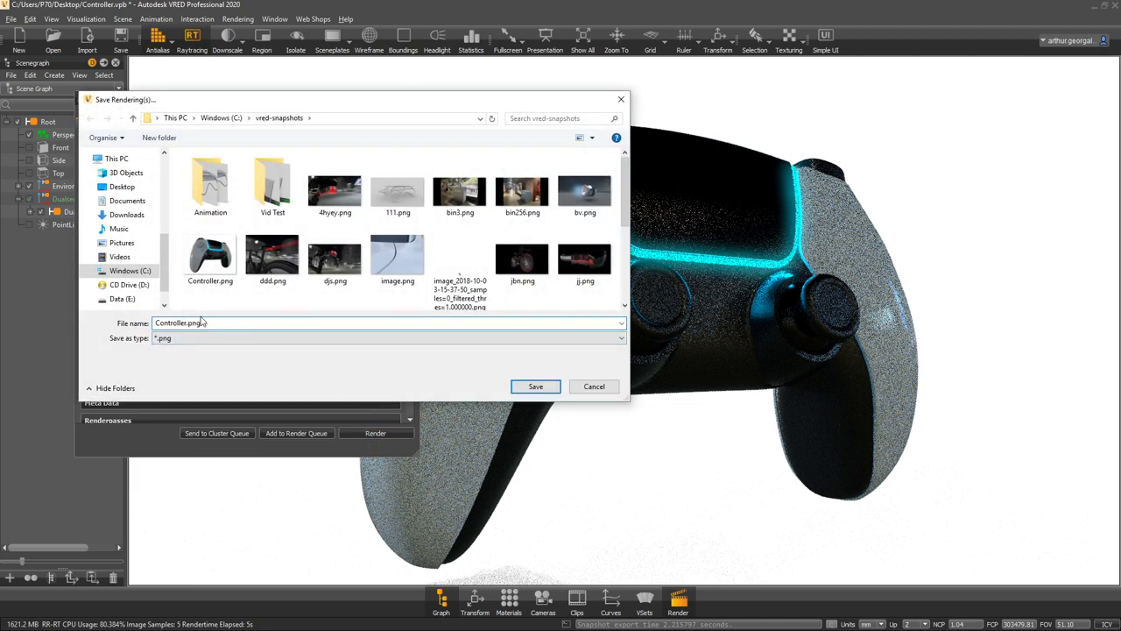
{"action": "left_click", "coordinate": [536, 387]}
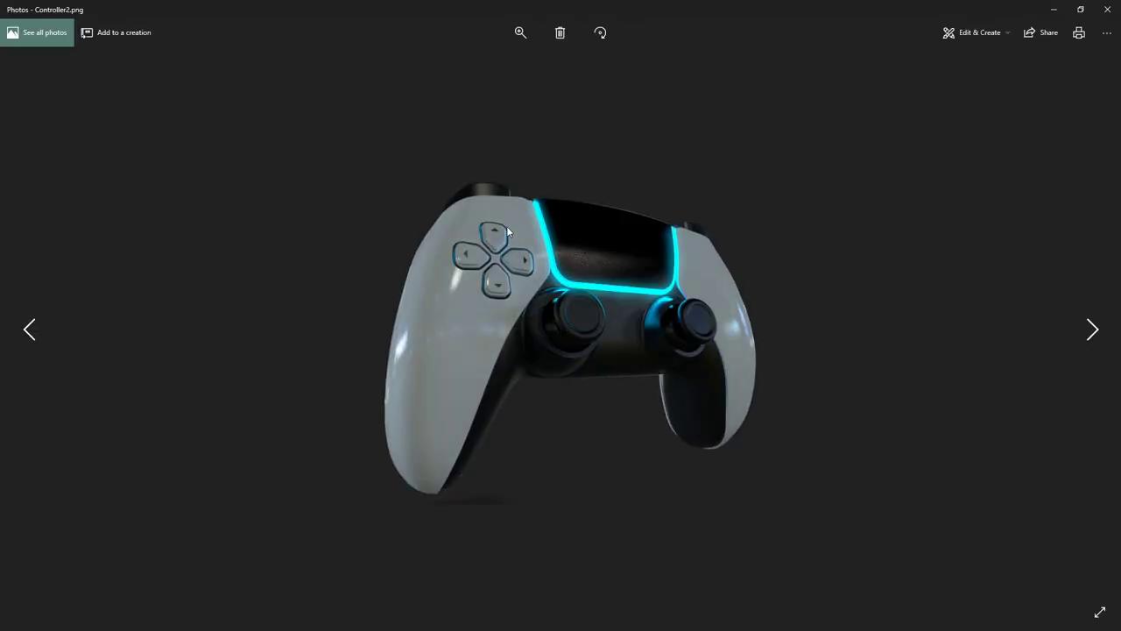
- Arrange the Controller.png and Controller2.png viewer windows side by side, and turn off raytracing in VRED
{"action": "key", "text": "Left"}
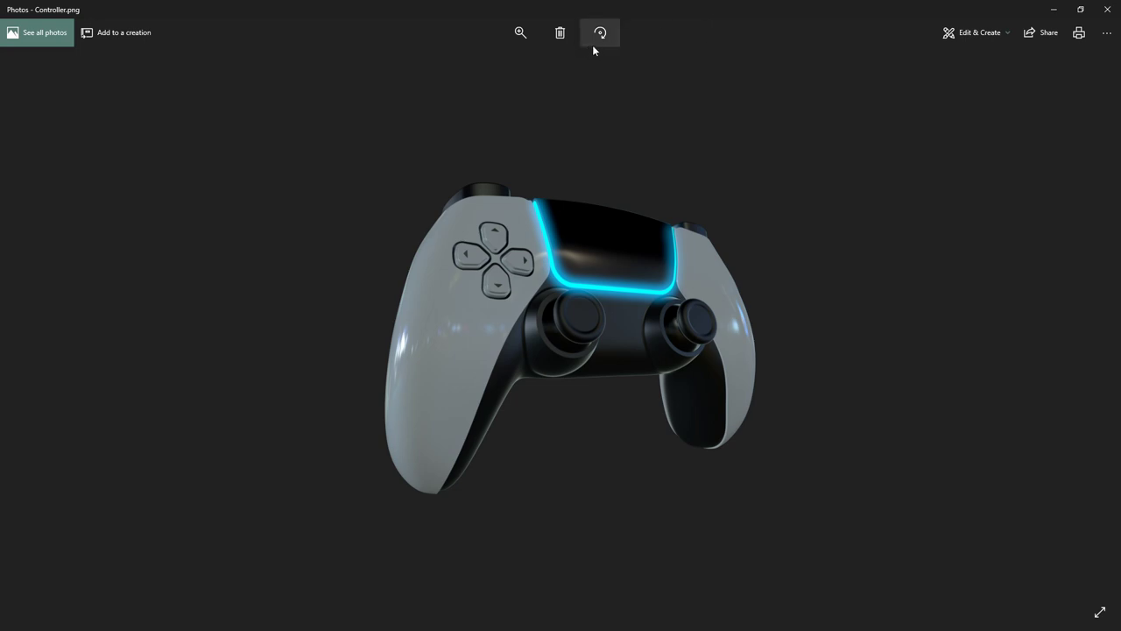
{"action": "left_click_drag", "start_coordinate": [731, 11], "coordinate": [1120, 155]}
{"action": "left_click", "coordinate": [838, 186]}
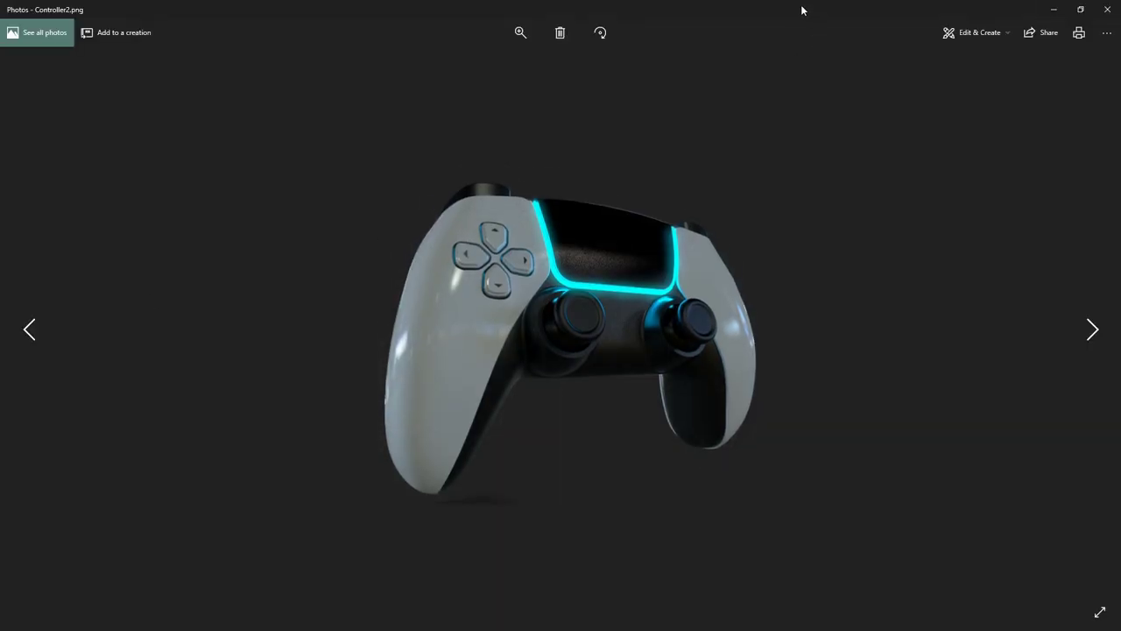
{"action": "left_click_drag", "start_coordinate": [801, 7], "coordinate": [202, 186]}
{"action": "left_click", "coordinate": [198, 47]}
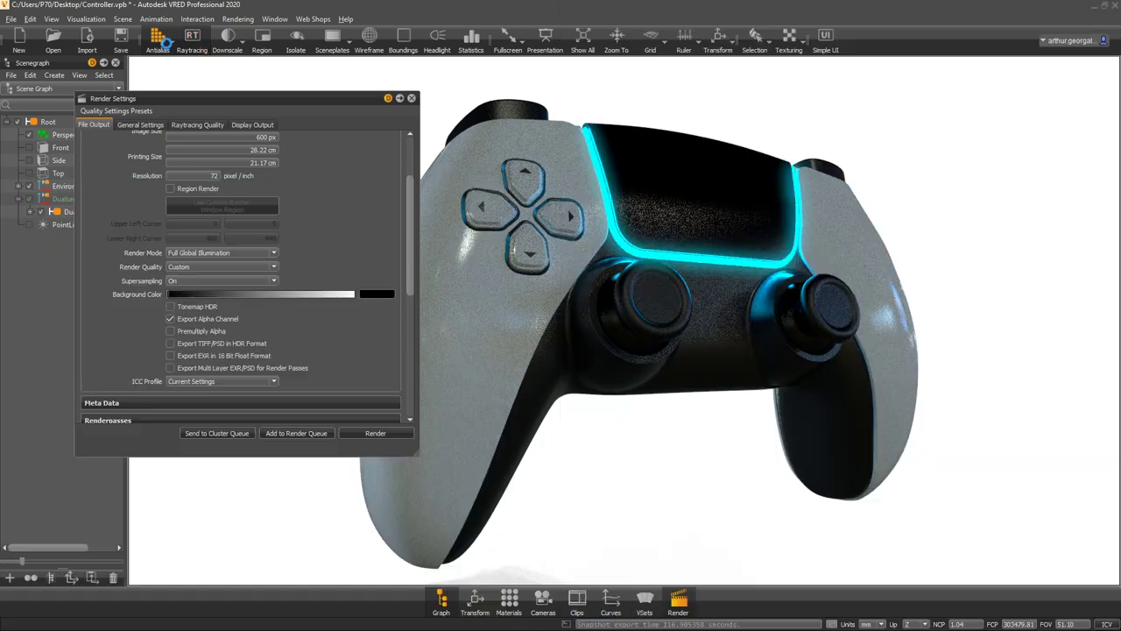
{"action": "key", "text": "alt+Tab"}
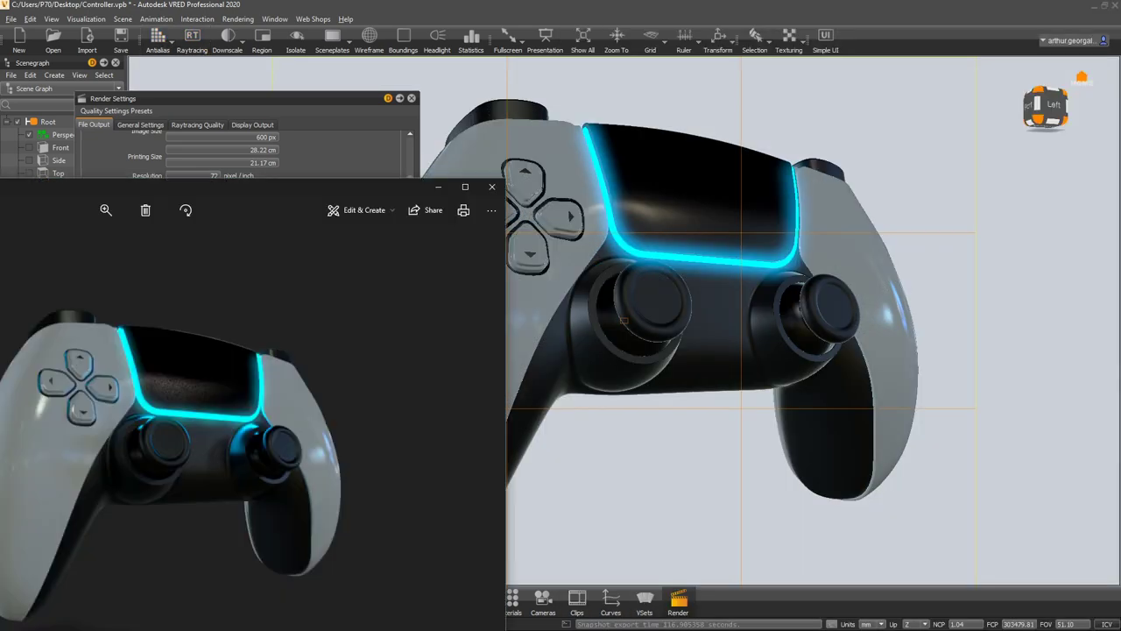
{"action": "key", "text": "alt+Tab"}
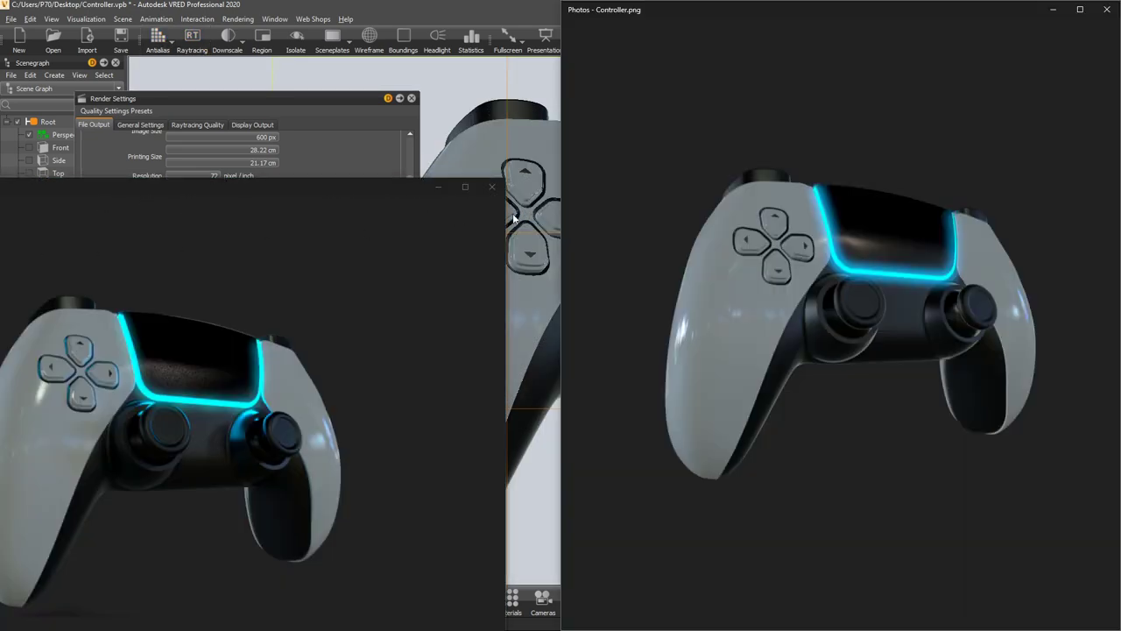
{"action": "left_click_drag", "start_coordinate": [391, 191], "coordinate": [1, 158]}
{"action": "left_click", "coordinate": [328, 215]}
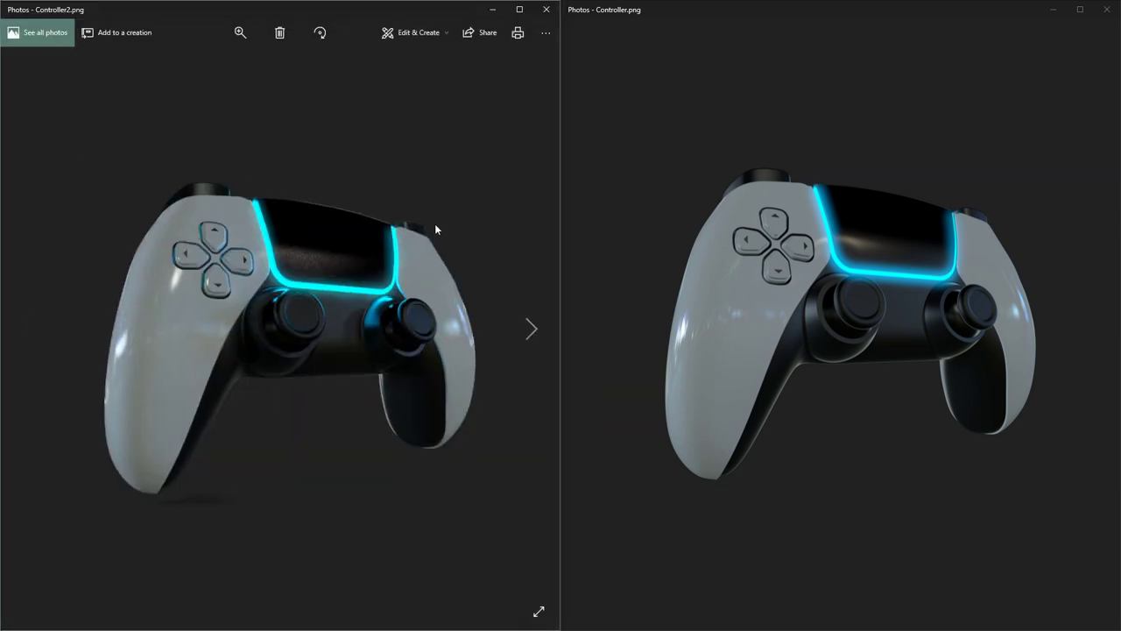
- Zoom in on both renders and compare the glow, reflections and shading around the light strip and thumbsticks
{"action": "left_click", "coordinate": [240, 33]}
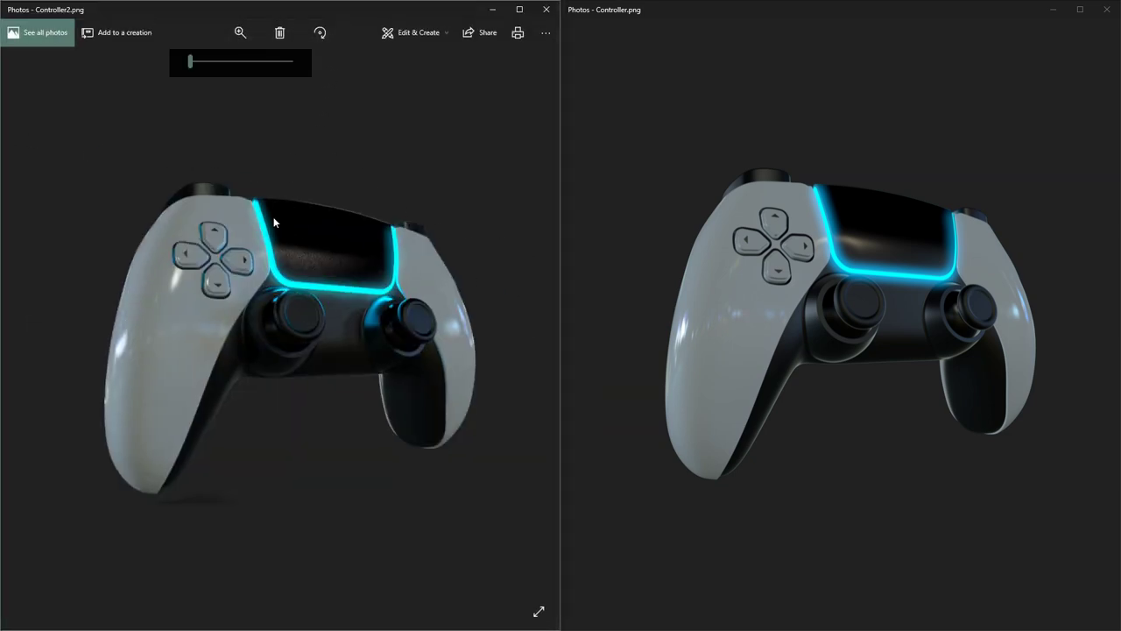
{"action": "left_click", "coordinate": [215, 63]}
{"action": "left_click_drag", "start_coordinate": [215, 64], "coordinate": [200, 61]}
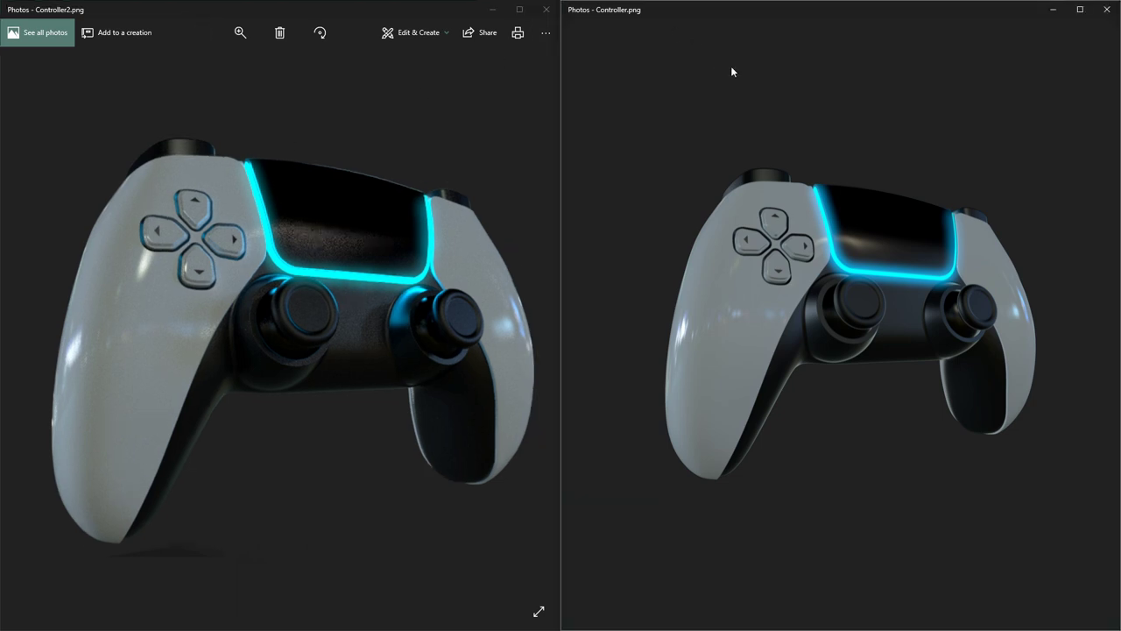
{"action": "left_click", "coordinate": [691, 12]}
{"action": "left_click", "coordinate": [807, 30]}
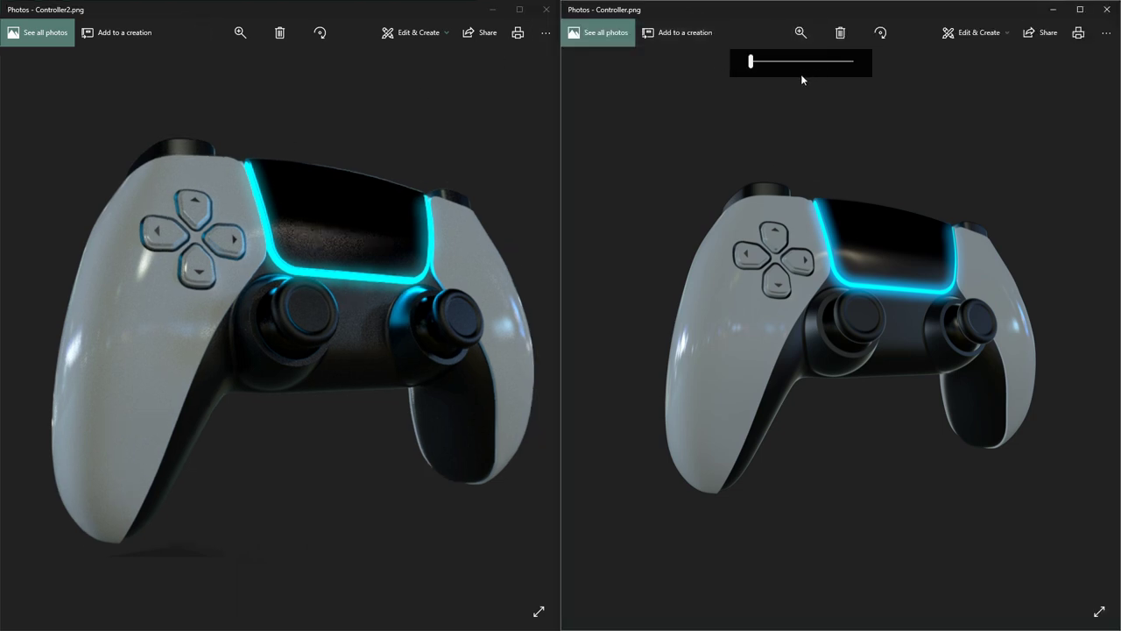
{"action": "left_click_drag", "start_coordinate": [801, 74], "coordinate": [772, 66]}
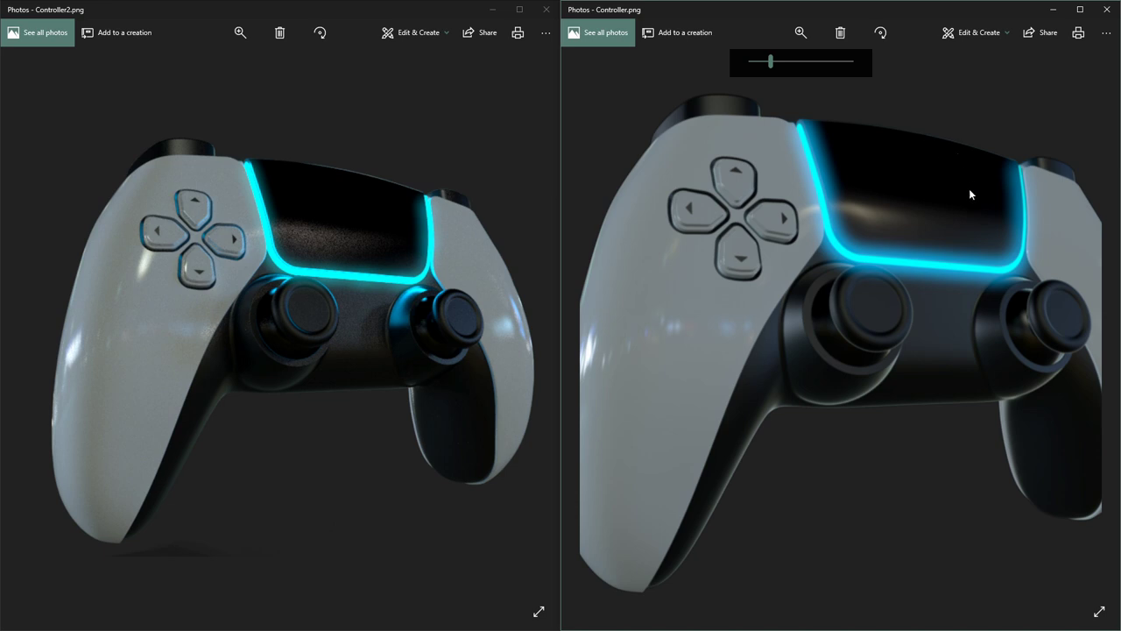
{"action": "left_click_drag", "start_coordinate": [969, 188], "coordinate": [902, 217]}
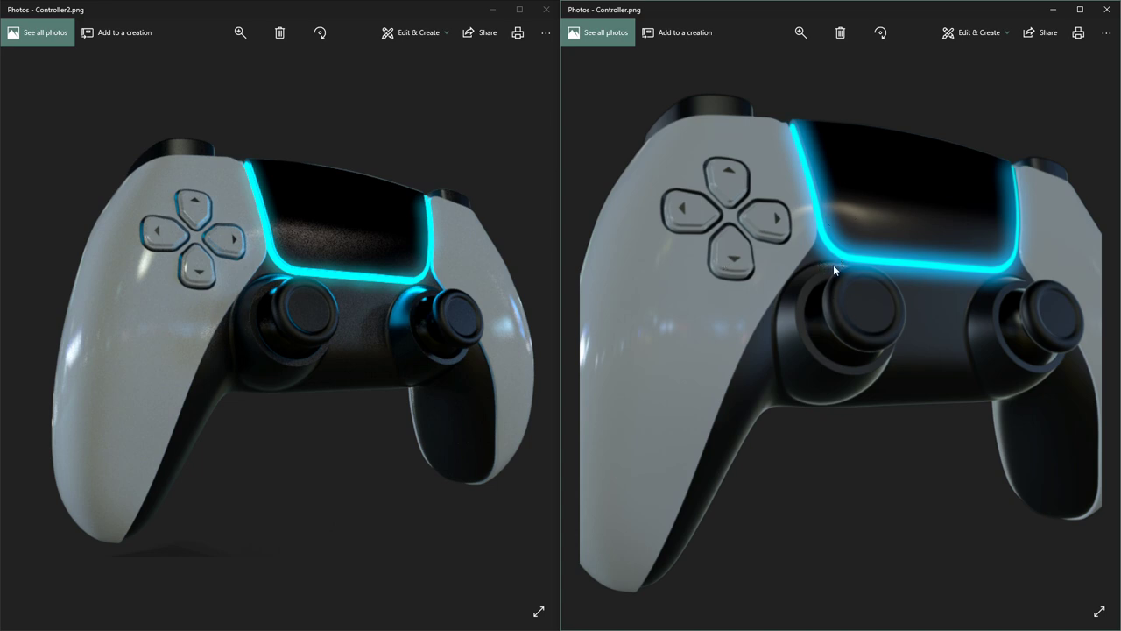
{"action": "left_click_drag", "start_coordinate": [827, 305], "coordinate": [795, 324]}
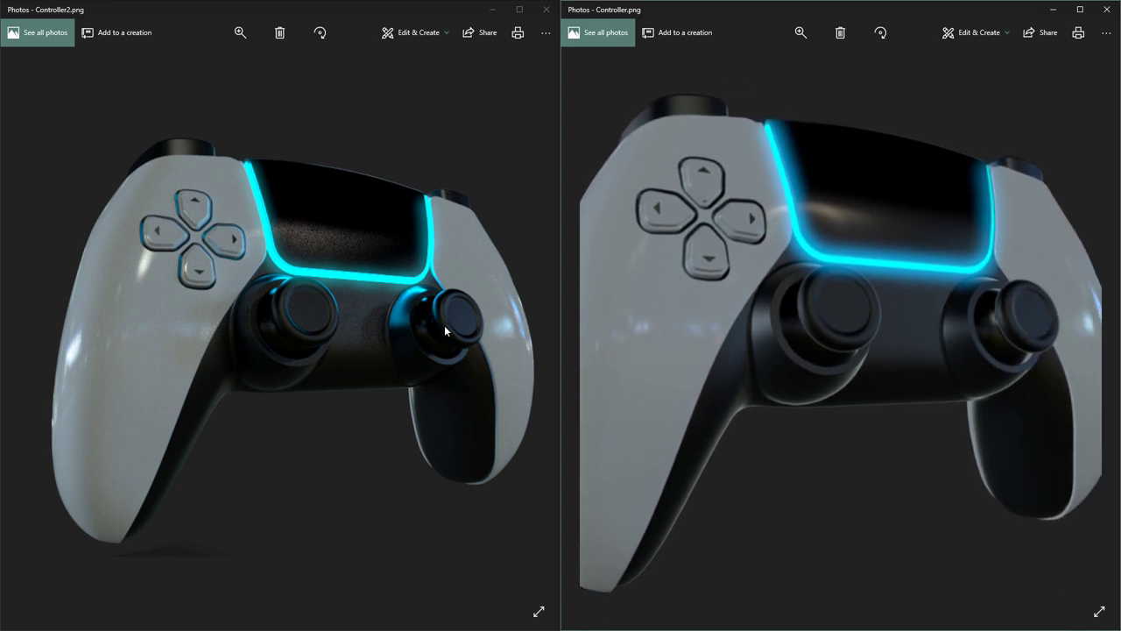
{"action": "left_click_drag", "start_coordinate": [444, 325], "coordinate": [438, 313]}
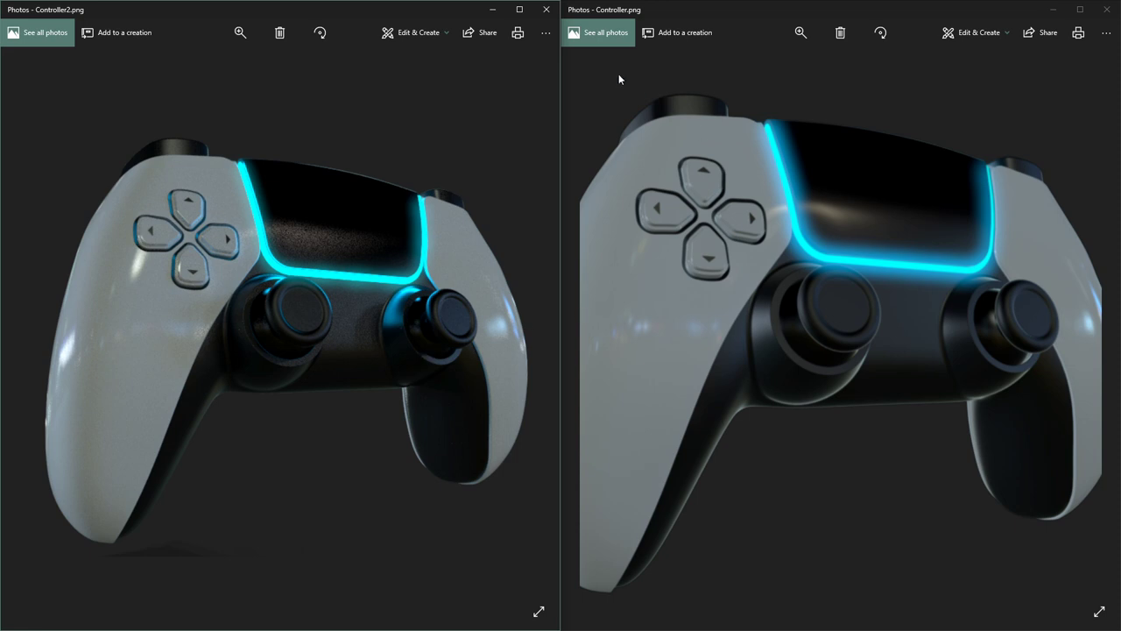
- Close both image viewers and the Render Settings, returning to the controller in the VRED viewport
{"action": "left_click", "coordinate": [547, 8]}
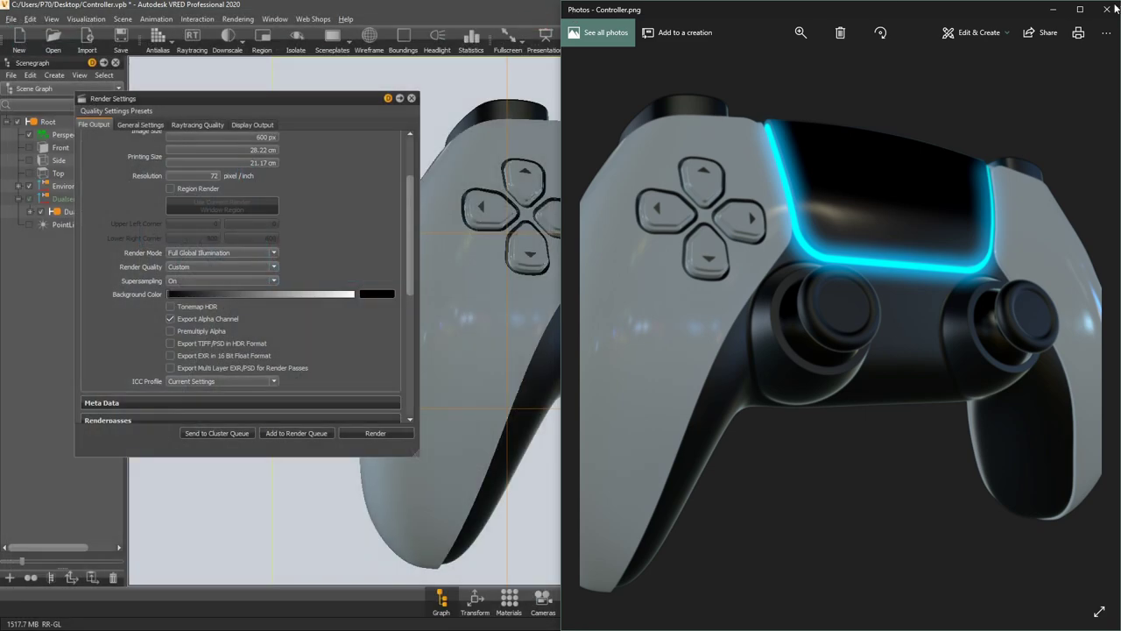
{"action": "left_click", "coordinate": [1107, 9]}
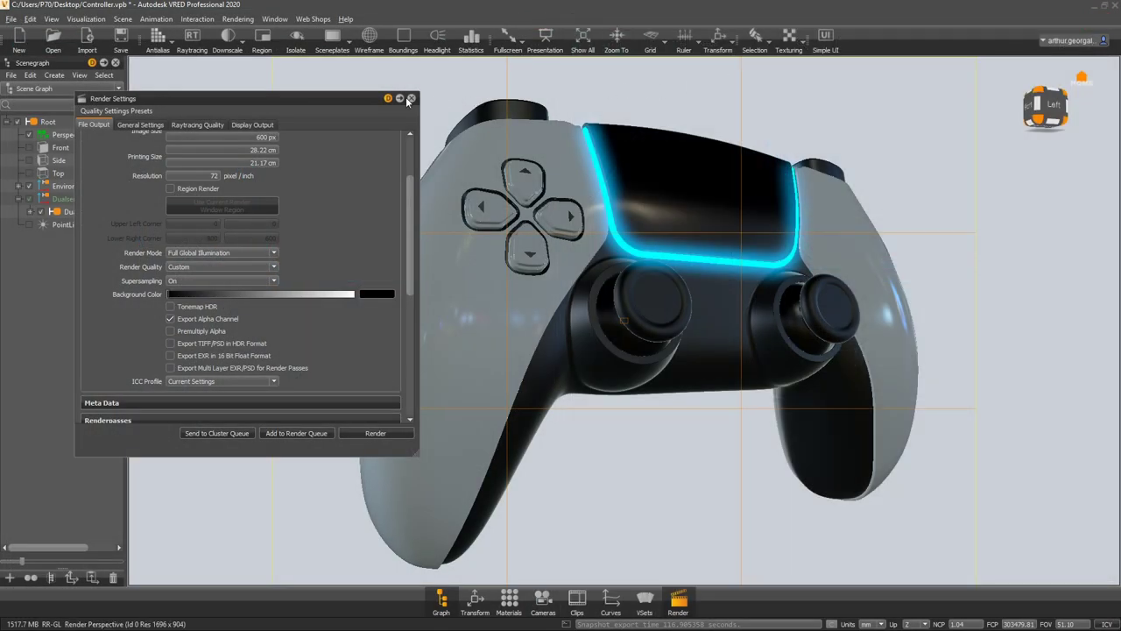
{"action": "left_click", "coordinate": [411, 99]}
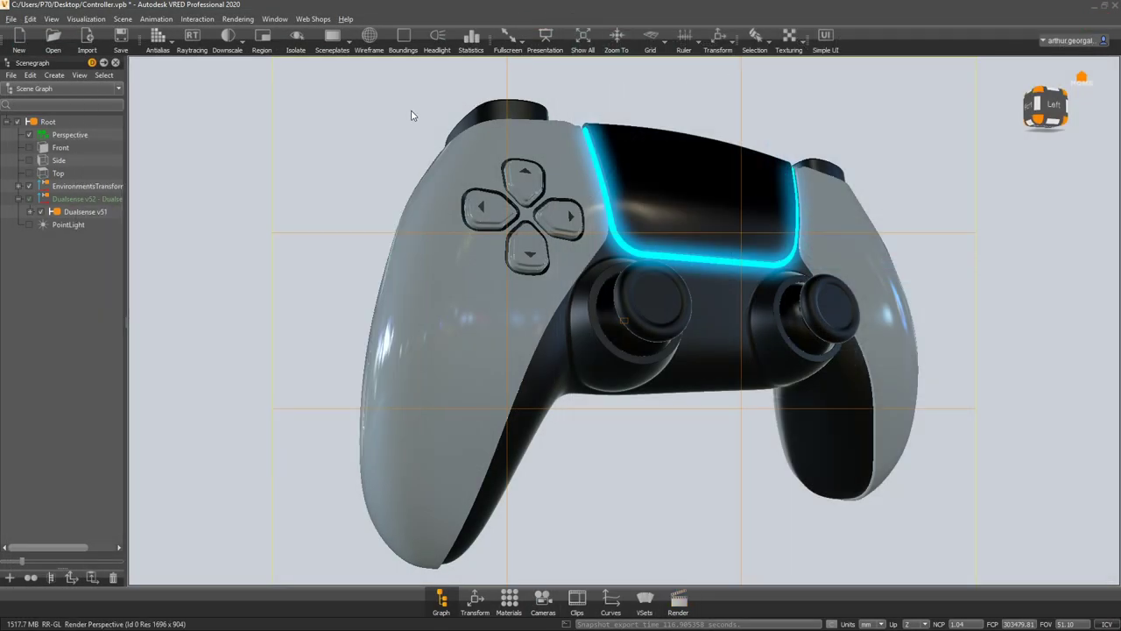
{"action": "left_click_drag", "start_coordinate": [779, 309], "coordinate": [1042, 301], "text": "alt"}
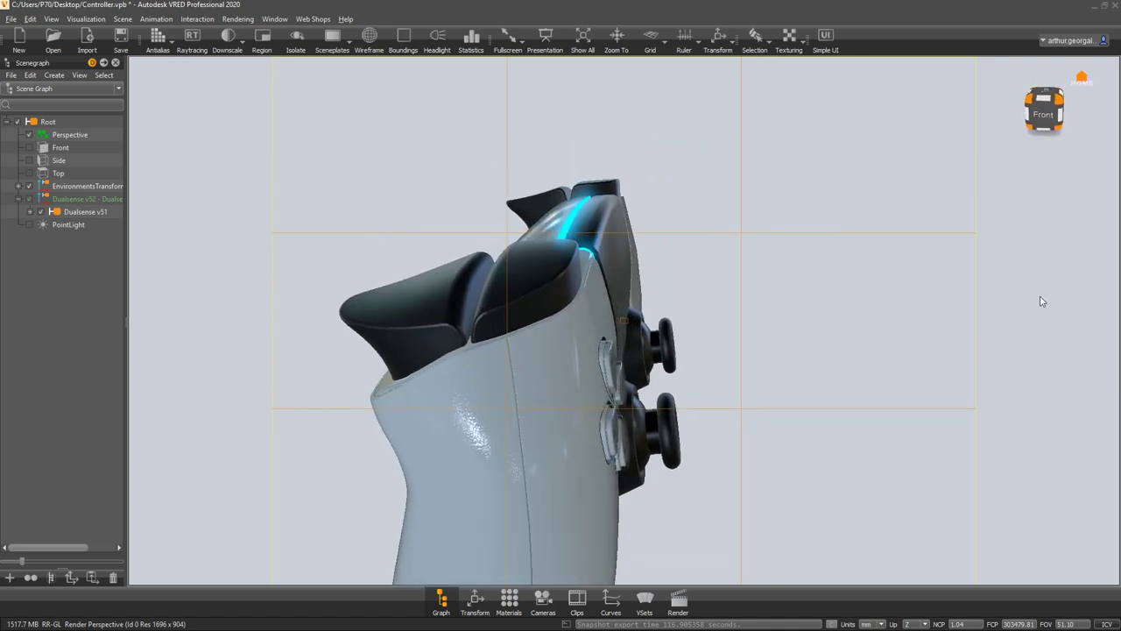